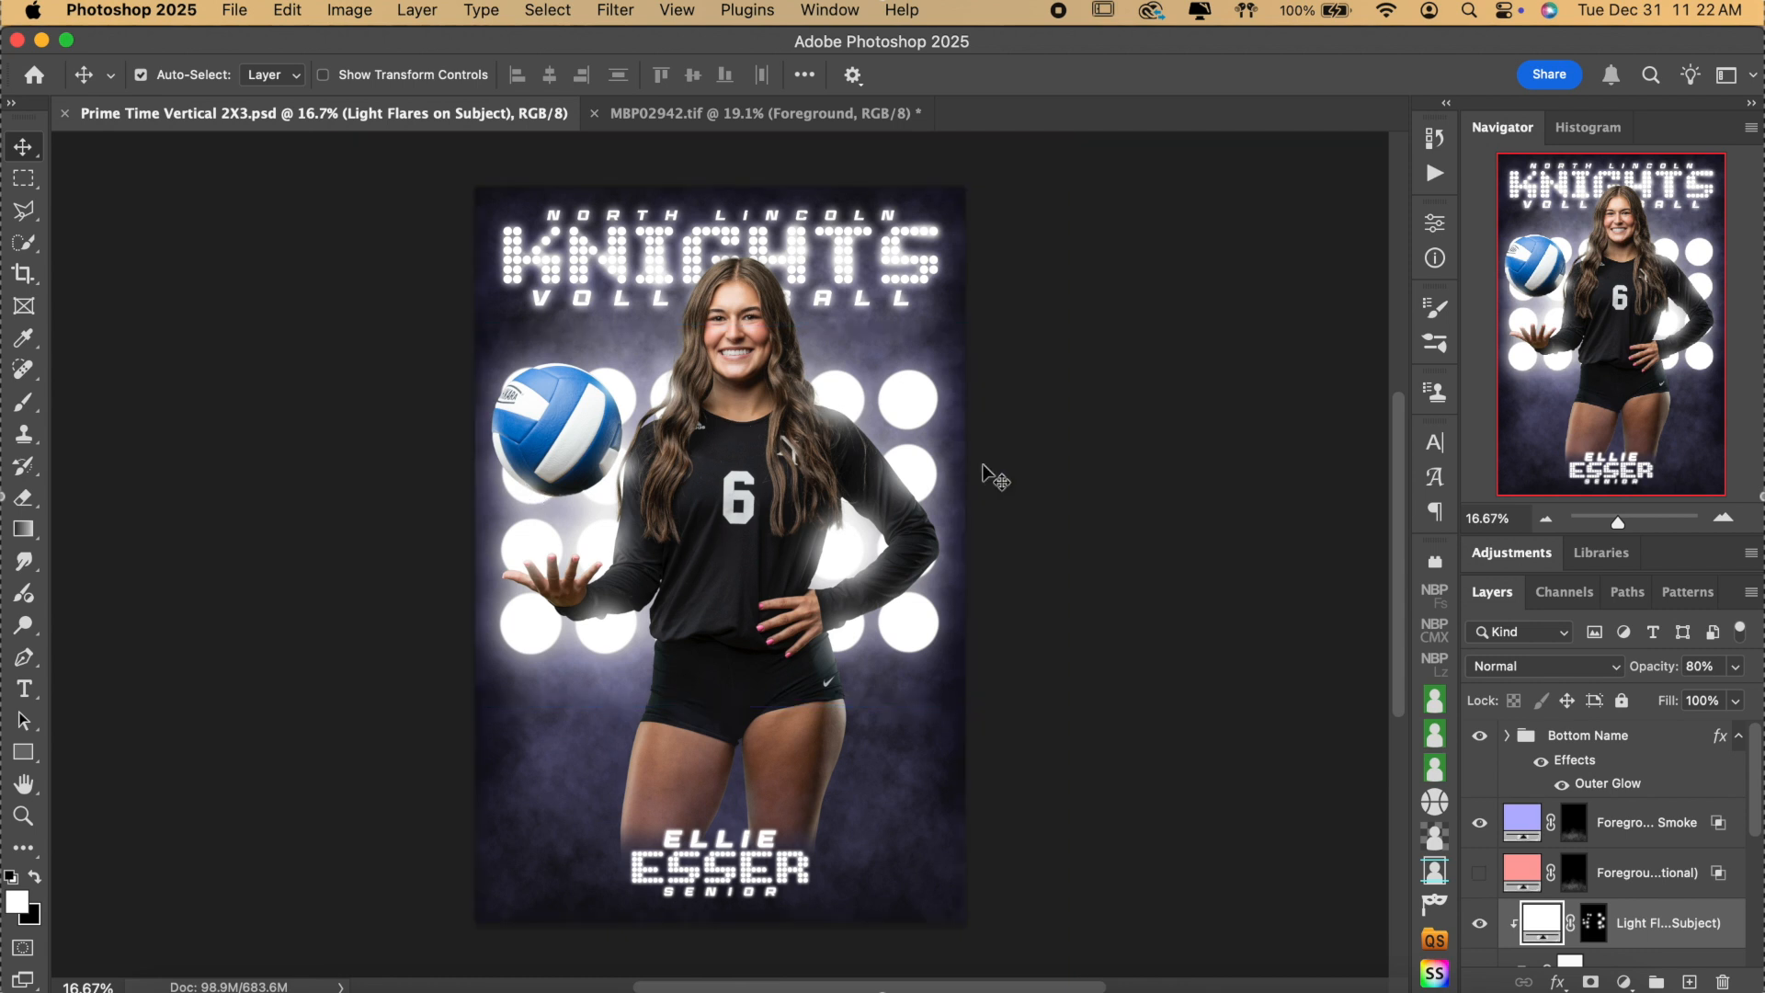
Inspect the foreground smoke layer and its extent in the Layers panel.
left_click(1600, 736)
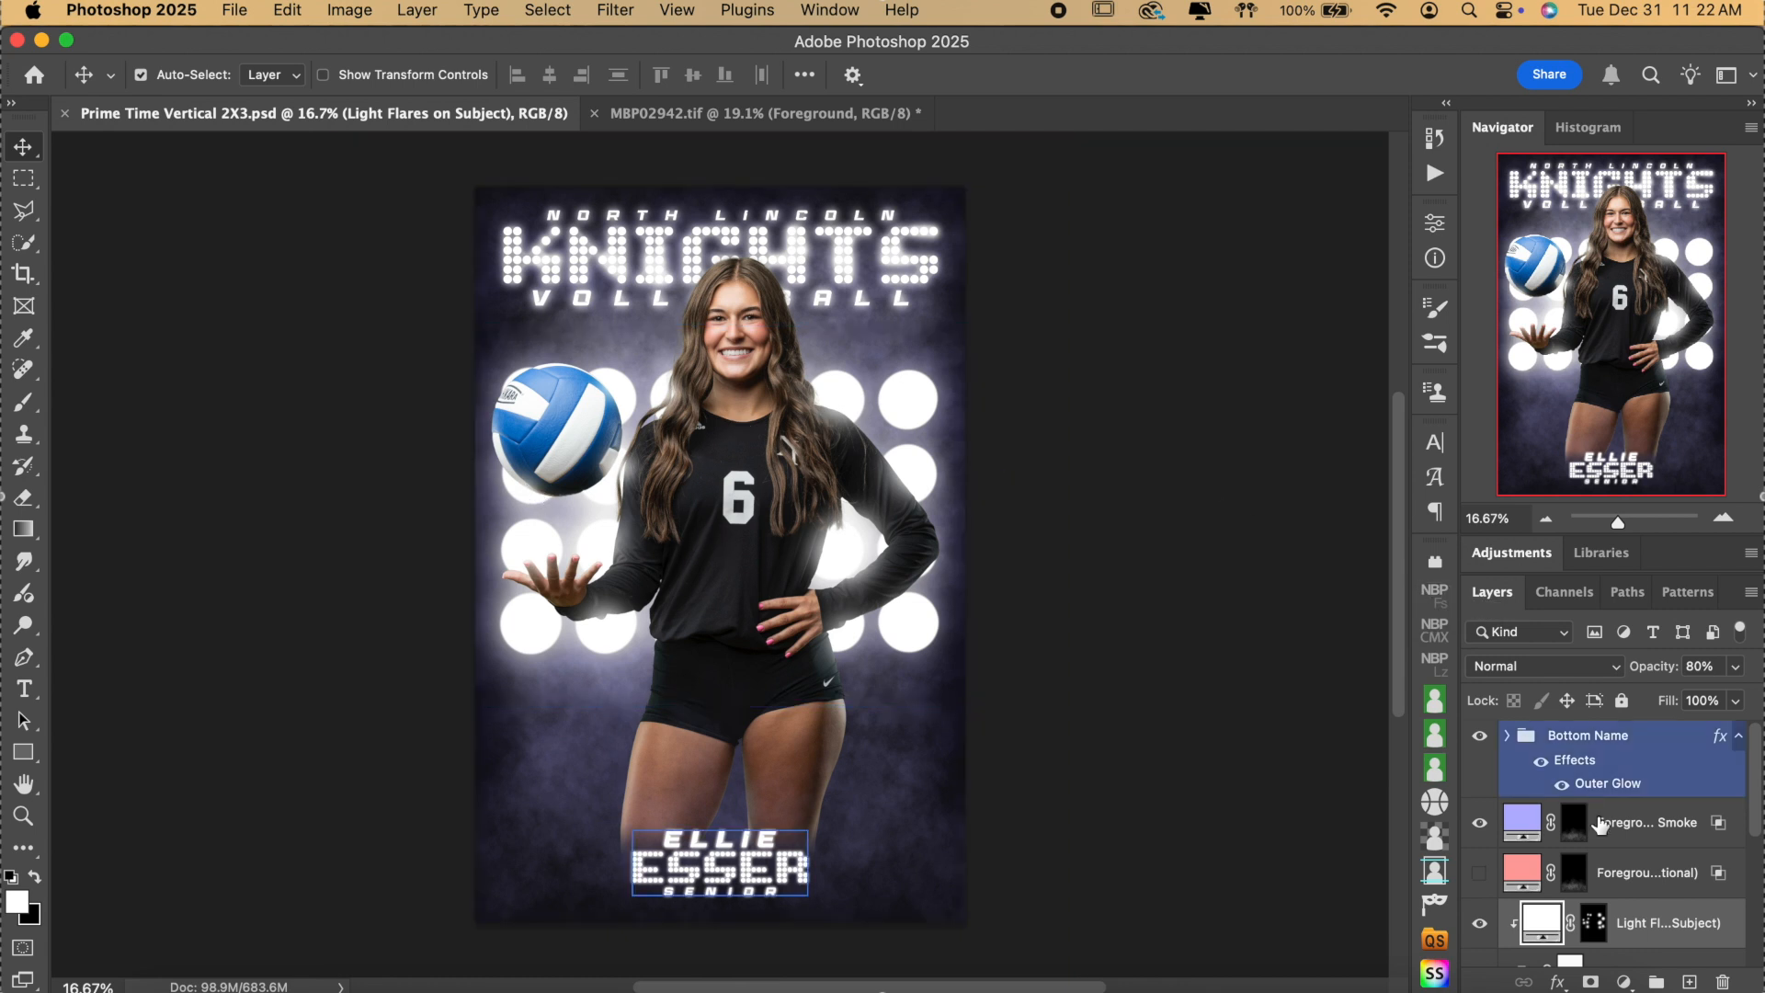
left_click(1632, 834)
scroll(1632, 837, "down", 2)
scroll(1632, 837, "up", 2)
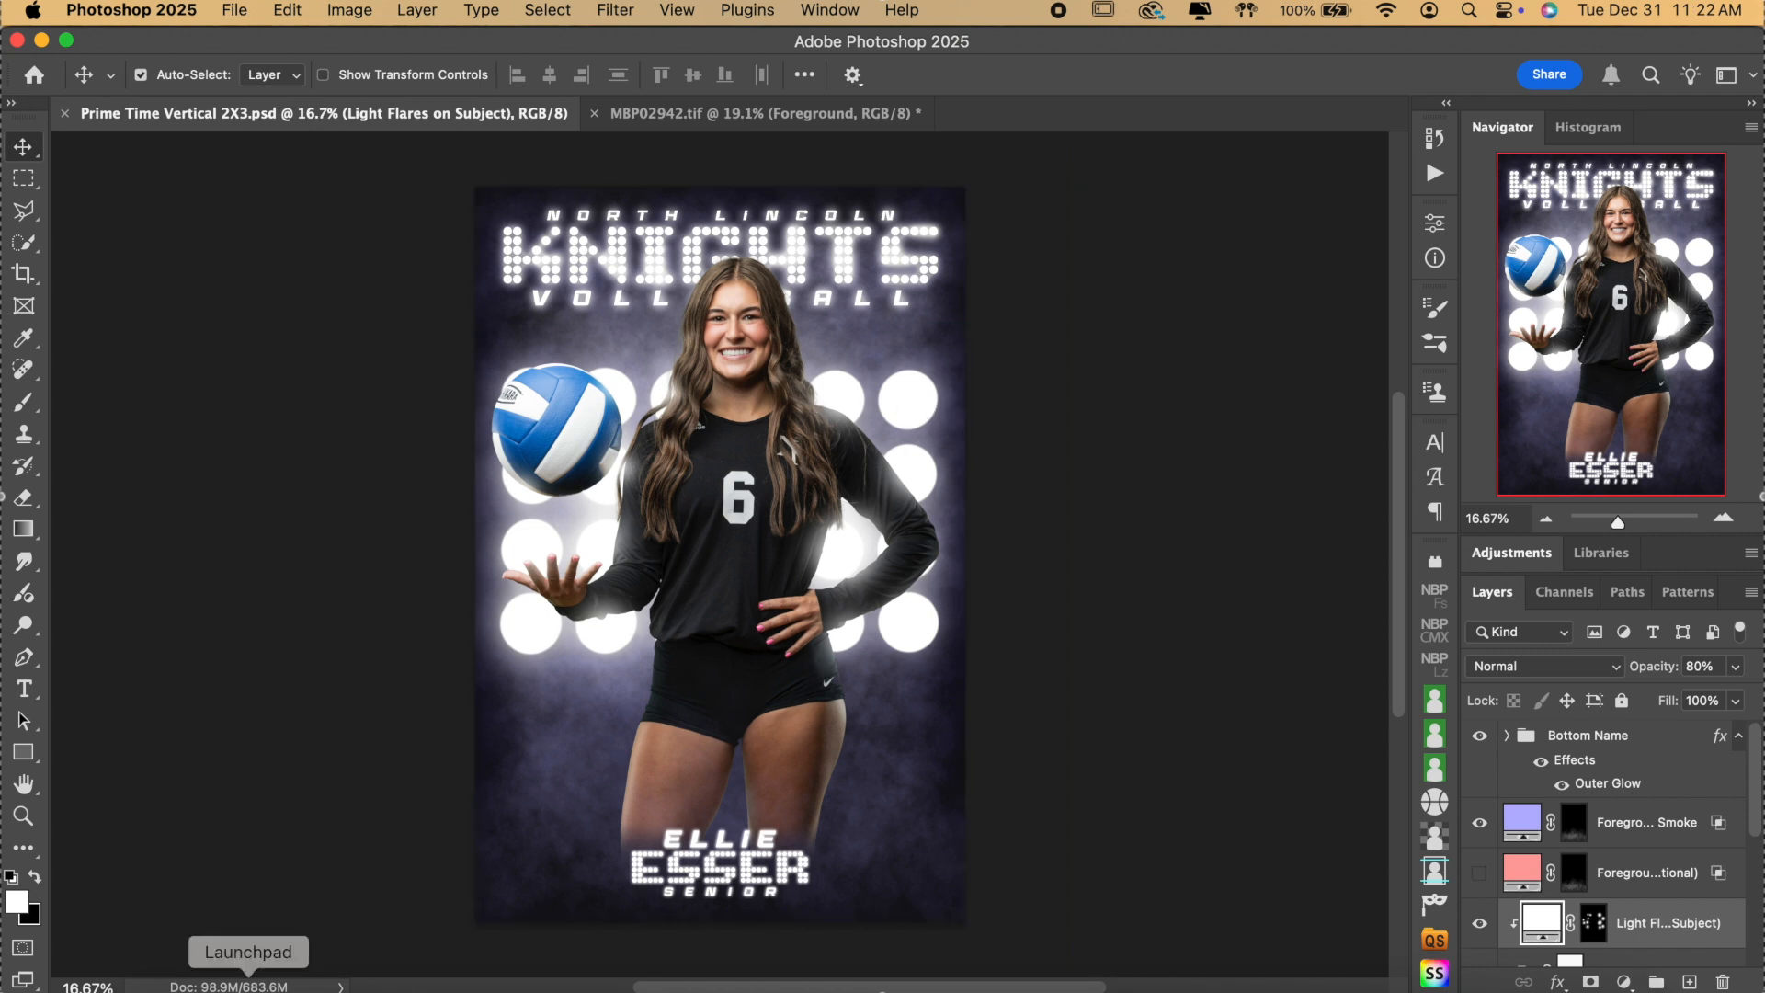
Open Prime Time Lights.psd from the Prime Time template folder in Finder.
left_click(165, 985)
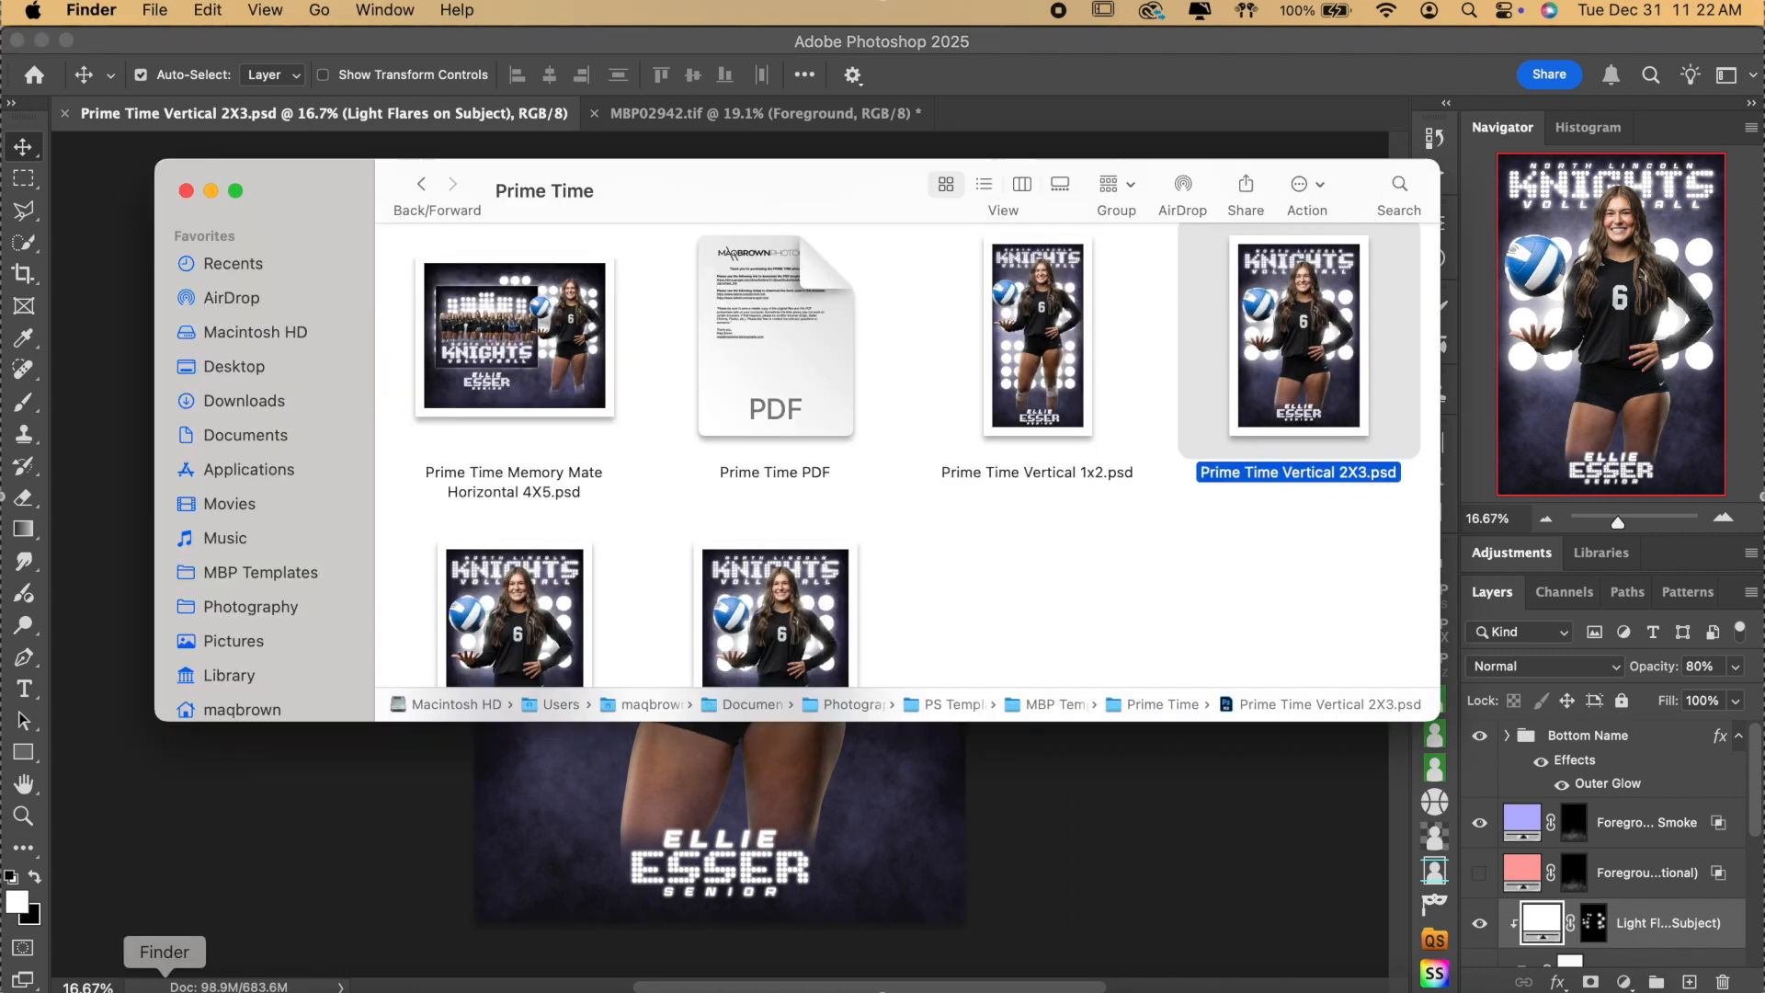
scroll(983, 443, "up", 3)
scroll(982, 438, "up", 3)
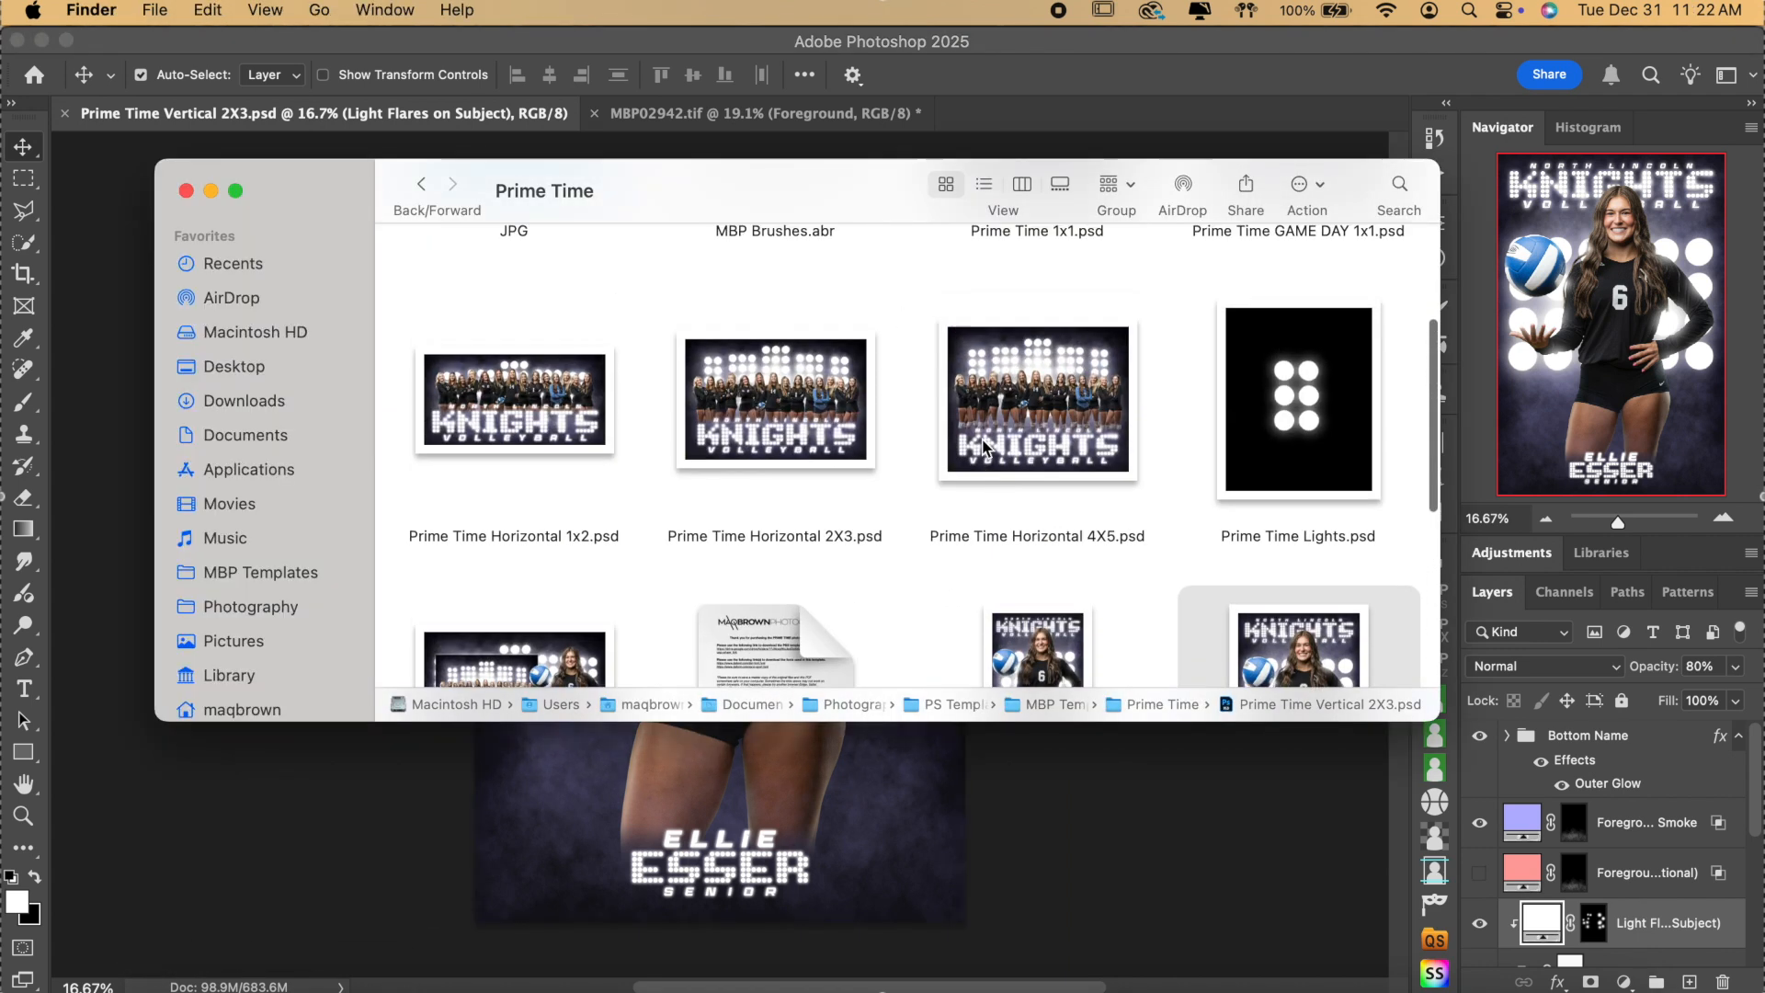
scroll(982, 440, "up", 3)
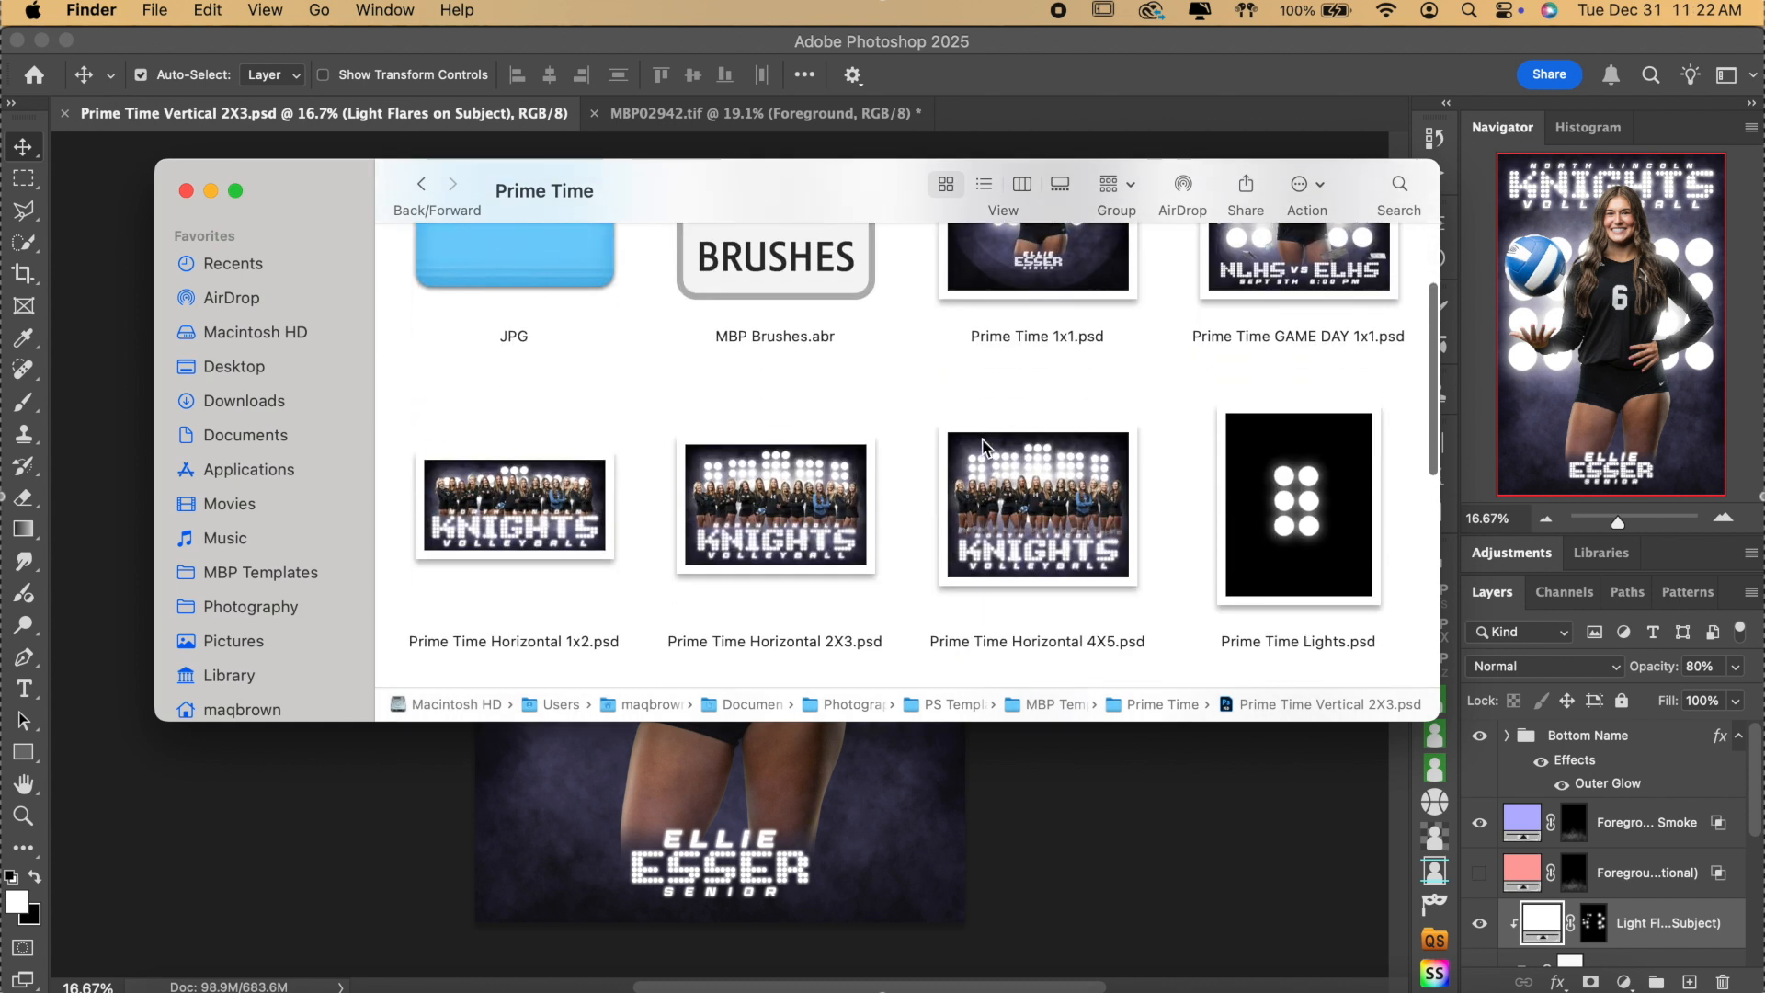
scroll(1114, 491, "down", 5)
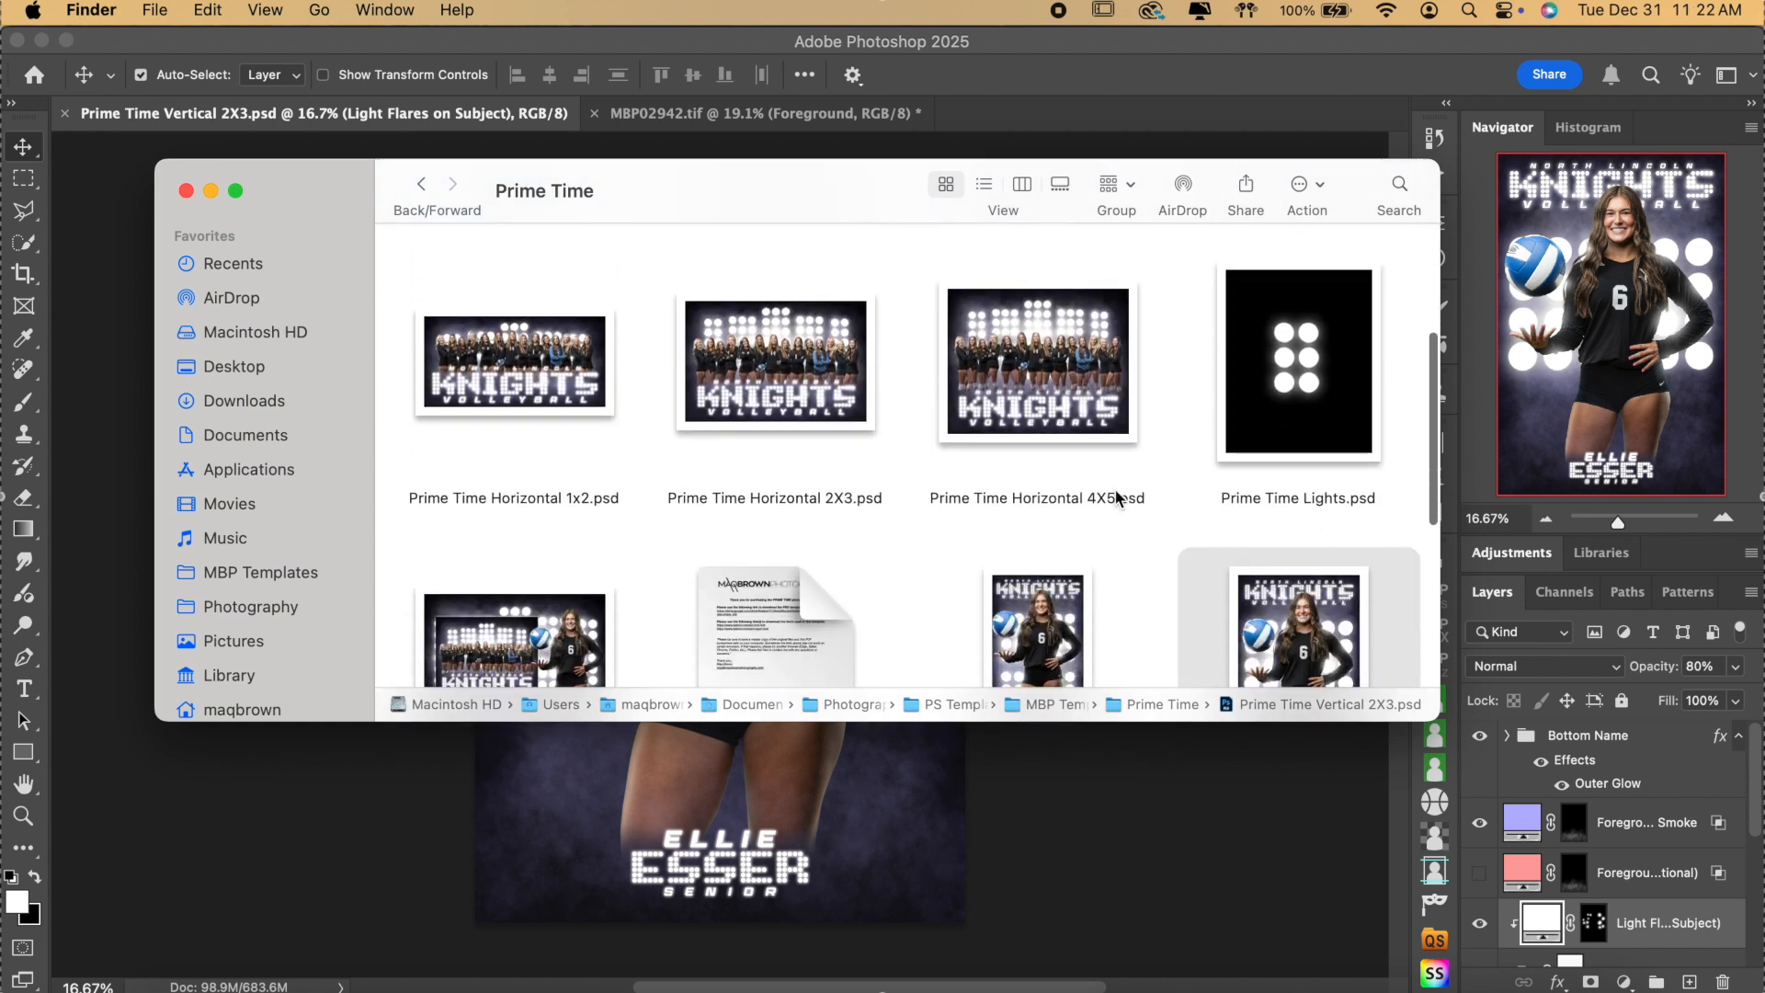
double_click(1340, 380)
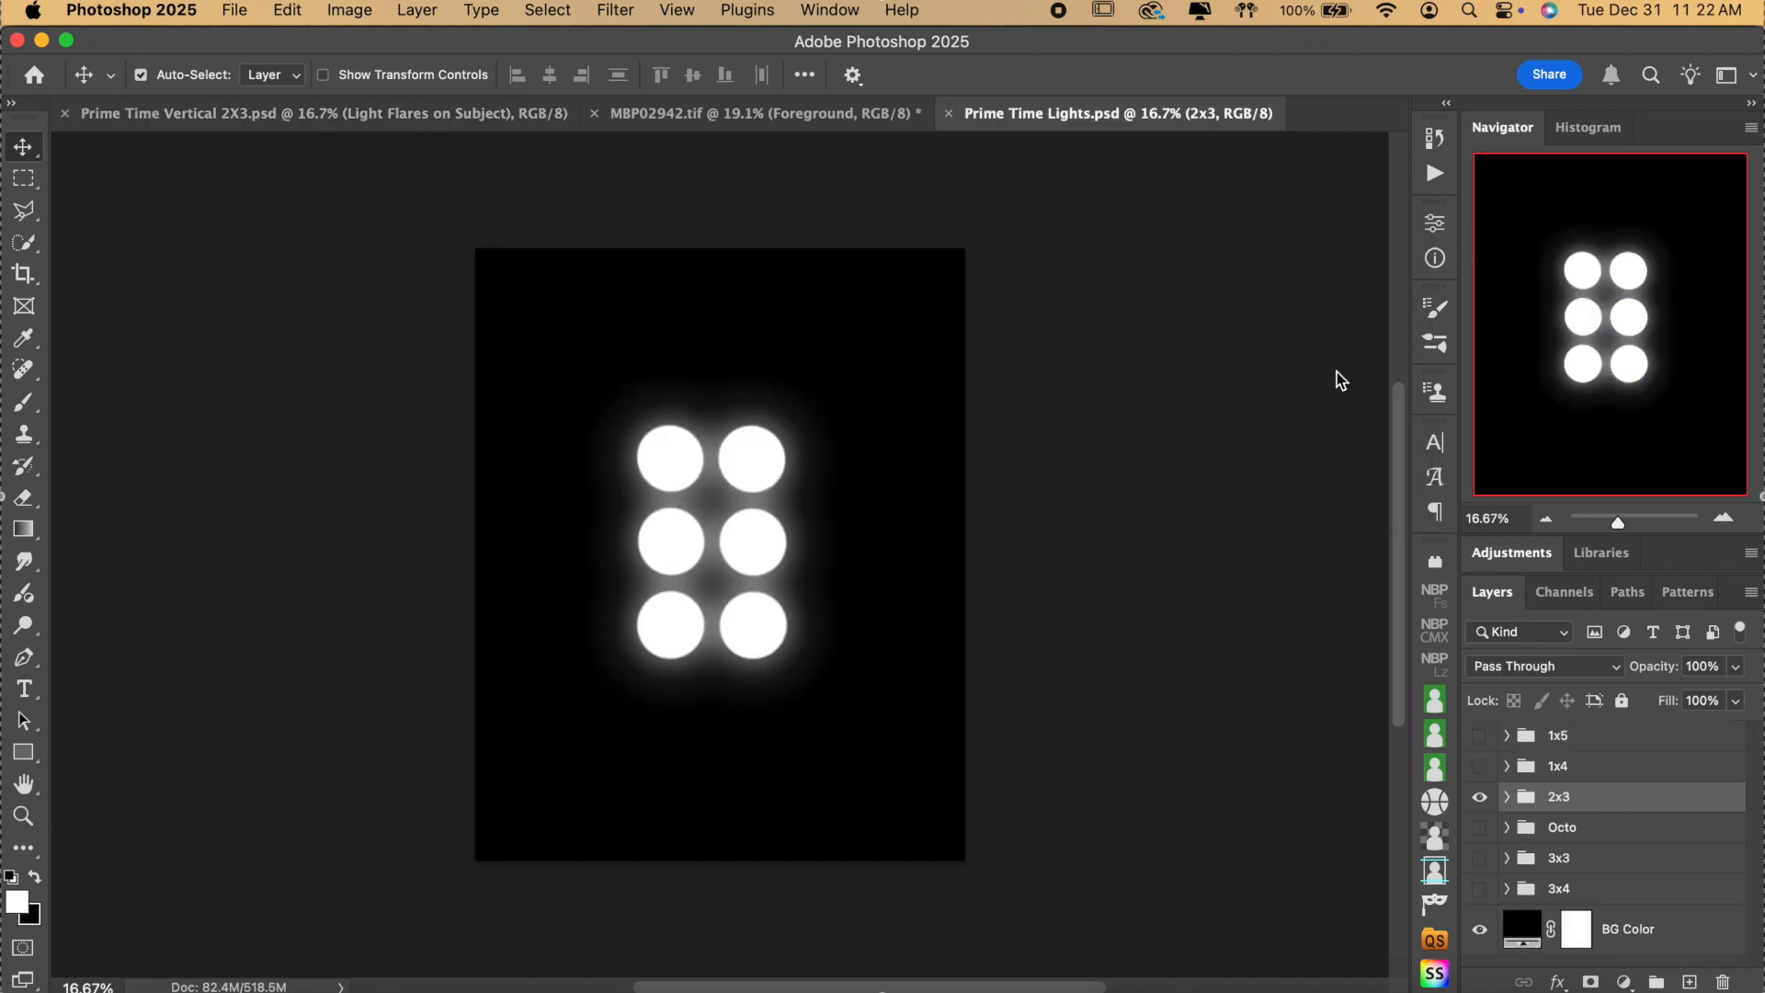
Preview the 2x3, 1x5, 1x4, Octo, 3x3 and 3x4 light layouts, hiding each again.
left_click(1479, 796)
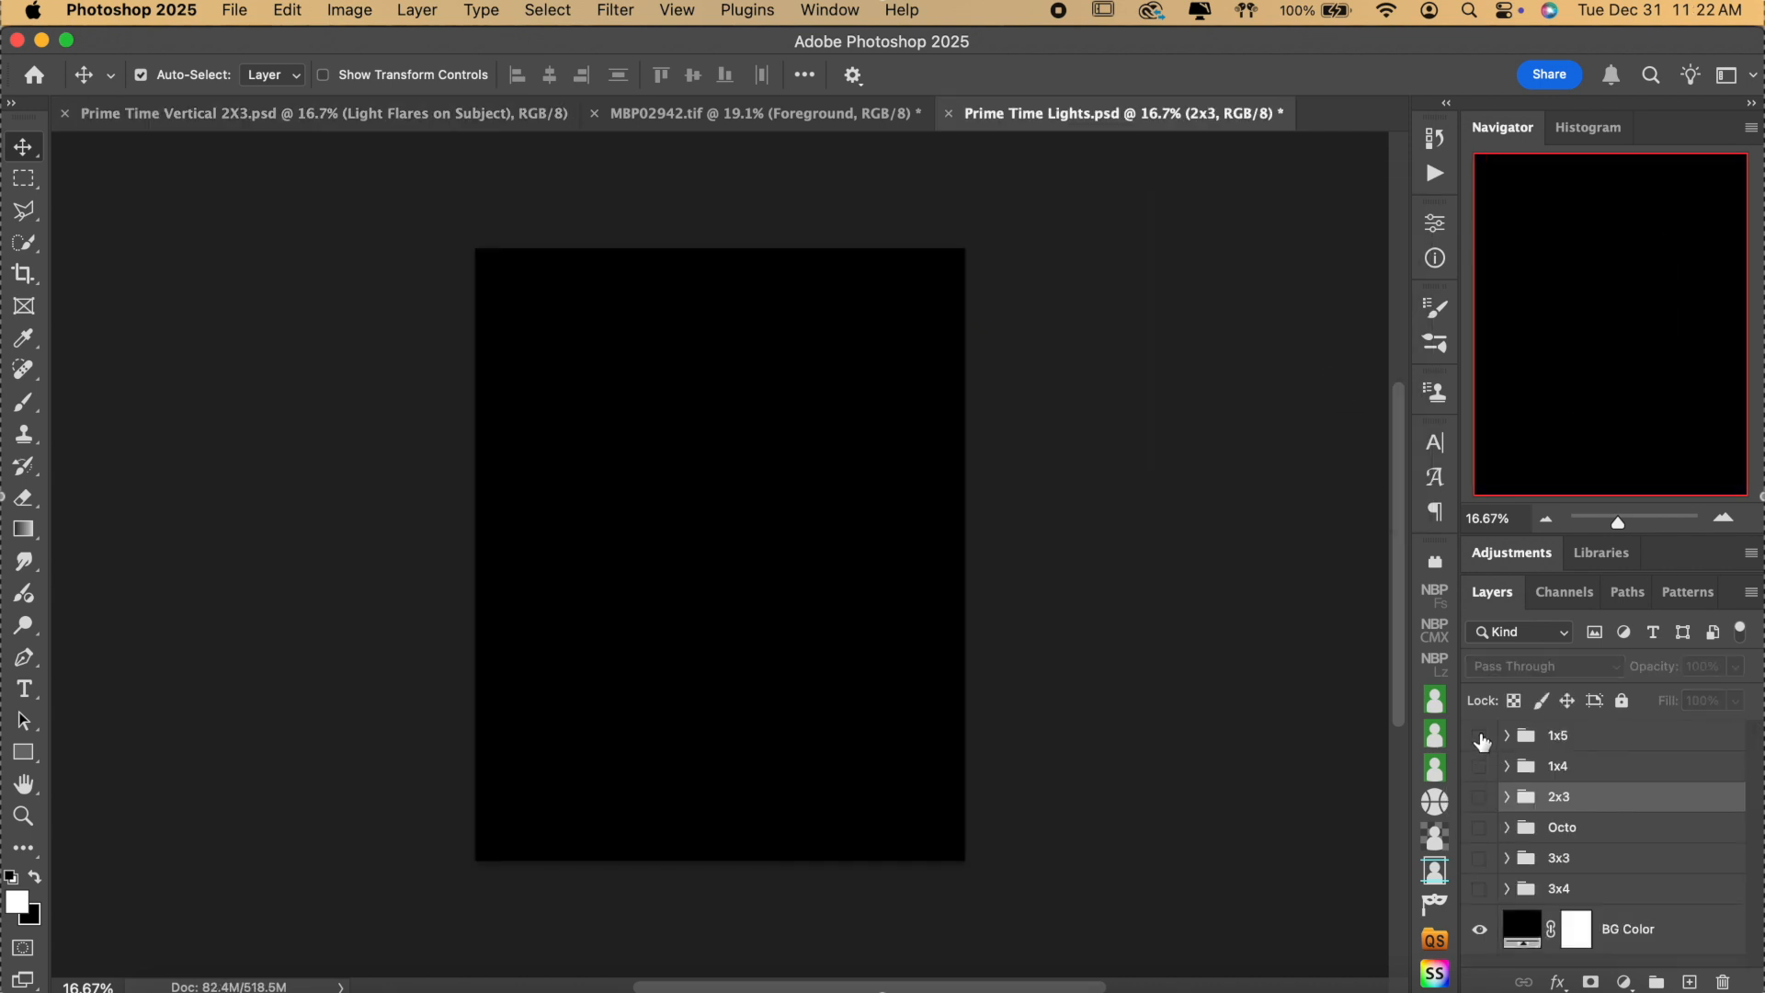
left_click(1479, 736)
left_click(1479, 735)
left_click(1479, 766)
left_click(1479, 766)
left_click(1479, 796)
left_click(1479, 795)
left_click(1479, 828)
left_click(1478, 827)
left_click(1479, 858)
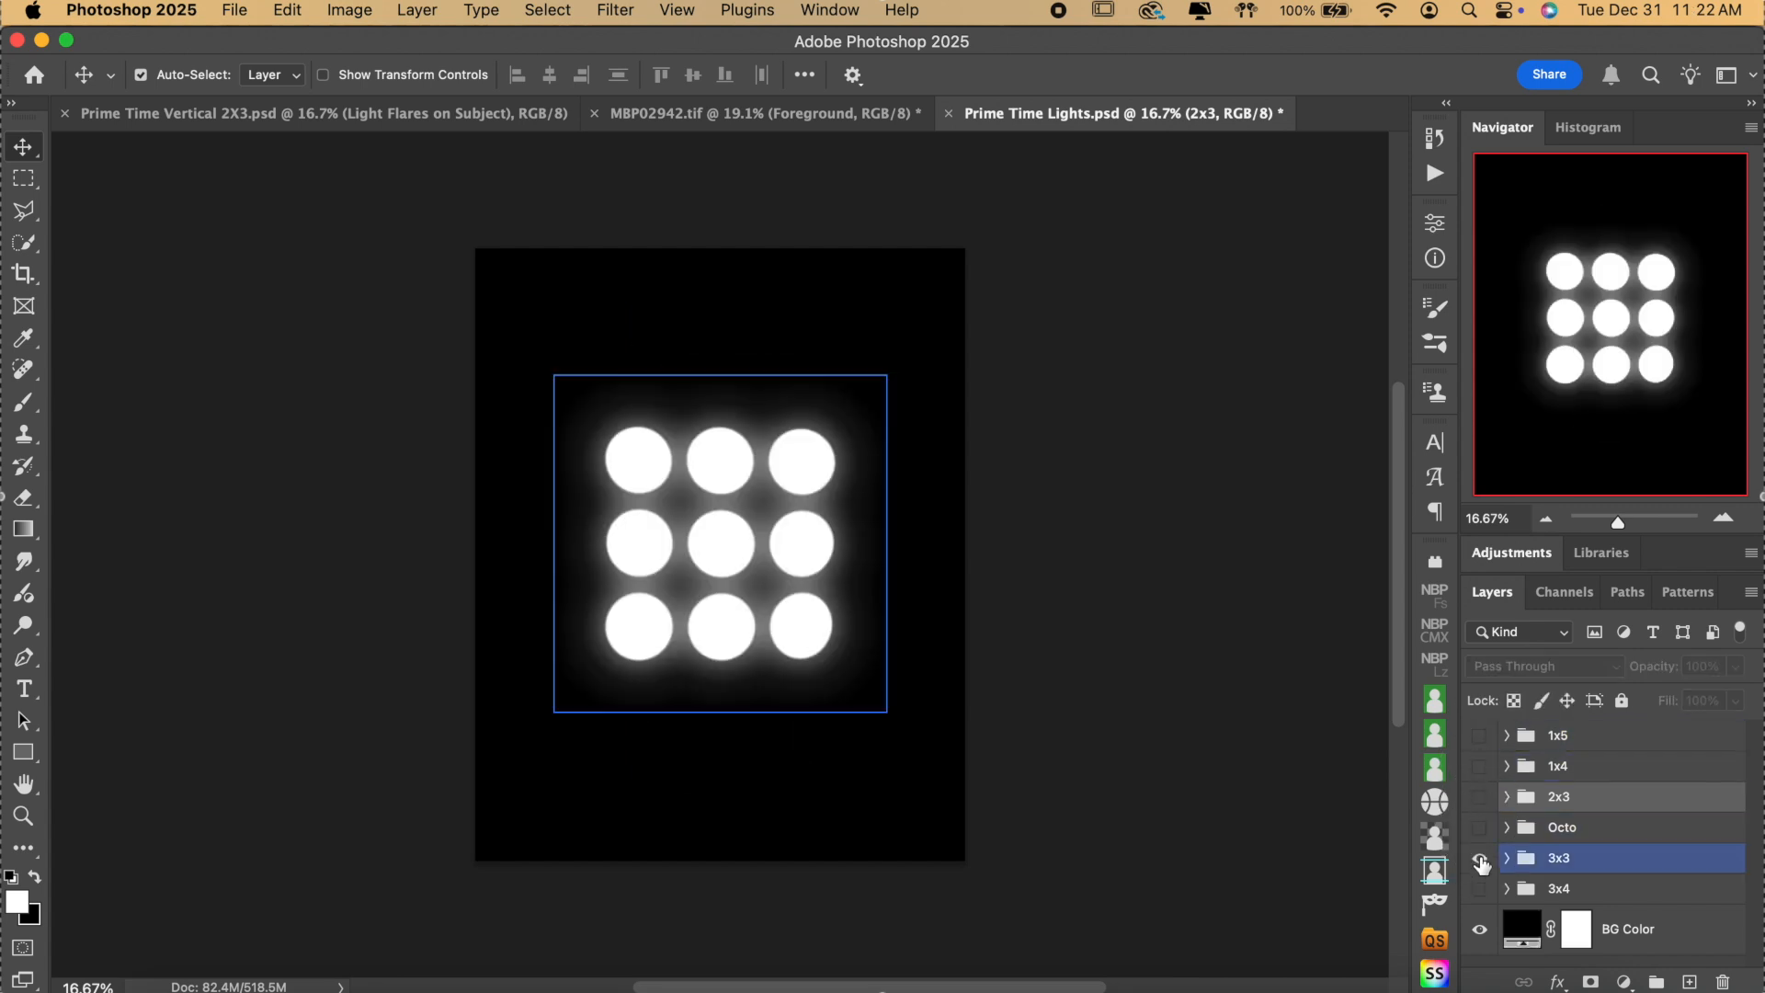
left_click(1479, 857)
left_click(1480, 888)
left_click(1481, 888)
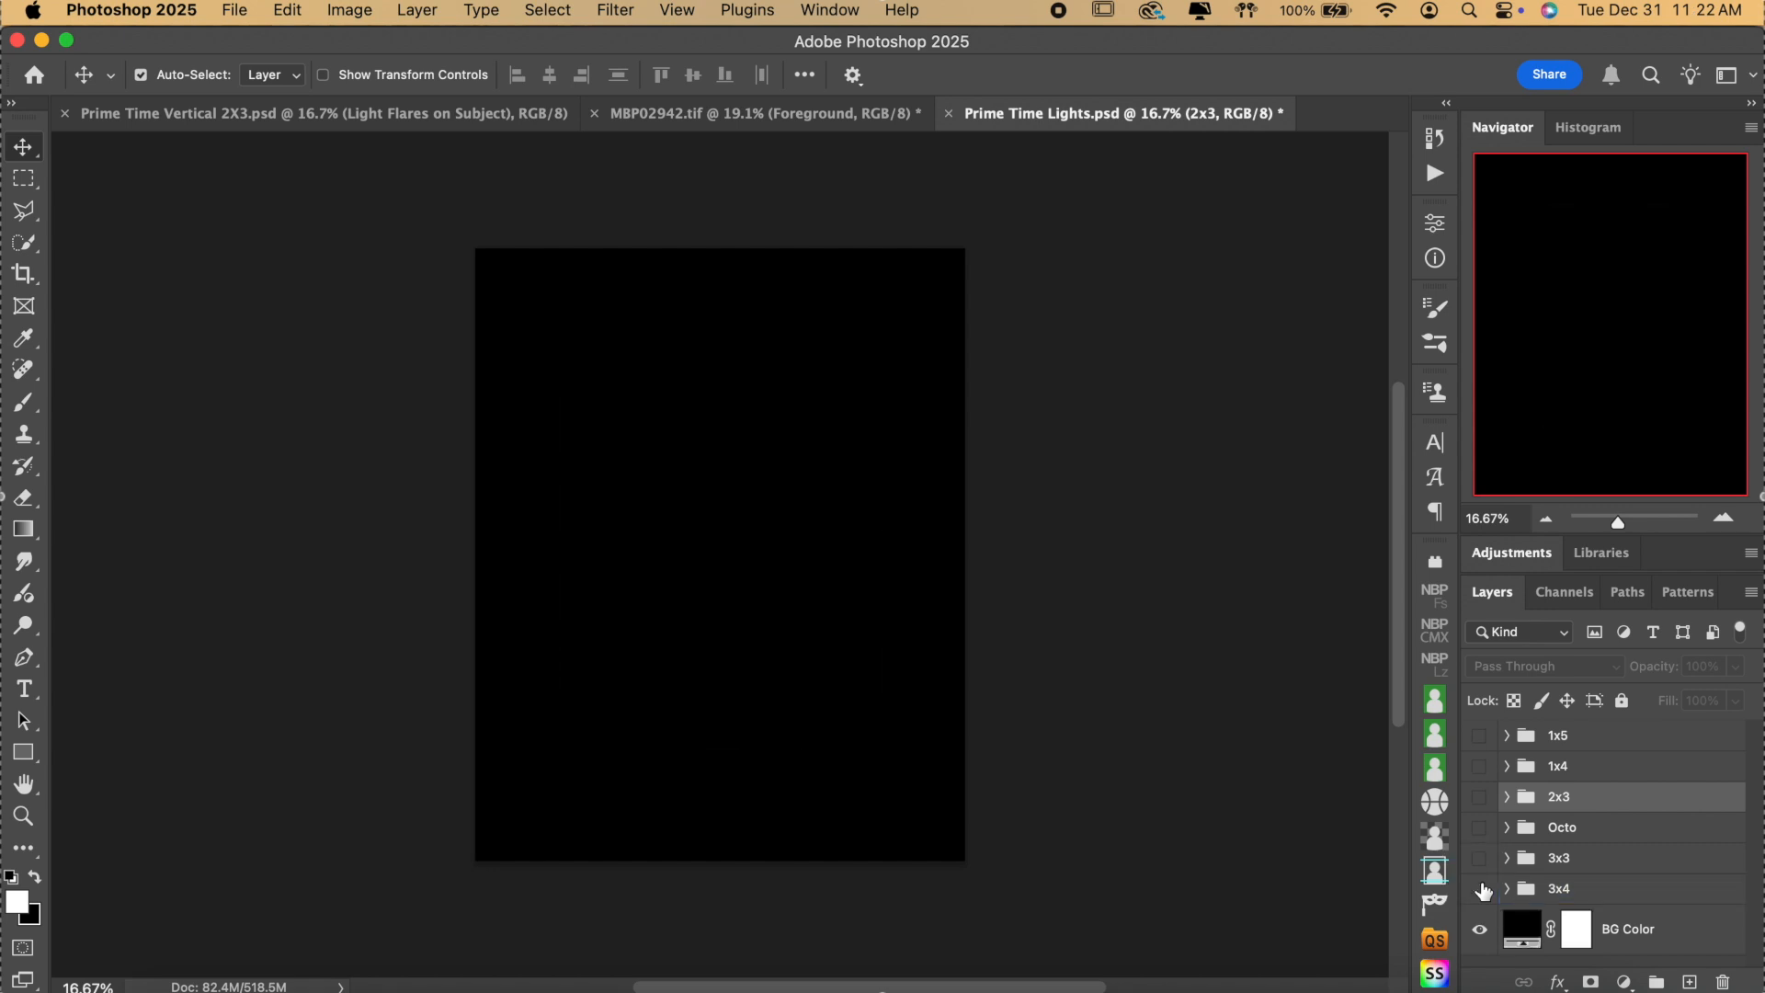
Show the 1x5 column group and turn off its Glow layer.
left_click(1479, 736)
left_click(1505, 735)
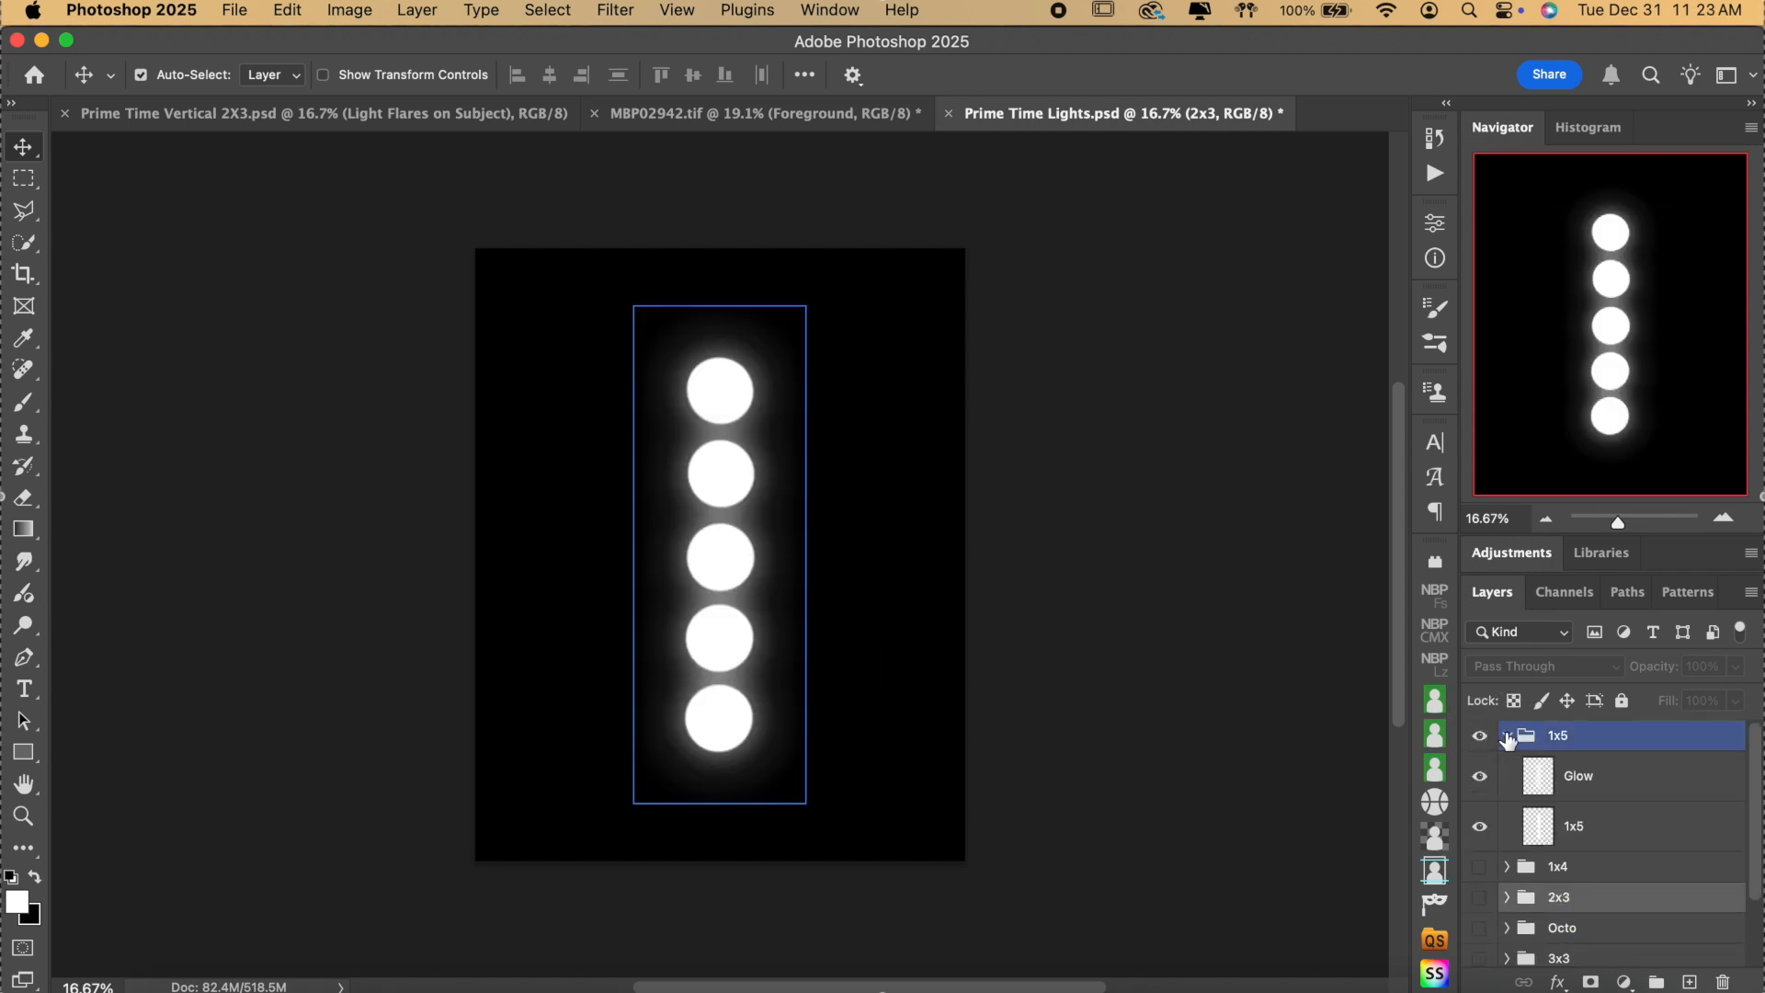
left_click(1507, 775)
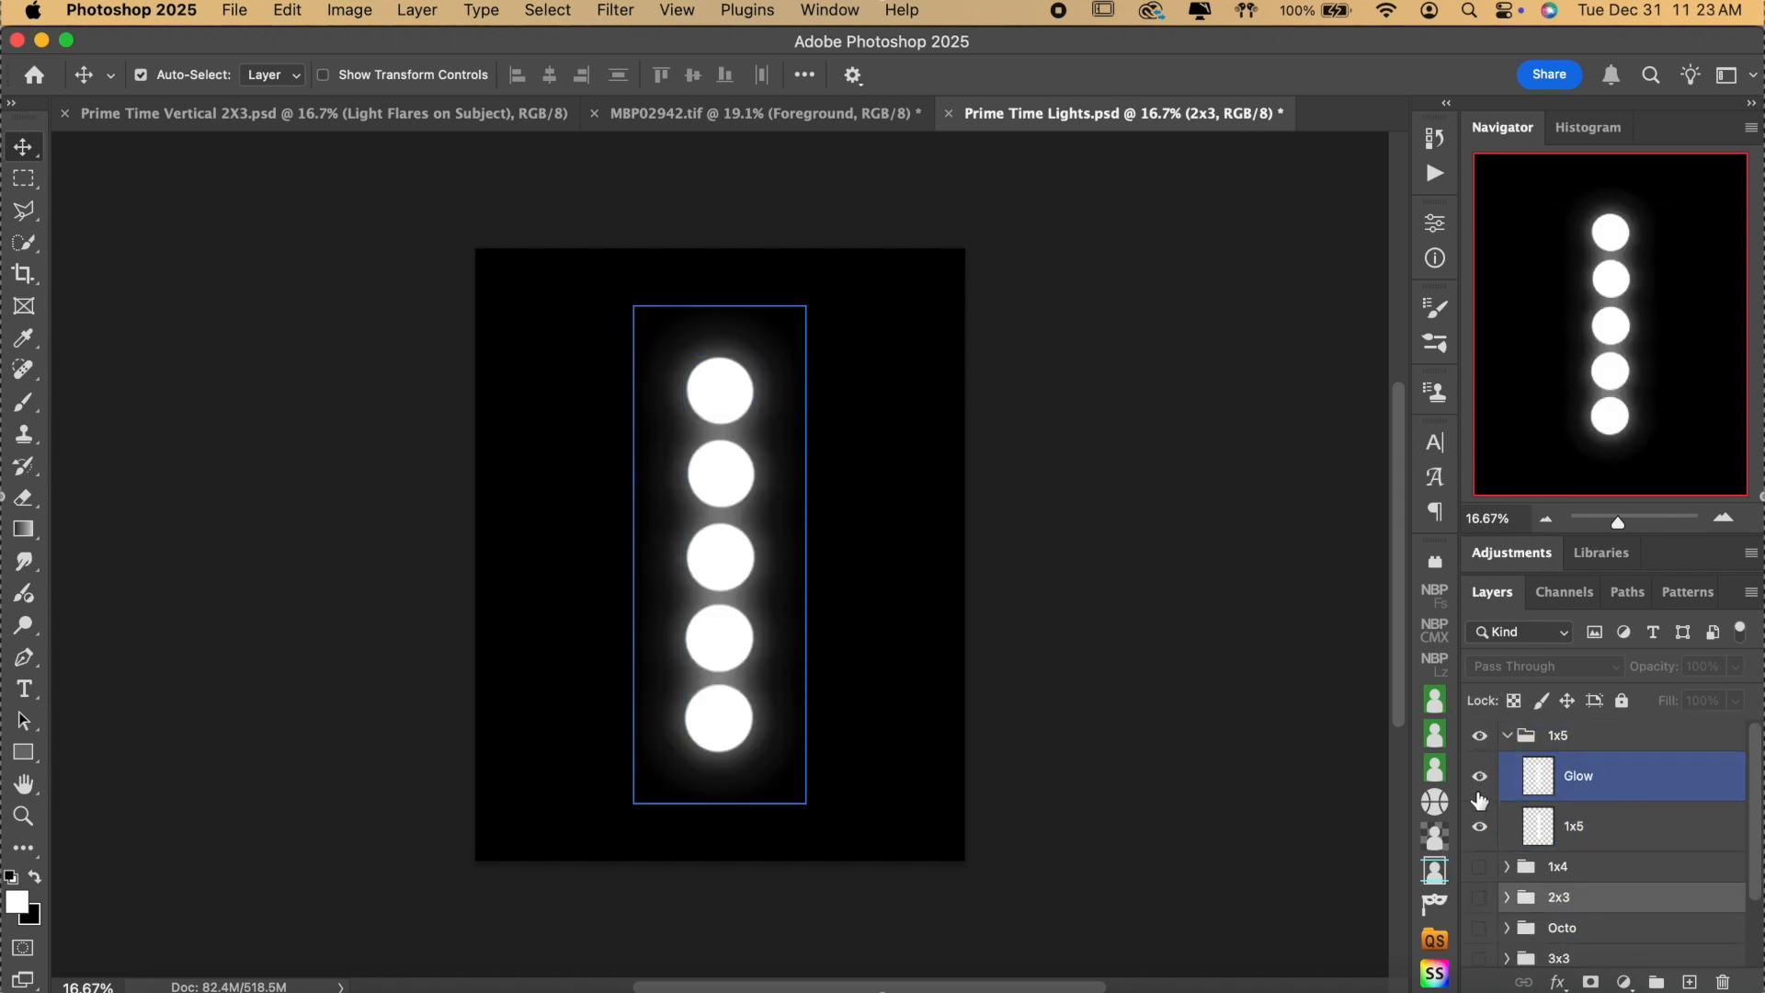
left_click(1479, 777)
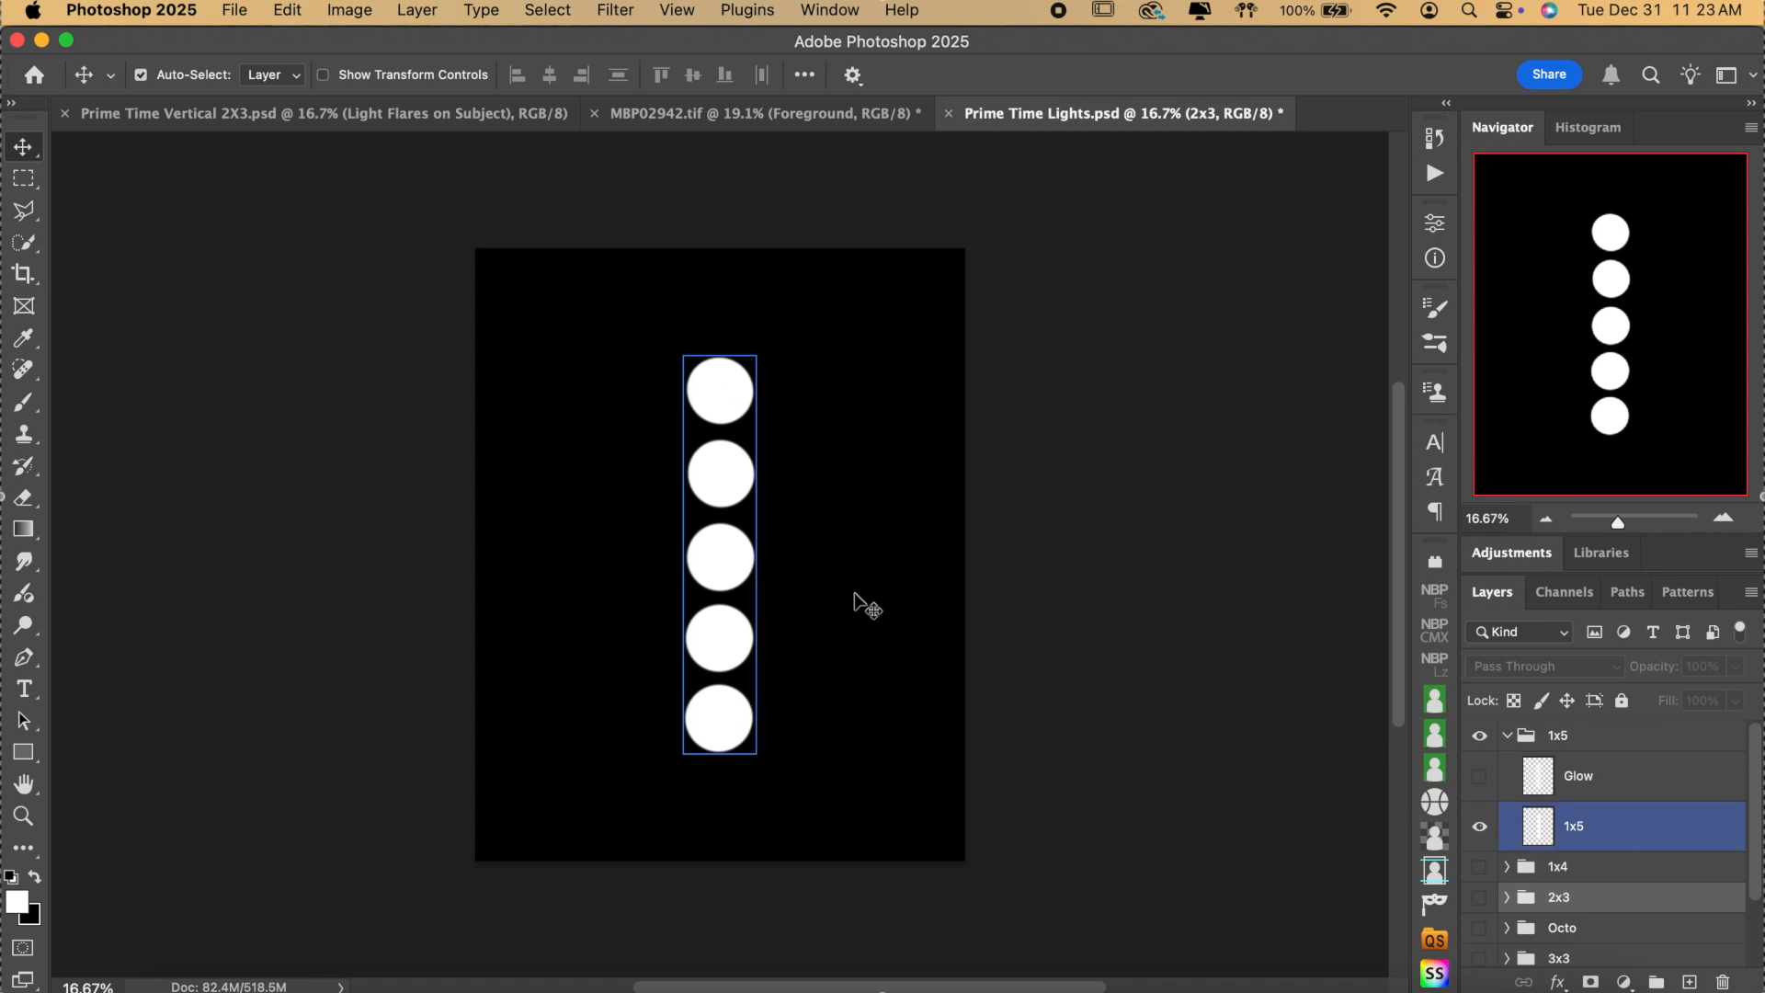
Zoom in closely on the middle light, then back out to the whole column.
left_click(1725, 517)
left_click(1725, 517)
left_click(1726, 519)
left_click(1728, 520)
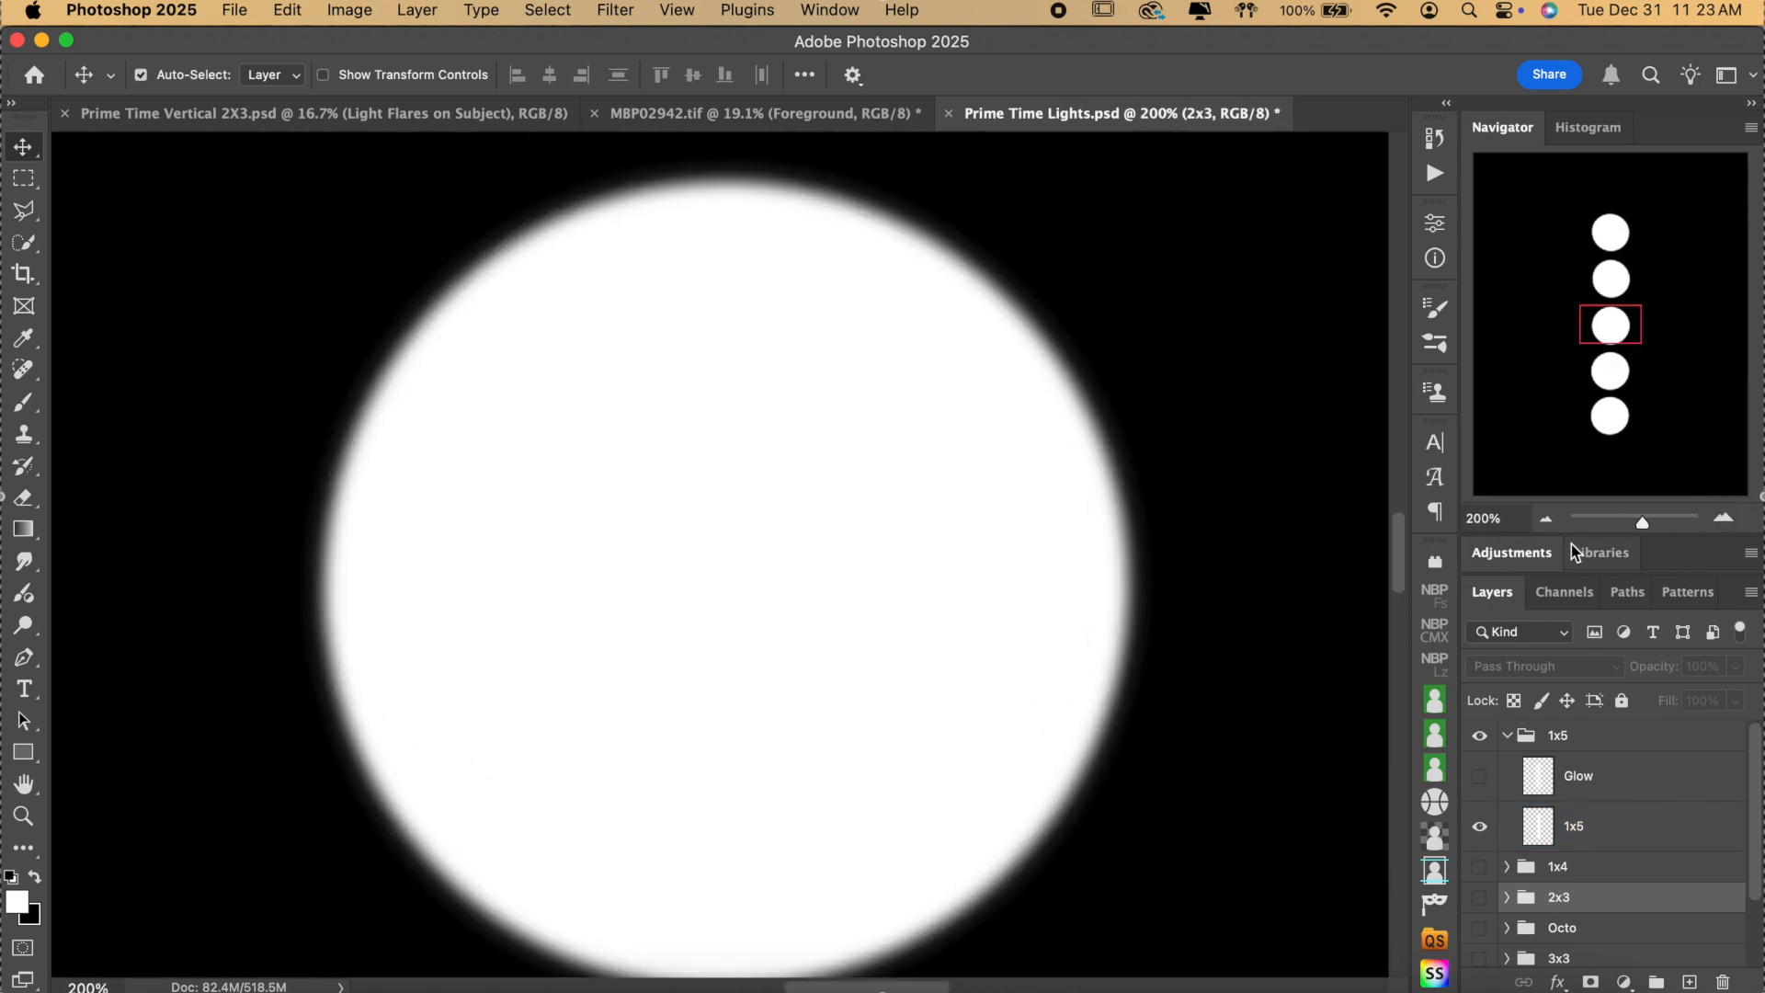
left_click(1551, 521)
left_click(1551, 521)
left_click(1552, 521)
left_click(1551, 521)
left_click(1551, 521)
left_click(1552, 521)
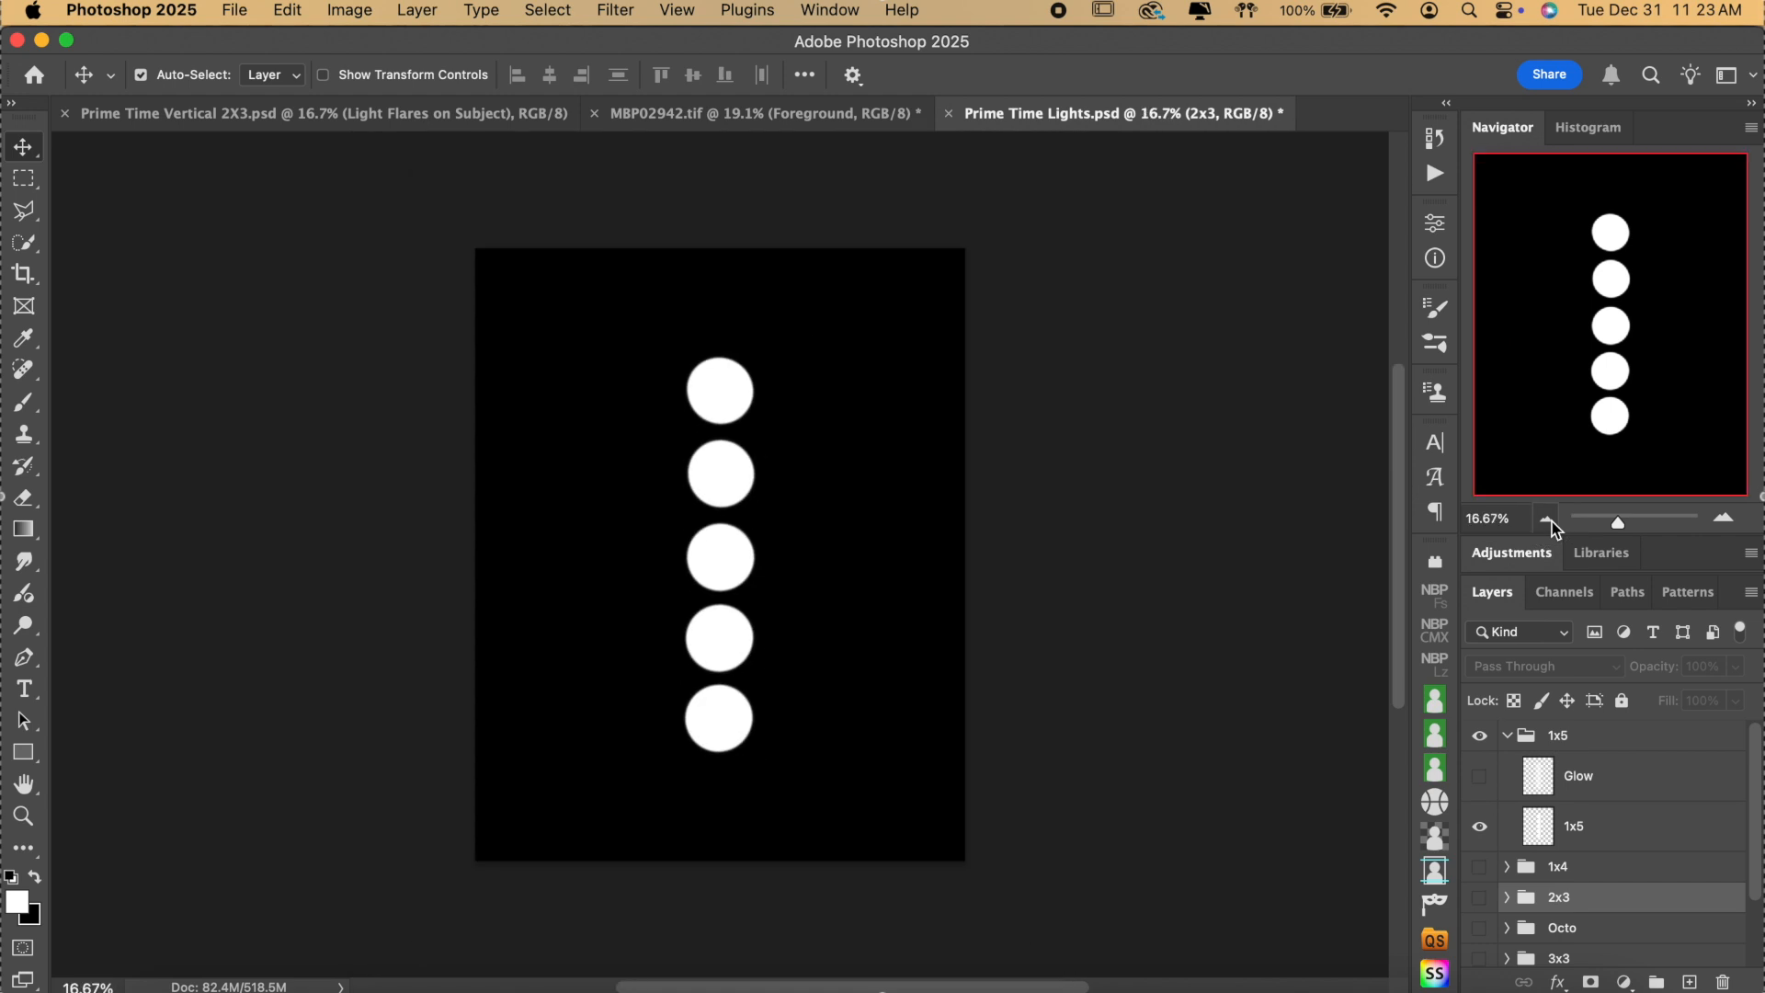
left_click(1724, 520)
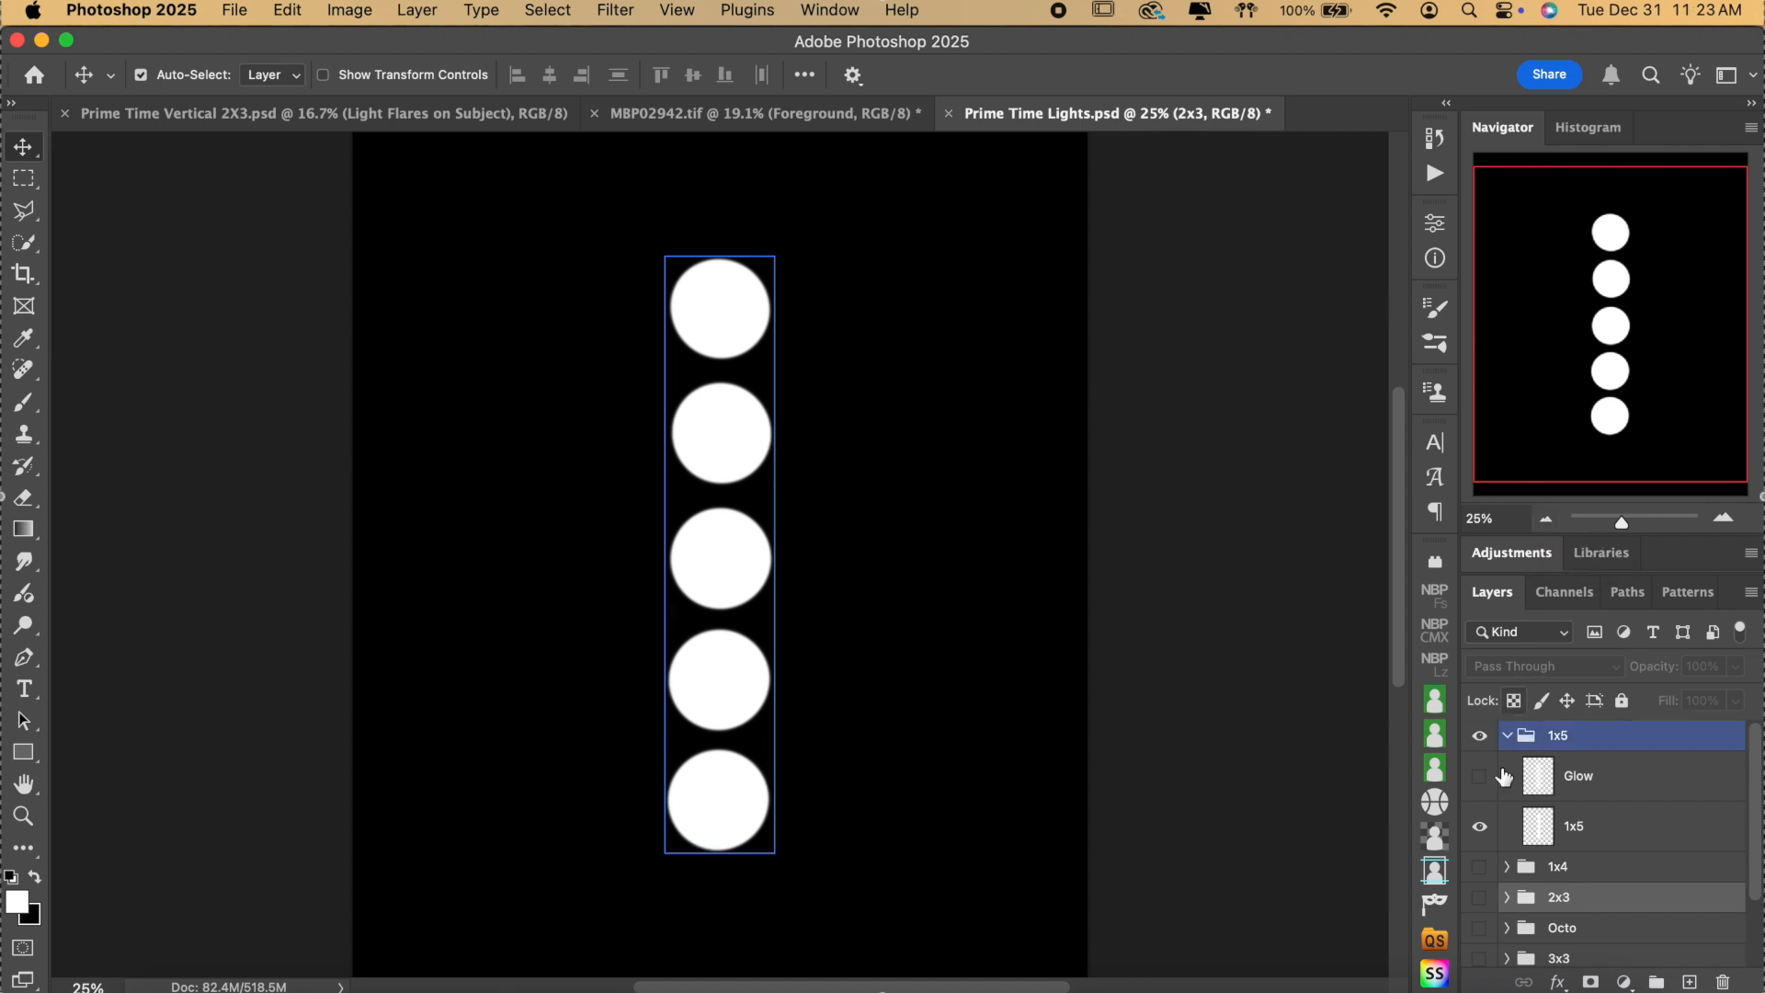
Turn the 1x5 Glow back on, collapse the group and select the BG Color layer.
left_click(1481, 784)
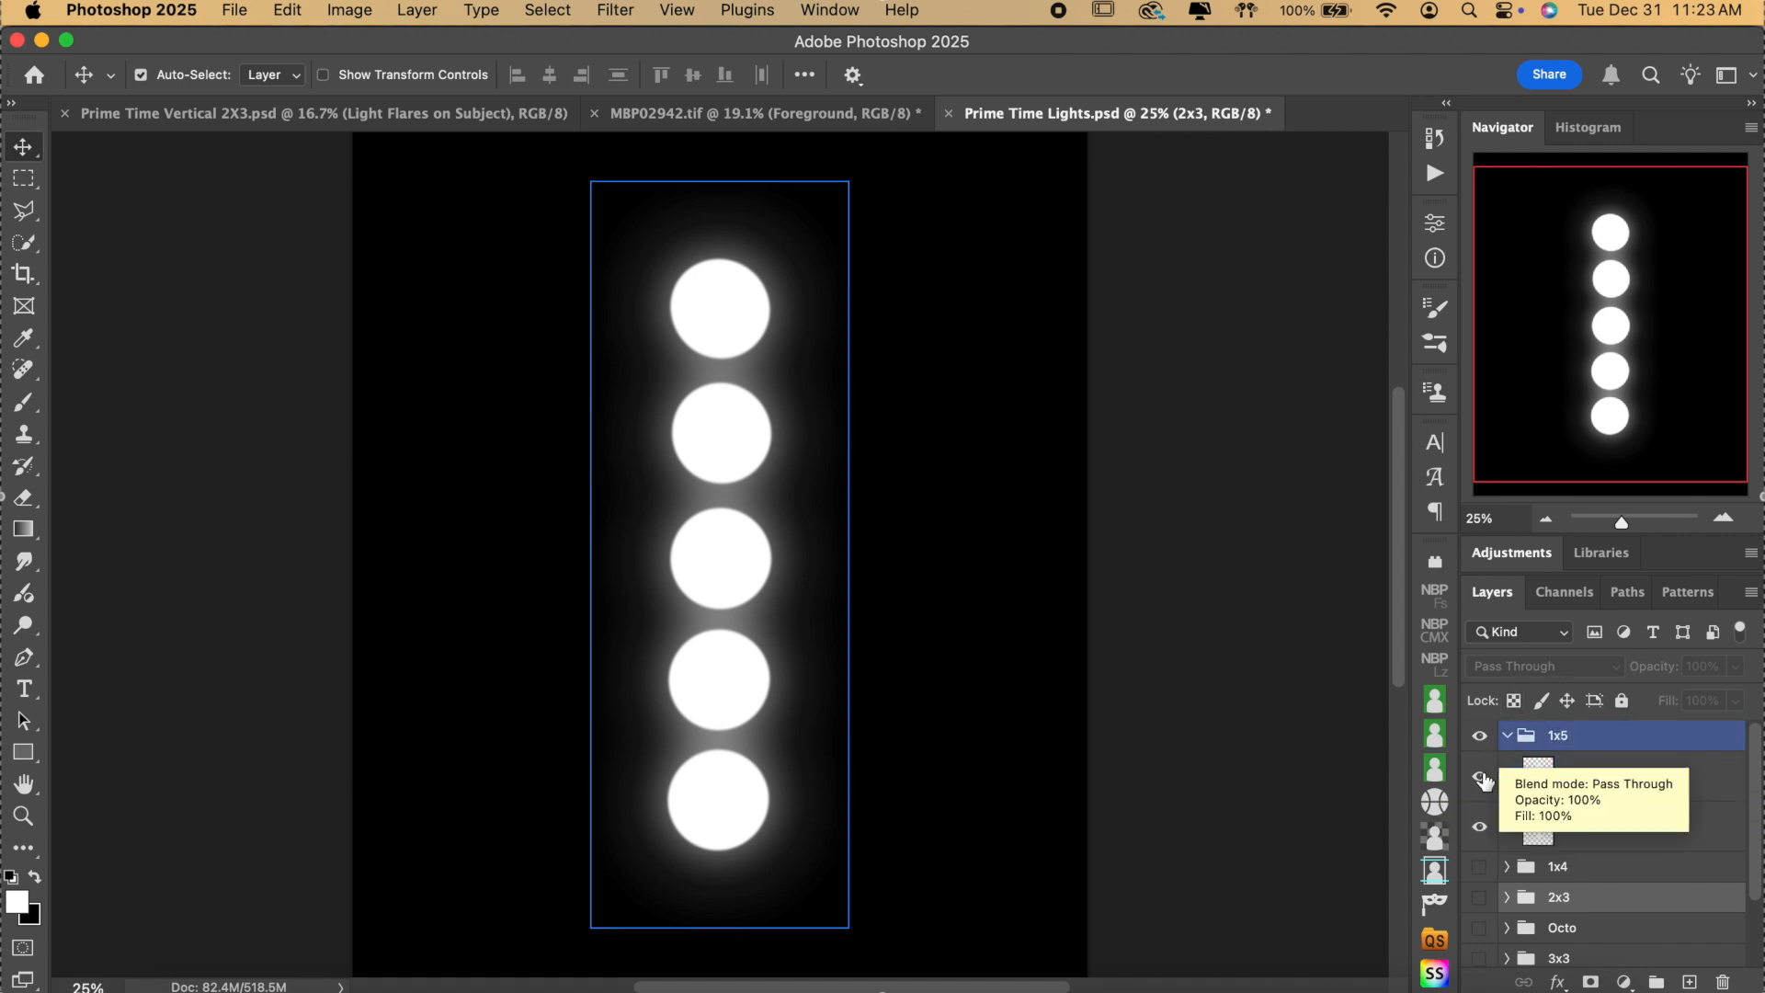
left_click(1506, 736)
left_click(961, 200)
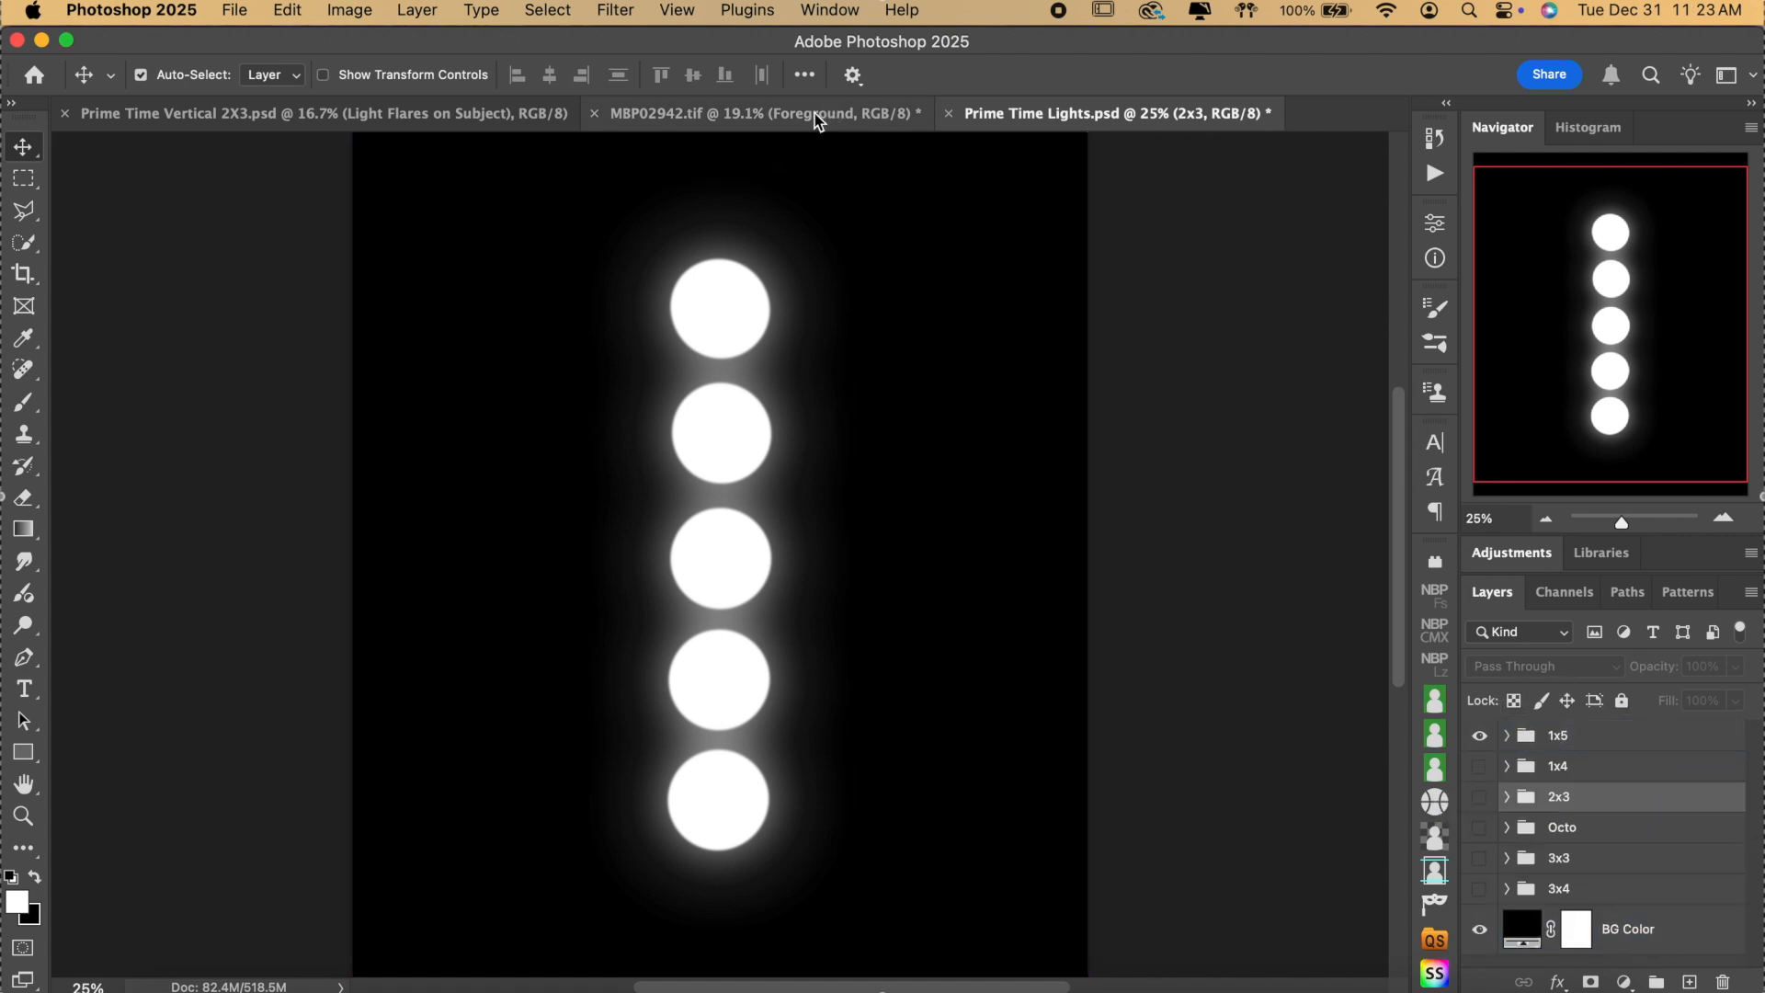
Return to the Prime Time Vertical 2X3.psd tab and bring the Prime Time folder back up.
left_click(457, 116)
left_click_drag(1035, 110, 695, 103)
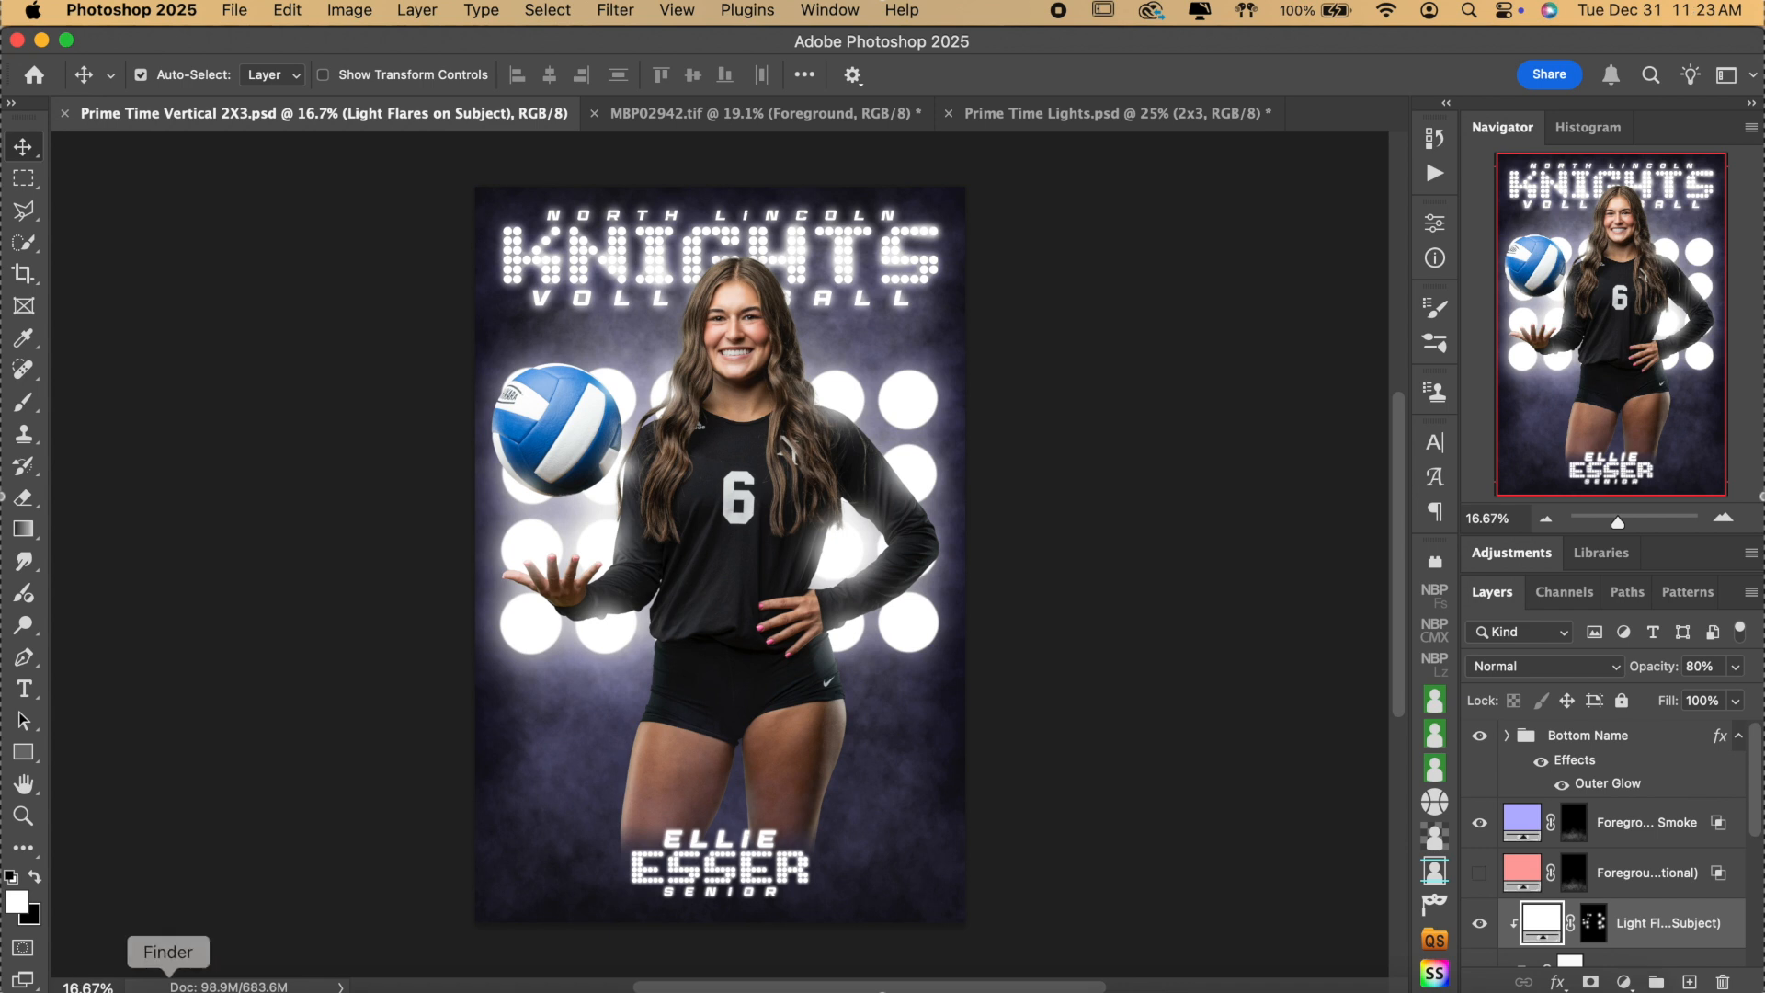
left_click(168, 981)
Open MBP Brushes.abr from the Prime Time folder with Adobe Photoshop (Beta).
scroll(902, 504, "up", 5)
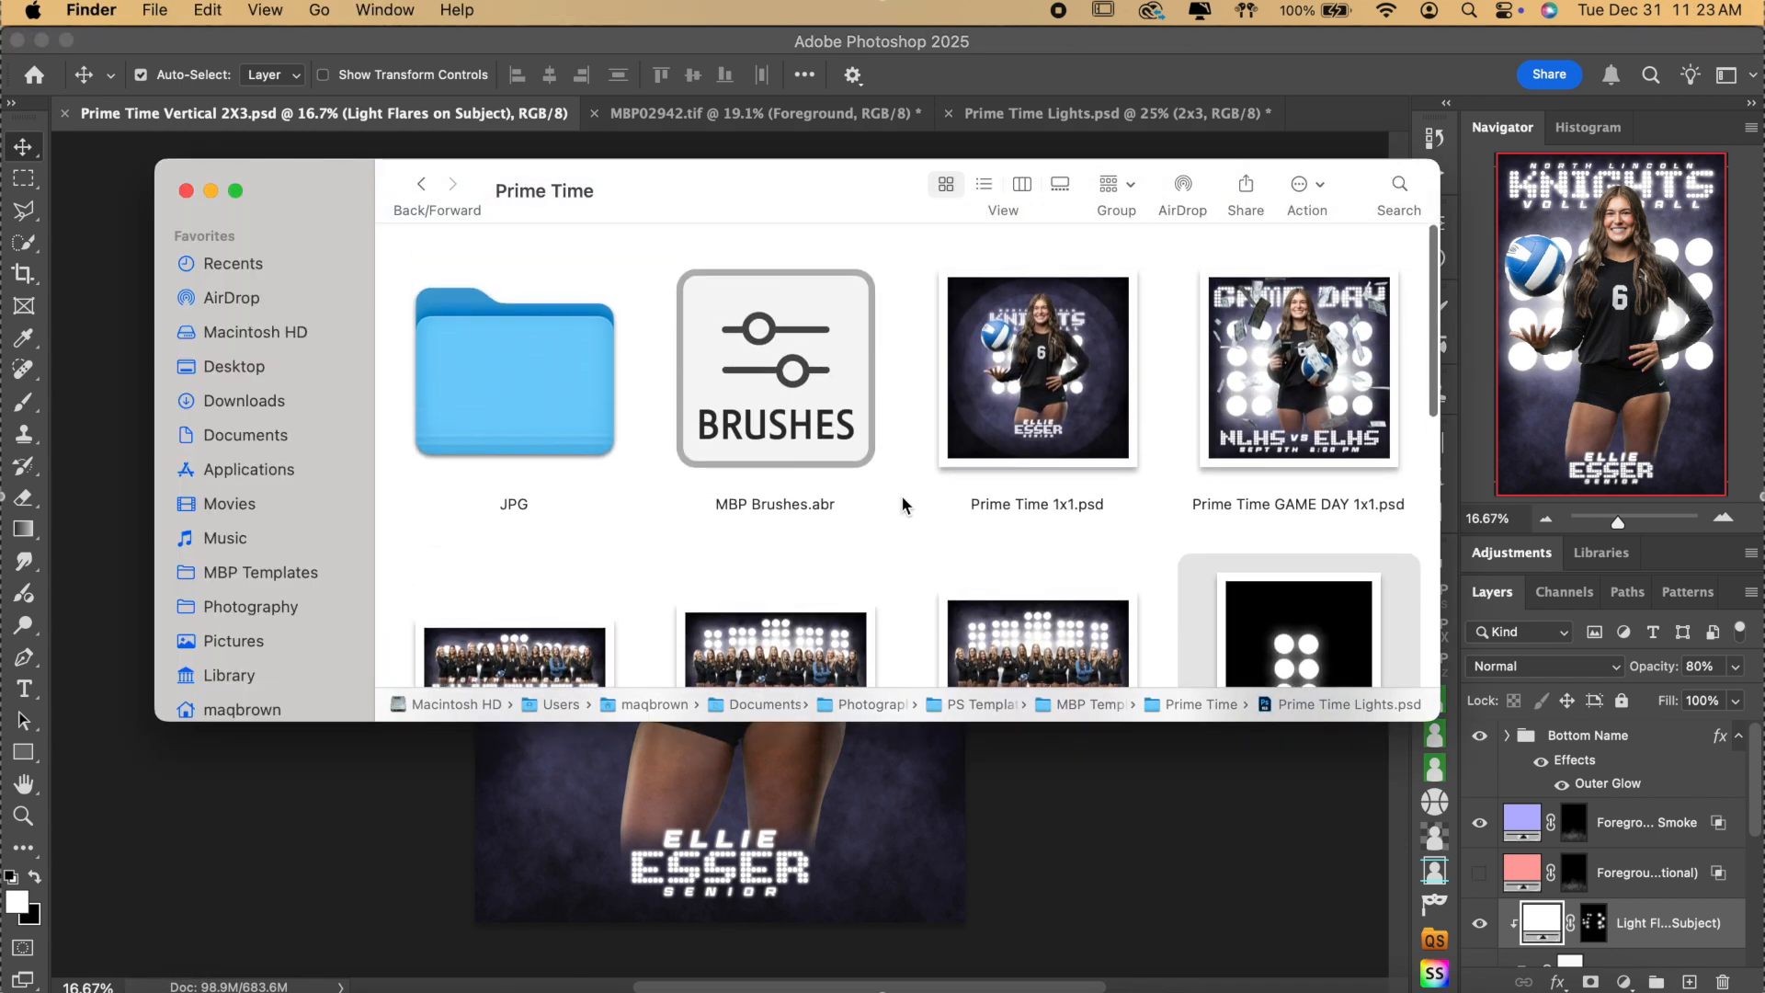
left_click(809, 422)
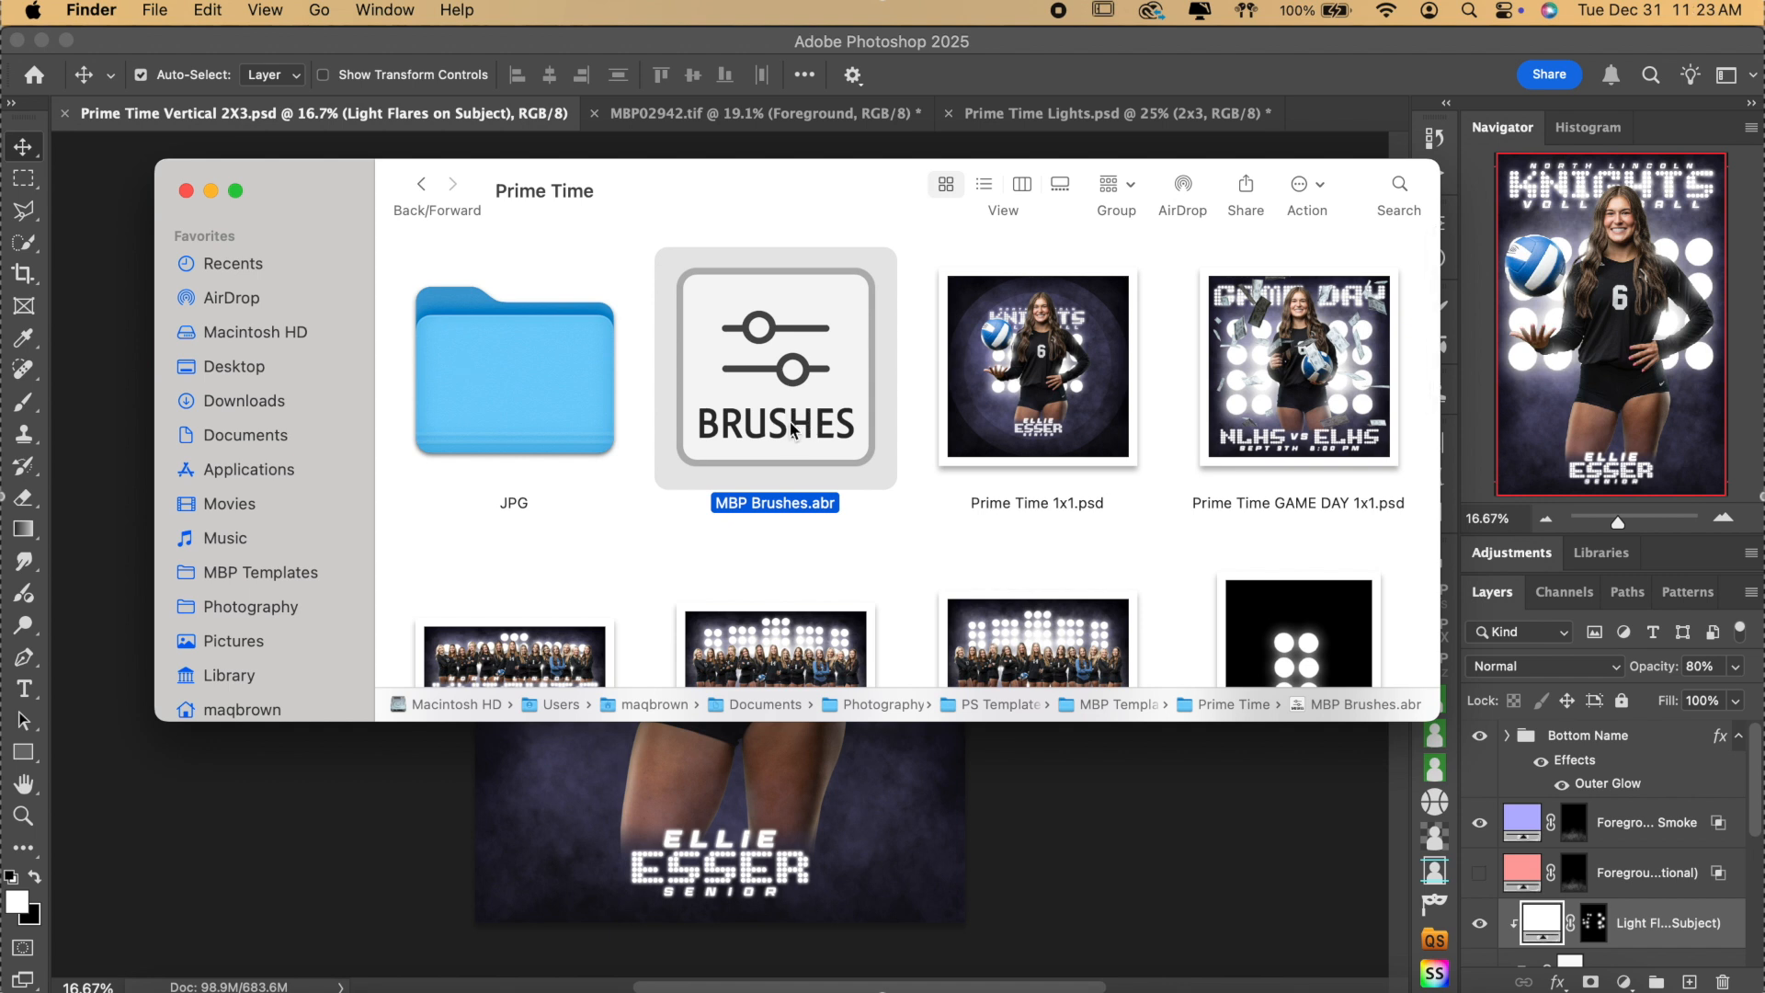
right_click(791, 428)
mouse_move(893, 467)
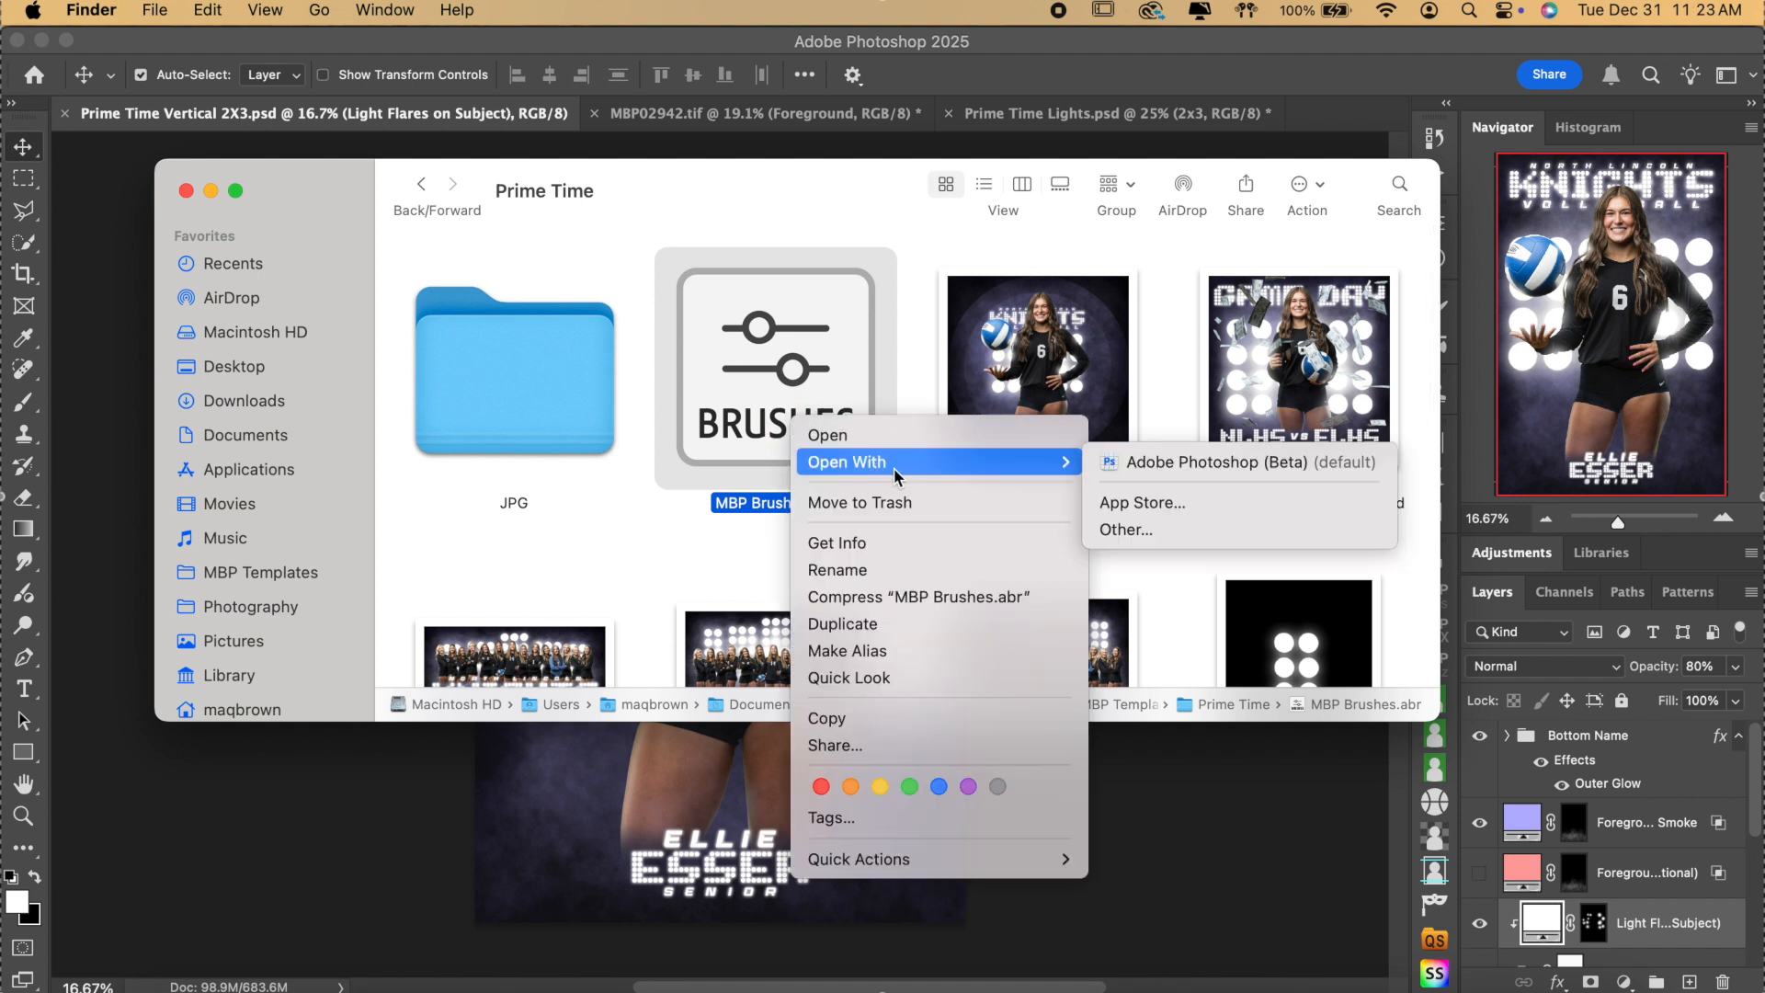
left_click(1130, 464)
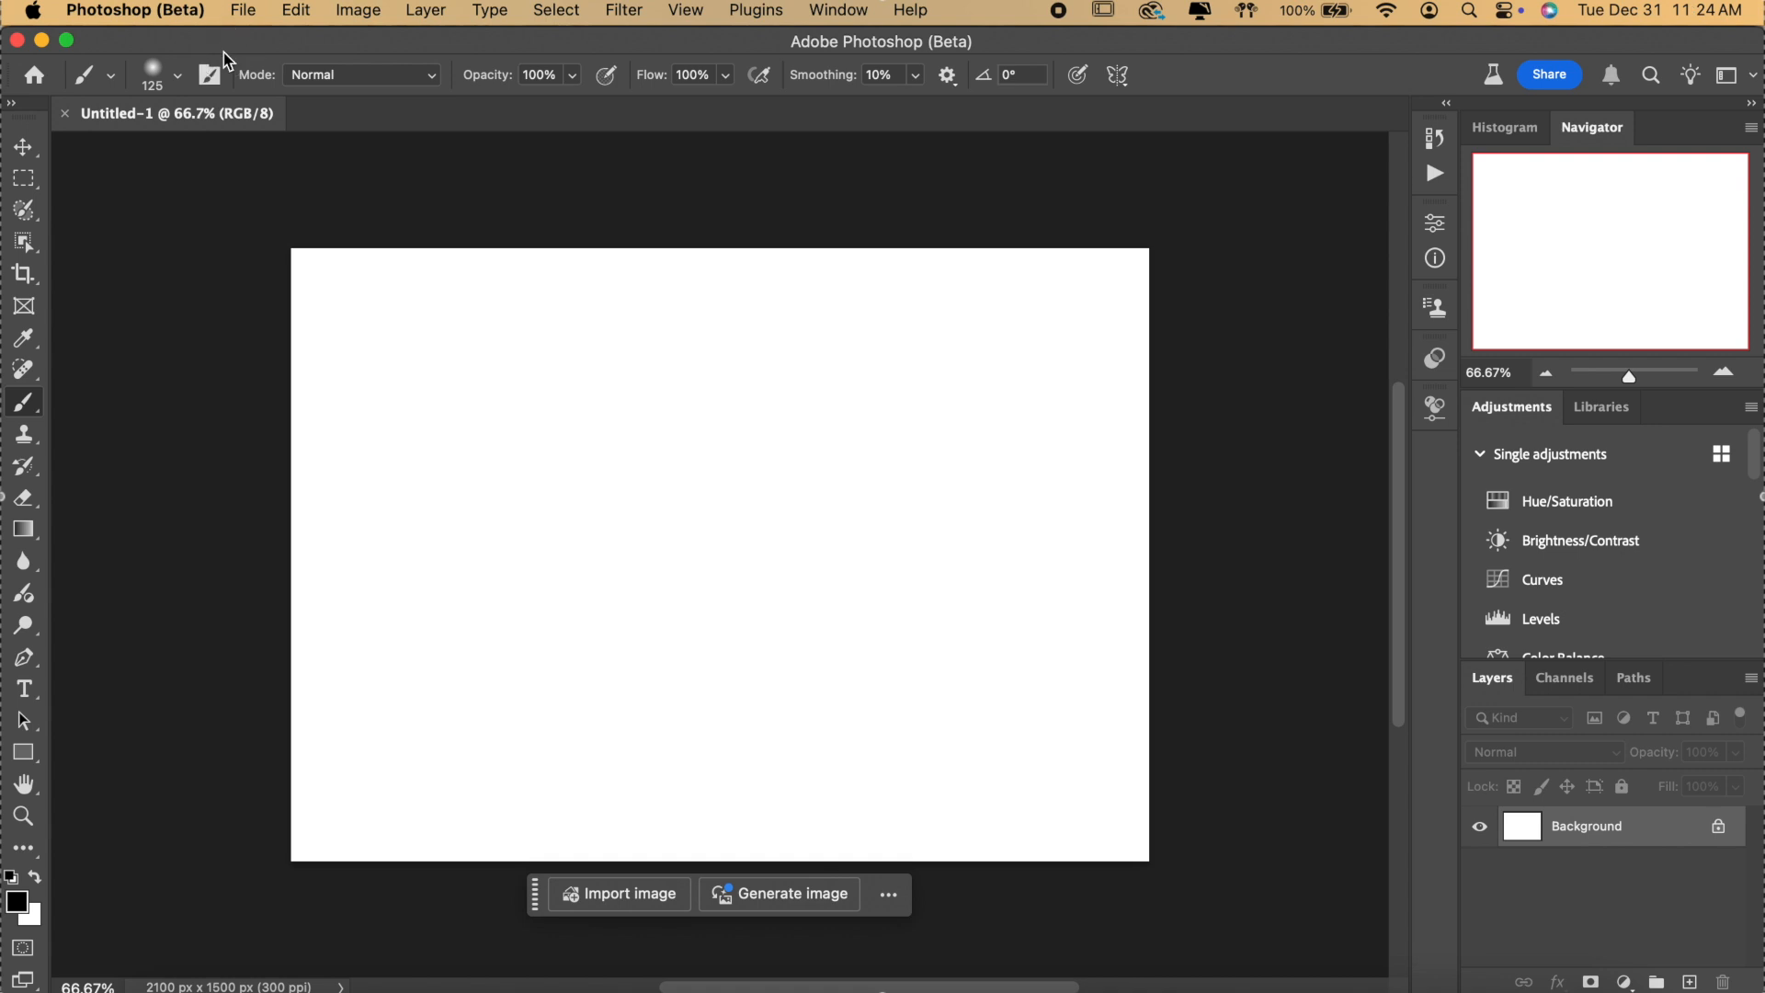
Expand the MBP Smoke brush folder and fill the blank canvas with black.
left_click(177, 77)
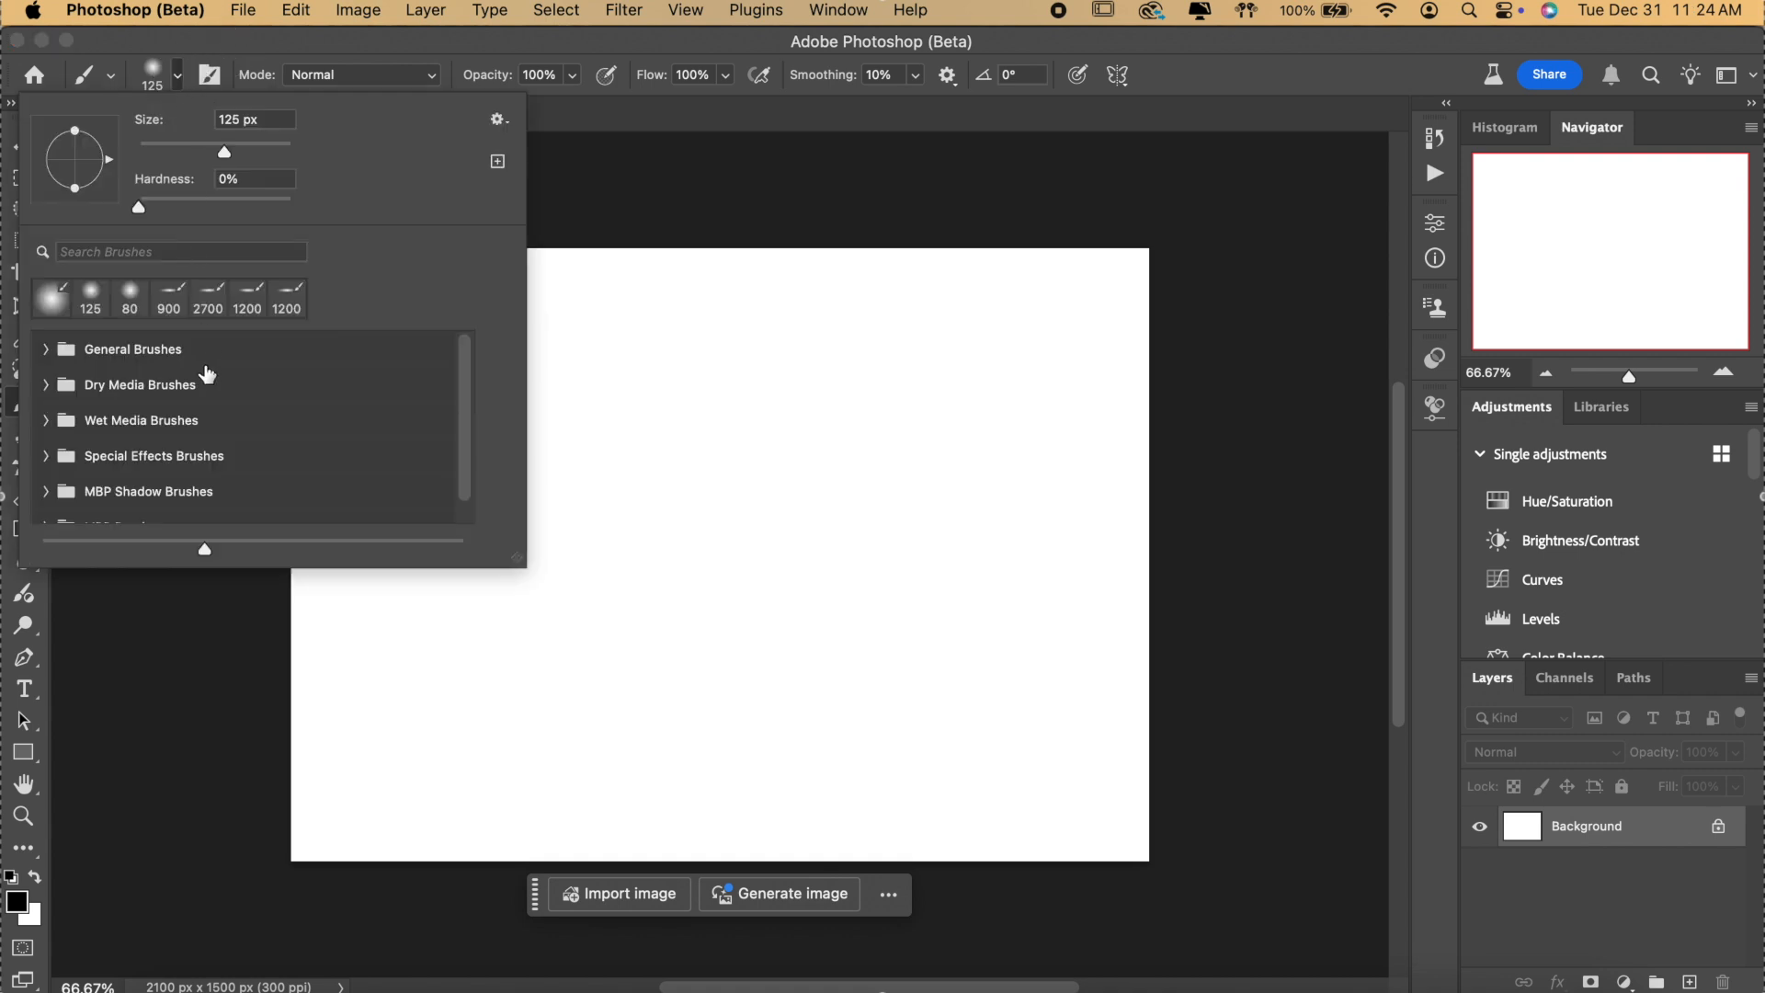
scroll(208, 373, "down", 1)
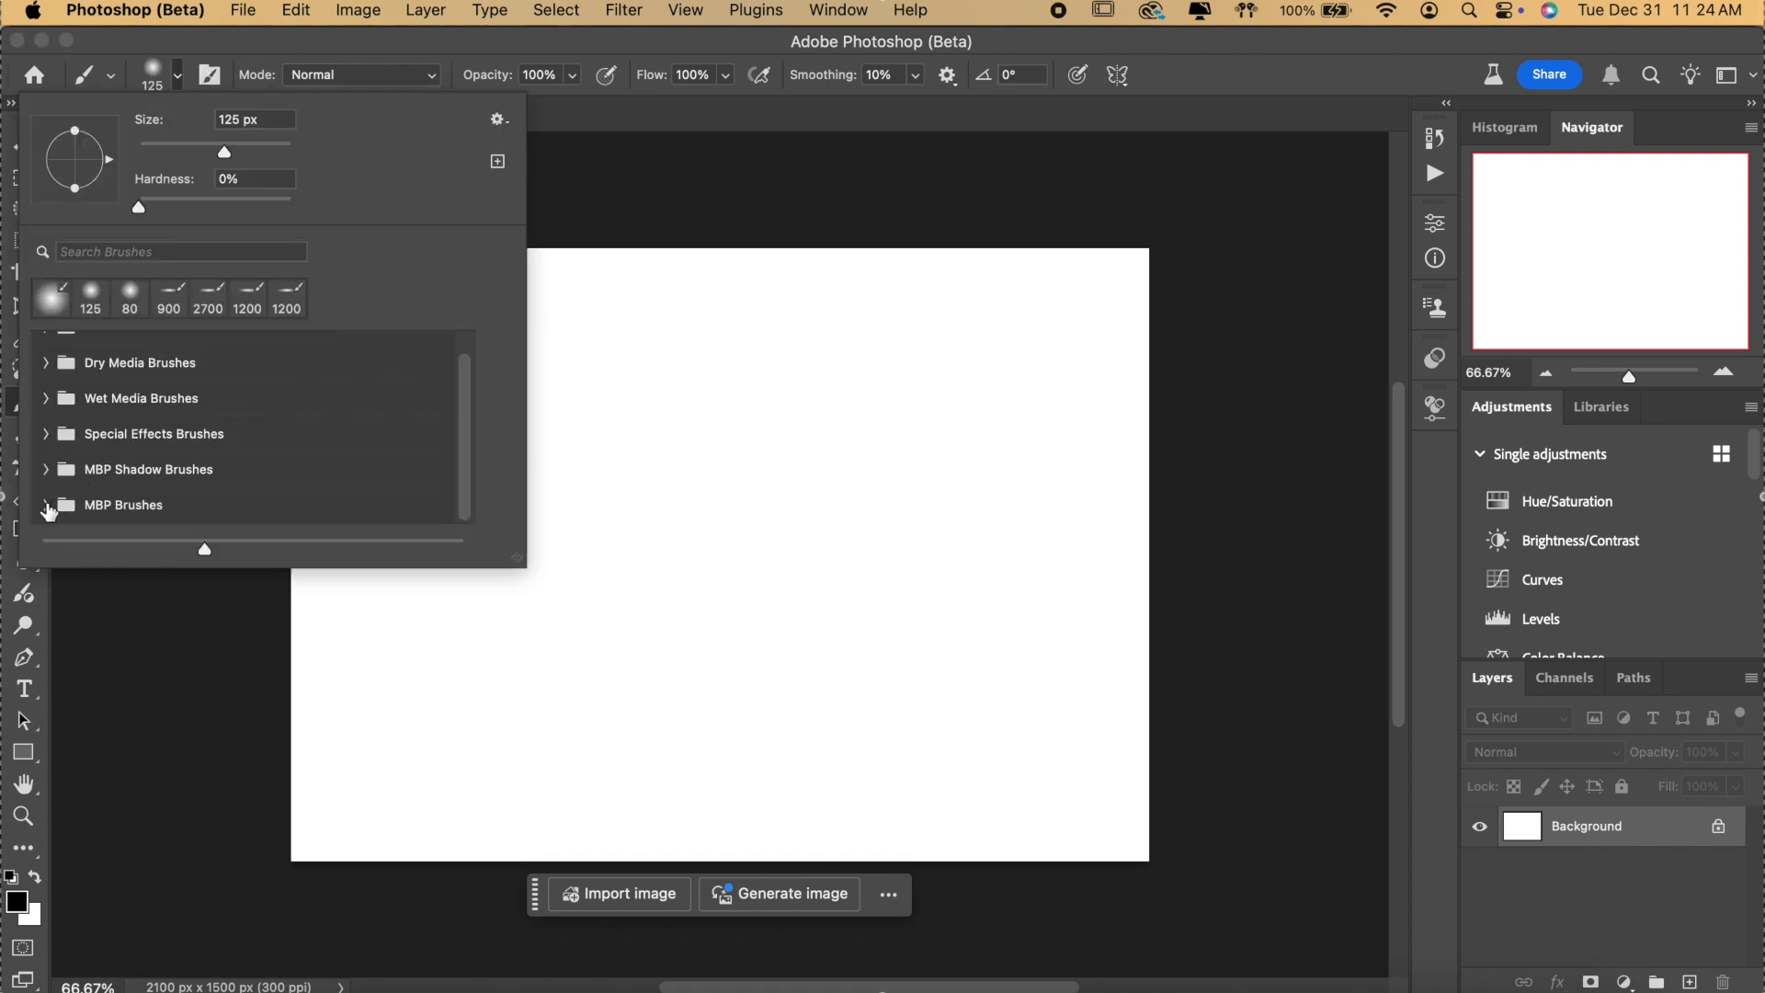
scroll(261, 480, "down", 1)
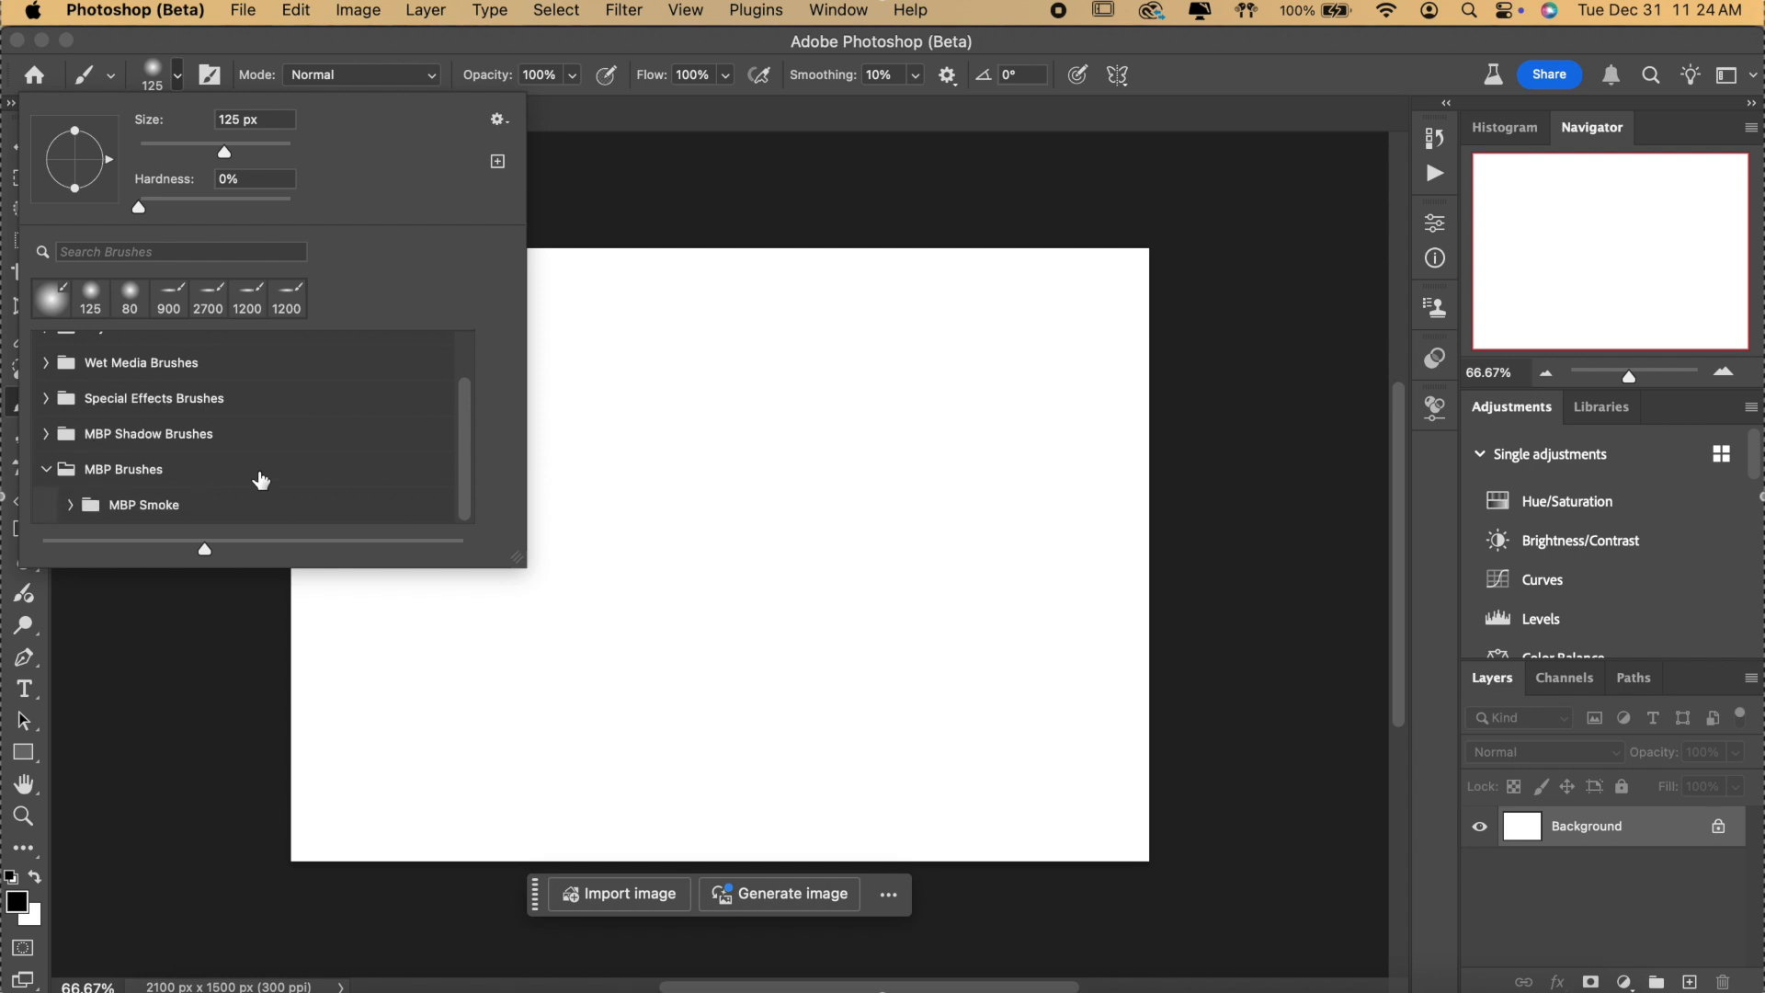
left_click(71, 504)
scroll(229, 457, "down", 2)
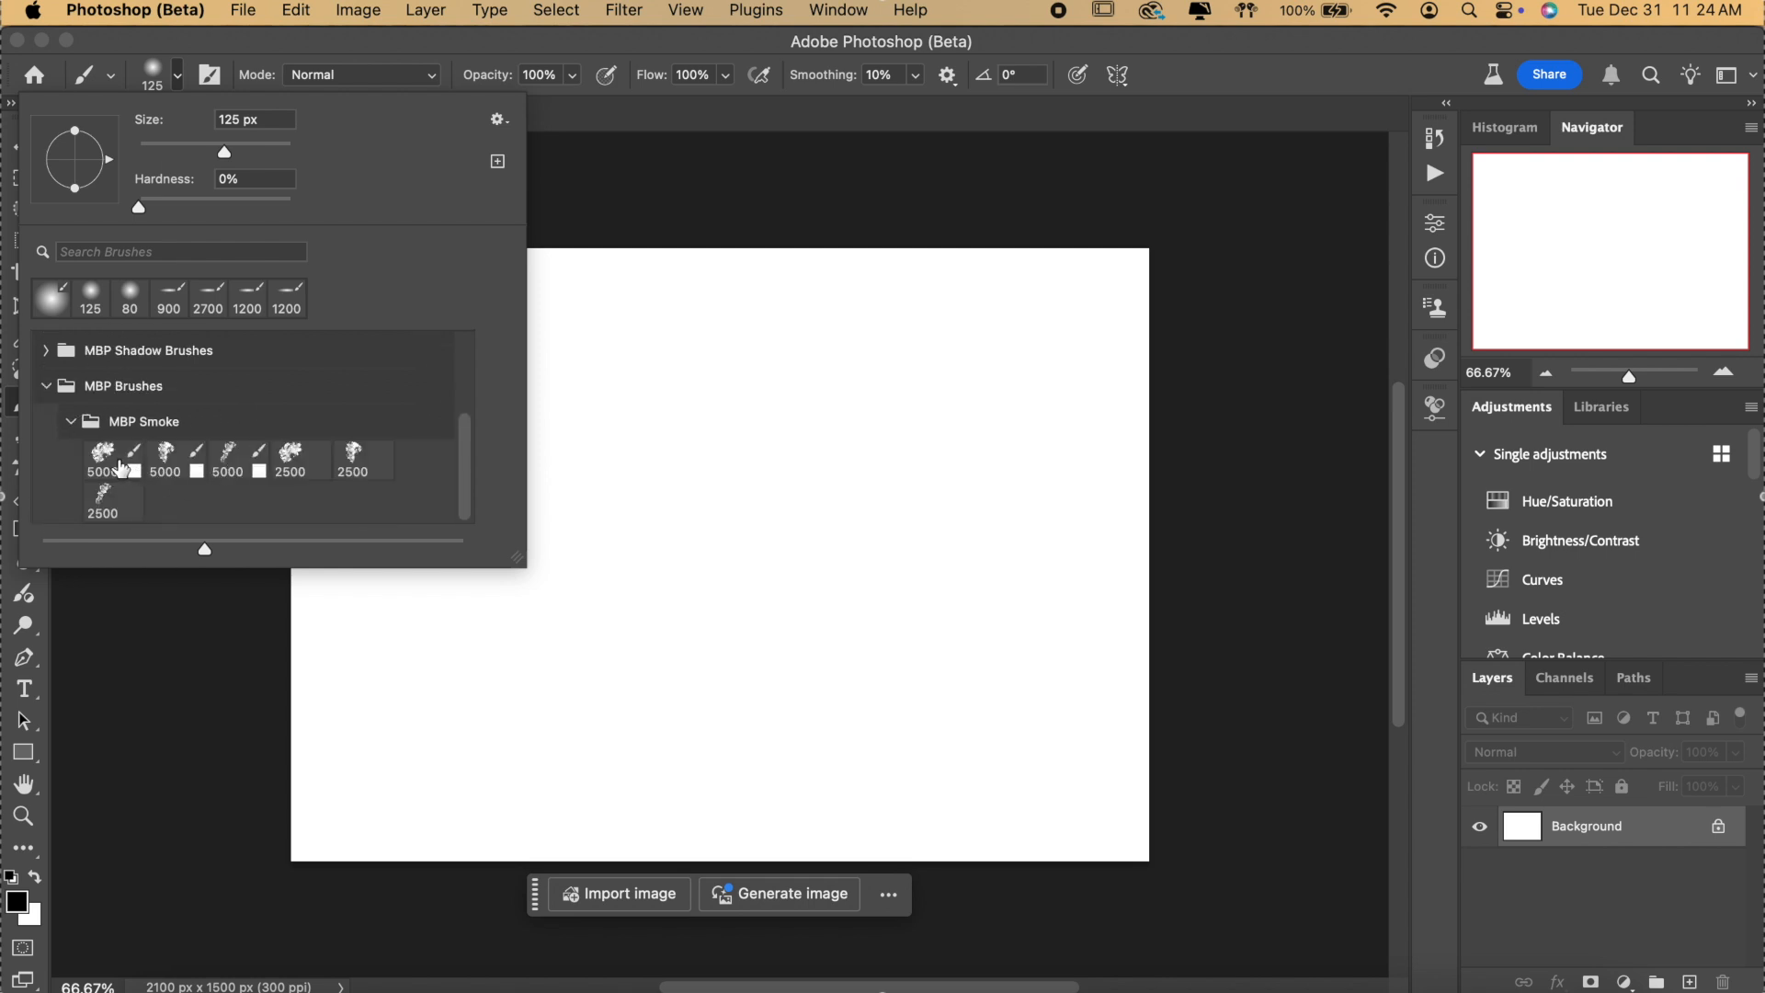
left_click(1296, 99)
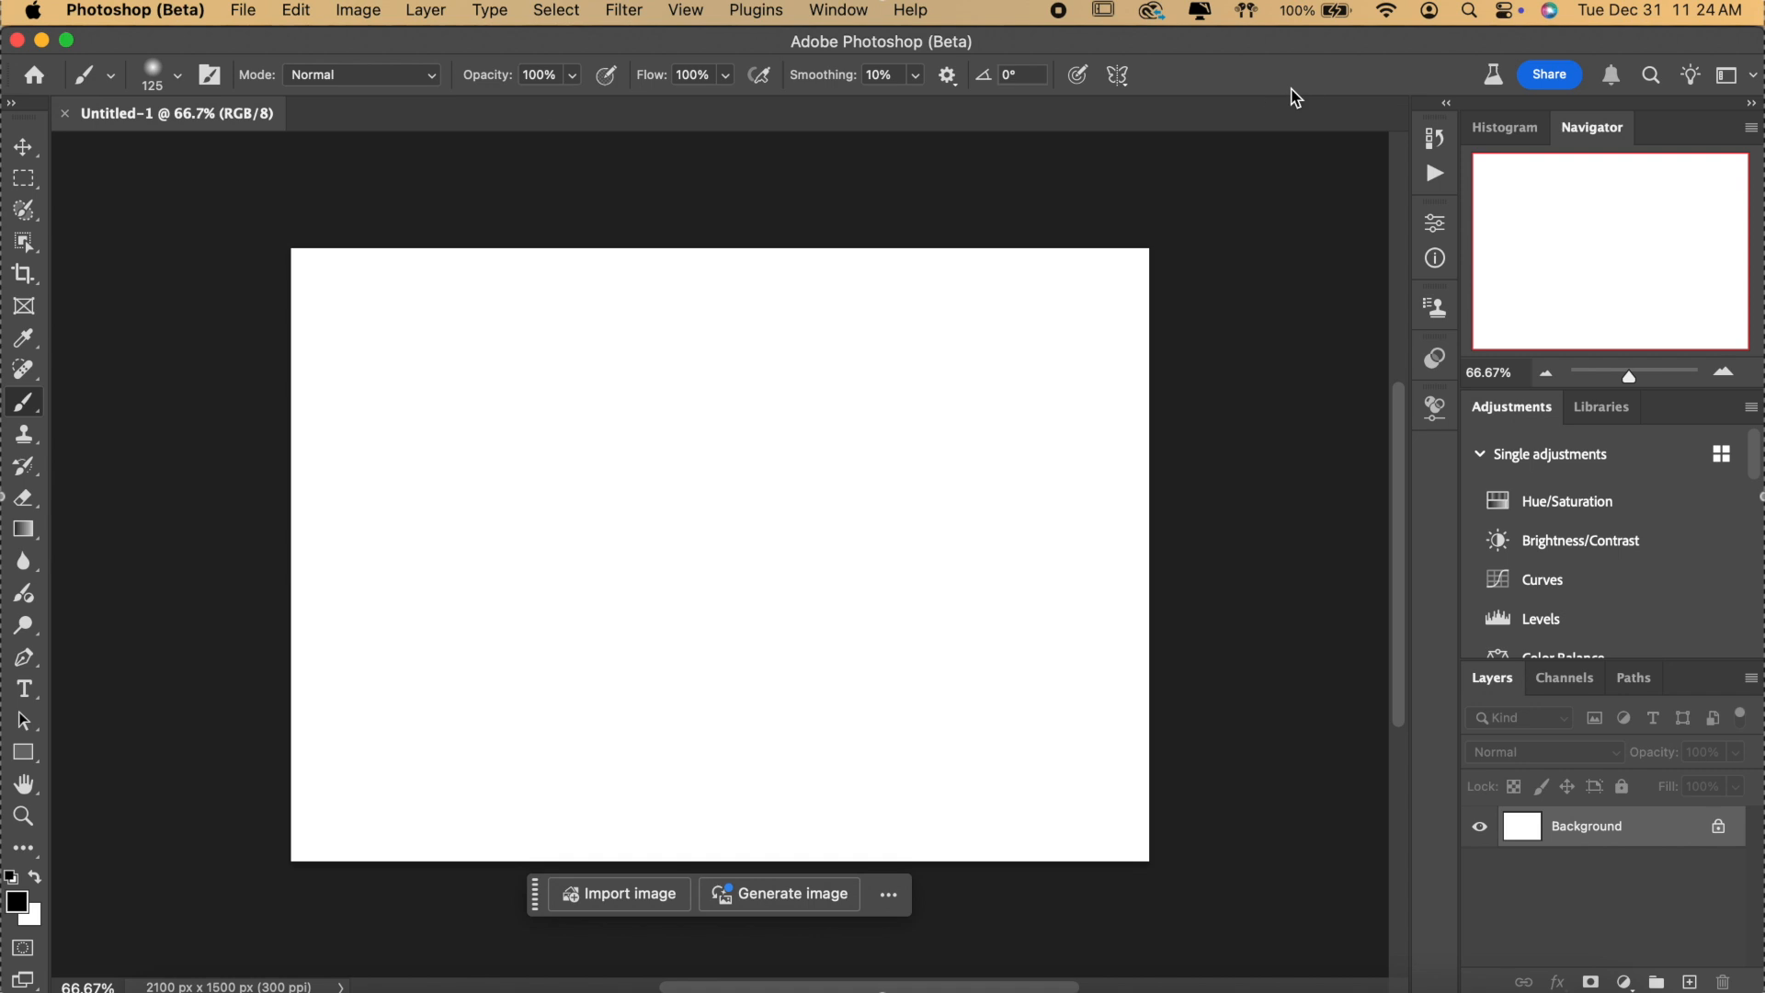
key("alt+BackSpace")
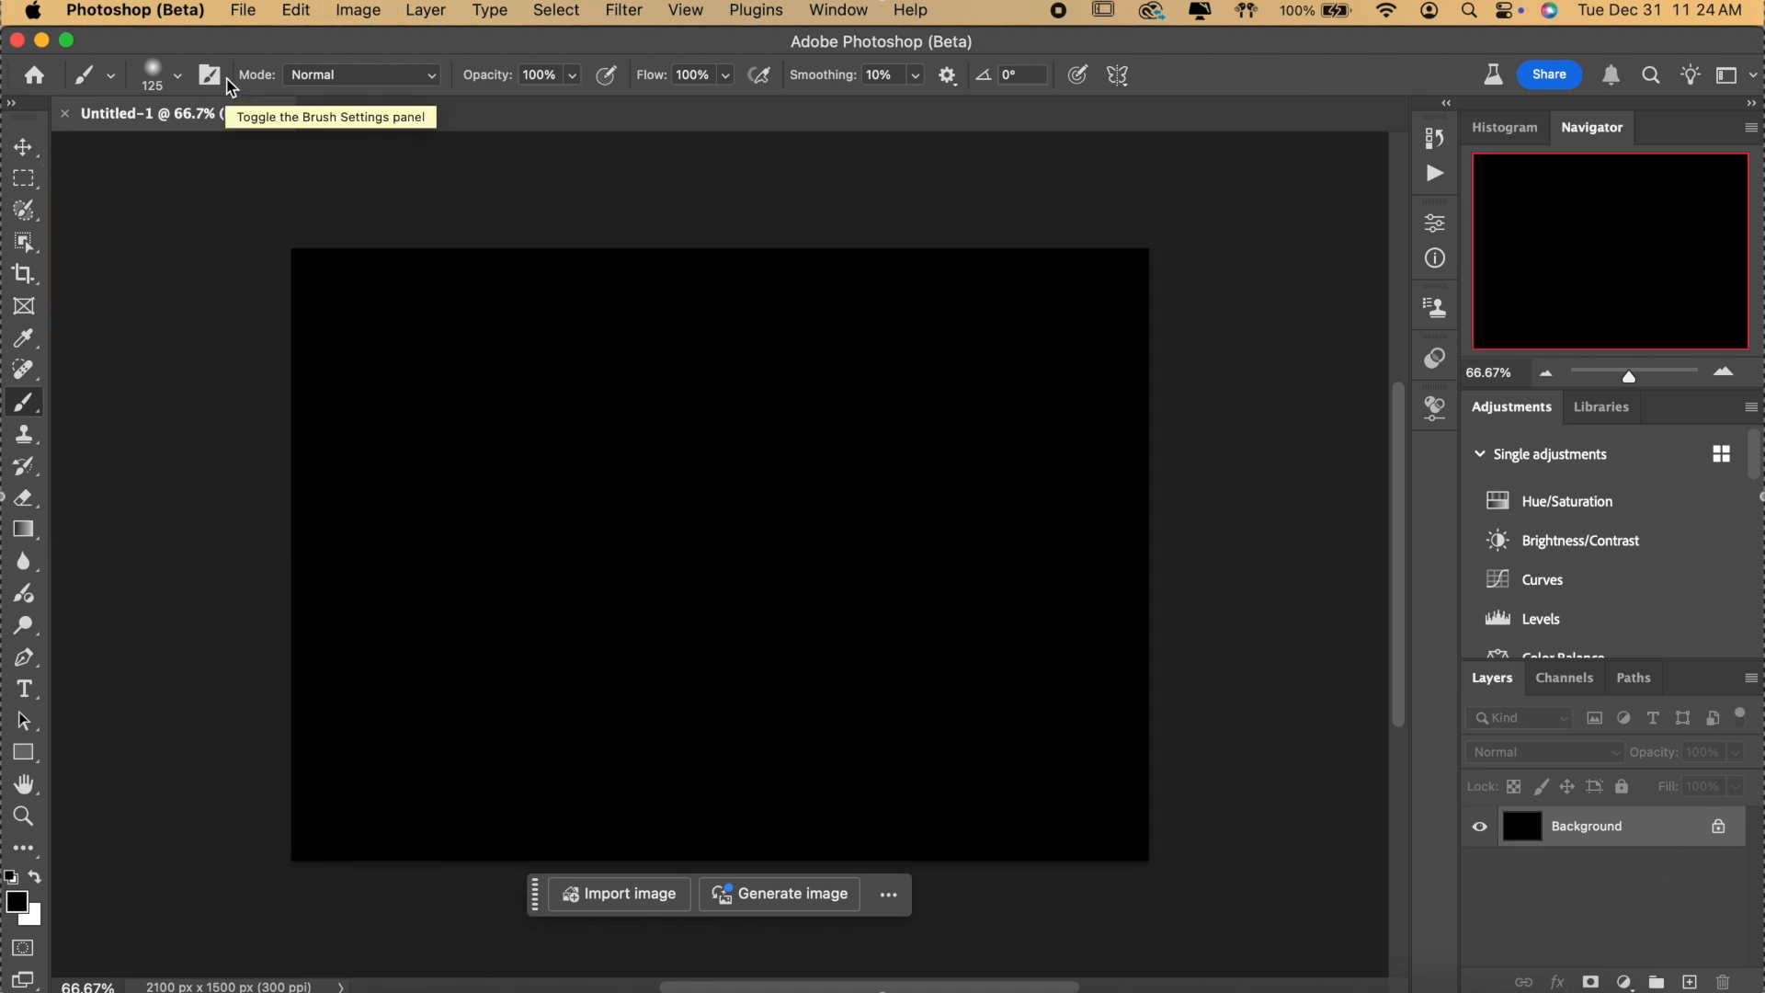
Select the third MBP Smoke brush preset.
left_click(177, 74)
left_click(118, 476)
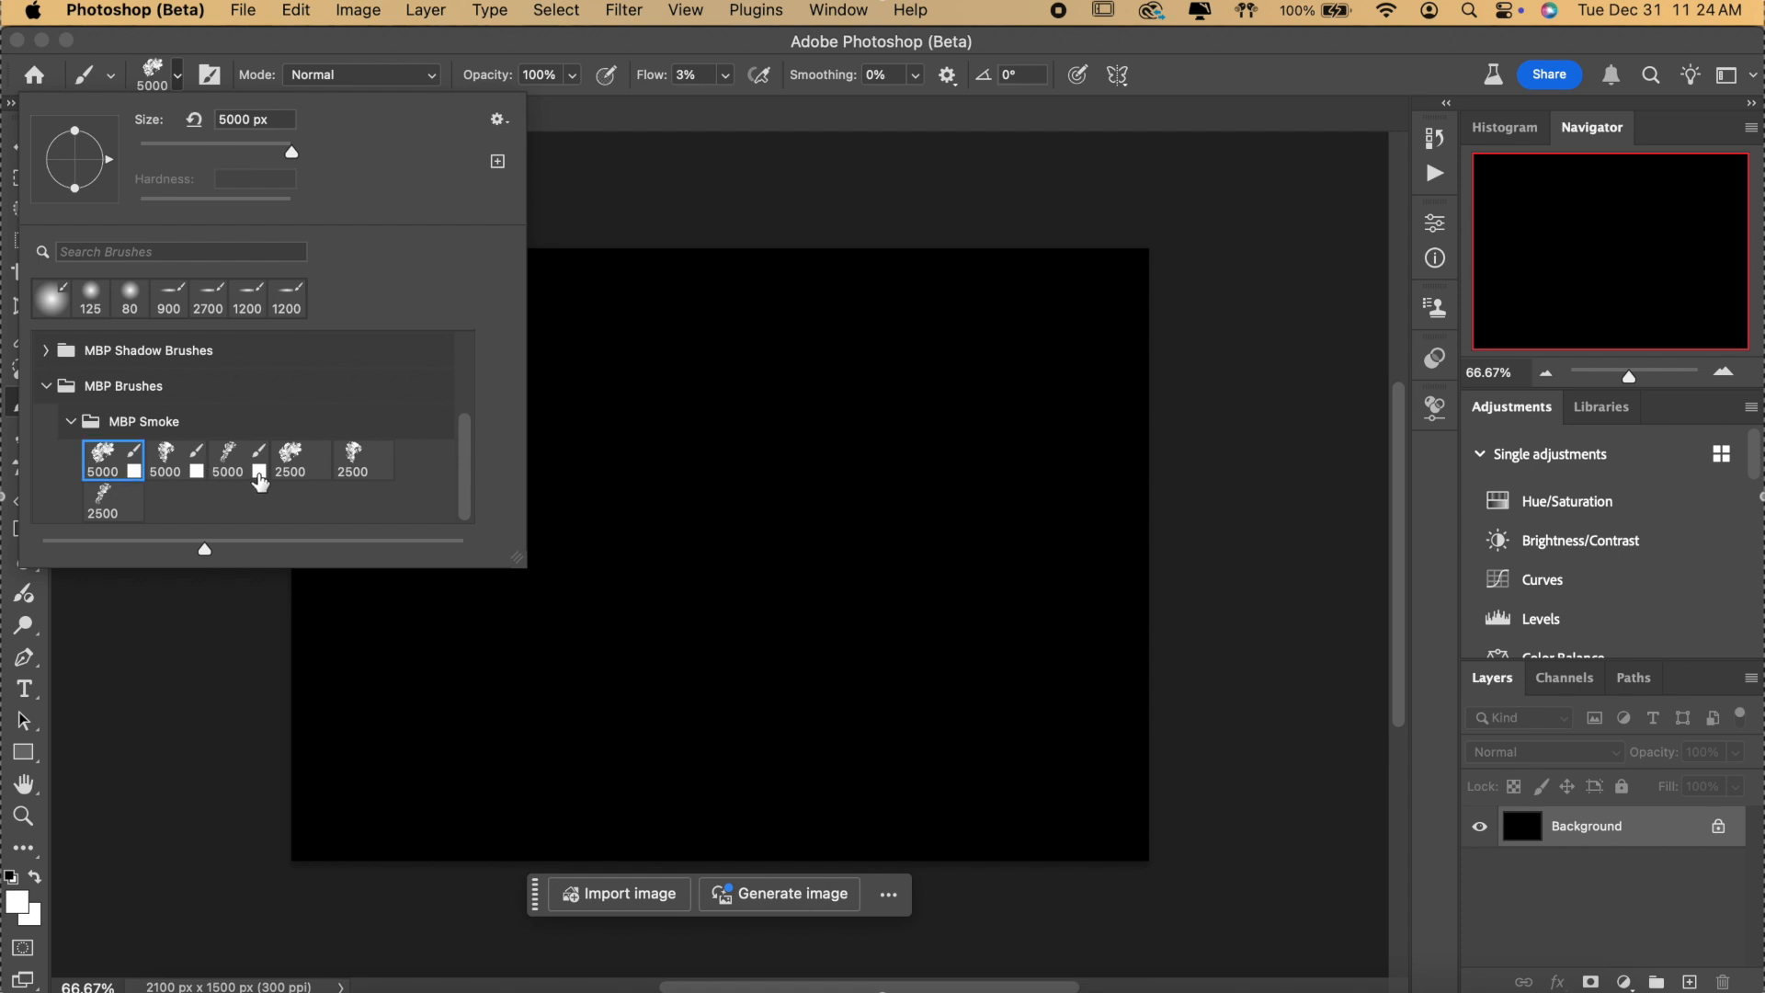
left_click(230, 462)
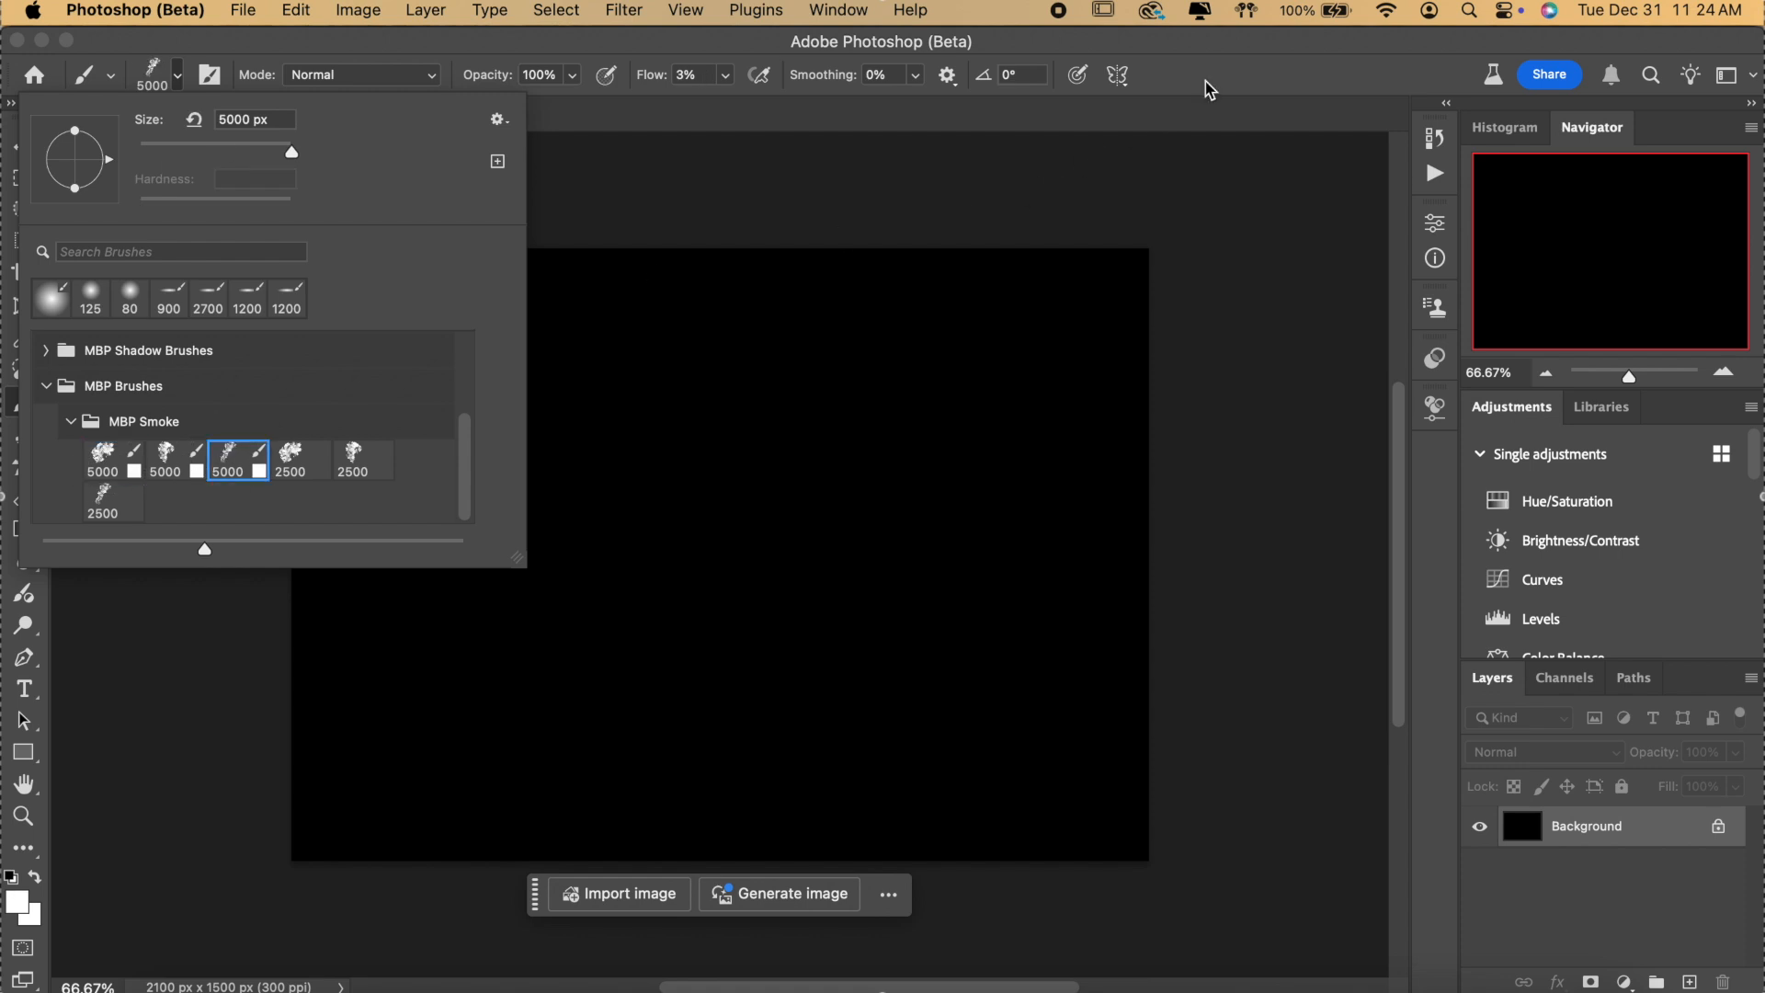
left_click(1236, 68)
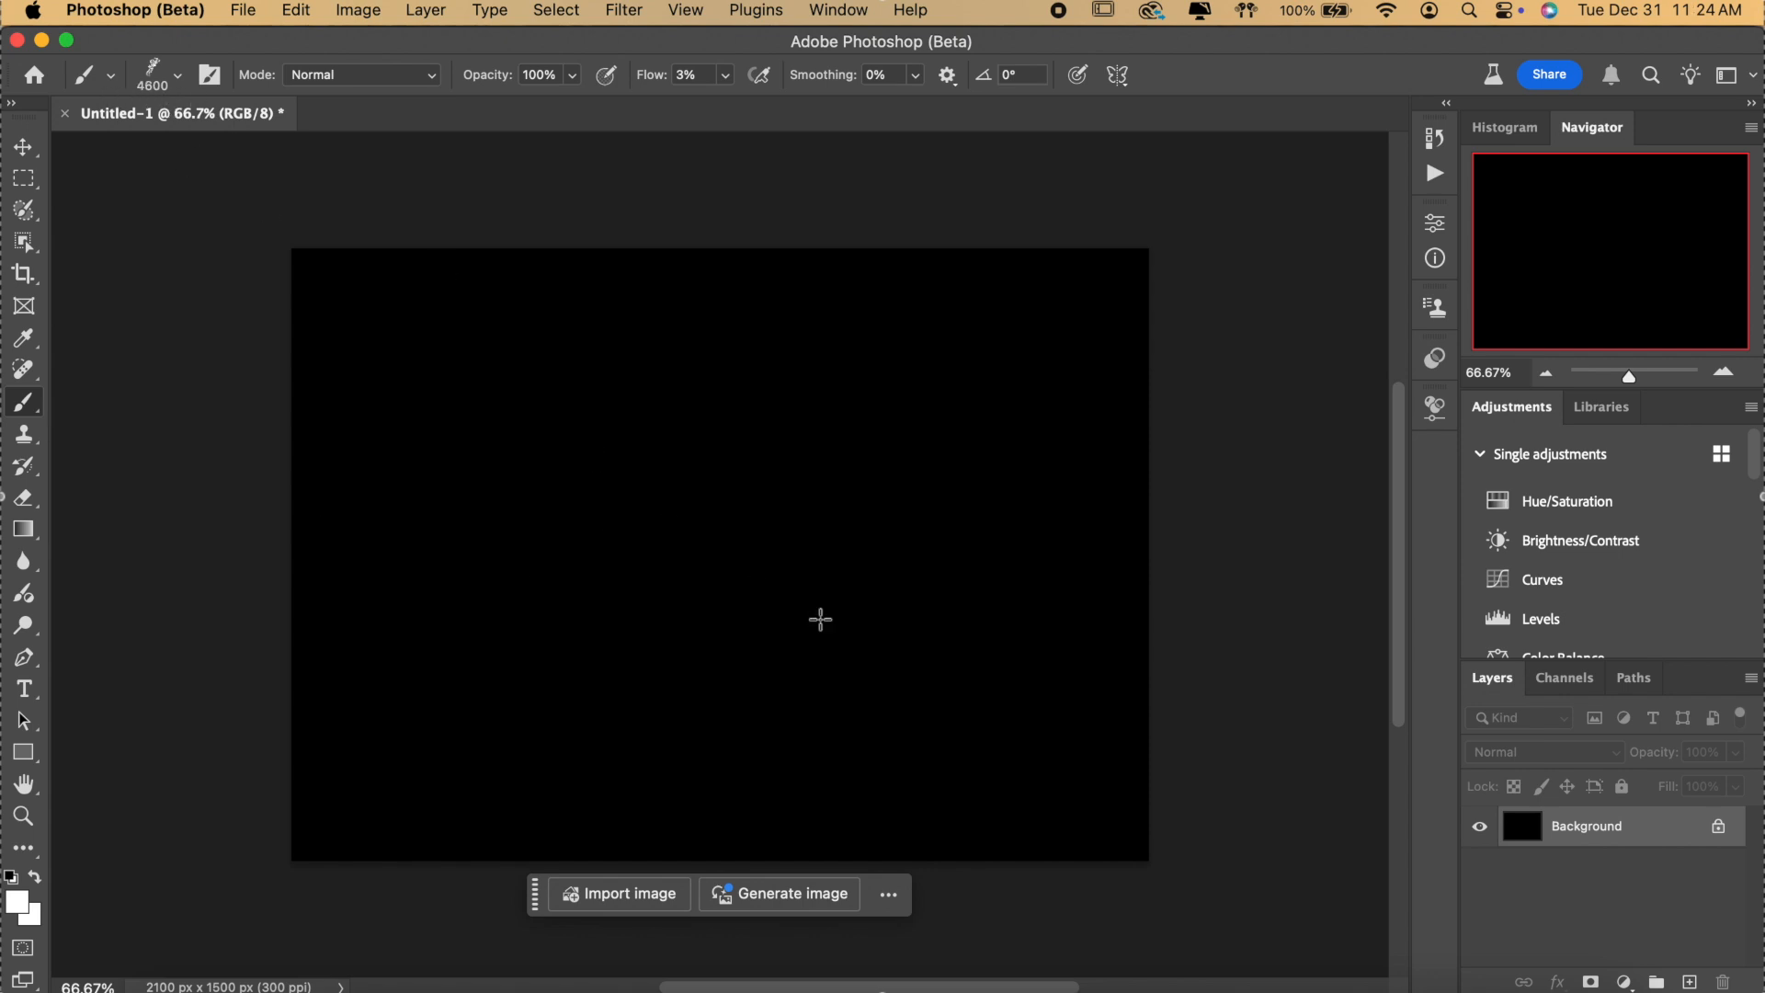
Set the smoke brush size to 2120 px.
key("bracketleft")
left_click(178, 77)
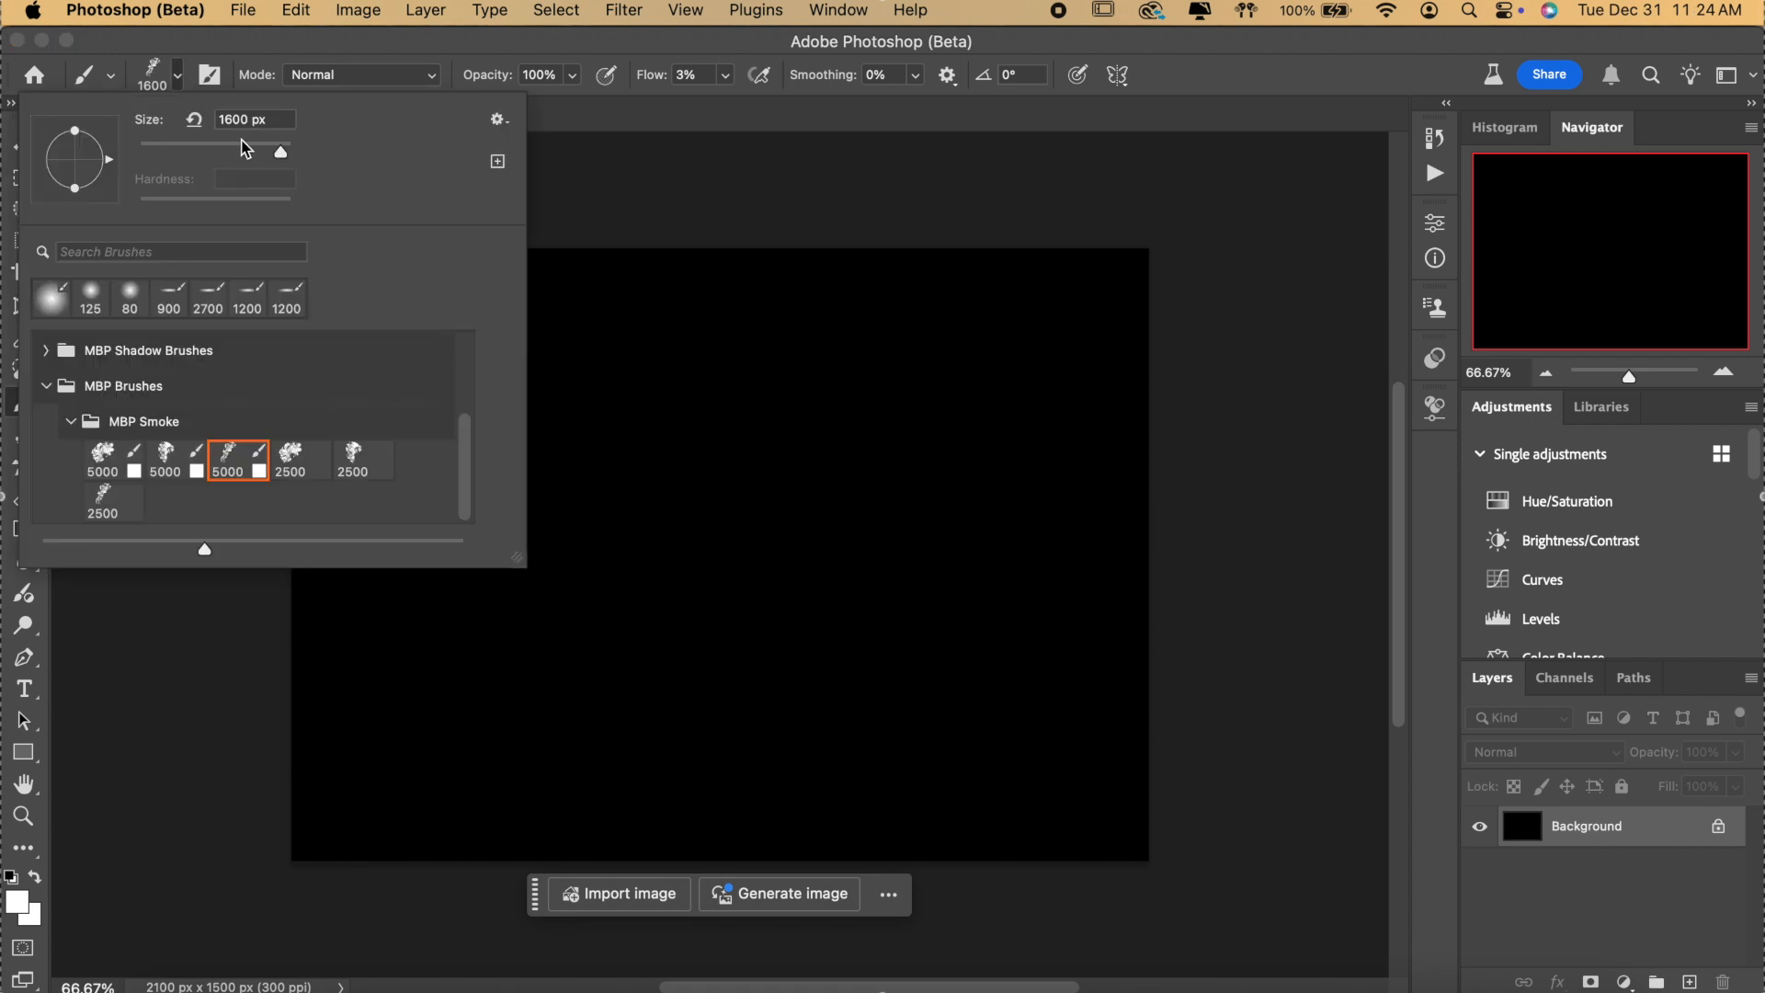
left_click_drag(283, 162, 286, 160)
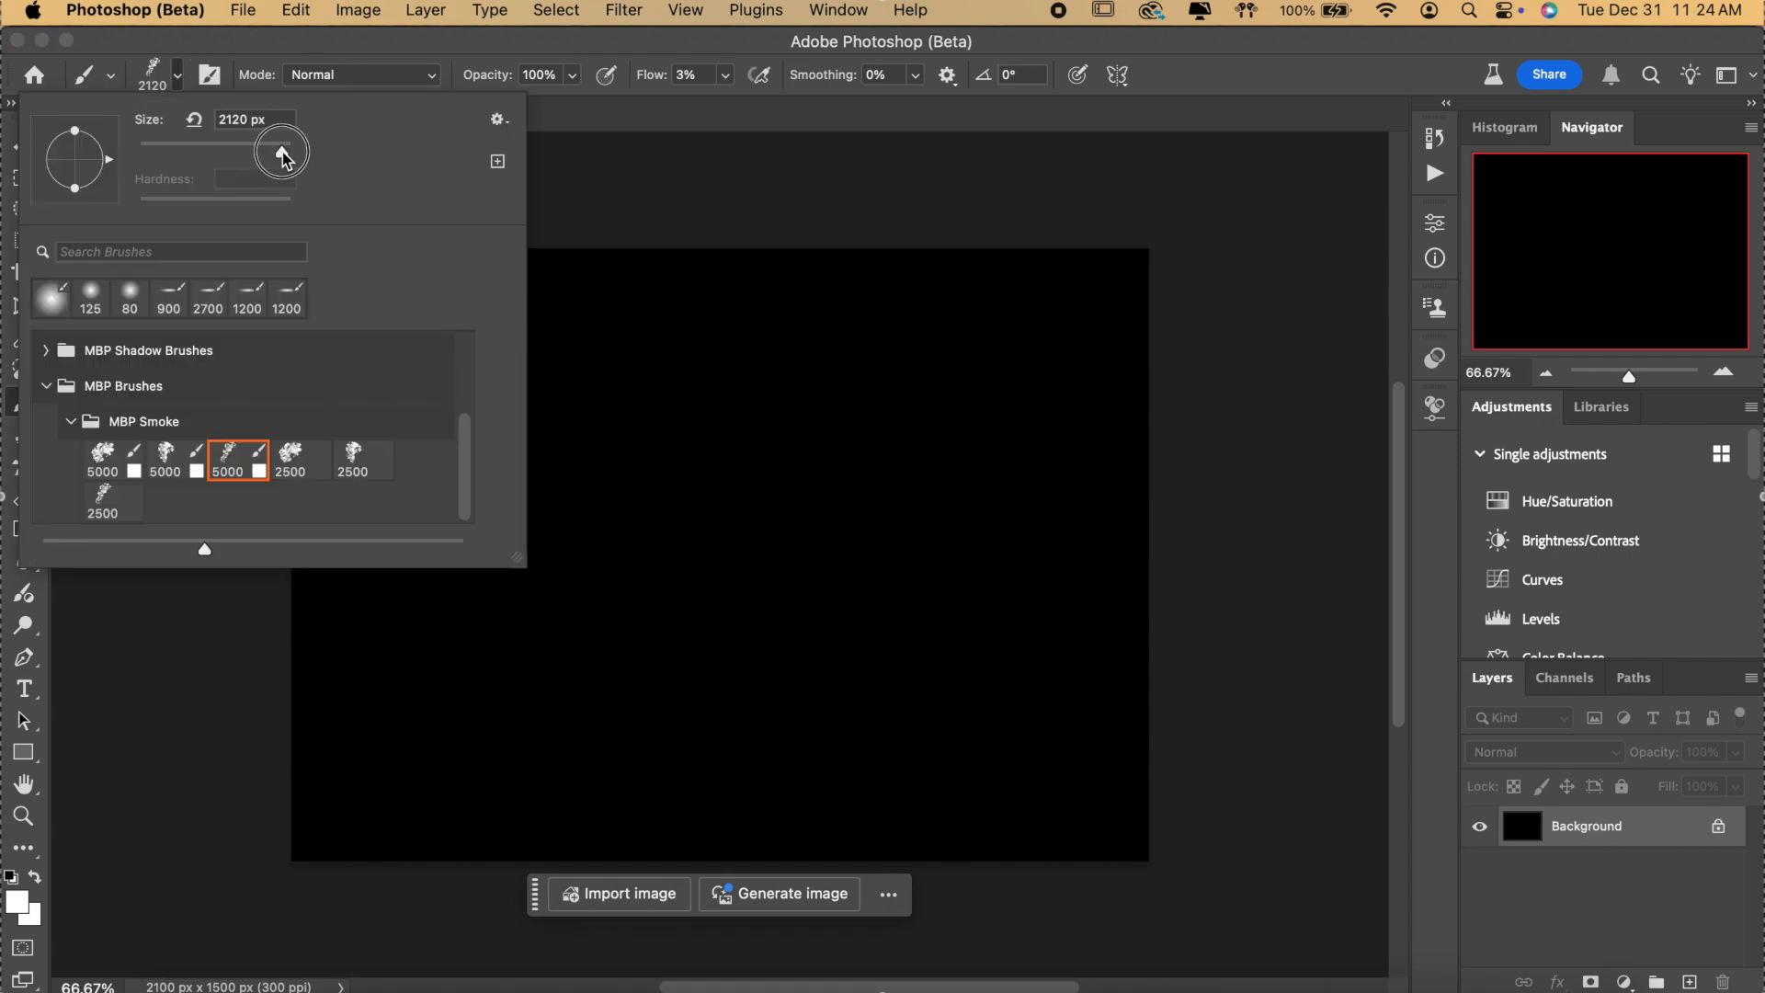
left_click_drag(285, 160, 285, 160)
left_click(1179, 86)
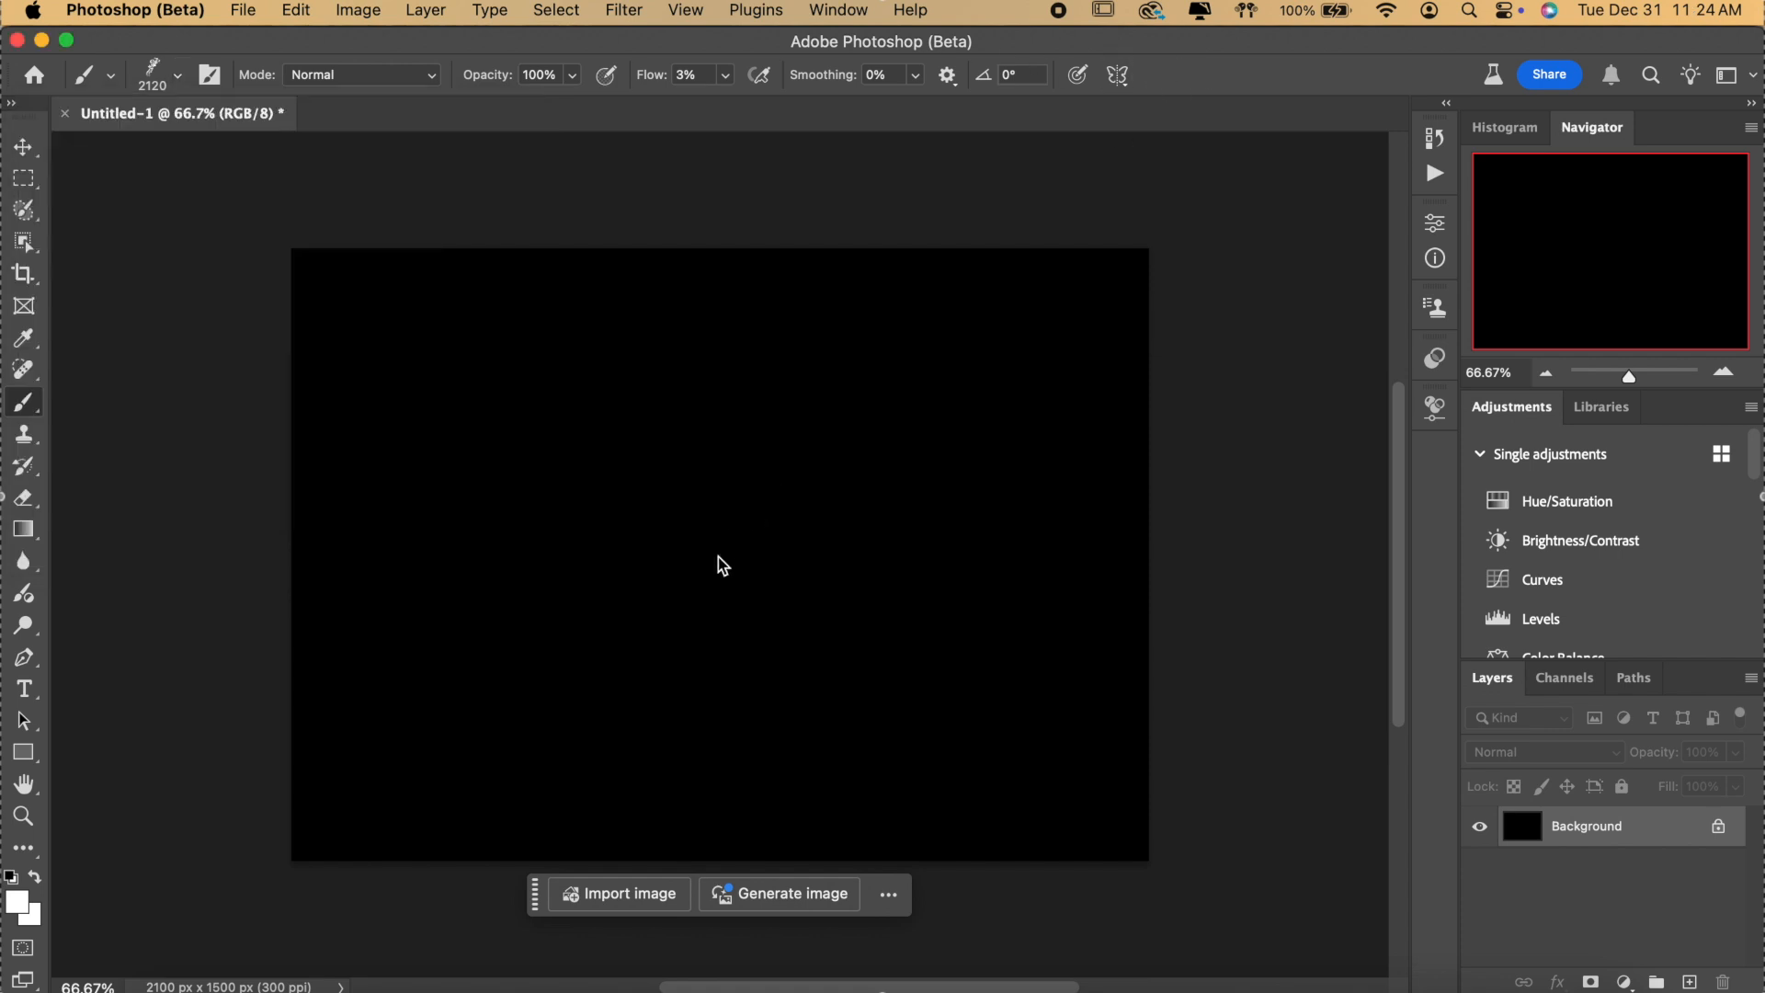
Paint faint grey smoke across the centre of the black canvas.
mouse_move(747, 554)
left_mouse_down()
mouse_move(666, 583)
mouse_move(721, 582)
mouse_move(797, 530)
mouse_move(701, 567)
mouse_move(764, 548)
mouse_move(658, 512)
left_mouse_up()
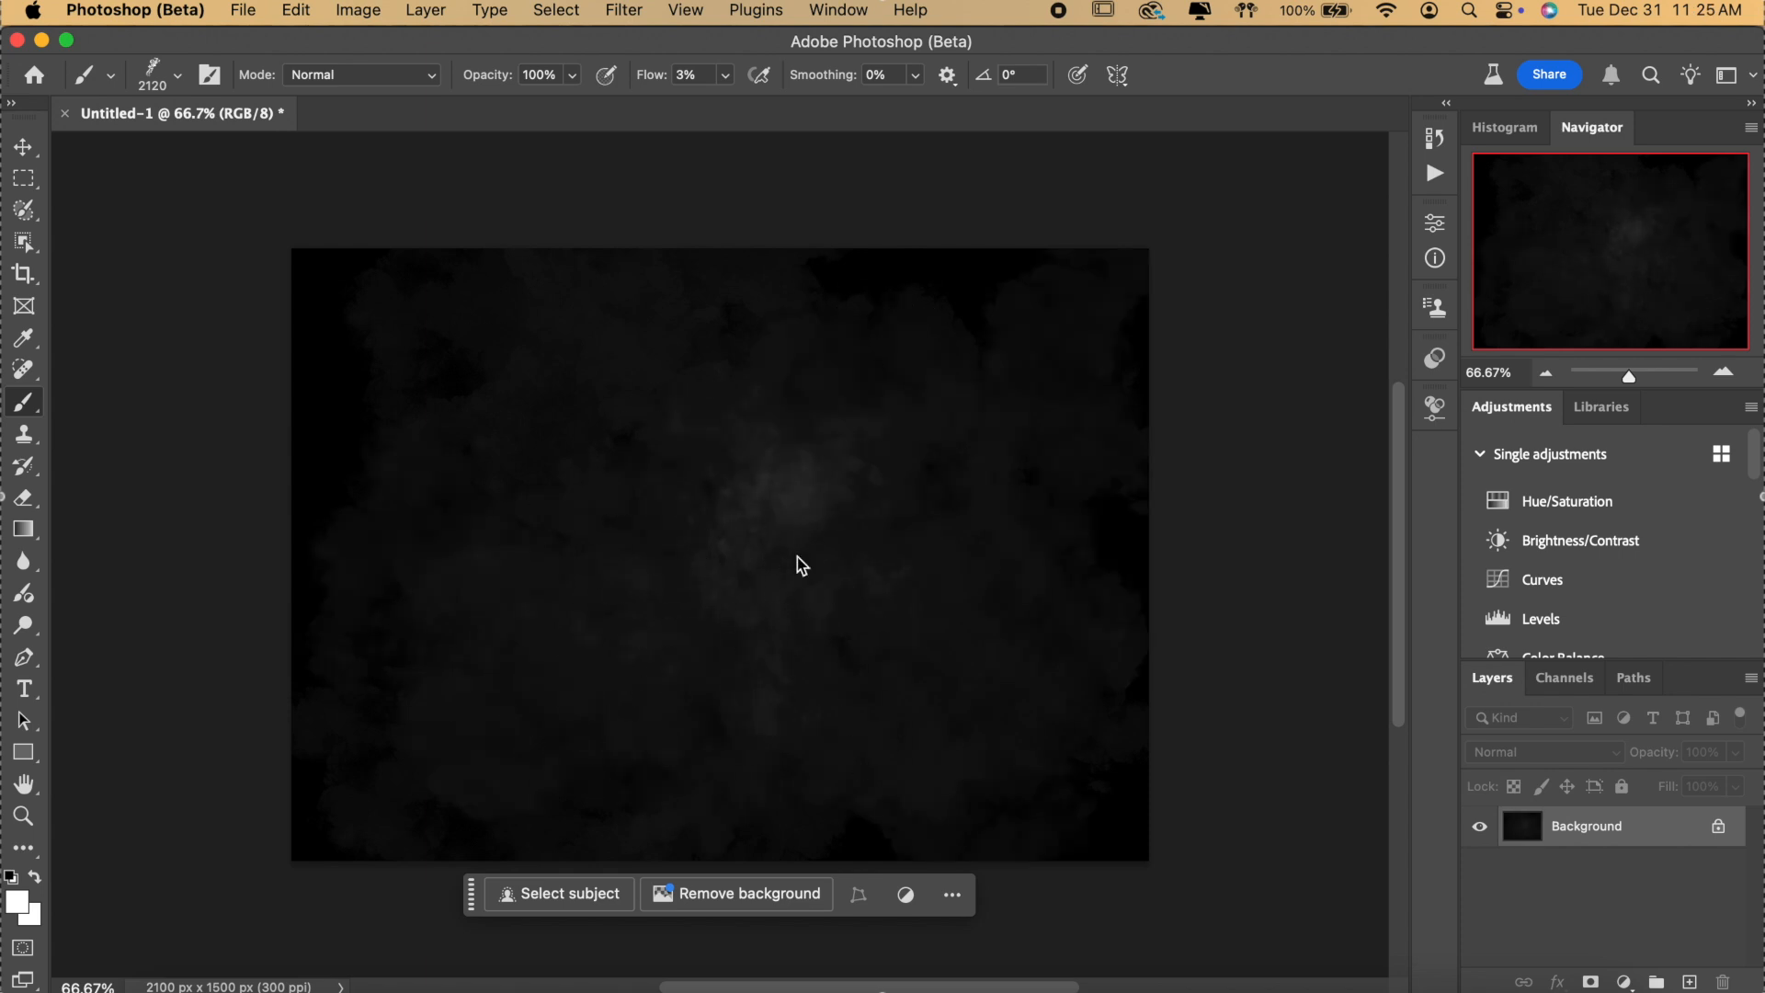
mouse_move(645, 610)
left_mouse_down()
mouse_move(733, 521)
mouse_move(616, 544)
left_mouse_up()
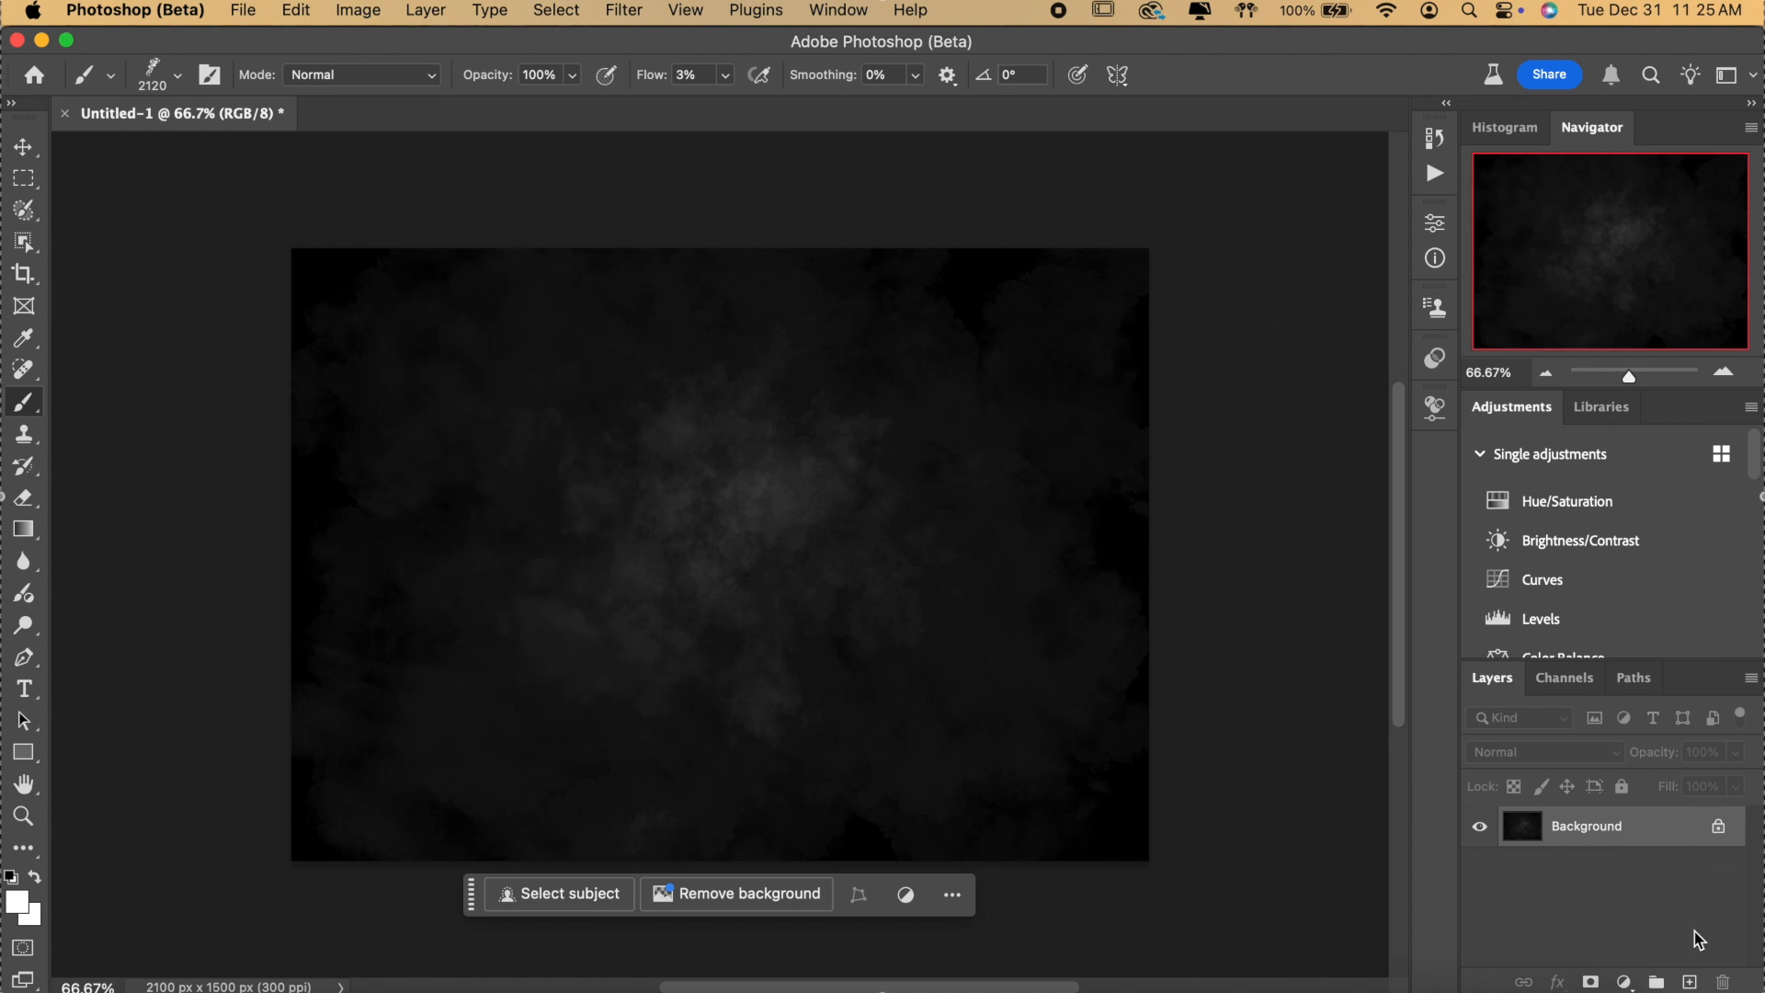
left_click(856, 580)
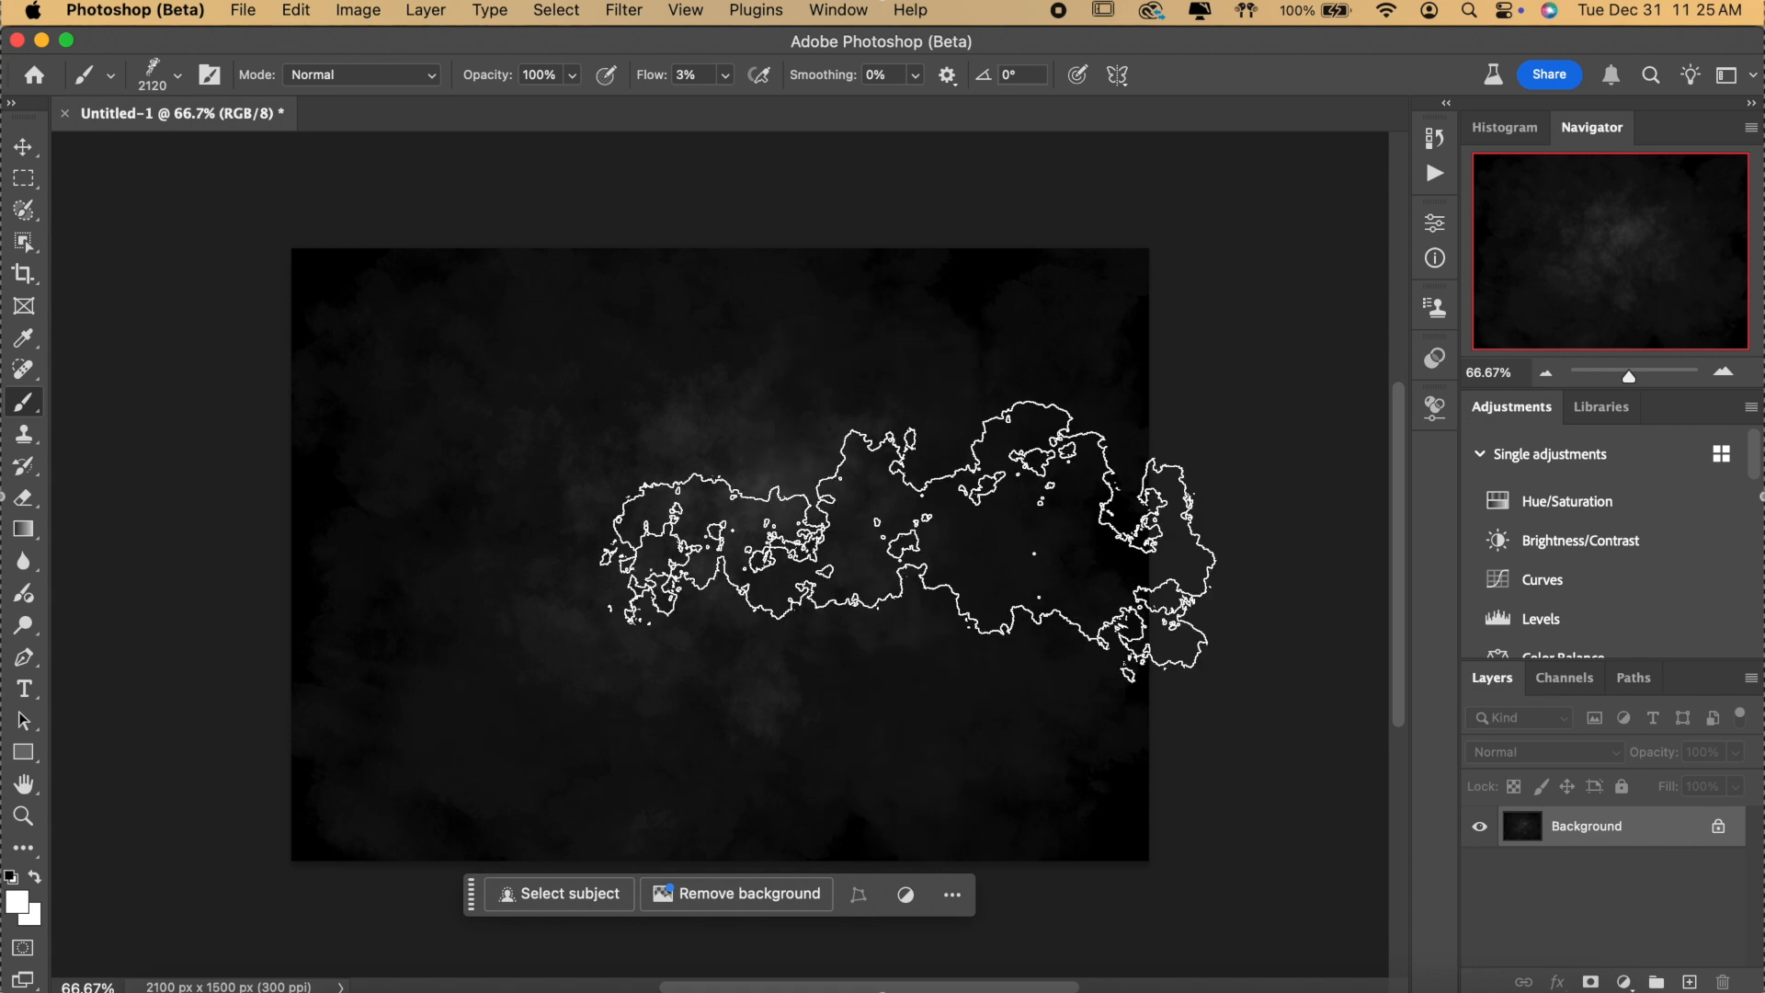
Try the 2500 px smoke brush at full flow, undo it, then stamp at about 18% flow.
left_click(172, 71)
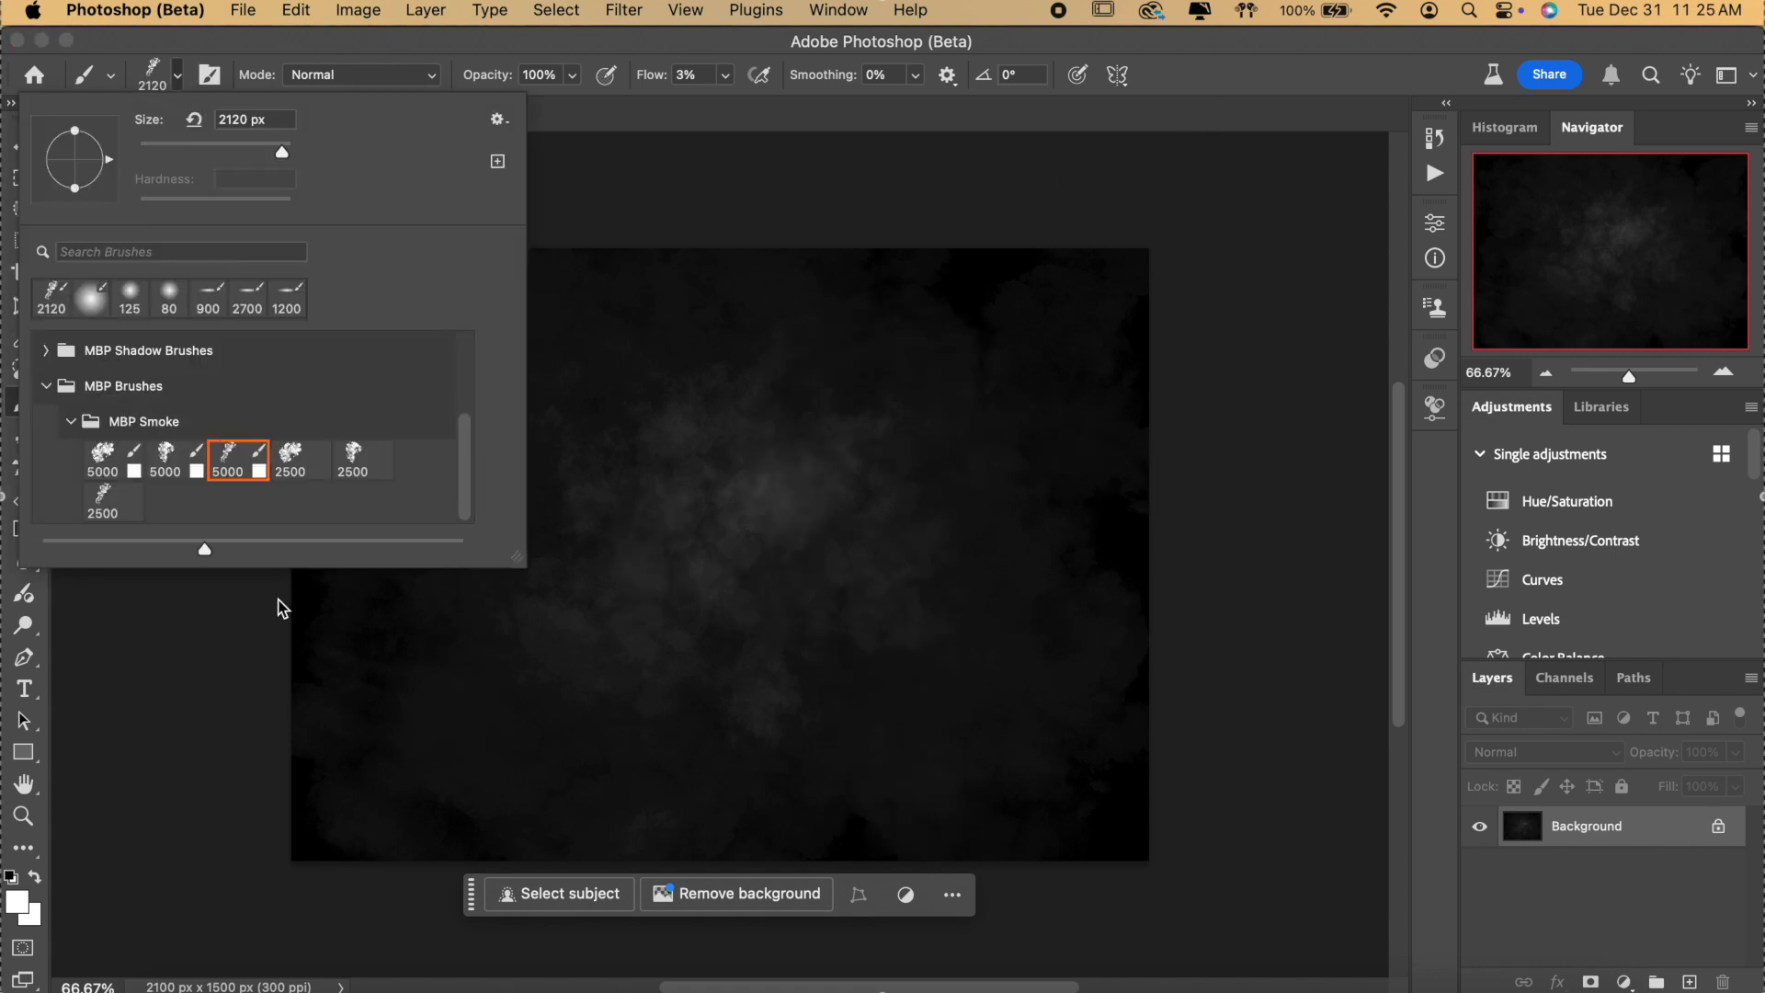
left_click(358, 460)
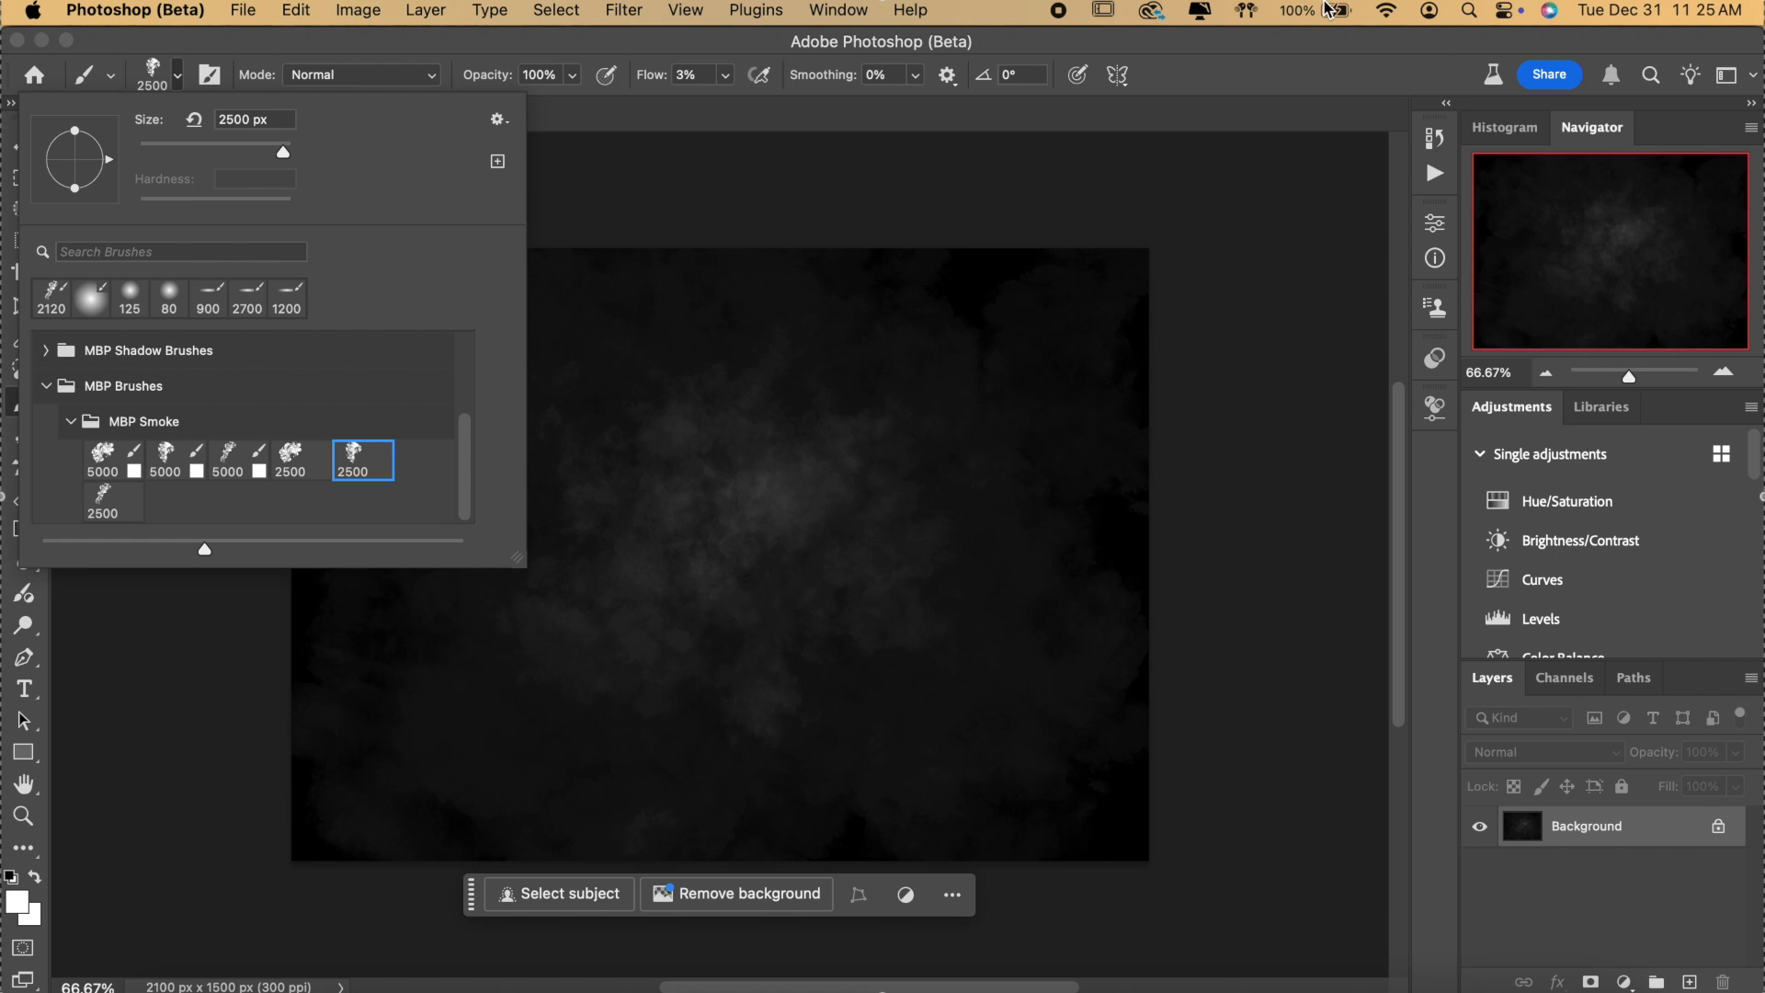
left_click(531, 29)
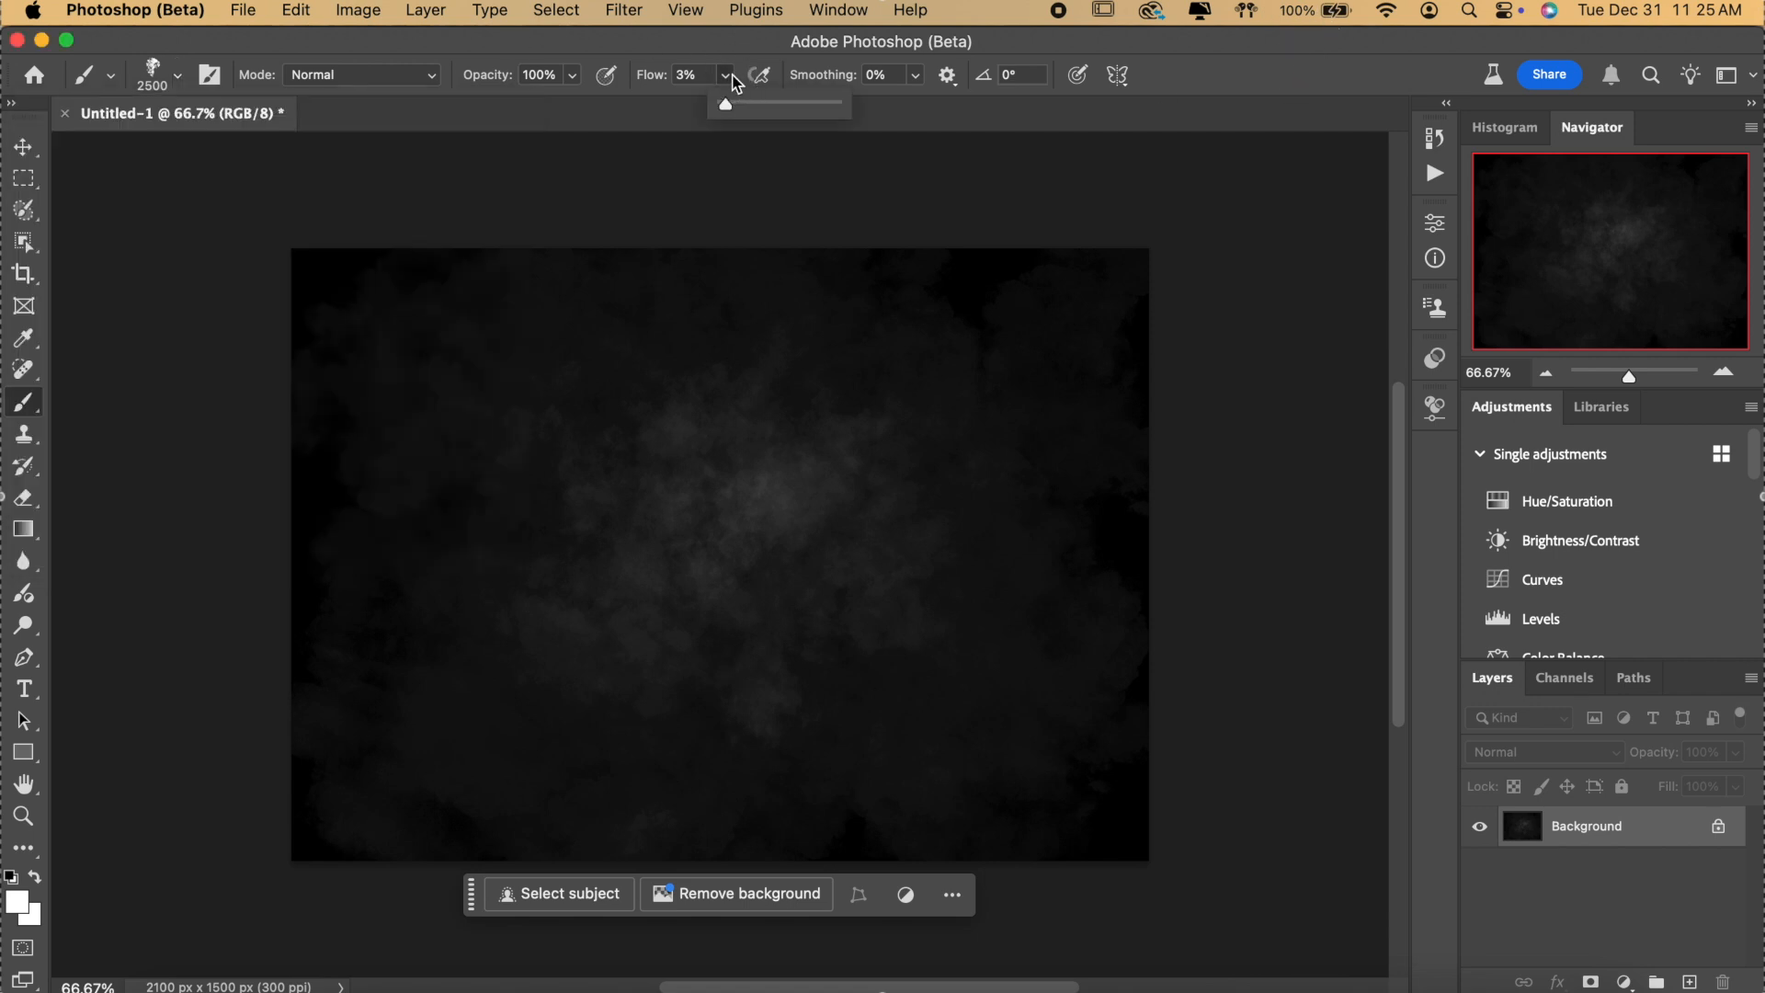
key("shift+0")
left_click(653, 622)
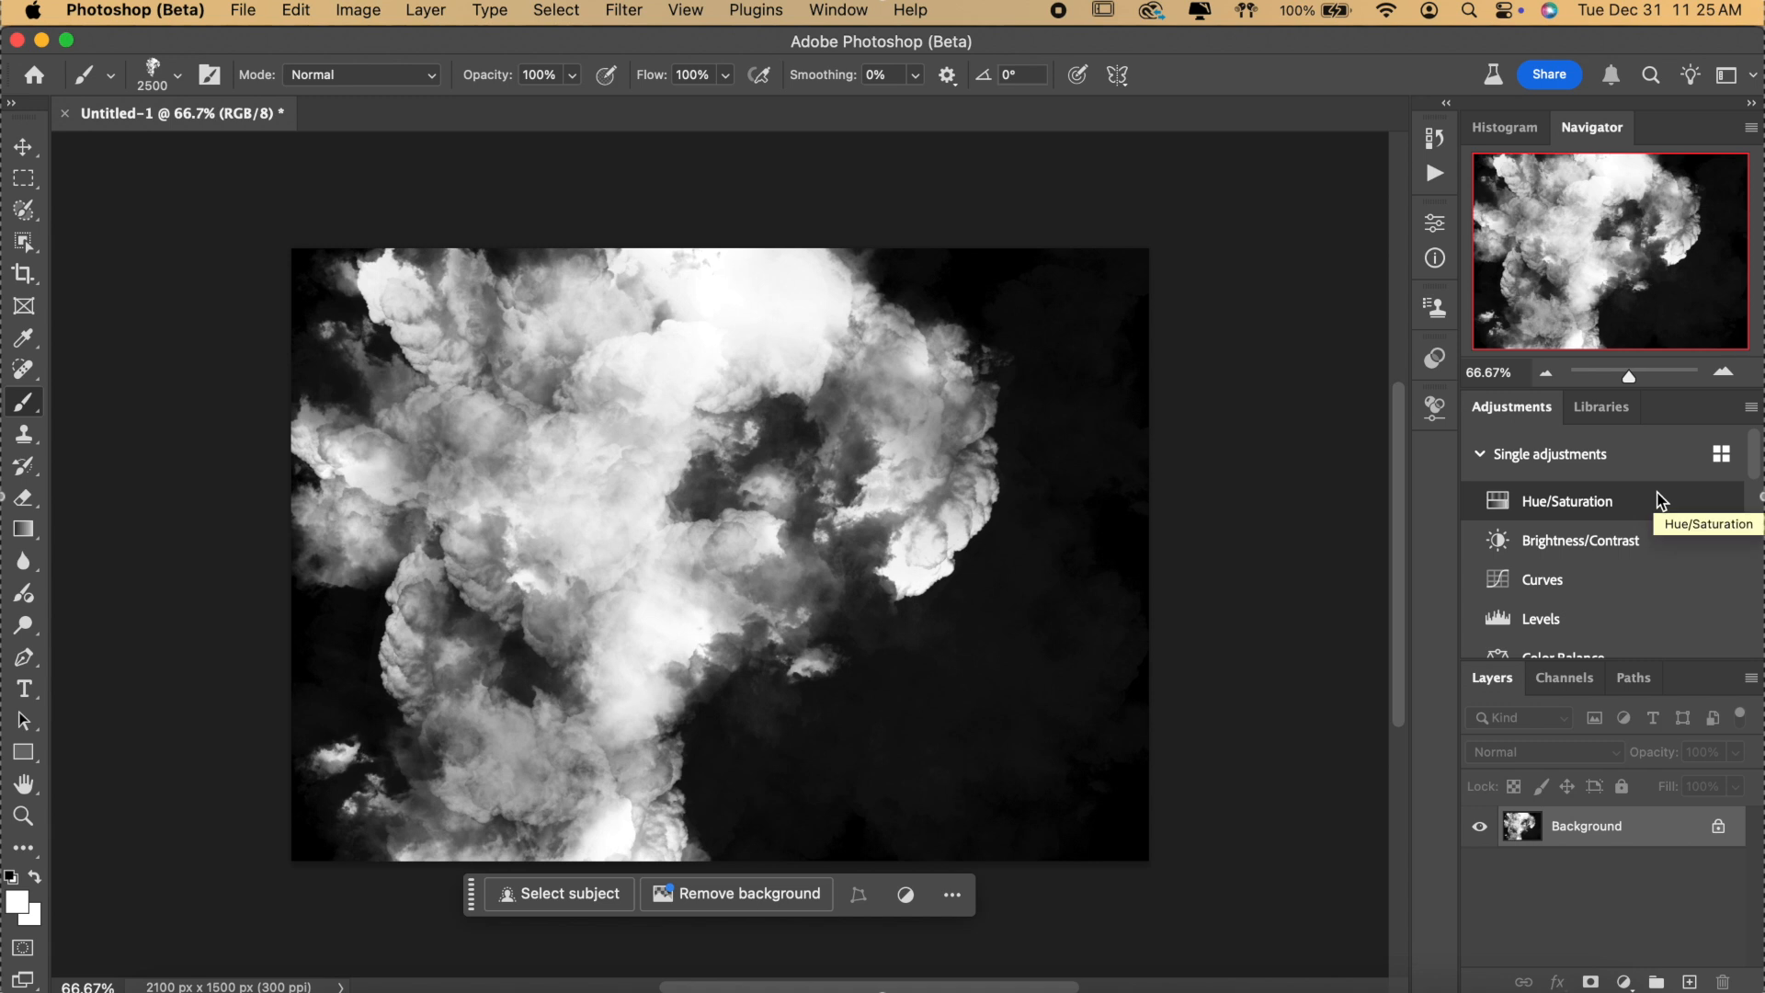
key("super+z")
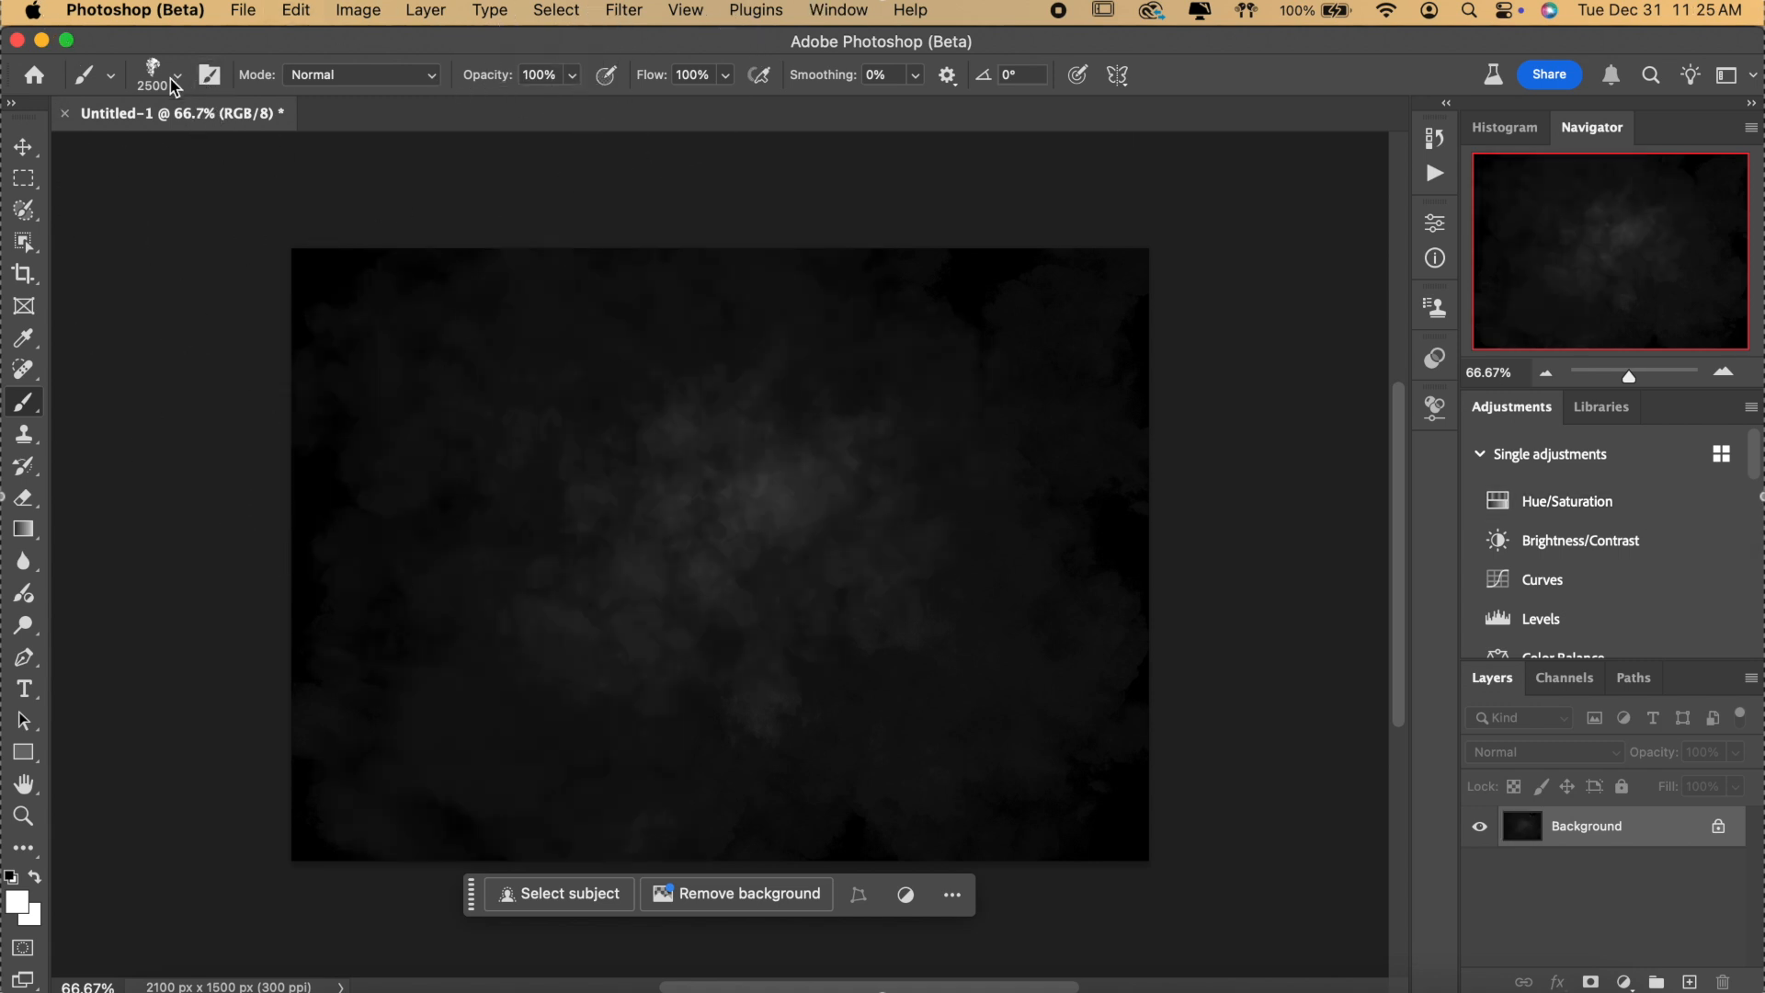
left_click(726, 74)
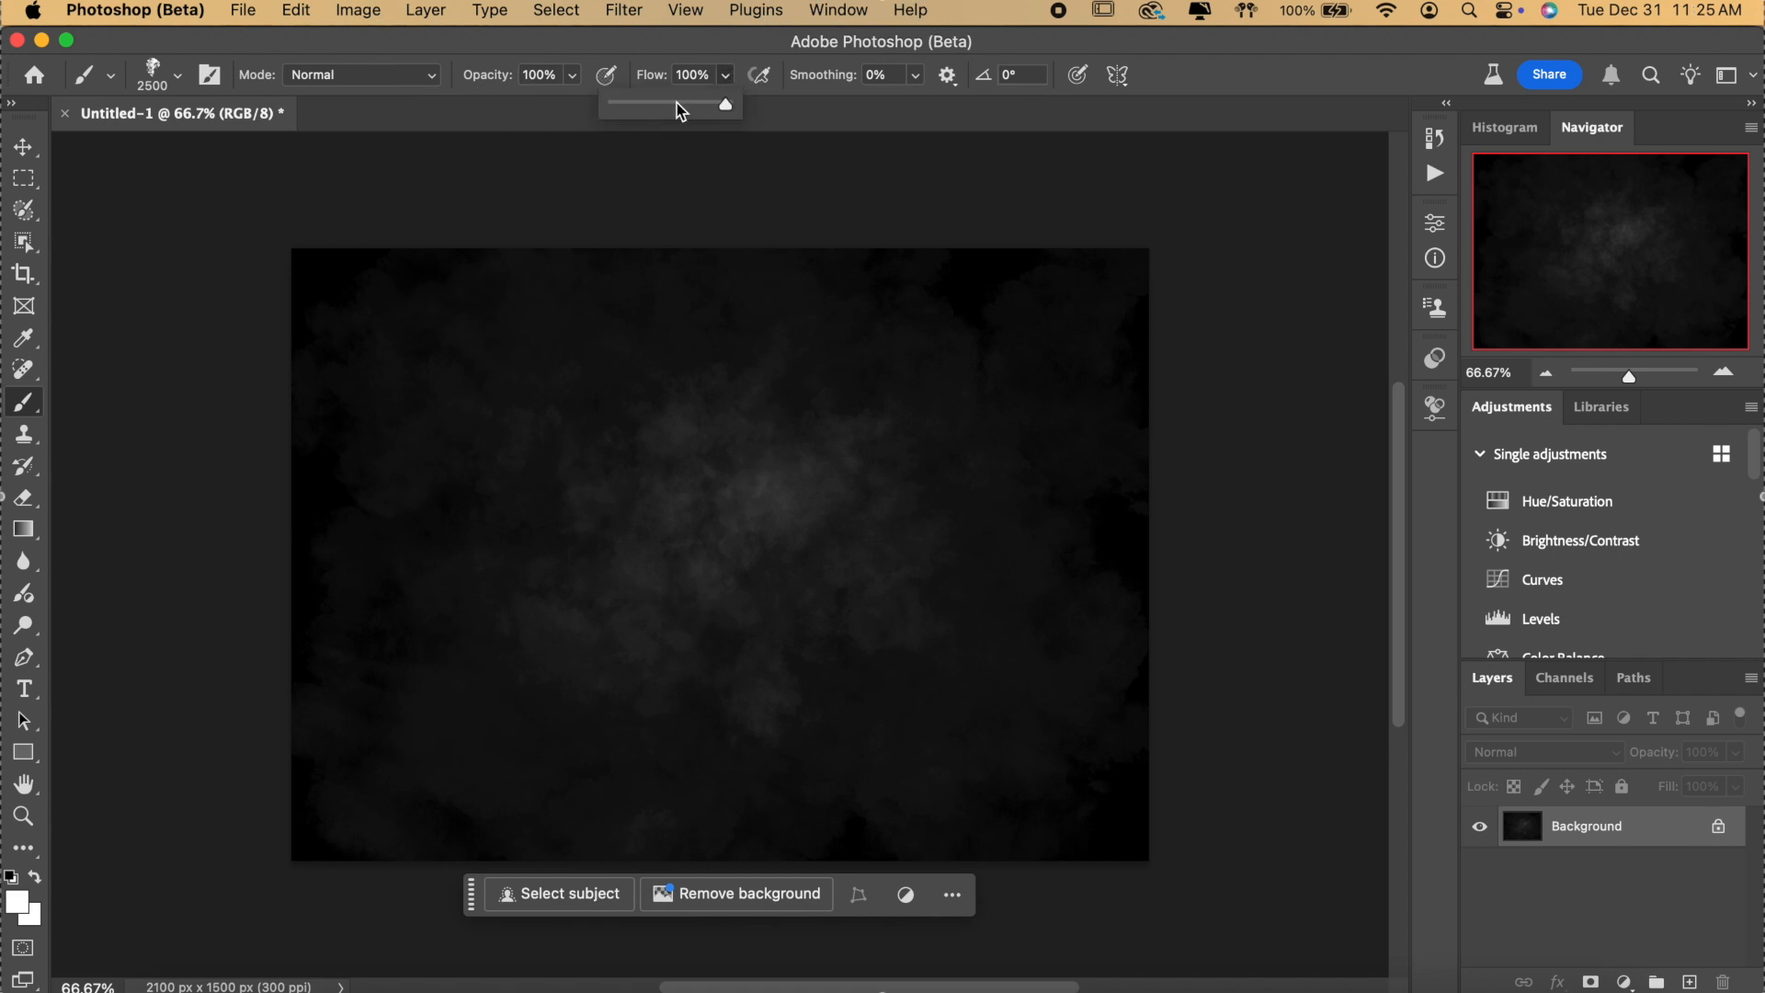
left_click(633, 103)
left_click(718, 448)
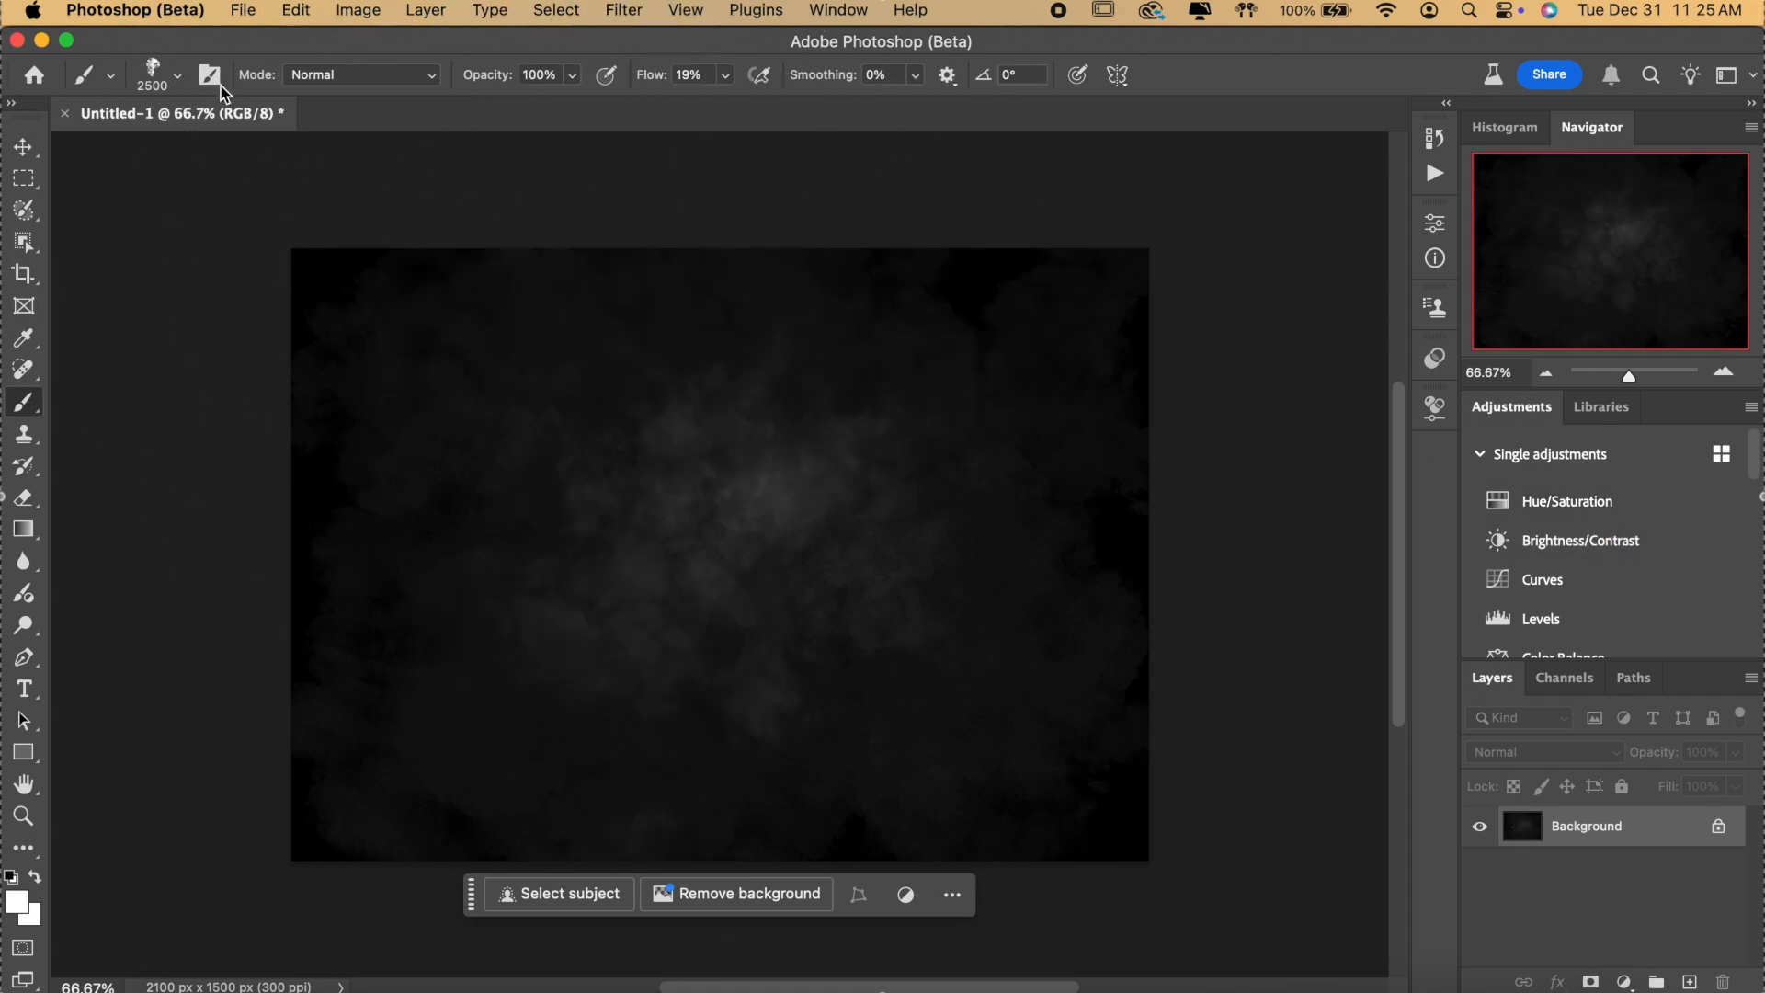
Select the second 5000 px smoke brush, then close the untitled smoke document.
left_click(180, 79)
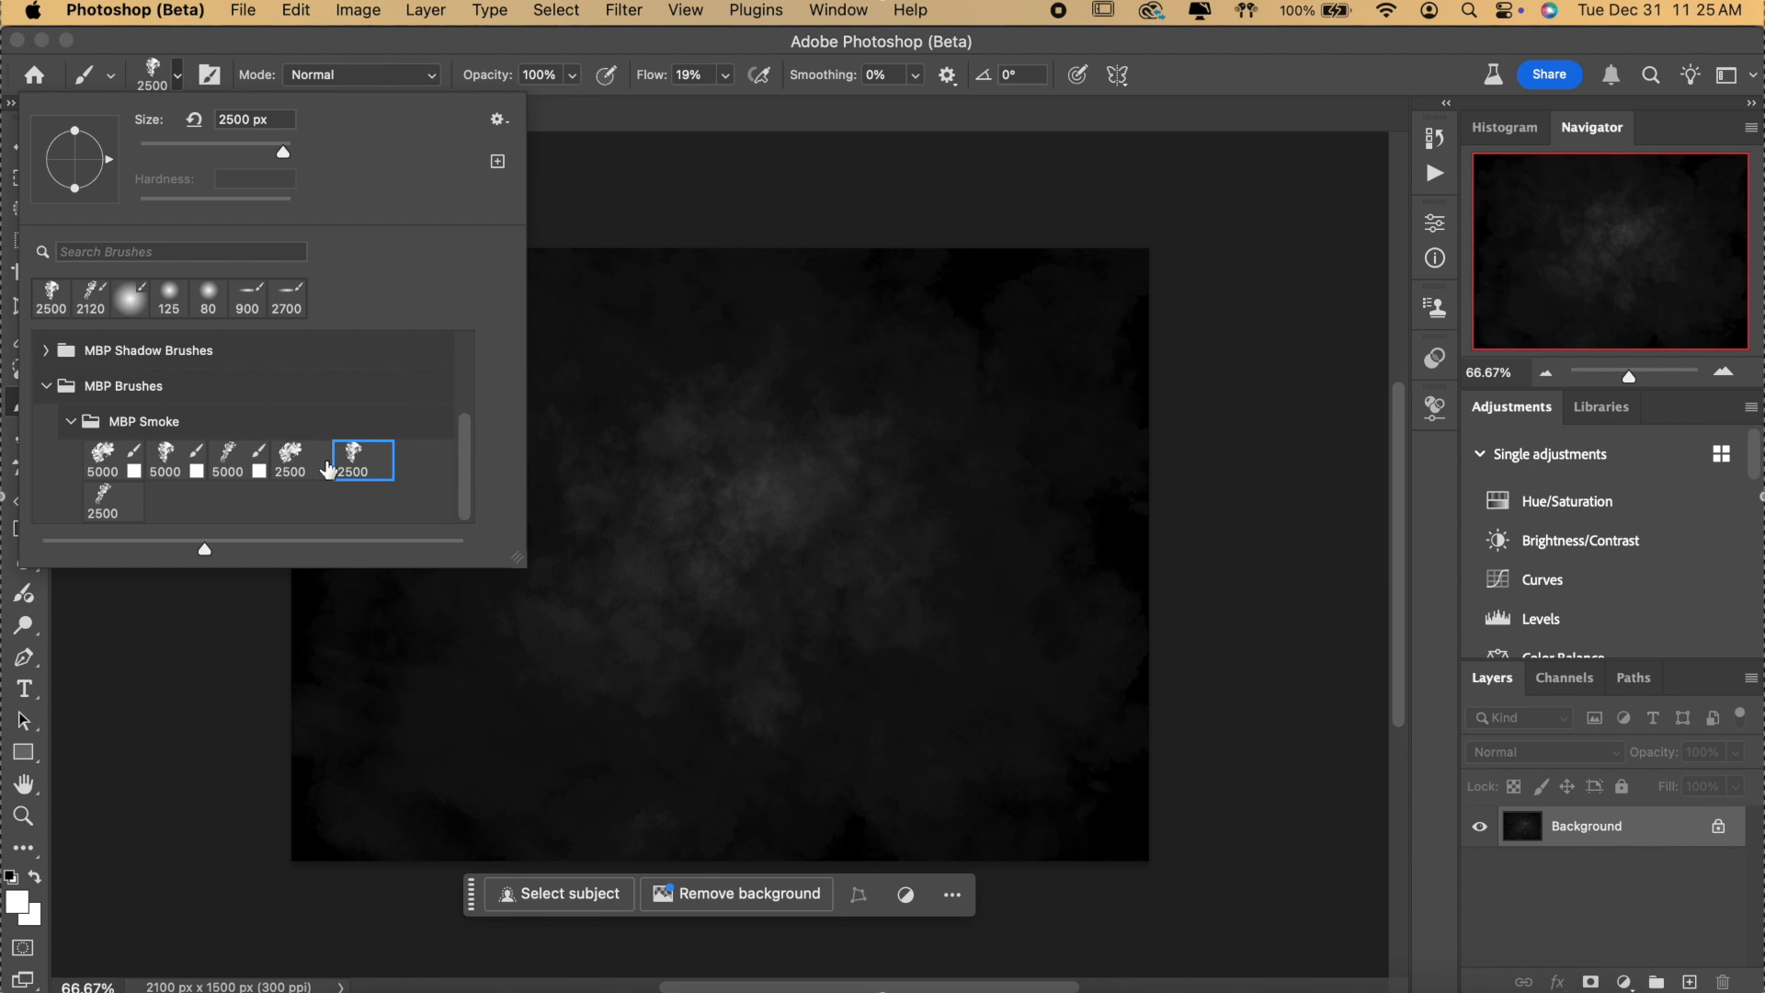
left_click(230, 472)
left_click(164, 467)
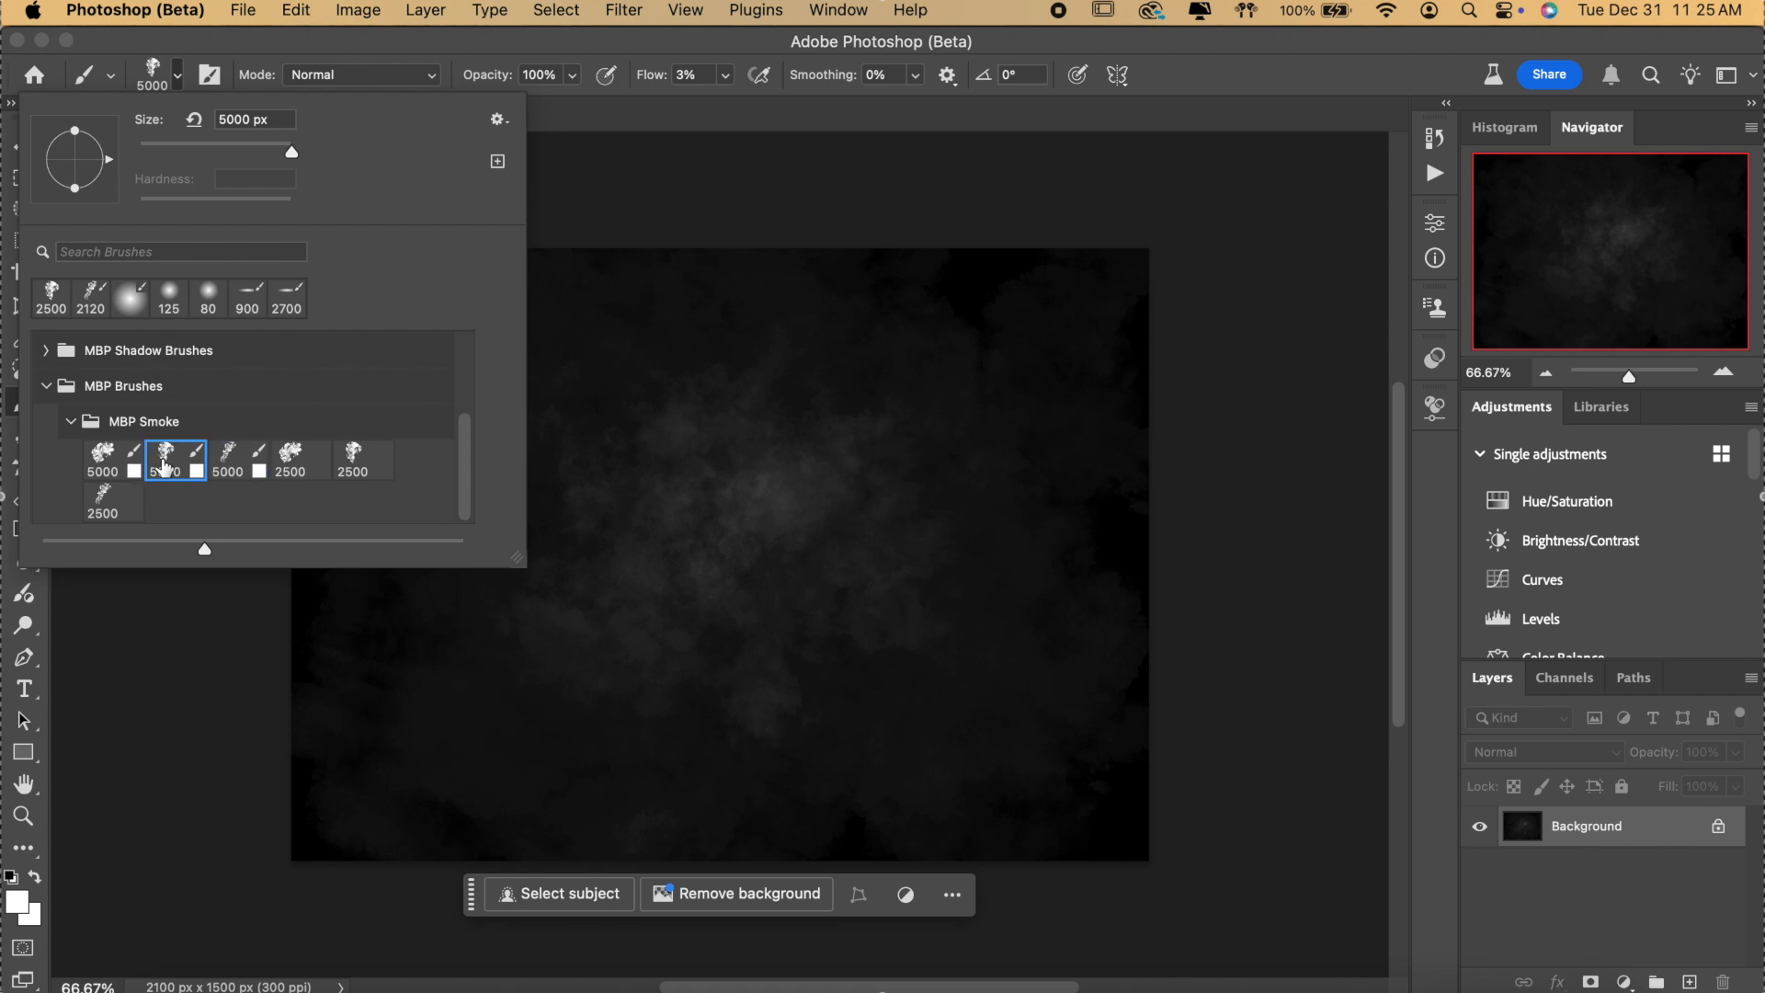
left_click(113, 471)
left_click(165, 455)
left_click(497, 58)
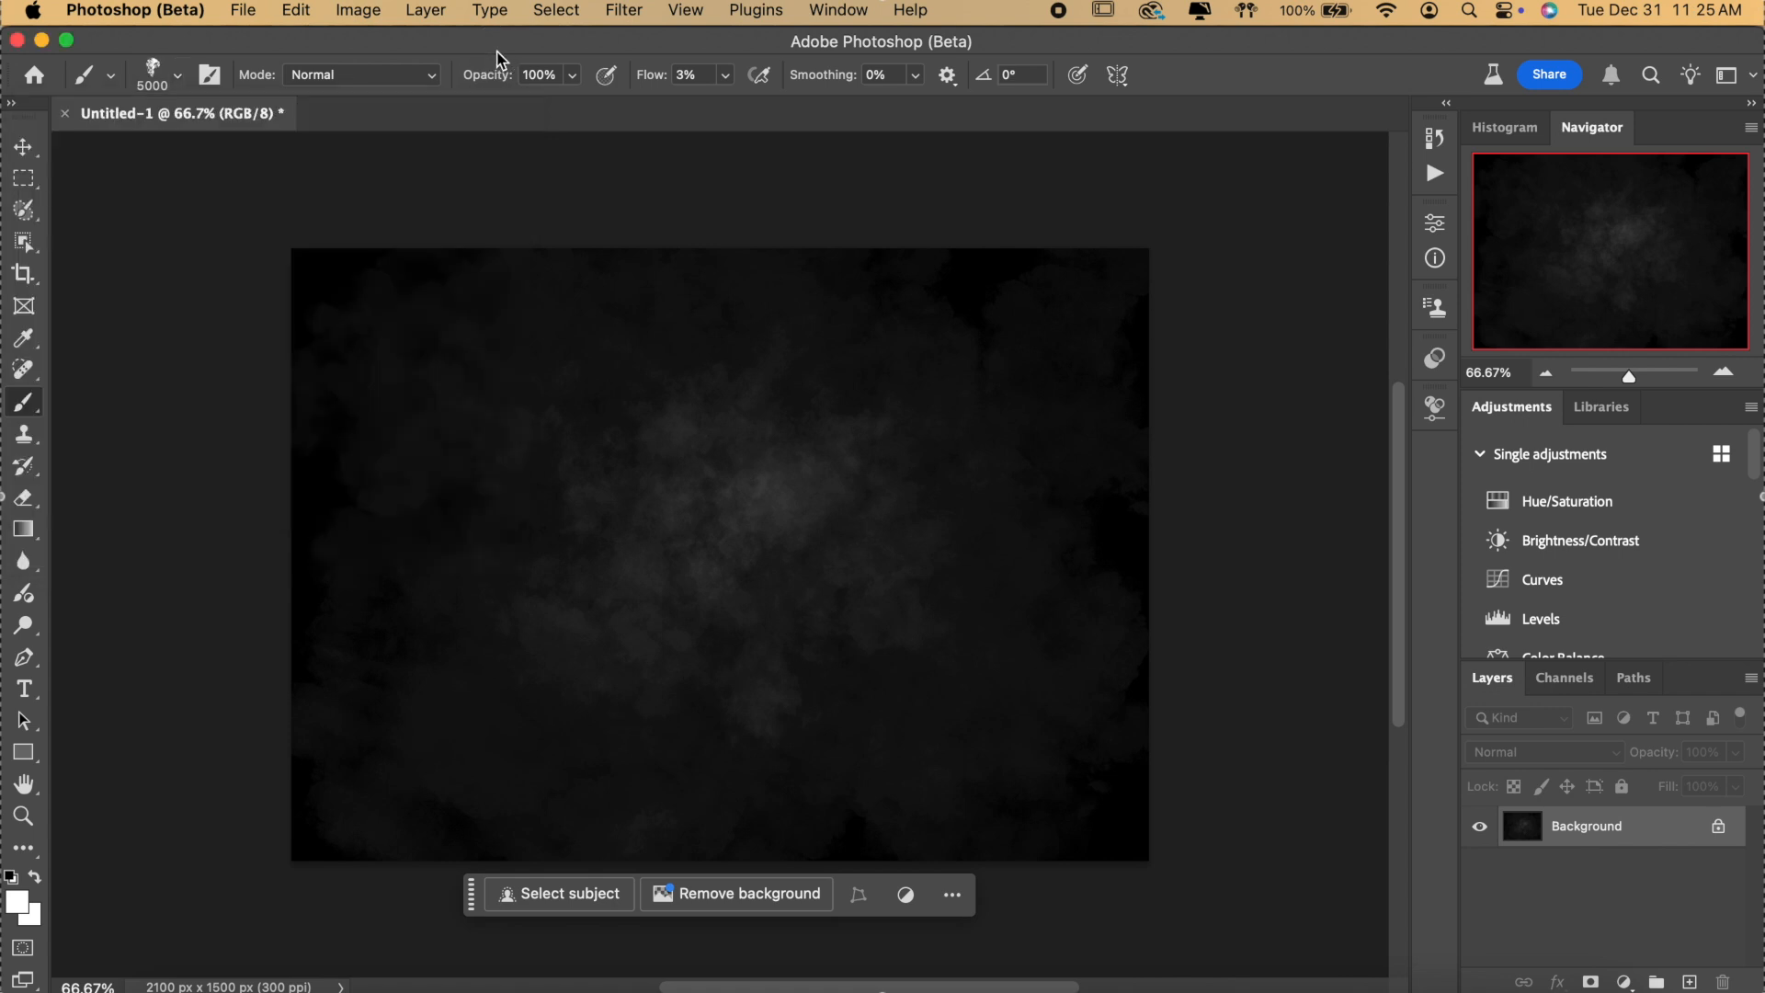
left_click(16, 39)
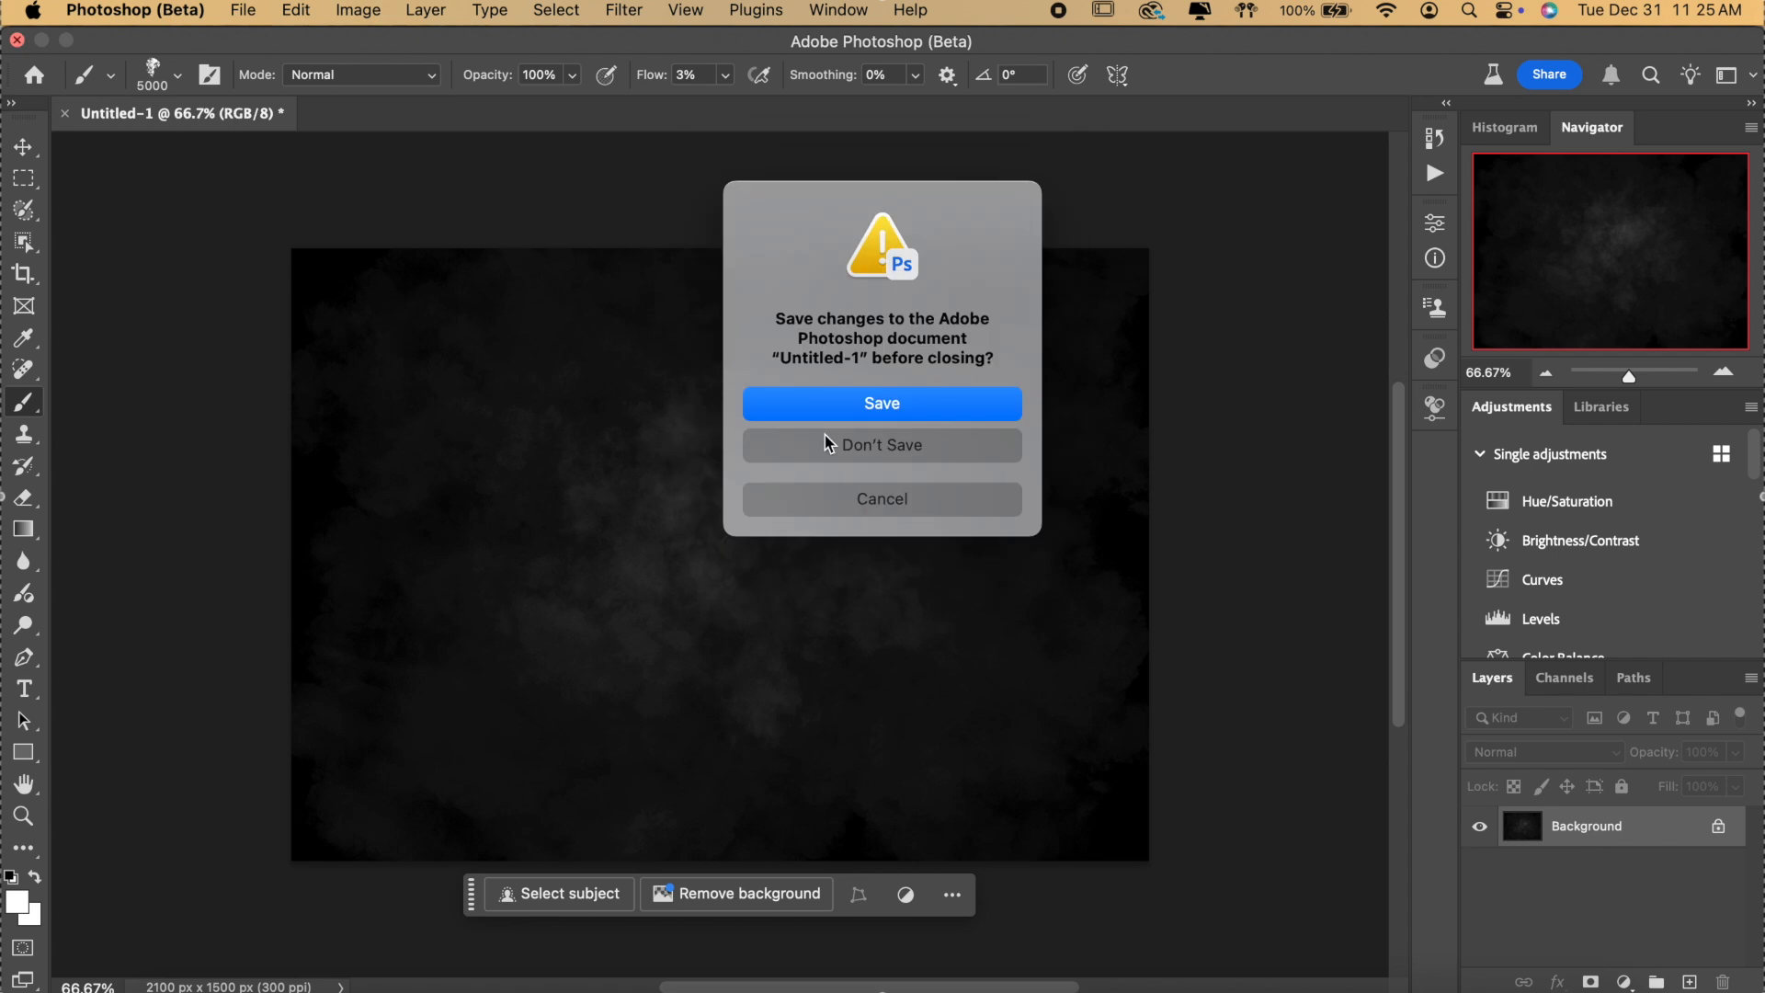
Discard the smoke test, minimize Finder, and toggle the Bottom Name group's visibility.
left_click(873, 446)
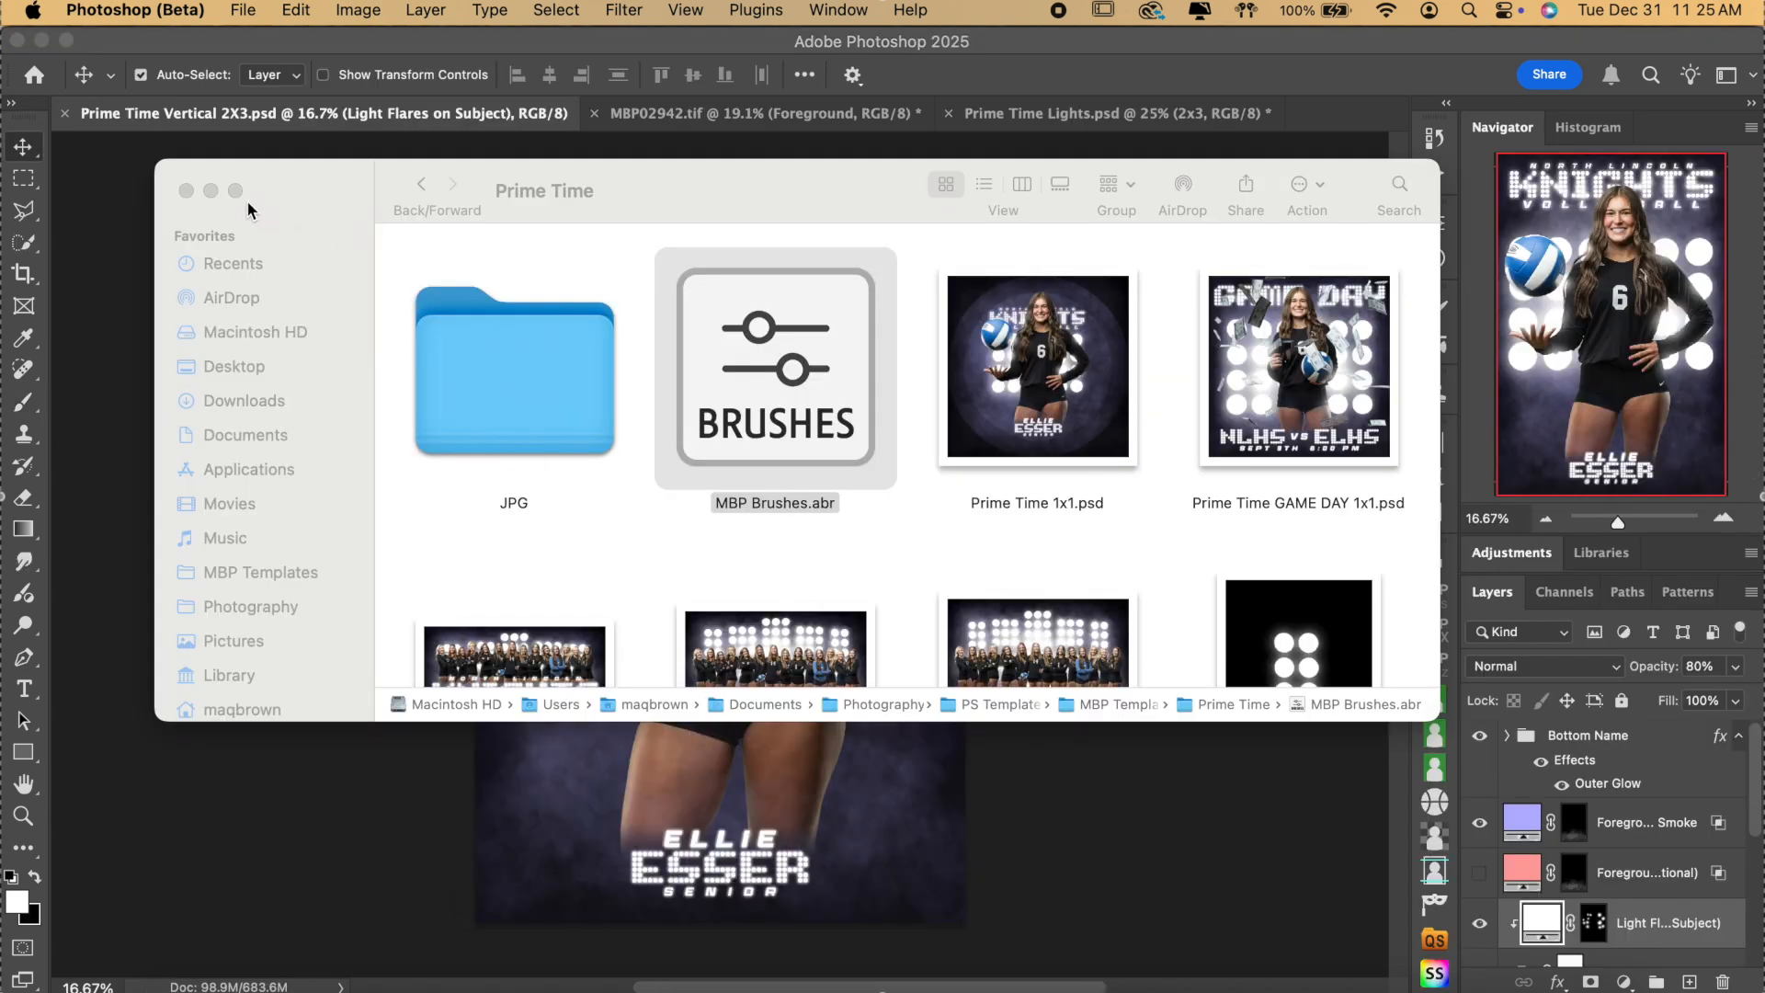
left_click(211, 192)
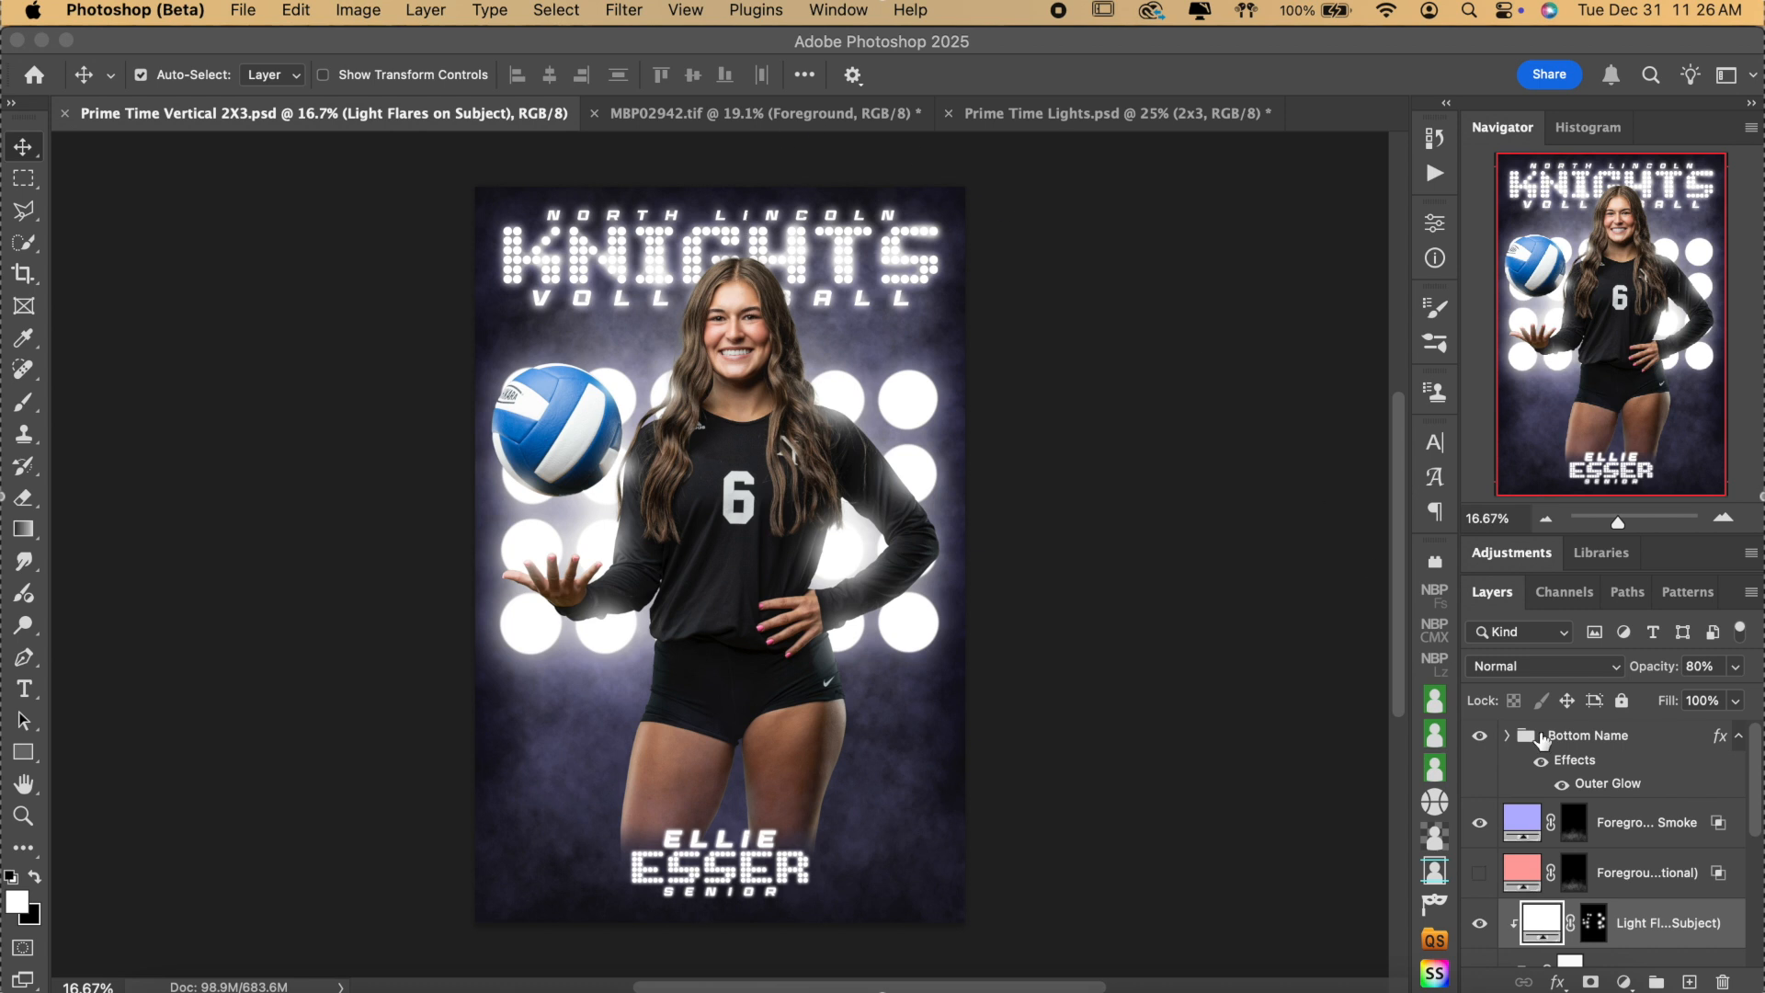
left_click(1480, 741)
left_click(1479, 740)
left_click(1479, 741)
left_click(1479, 743)
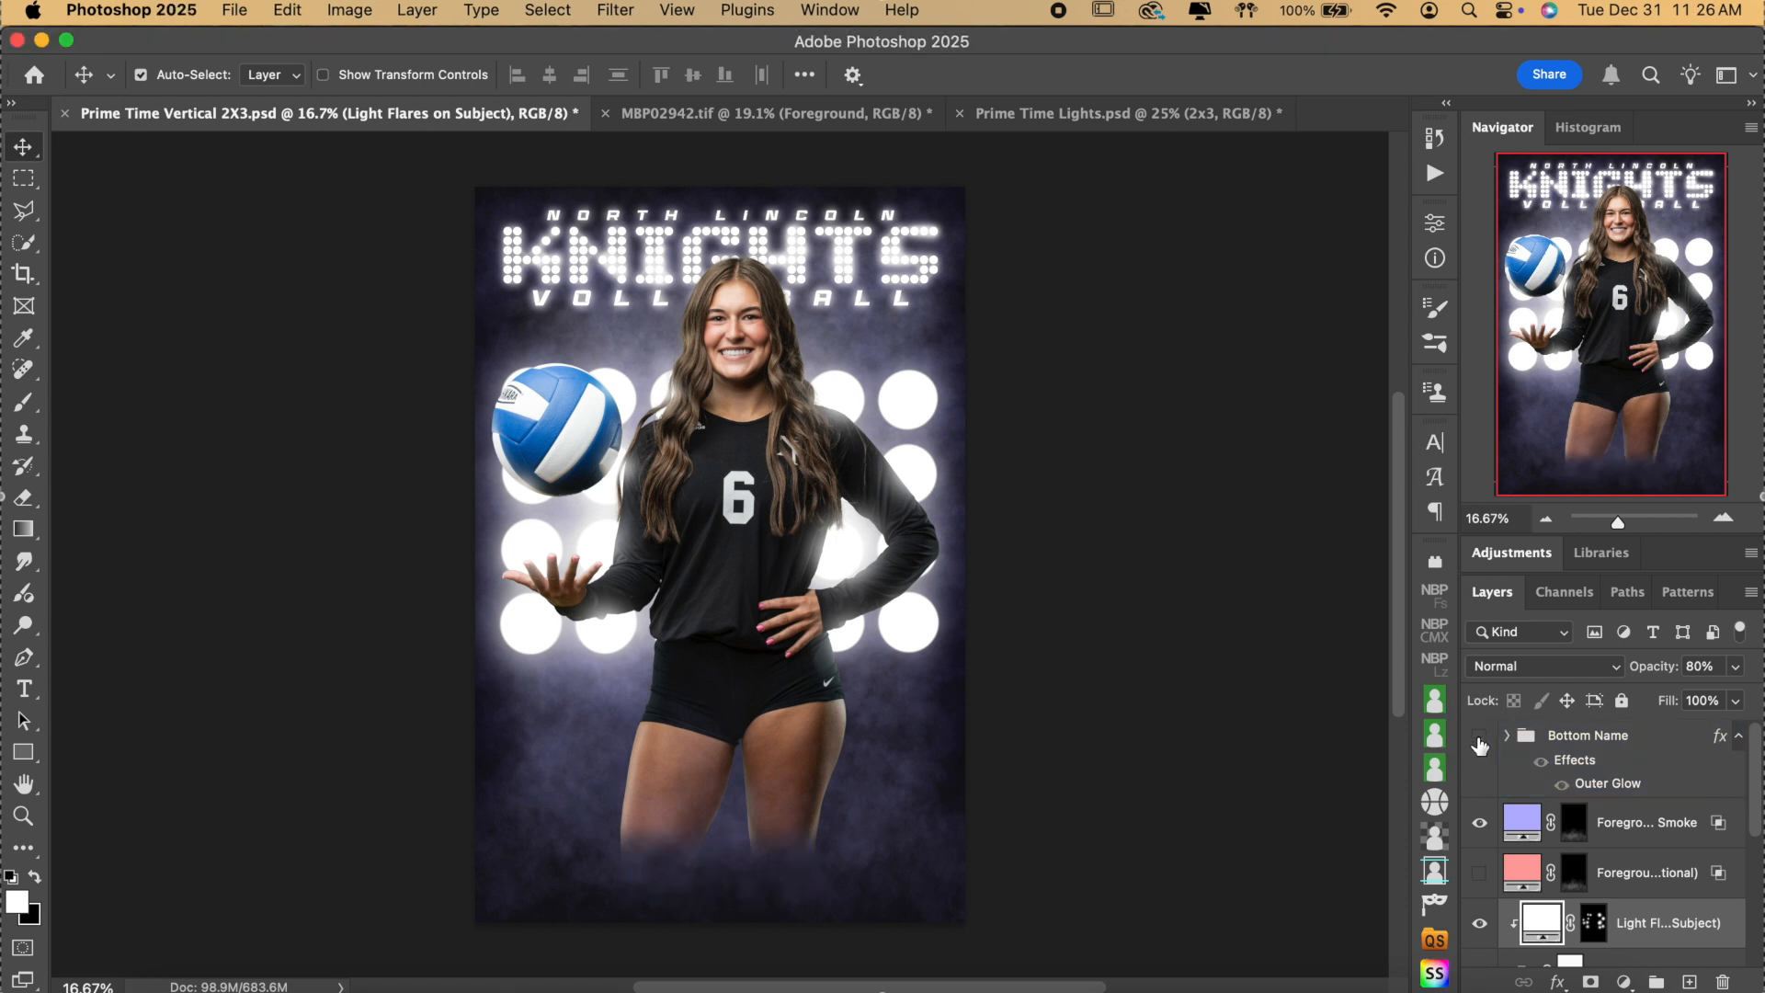
left_click(1479, 738)
Compare the Foreground Smoke and second foreground layer on and off, leaving the latter hidden.
left_click(1689, 832)
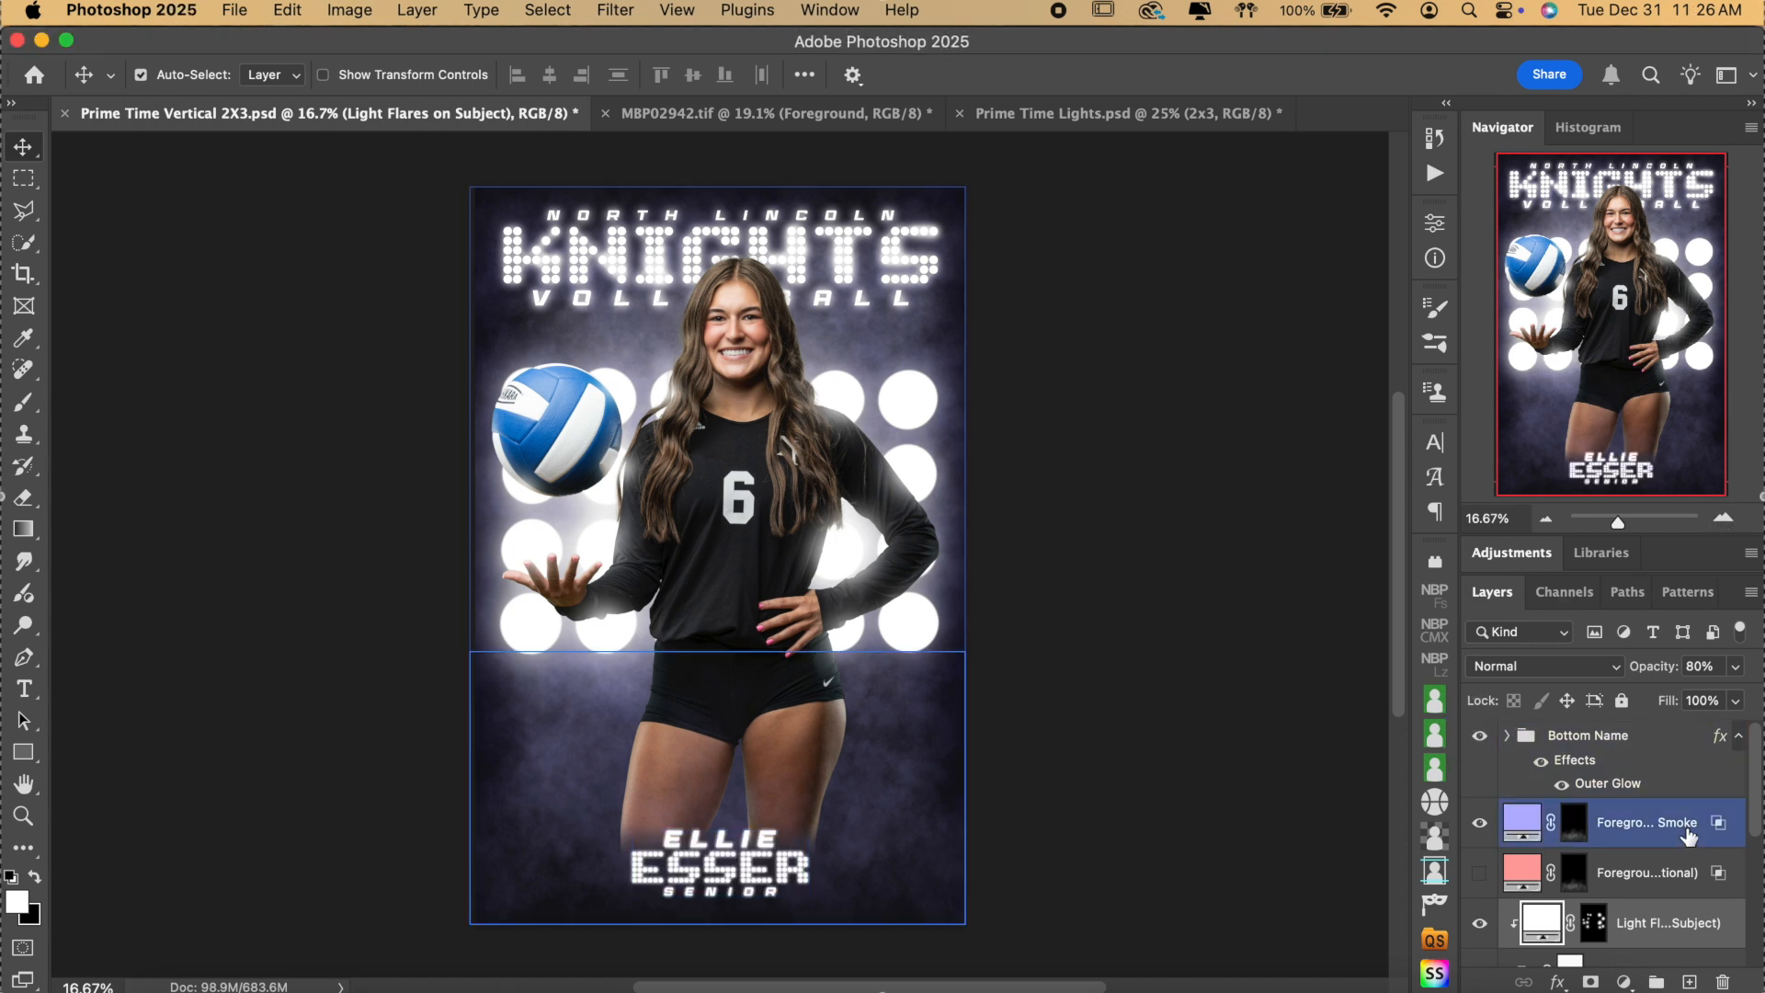
left_click(1481, 825)
left_click(1482, 824)
left_click(1482, 824)
left_click(1481, 823)
left_click(1480, 823)
left_click(1479, 875)
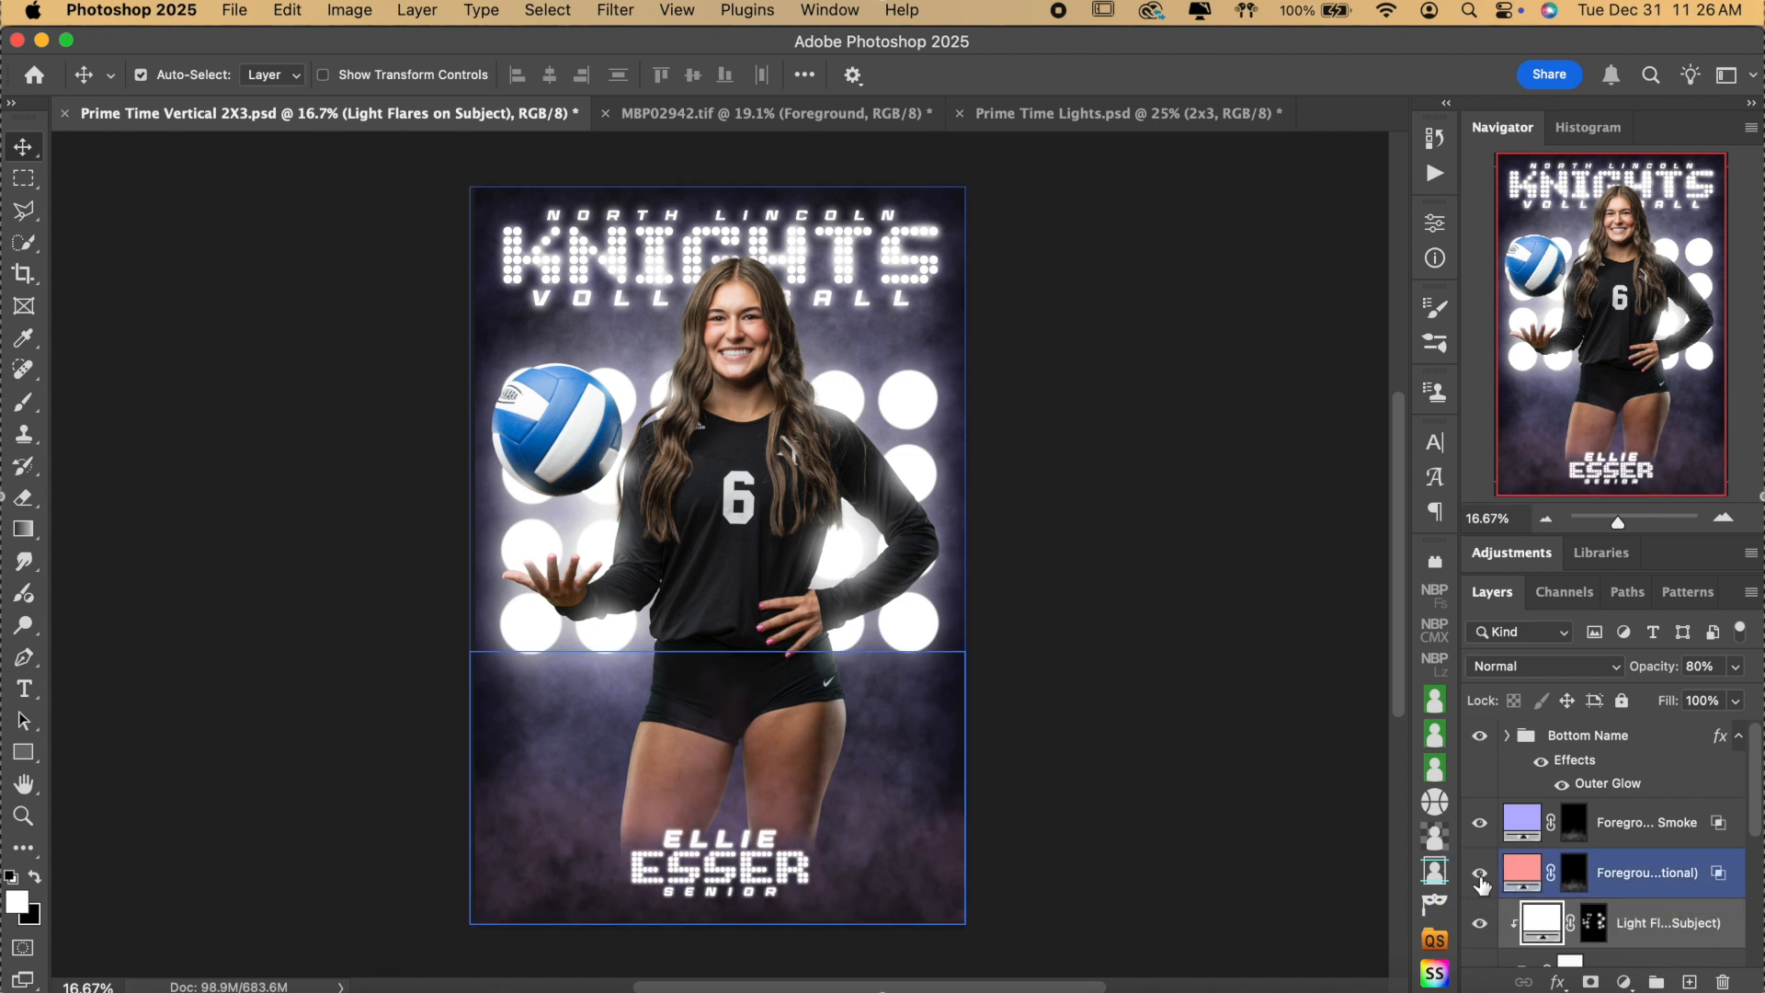
left_click(1481, 875)
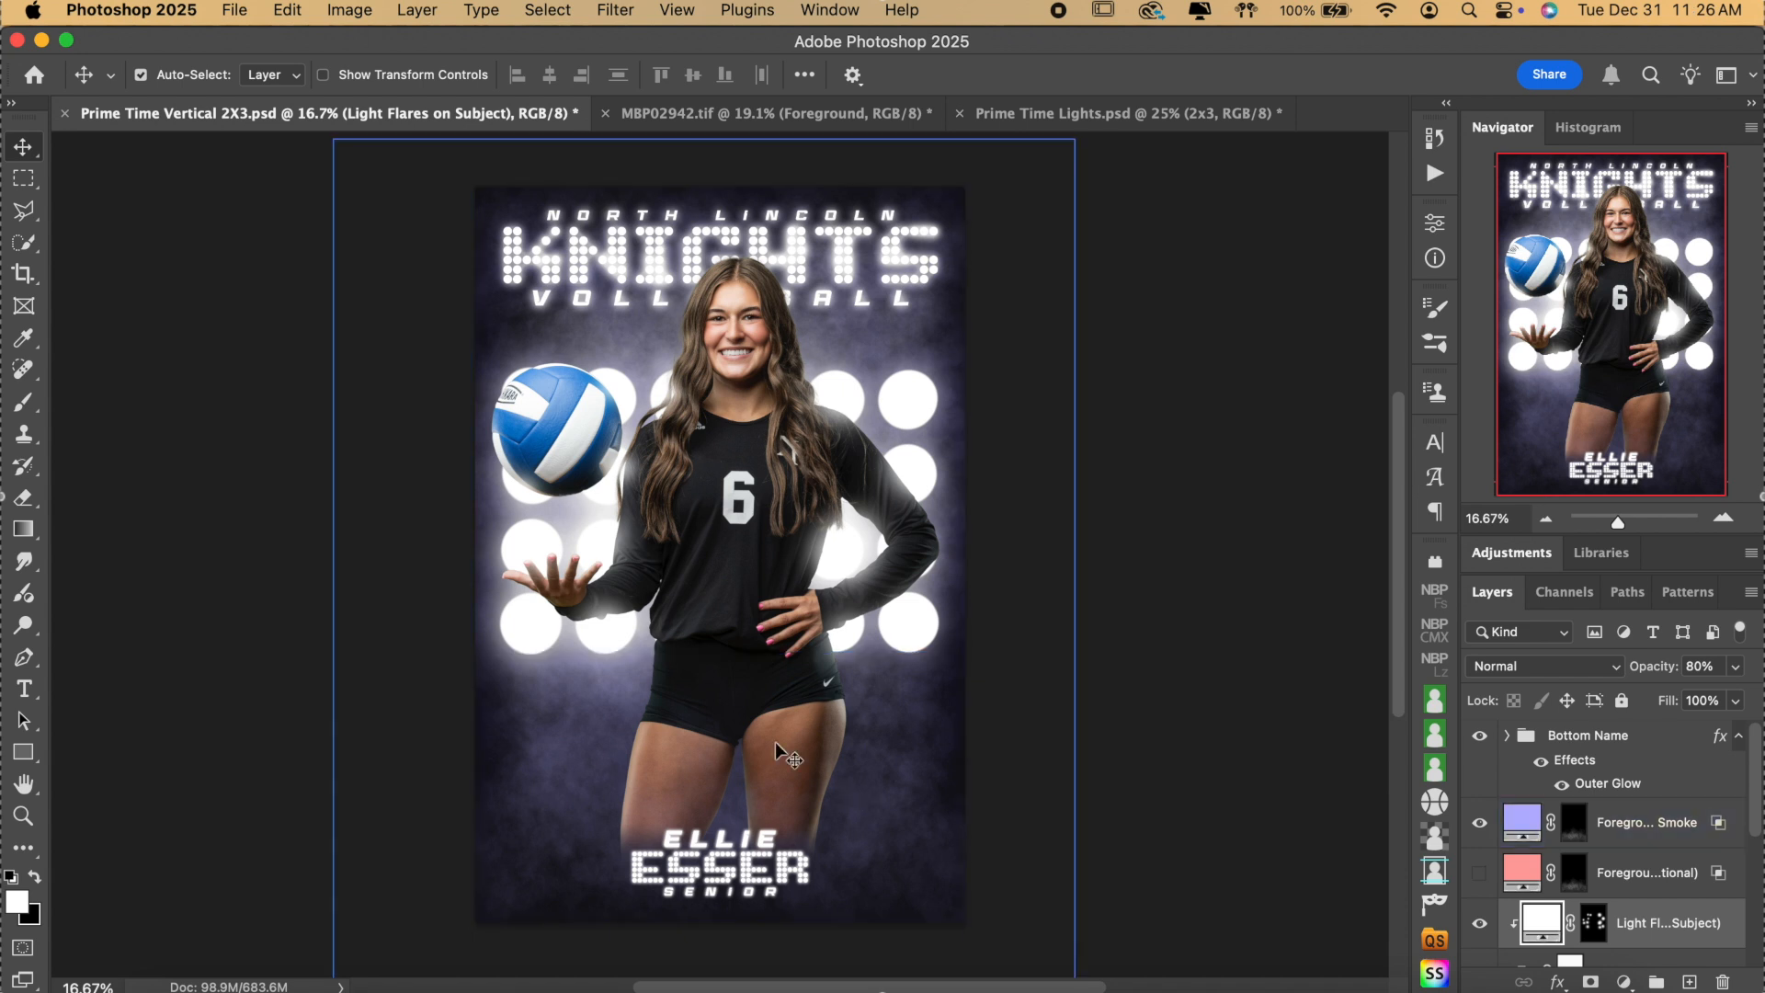
scroll(1622, 878, "down", 3)
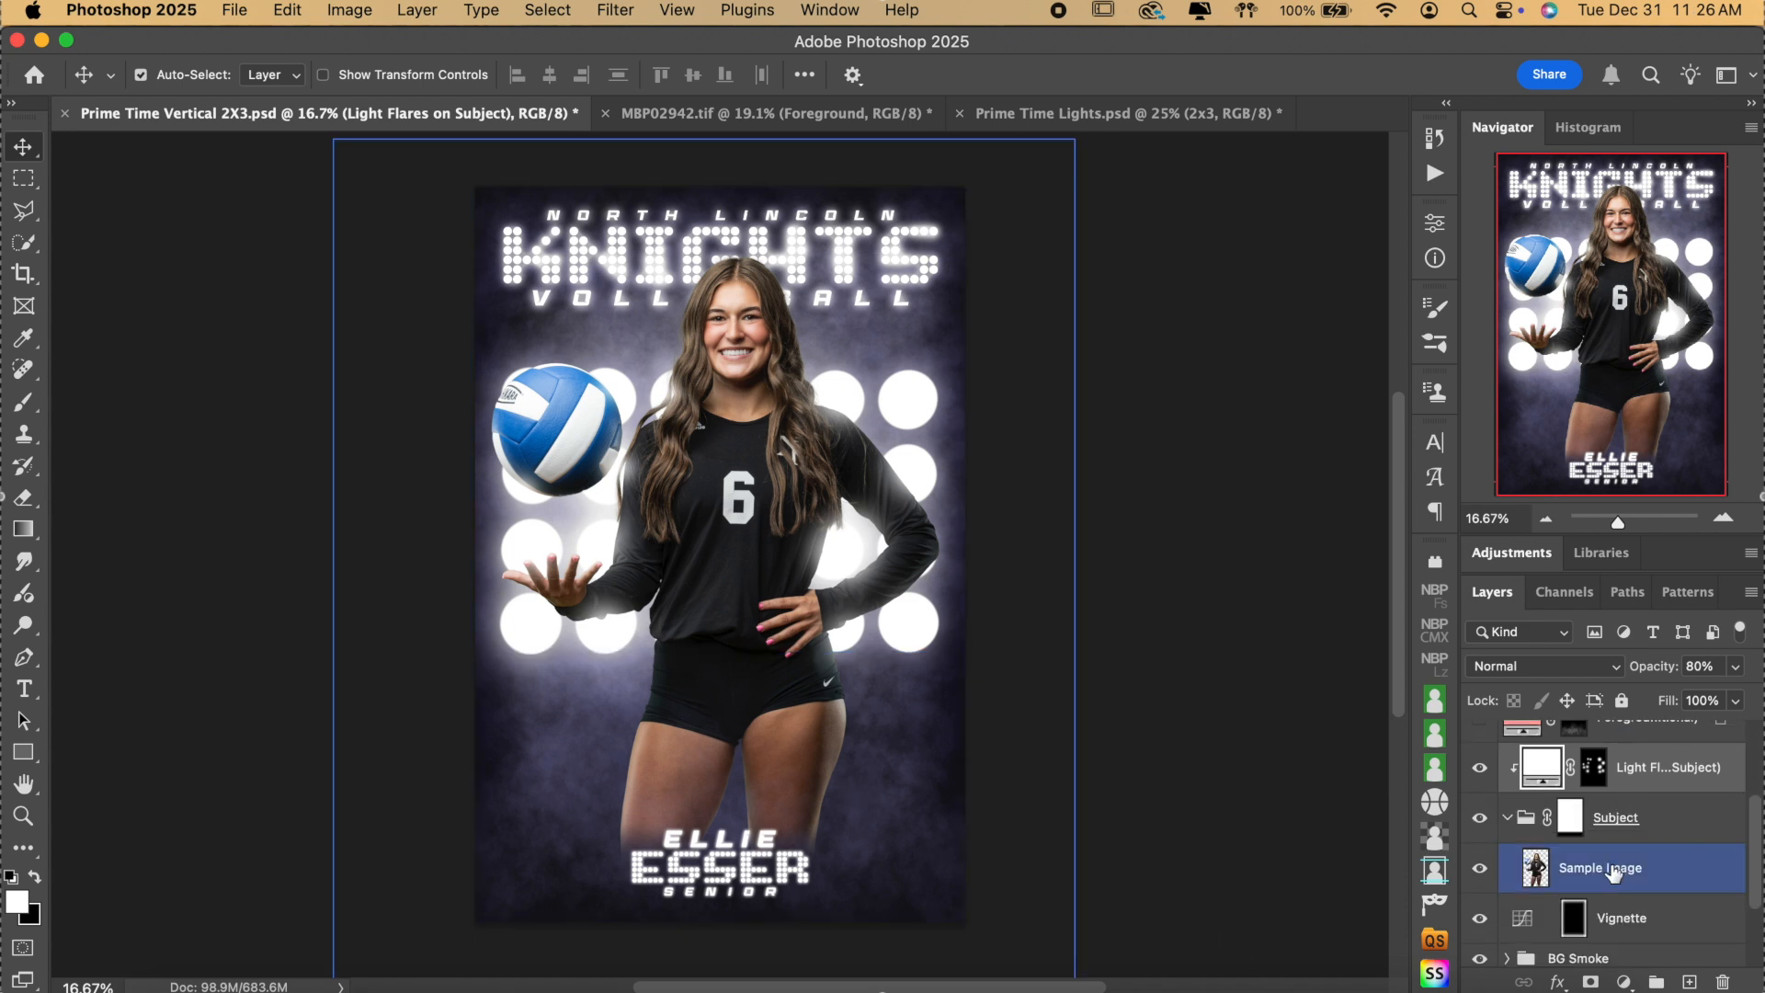
left_click(1480, 770)
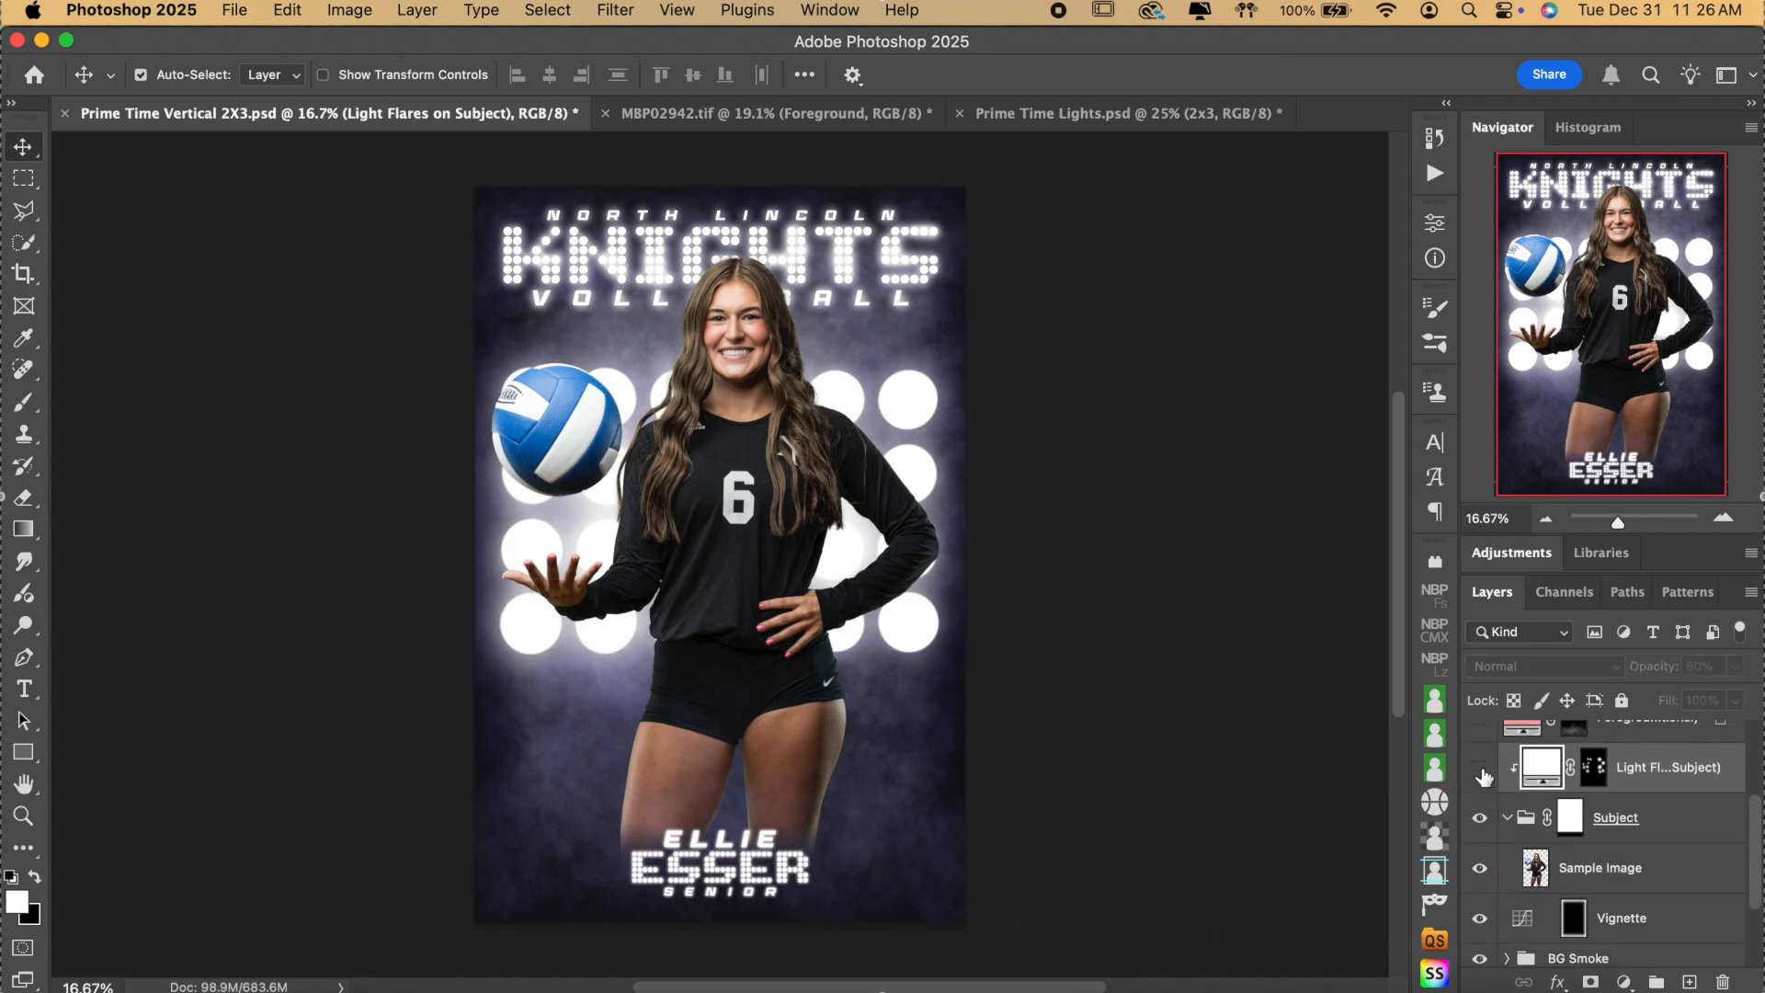
left_click(1480, 771)
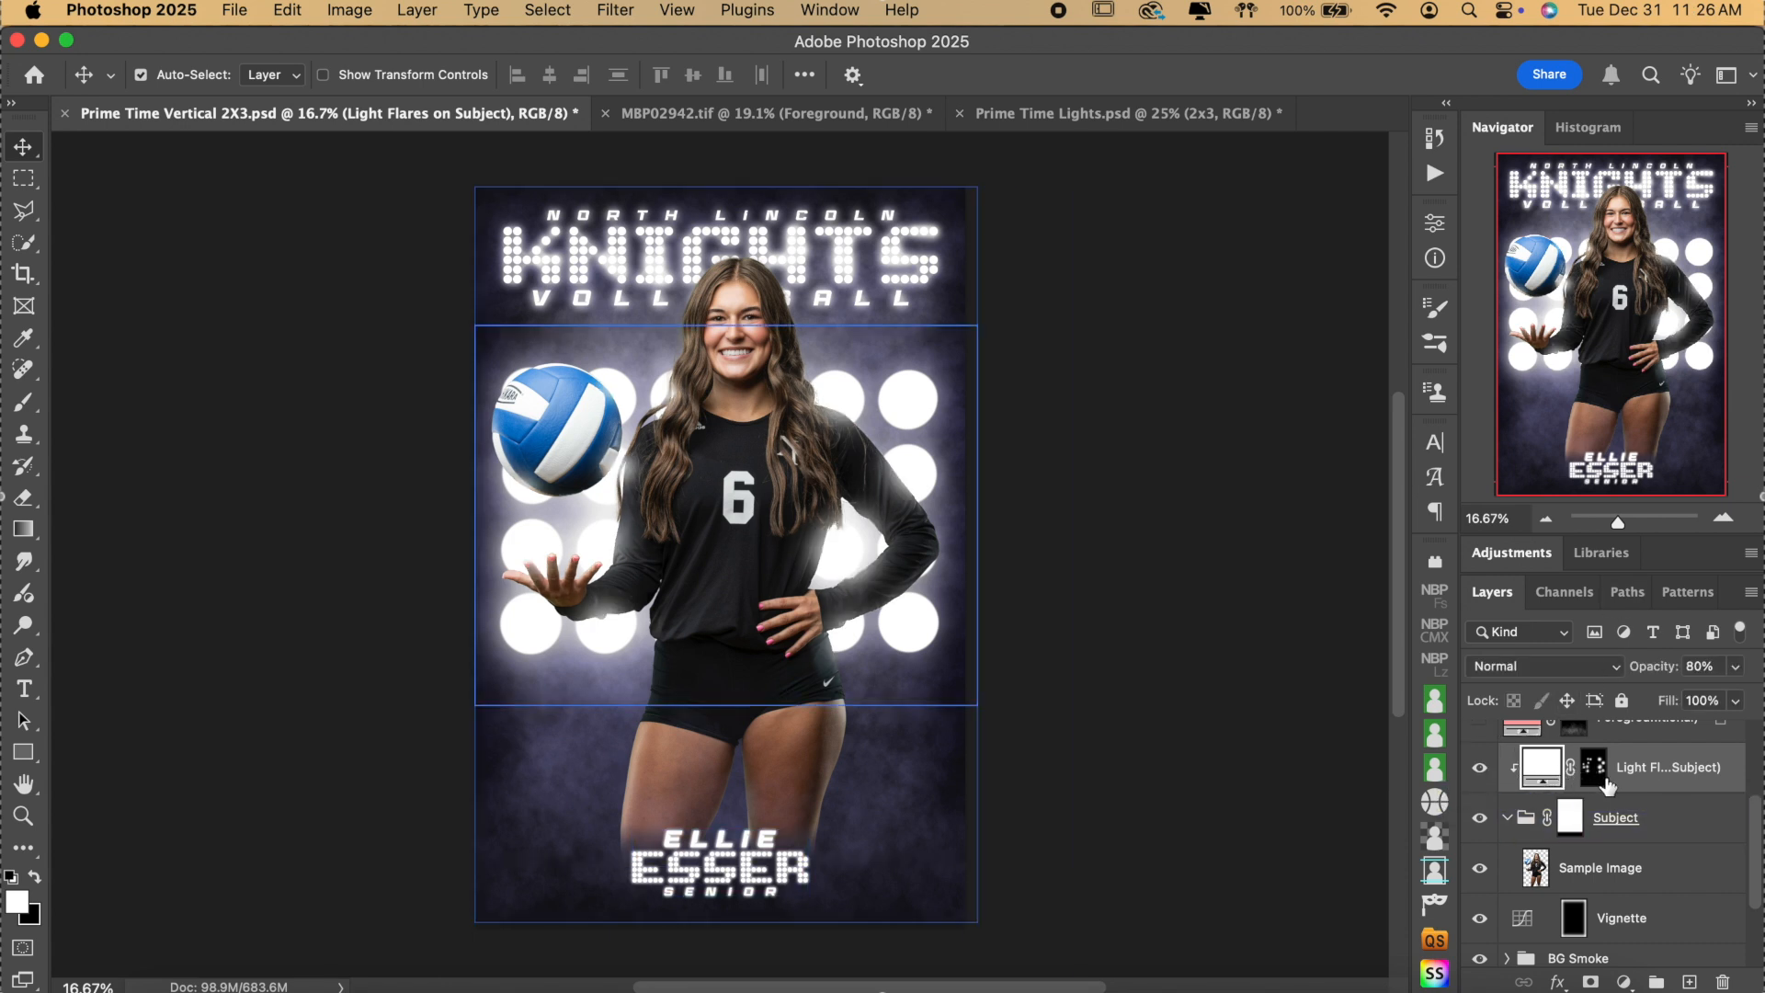
left_click(1723, 519)
scroll(1303, 659, "up", 3)
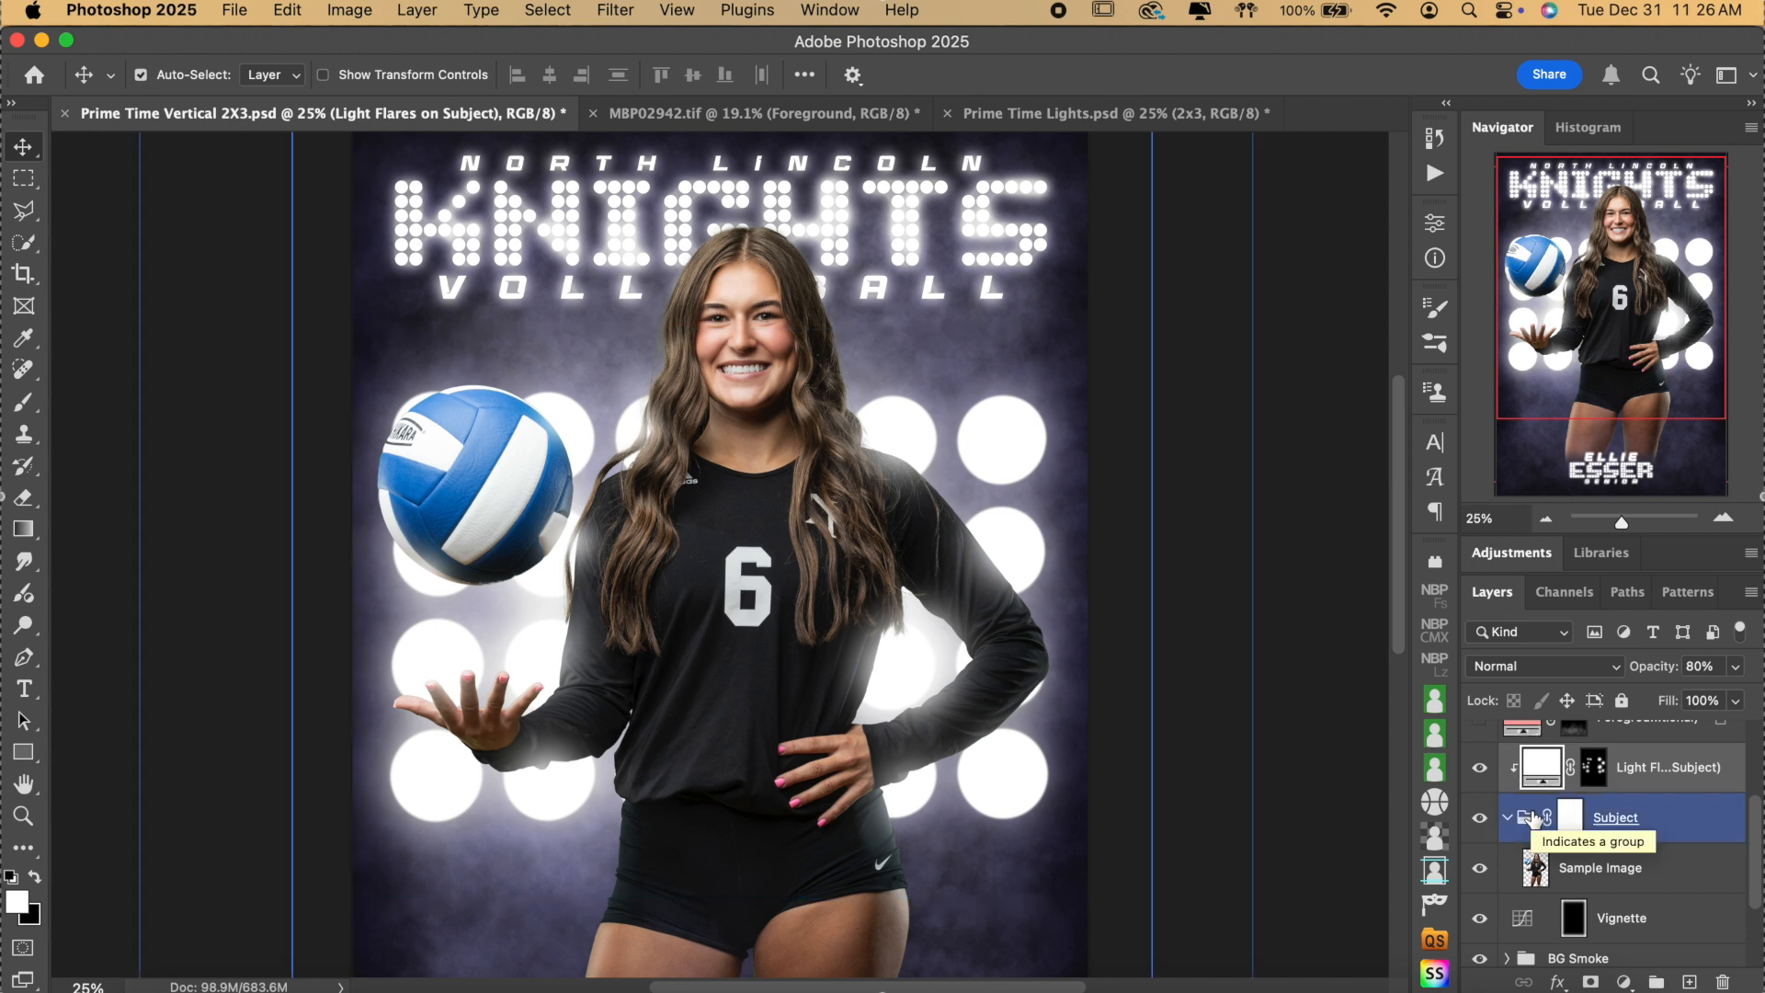
left_click(1480, 770)
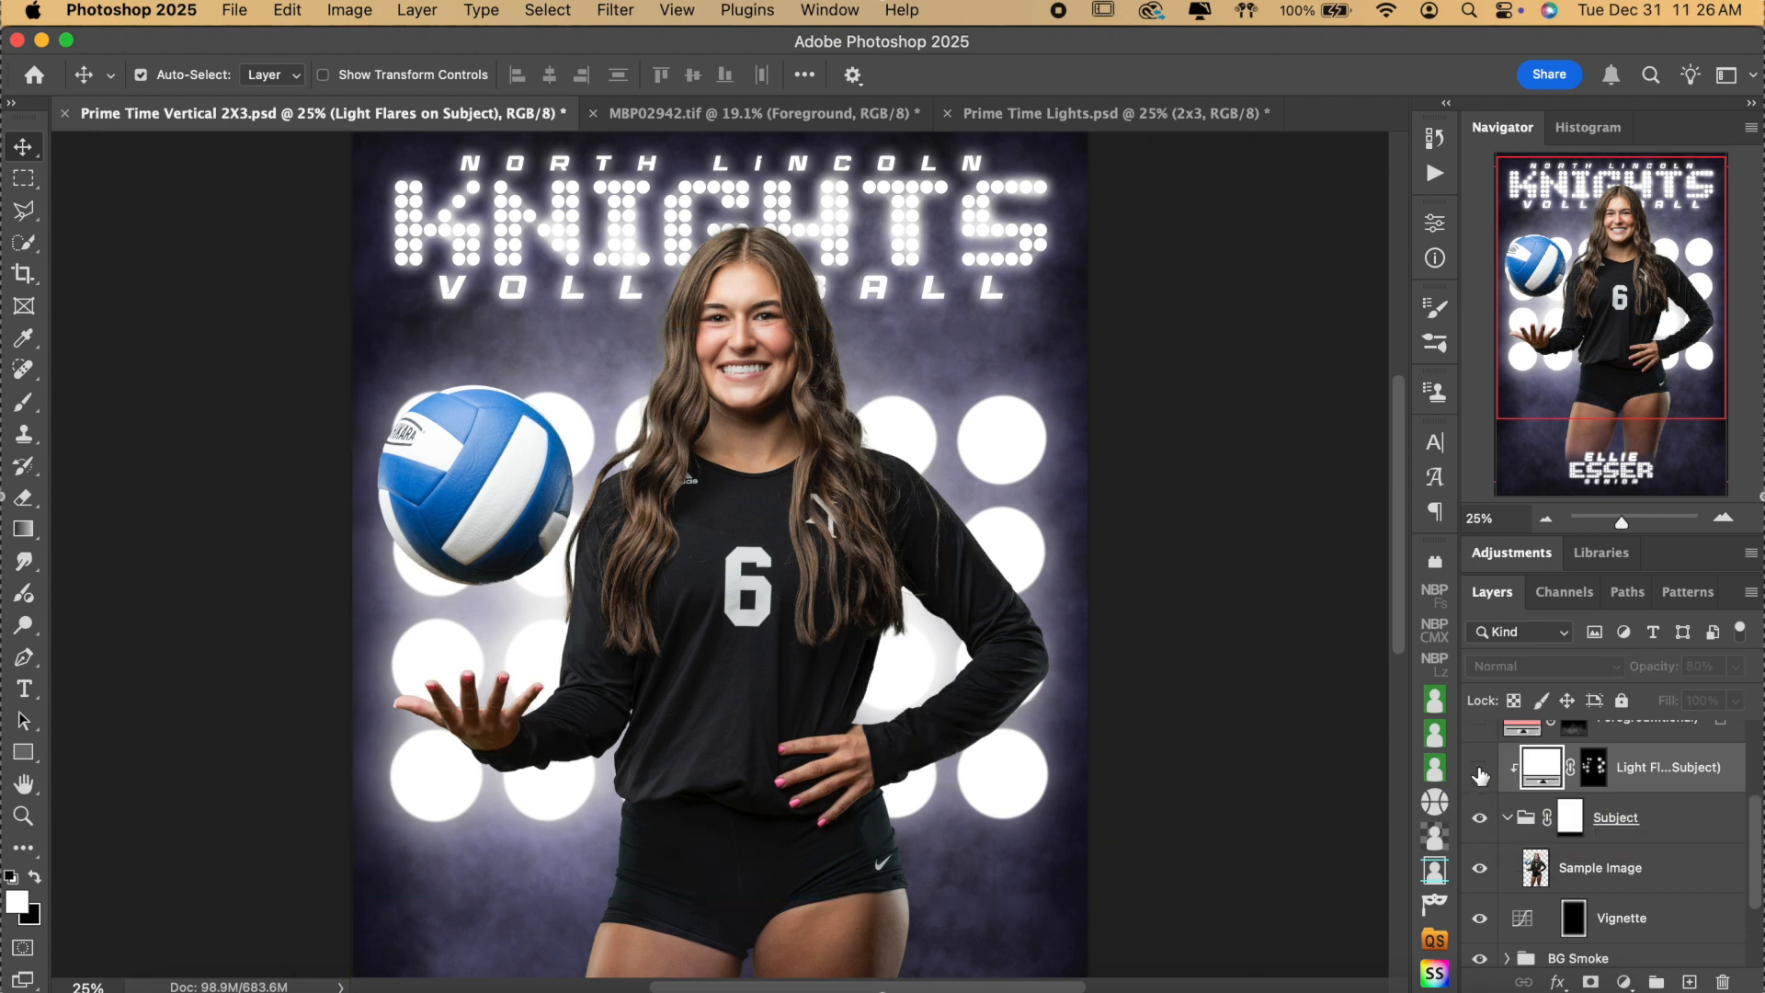
left_click(1480, 772)
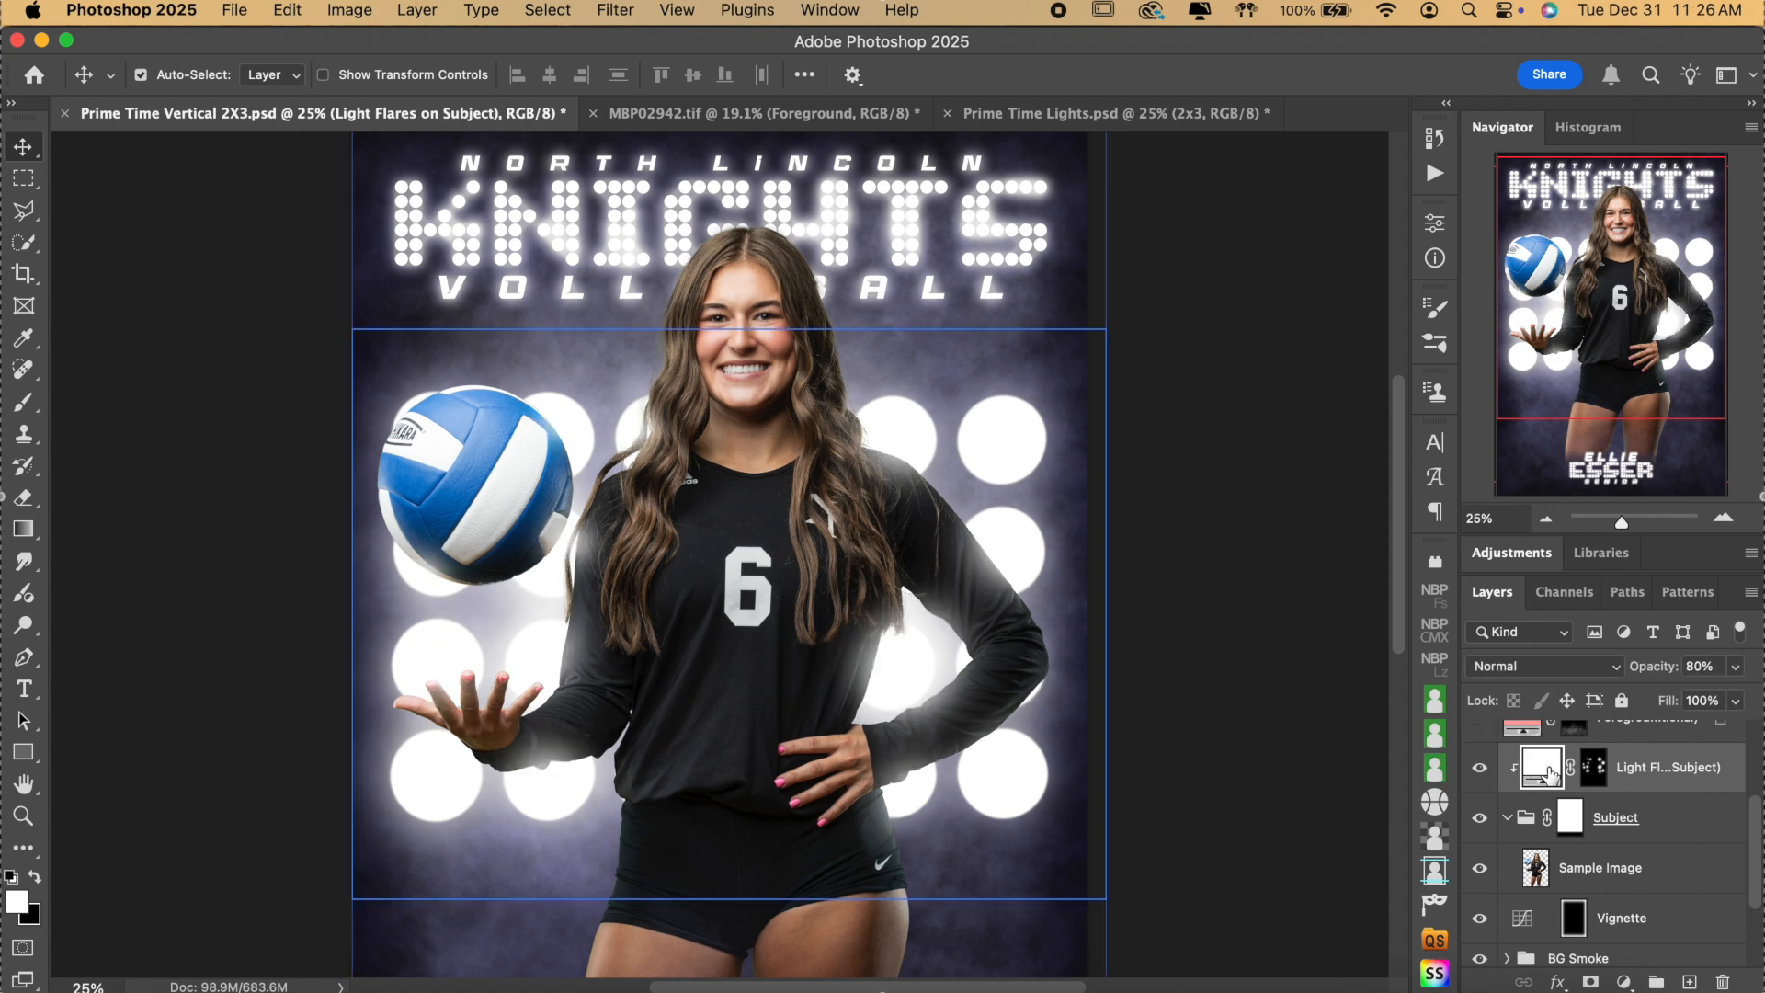
left_click(1593, 768)
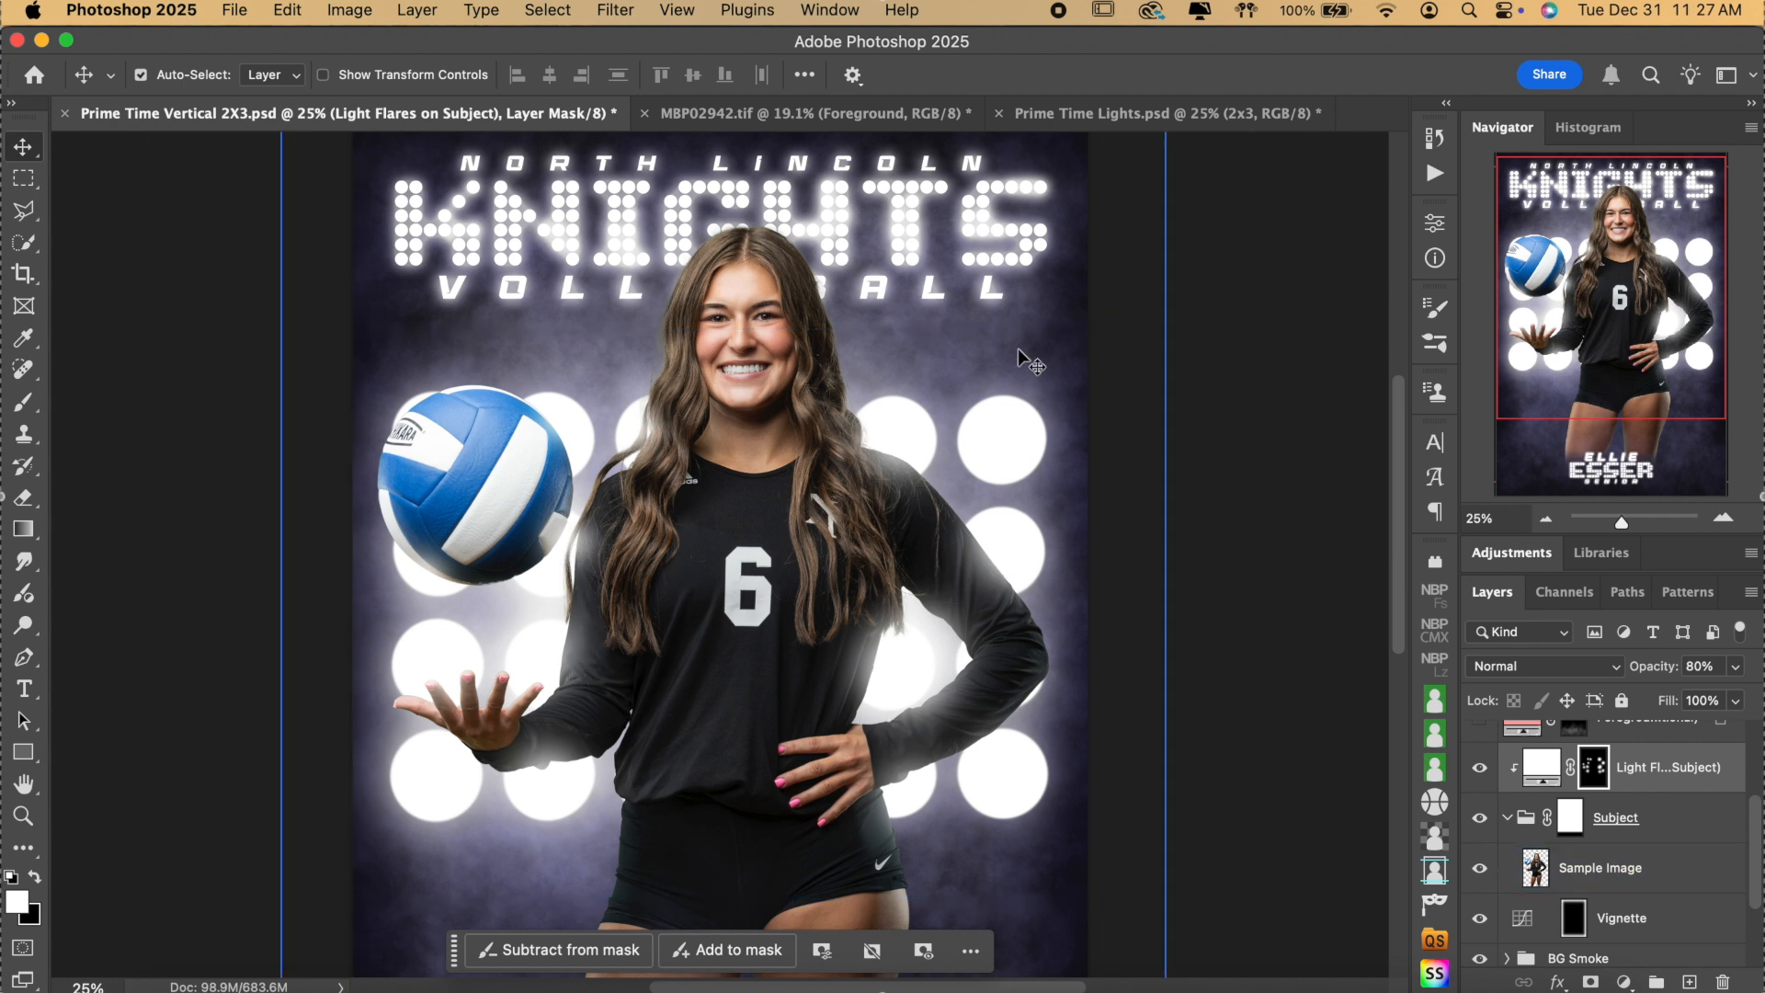
left_click(1479, 768)
left_click(1479, 769)
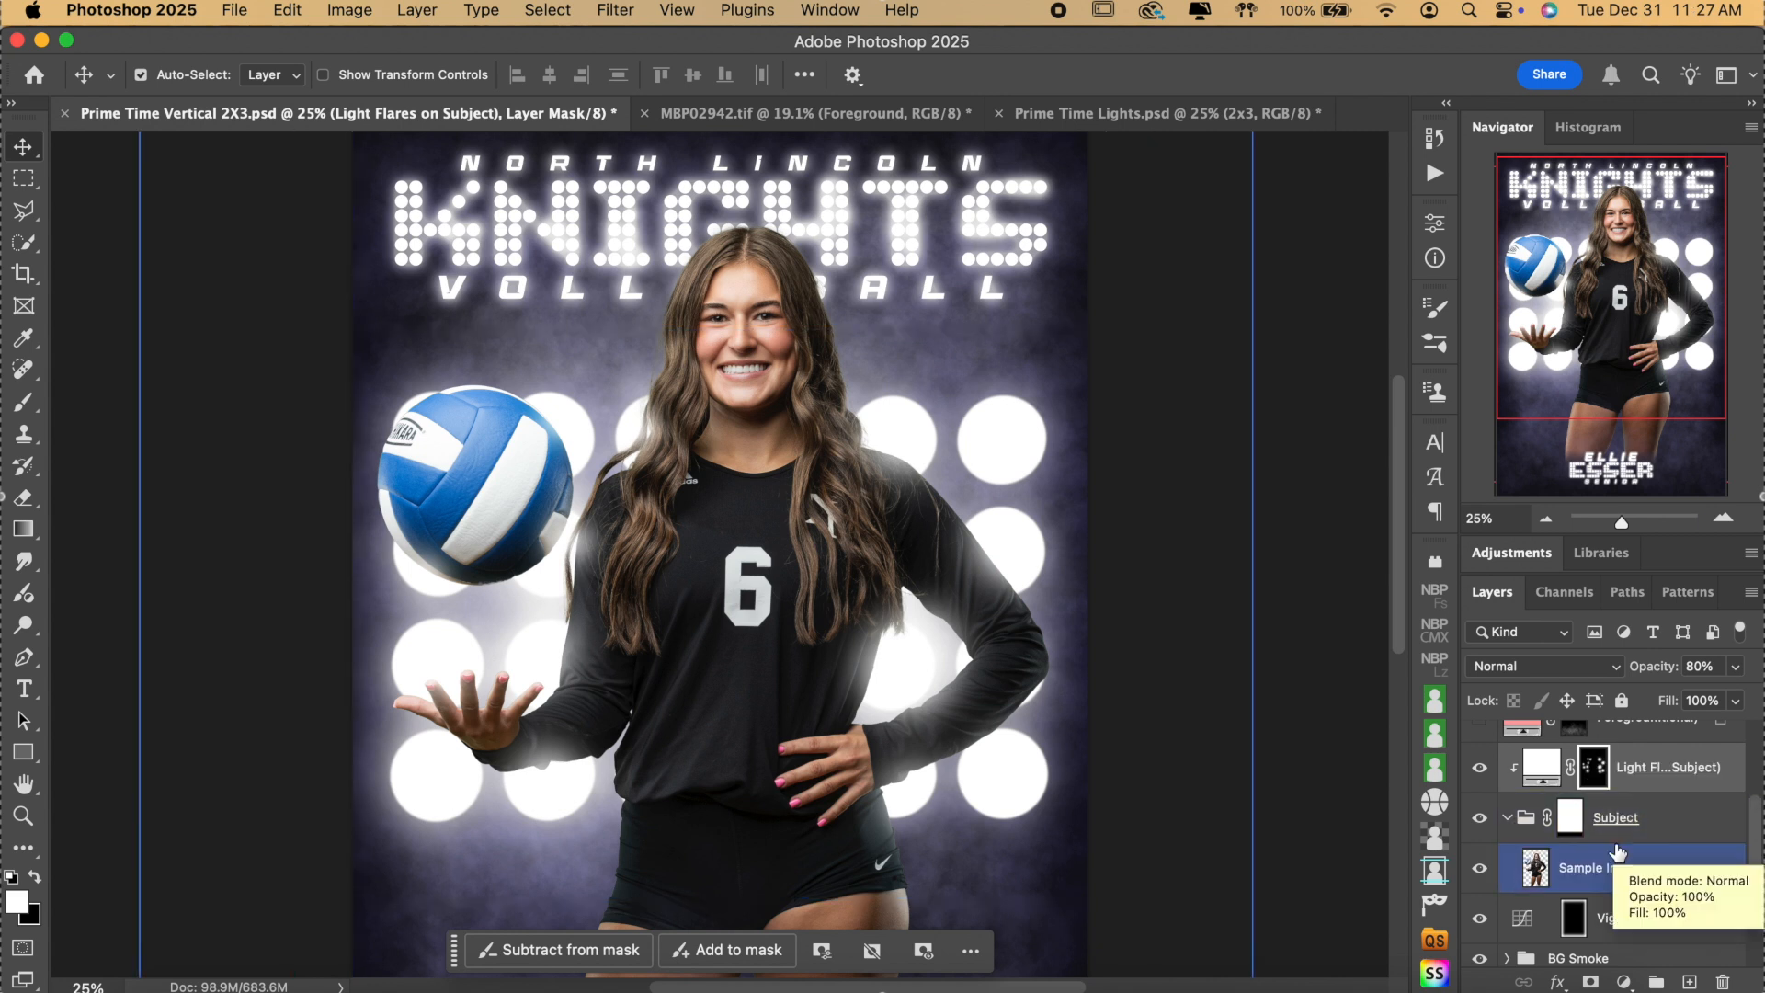
left_click(1480, 775)
left_click(1547, 518)
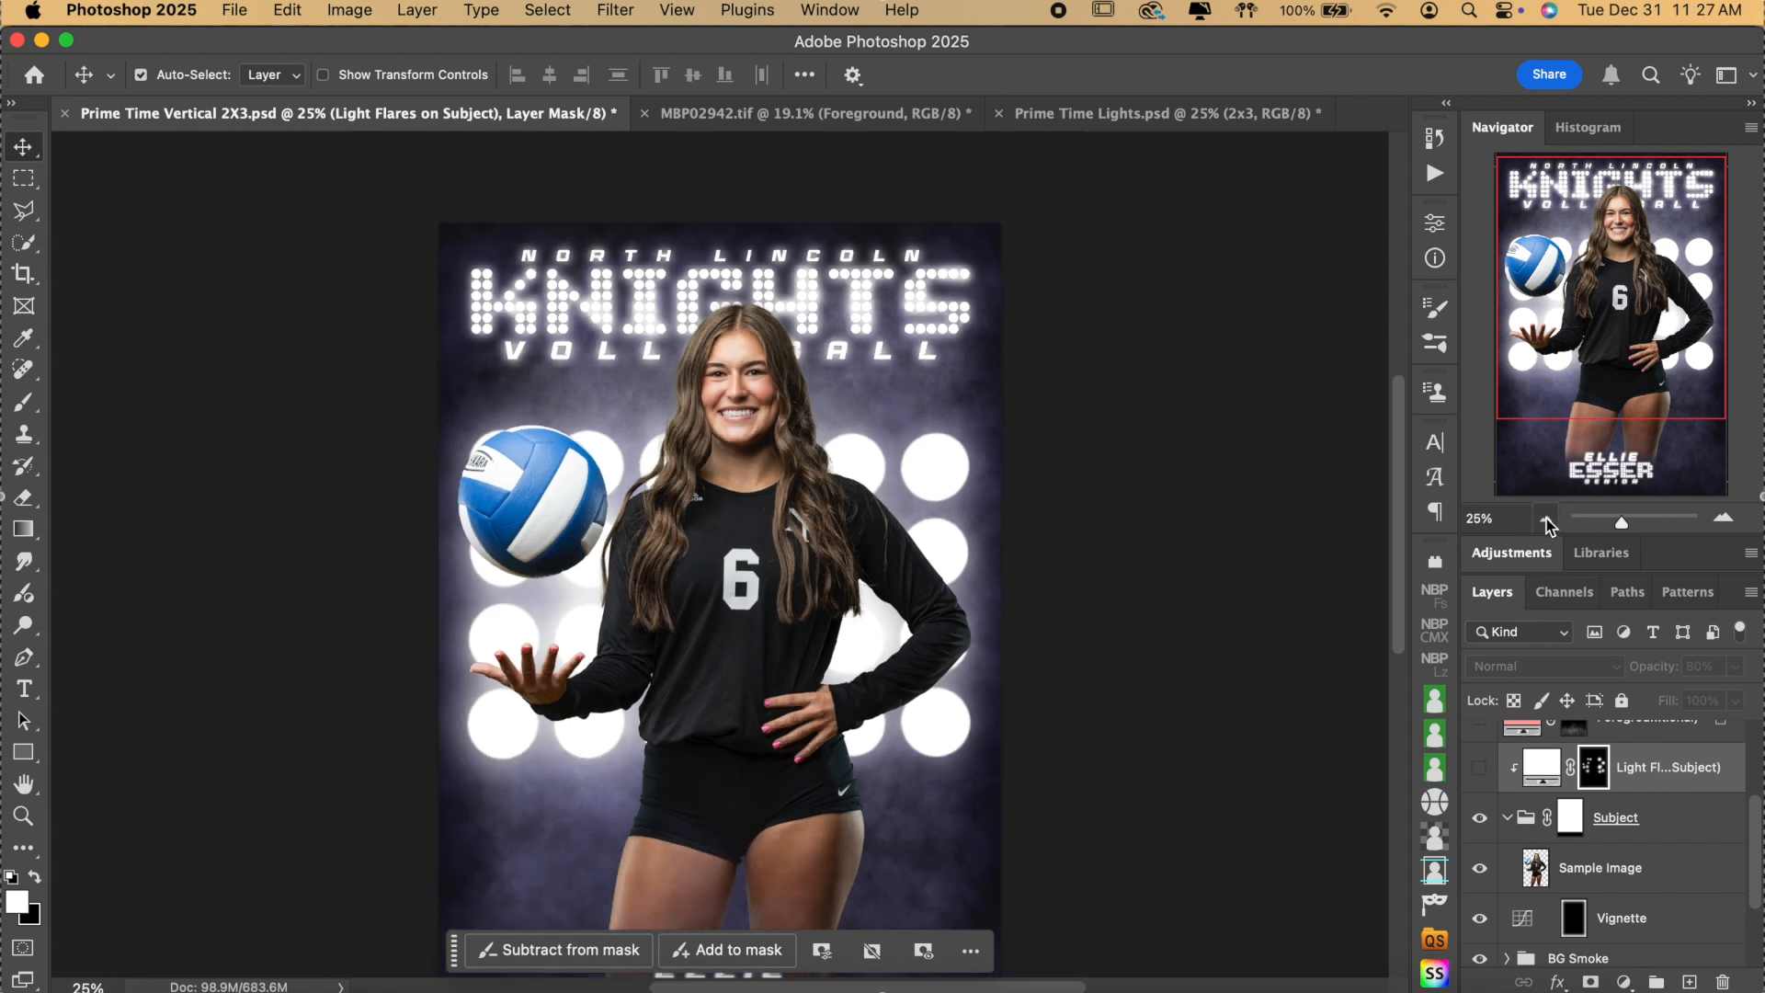
scroll(1173, 642, "down", 2)
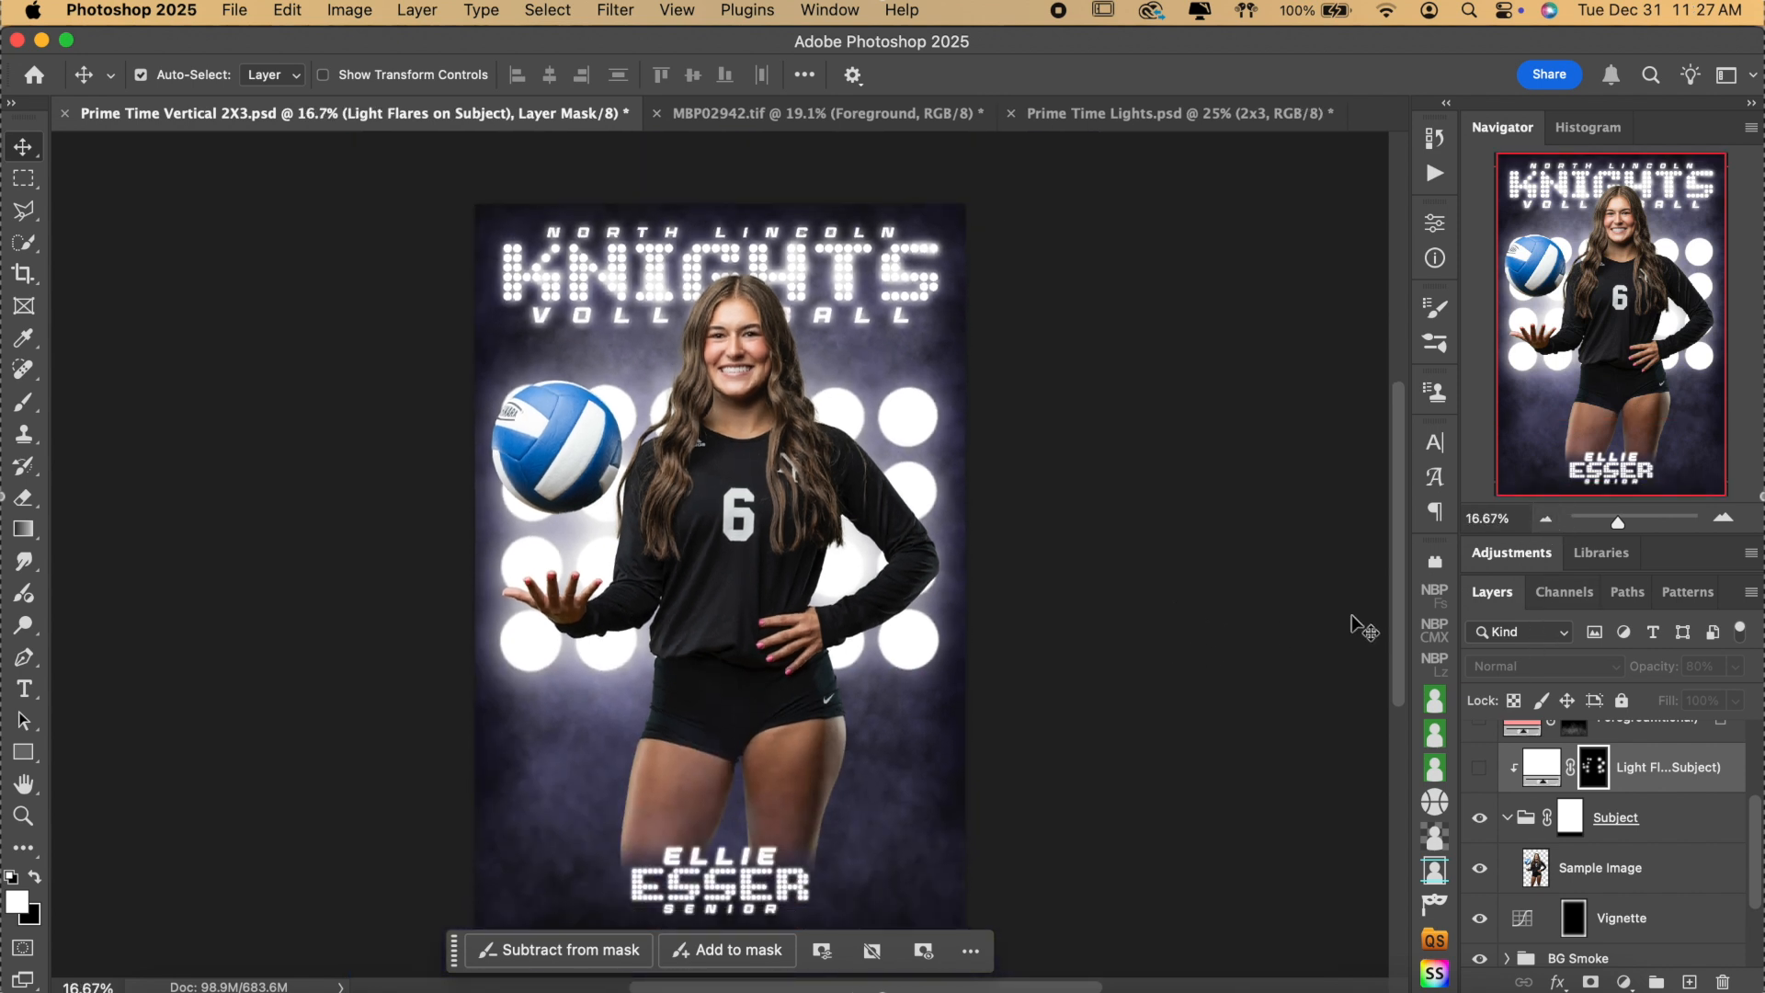
left_click(1480, 769)
left_click(1479, 768)
left_click(1480, 769)
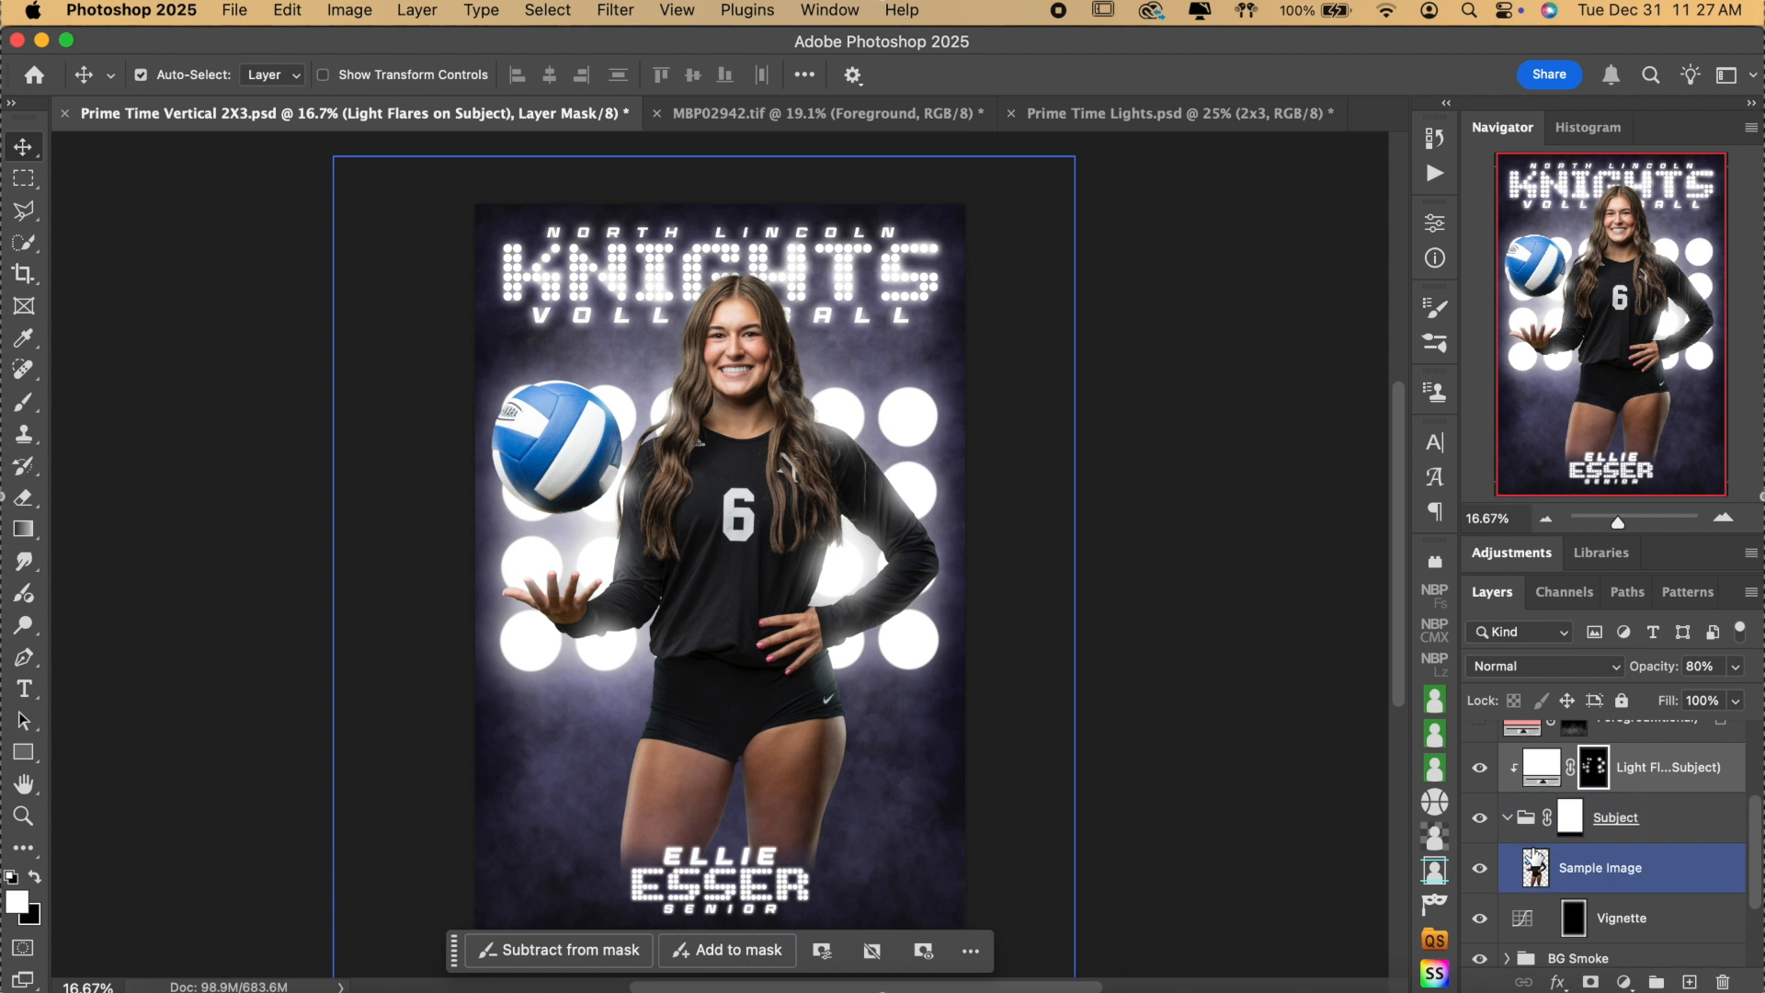
Compare the poster with and without the player, then collapse the Subject group.
left_click(1481, 819)
left_click(1480, 819)
left_click(1481, 819)
left_click(1480, 819)
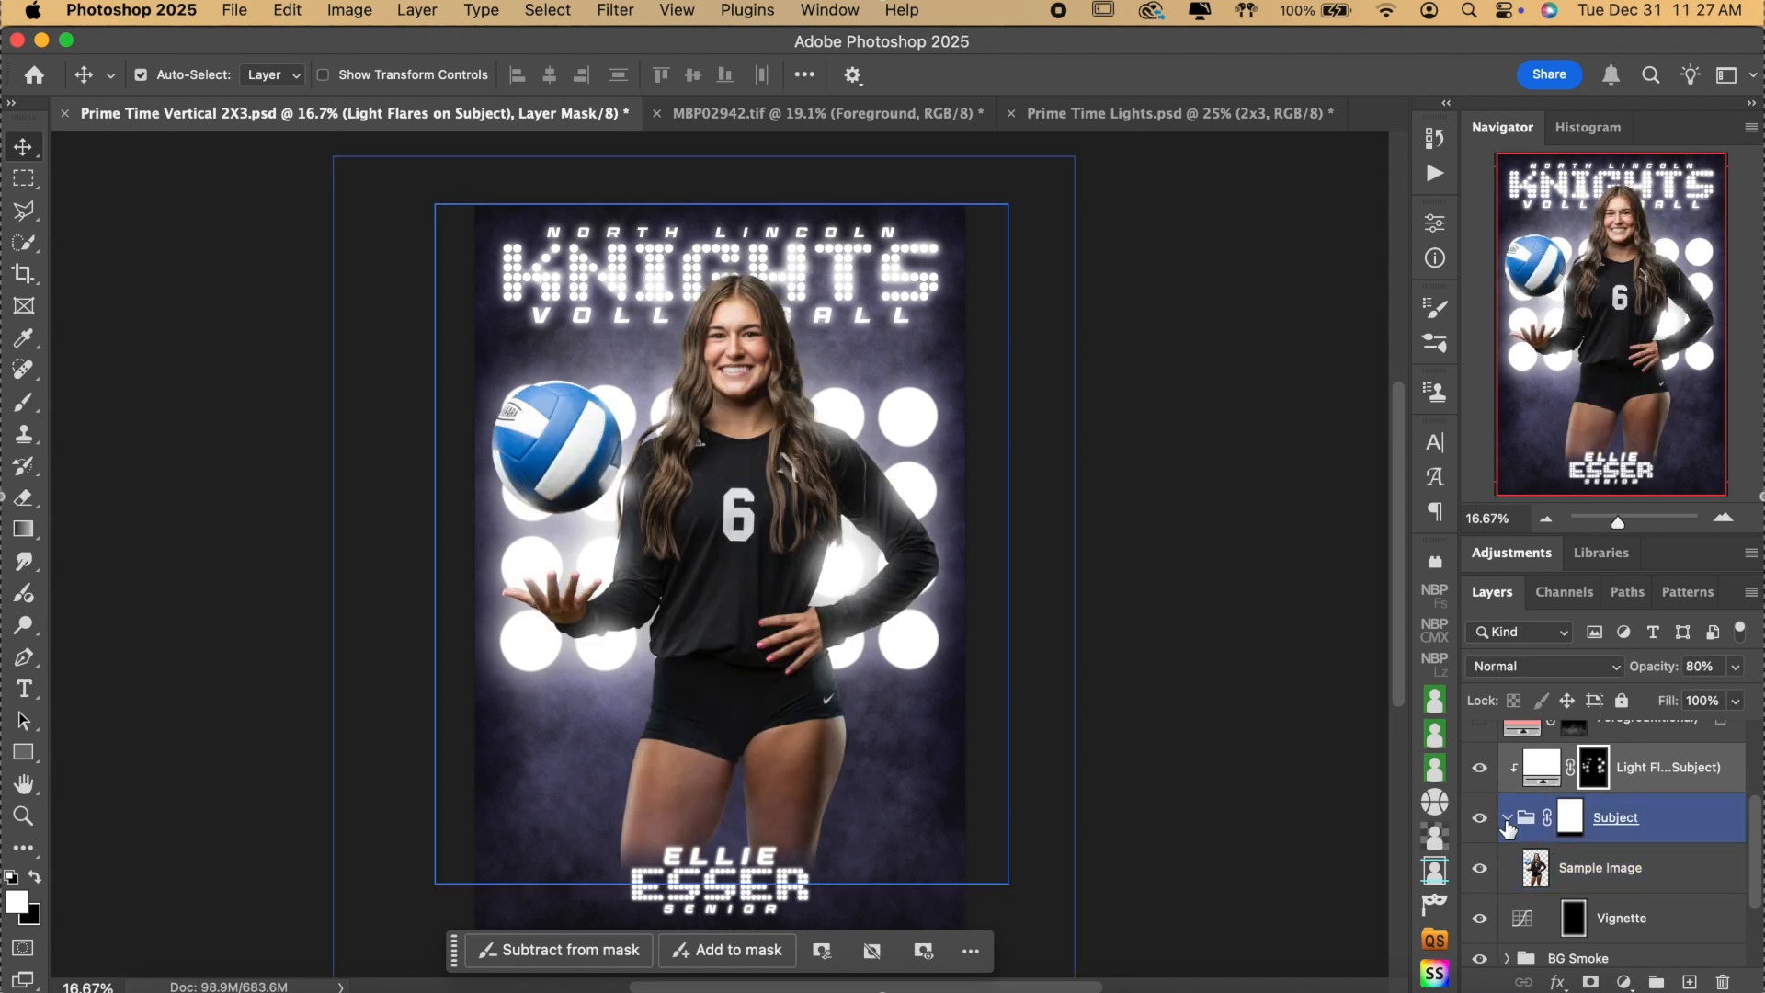
left_click(1506, 818)
Toggle the Vignette layer off and on to compare.
left_click(1508, 798)
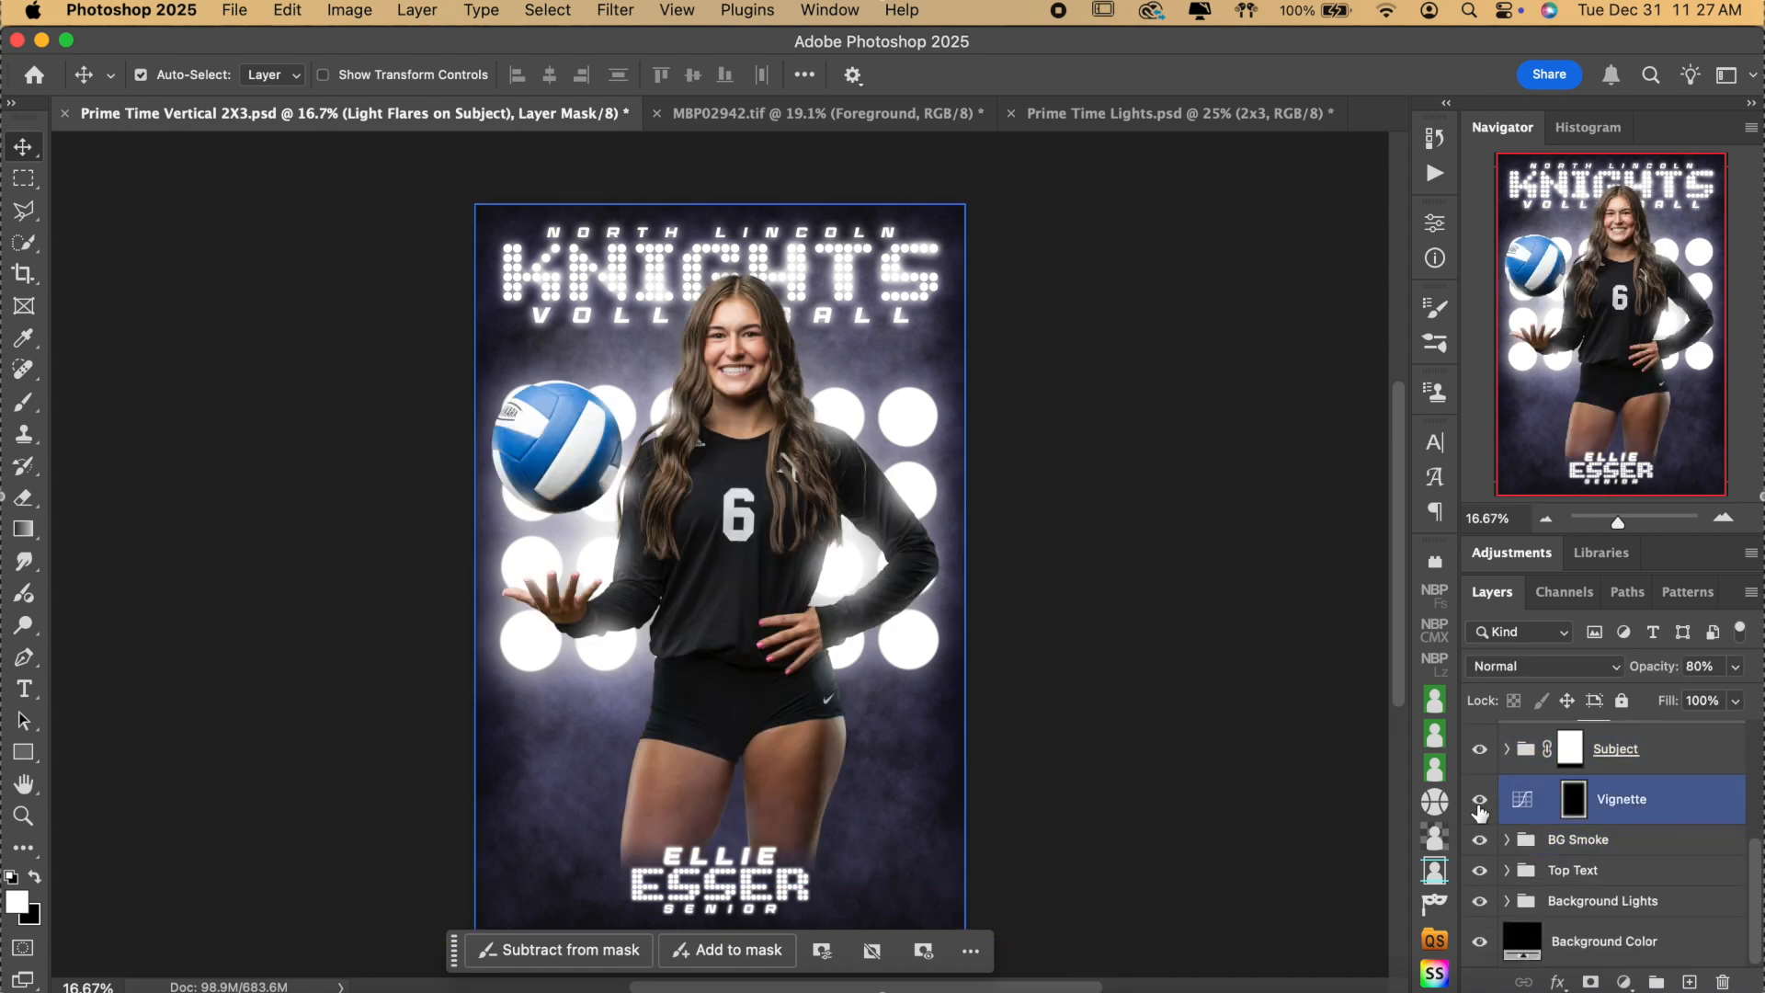
left_click(1479, 799)
left_click(1479, 798)
left_click(1481, 800)
left_click(1480, 800)
Expand the BG Smoke group and compare the BG White Smoke layer on and off.
left_click(1488, 844)
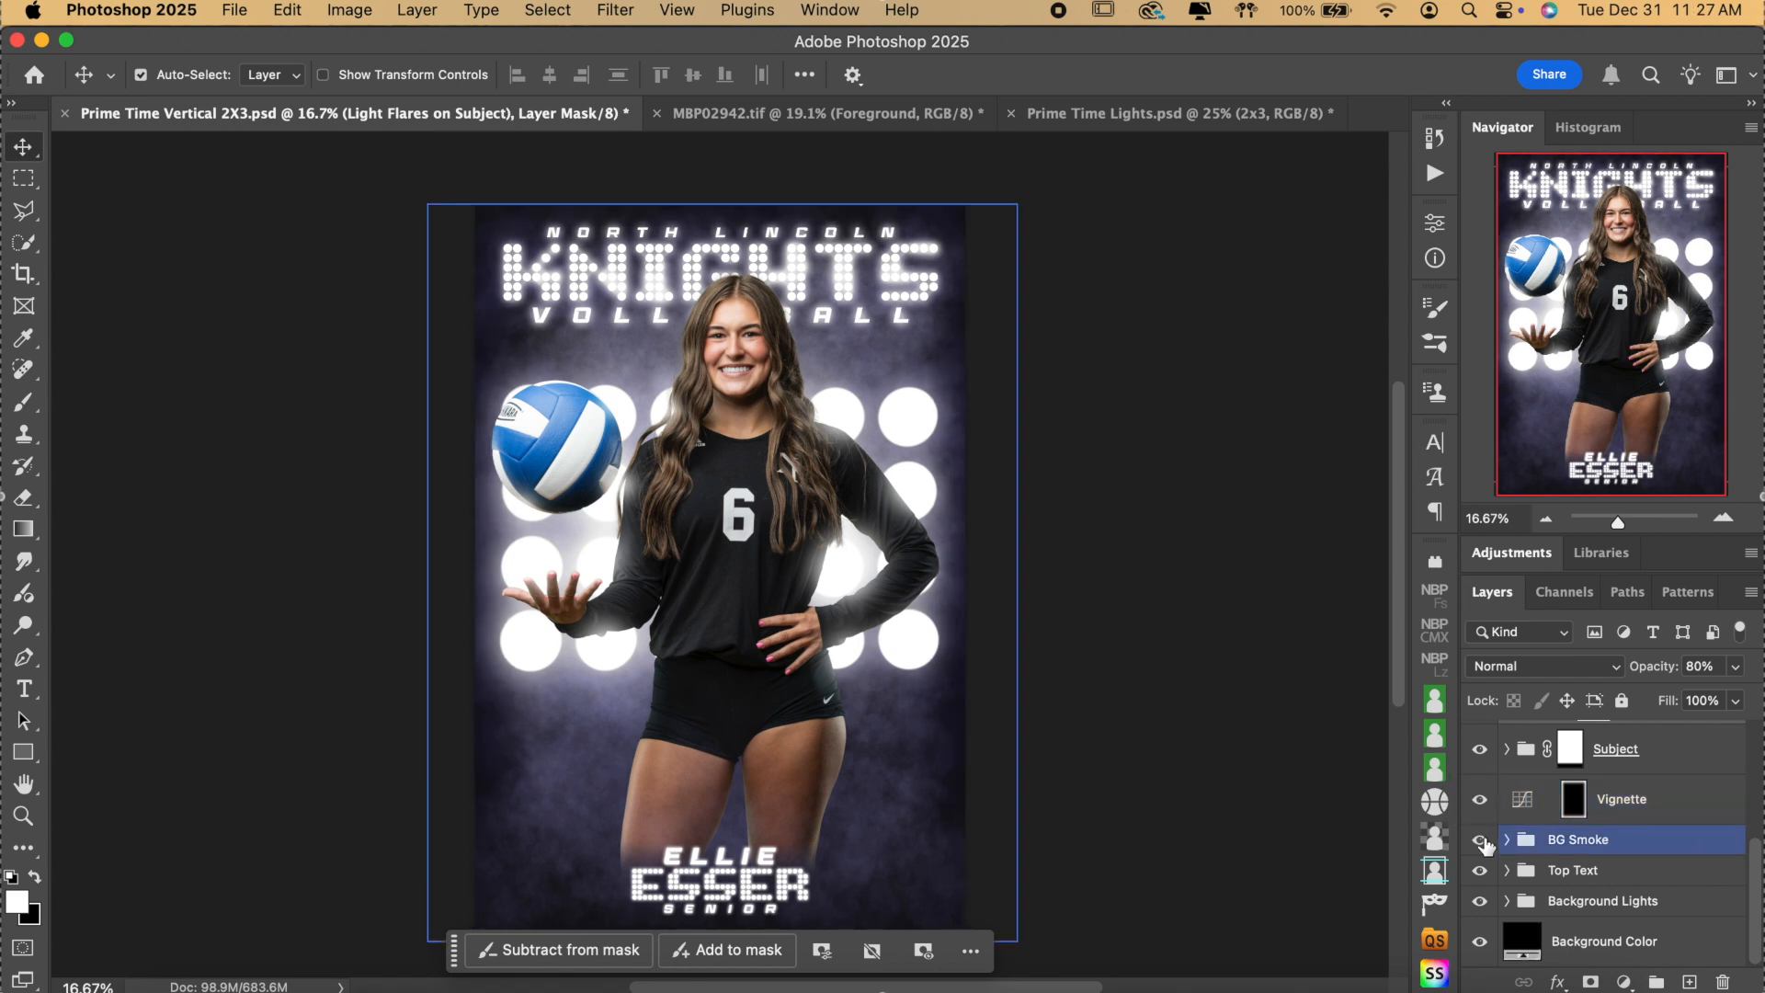
left_click(1506, 839)
scroll(1617, 846, "down", 2)
scroll(1625, 851, "up", 2)
left_click(1625, 838)
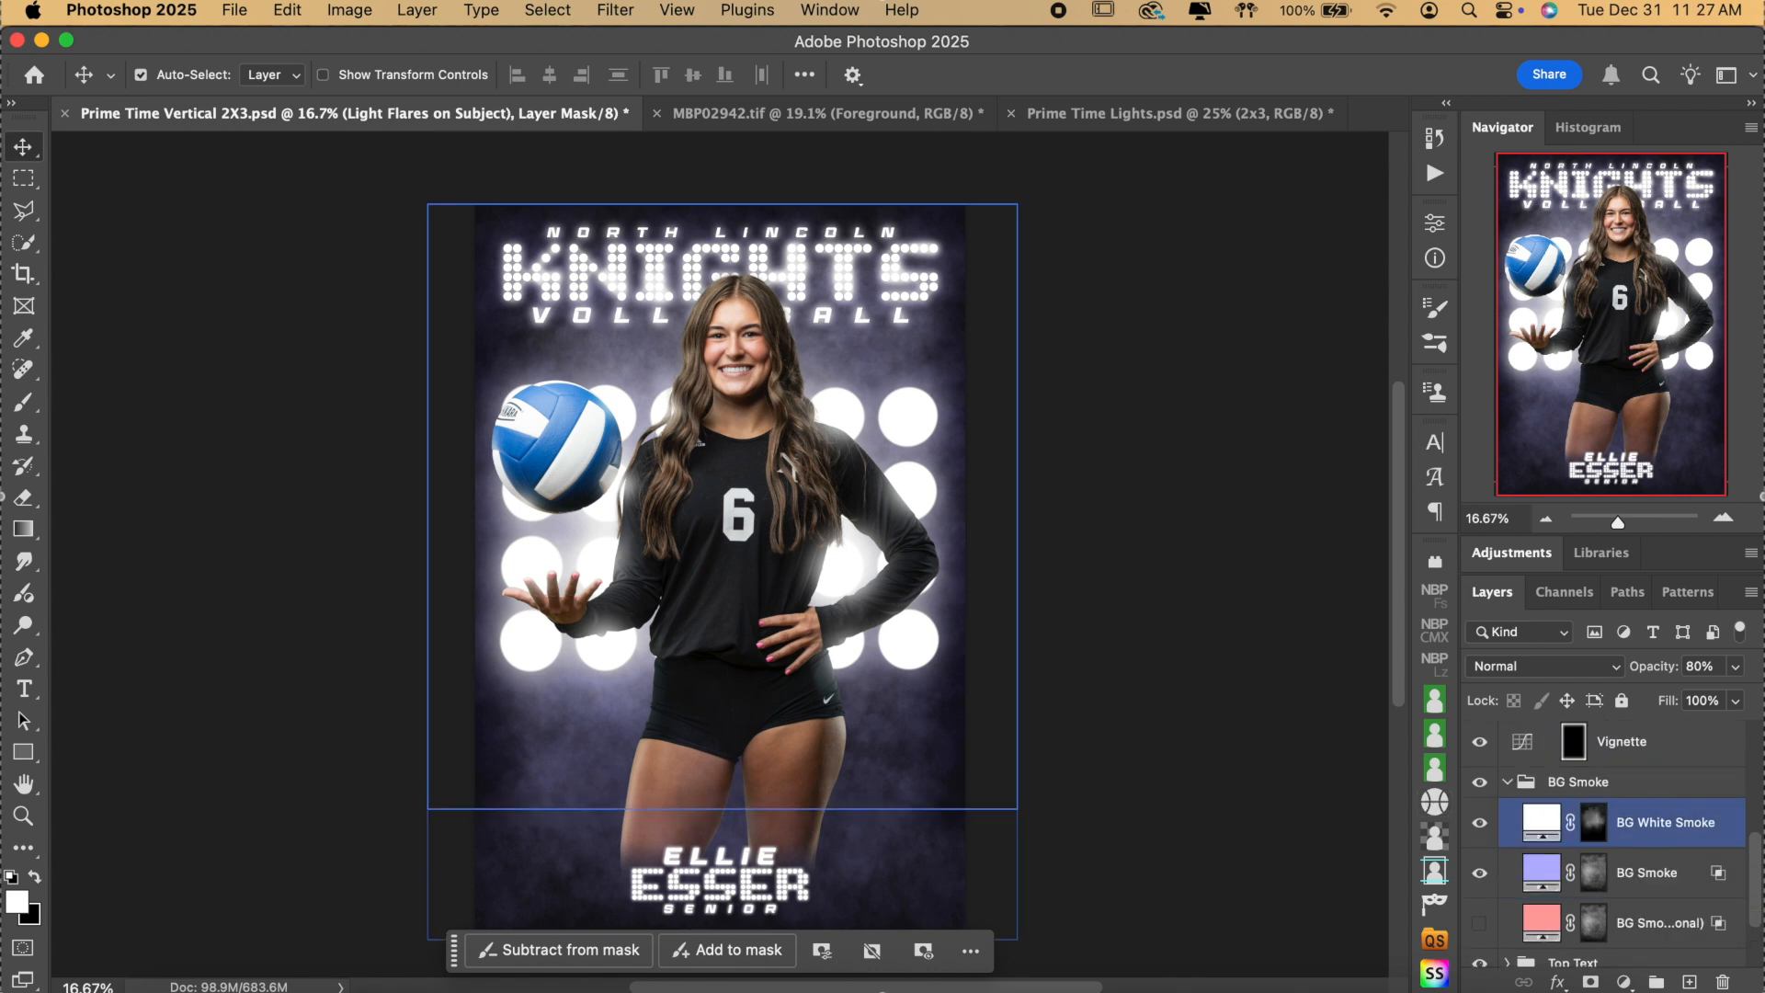
scroll(1663, 808, "down", 1)
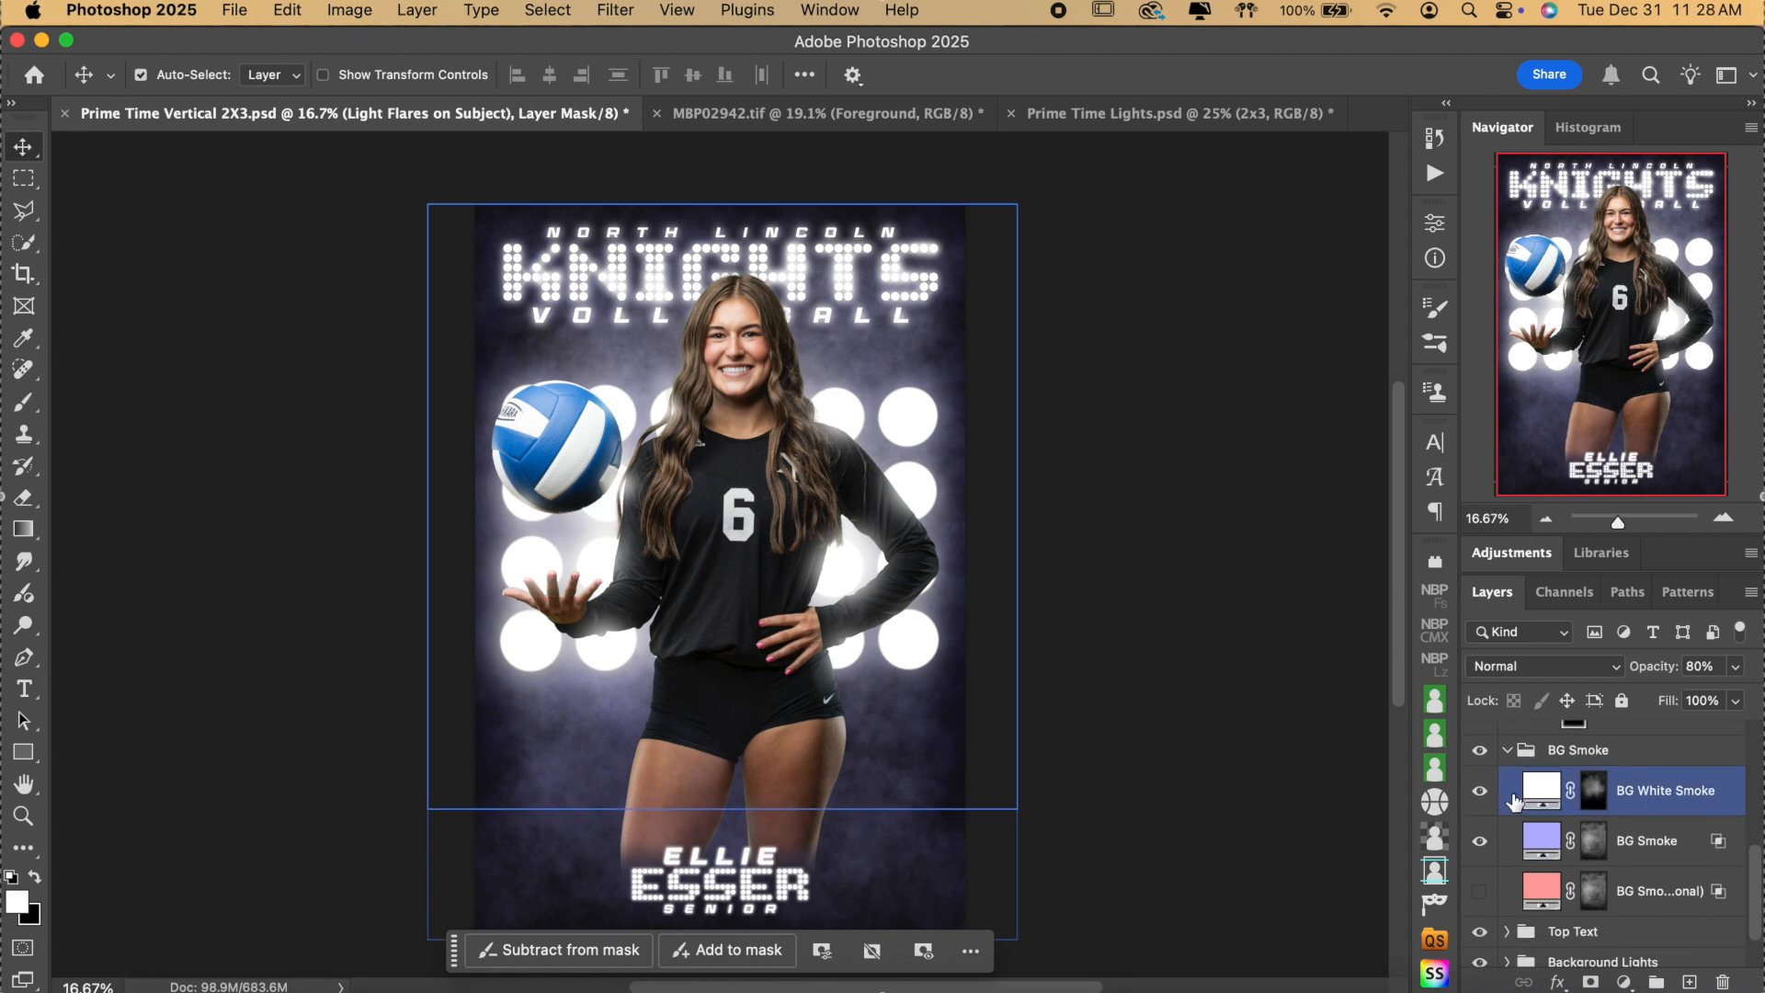
left_click(1480, 796)
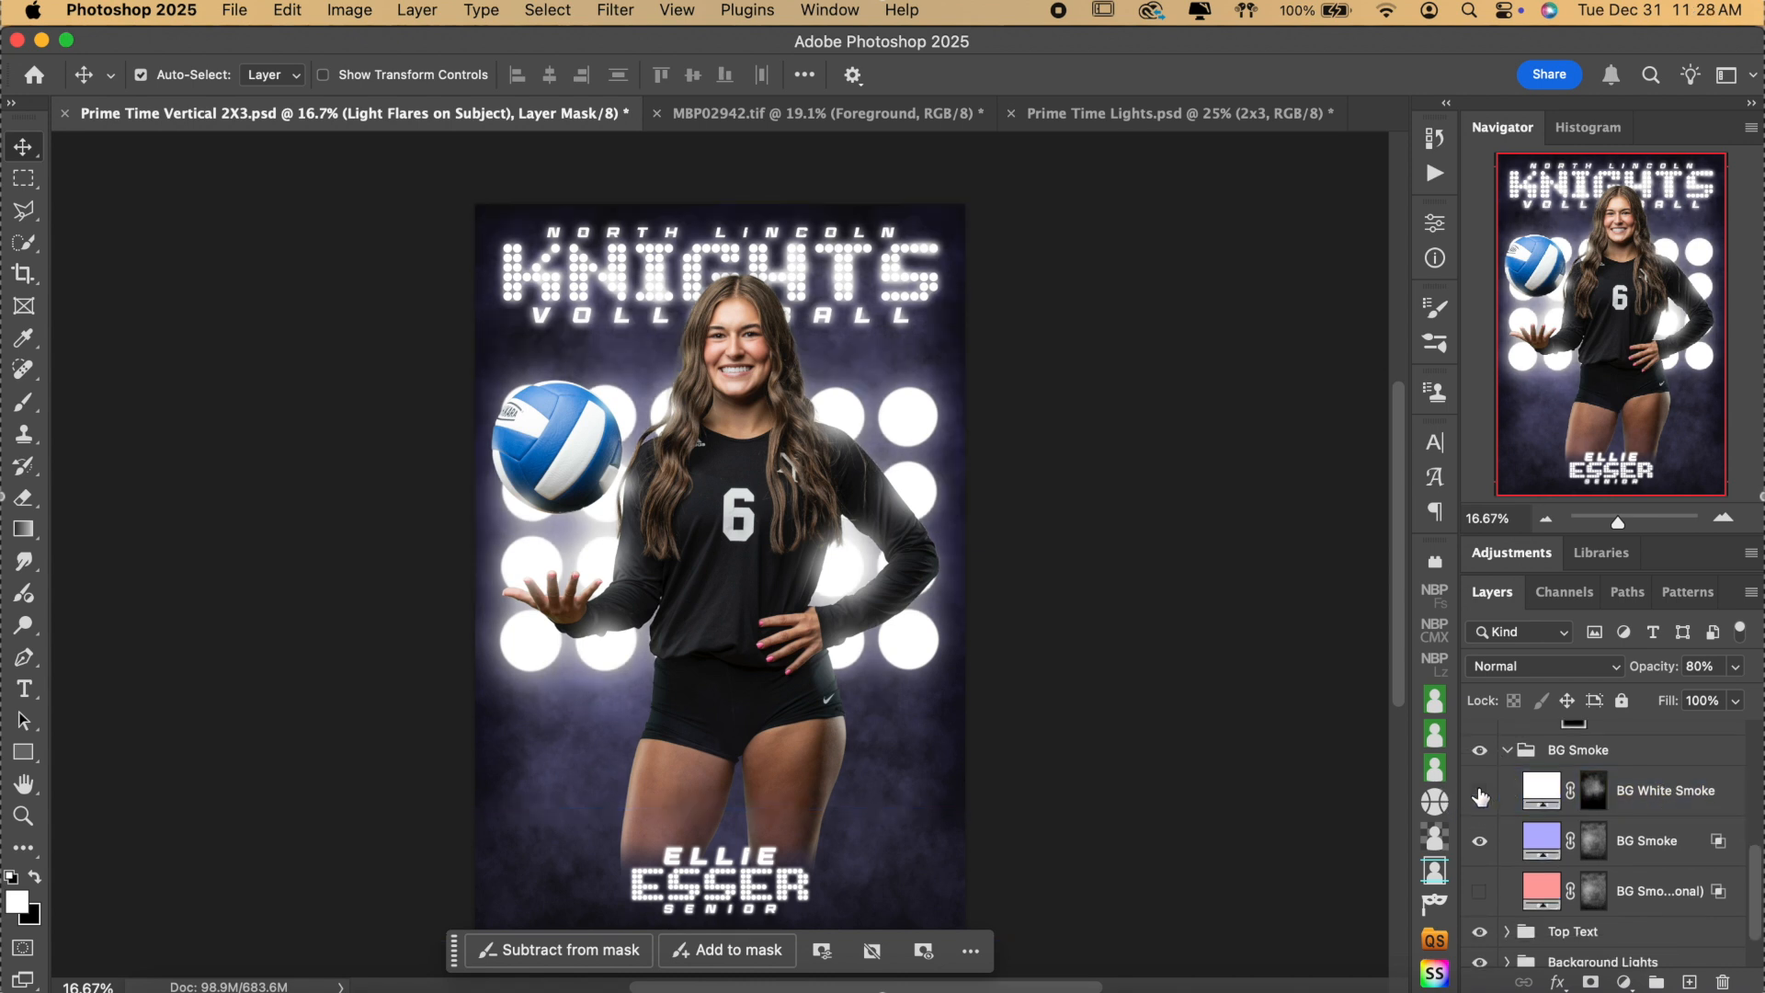
left_click(1479, 796)
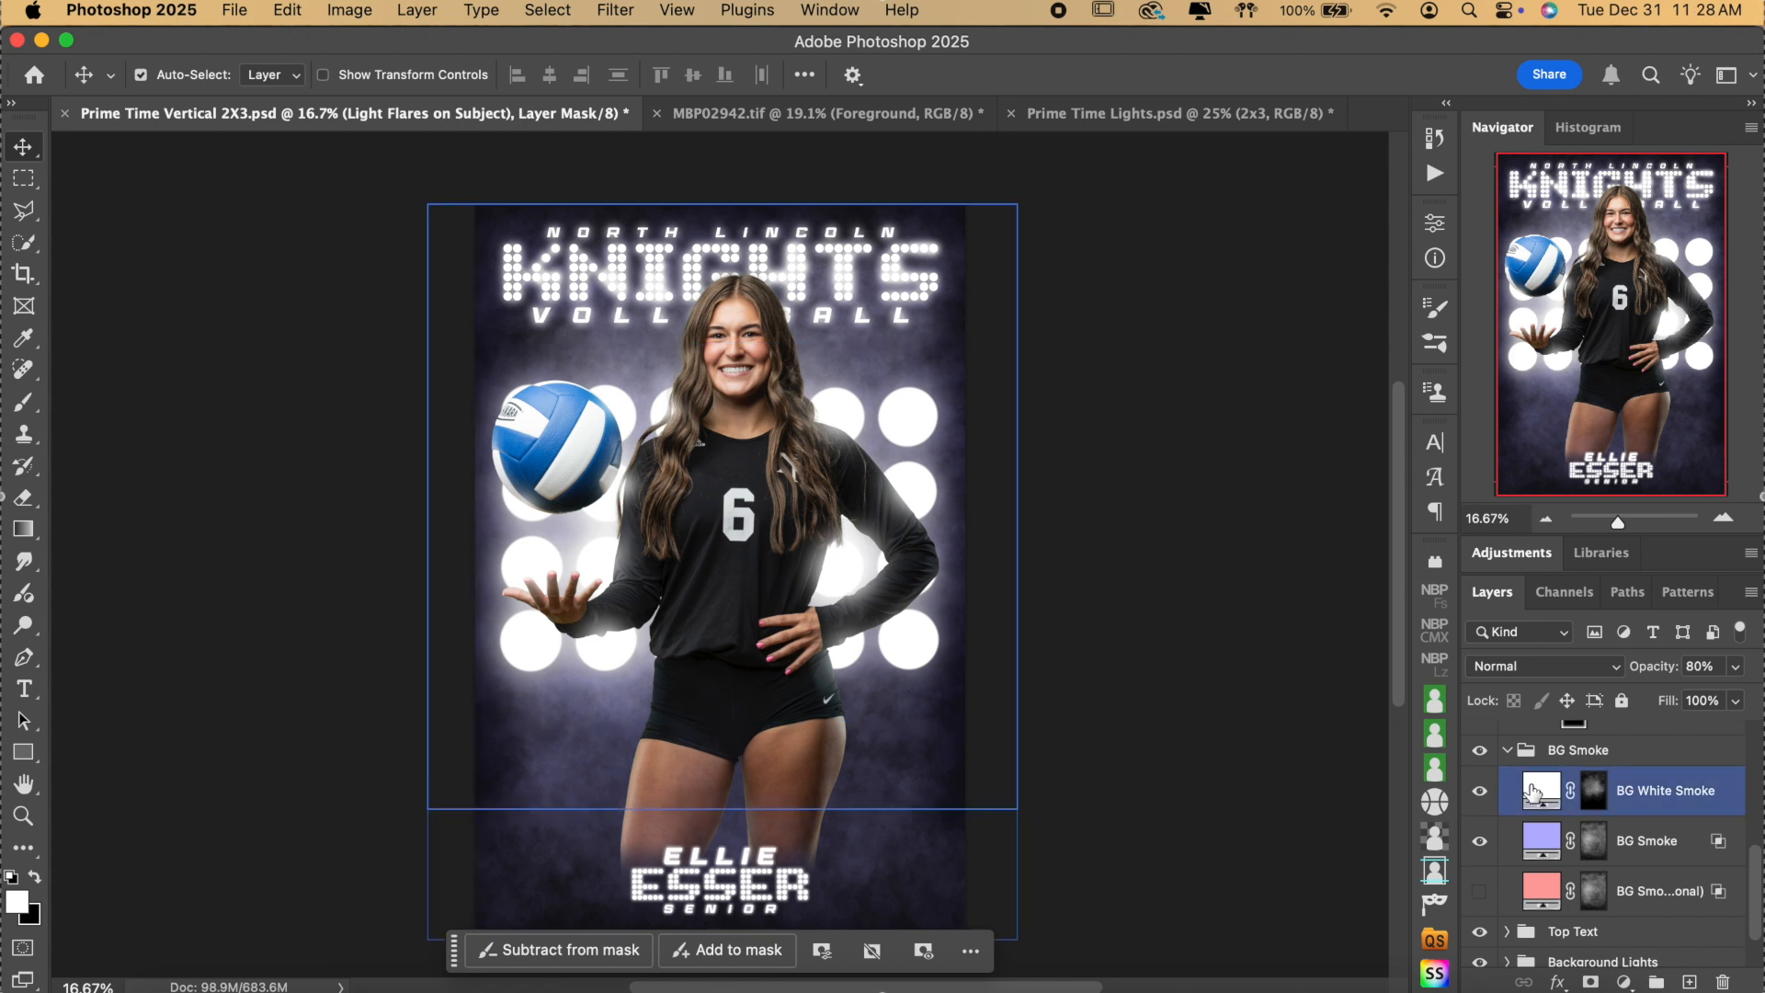
Hide the player and compare the background with and without BG White Smoke.
scroll(1526, 790, "up", 2)
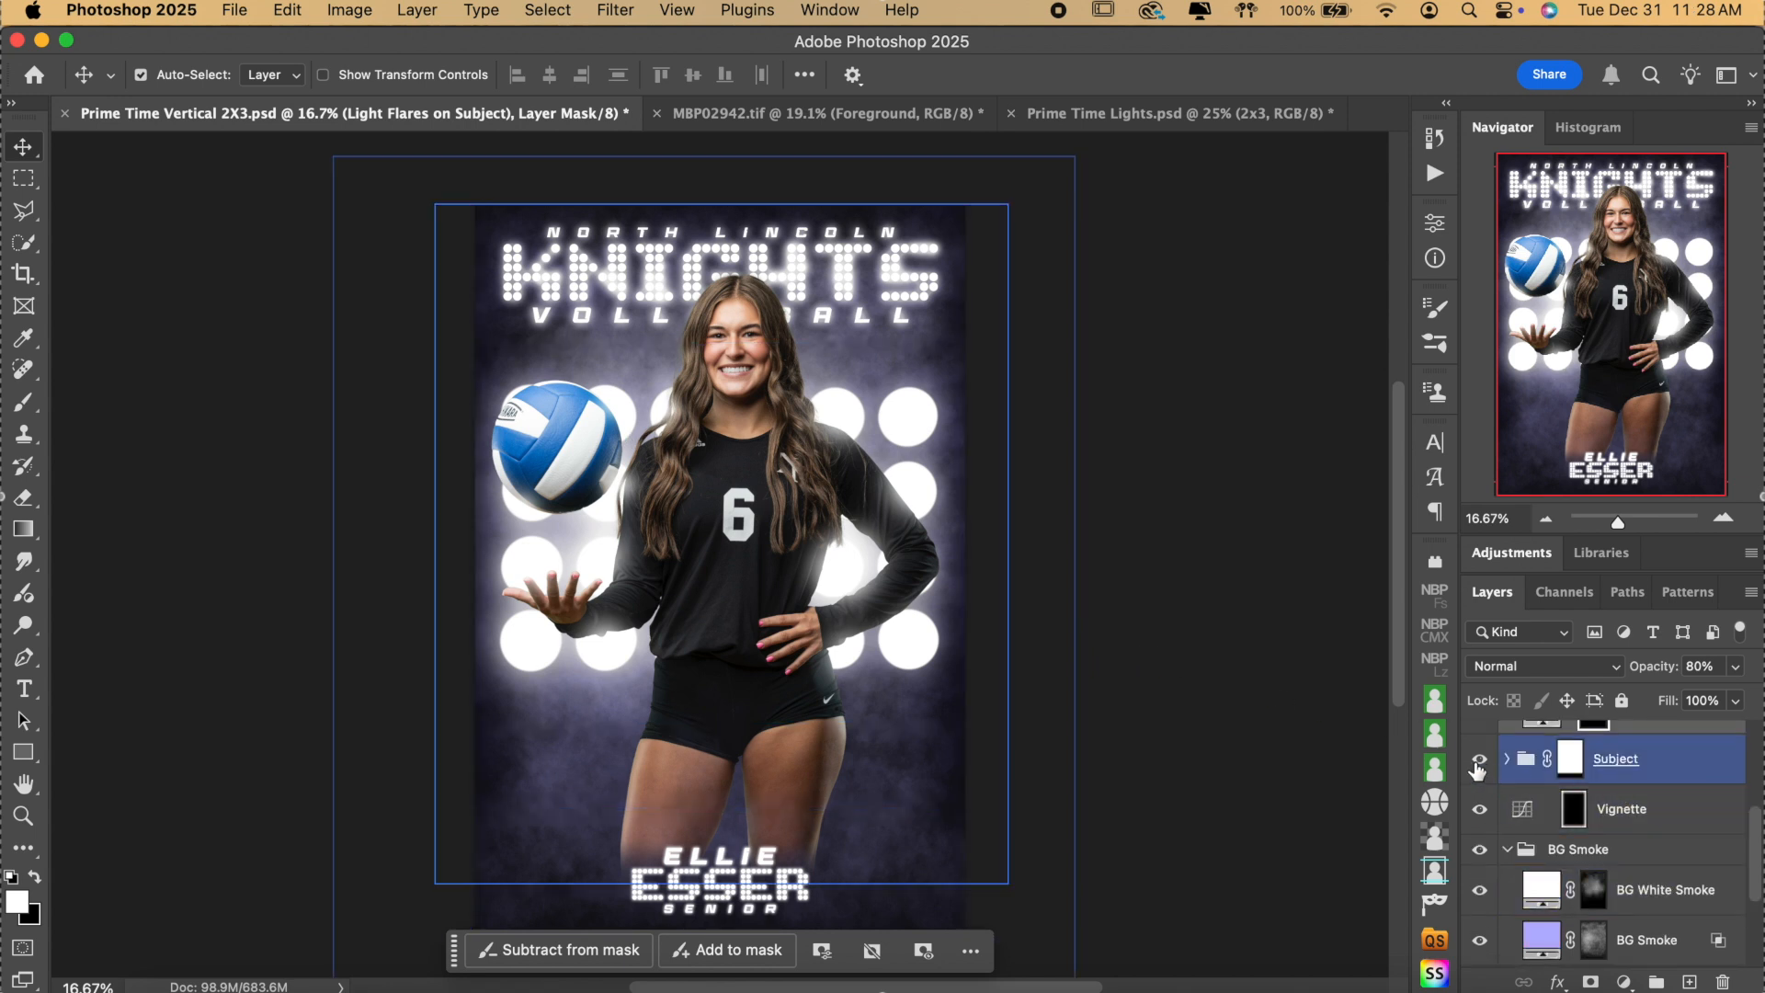
left_click(1478, 761)
left_click(1549, 891)
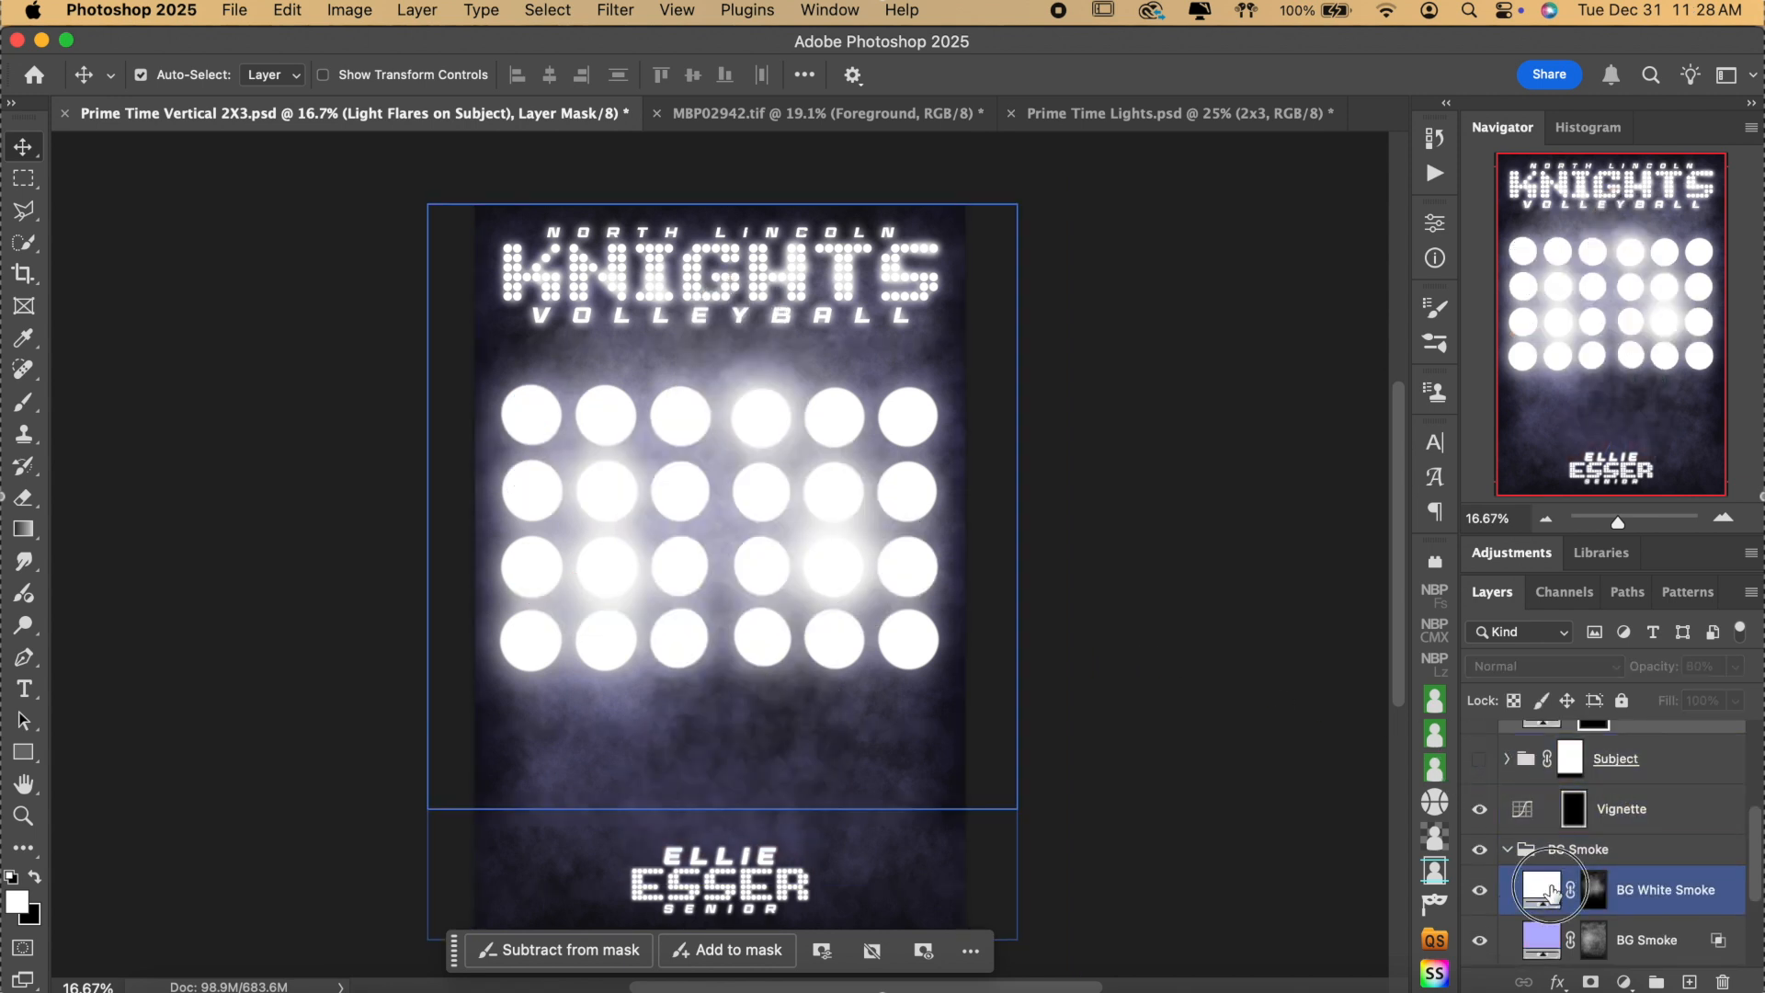
scroll(1562, 882, "down", 1)
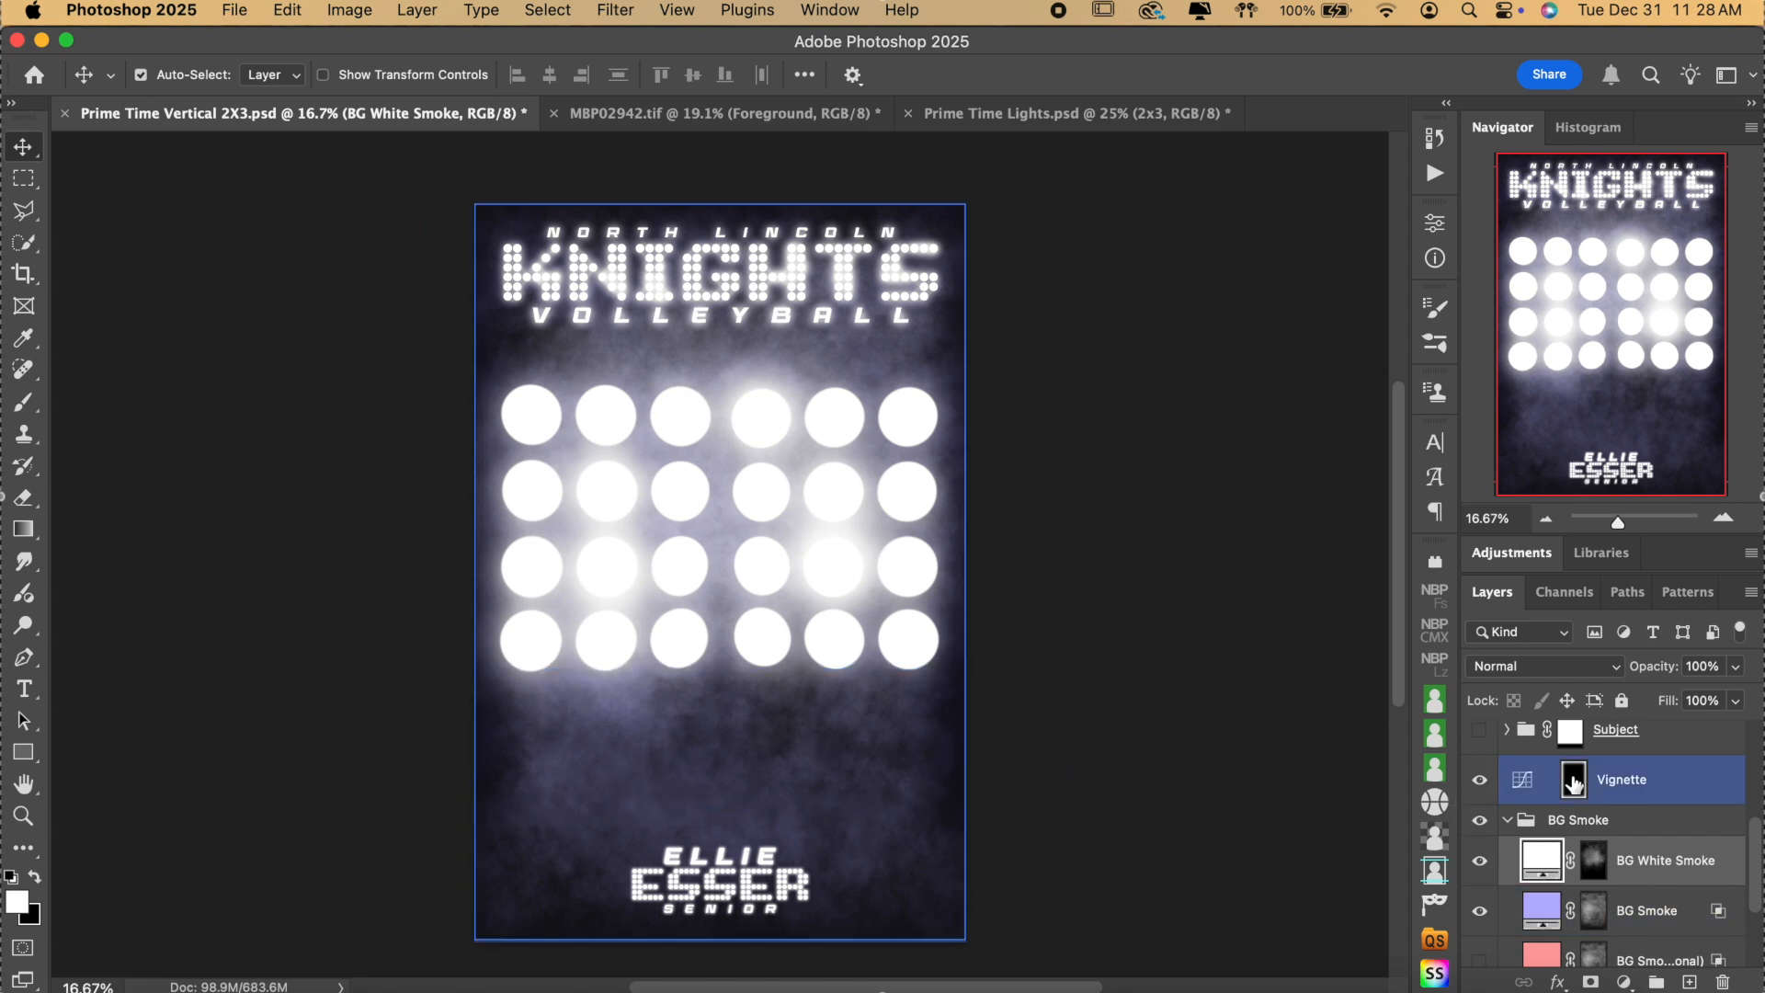
left_click(1480, 861)
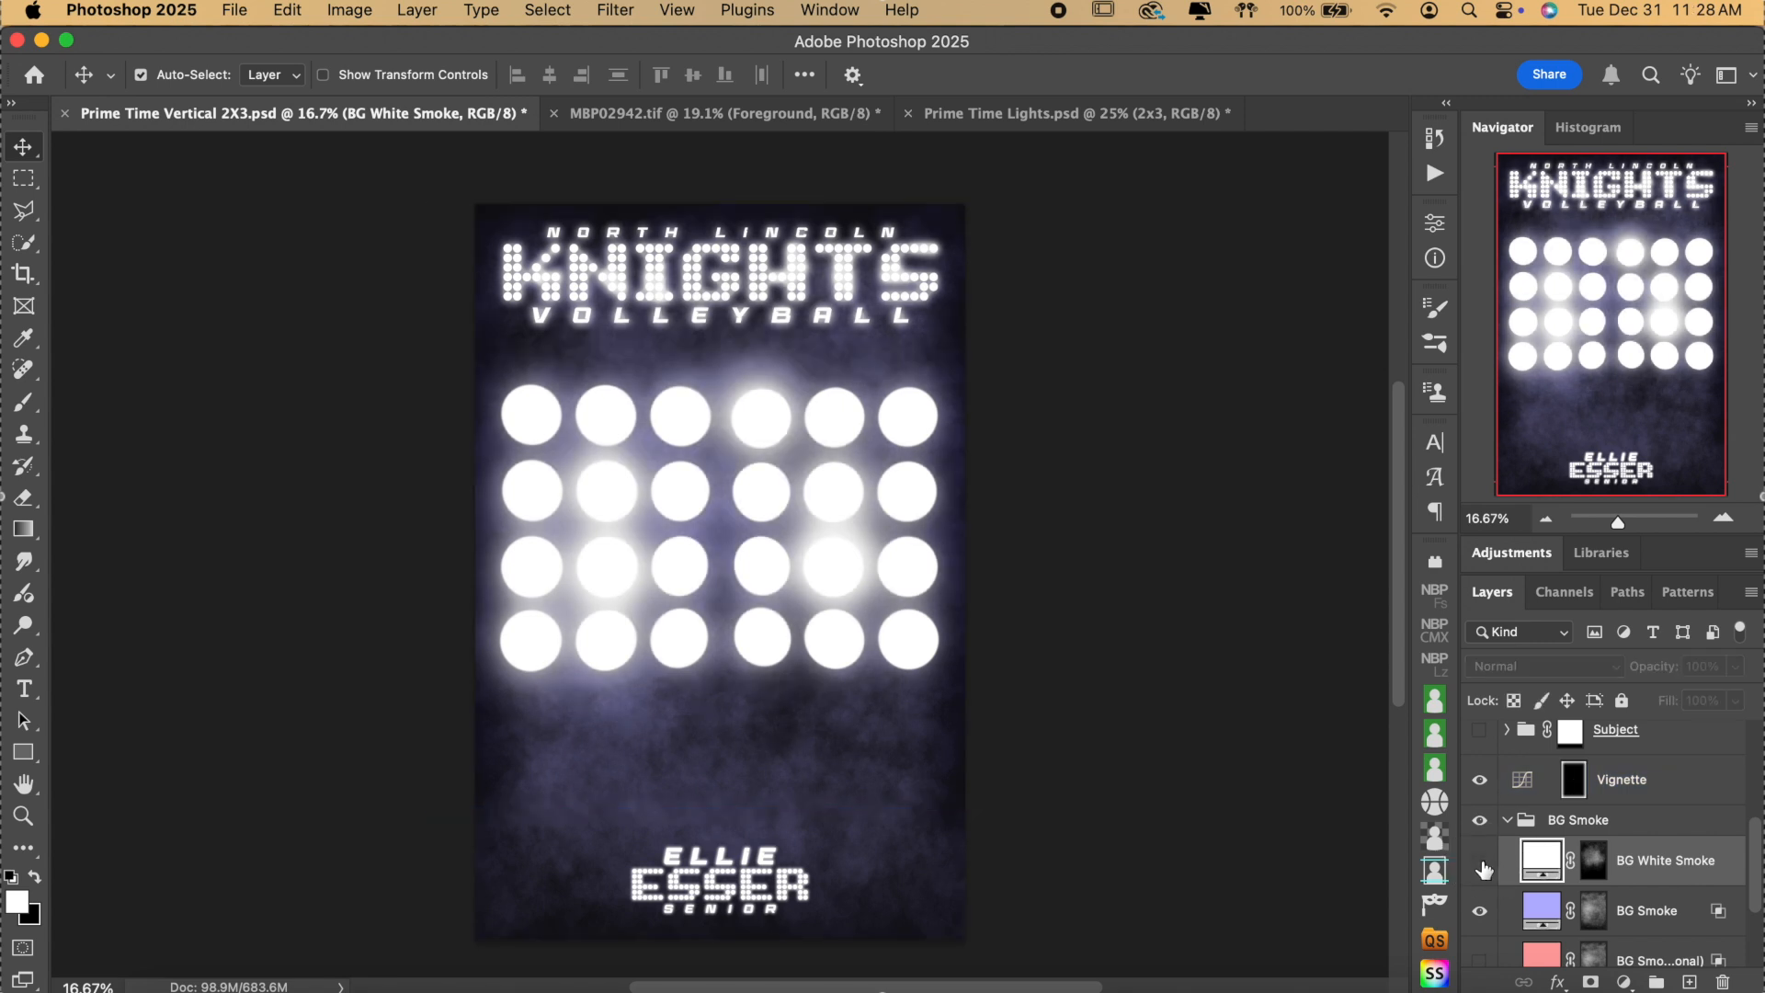
left_click(1480, 861)
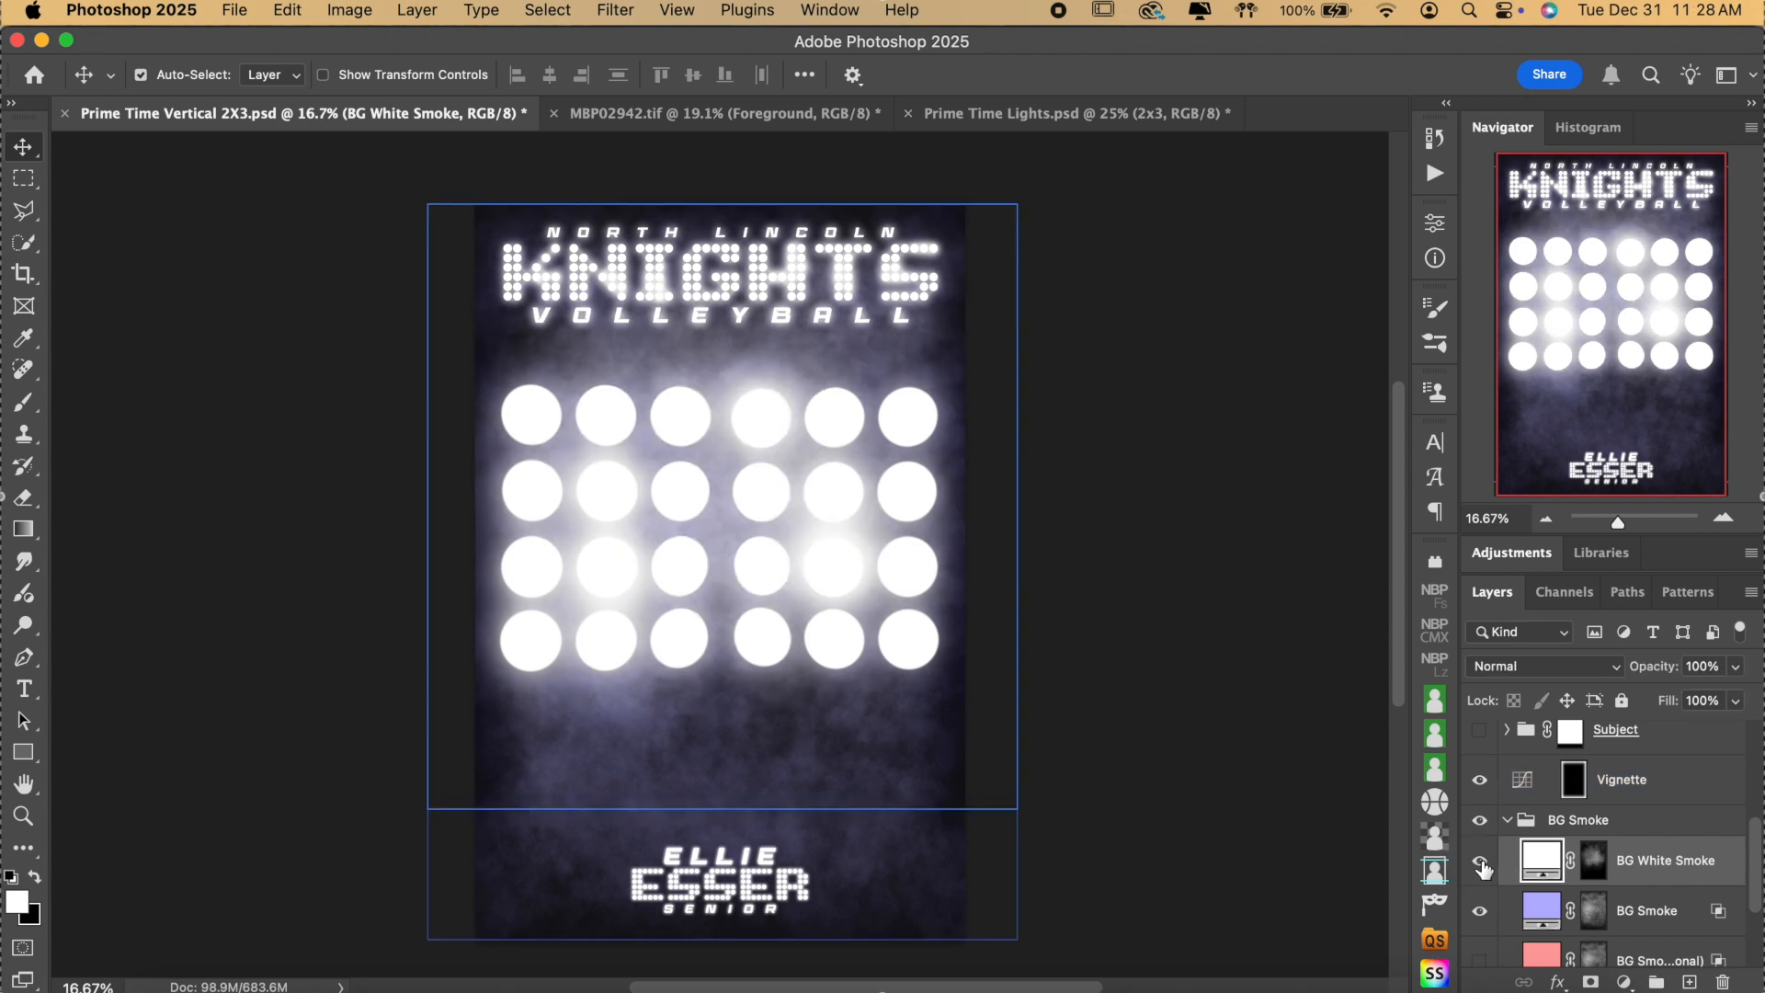
left_click(1479, 861)
left_click(1480, 861)
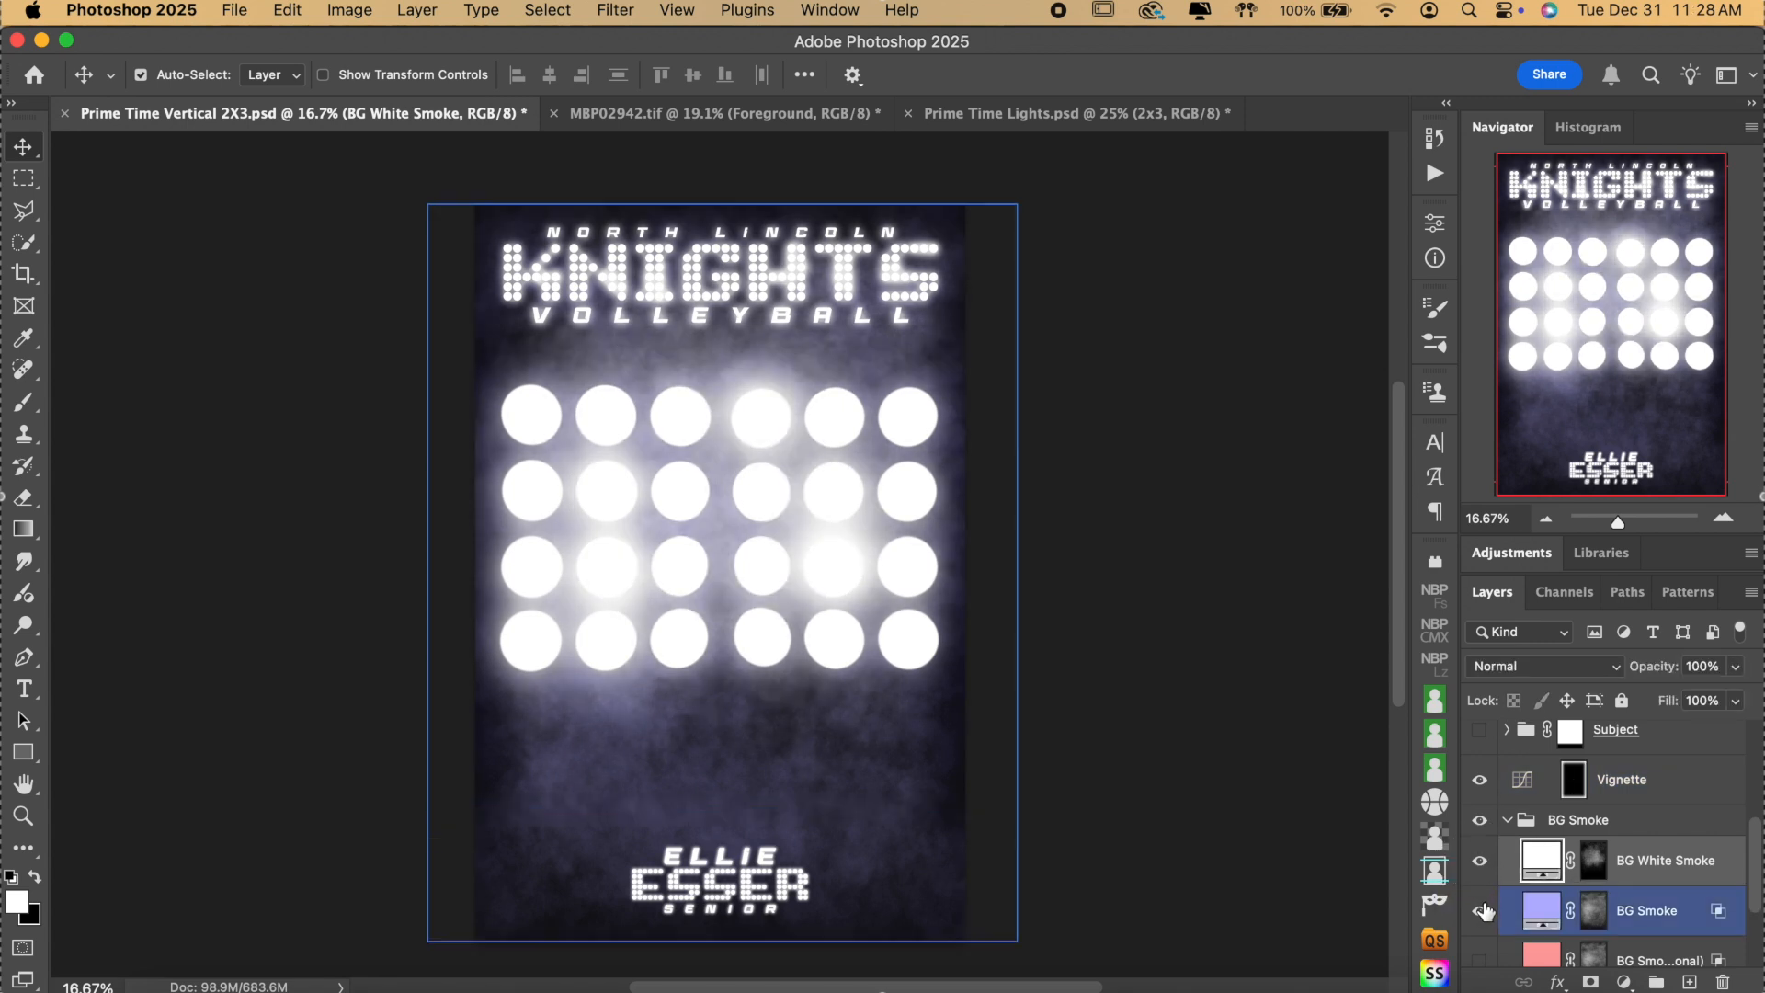
Compare the purple BG Smoke layer on and off, then open its fill colour settings.
left_click(1480, 911)
left_click(1479, 912)
left_click(1480, 912)
left_click(1479, 912)
scroll(1051, 617, "down", 2)
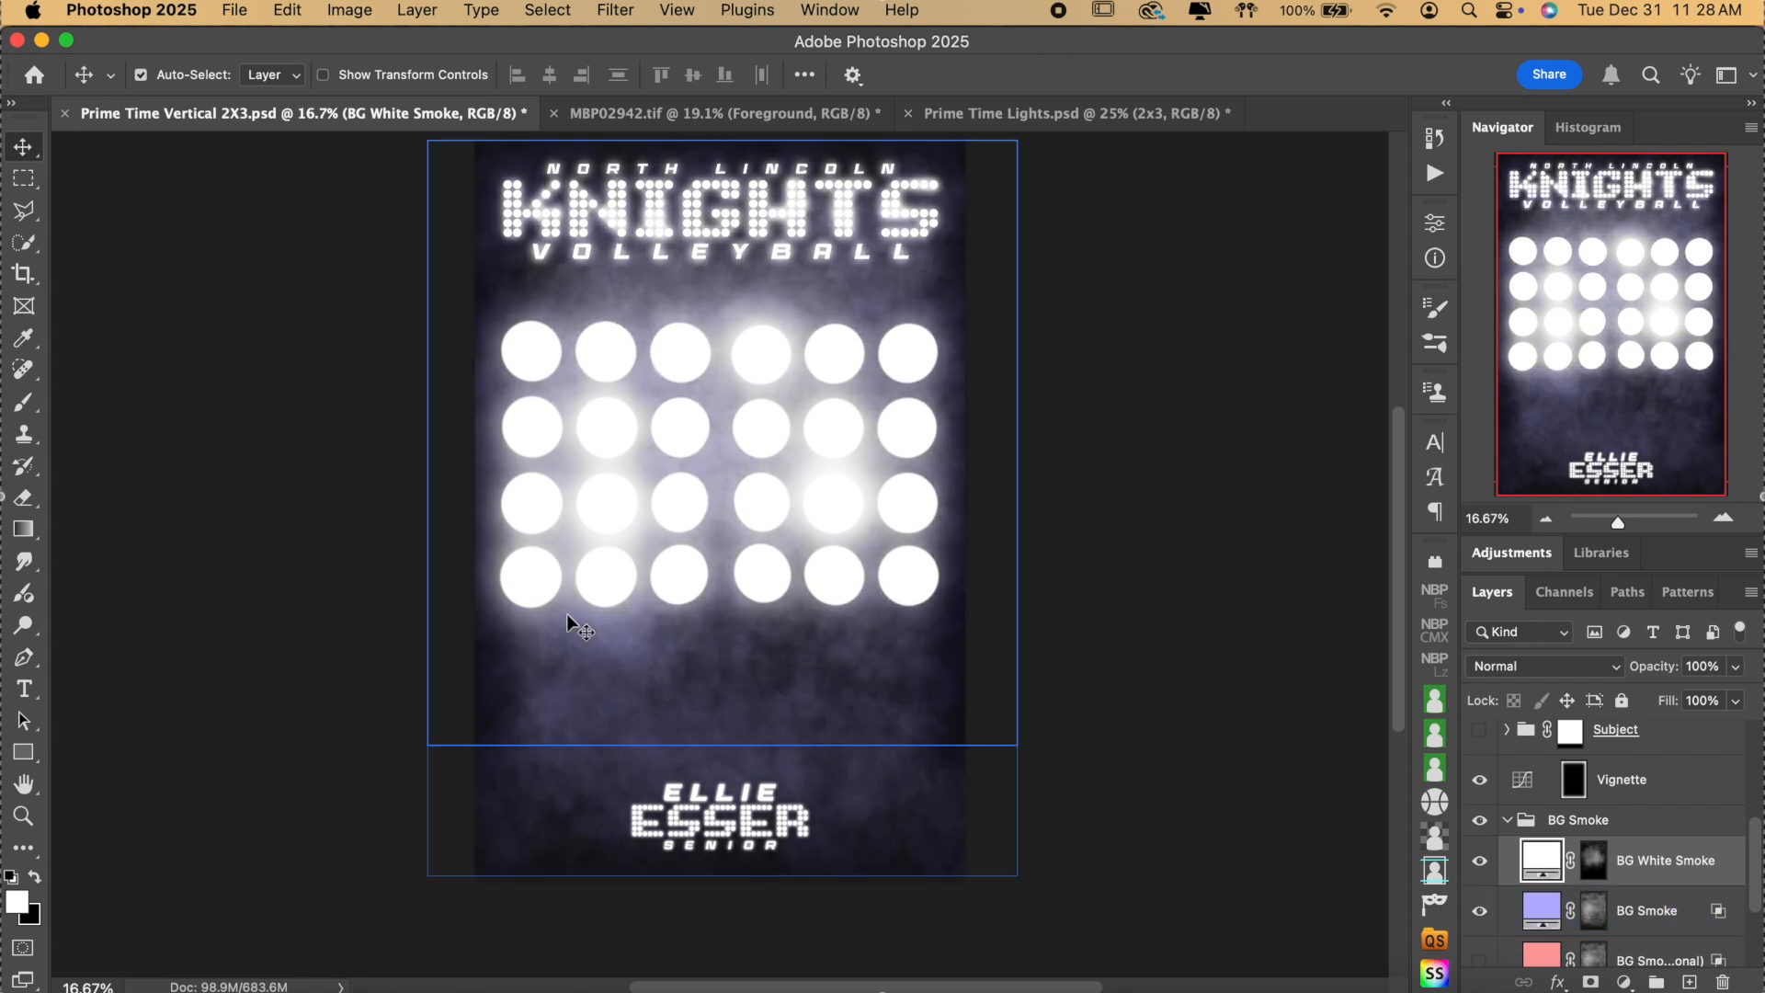
double_click(1542, 910)
Try blue and red smoke colours, then cancel to keep the blue smoke.
left_click_drag(1229, 374, 1165, 387)
left_click_drag(1116, 317, 1186, 276)
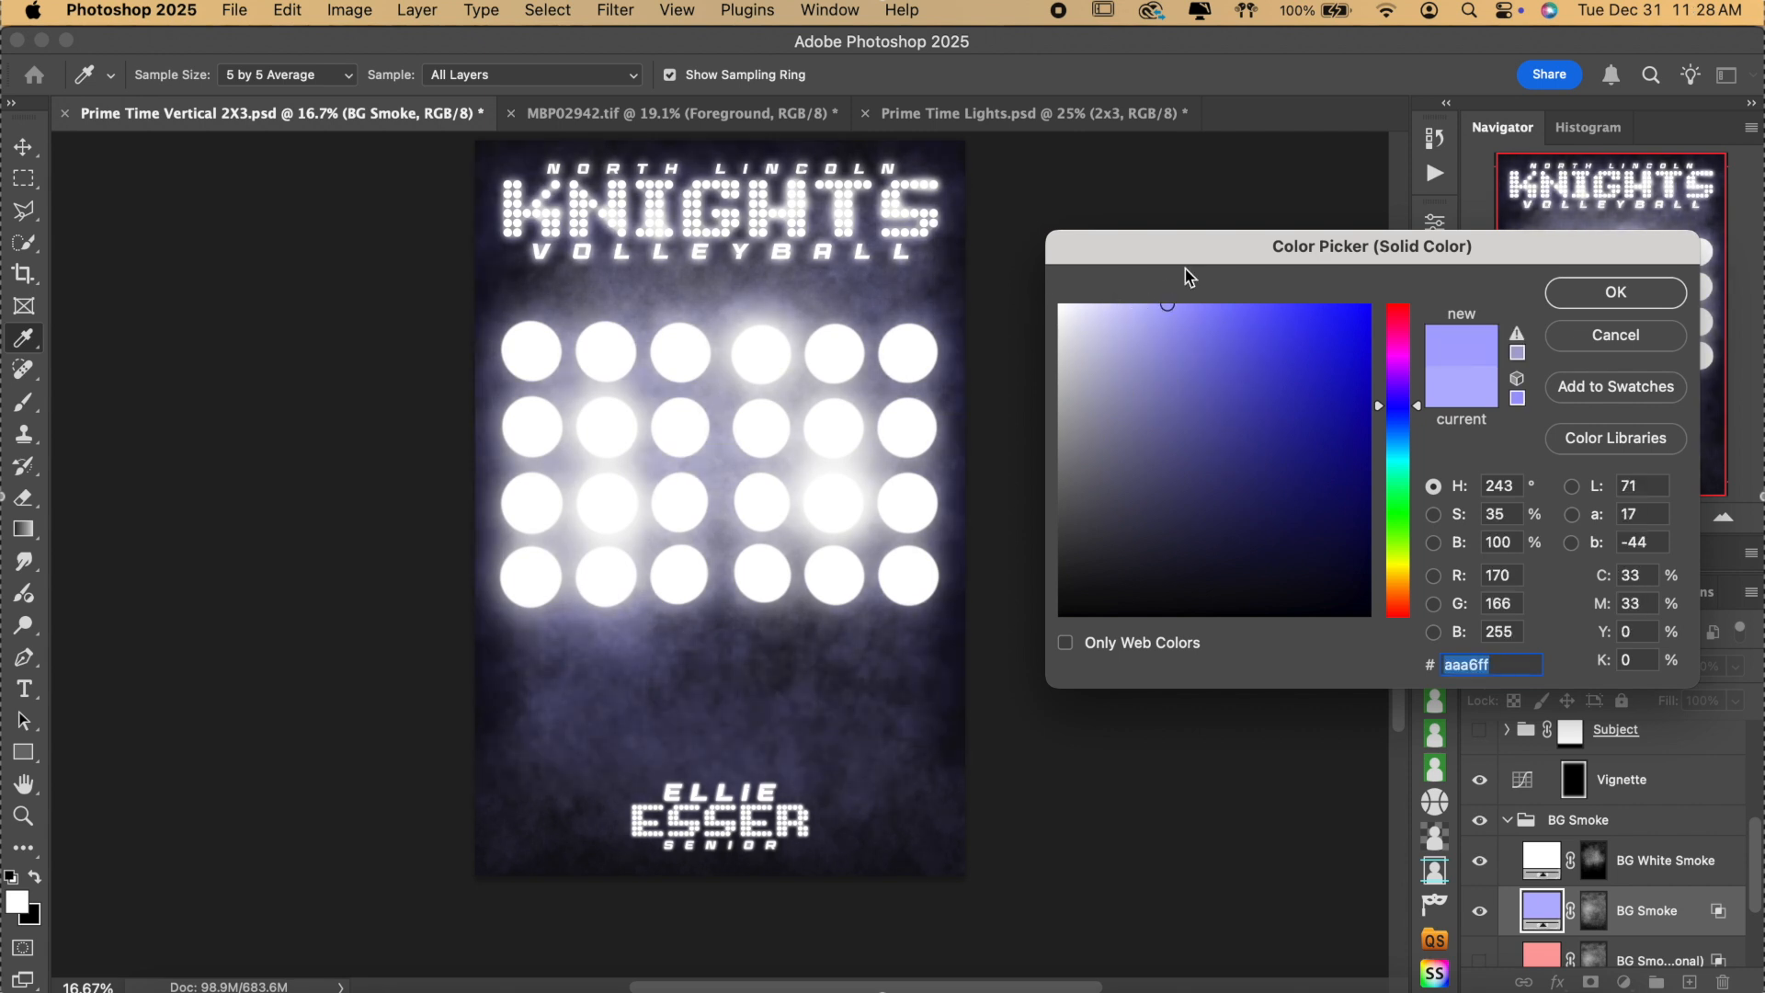
left_click_drag(1411, 323, 1406, 301)
left_click(1200, 304)
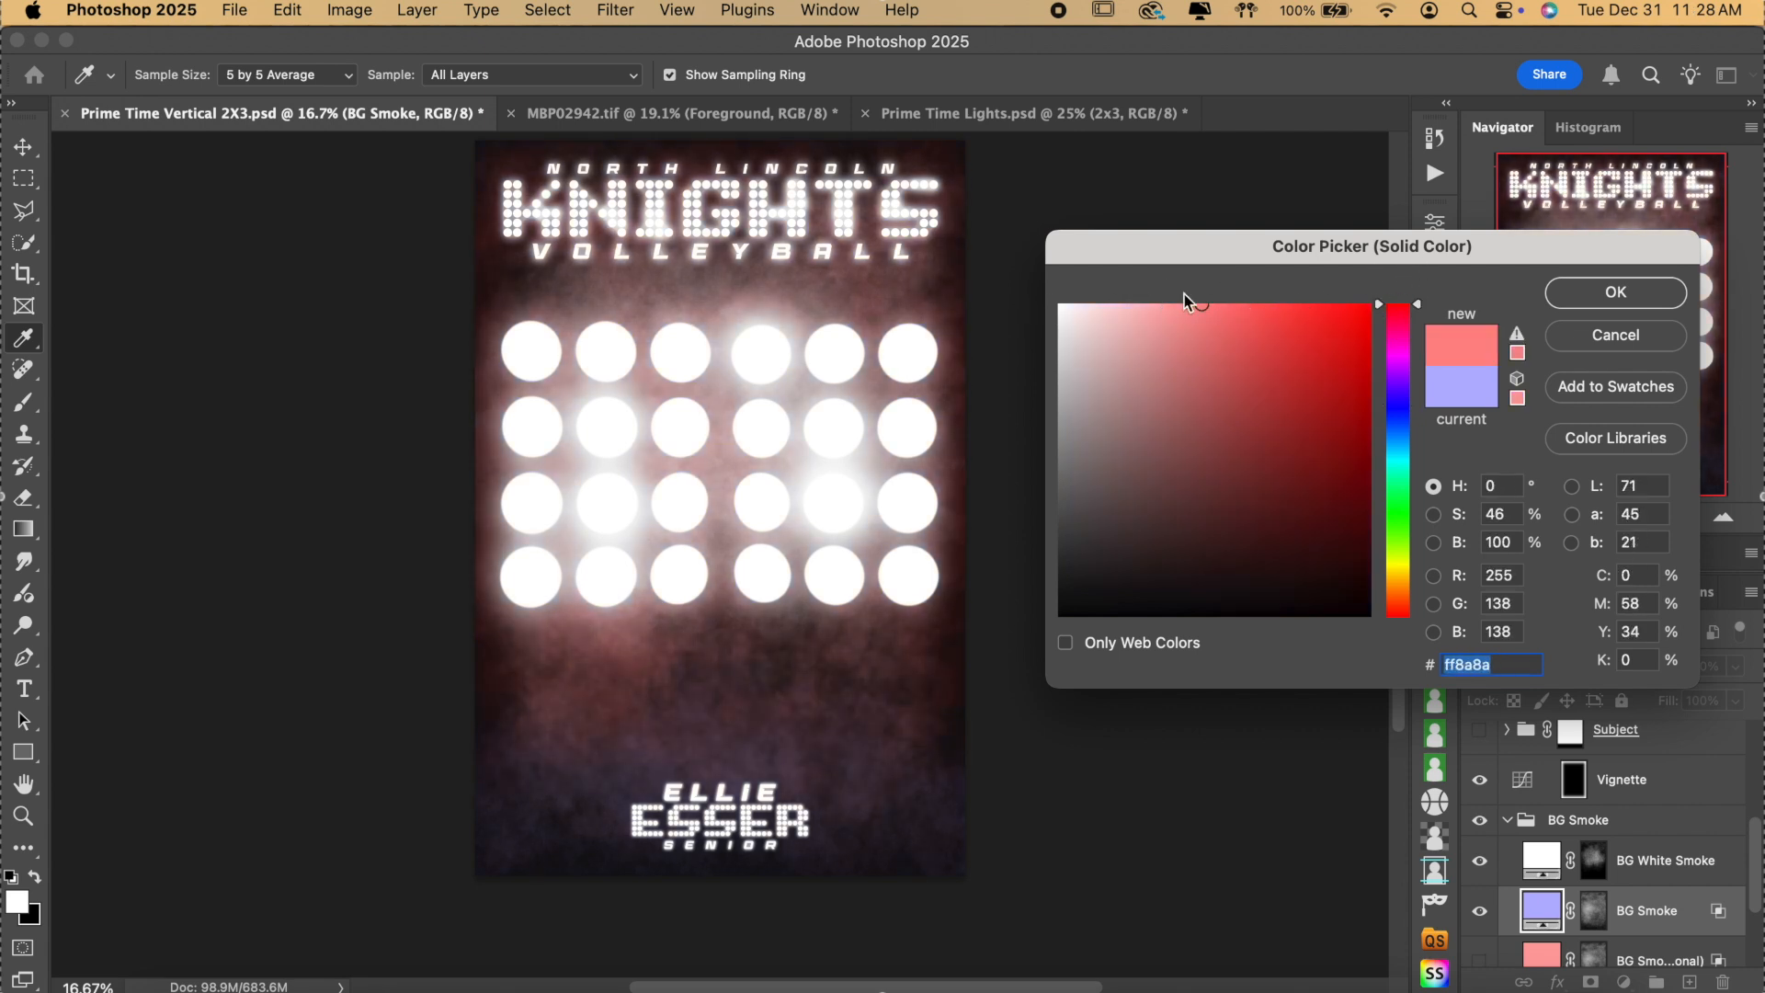
left_click_drag(1152, 323, 1143, 290)
left_click(1606, 336)
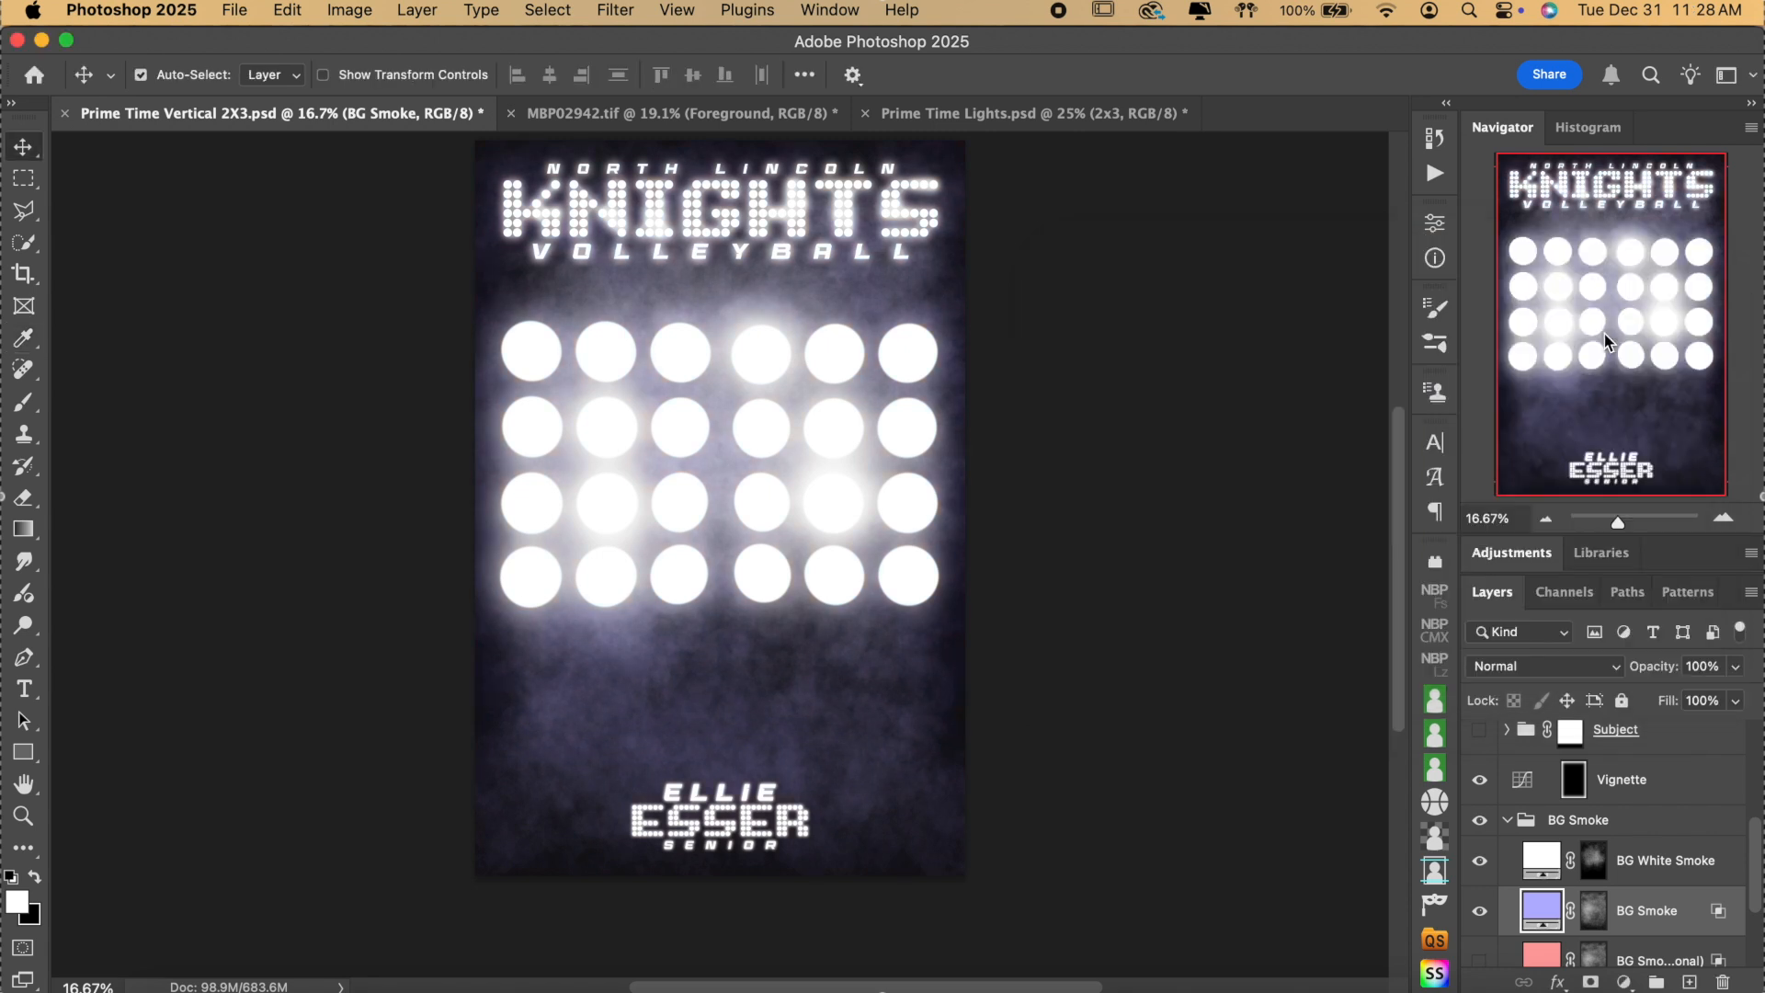
Preview the alternate pink smoke layer, hide it again and collapse BG Smoke.
scroll(1572, 827, "down", 3)
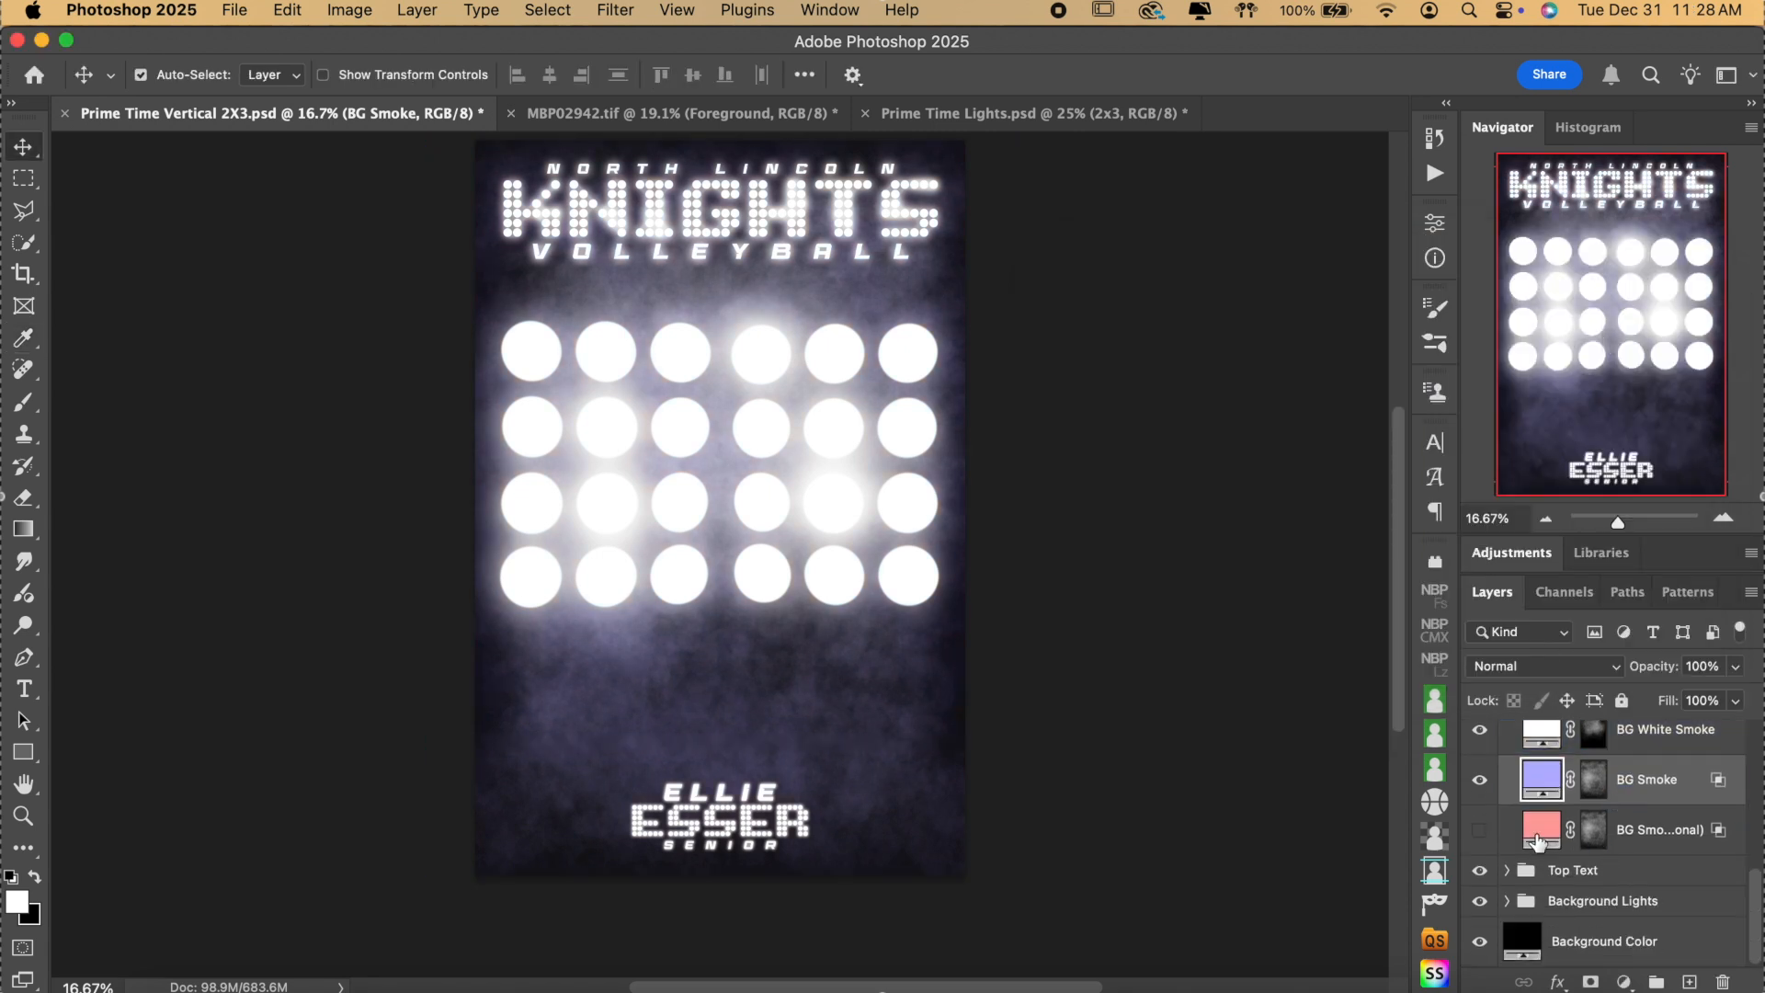
left_click(1479, 835)
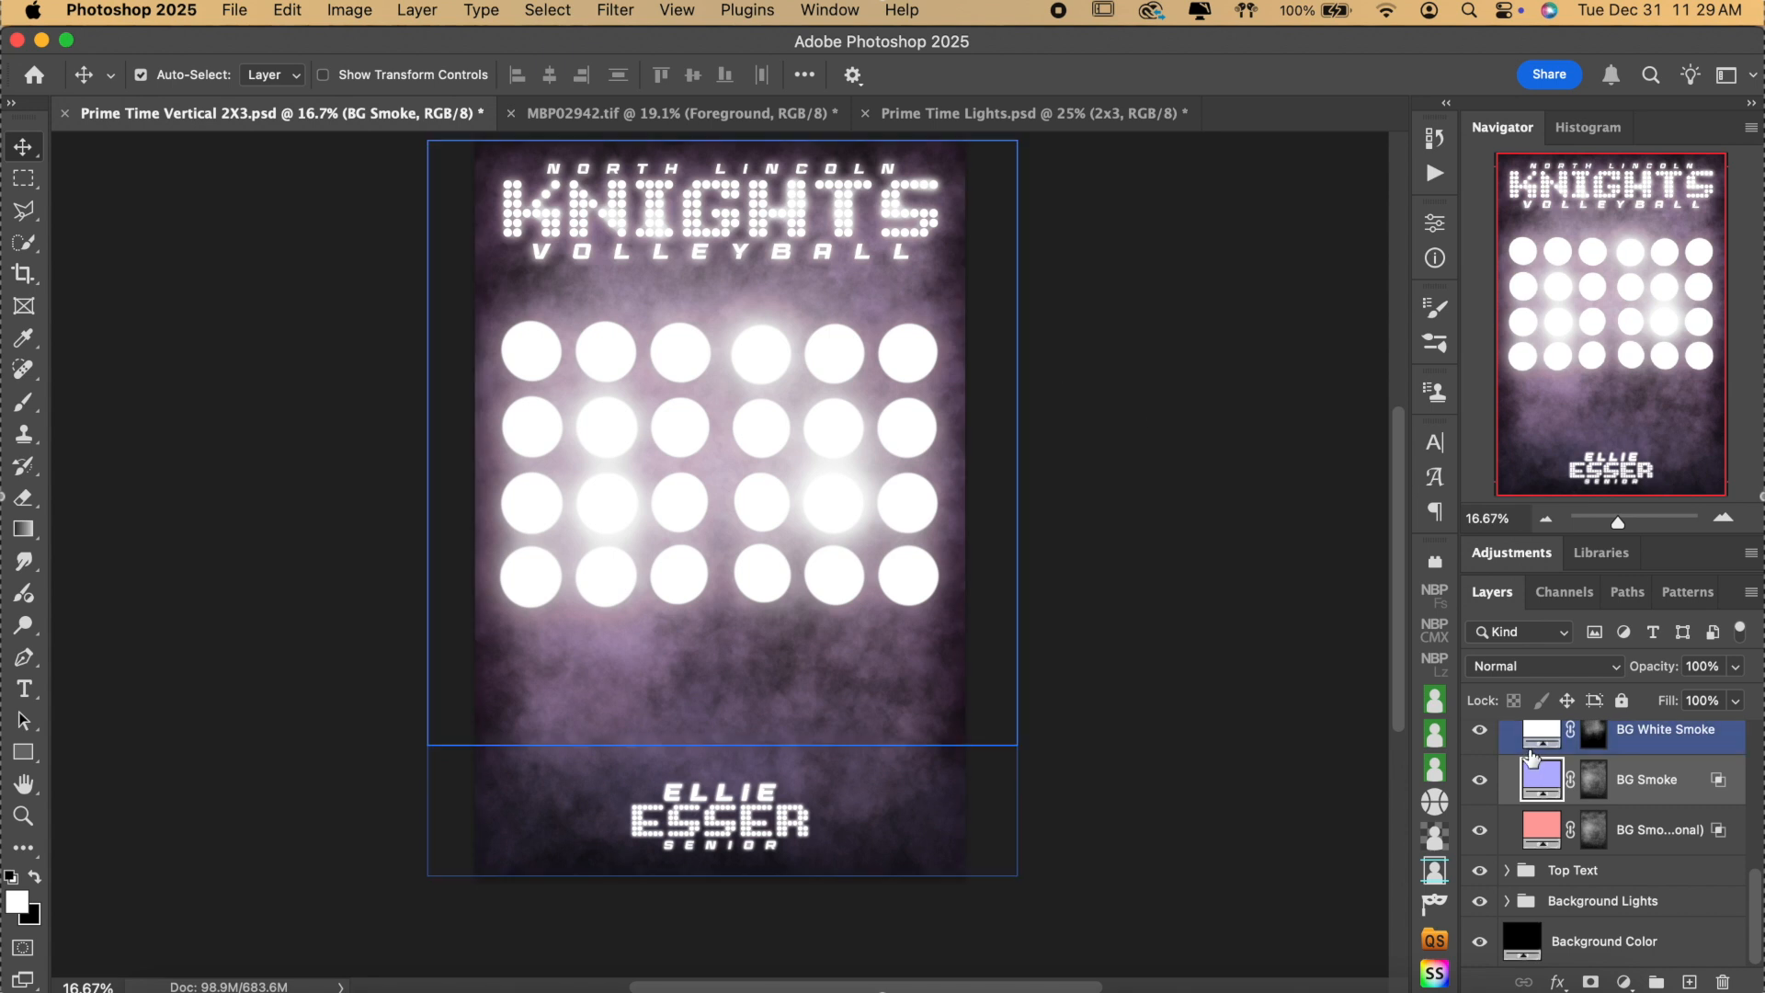
left_click(1479, 831)
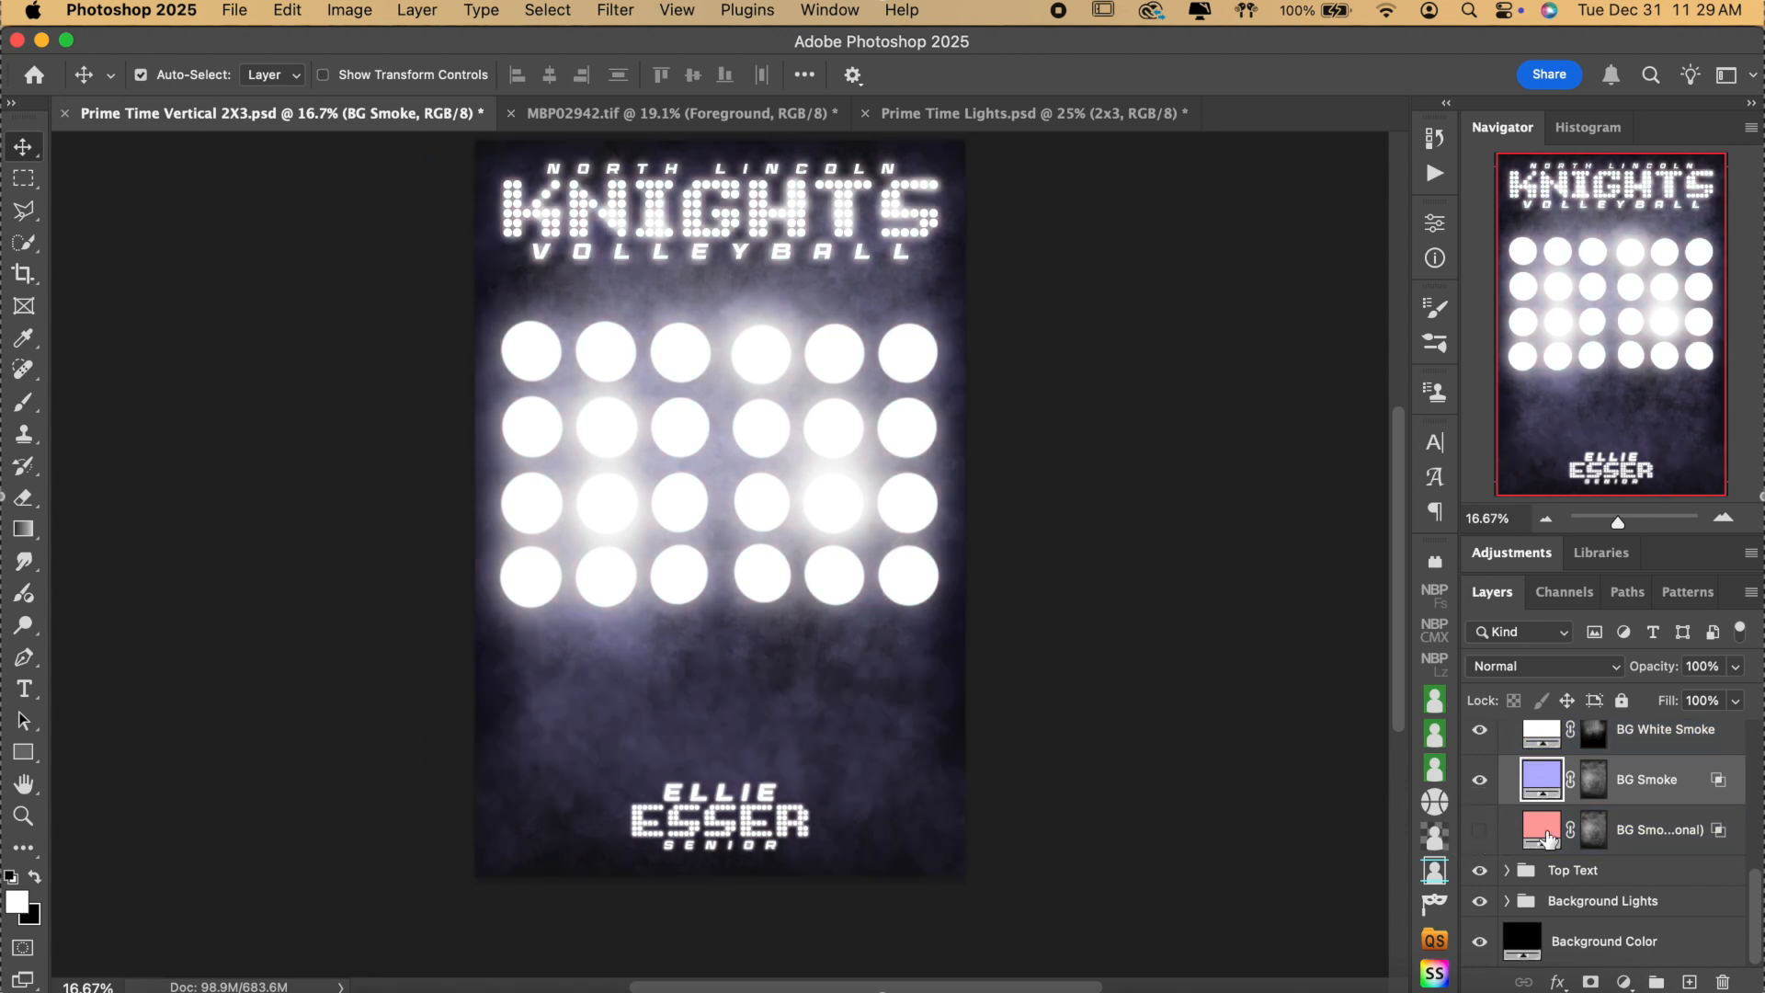
scroll(1614, 839, "up", 3)
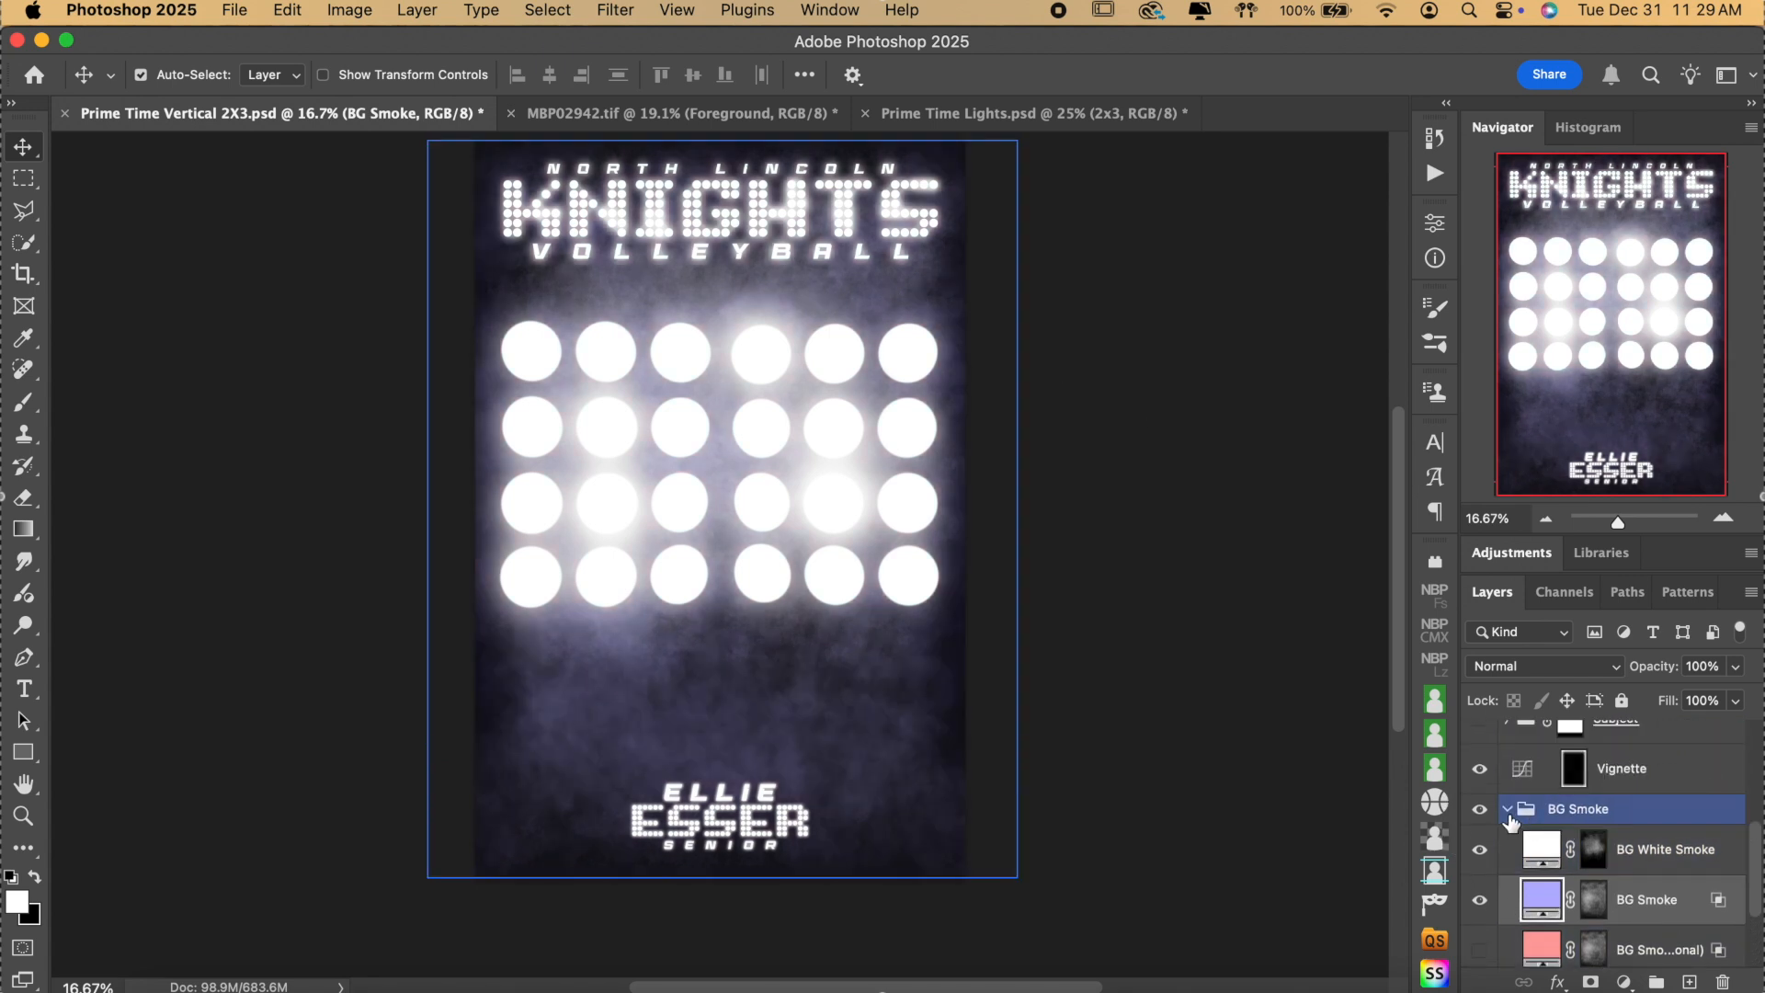
left_click(1509, 812)
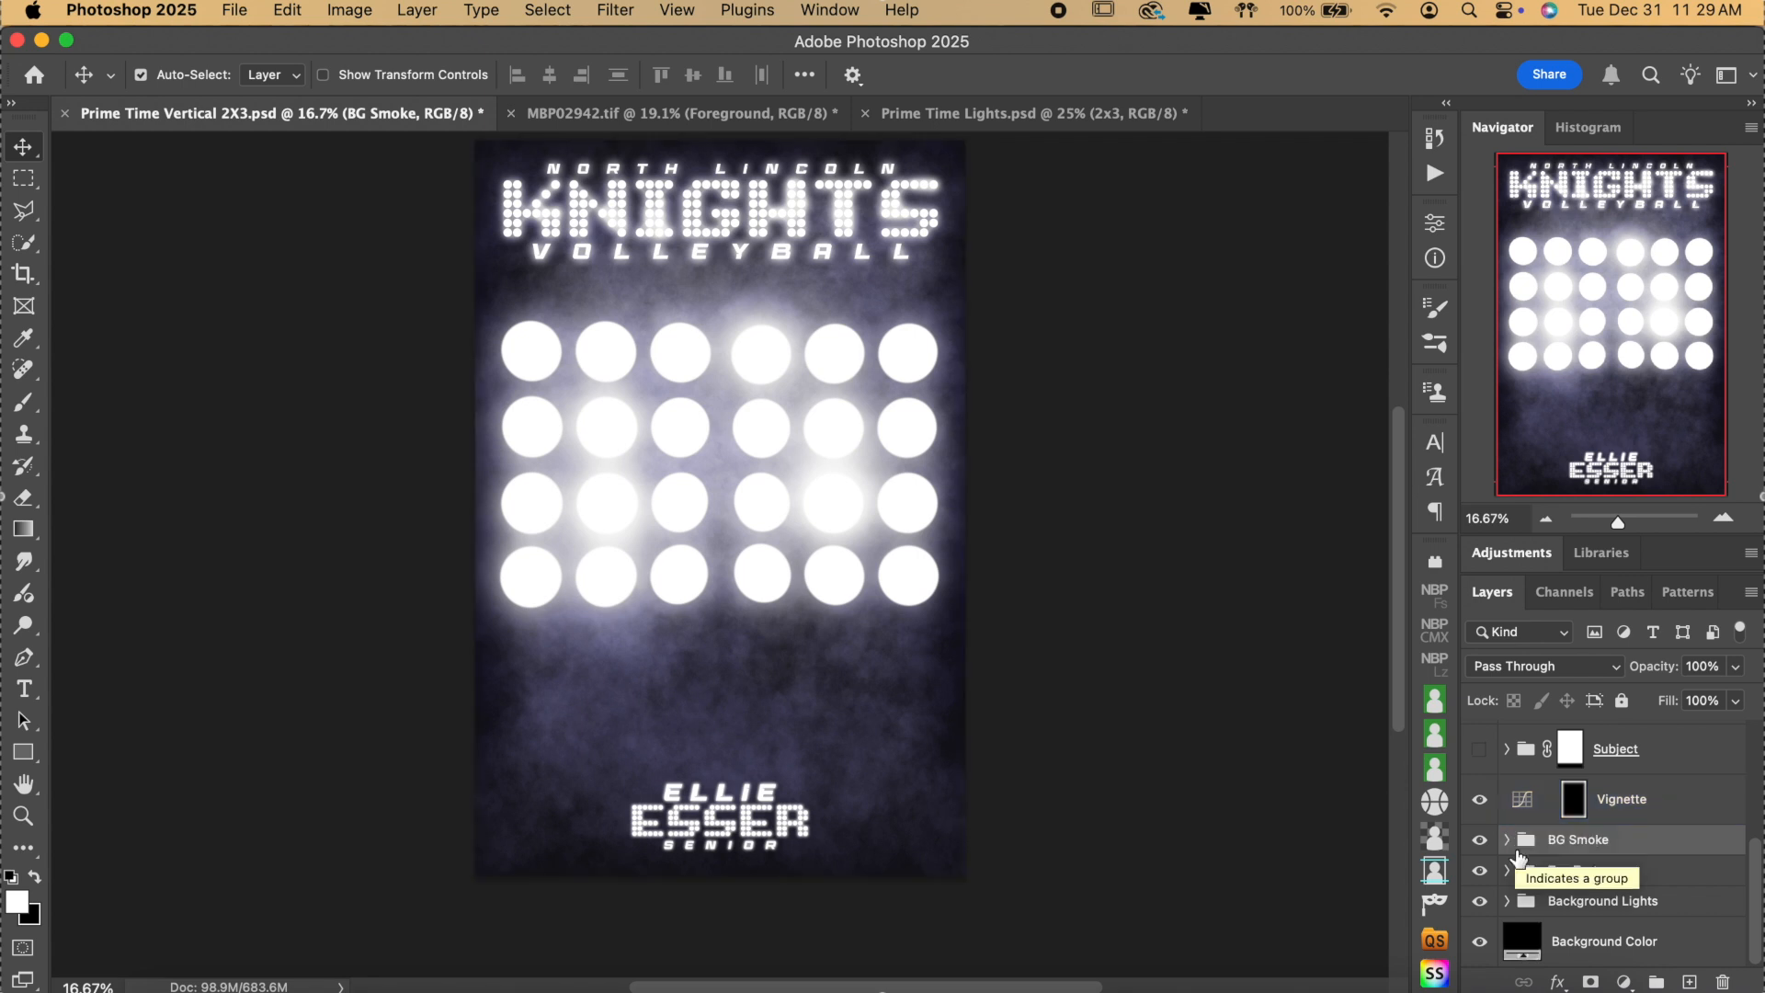
scroll(1225, 714, "up", 3)
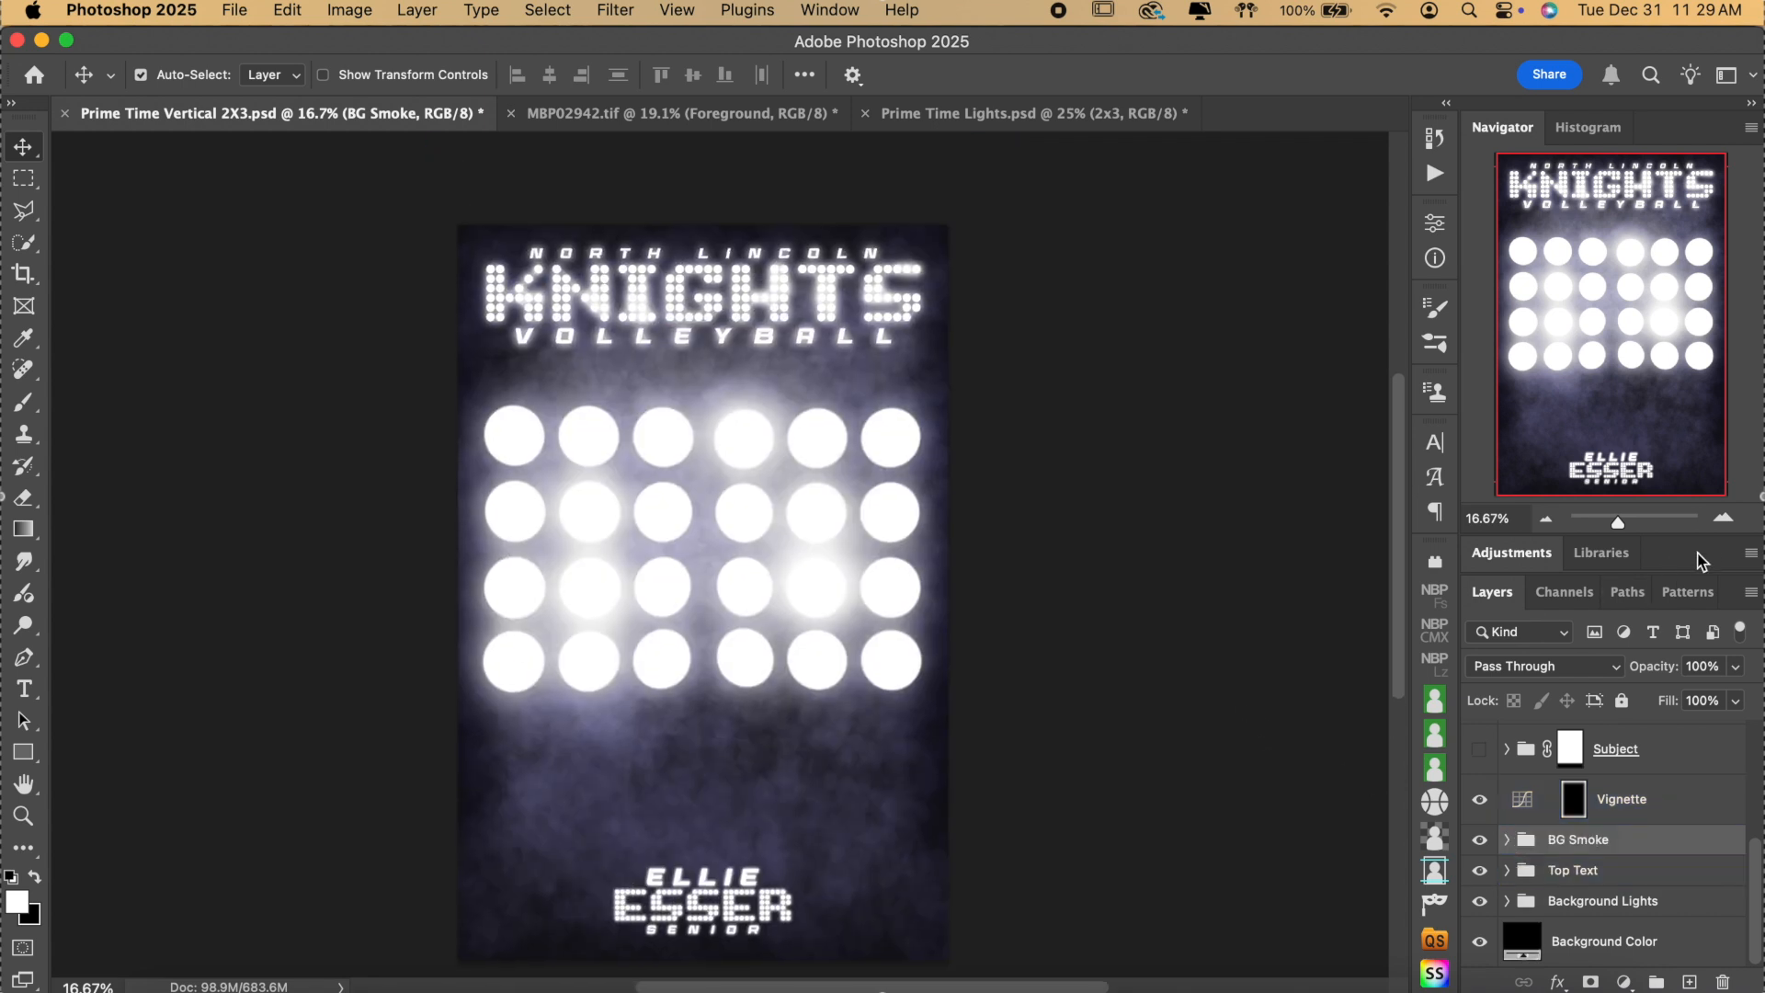
left_click(1722, 516)
scroll(1274, 478, "up", 3)
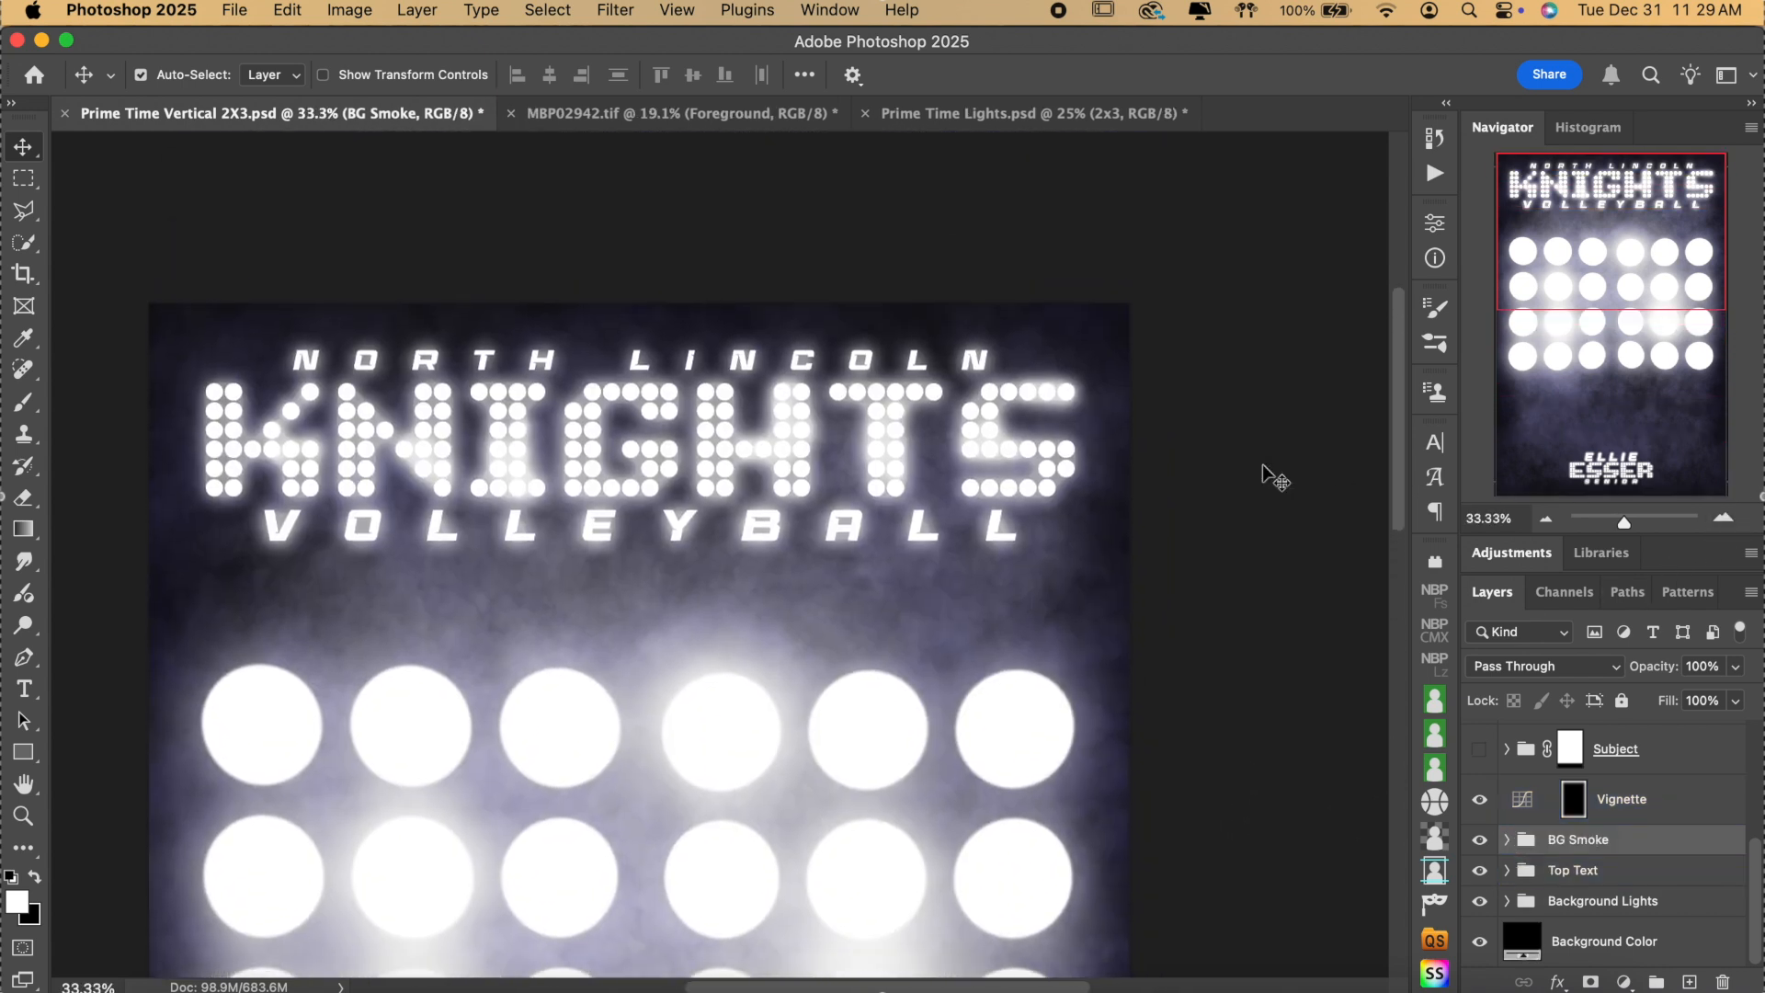
left_click(1553, 869)
left_click(1479, 872)
left_click(1479, 872)
left_click(1506, 870)
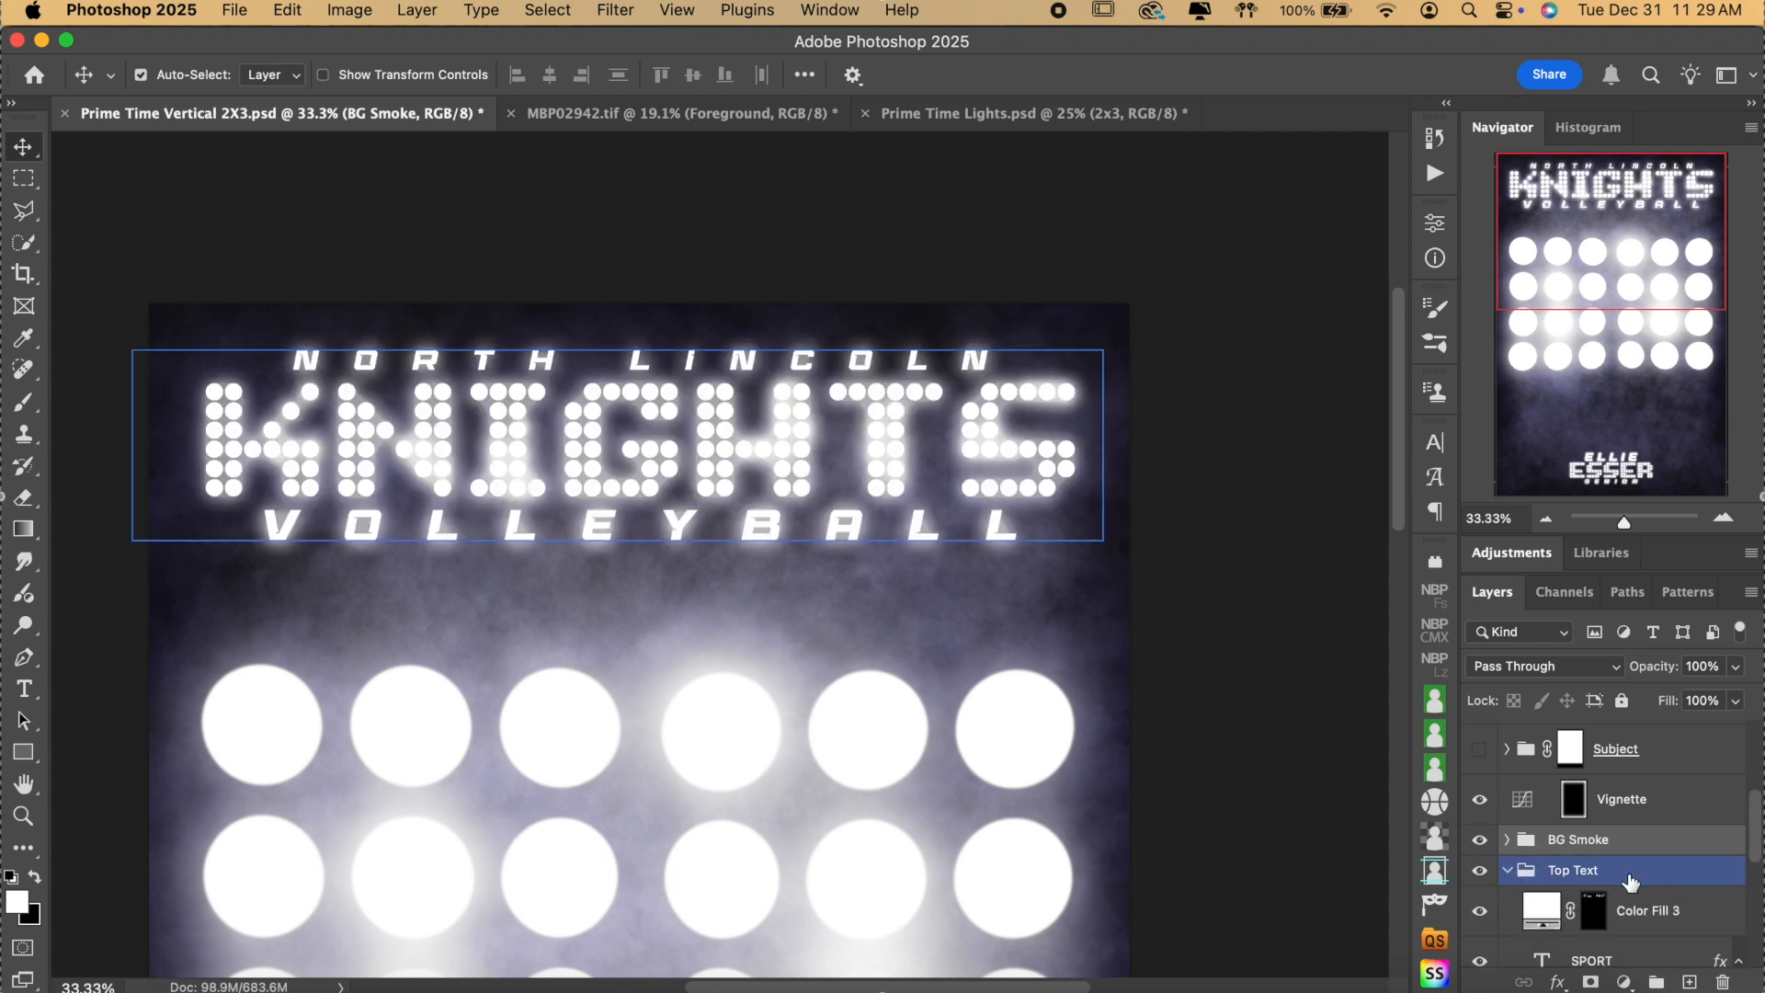
scroll(1627, 880, "down", 2)
left_click(1630, 882)
scroll(1629, 882, "down", 1)
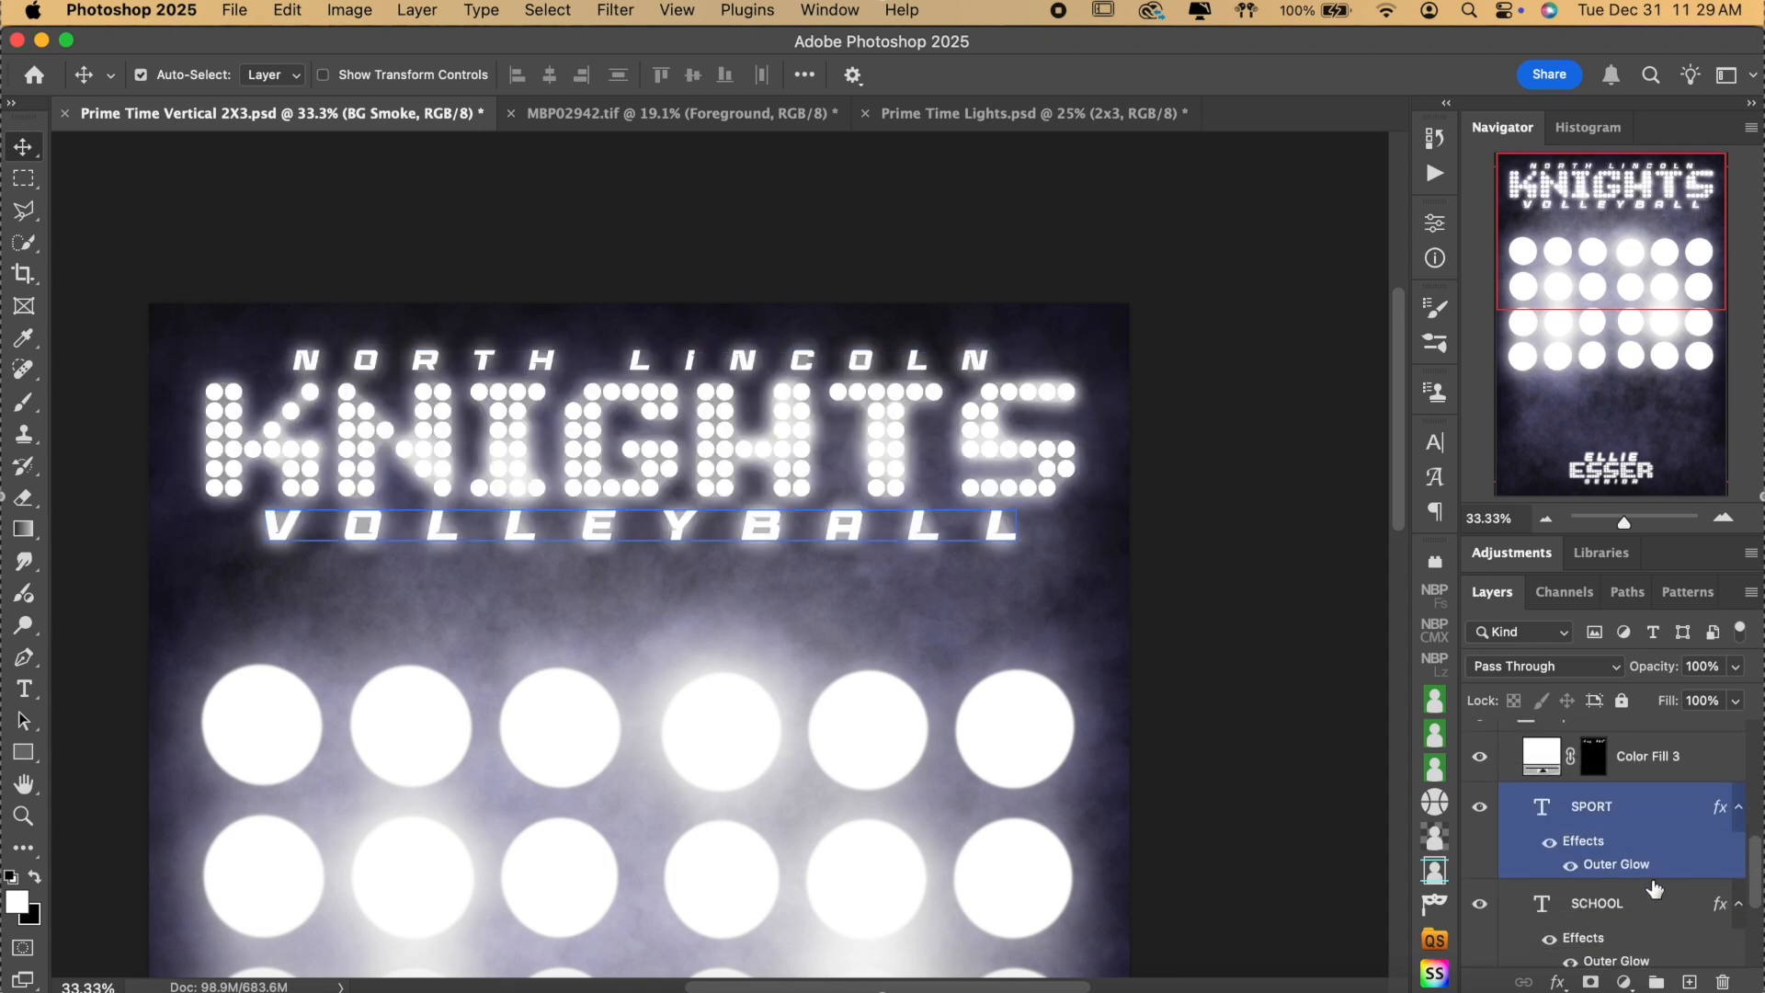
scroll(1654, 889, "down", 1)
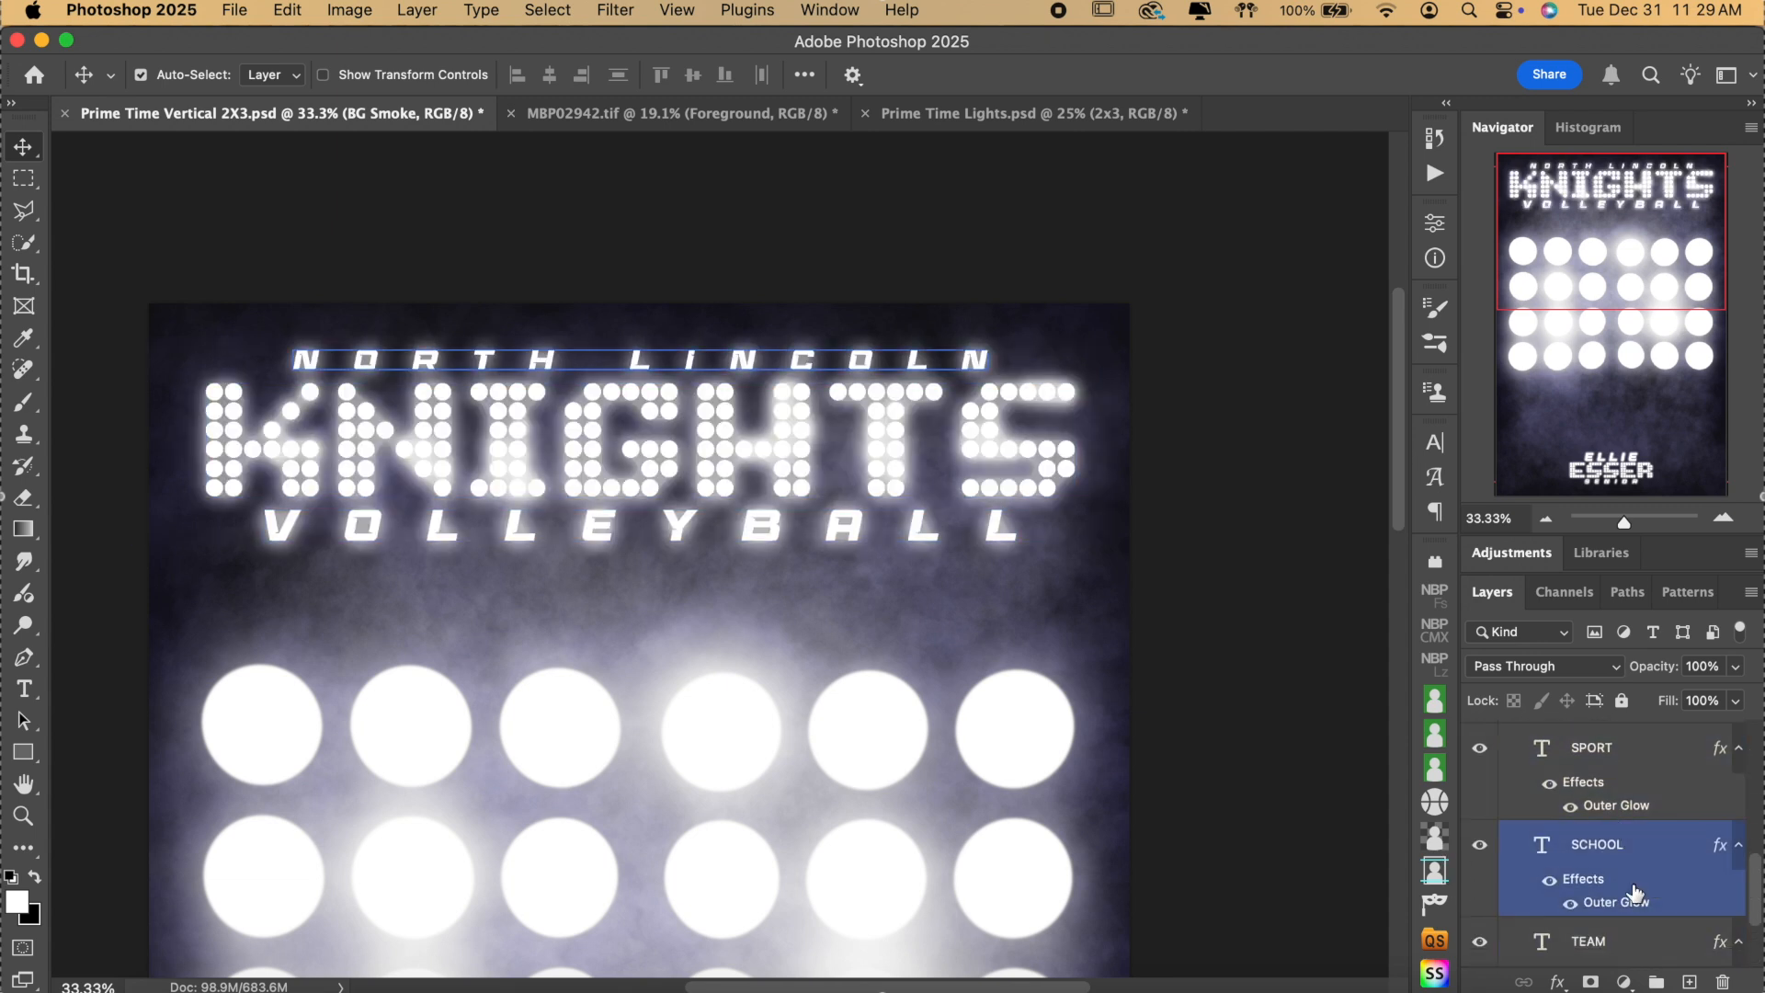
scroll(1636, 846, "up", 2)
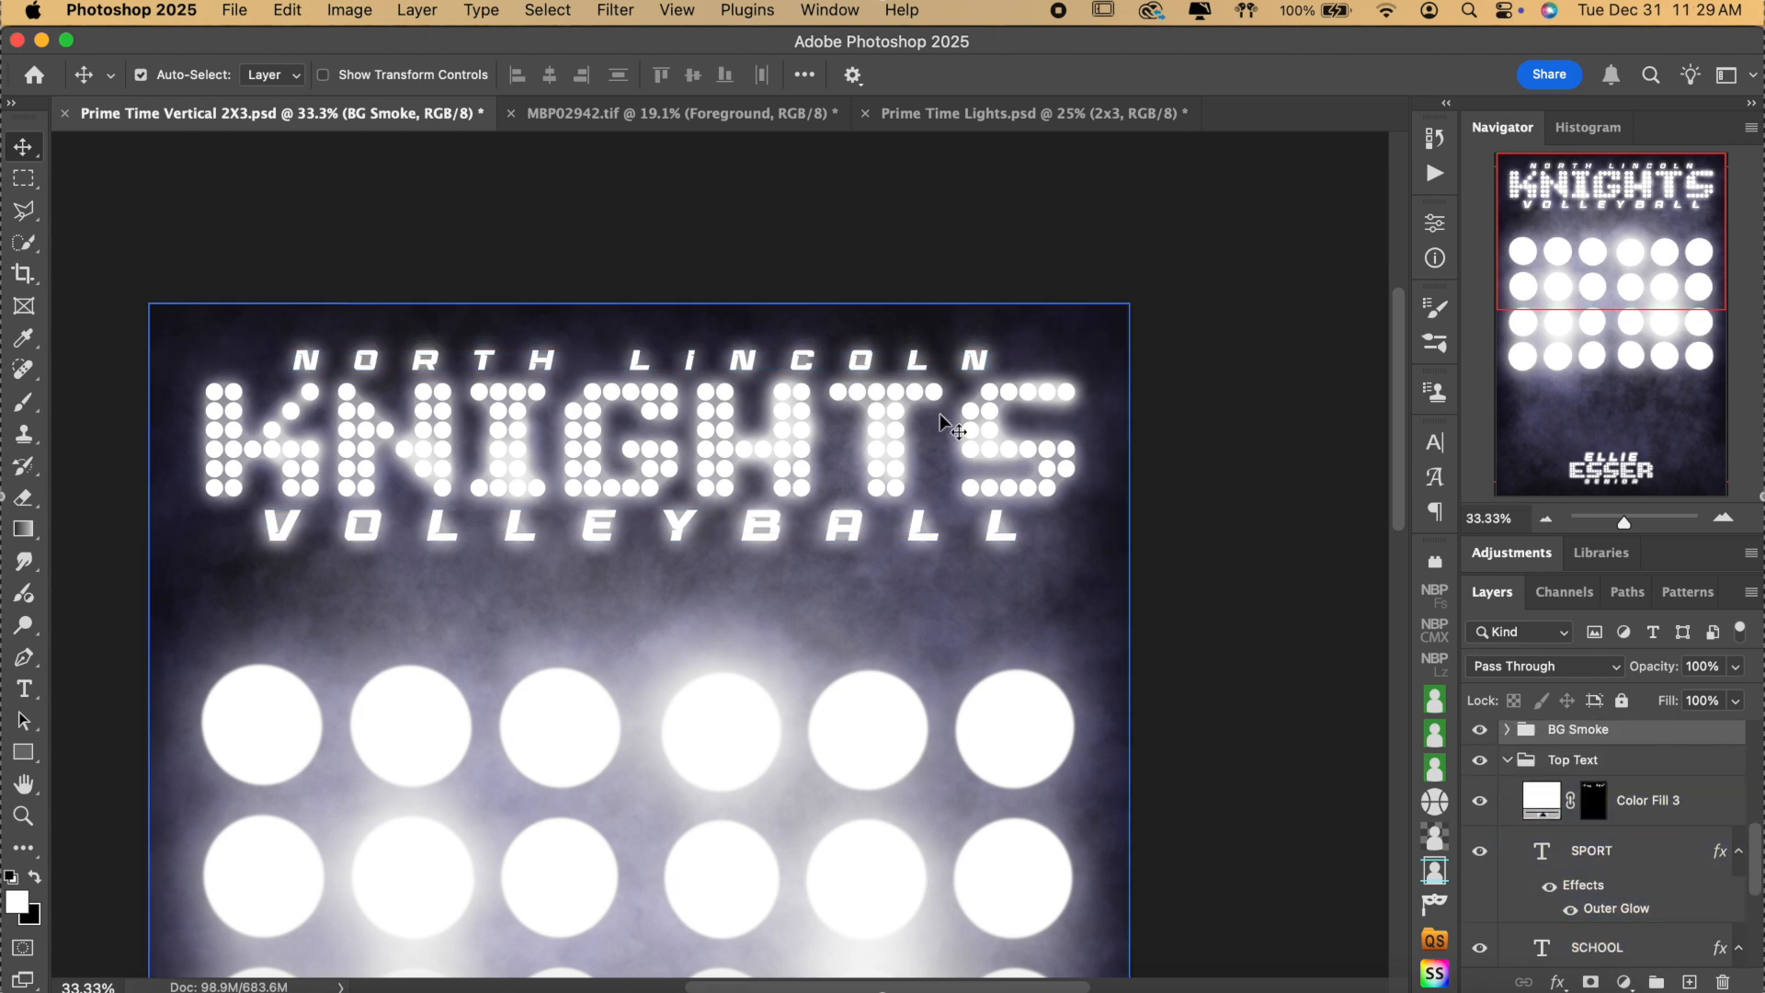
left_click(1625, 855)
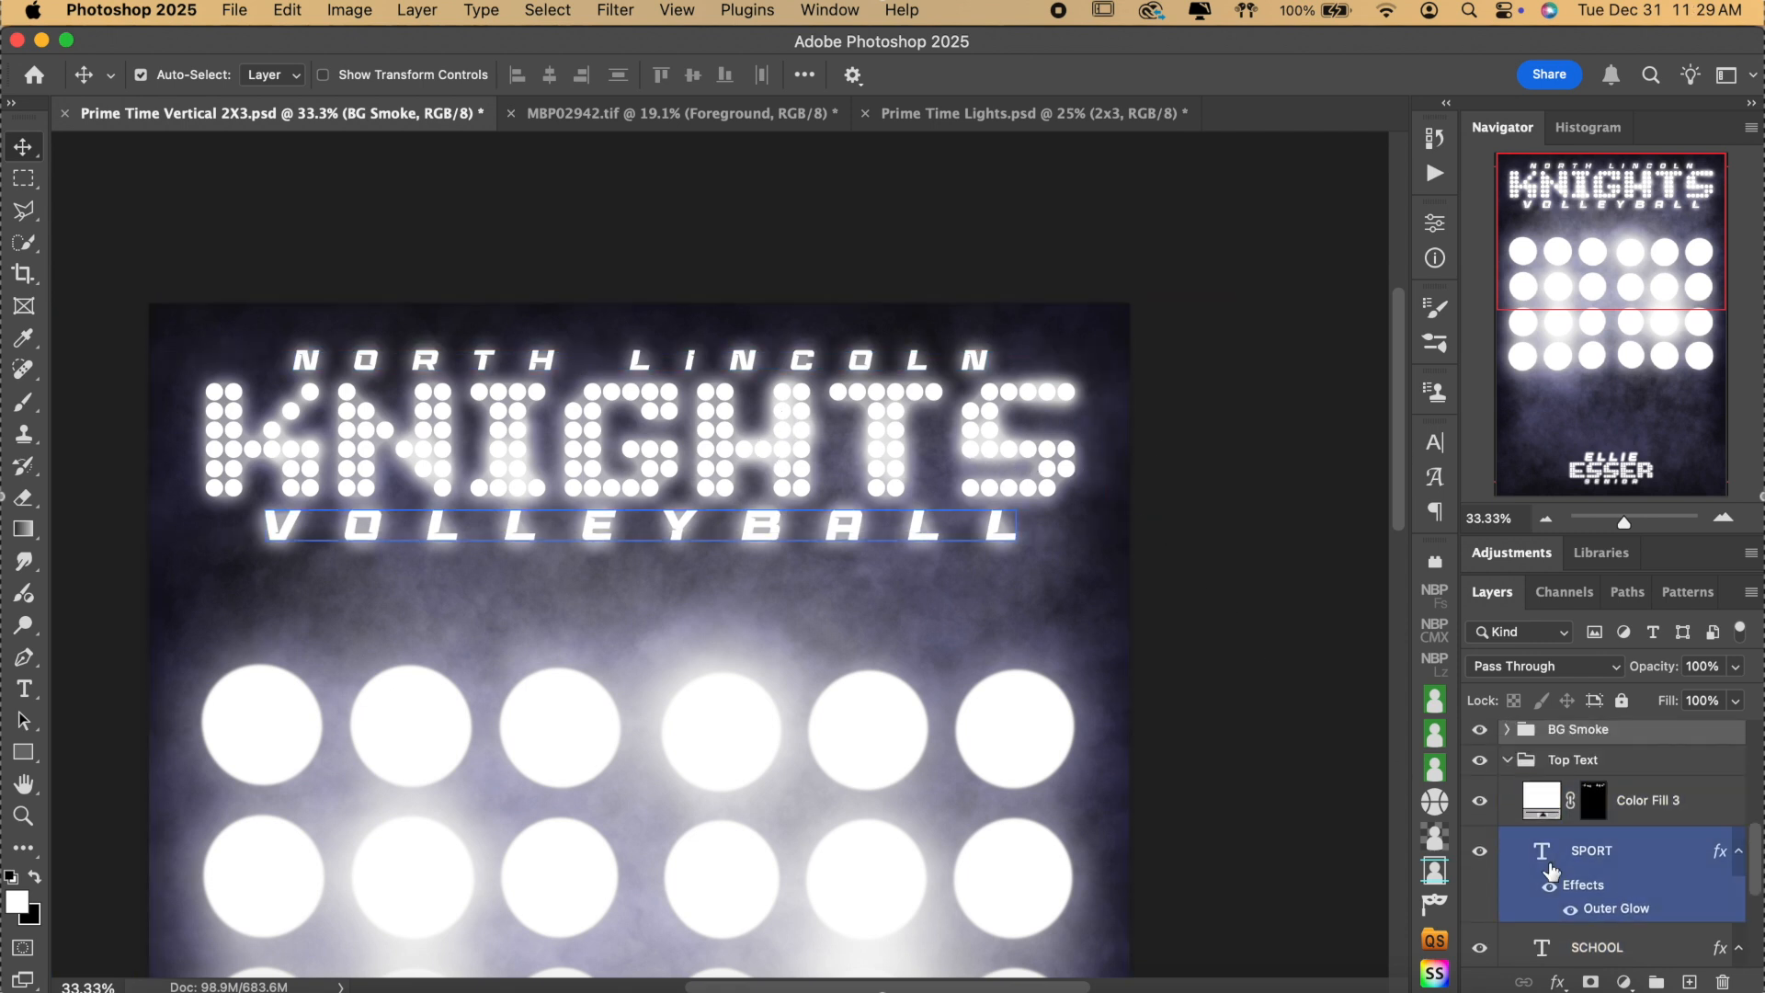
scroll(1663, 860, "up", 1)
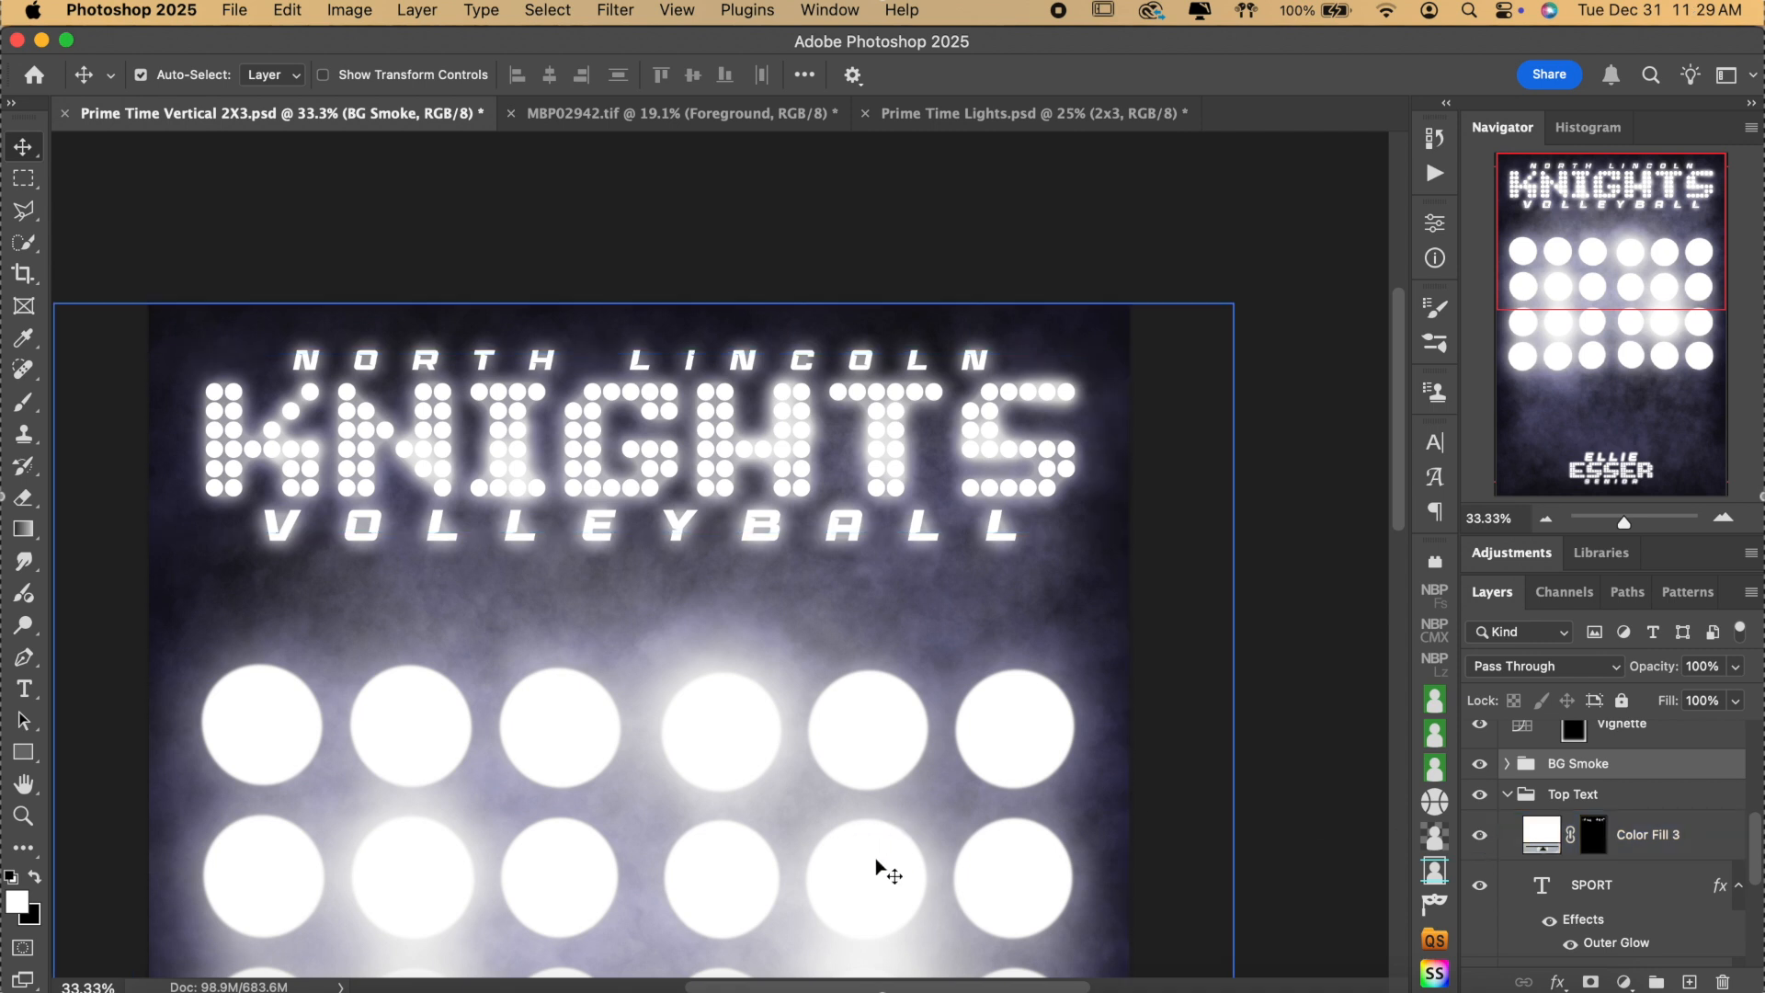
left_click(1493, 842)
left_click(1477, 843)
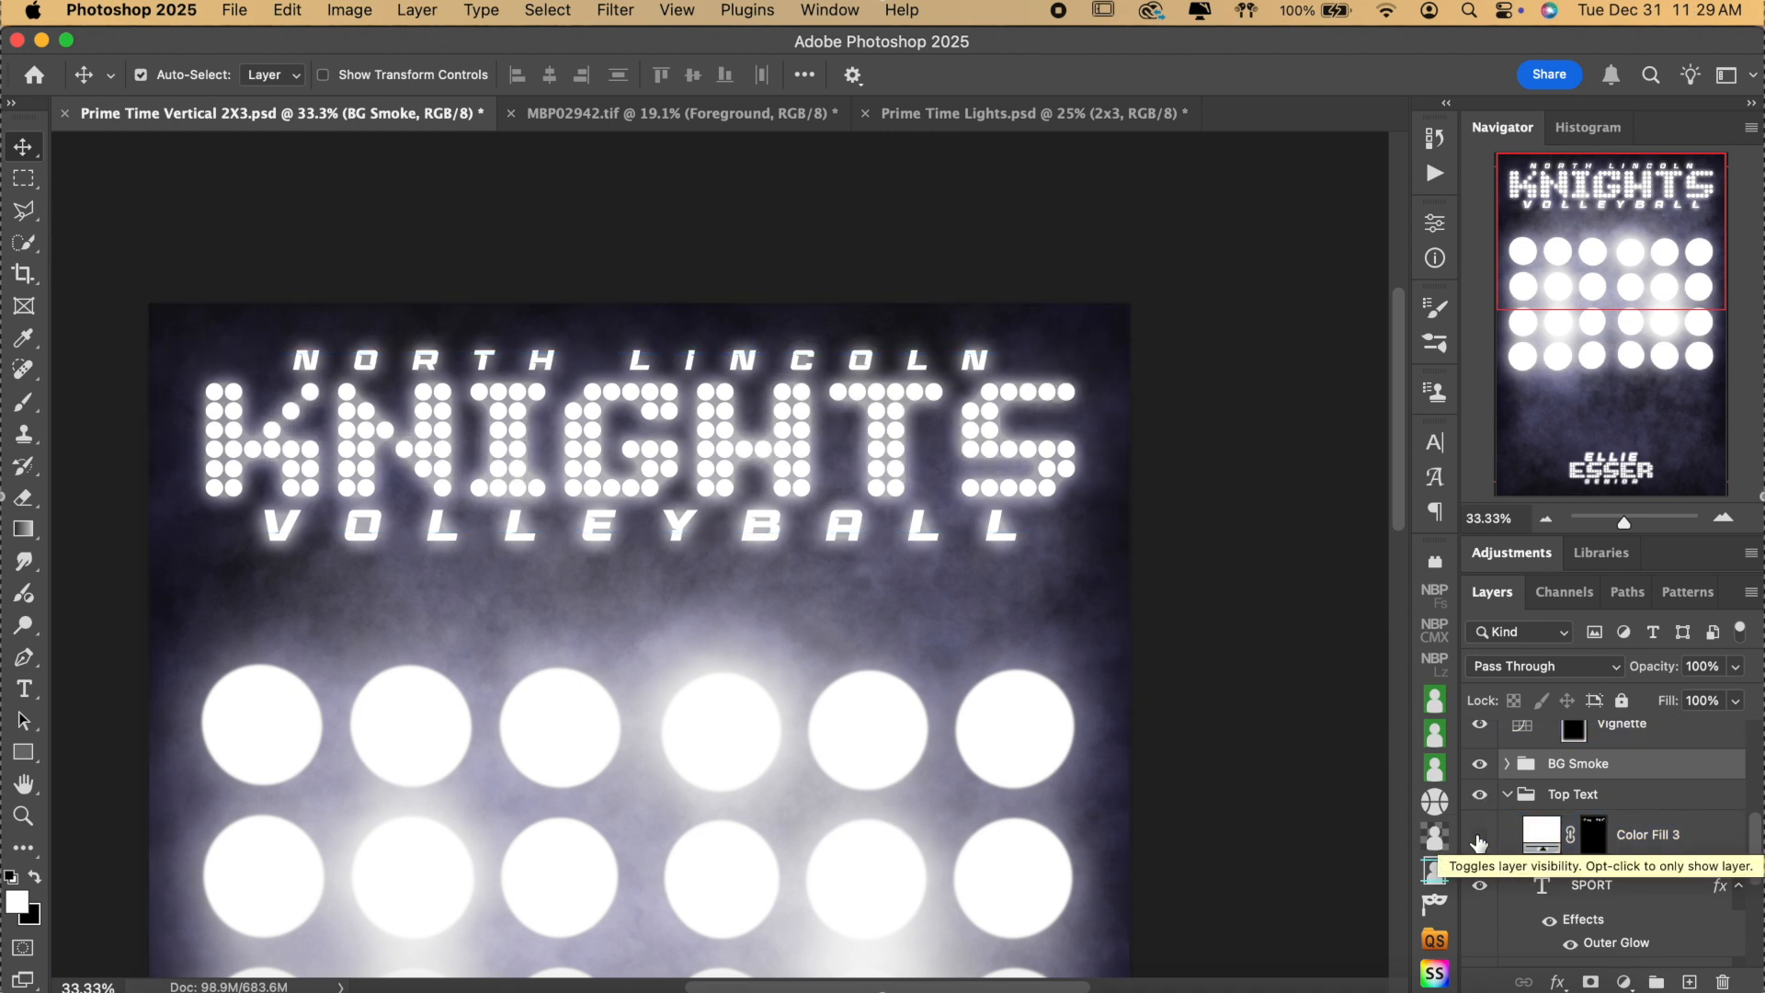
left_click(1478, 843)
left_click(1029, 469)
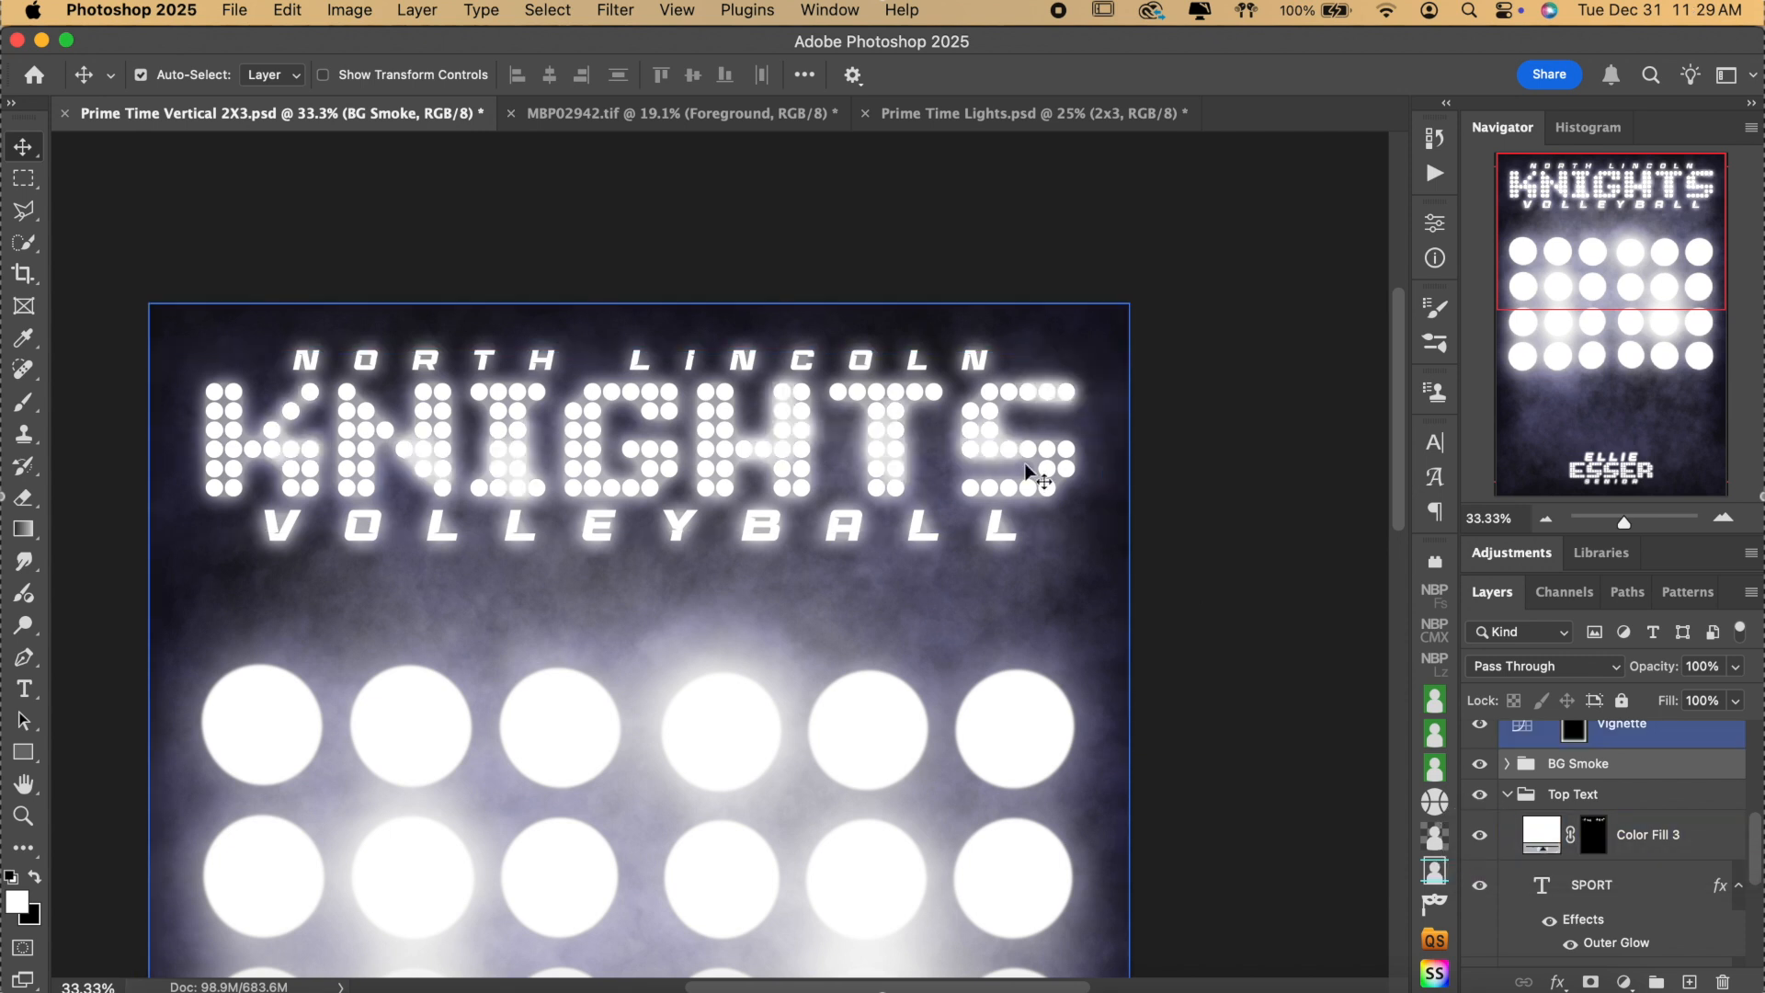
left_click(809, 450)
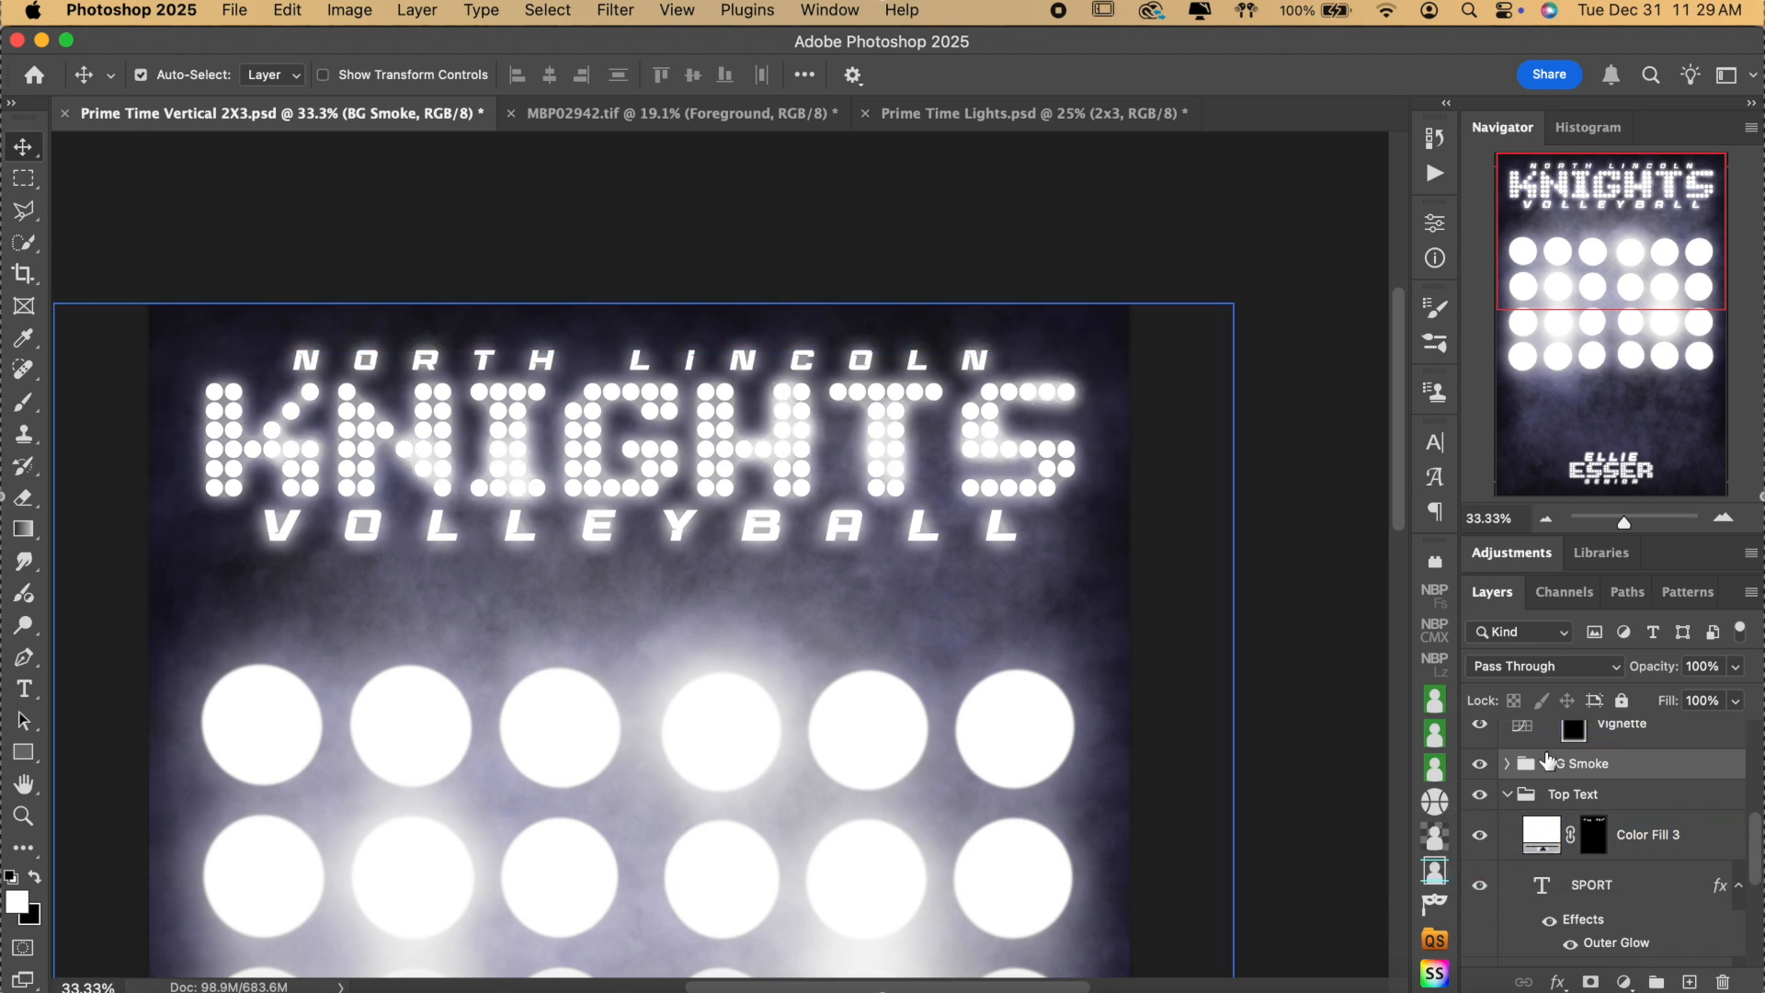
left_click(1546, 852)
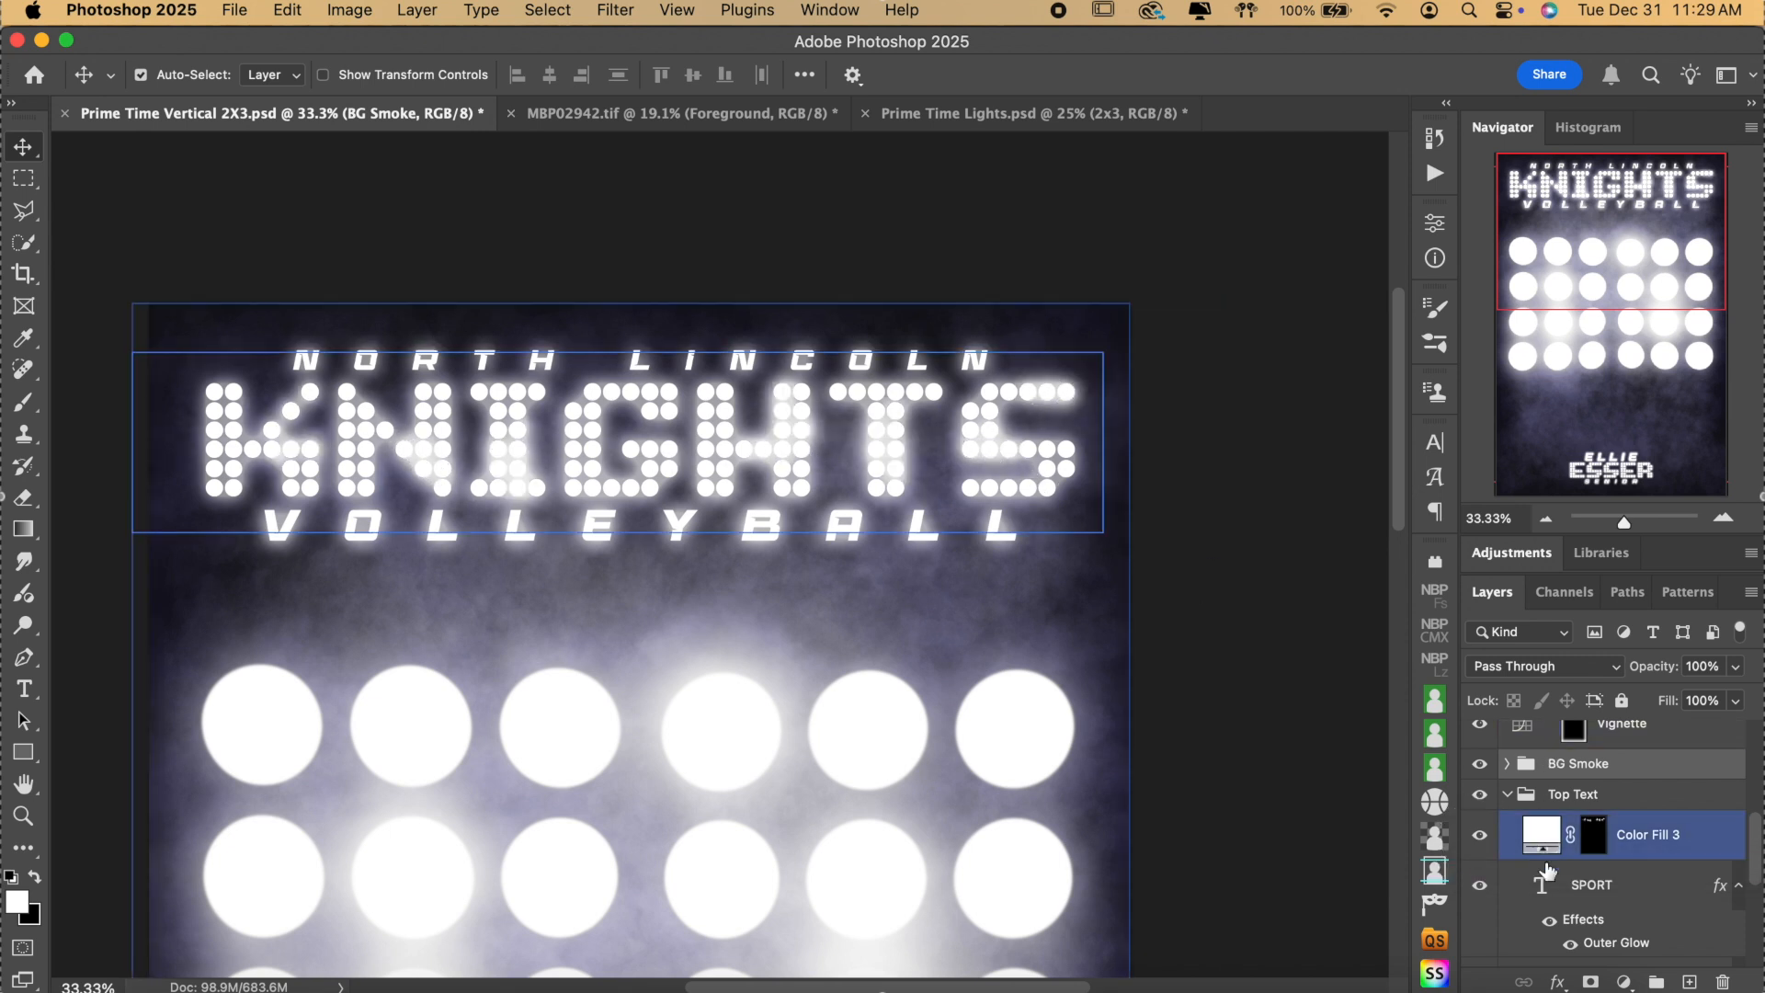
left_click(1478, 843)
left_click(1480, 843)
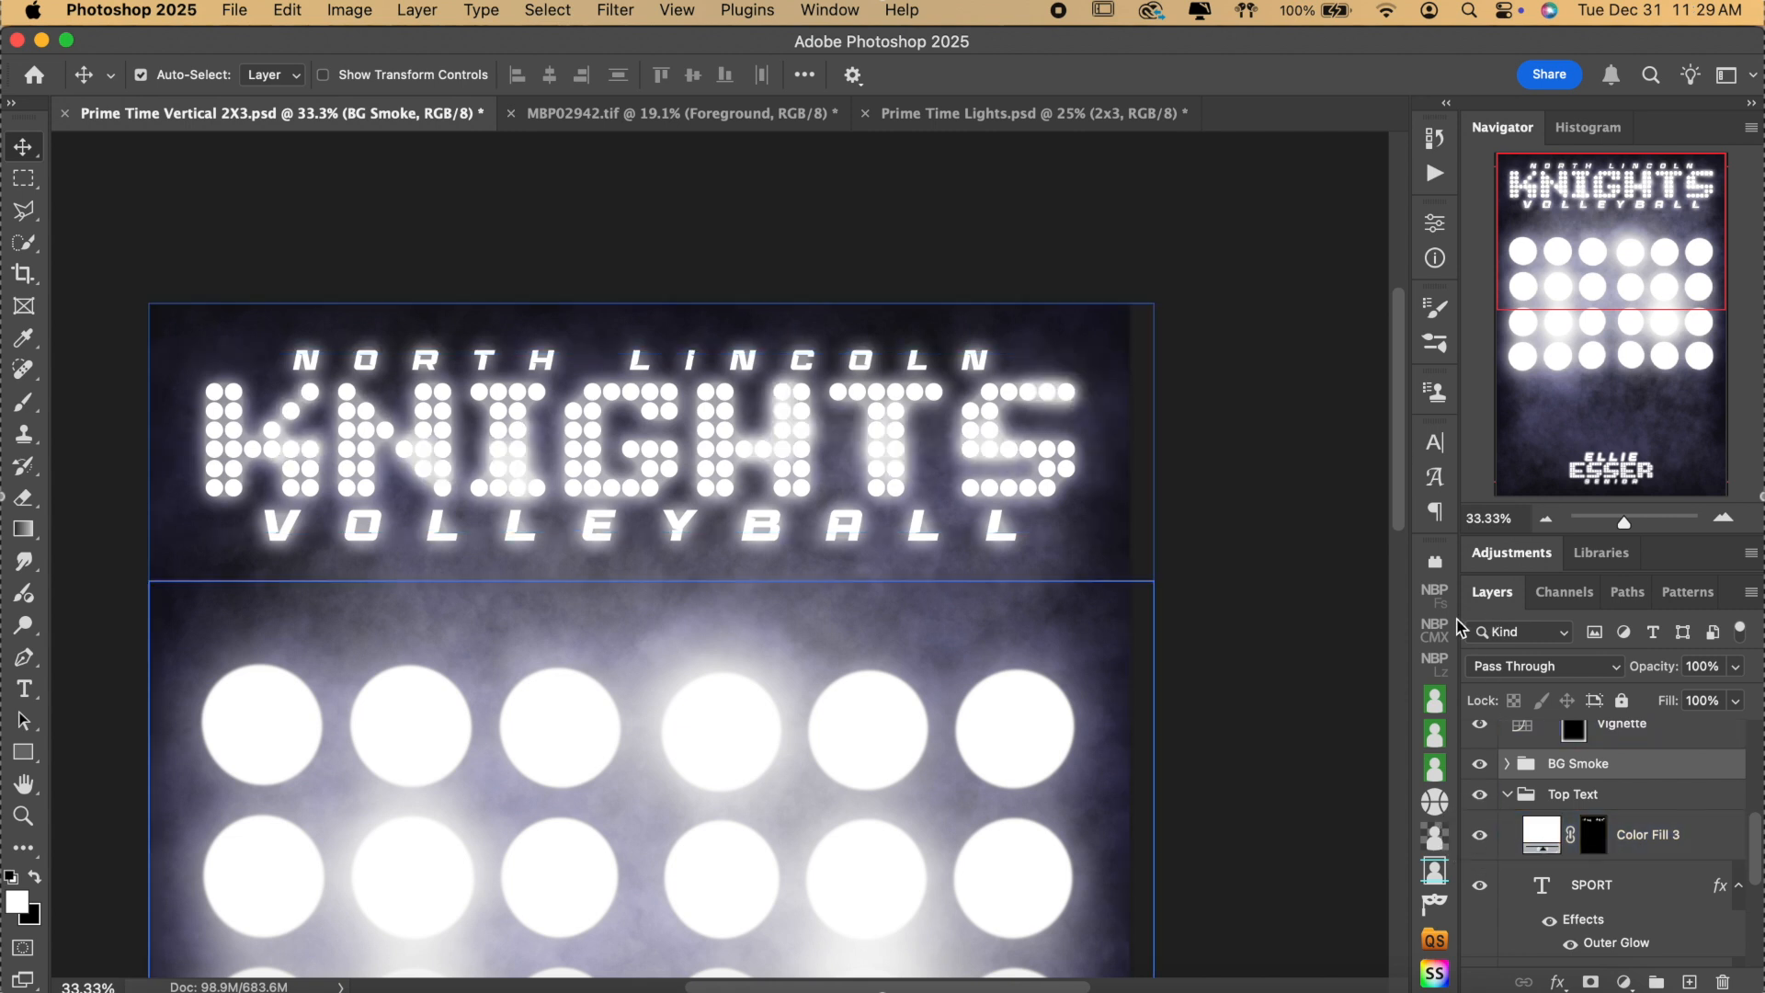
scroll(1287, 621, "down", 4)
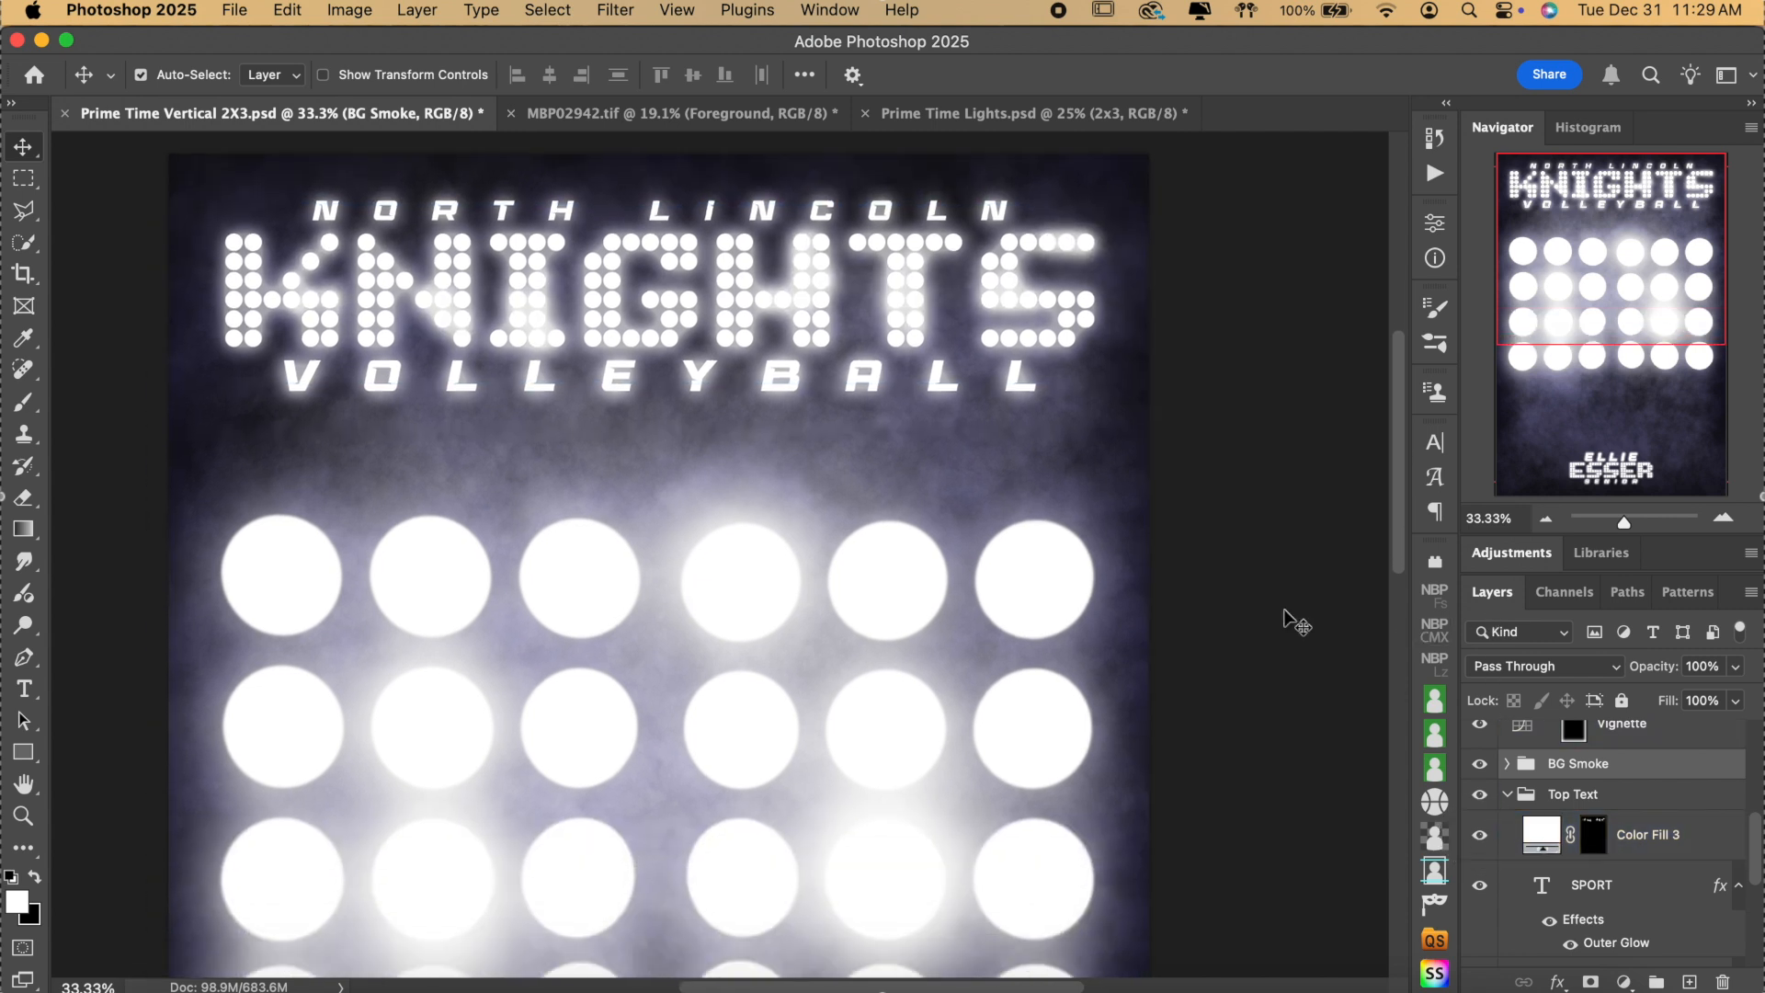
left_click(1546, 518)
left_click(1509, 830)
left_click(1508, 796)
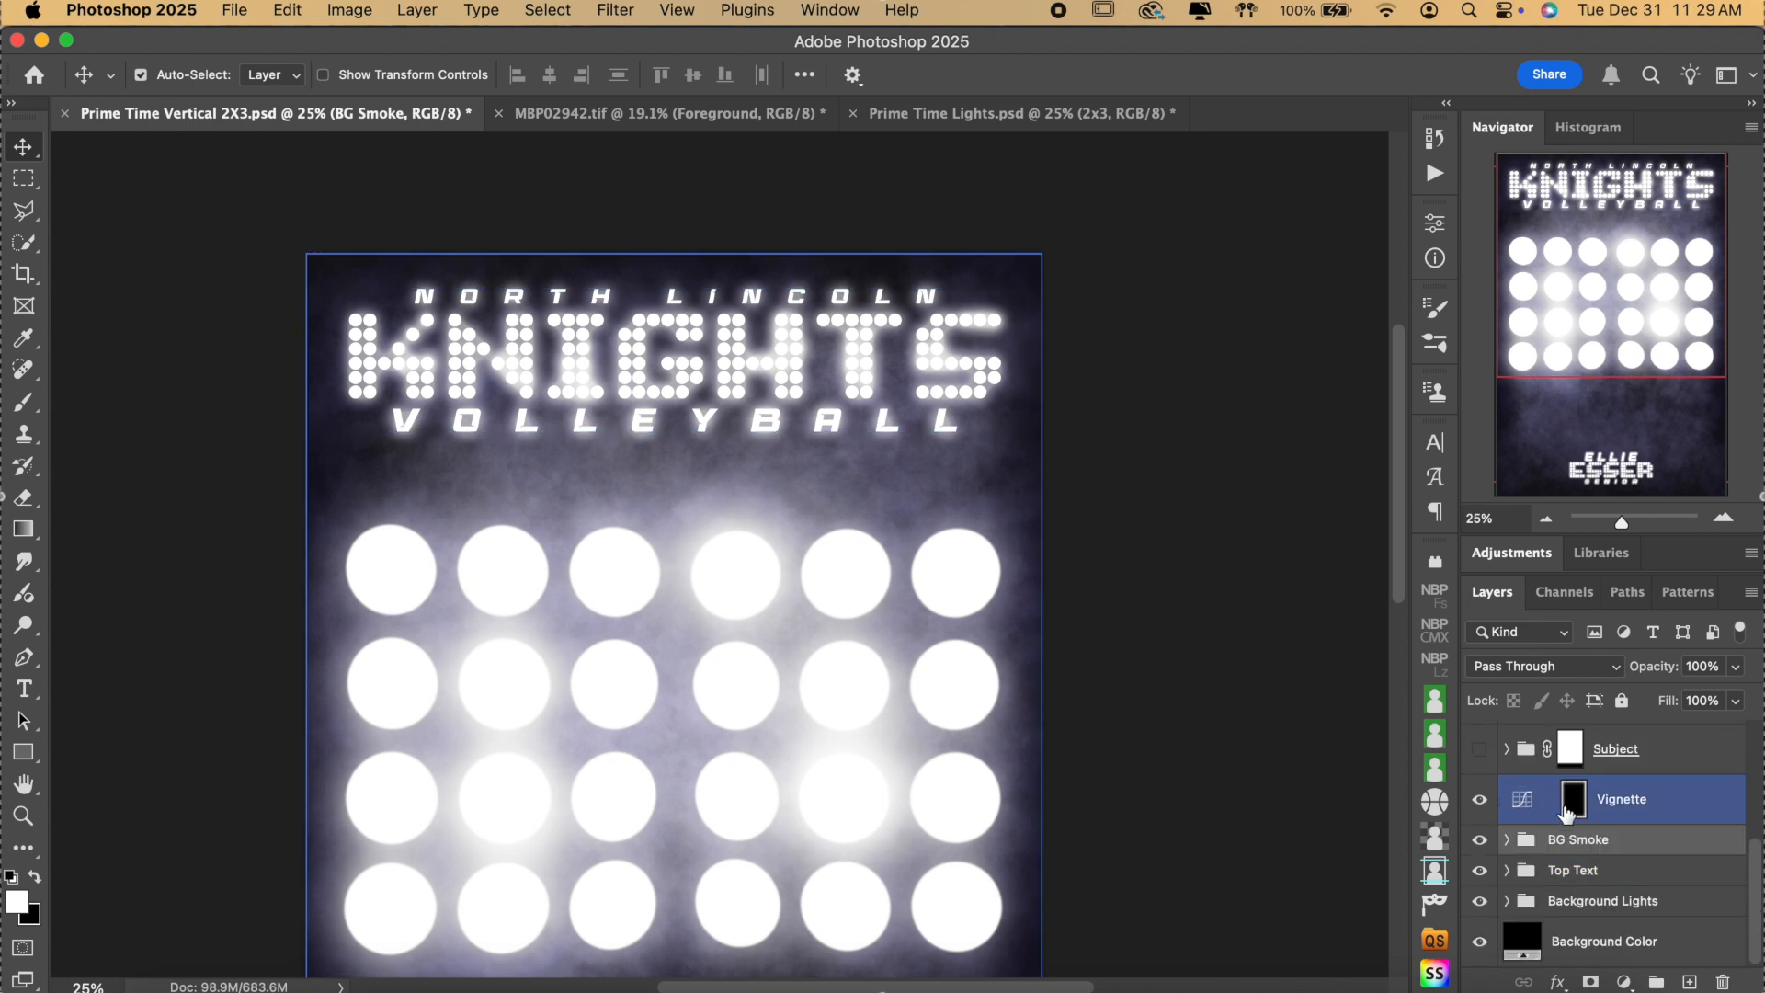
left_click(1580, 901)
left_click(1507, 901)
left_click(1575, 873)
scroll(1577, 880, "down", 3)
left_click(1577, 881)
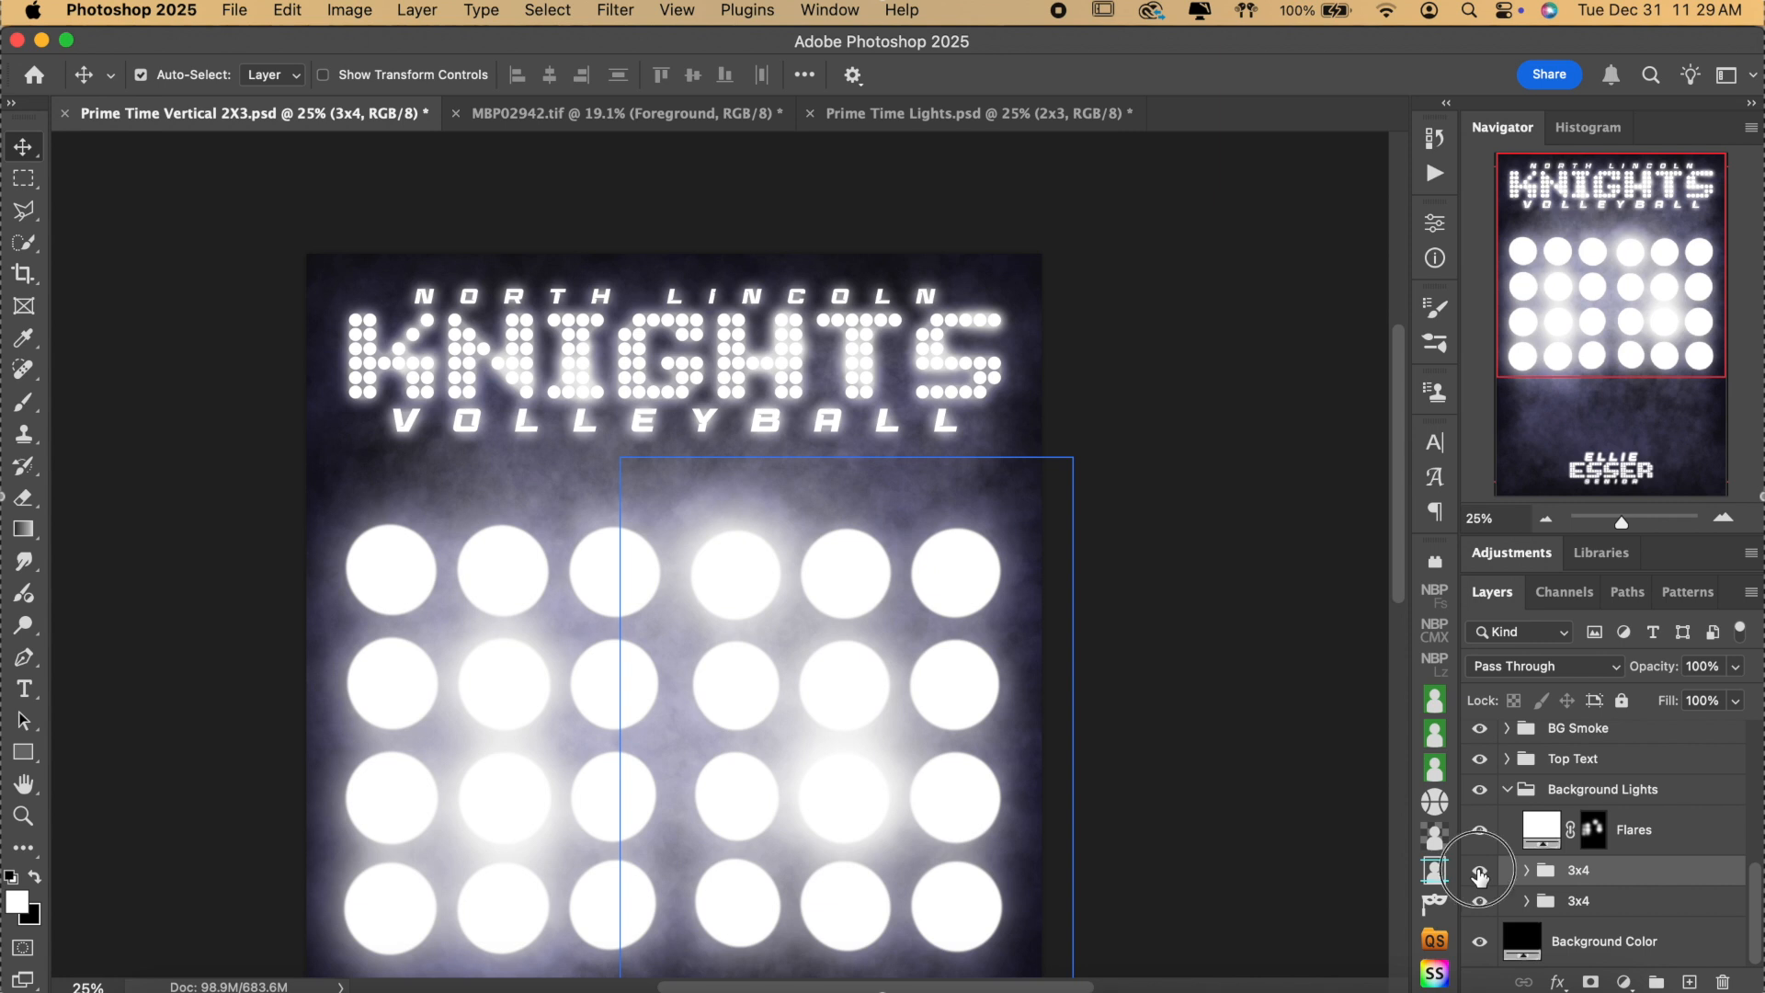
left_click(1479, 870)
left_click(1480, 902)
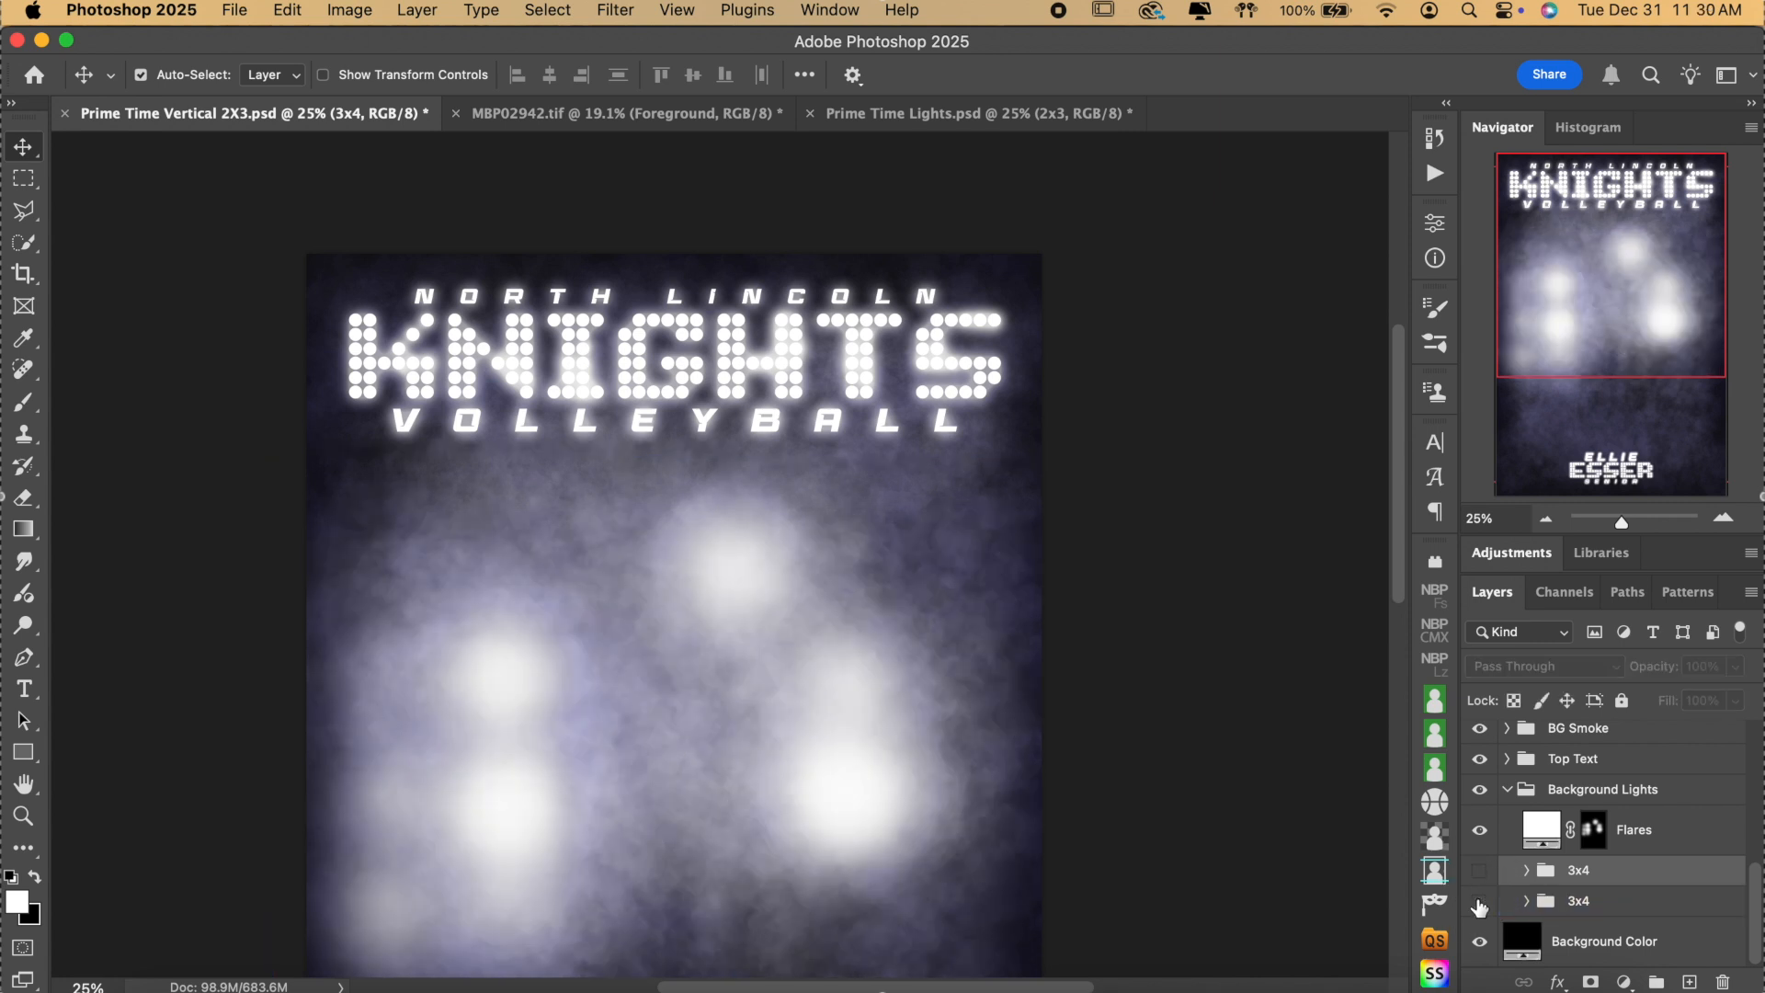
left_click(1480, 901)
left_click(1480, 870)
left_click(1486, 832)
left_click(1485, 832)
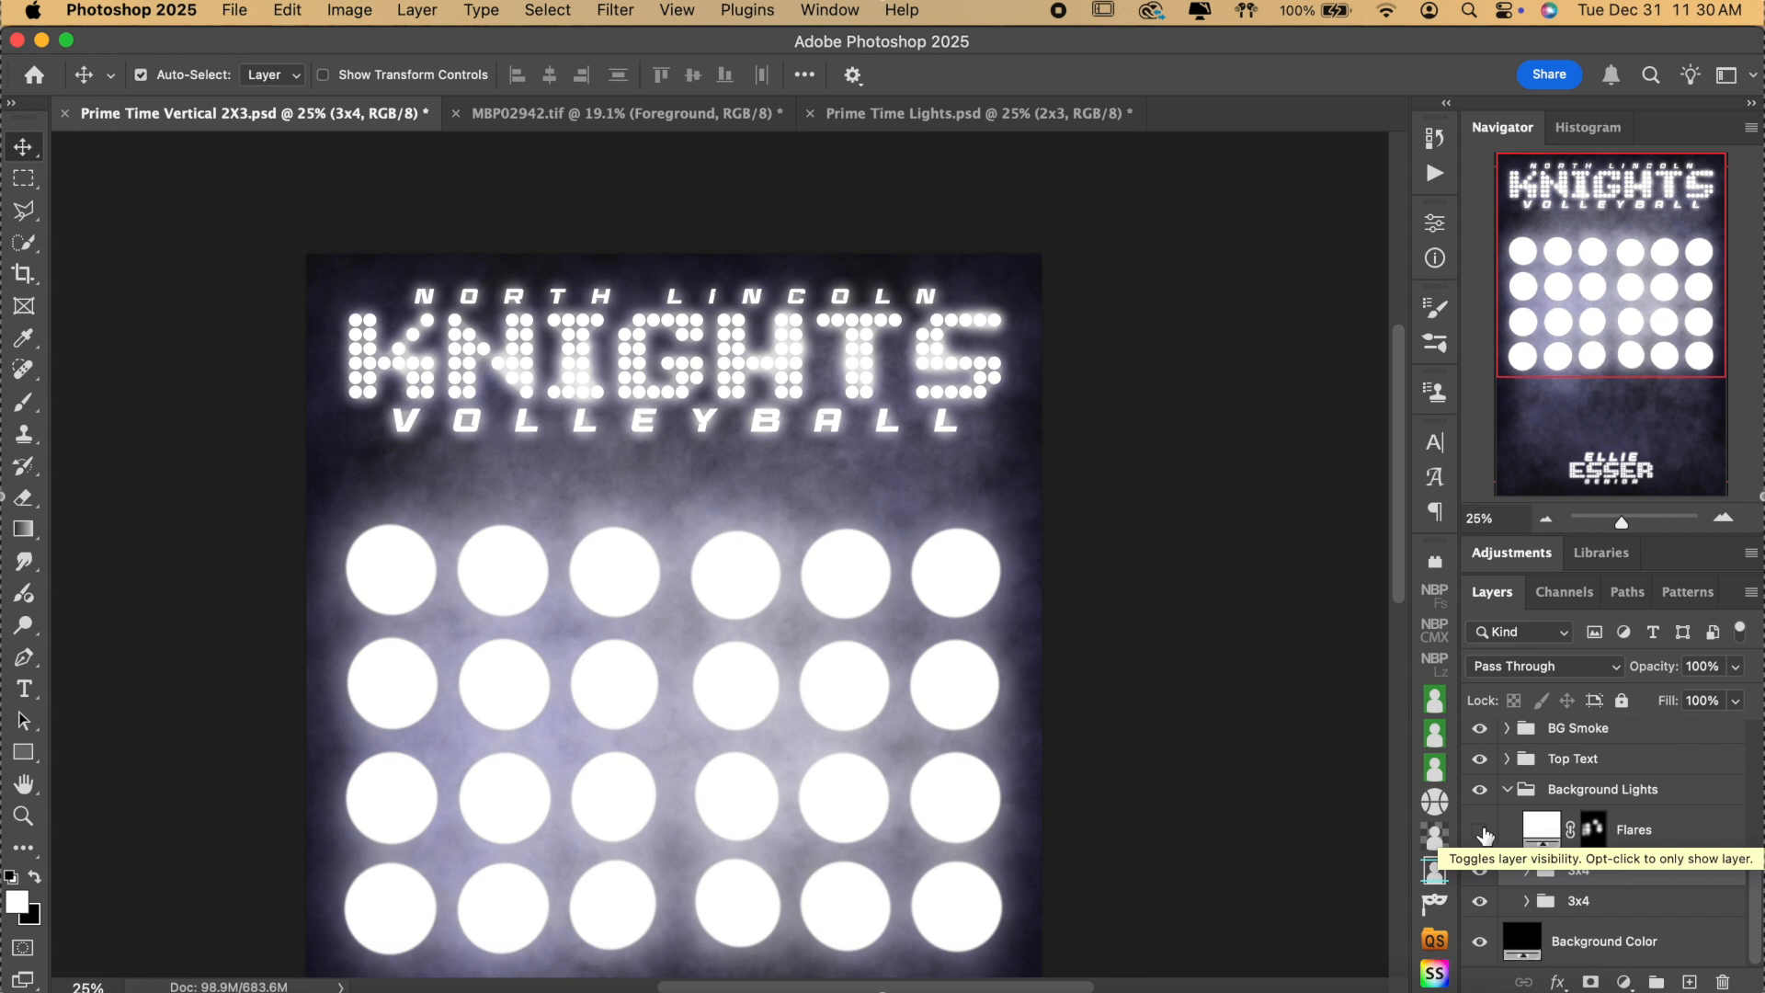
left_click(1485, 832)
left_click(1593, 829)
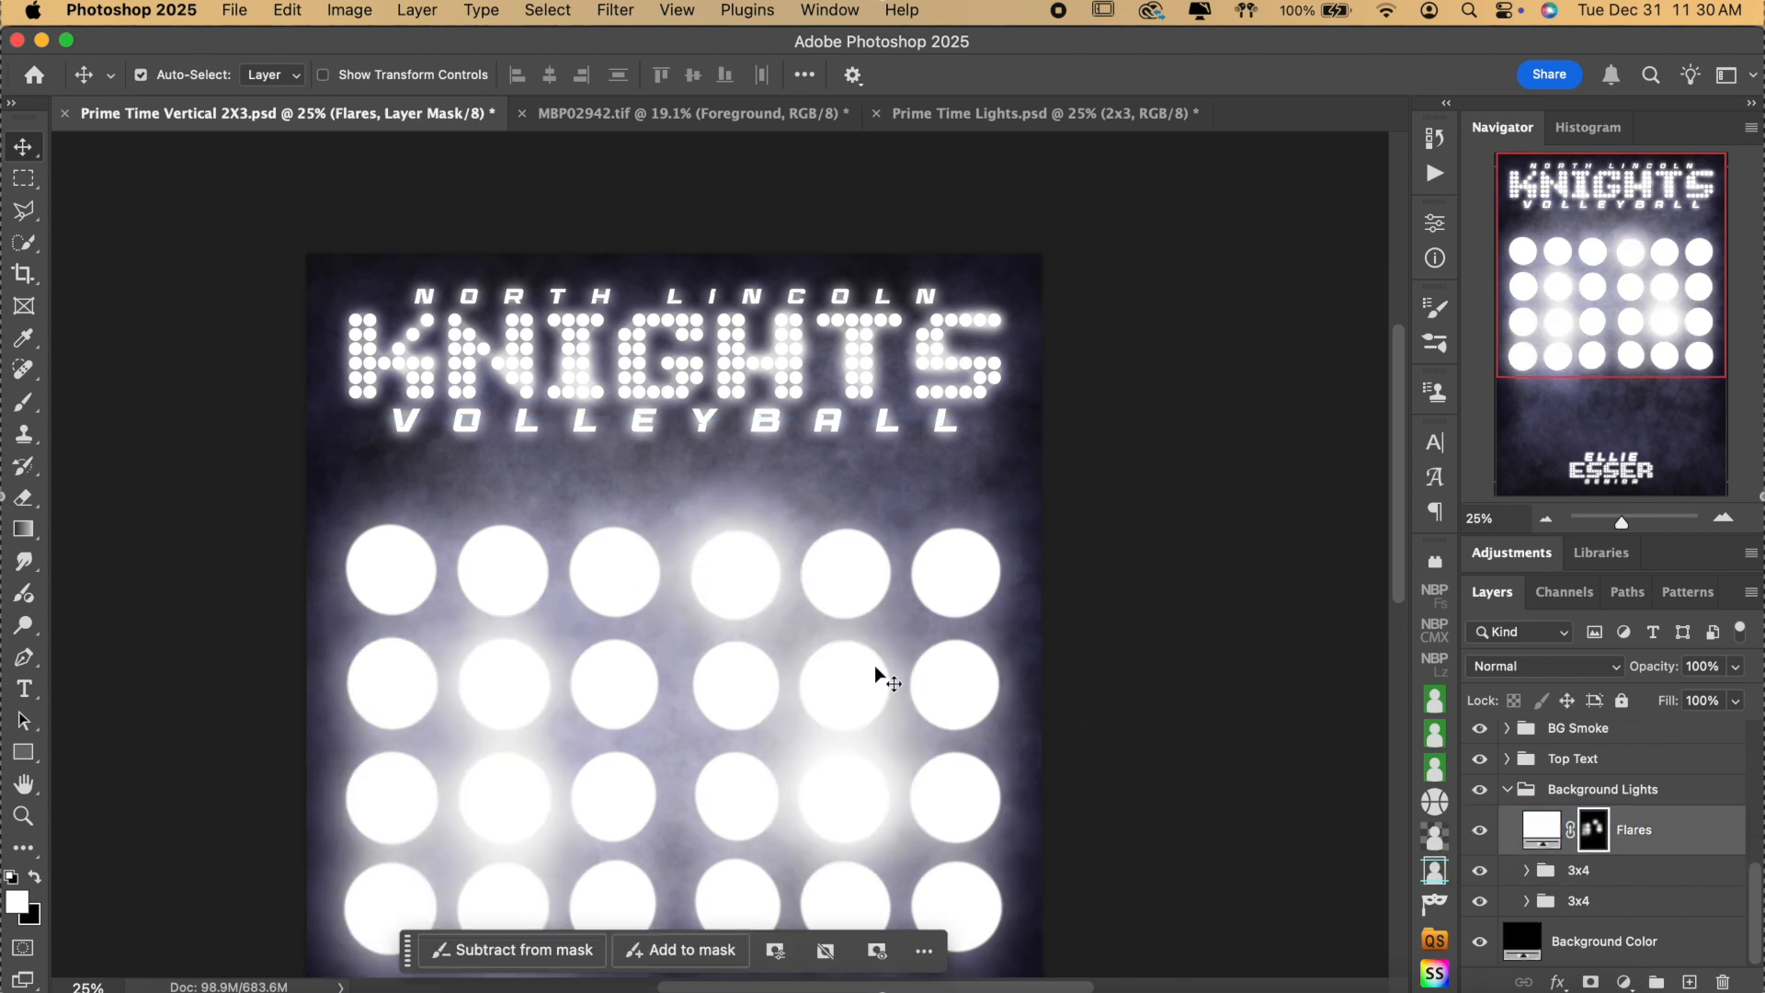
scroll(565, 805, "down", 3)
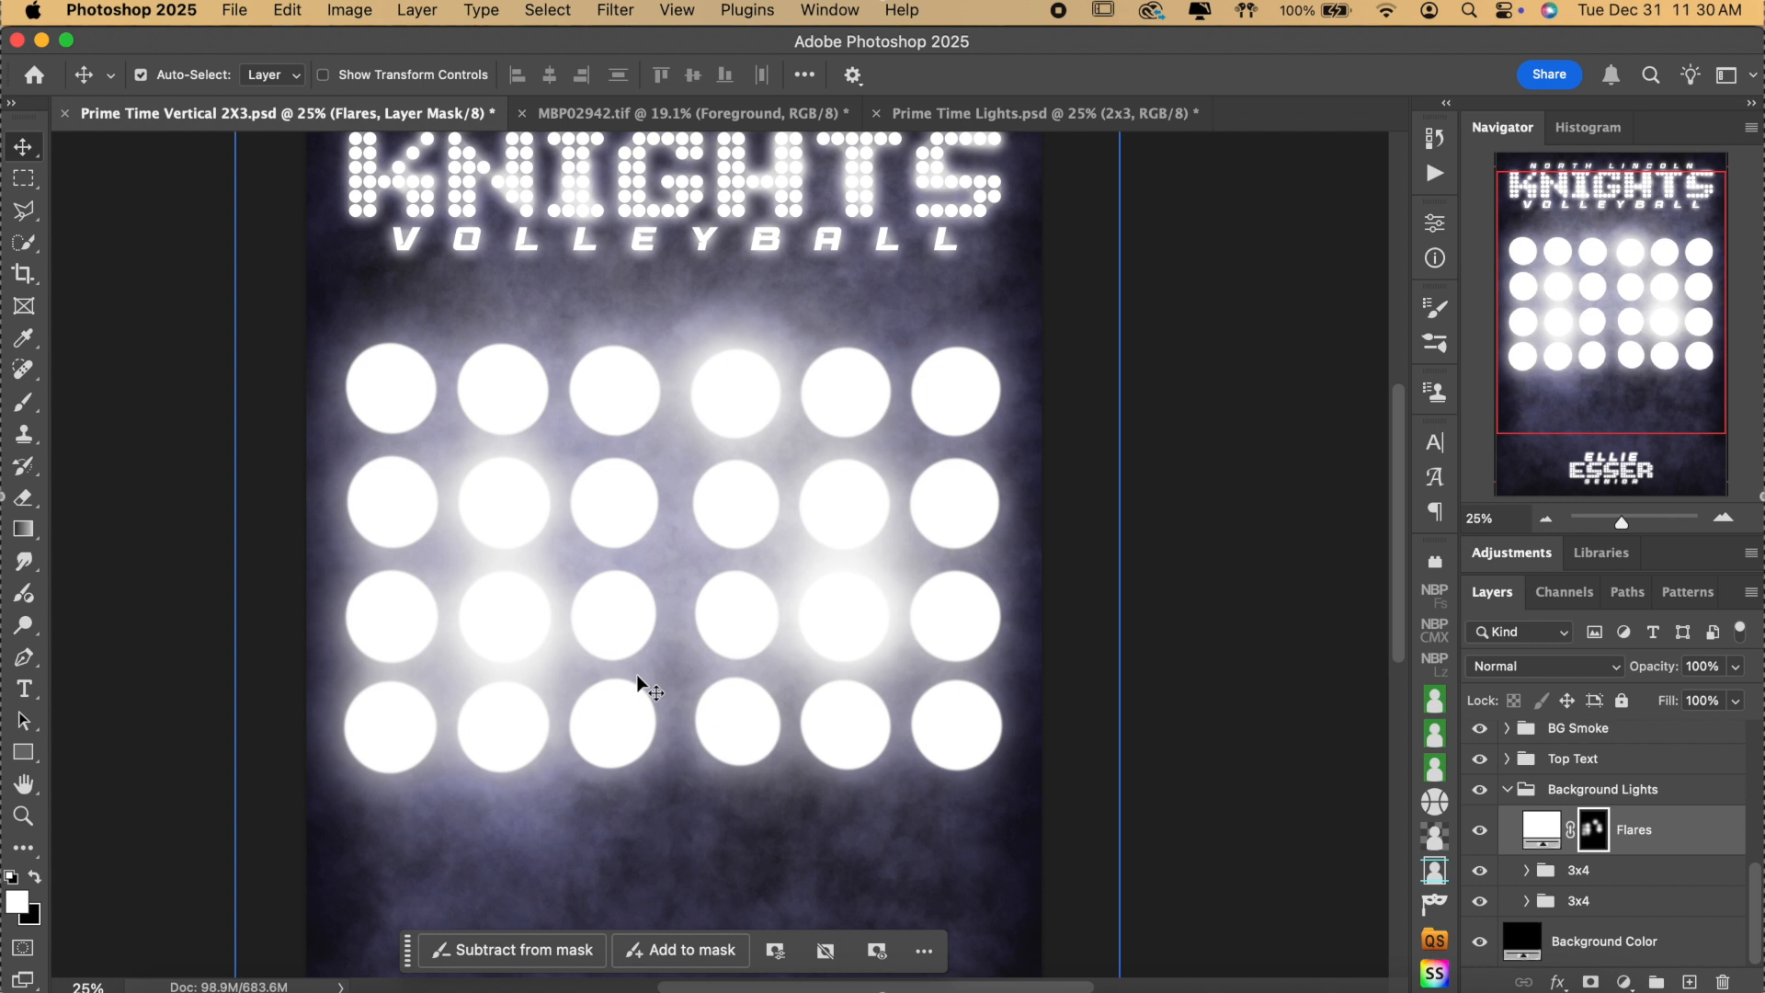
scroll(1666, 837, "up", 4)
scroll(1668, 843, "up", 3)
scroll(1668, 842, "down", 3)
scroll(1668, 843, "down", 1)
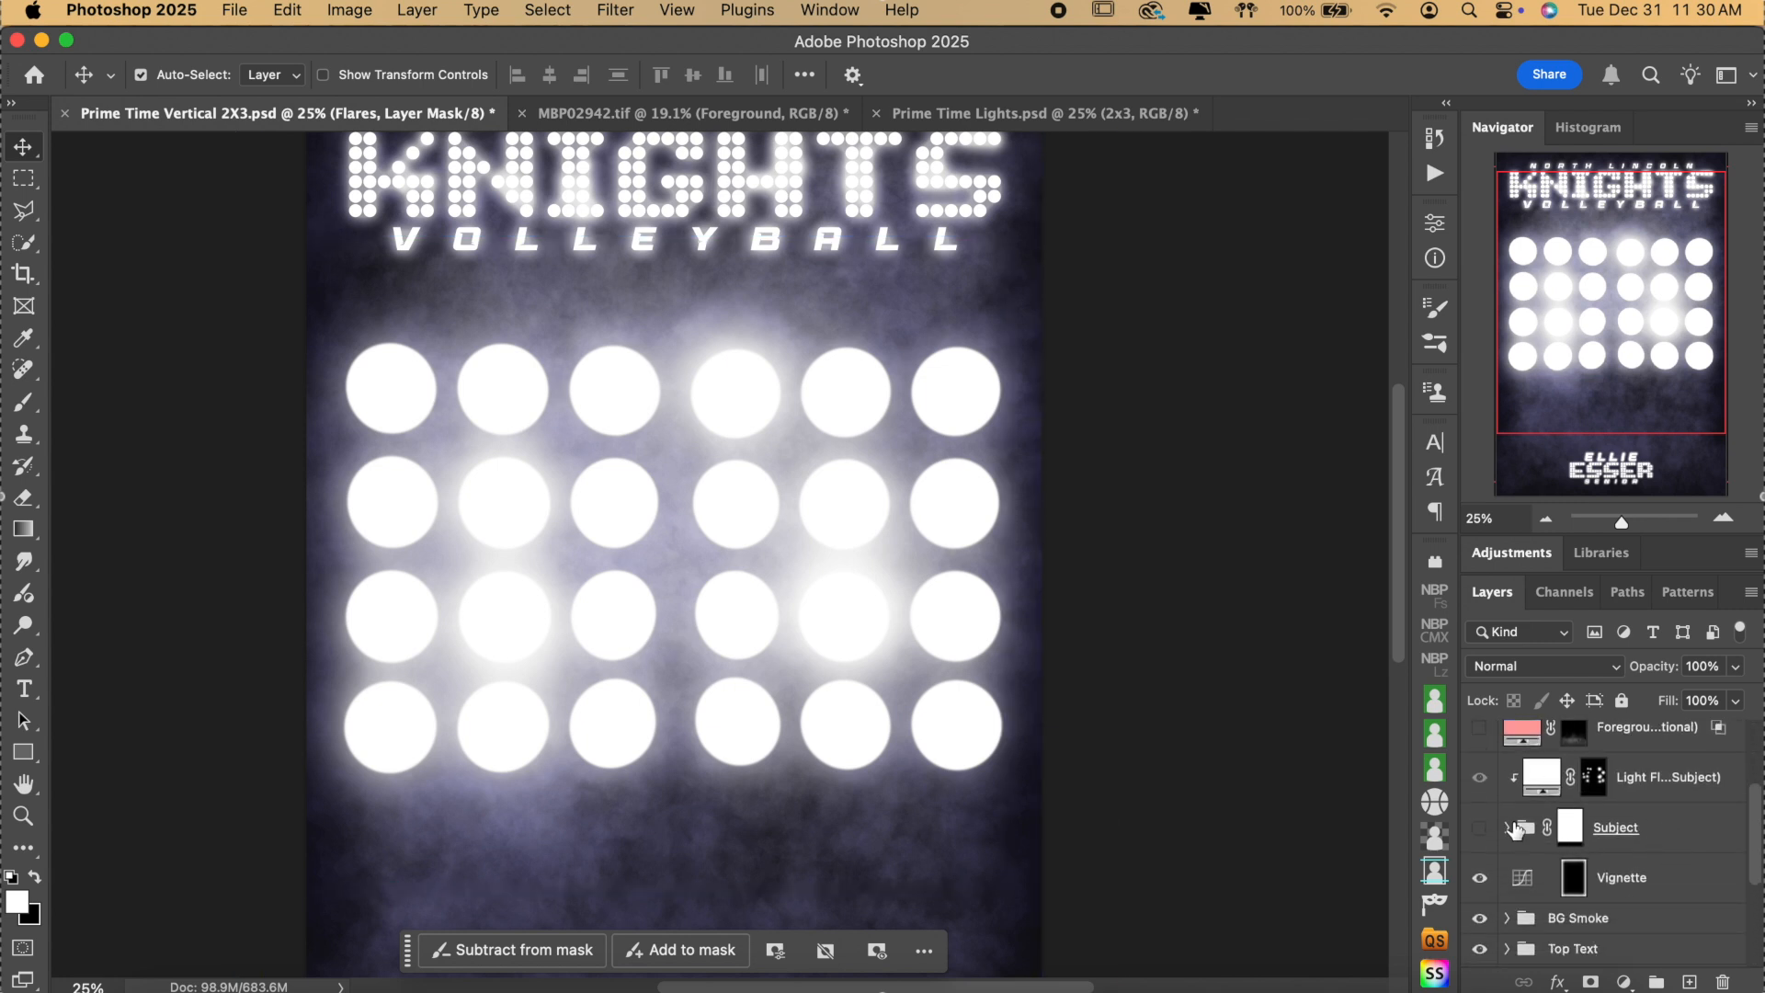
Show the Subject cutout, move the Flares mask onto Background Lights, and toggle Subject to compare.
left_click(1479, 829)
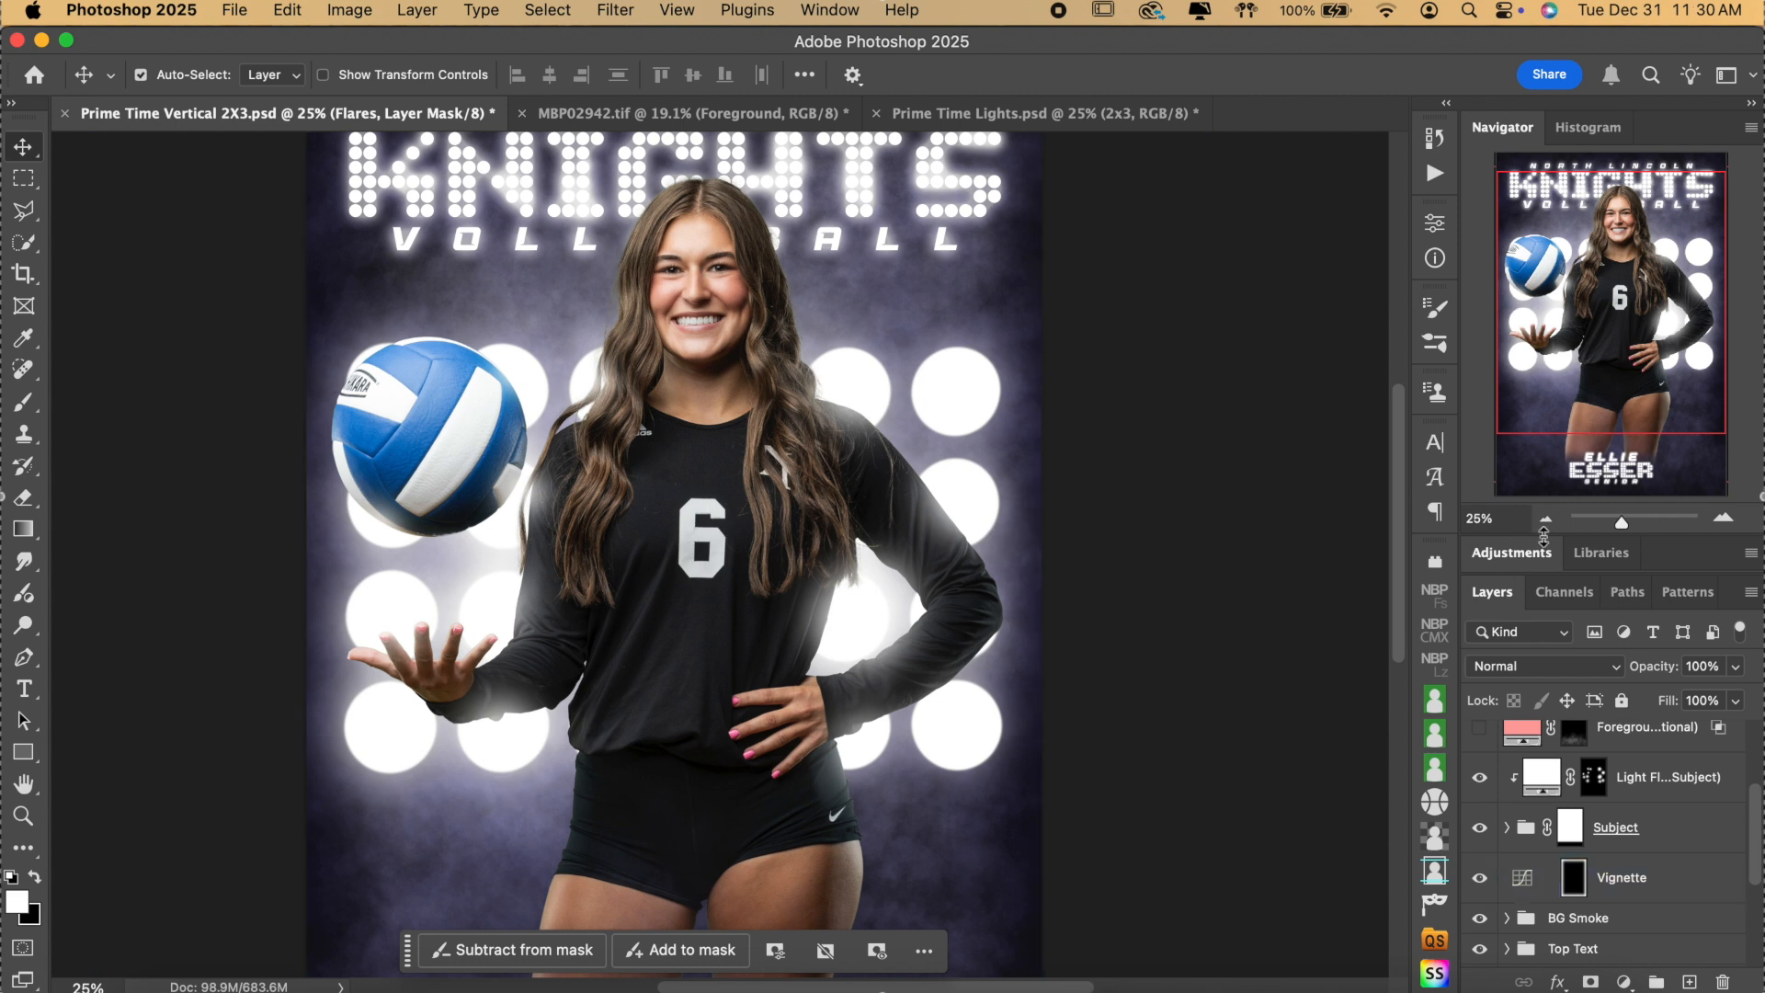
scroll(1604, 834, "down", 5)
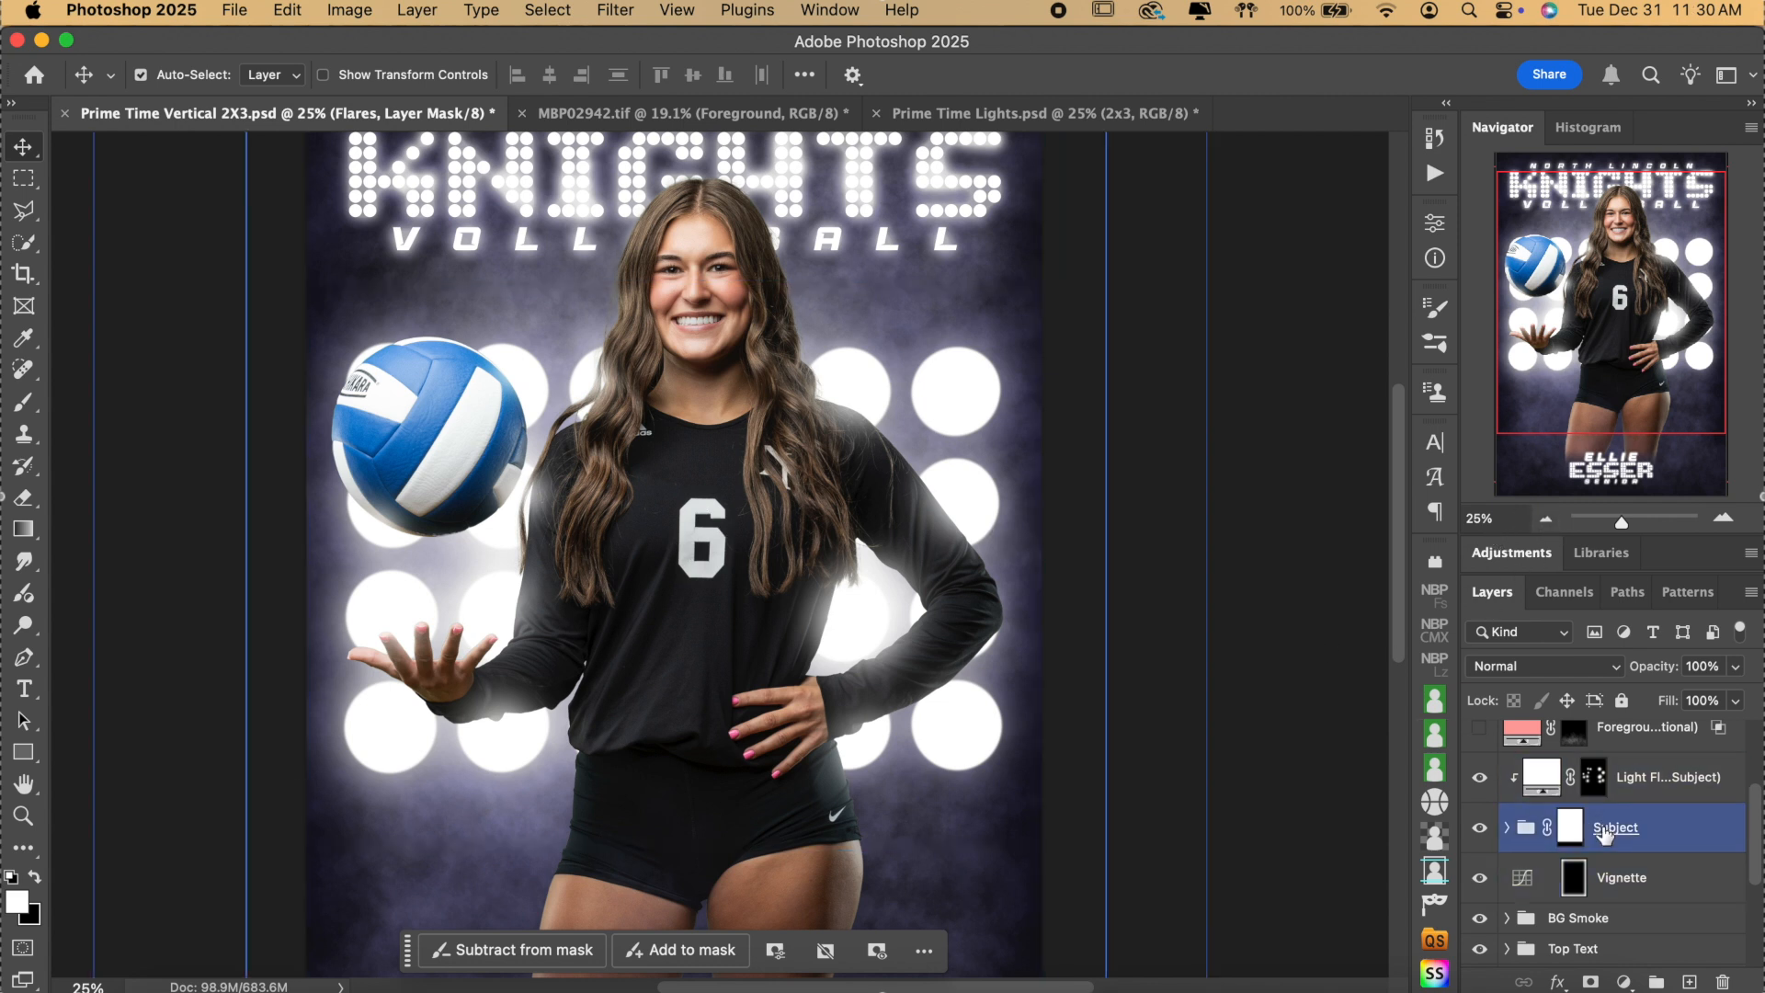
left_click_drag(1604, 833, 1525, 805)
scroll(1562, 825, "up", 4)
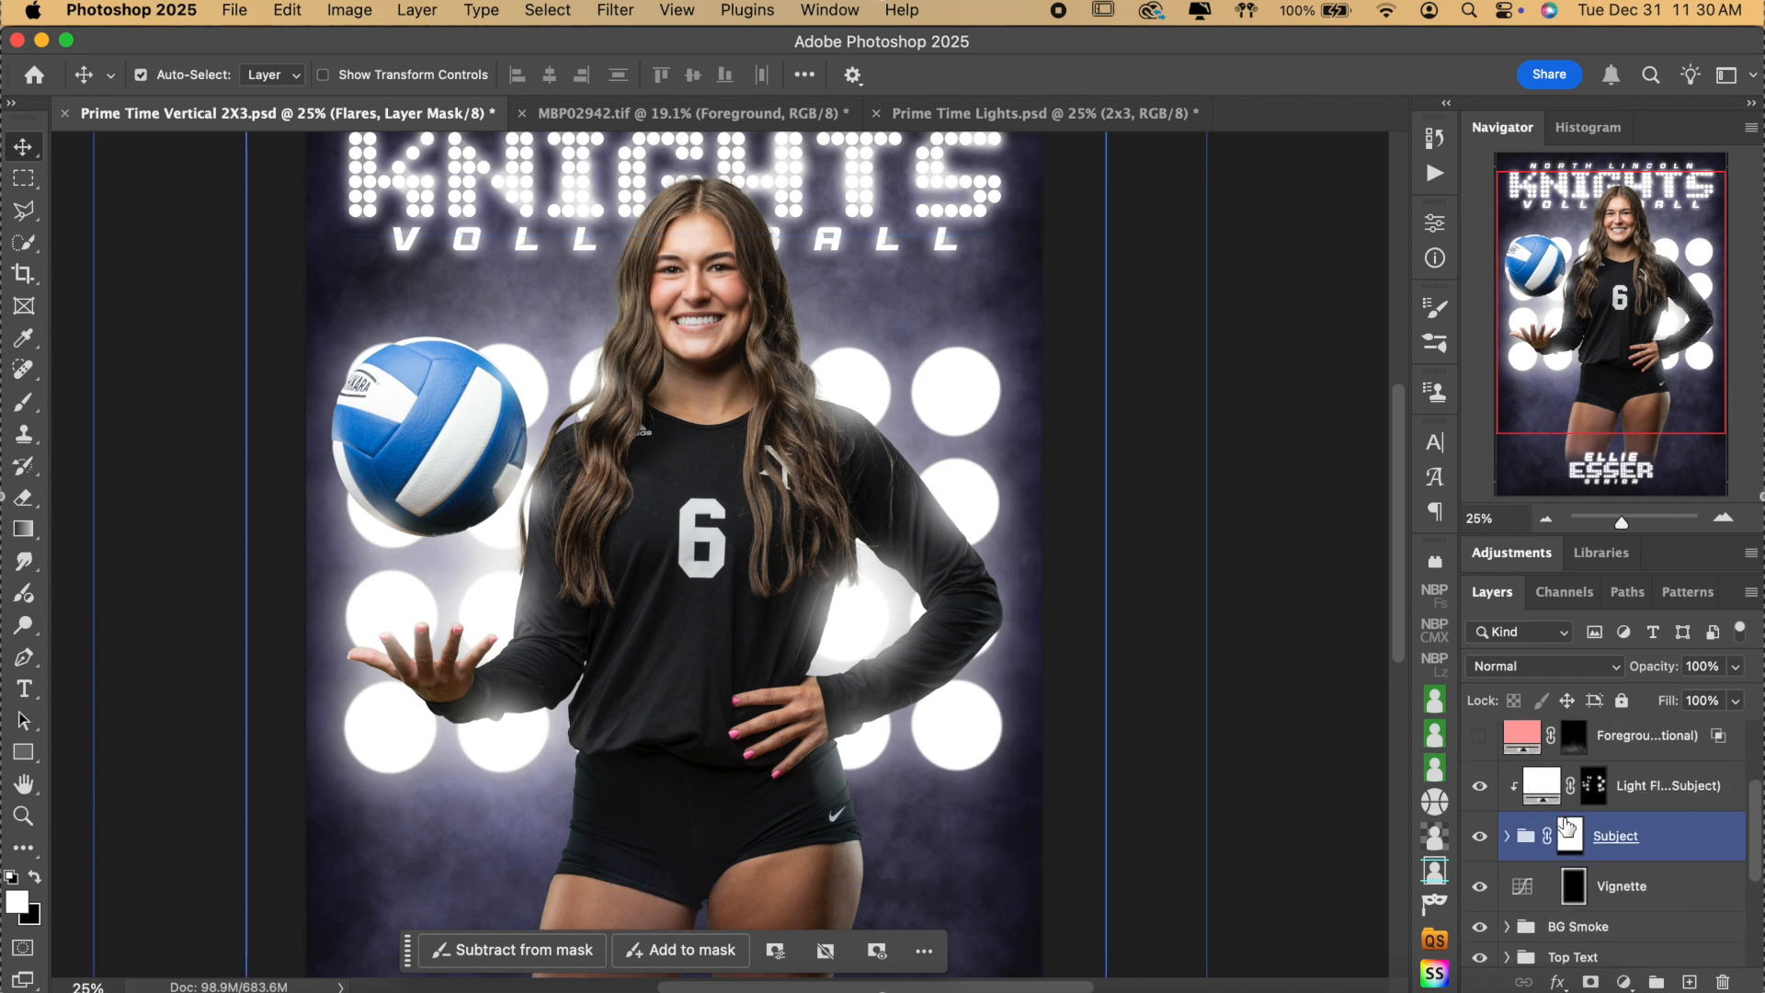
left_click(1480, 839)
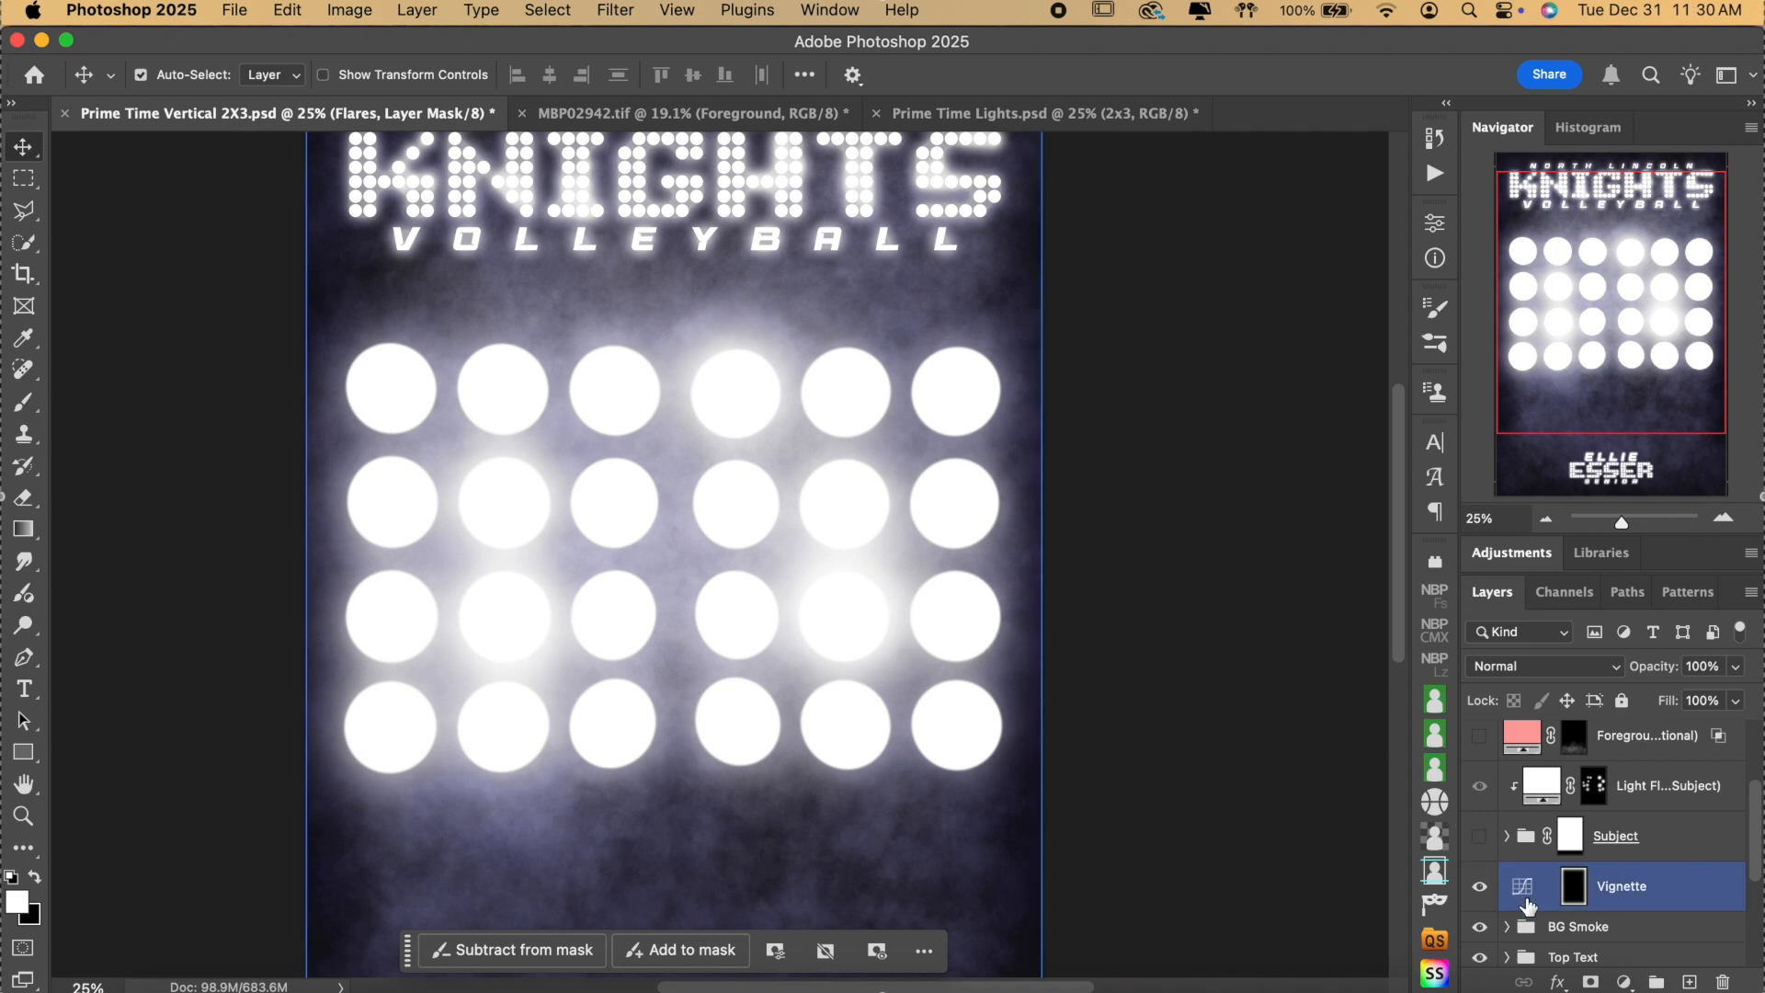
left_click(1487, 802)
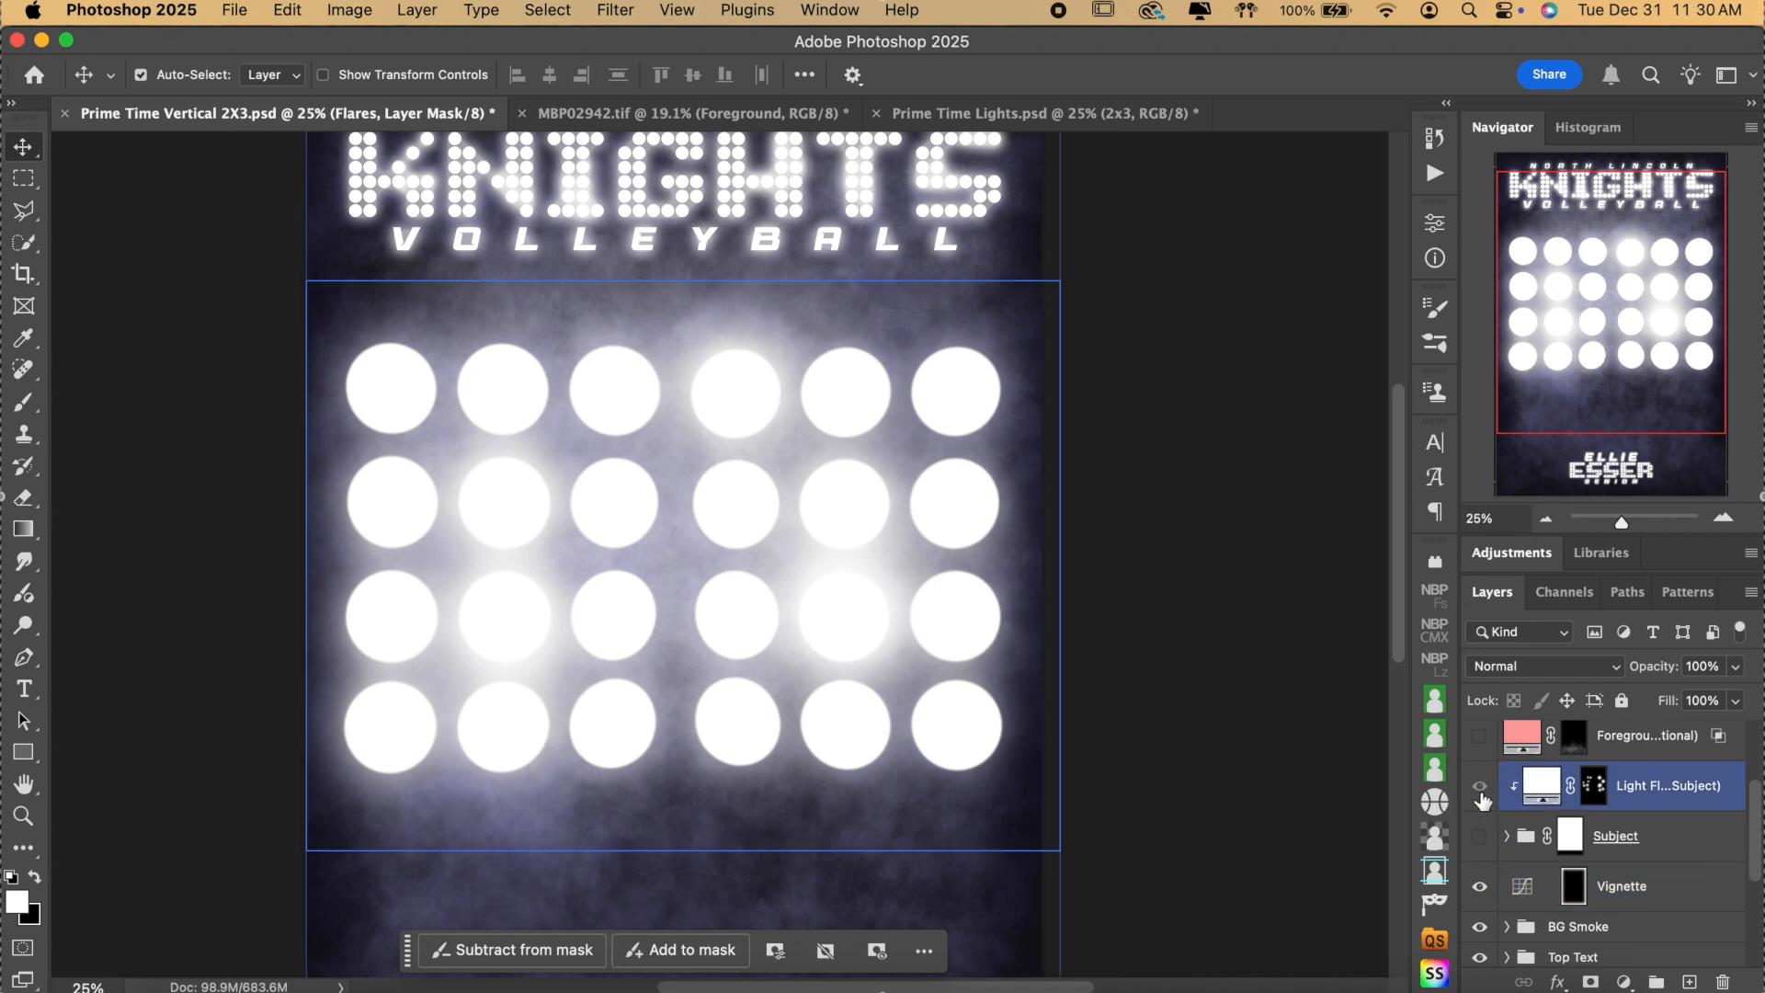
left_click(1479, 836)
Collapse the Background Lights group and select the Background Color fill layer.
left_click(1490, 850)
scroll(1606, 869, "down", 3)
left_click(1606, 870)
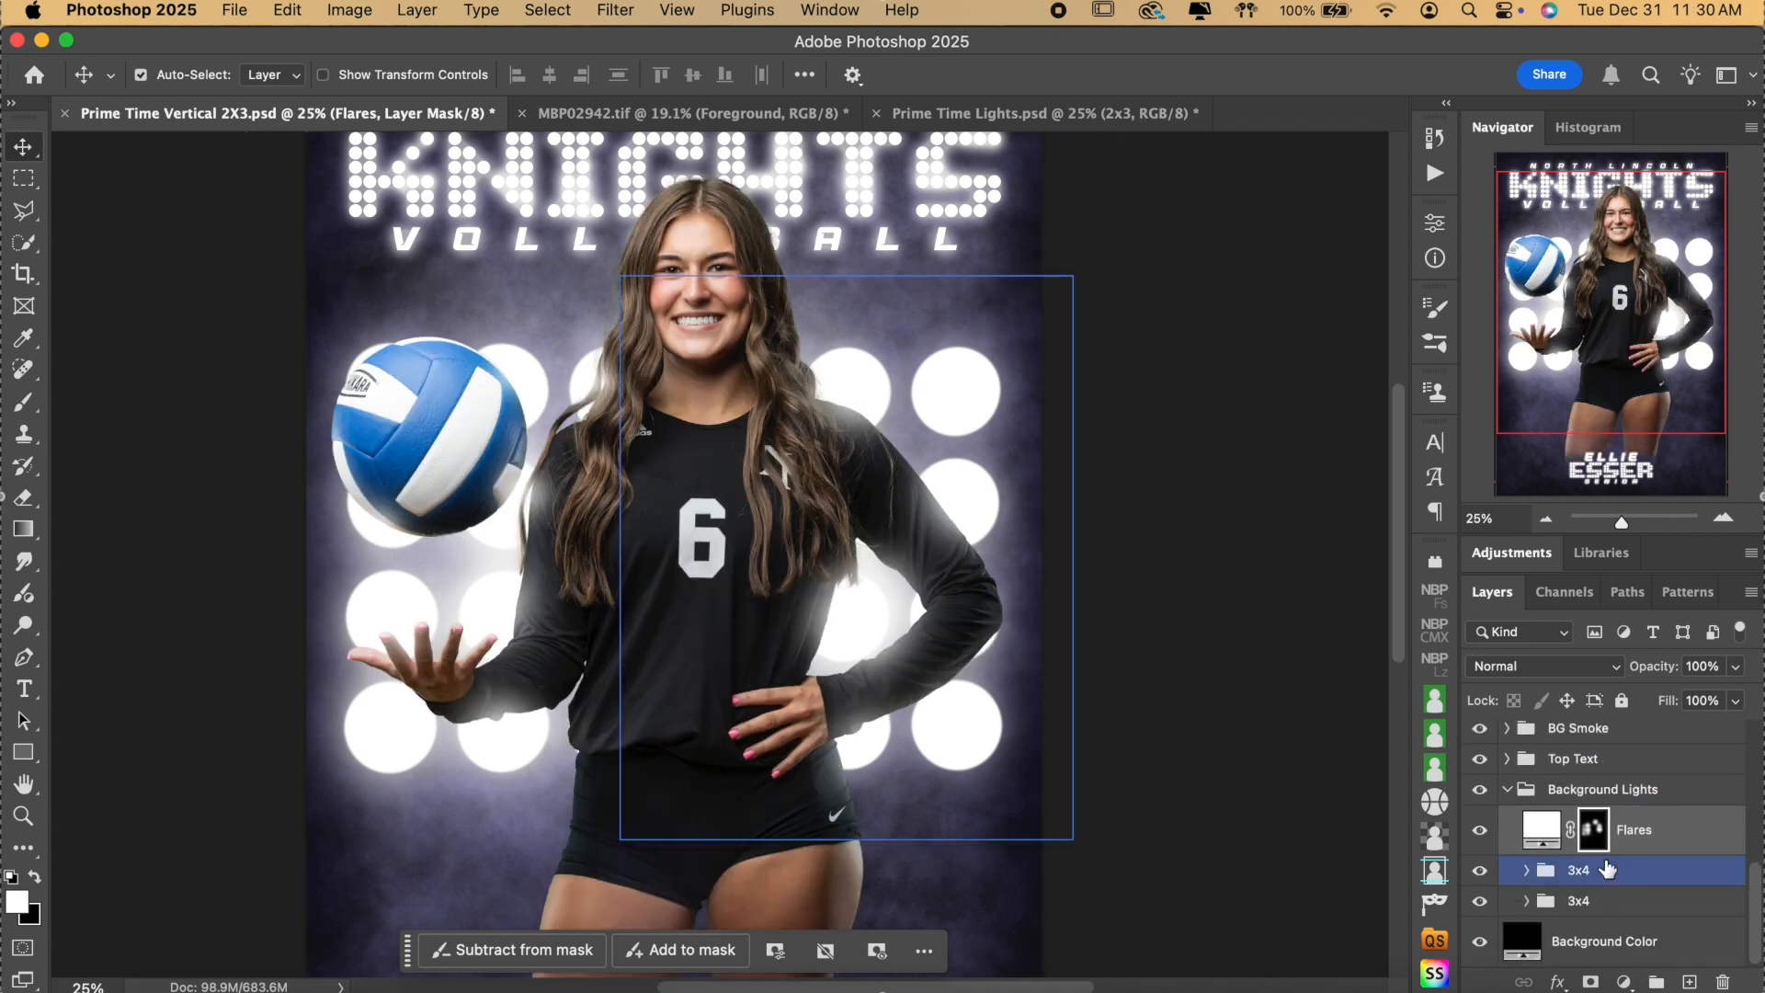
left_click(1563, 789)
left_click(1507, 789)
left_click(1562, 940)
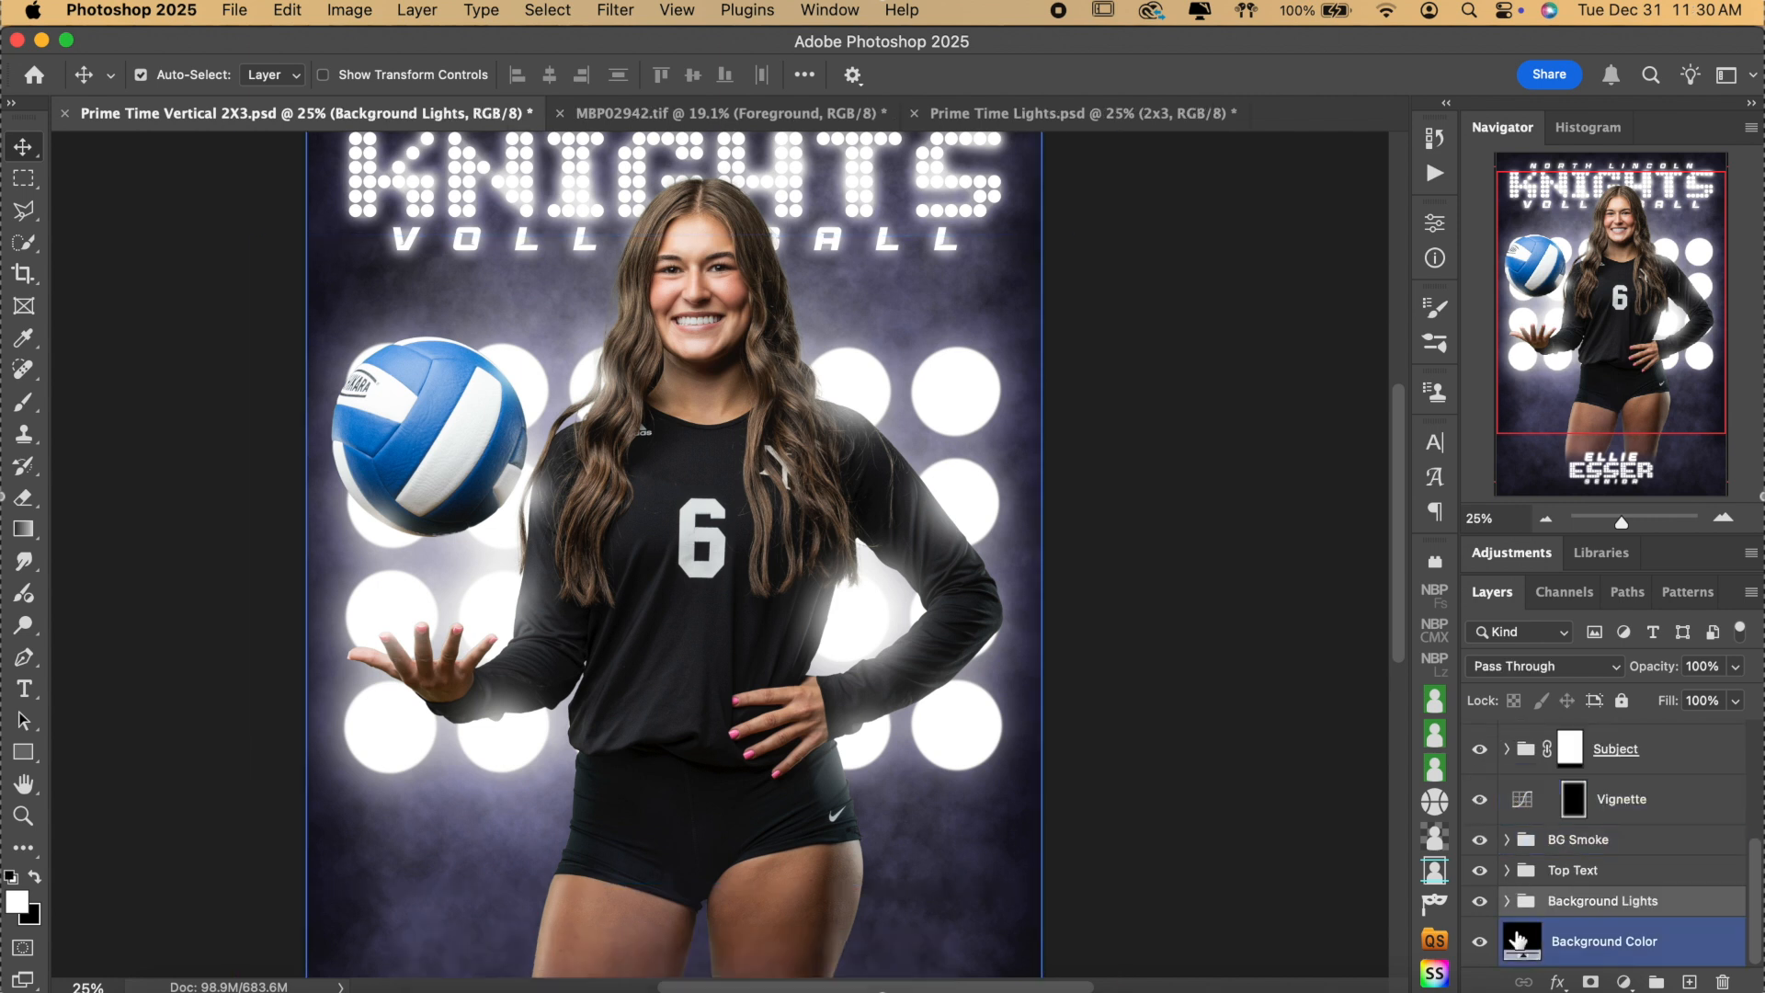
scroll(1056, 720, "down", 4)
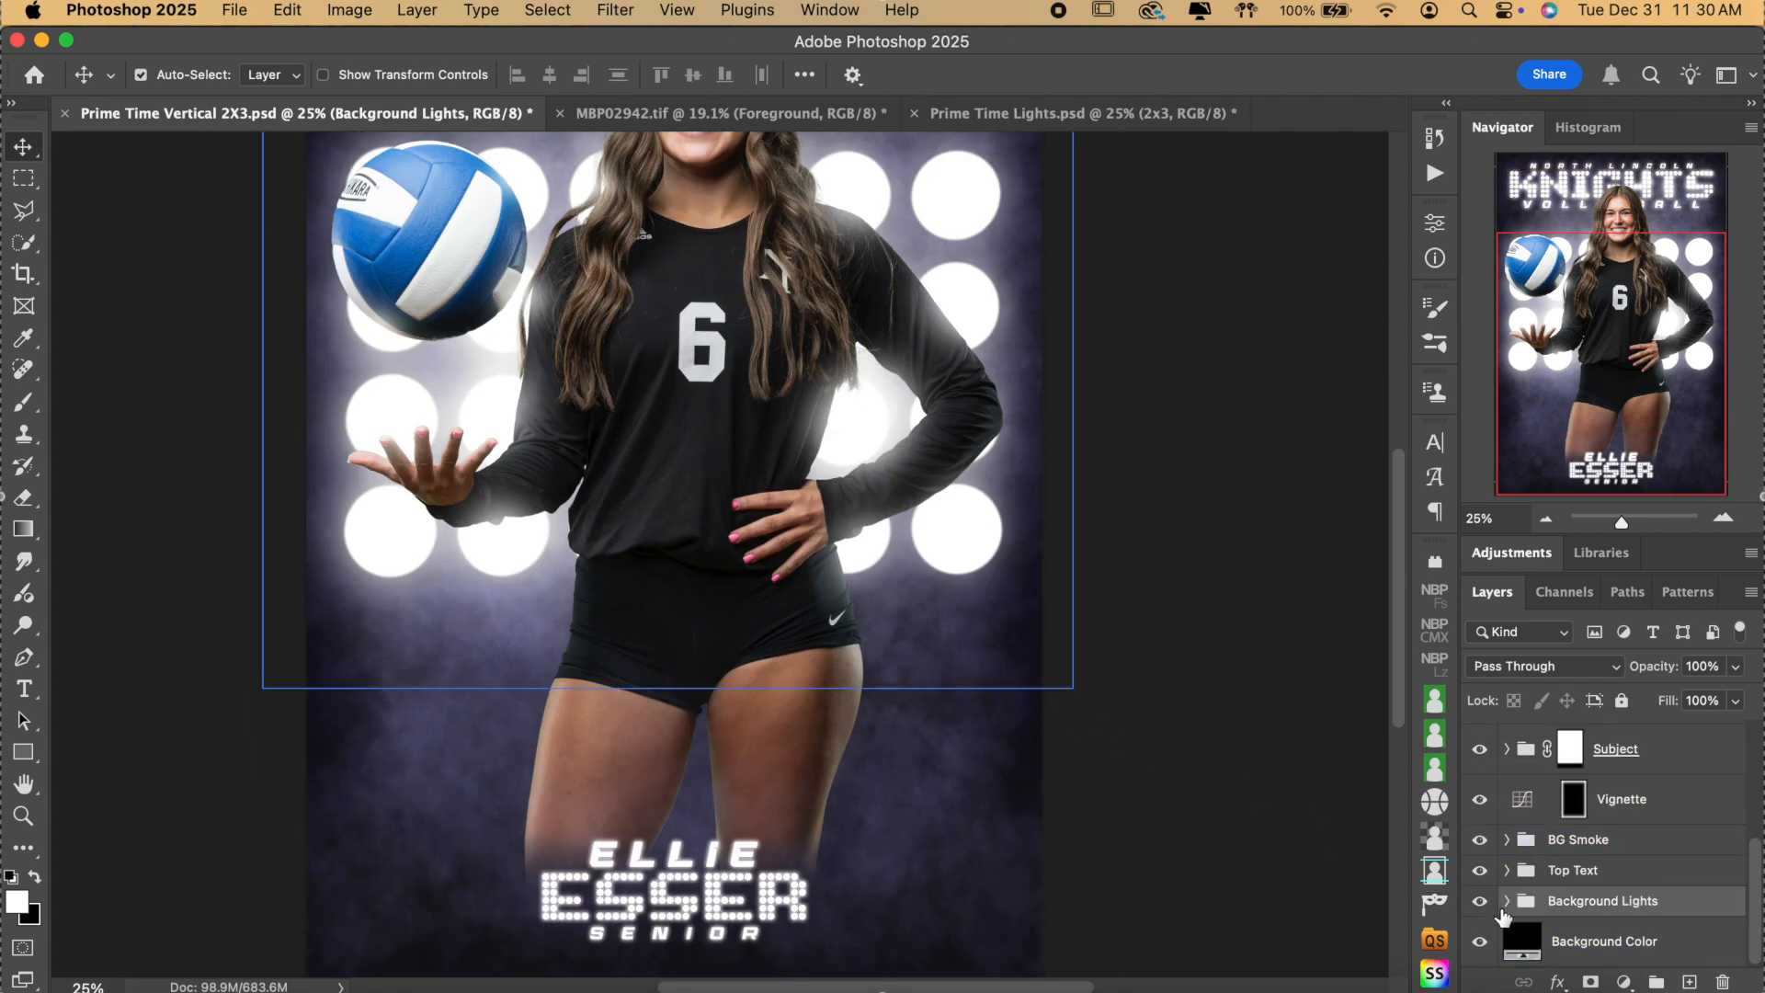
double_click(1521, 939)
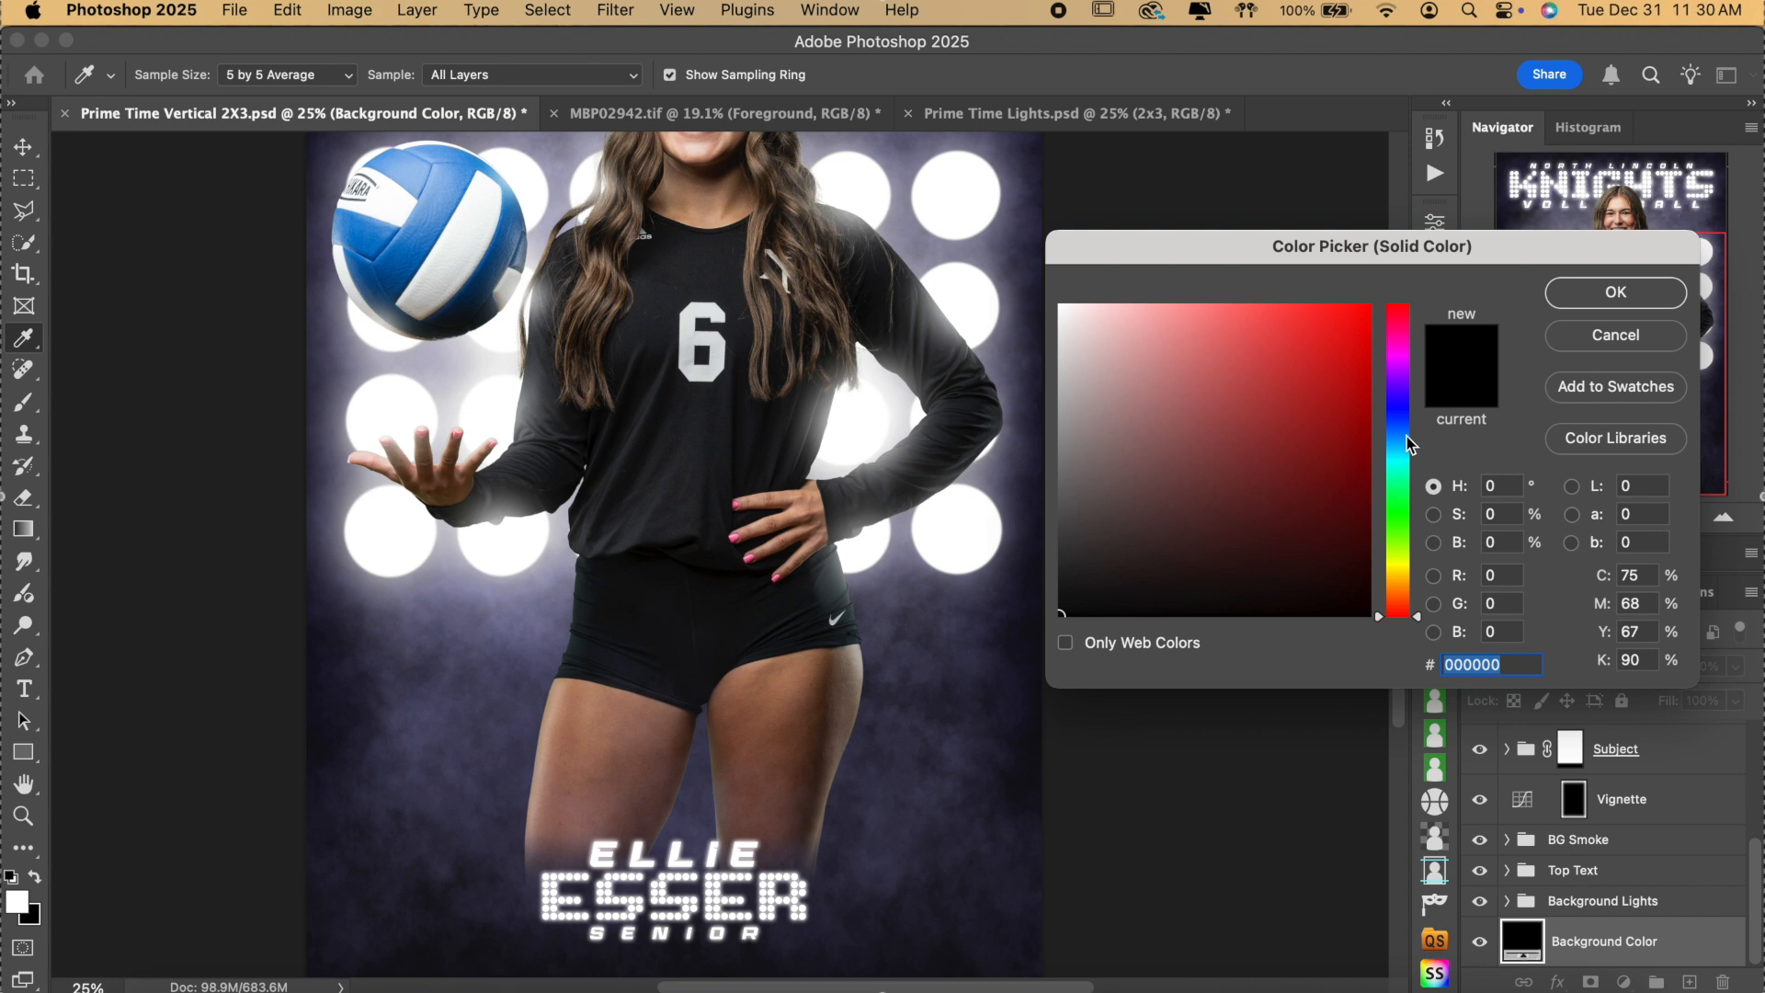
left_click(1404, 416)
left_click(1278, 582)
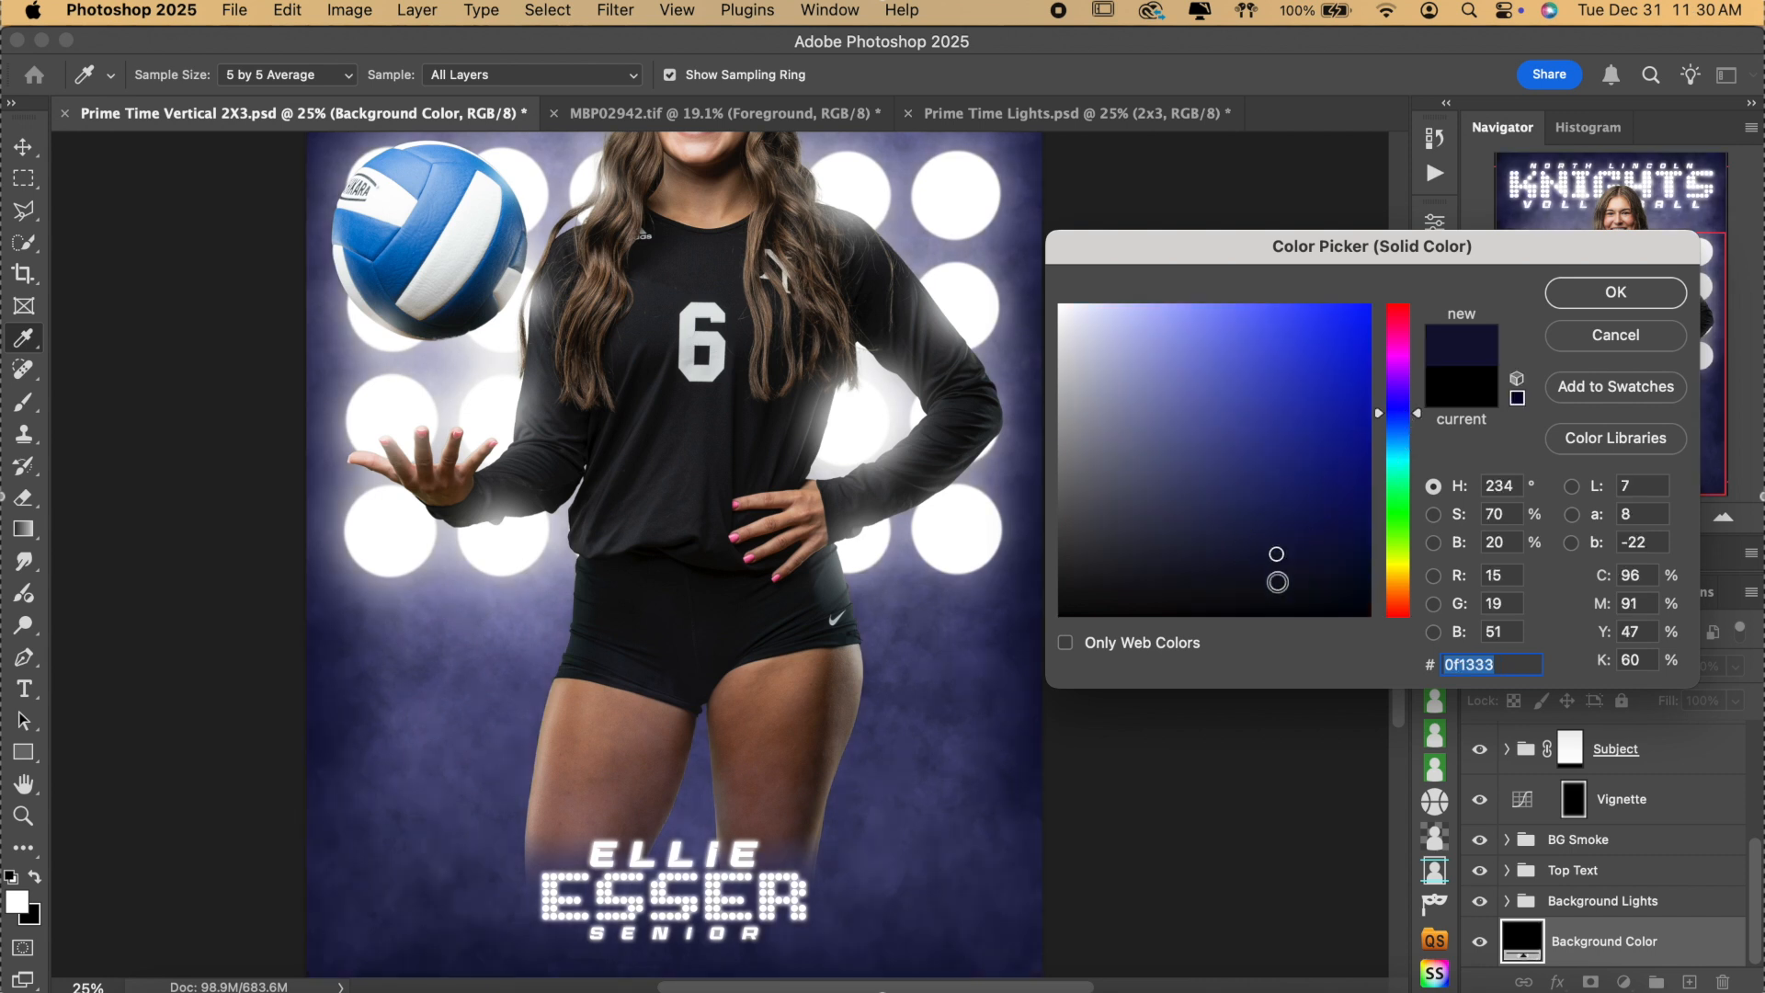
left_click(1267, 586)
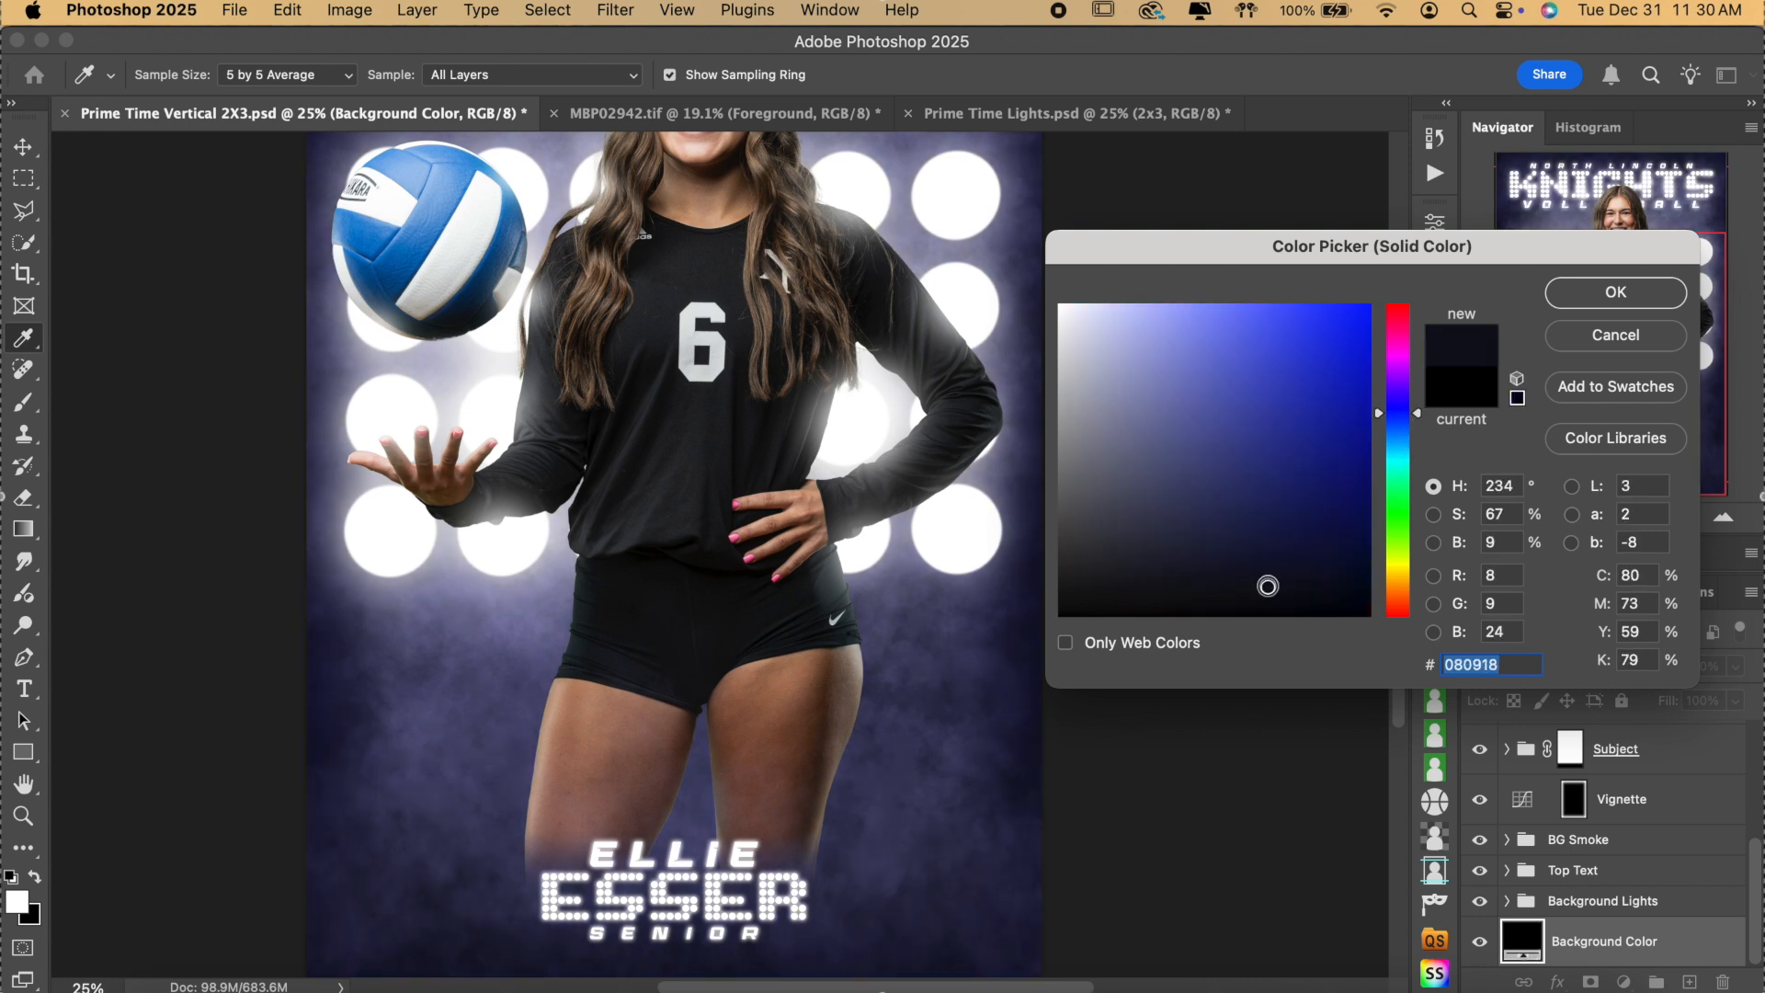
left_click_drag(1200, 584, 840, 676)
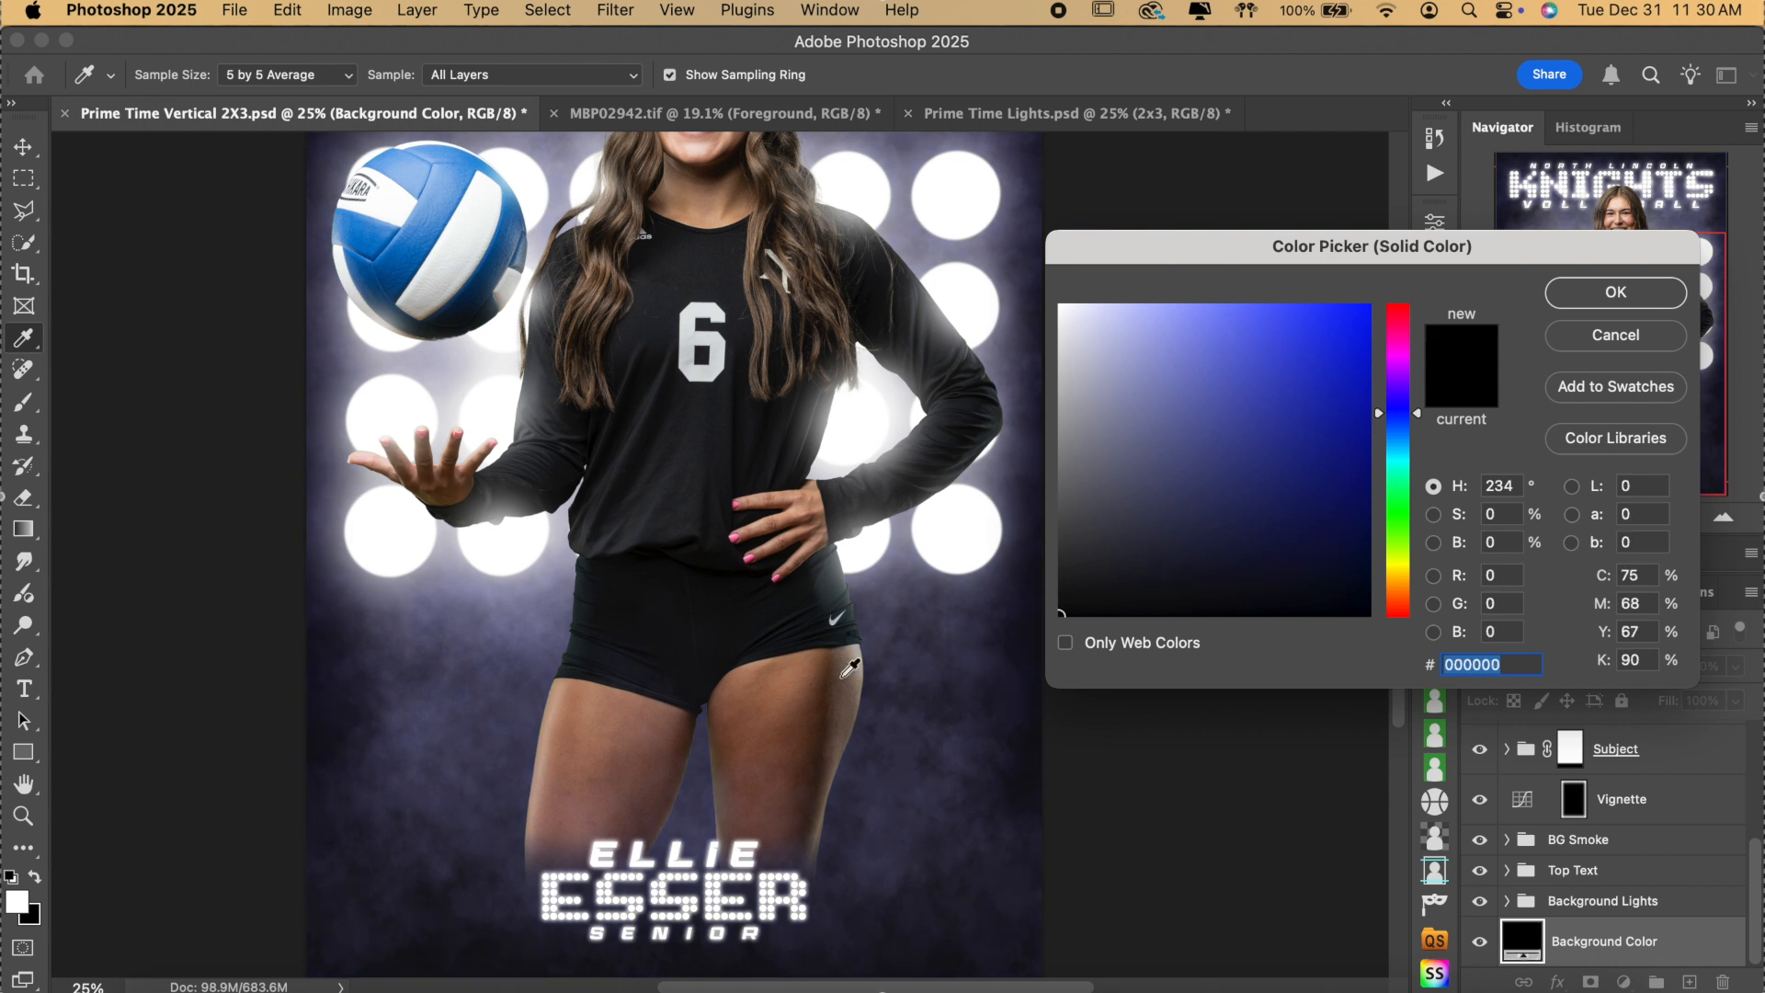
left_click(1614, 292)
key("v")
left_click(965, 328)
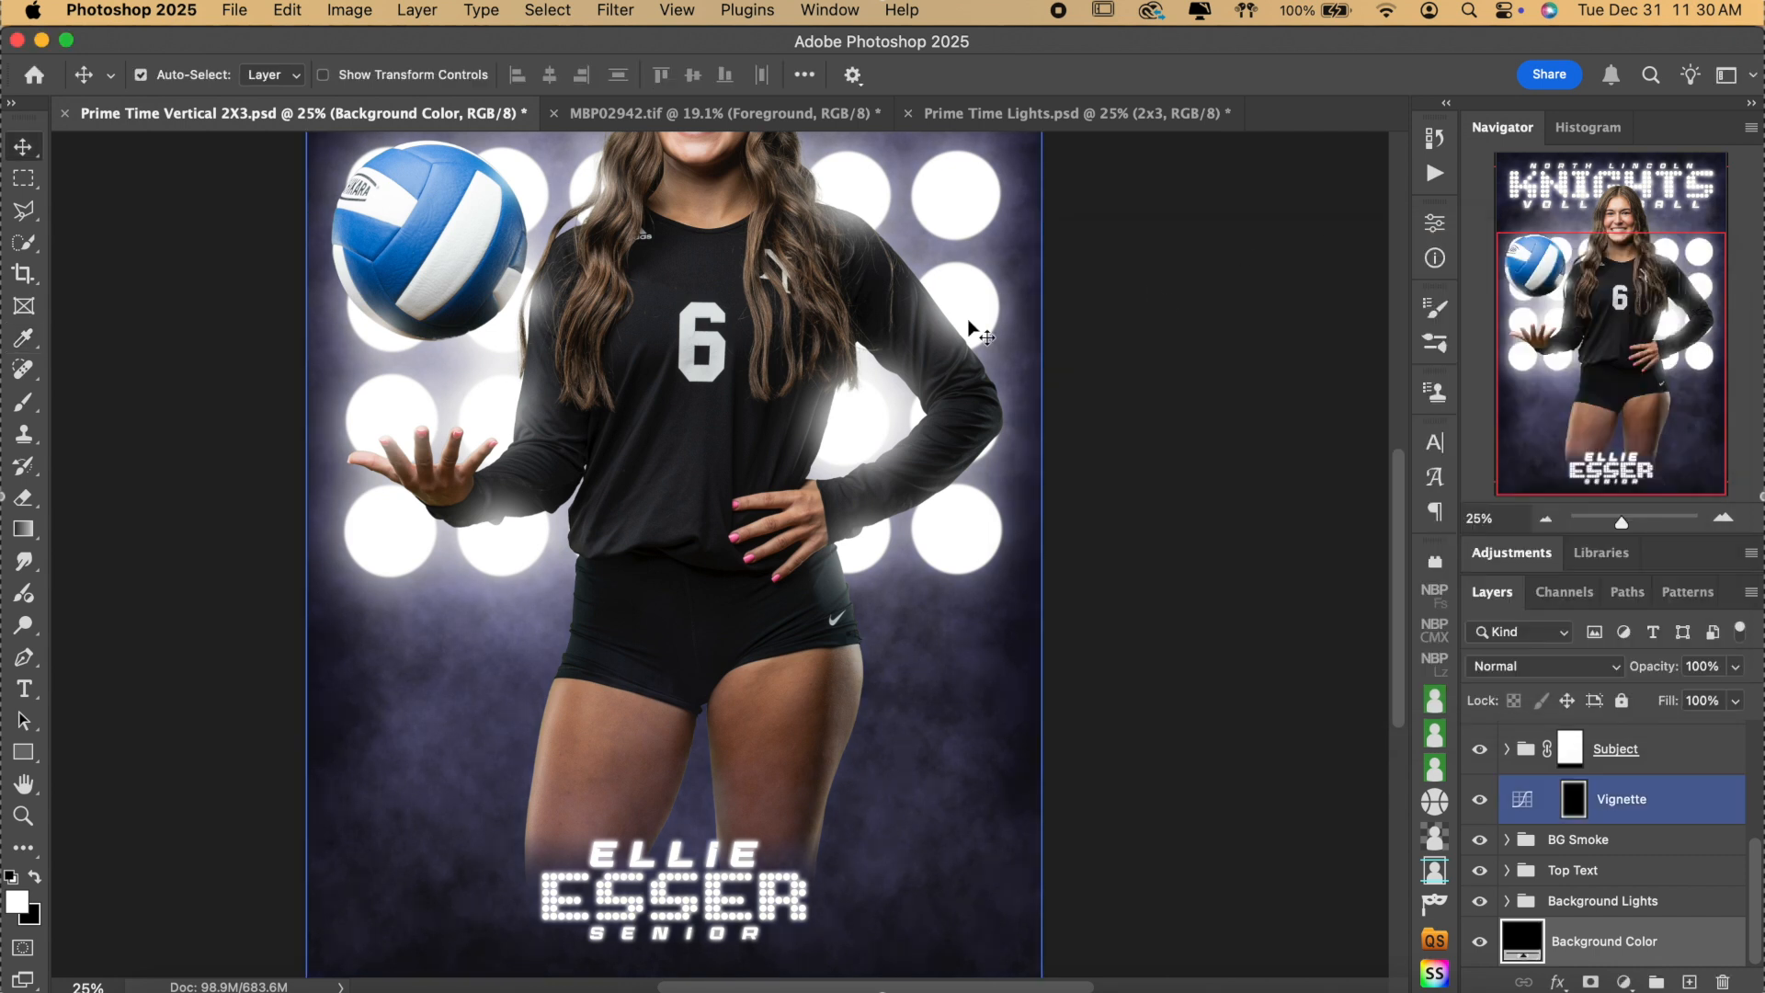
scroll(974, 326, "up", 4)
scroll(974, 329, "up", 2)
Copy the baseball player's Foreground cutout from MBP02942.tif.
left_click(1545, 518)
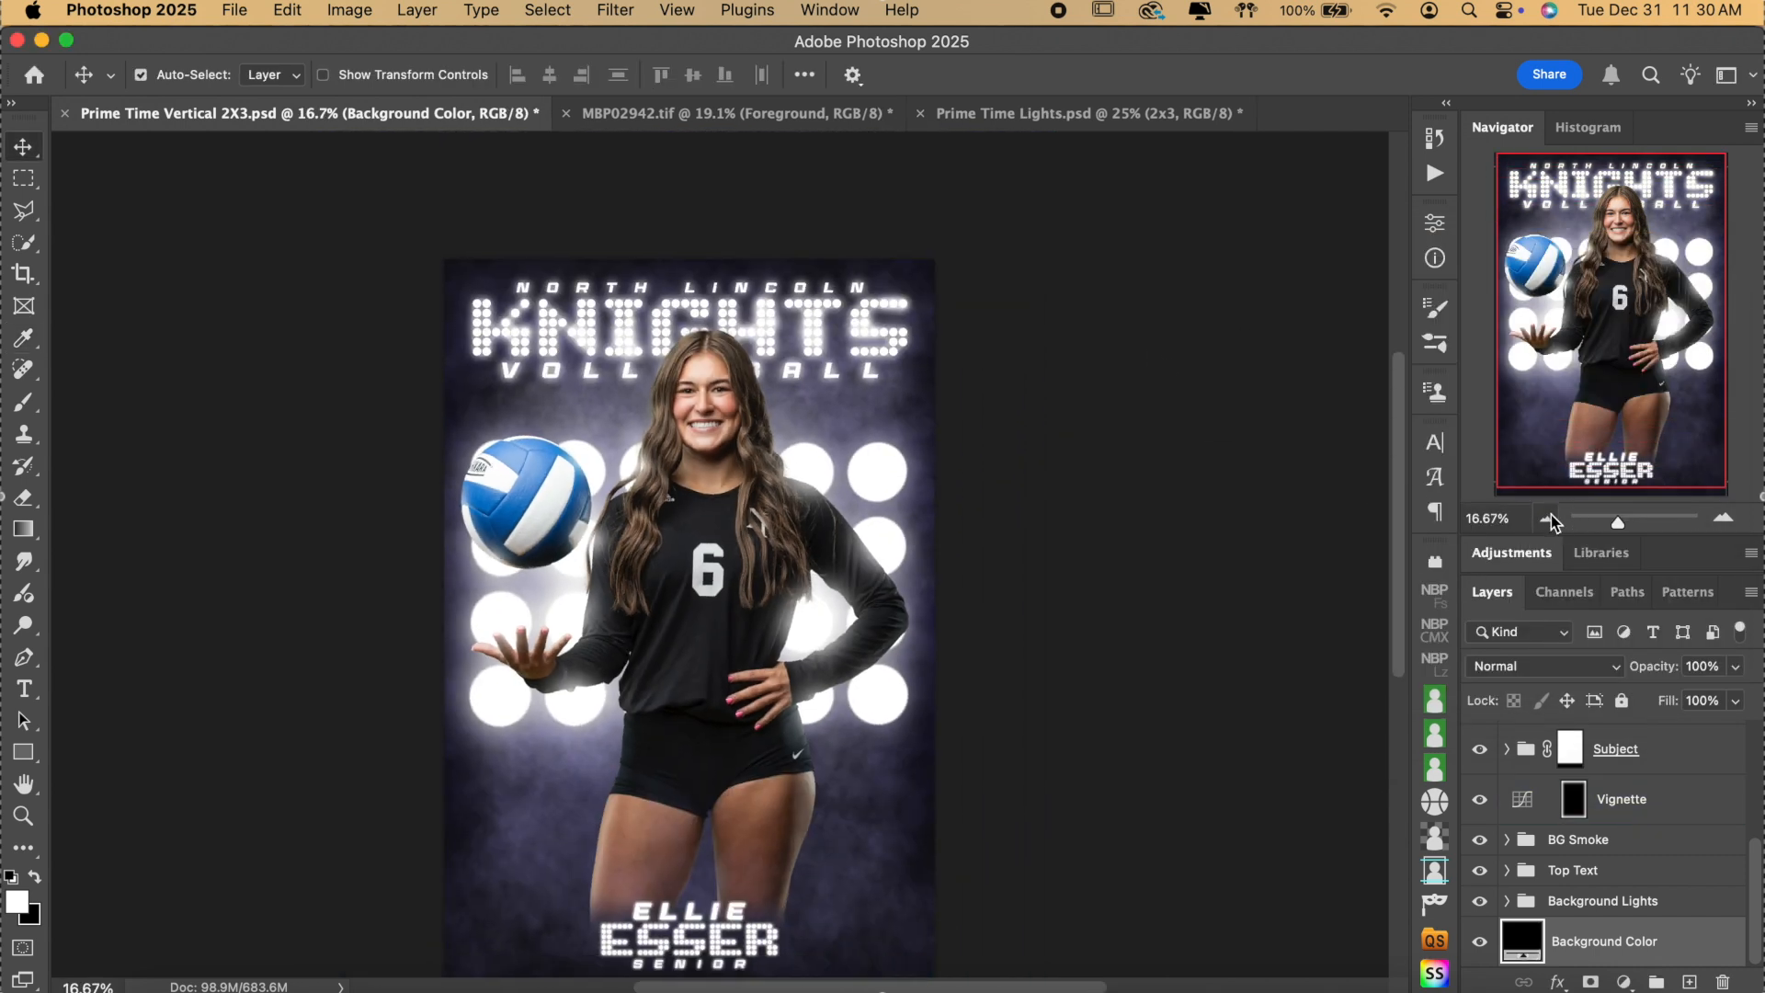
scroll(1194, 523, "down", 2)
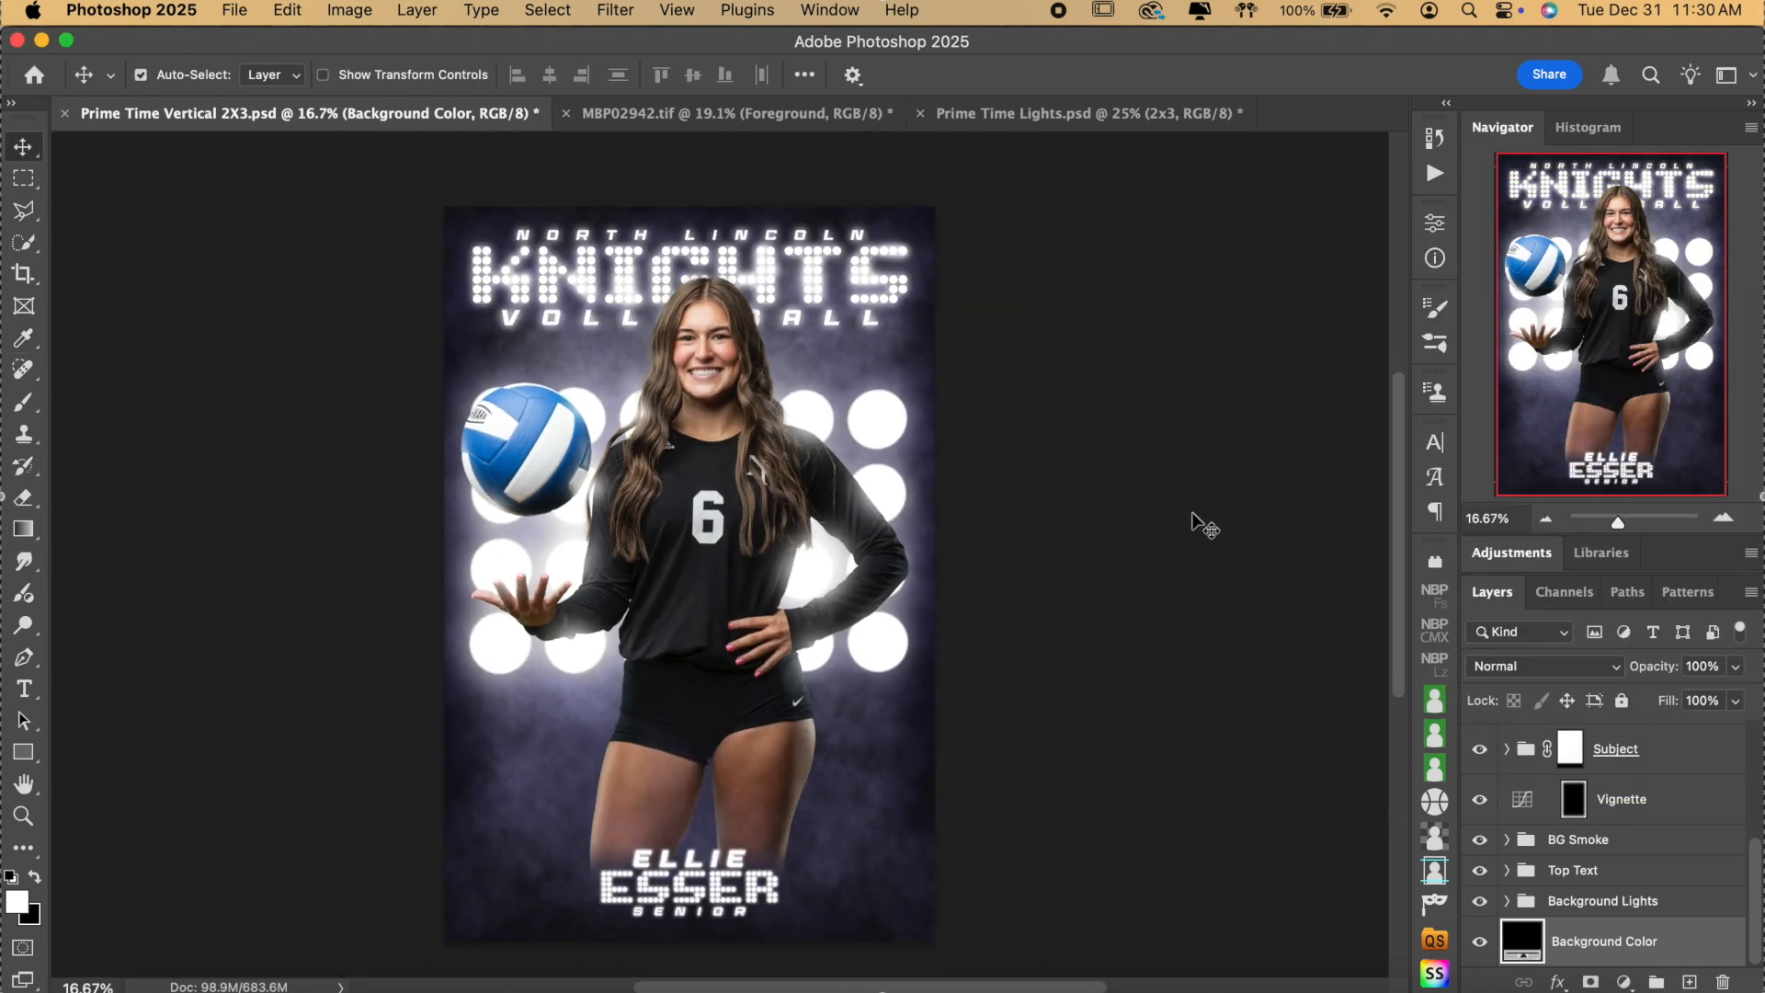
left_click(1722, 519)
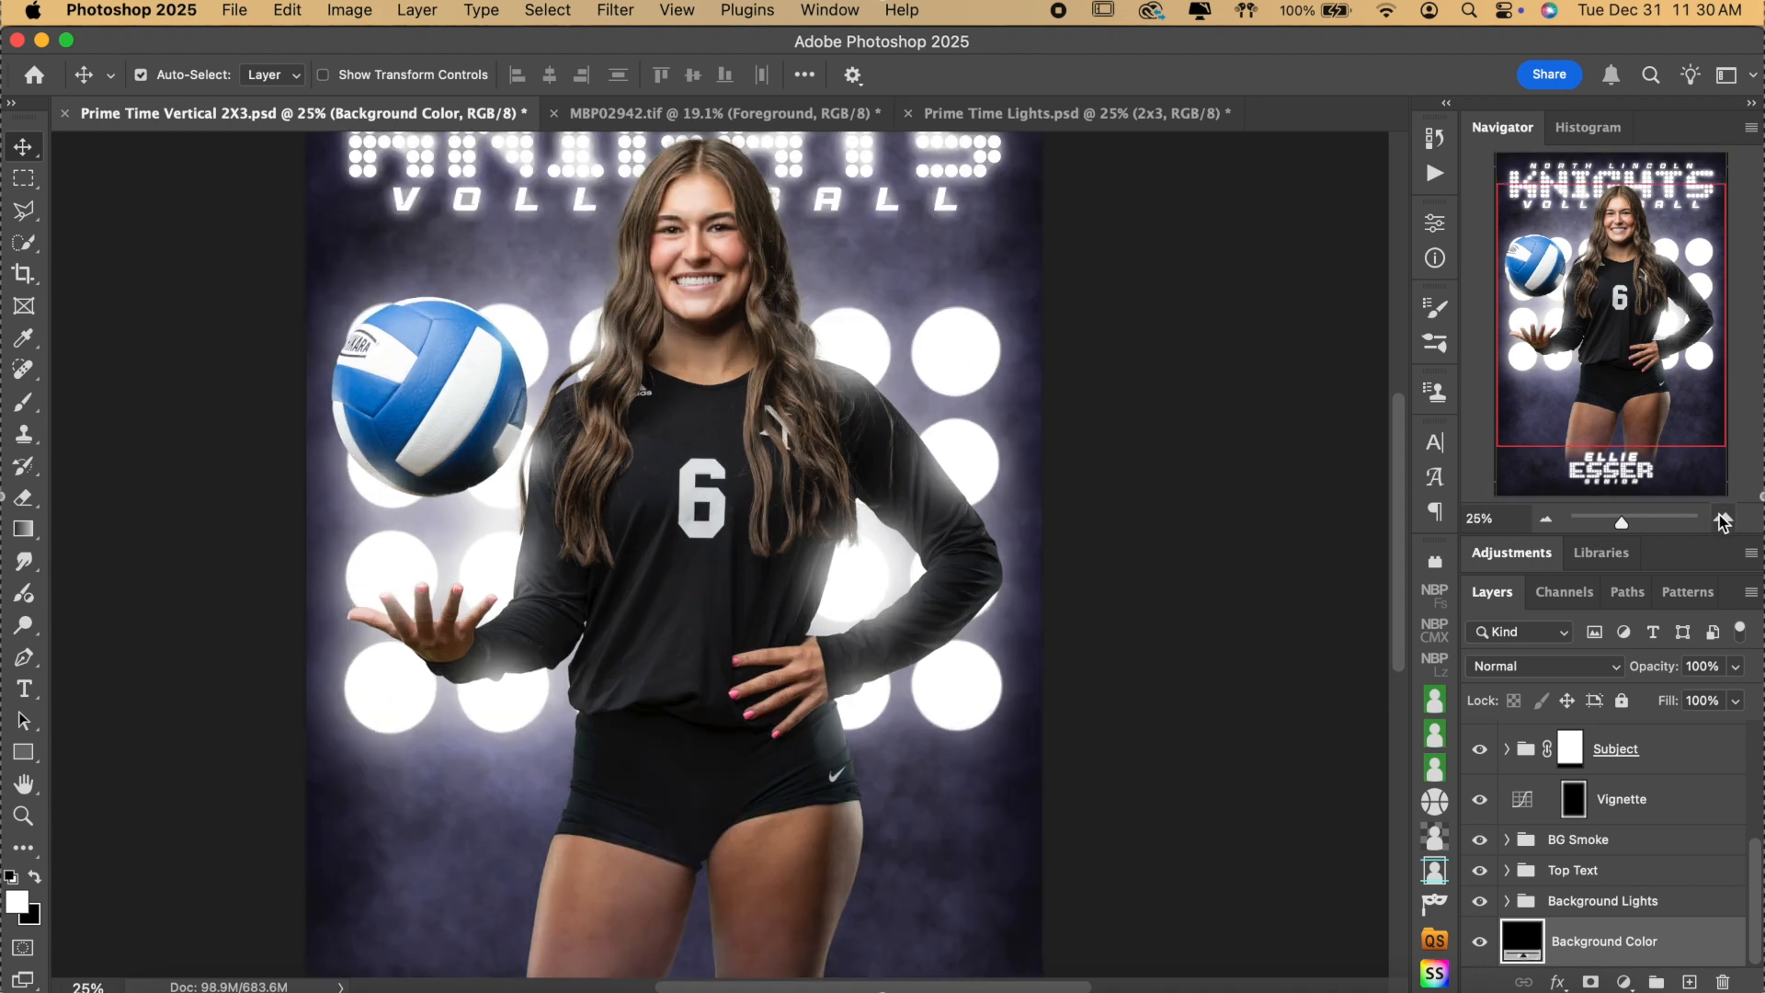
left_click(1545, 518)
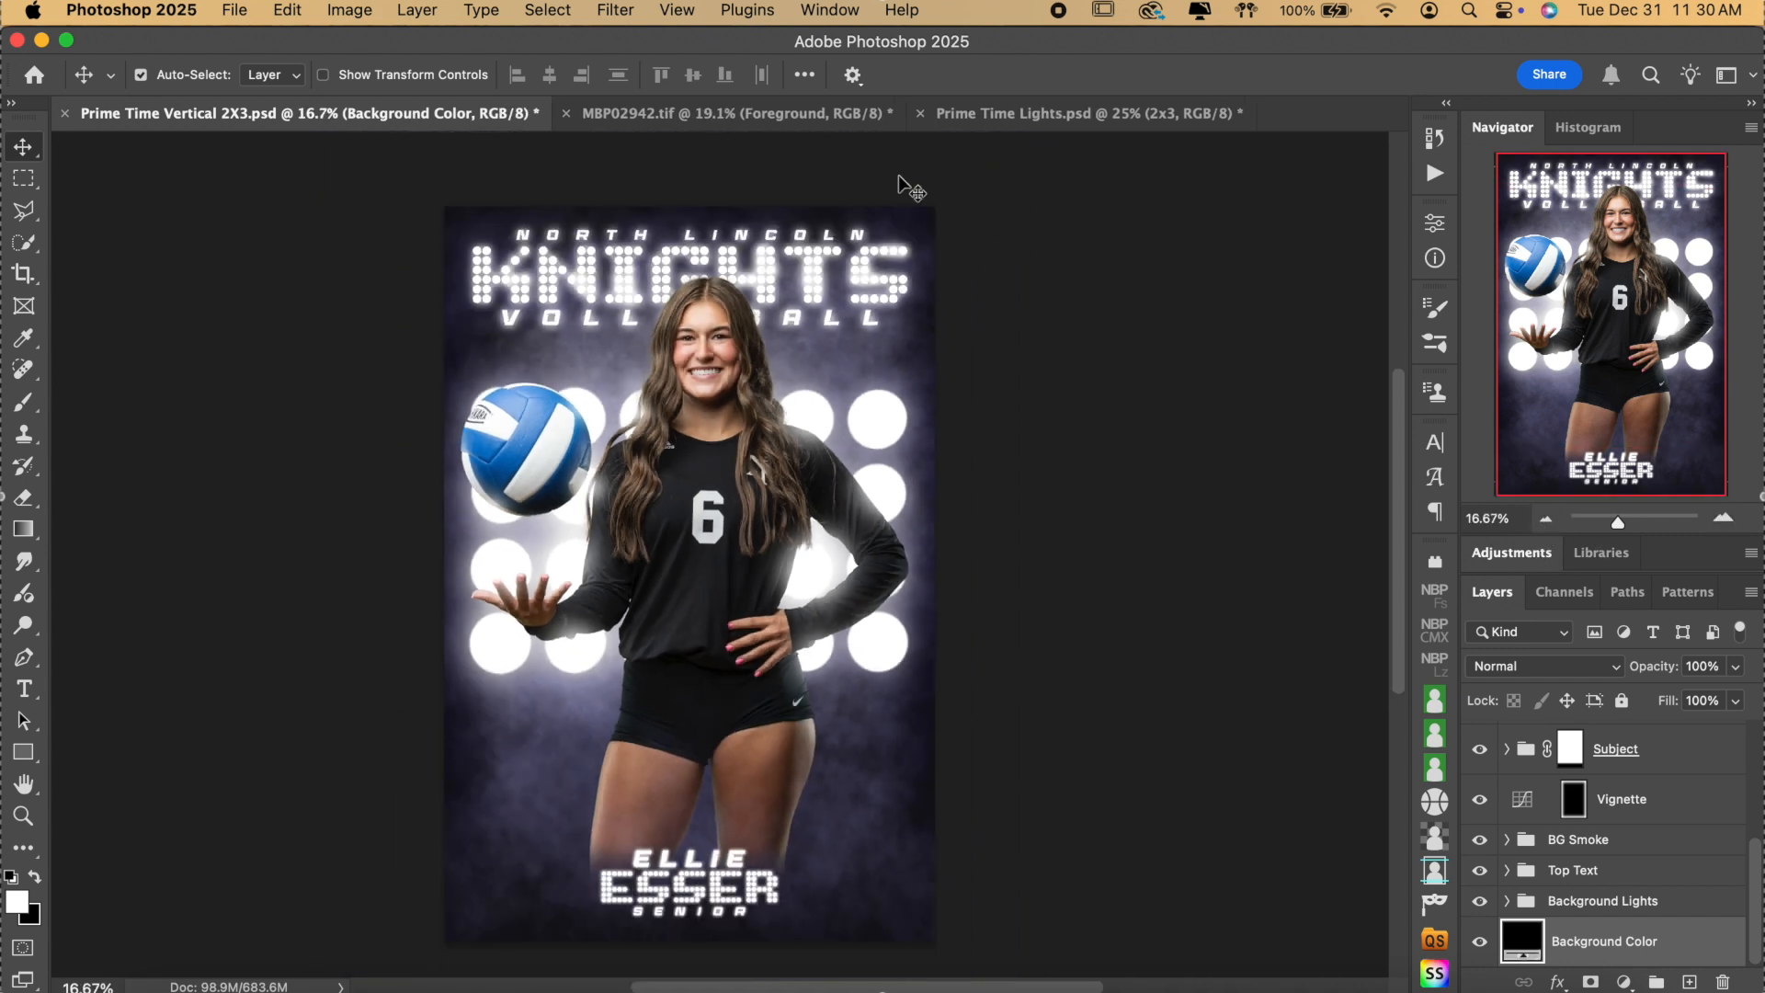
left_click(733, 114)
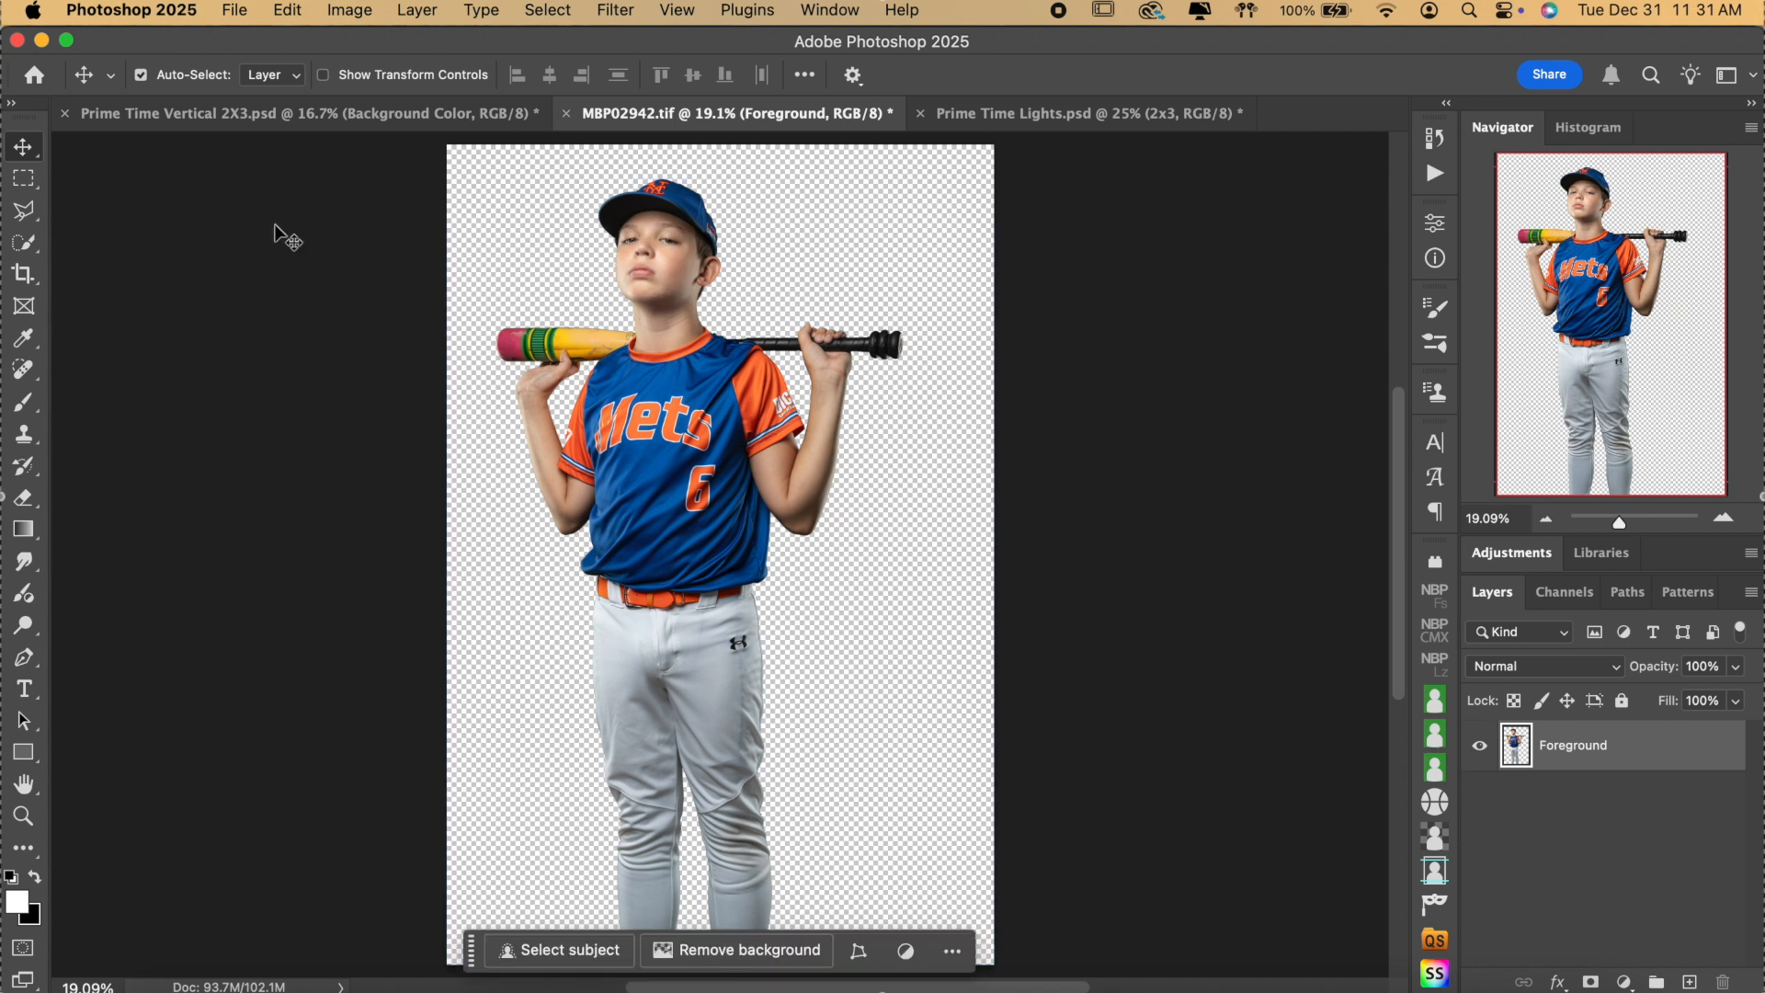
key("super+c")
Paste the cutout into the poster's Subject group above the Sample Image layer.
left_click(327, 114)
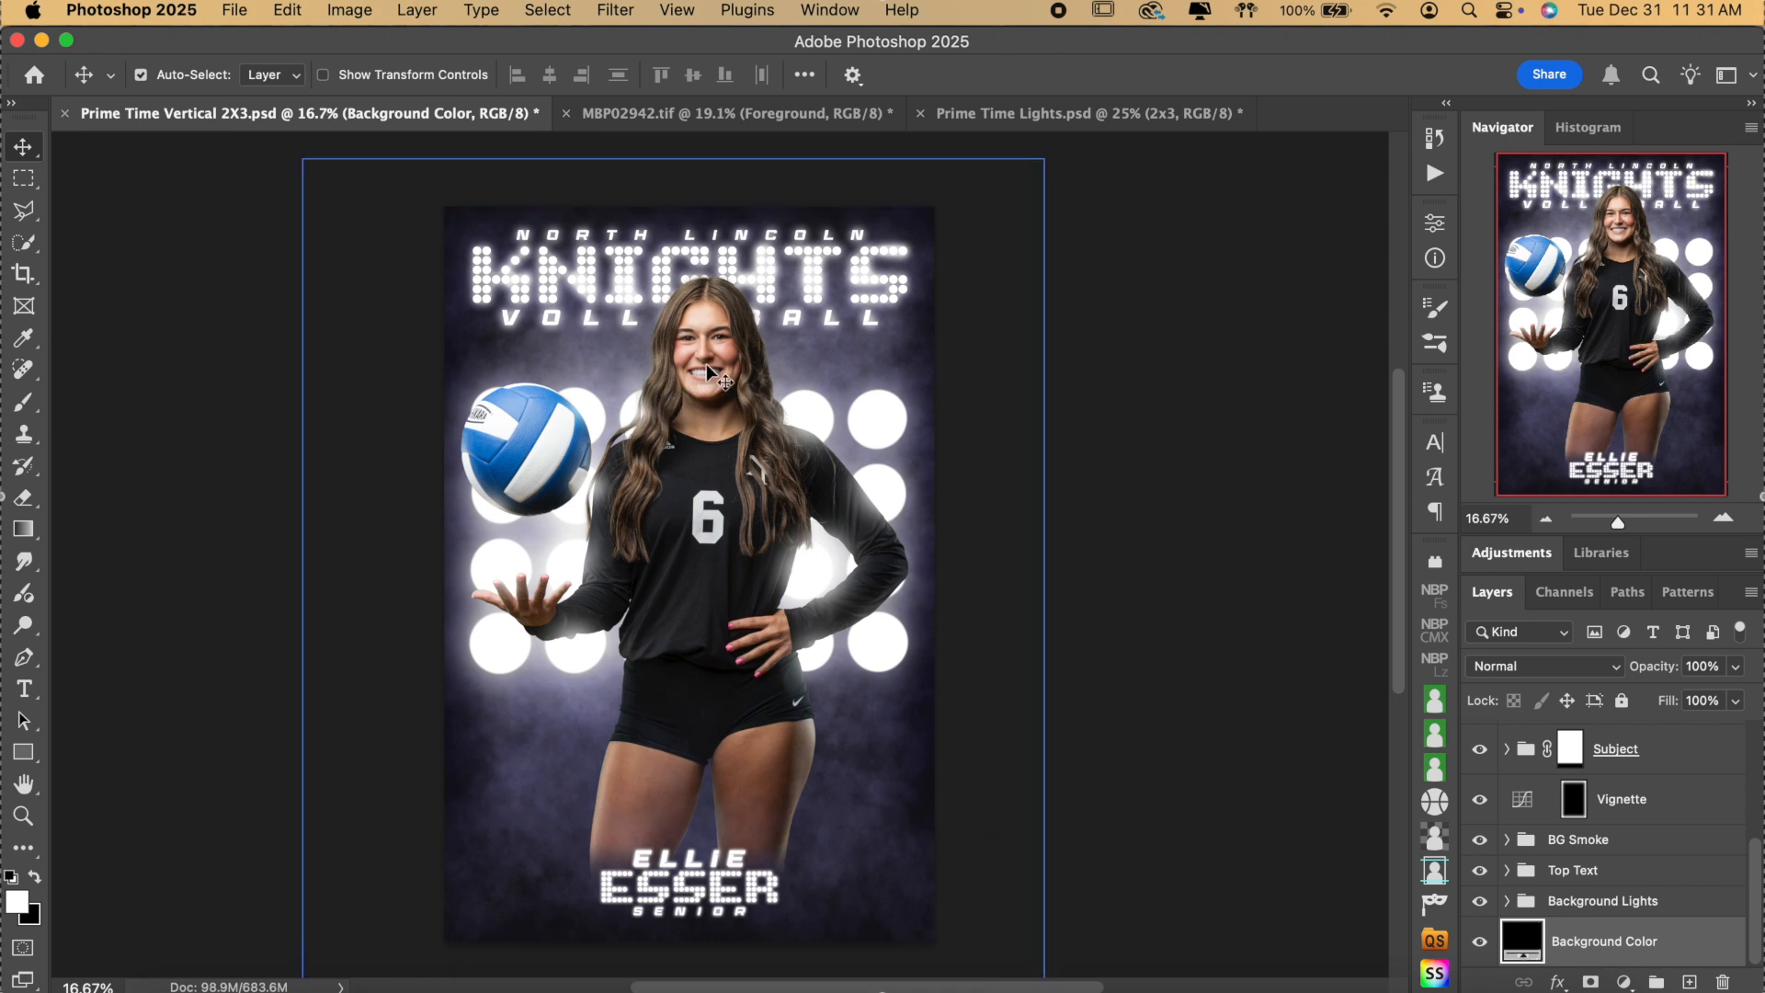
left_click(1432, 775)
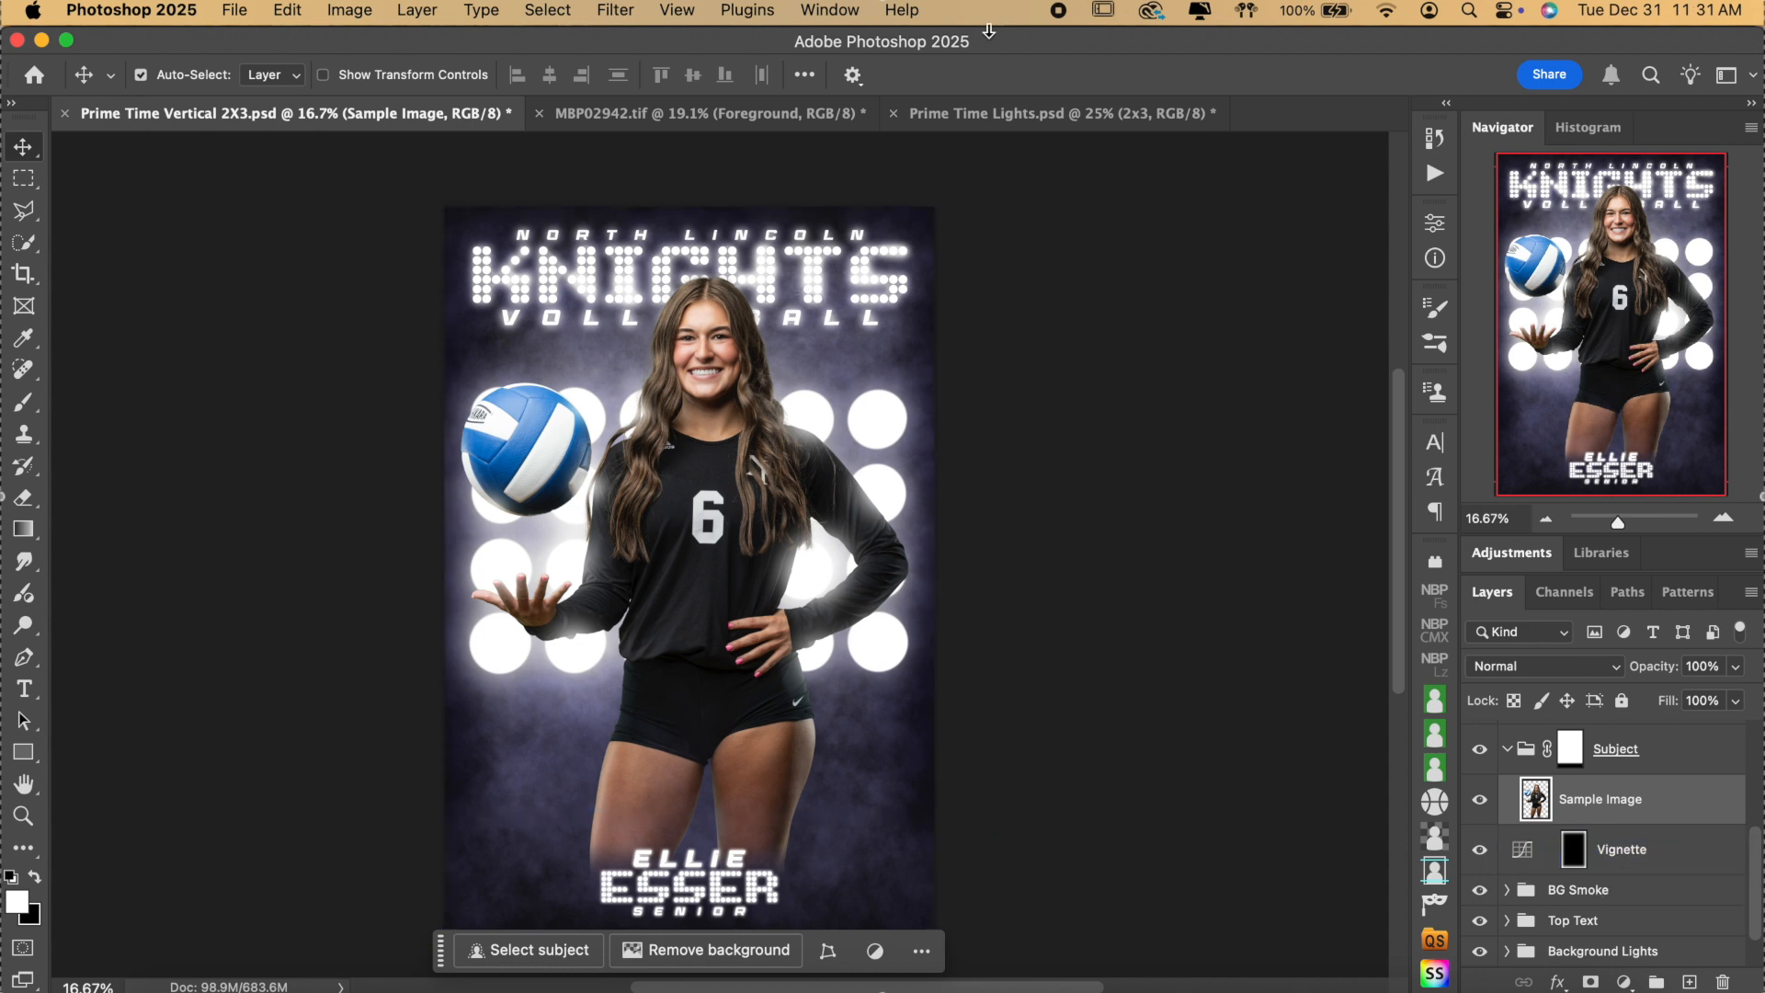
left_click(722, 111)
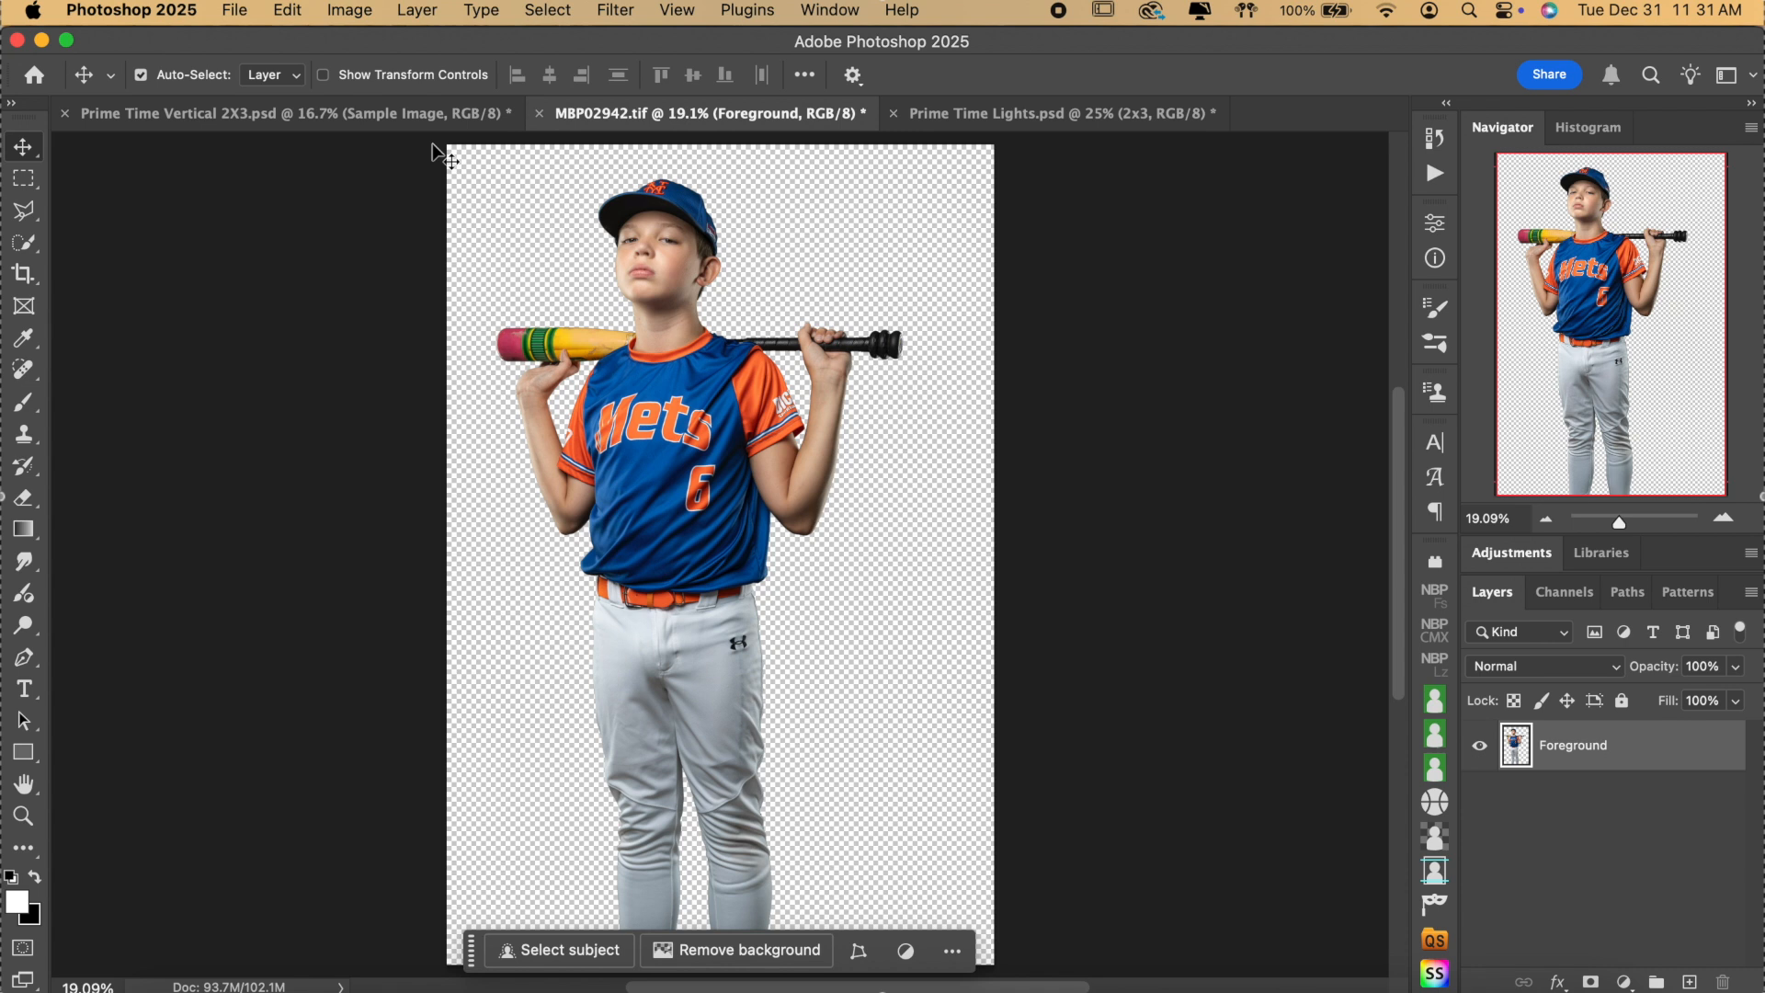
left_click(395, 111)
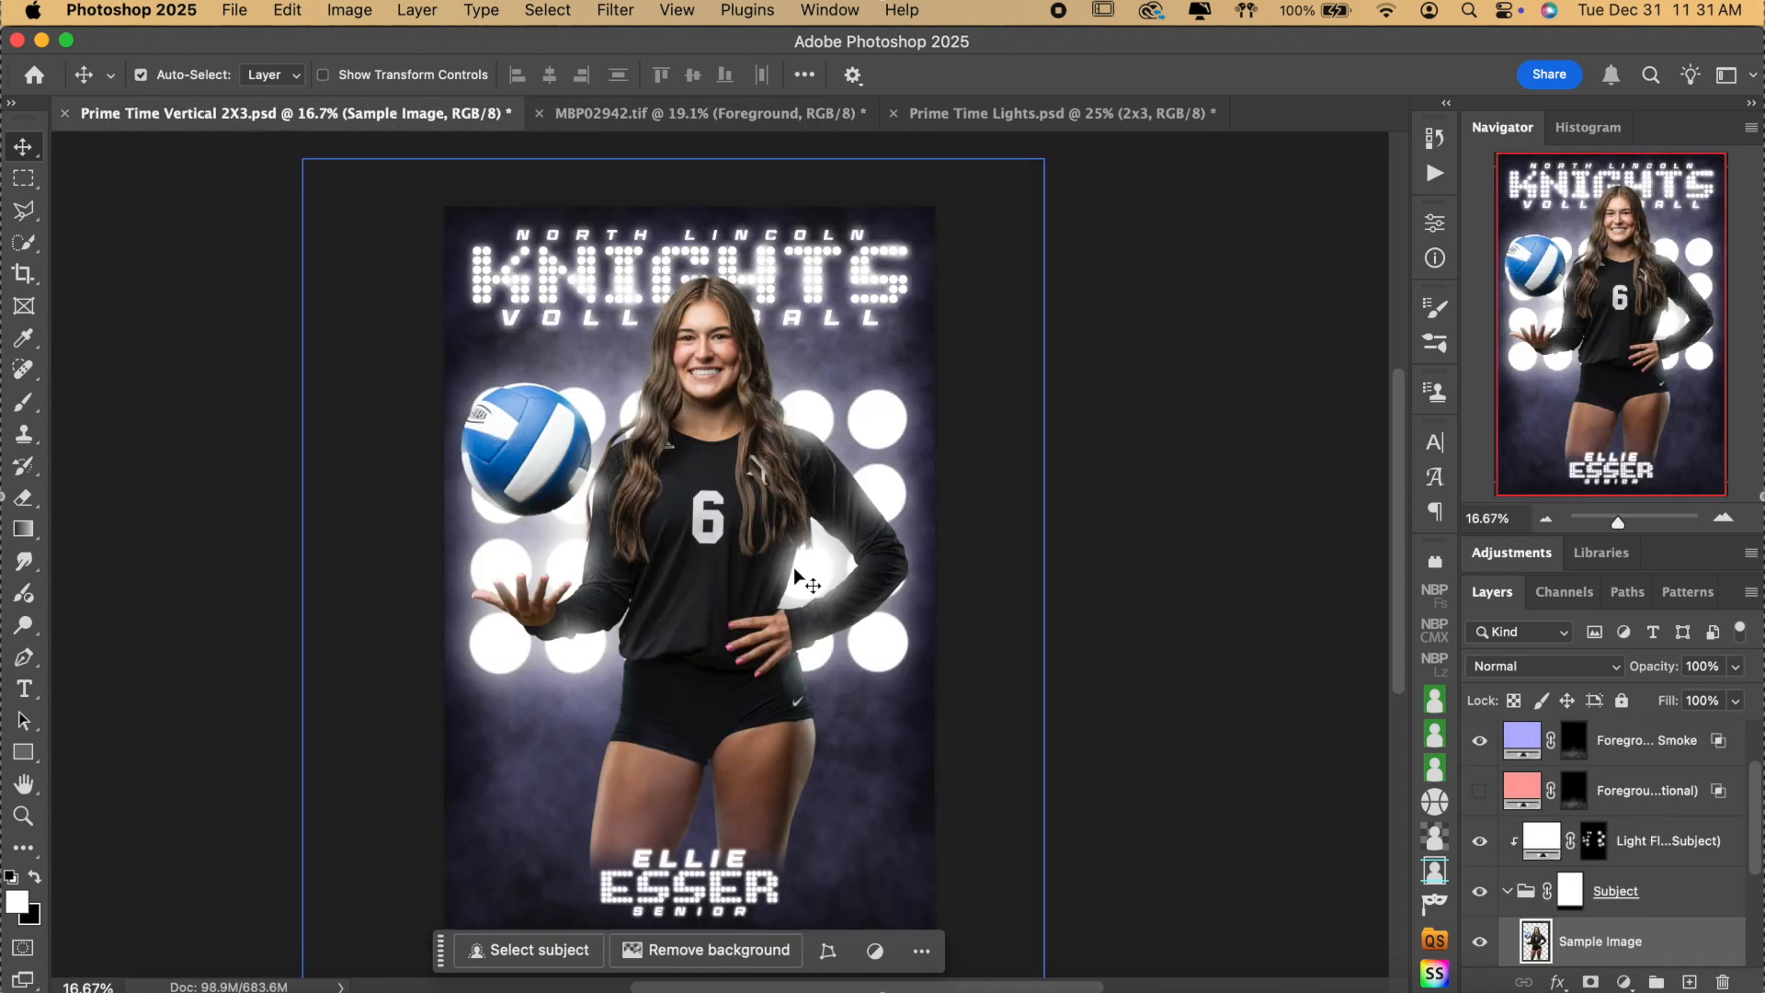
key("super+v")
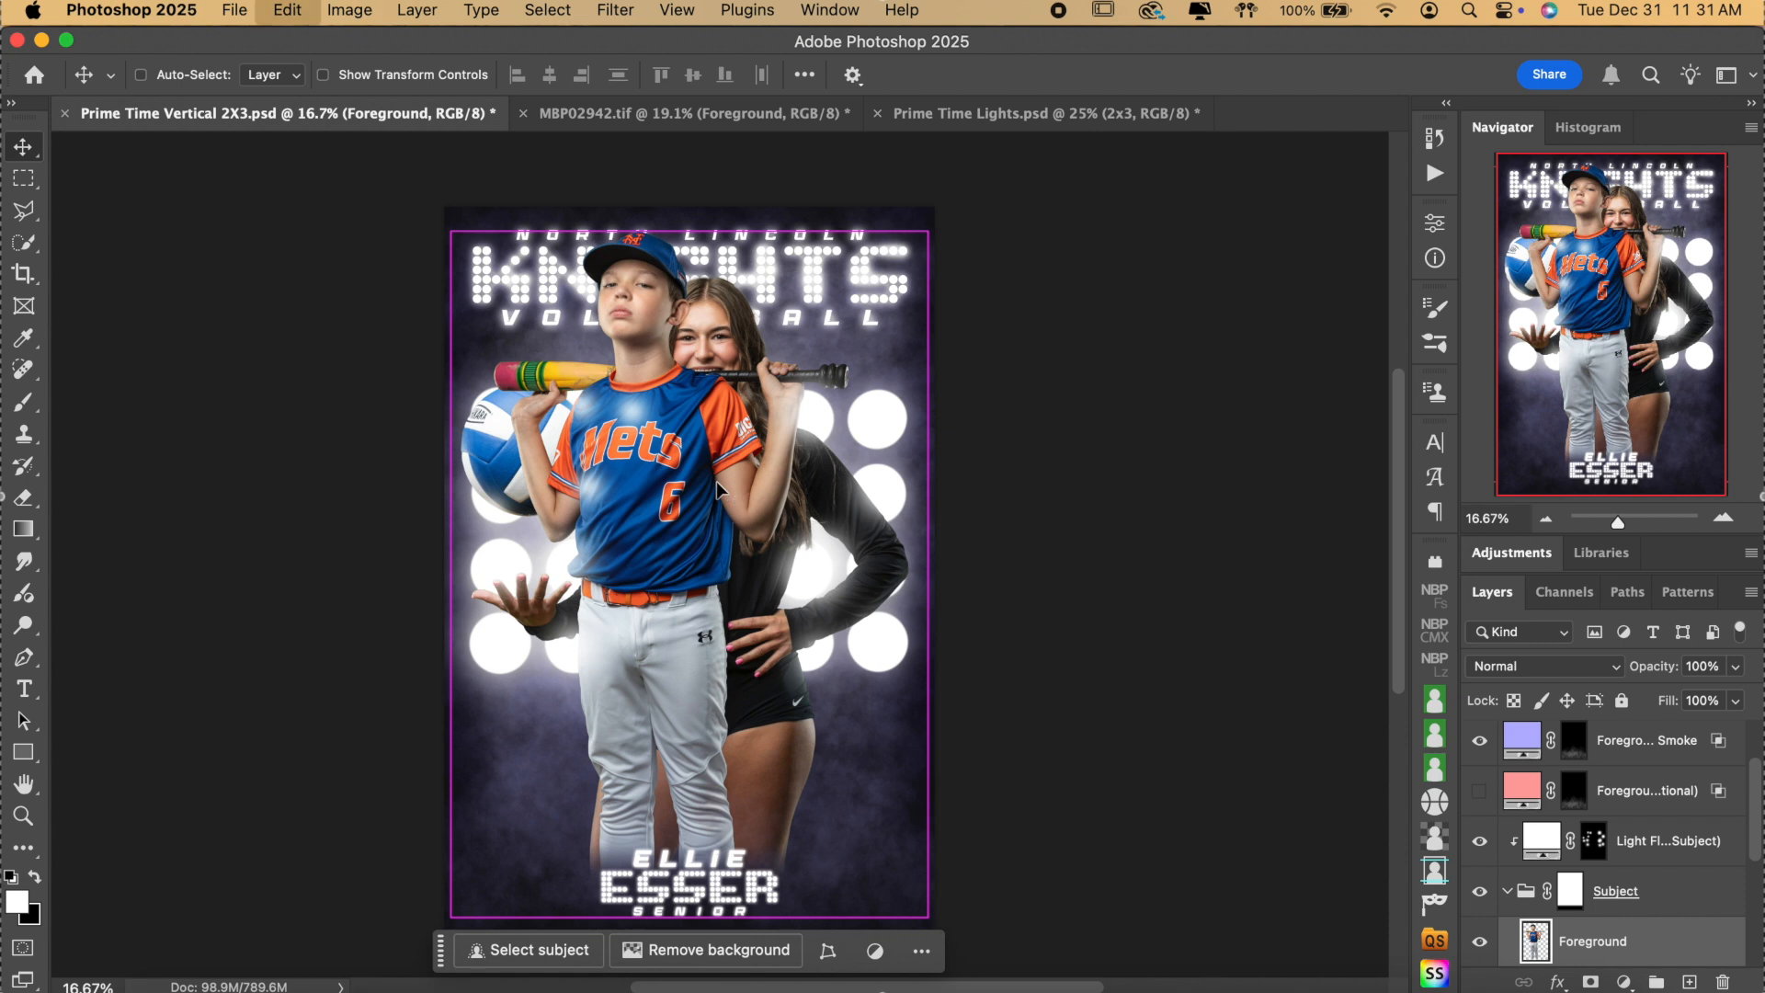
Free-transform the baseball player to about 110.36%, rotate 1.23° and move it into place.
key("super+t")
left_click_drag(930, 577, 978, 578)
left_click_drag(833, 512, 864, 592)
left_click_drag(1071, 603, 1072, 610)
left_click_drag(836, 594, 830, 603)
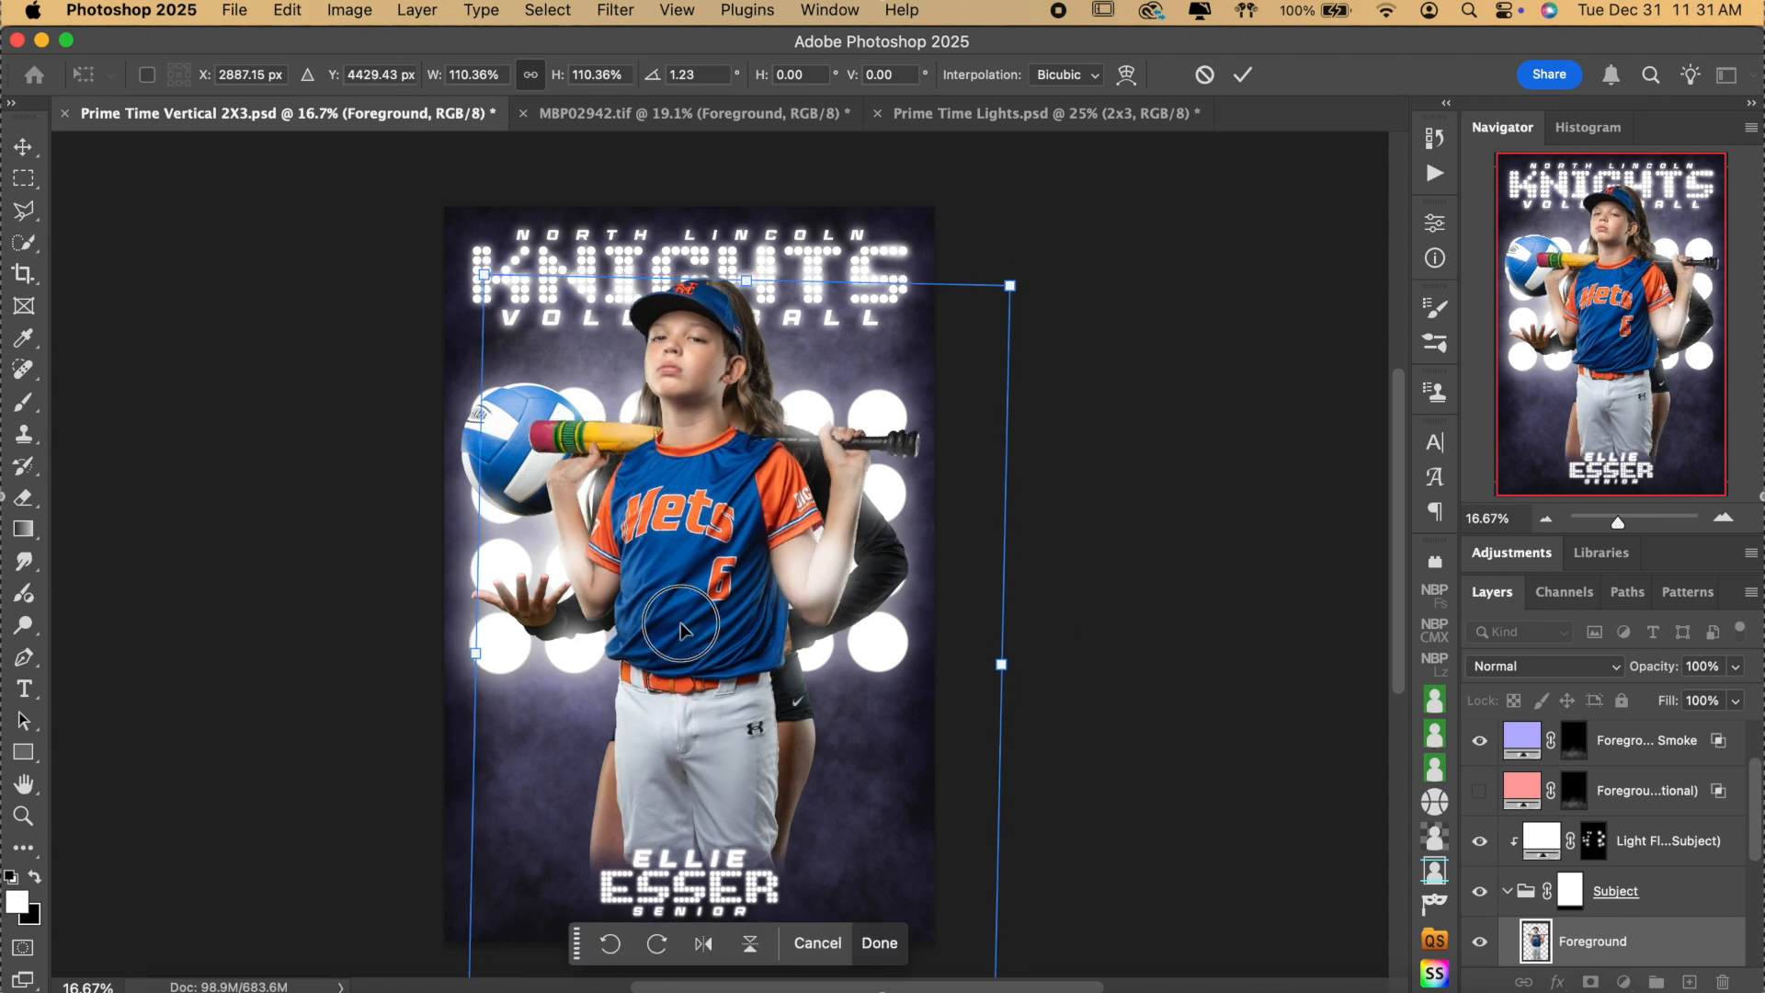
key("Return")
Hide the Sample Image volleyball player and nudge the baseball player's position.
scroll(1471, 809, "down", 3)
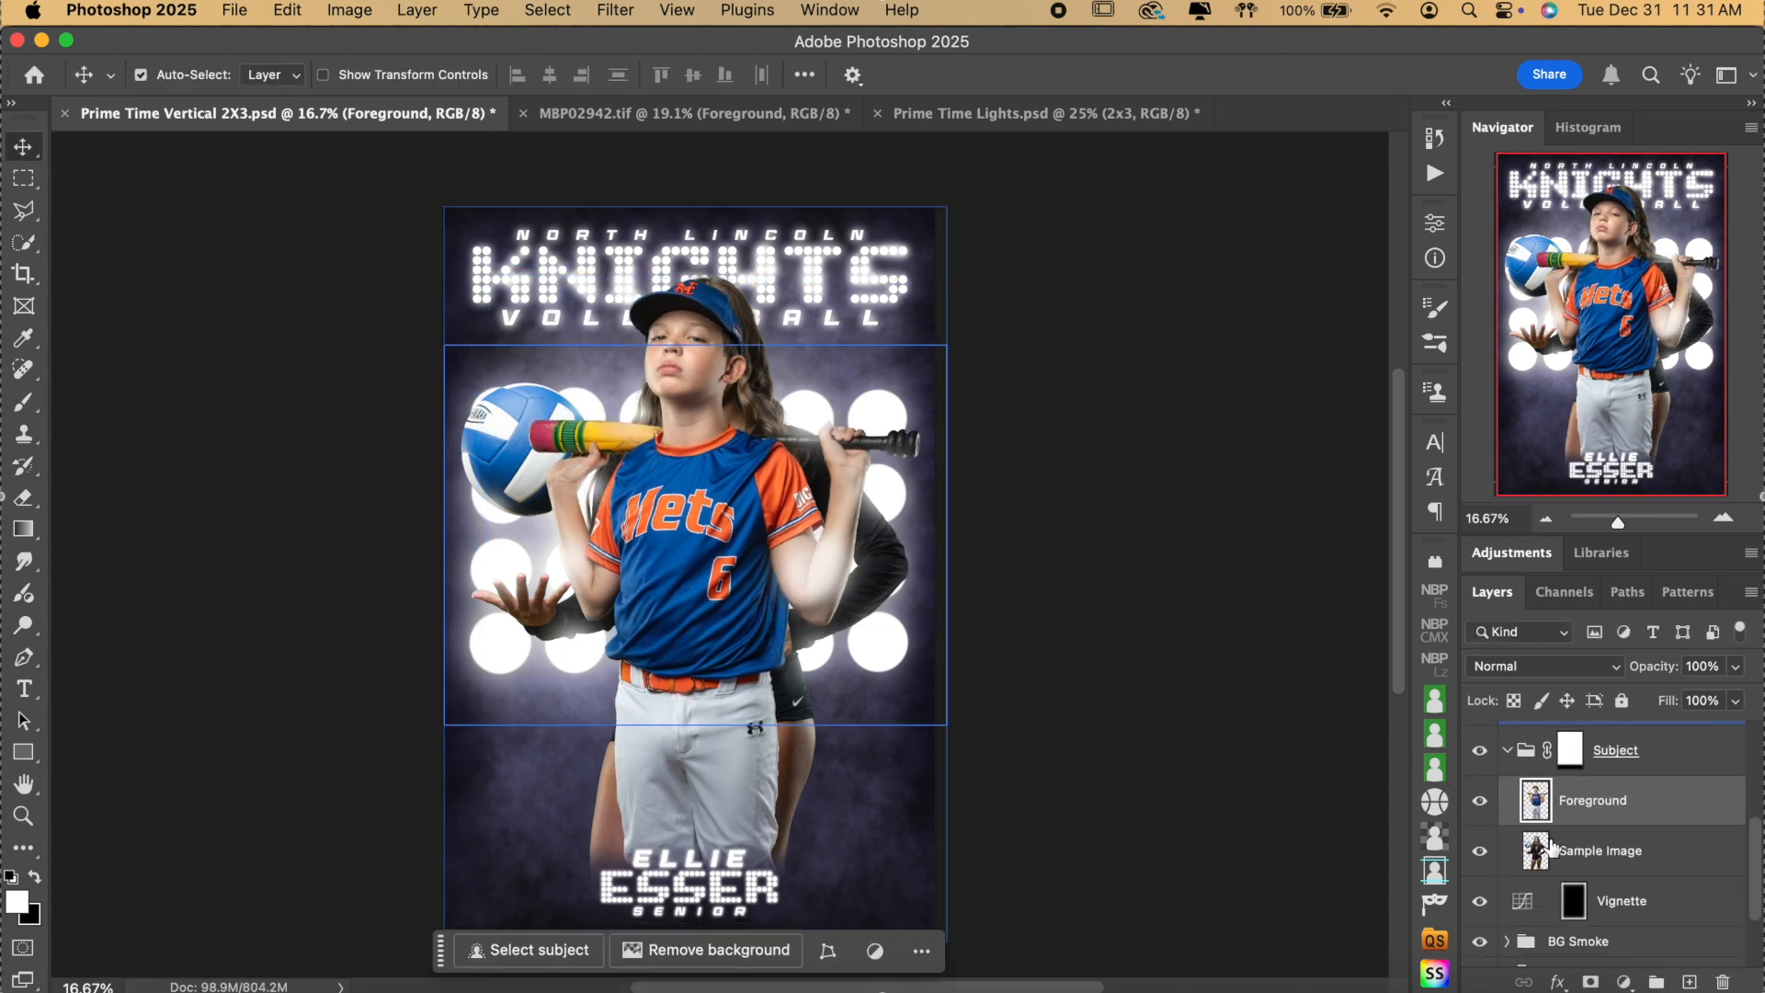
left_click(1480, 853)
left_click_drag(710, 487, 704, 495)
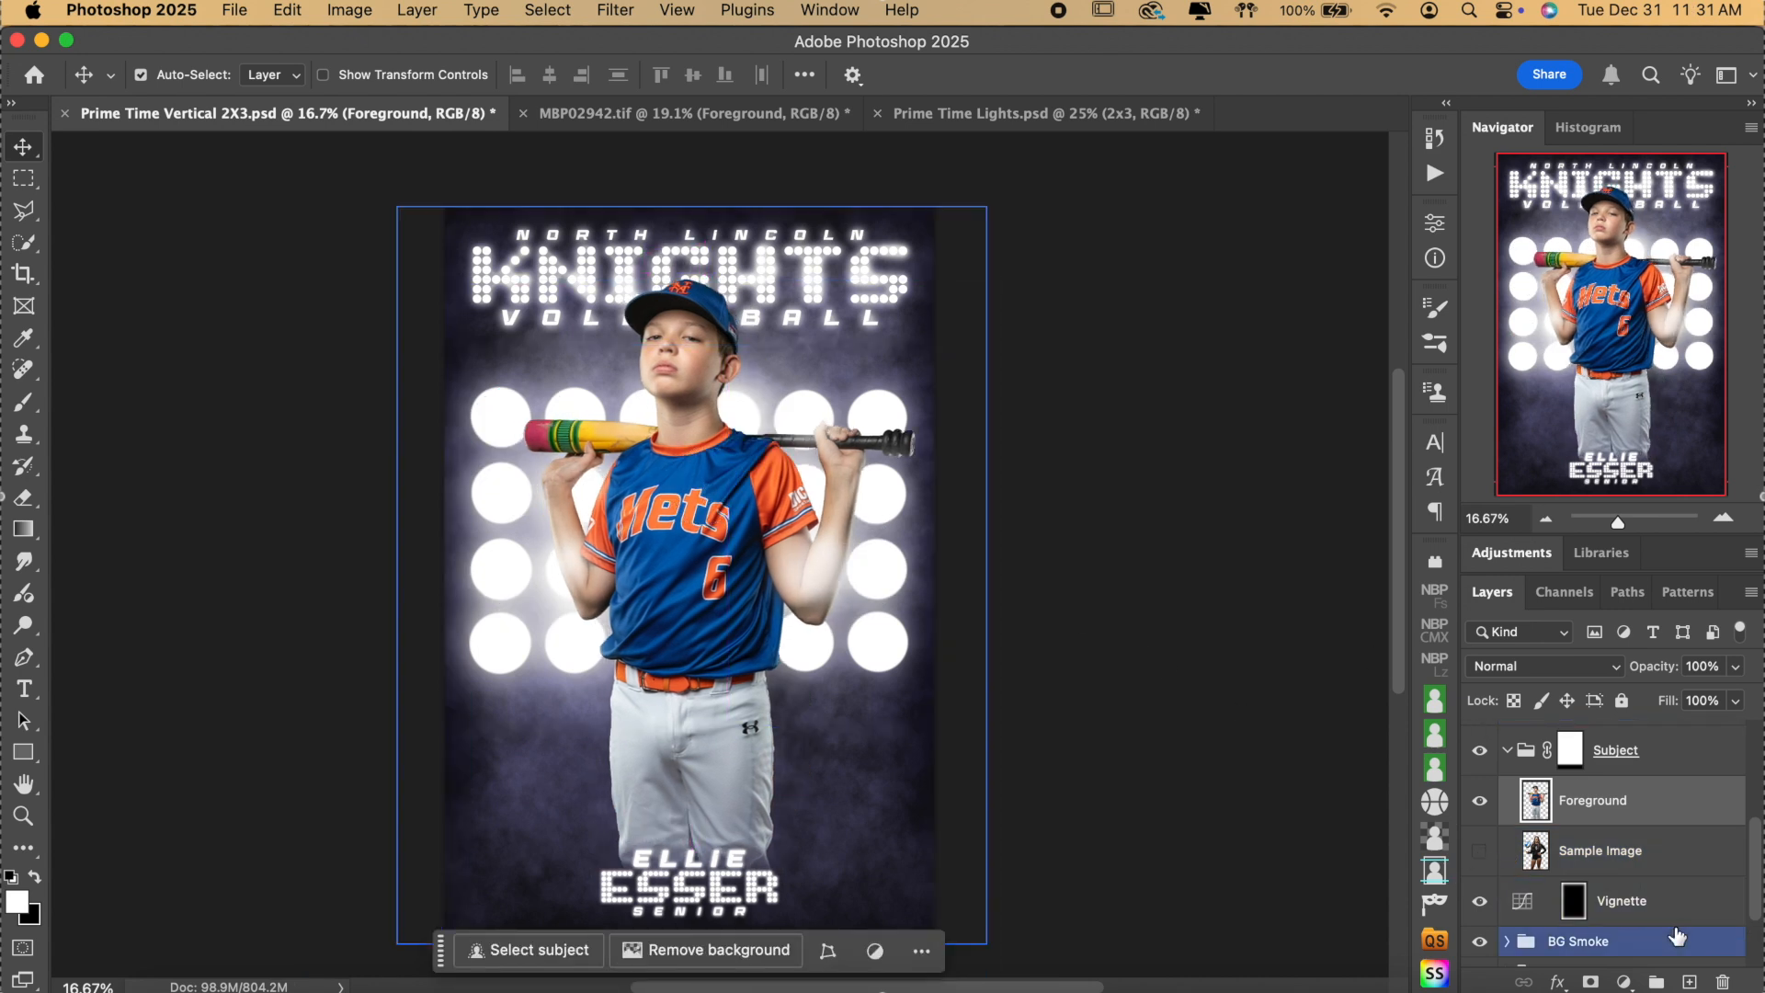
left_click(1682, 853)
scroll(1682, 857, "down", 5)
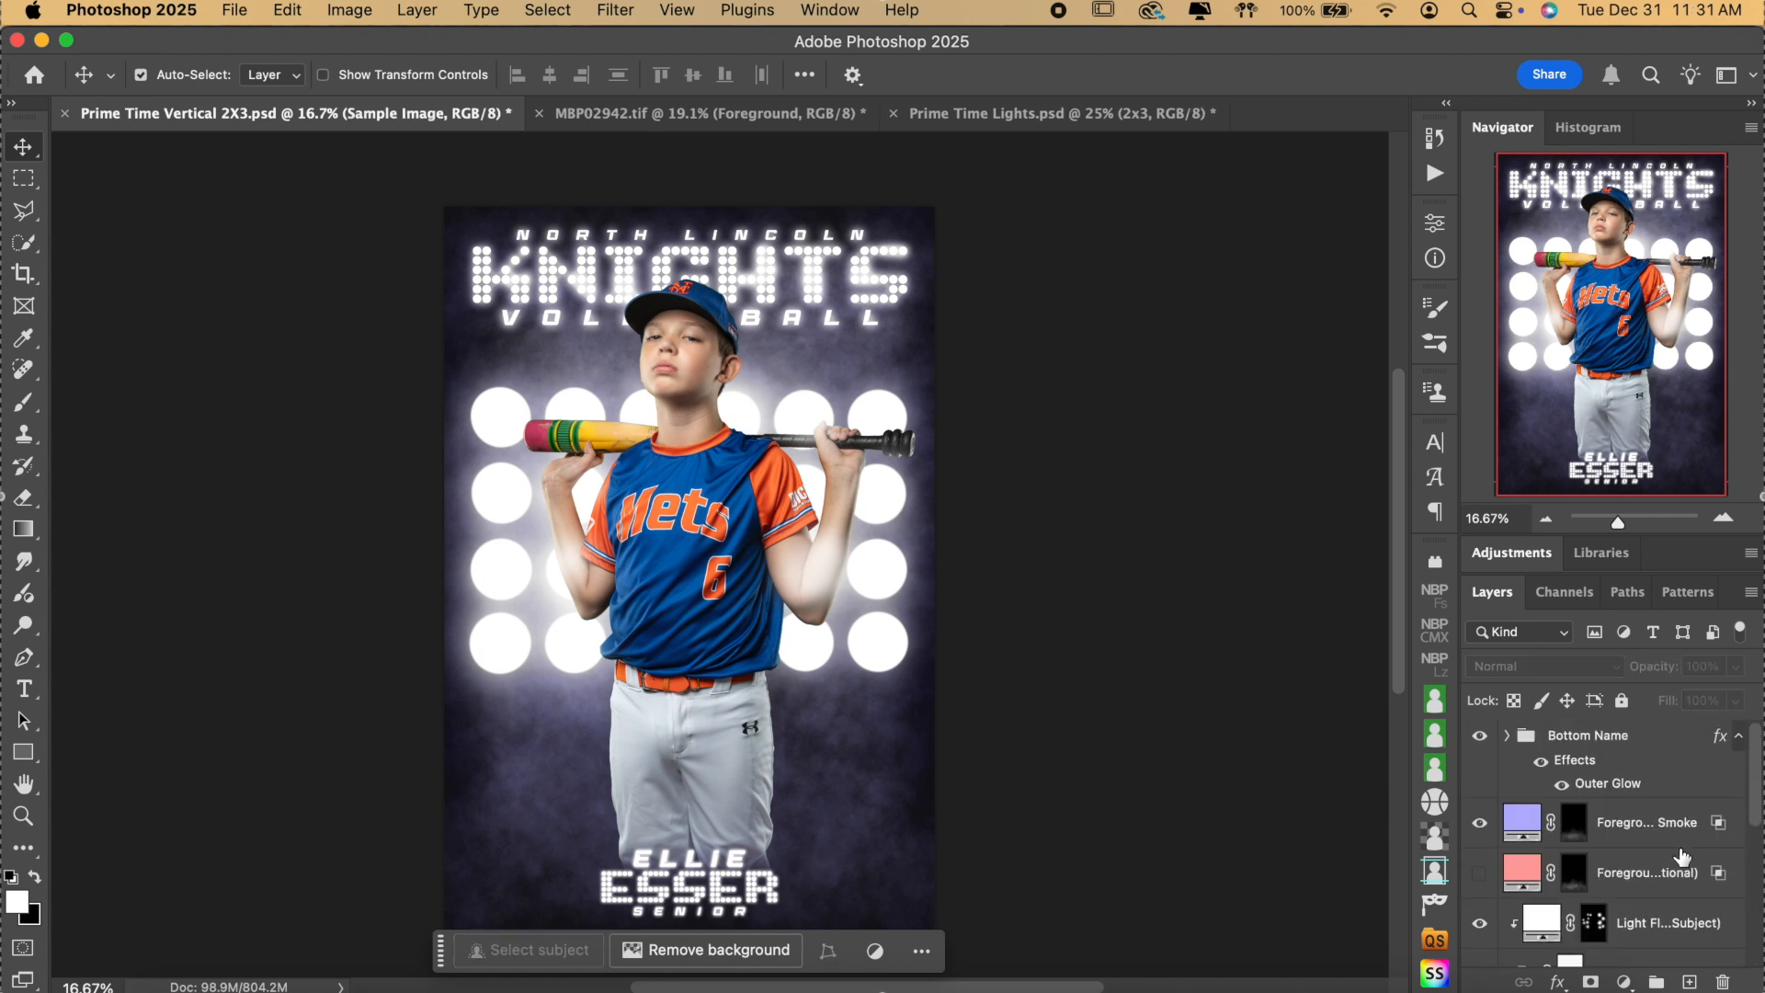
In the Bottom Name group, delete the text of the class line.
left_click(1608, 779)
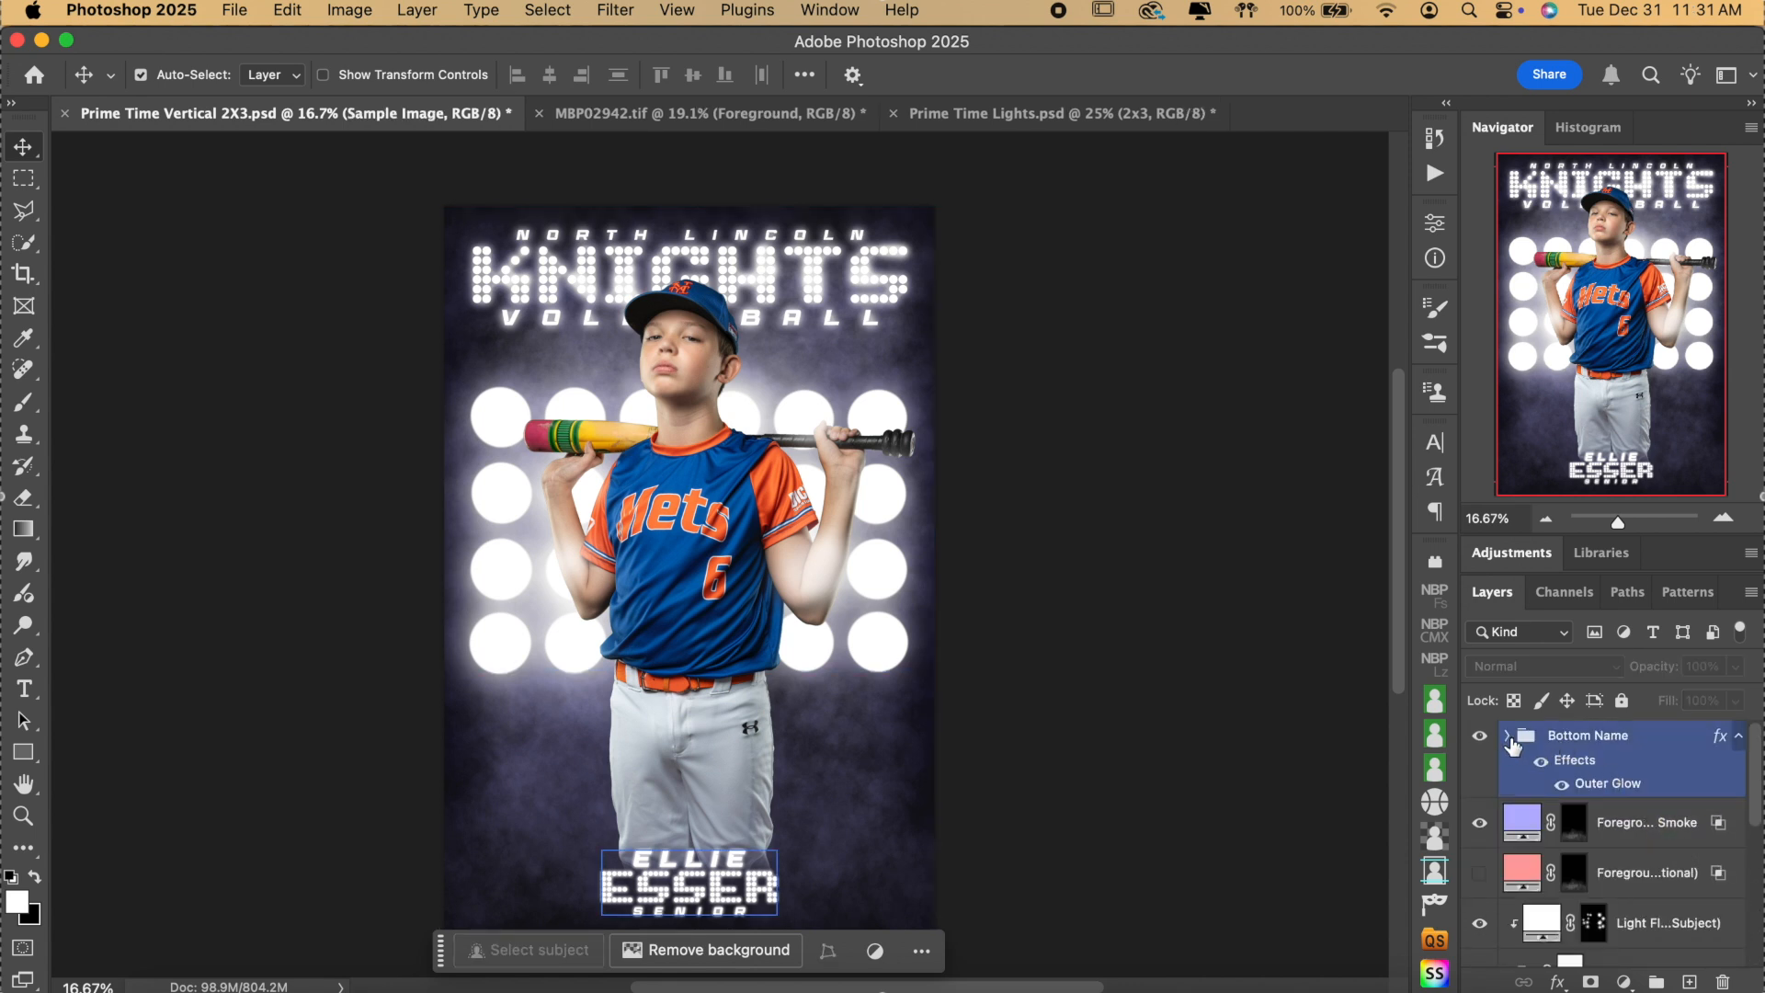
left_click(1577, 738)
left_click(46, 693)
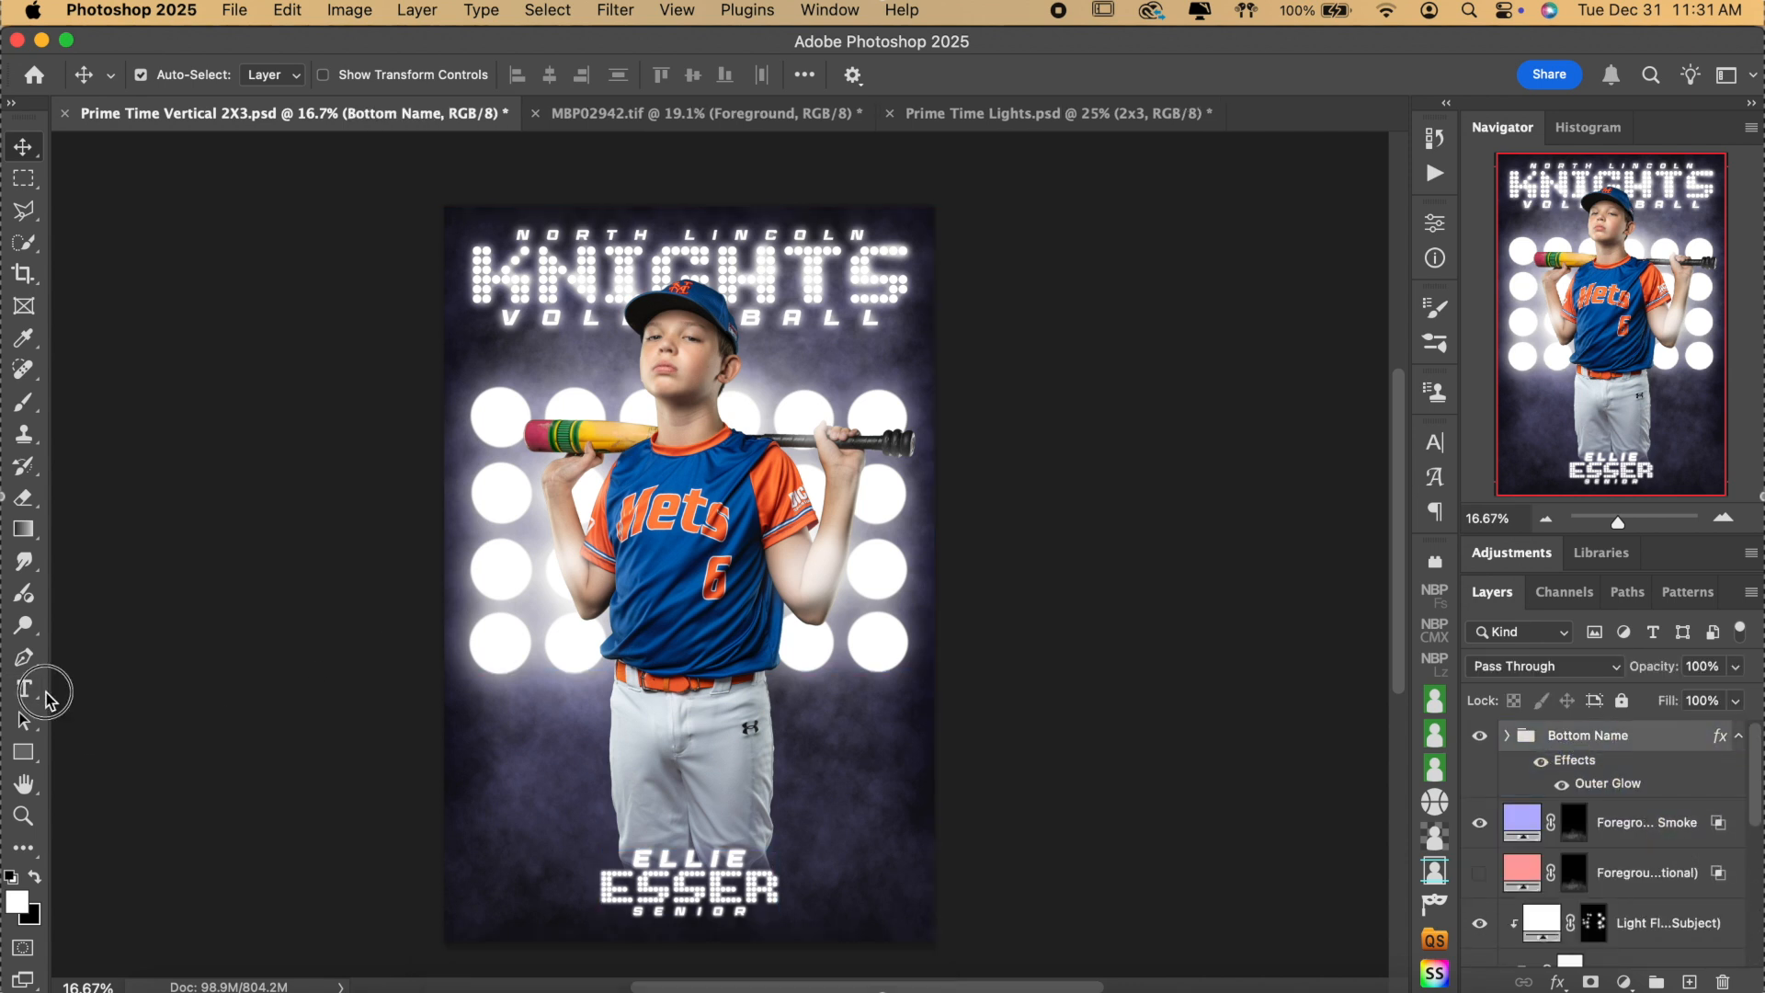
left_click(700, 912)
key("super+a")
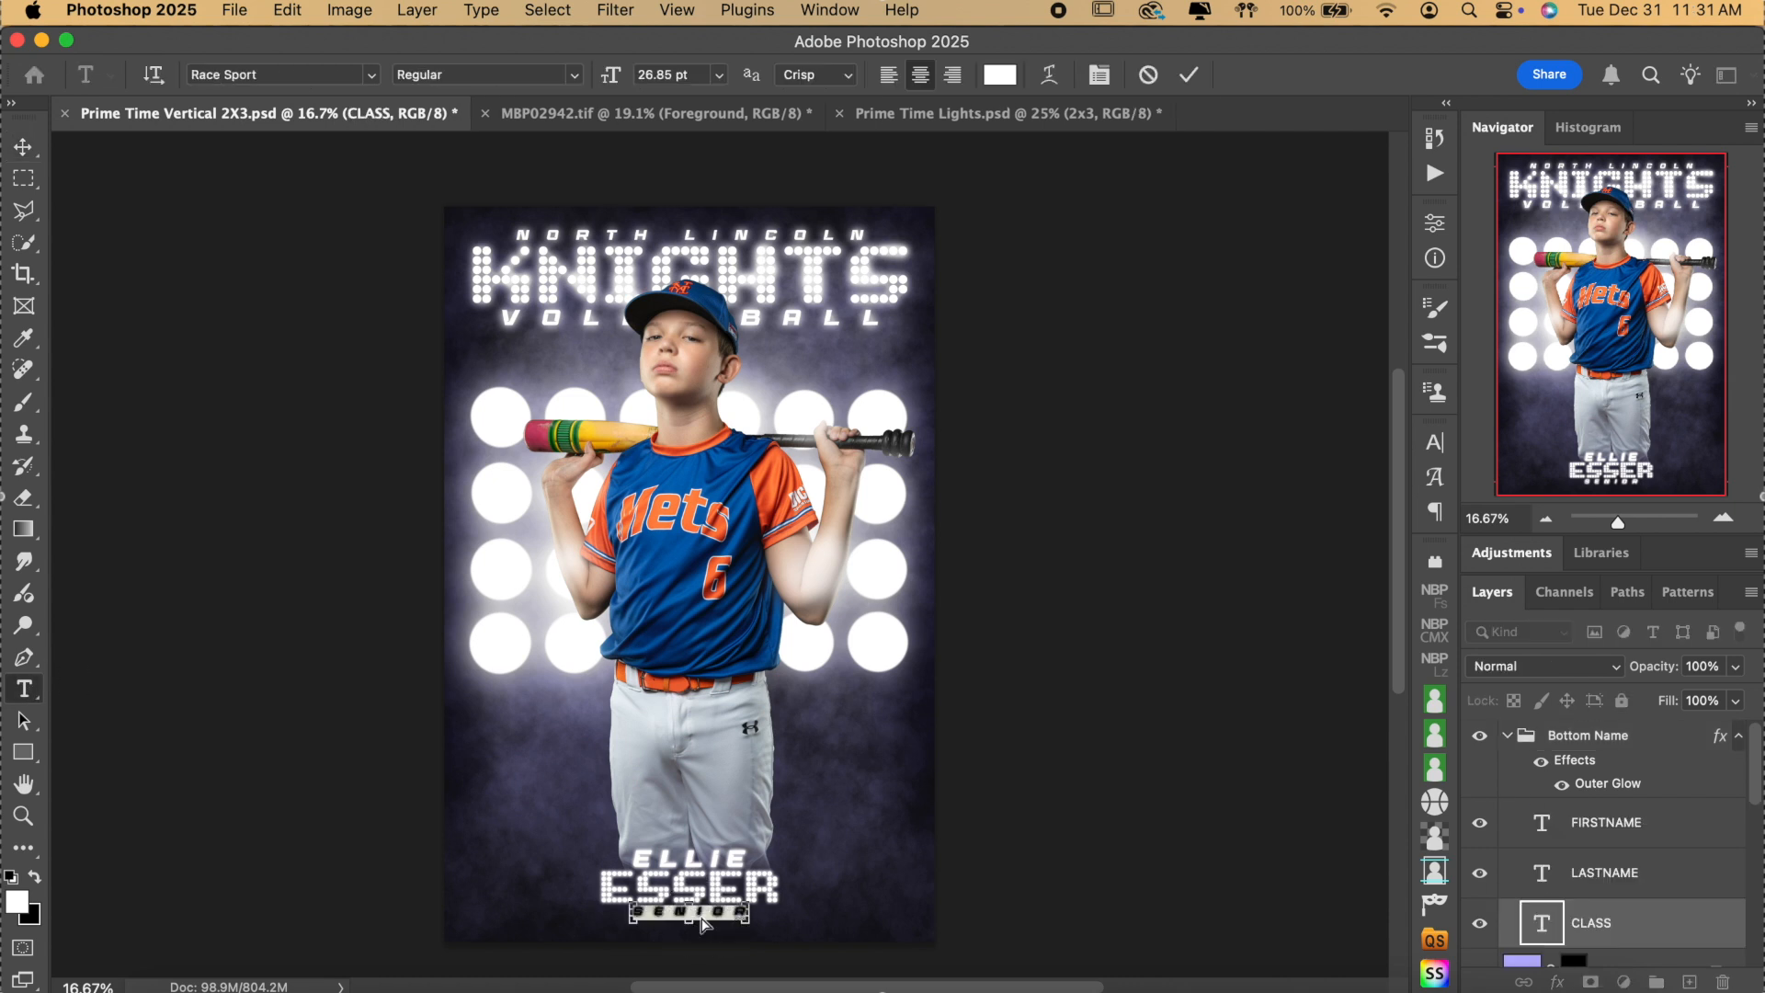
key("BackSpace")
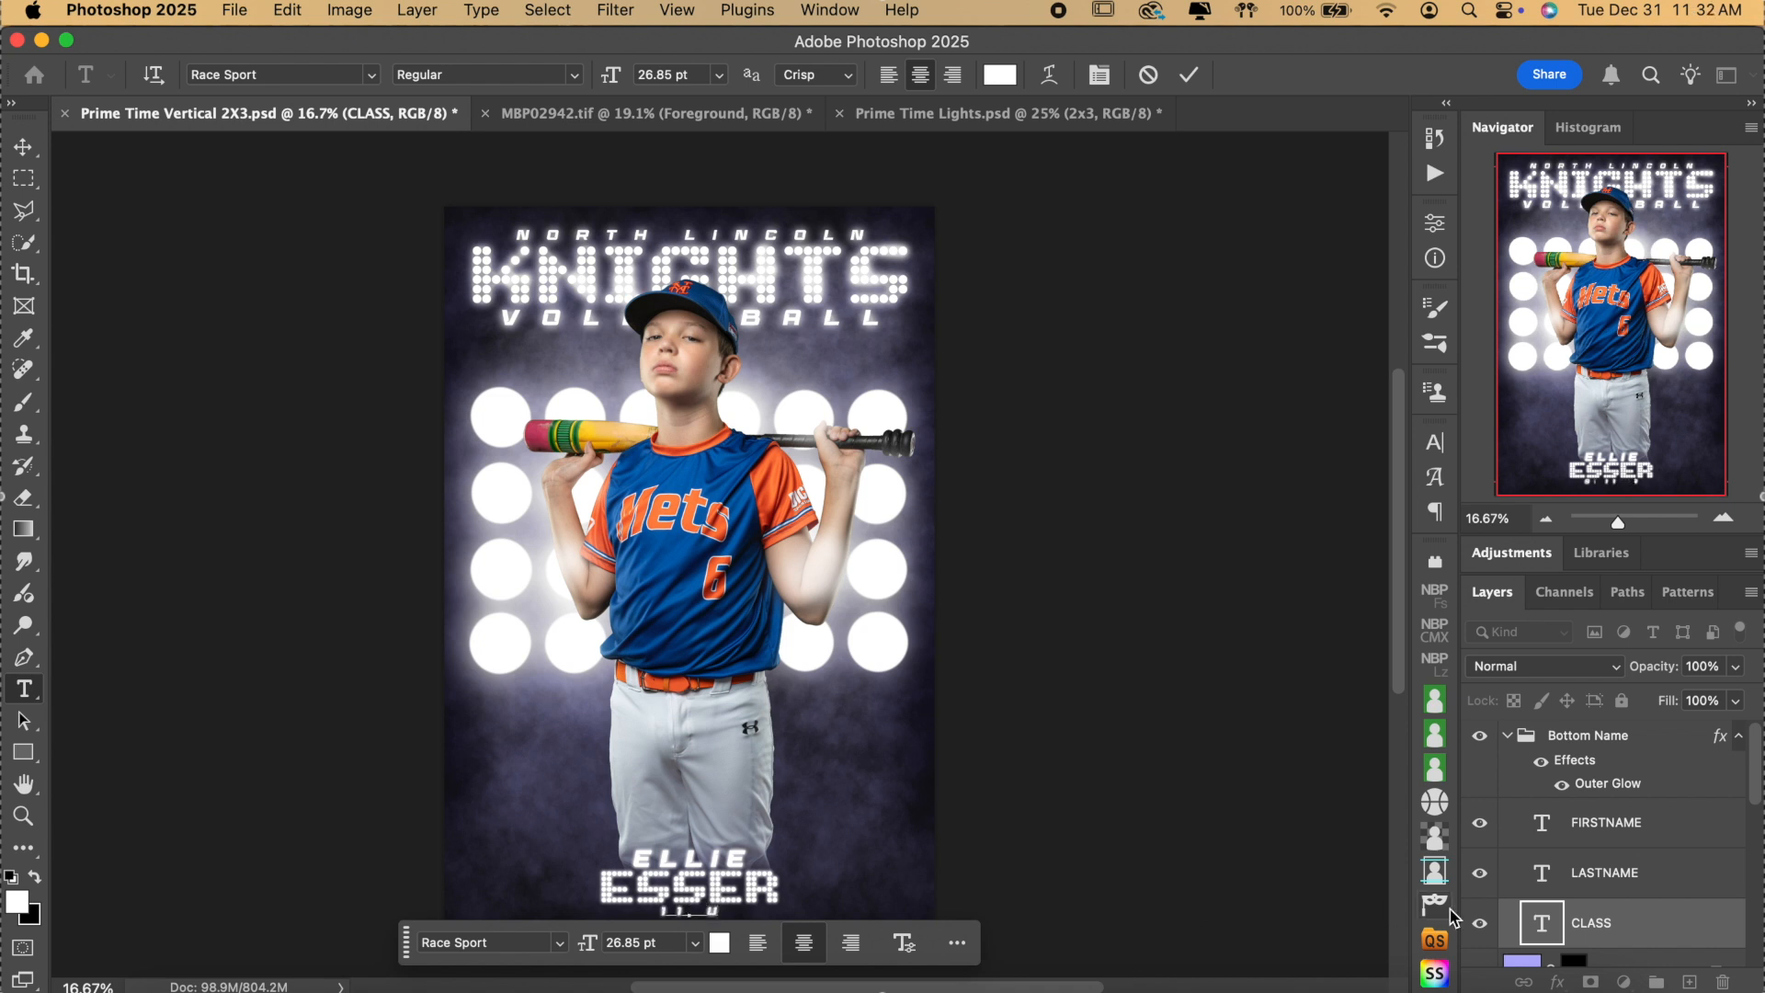
key("Escape")
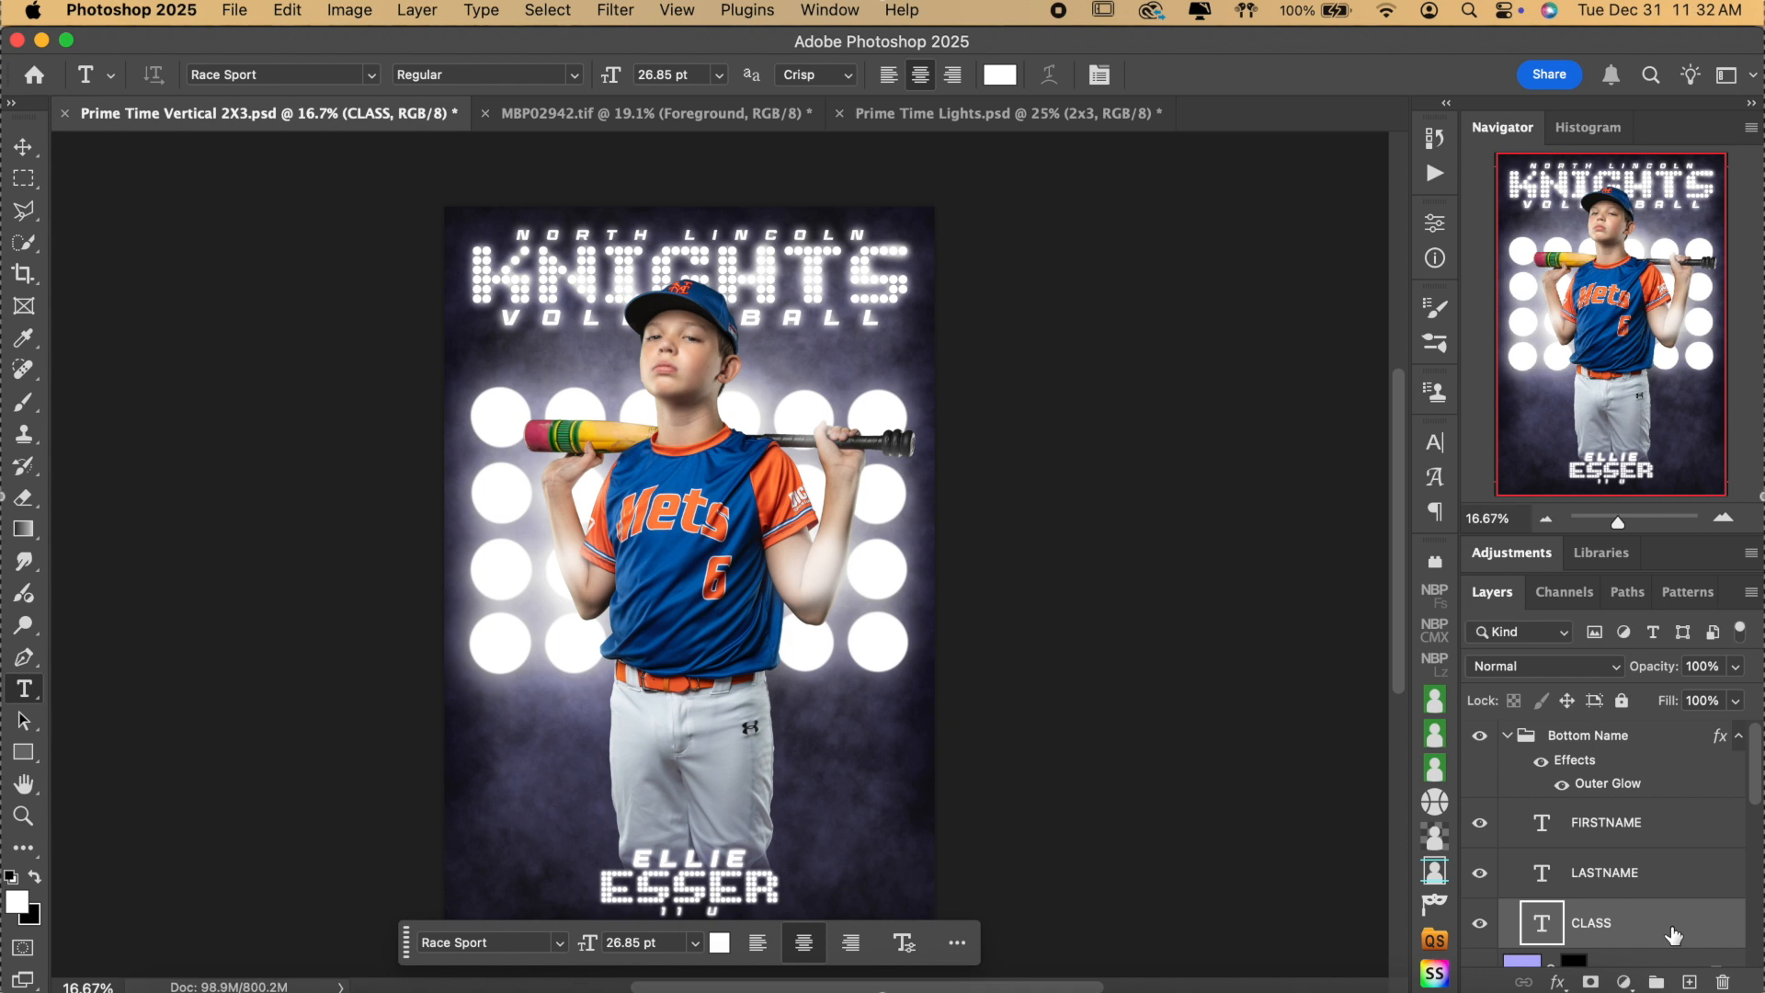
Replace the bottom name text with the baseball player's new last and first name.
left_click(726, 884)
key("ctrl+a")
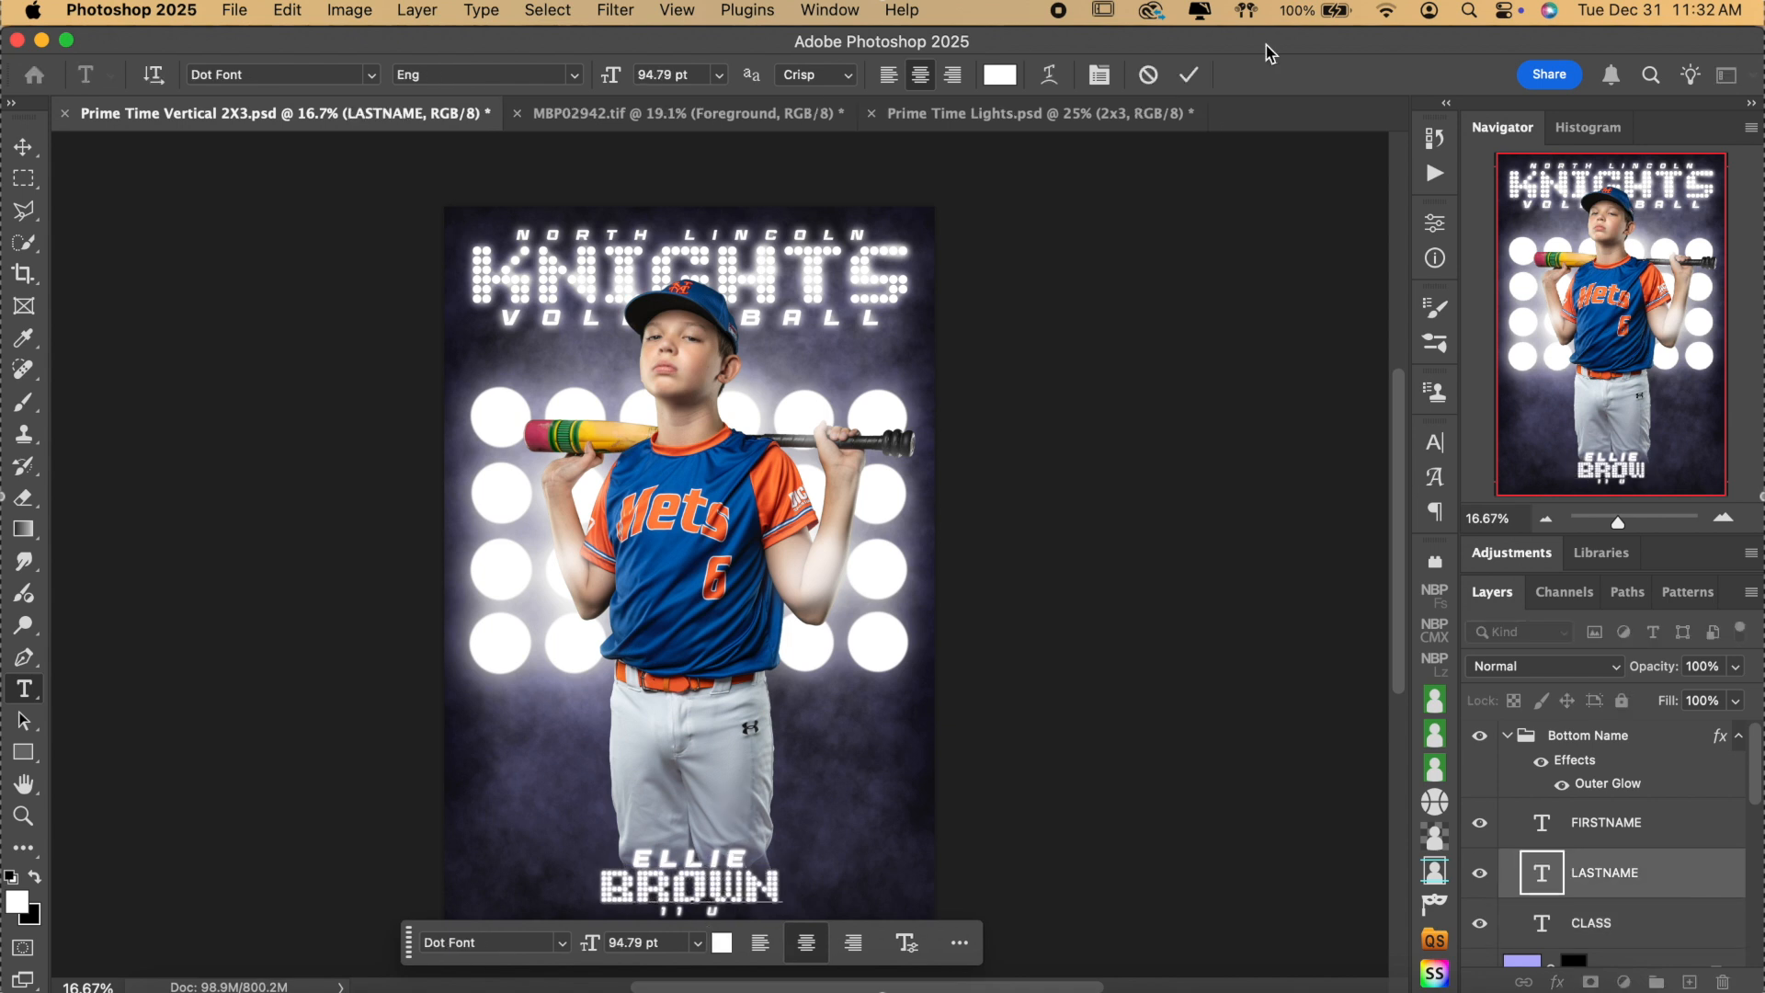
left_click(1189, 74)
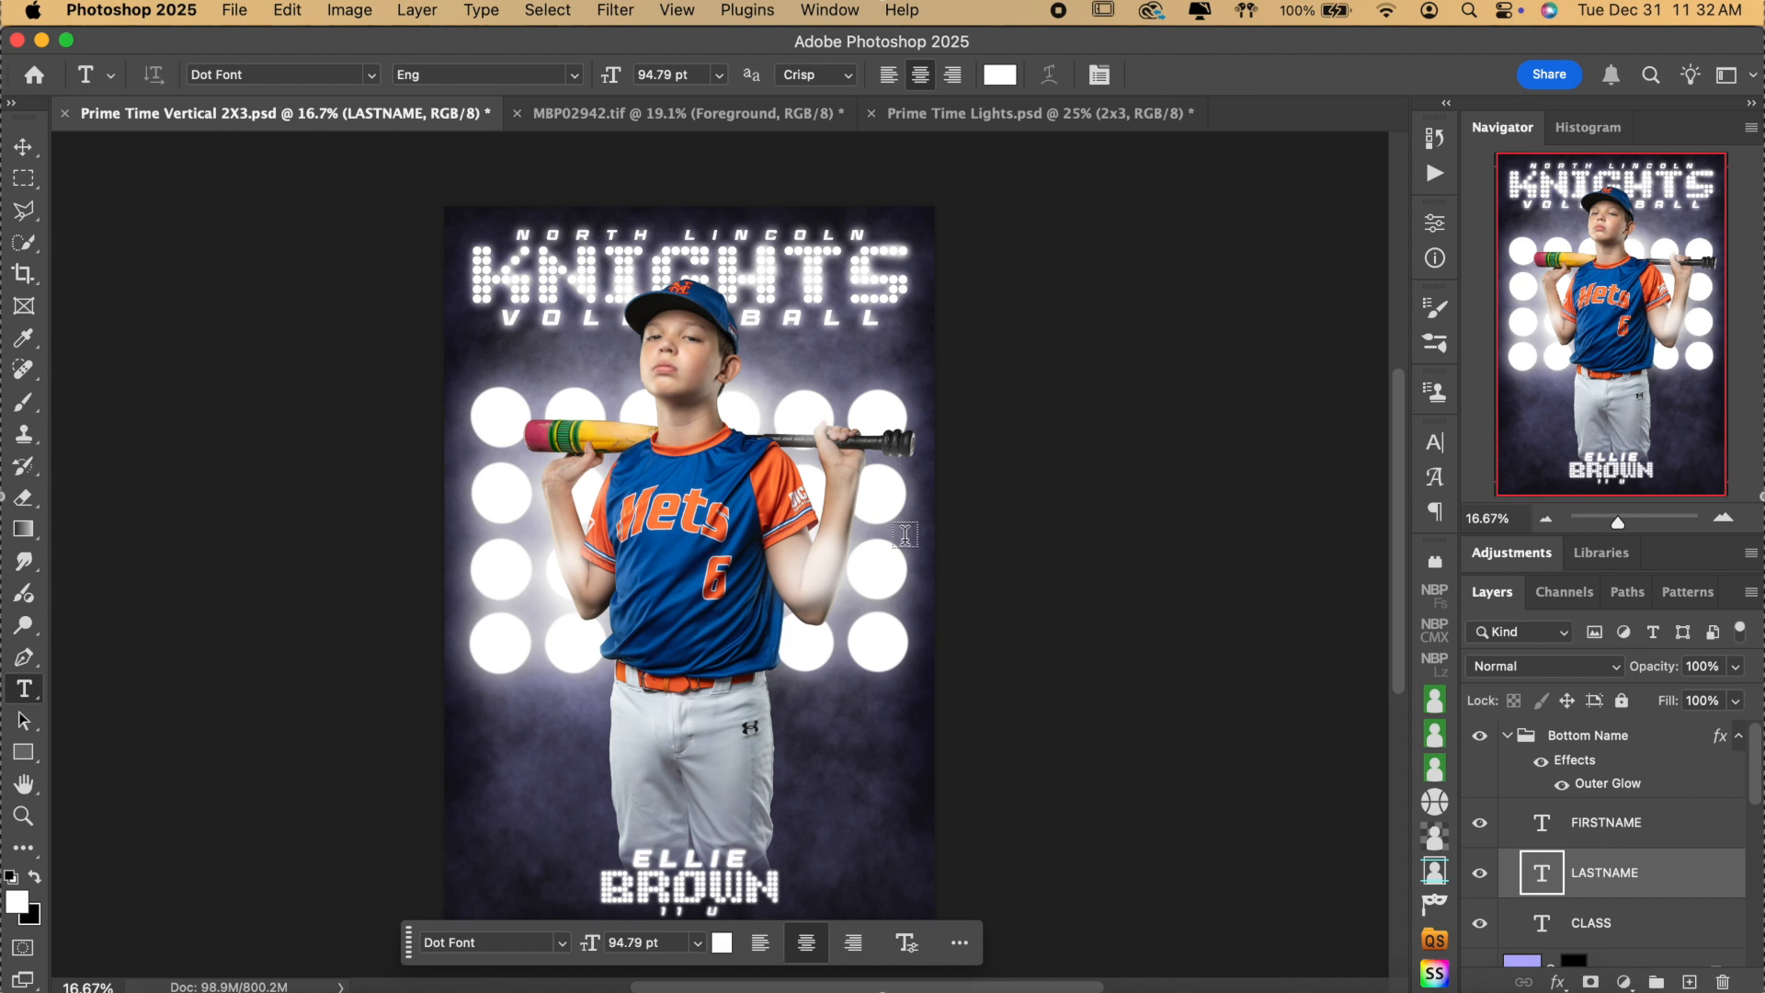
left_click(709, 856)
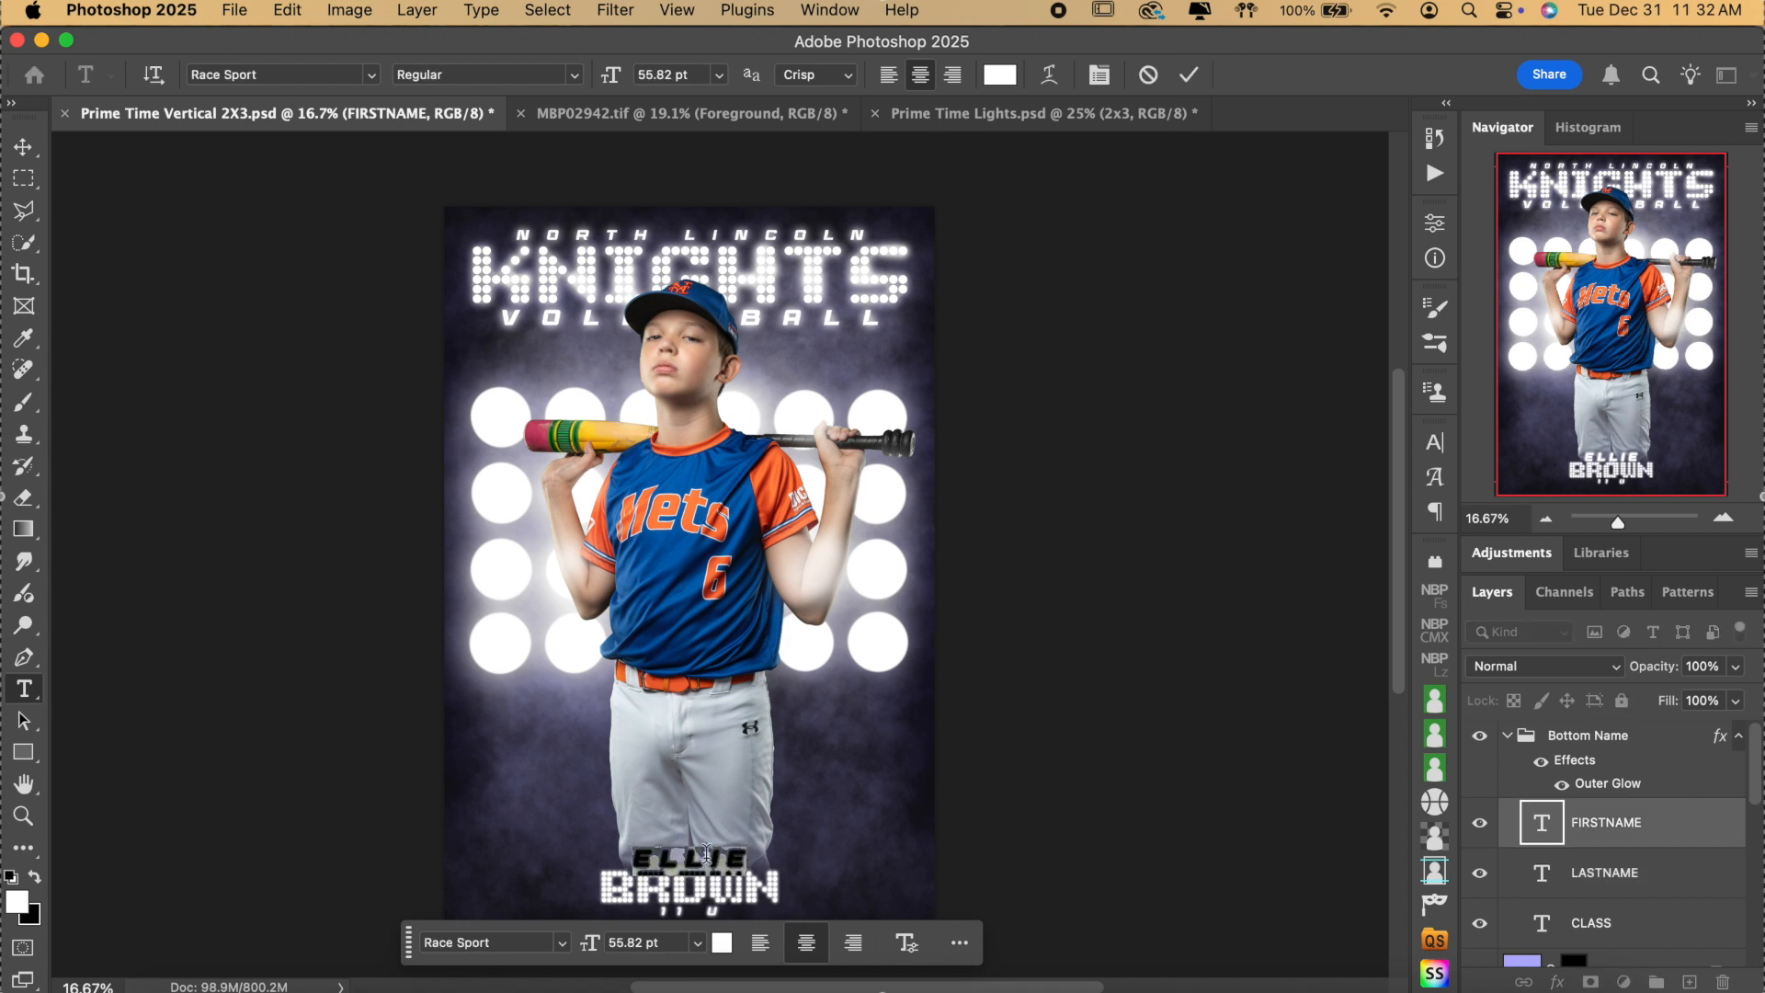
key("ctrl+a")
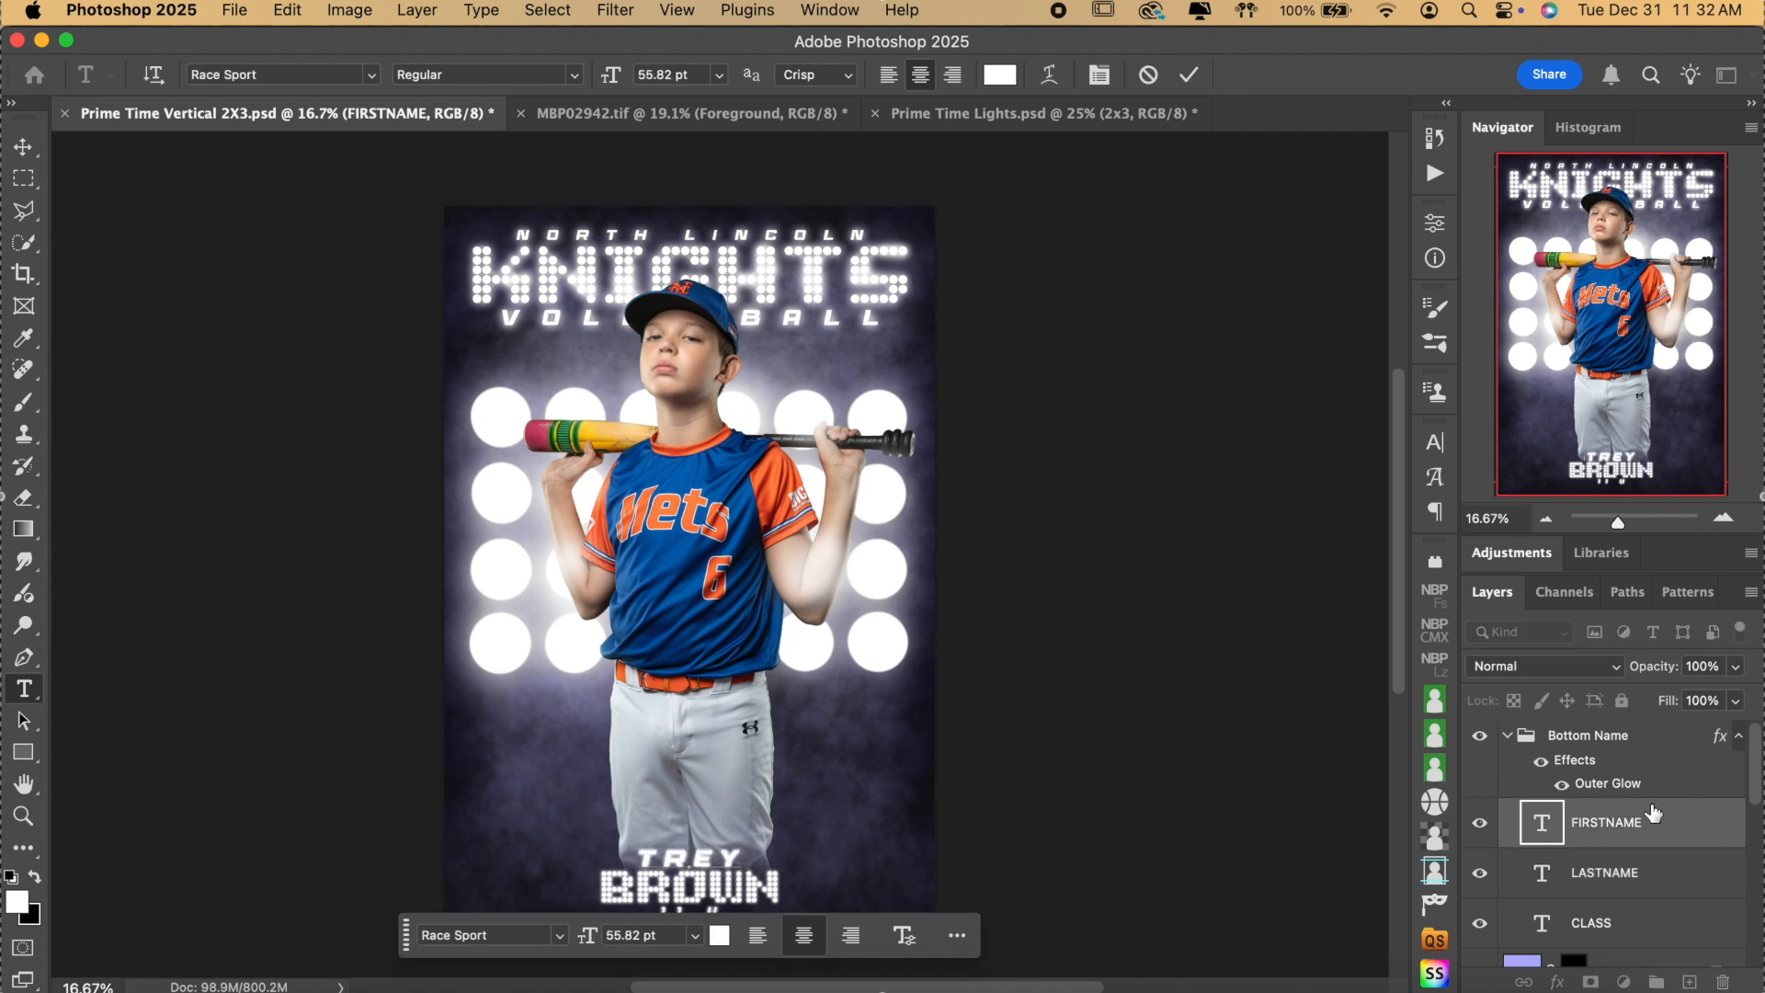
left_click(1651, 813)
Retype the last name with the Type tool and commit the class line beneath it.
left_click(28, 693)
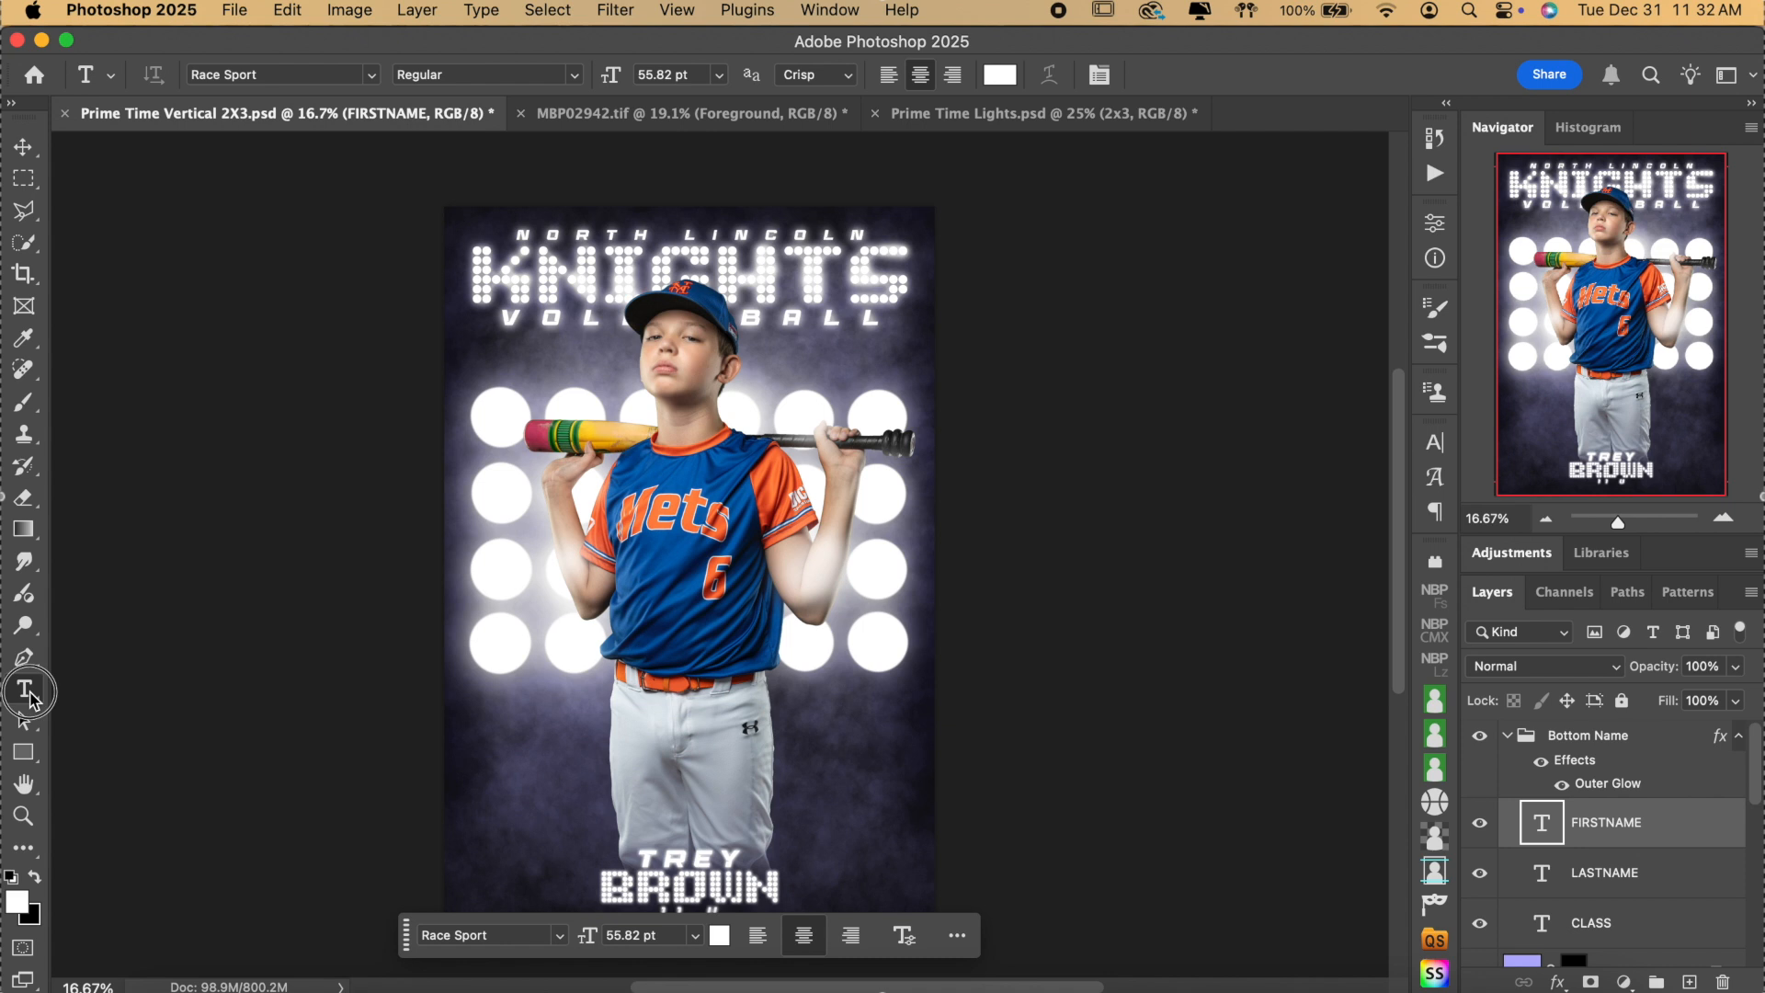
scroll(34, 700, "down", 3)
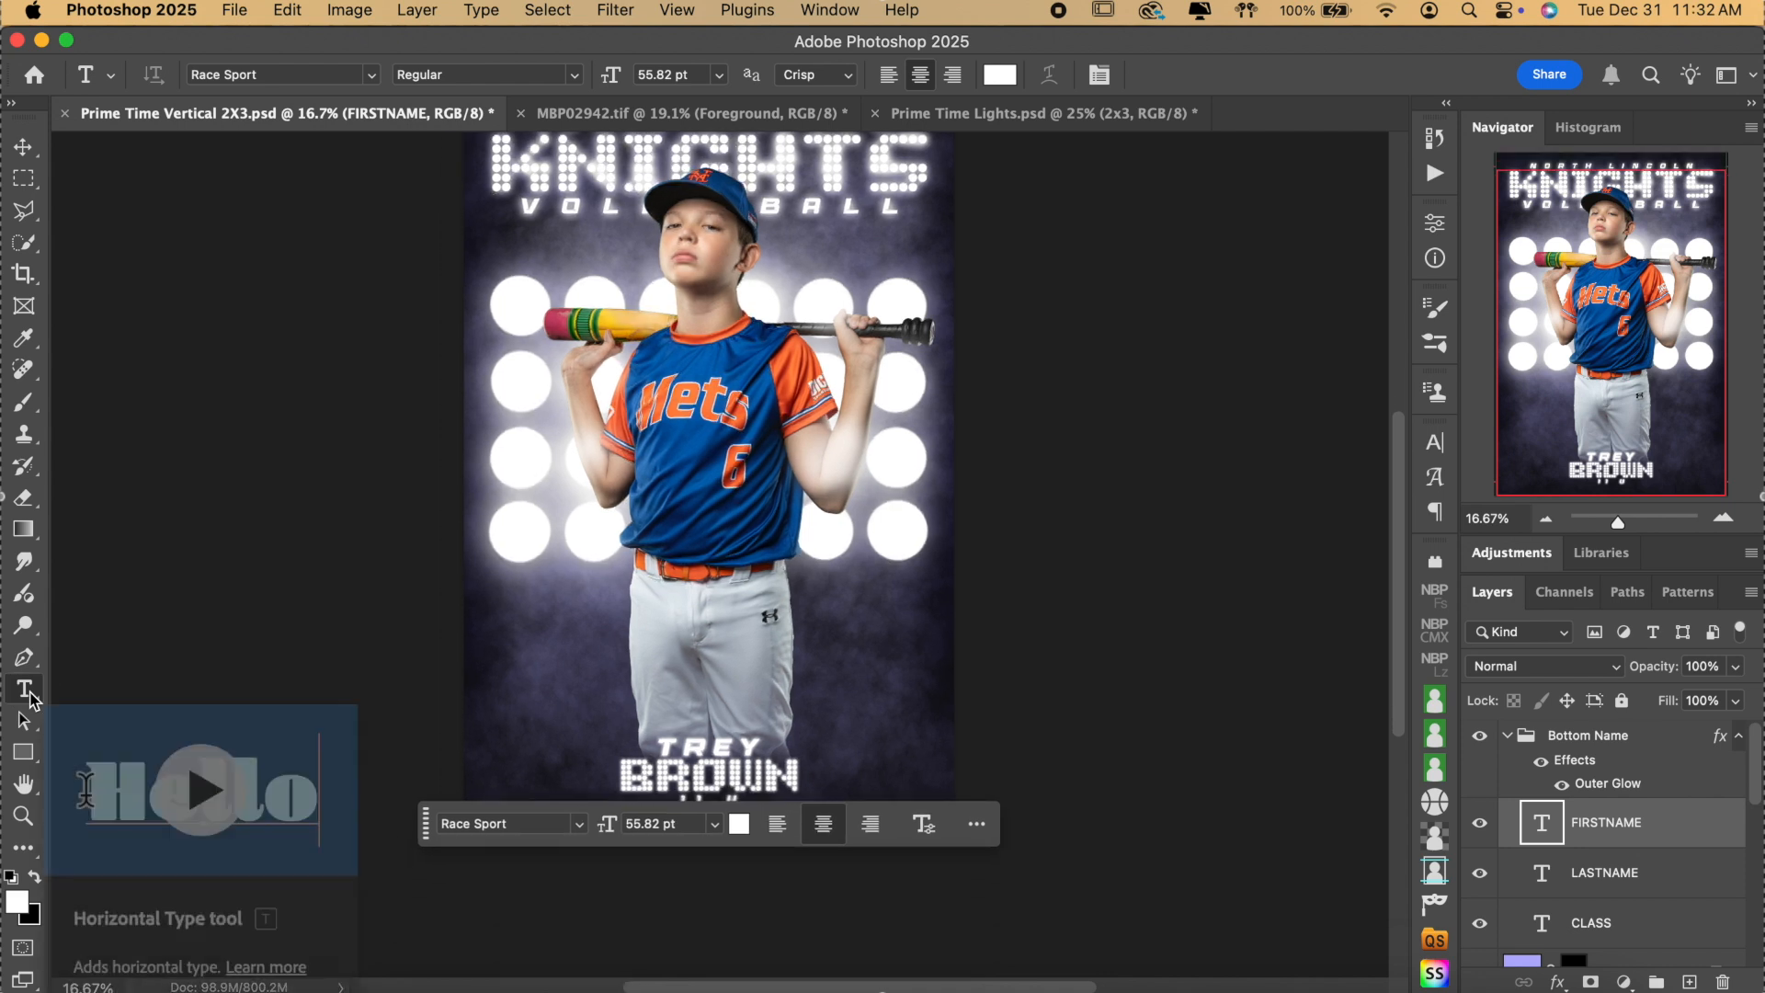
left_click(774, 776)
double_click(771, 778)
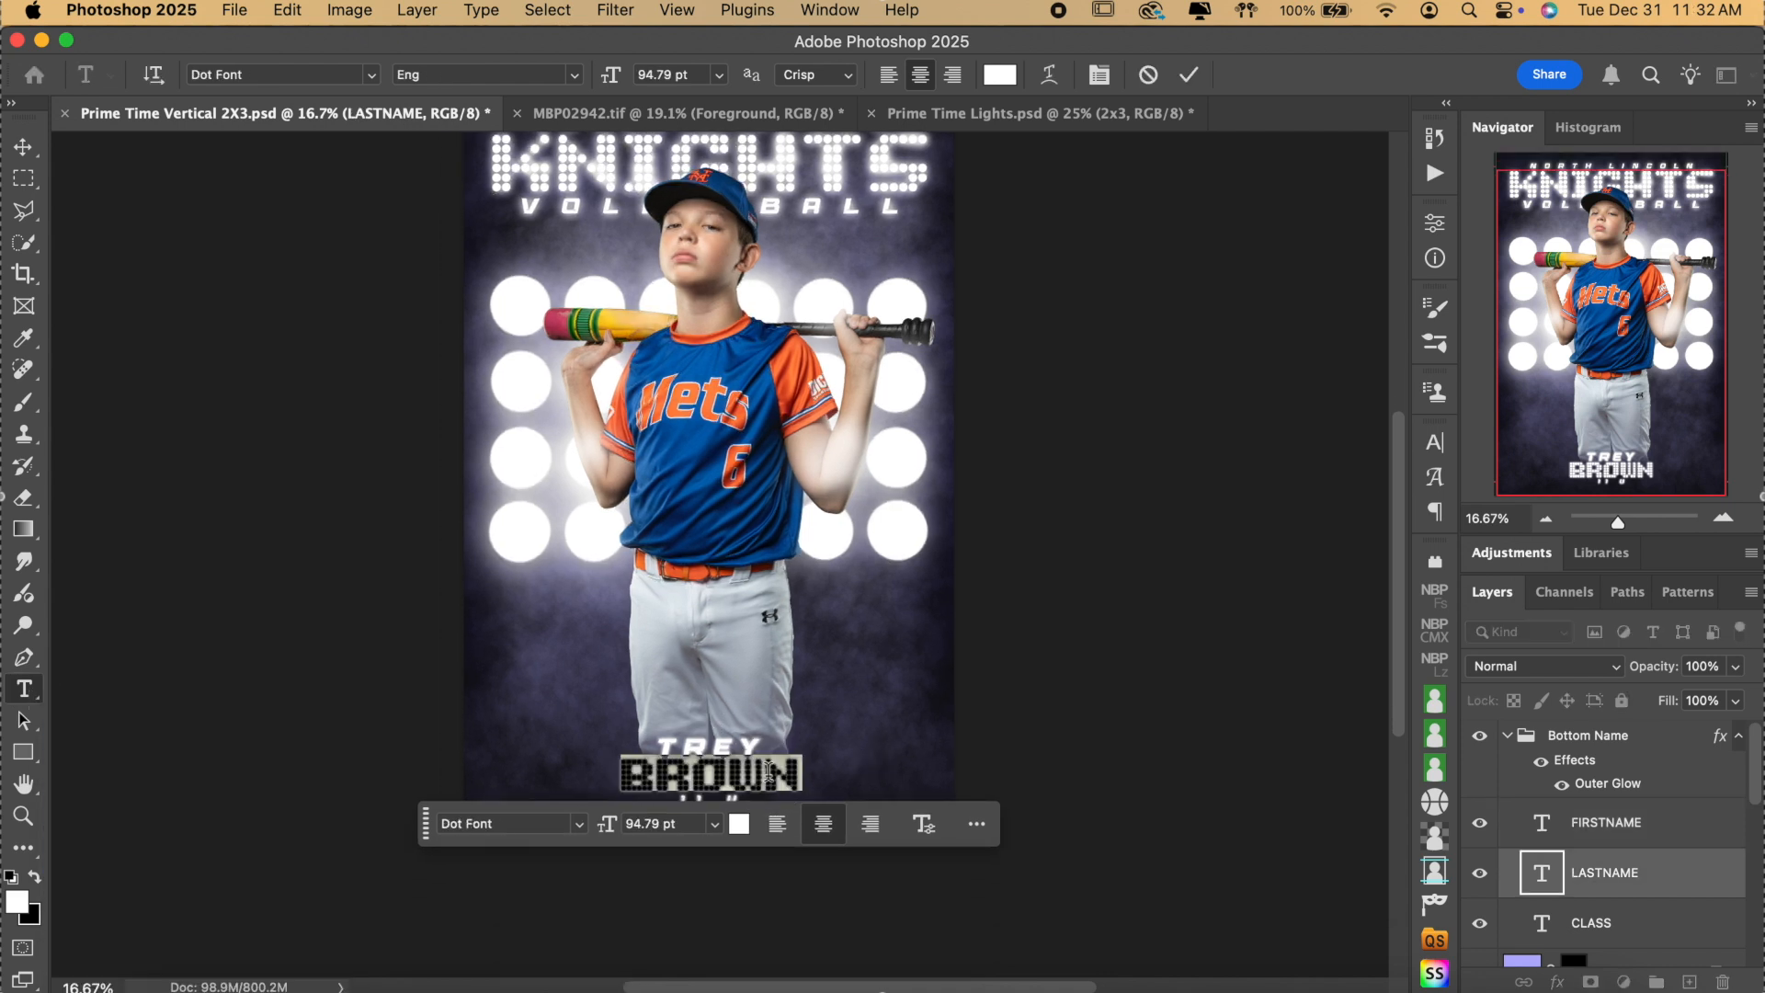
left_click(753, 771)
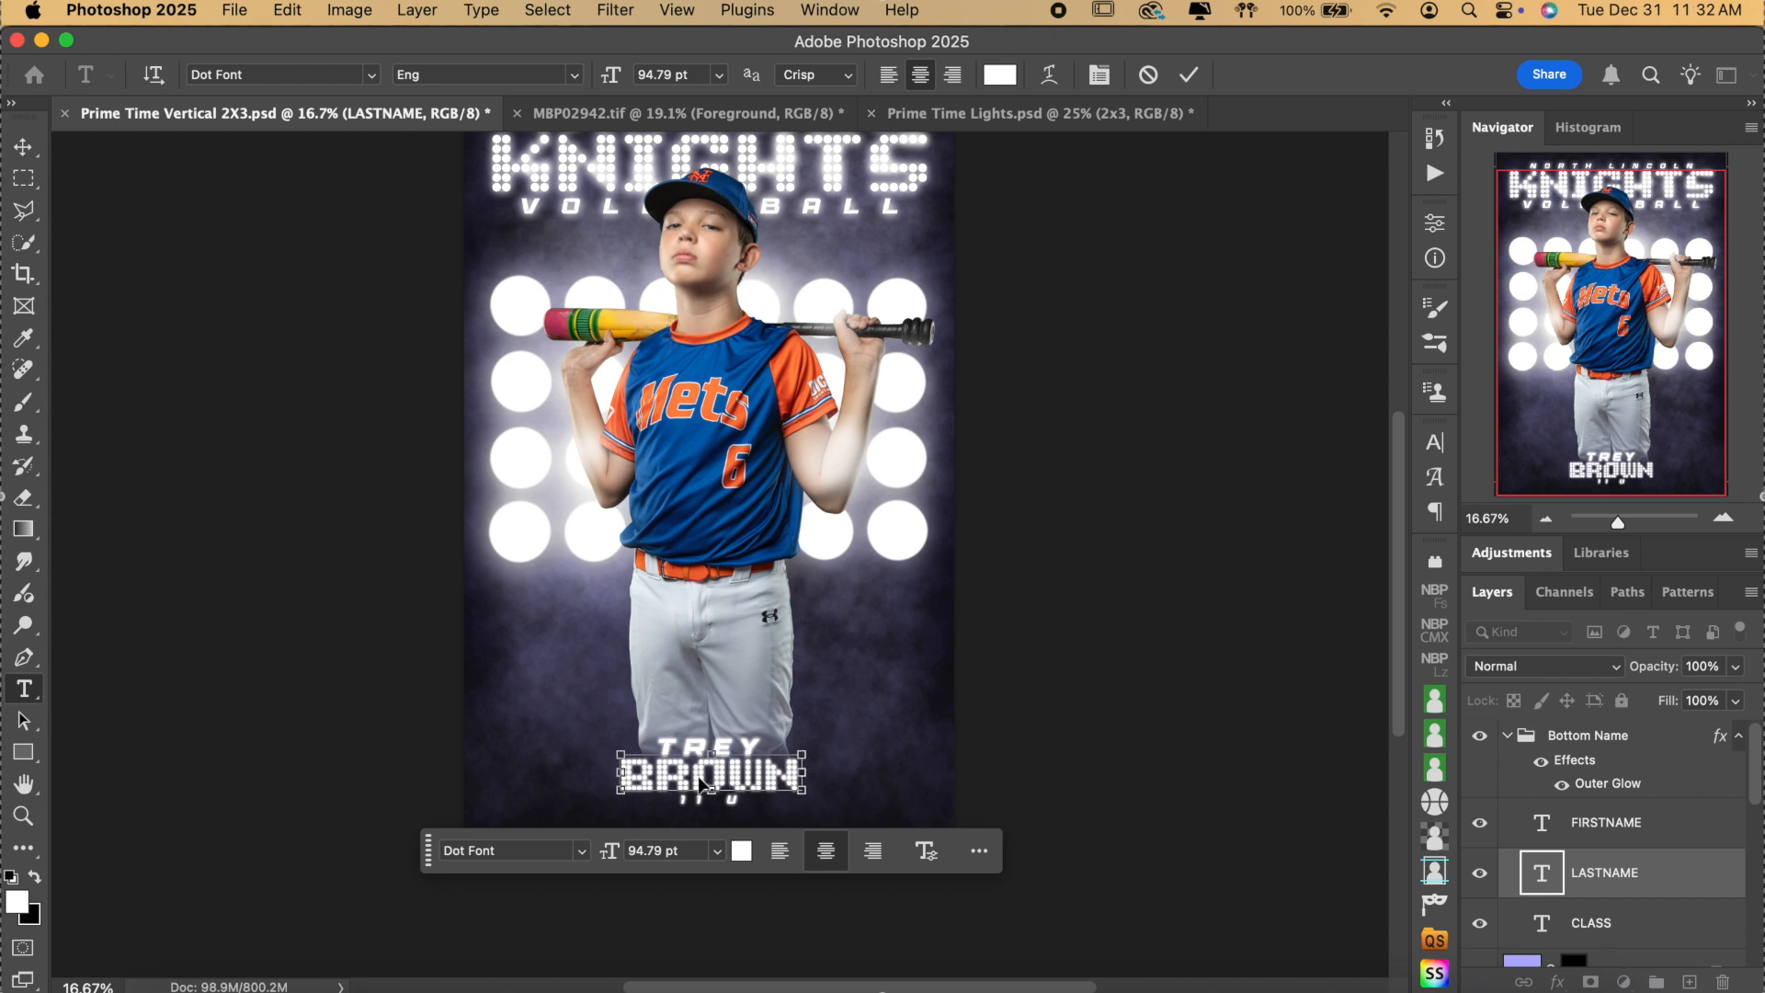
double_click(700, 777)
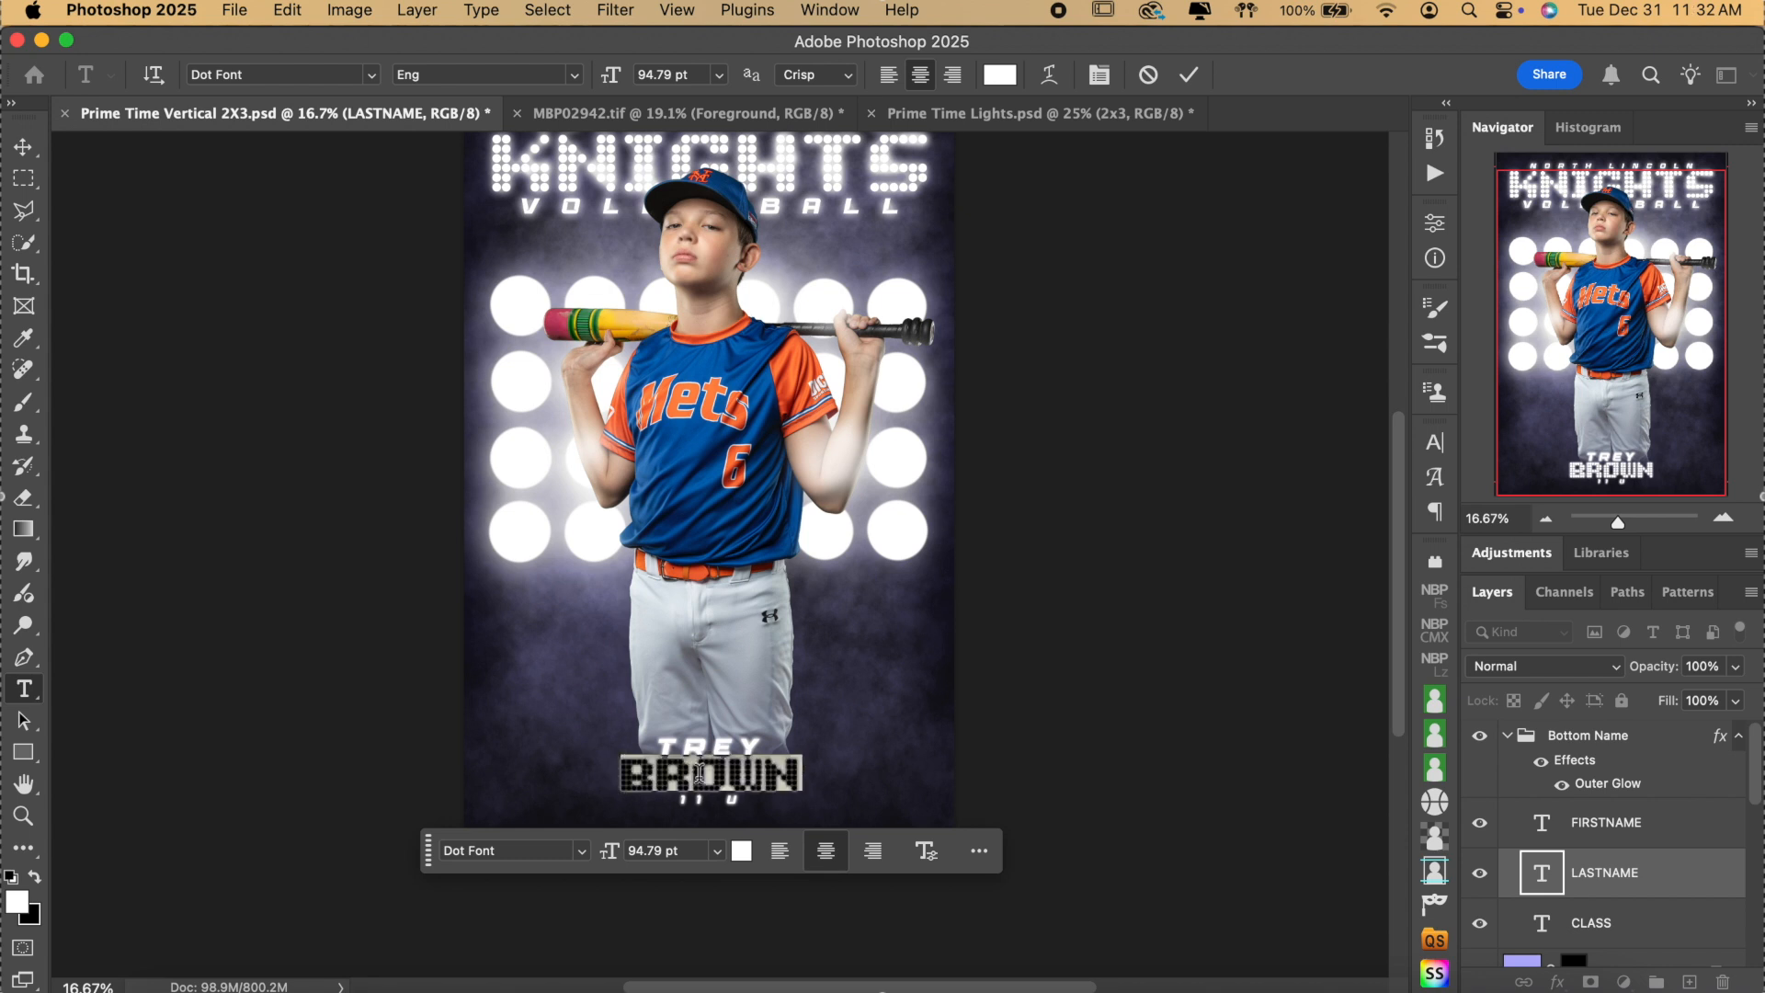
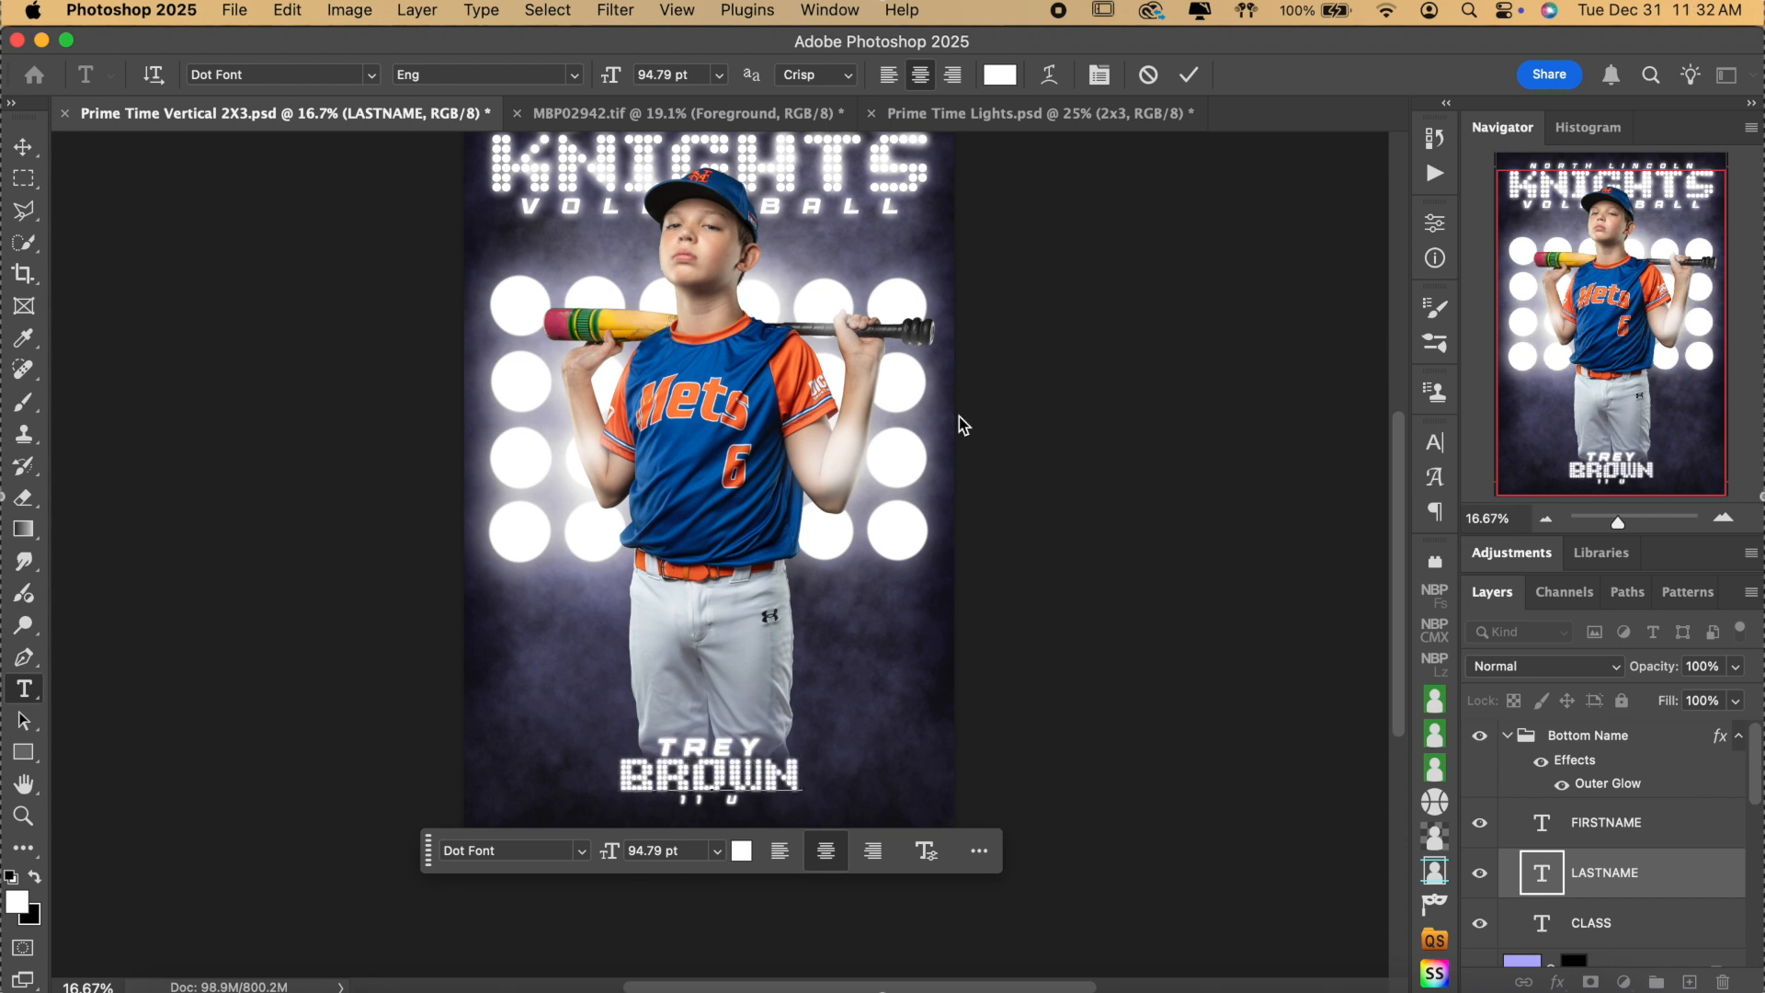
left_click(1189, 75)
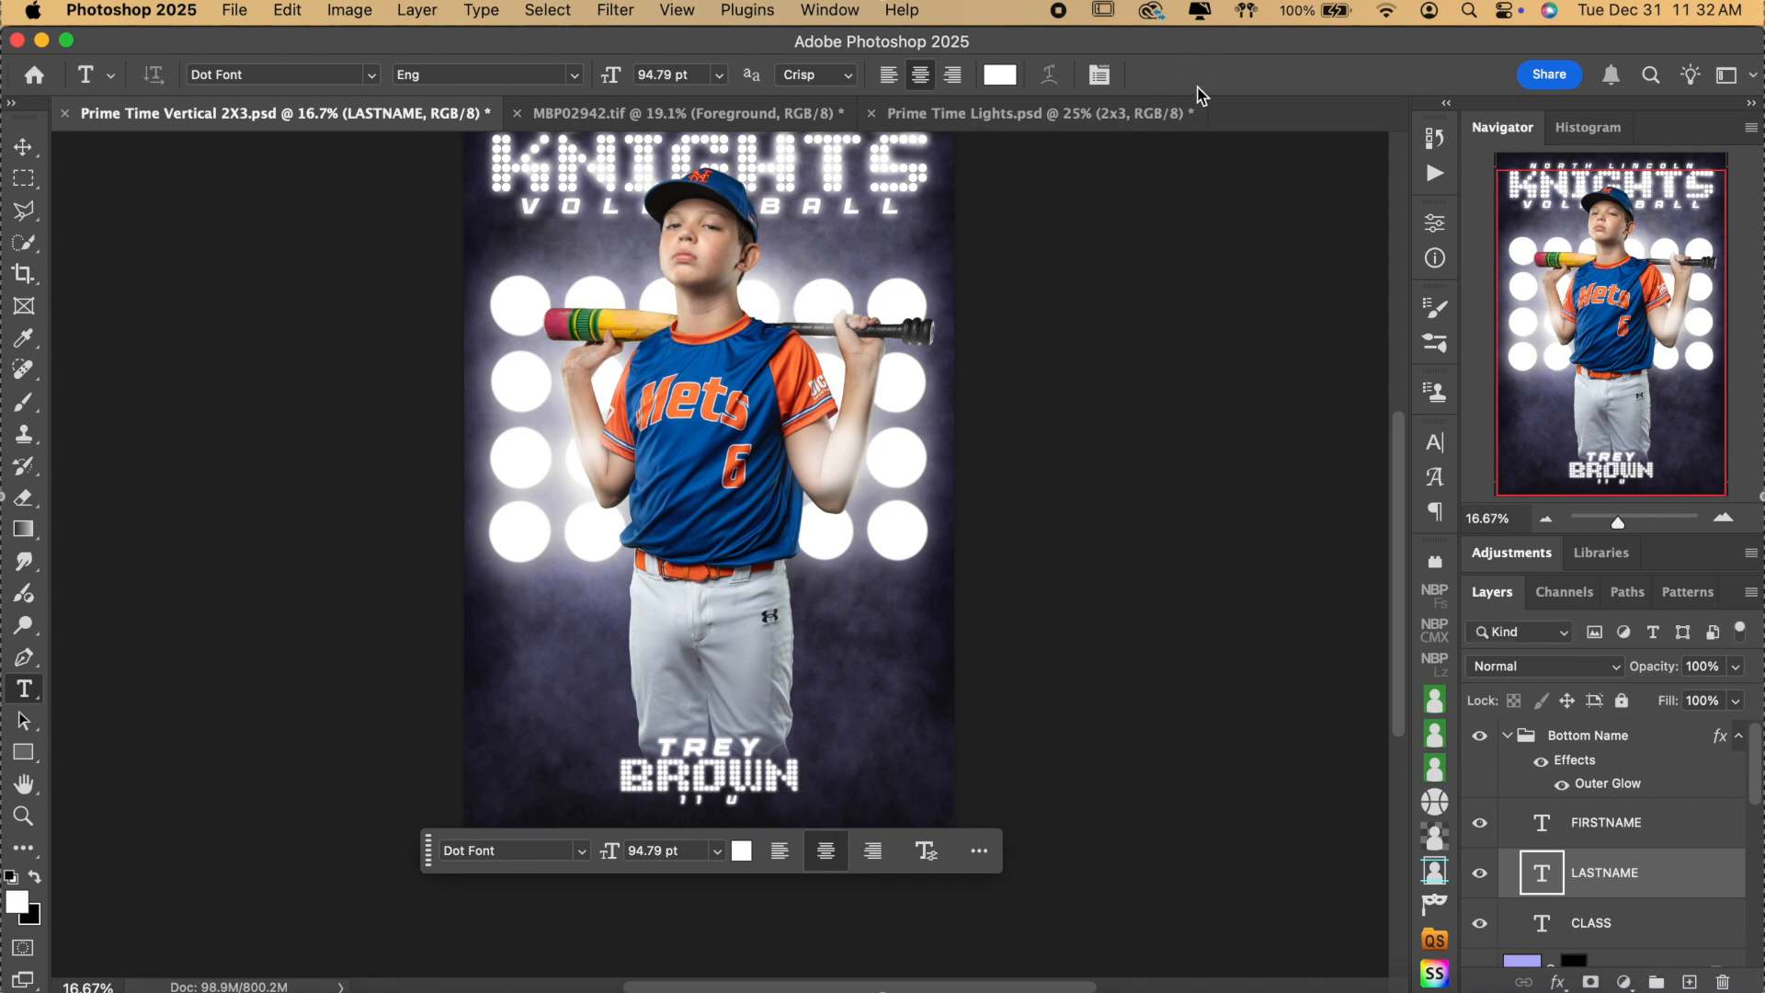
left_click(724, 798)
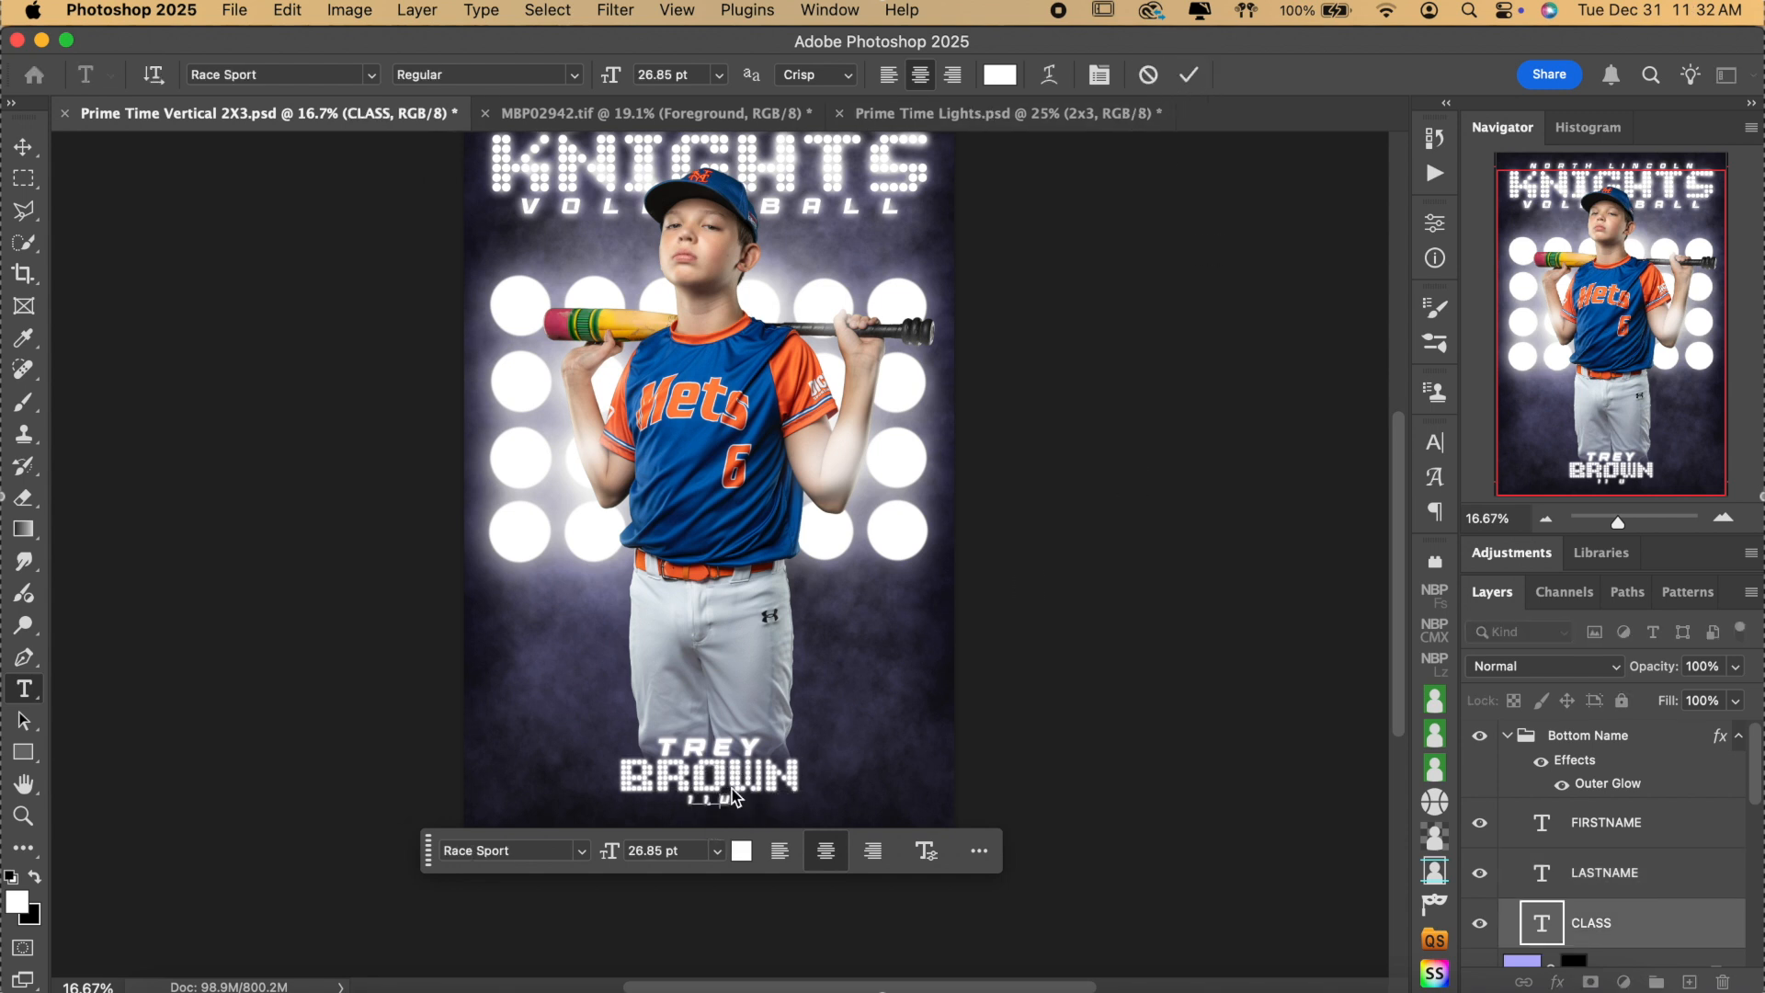
left_click(1188, 75)
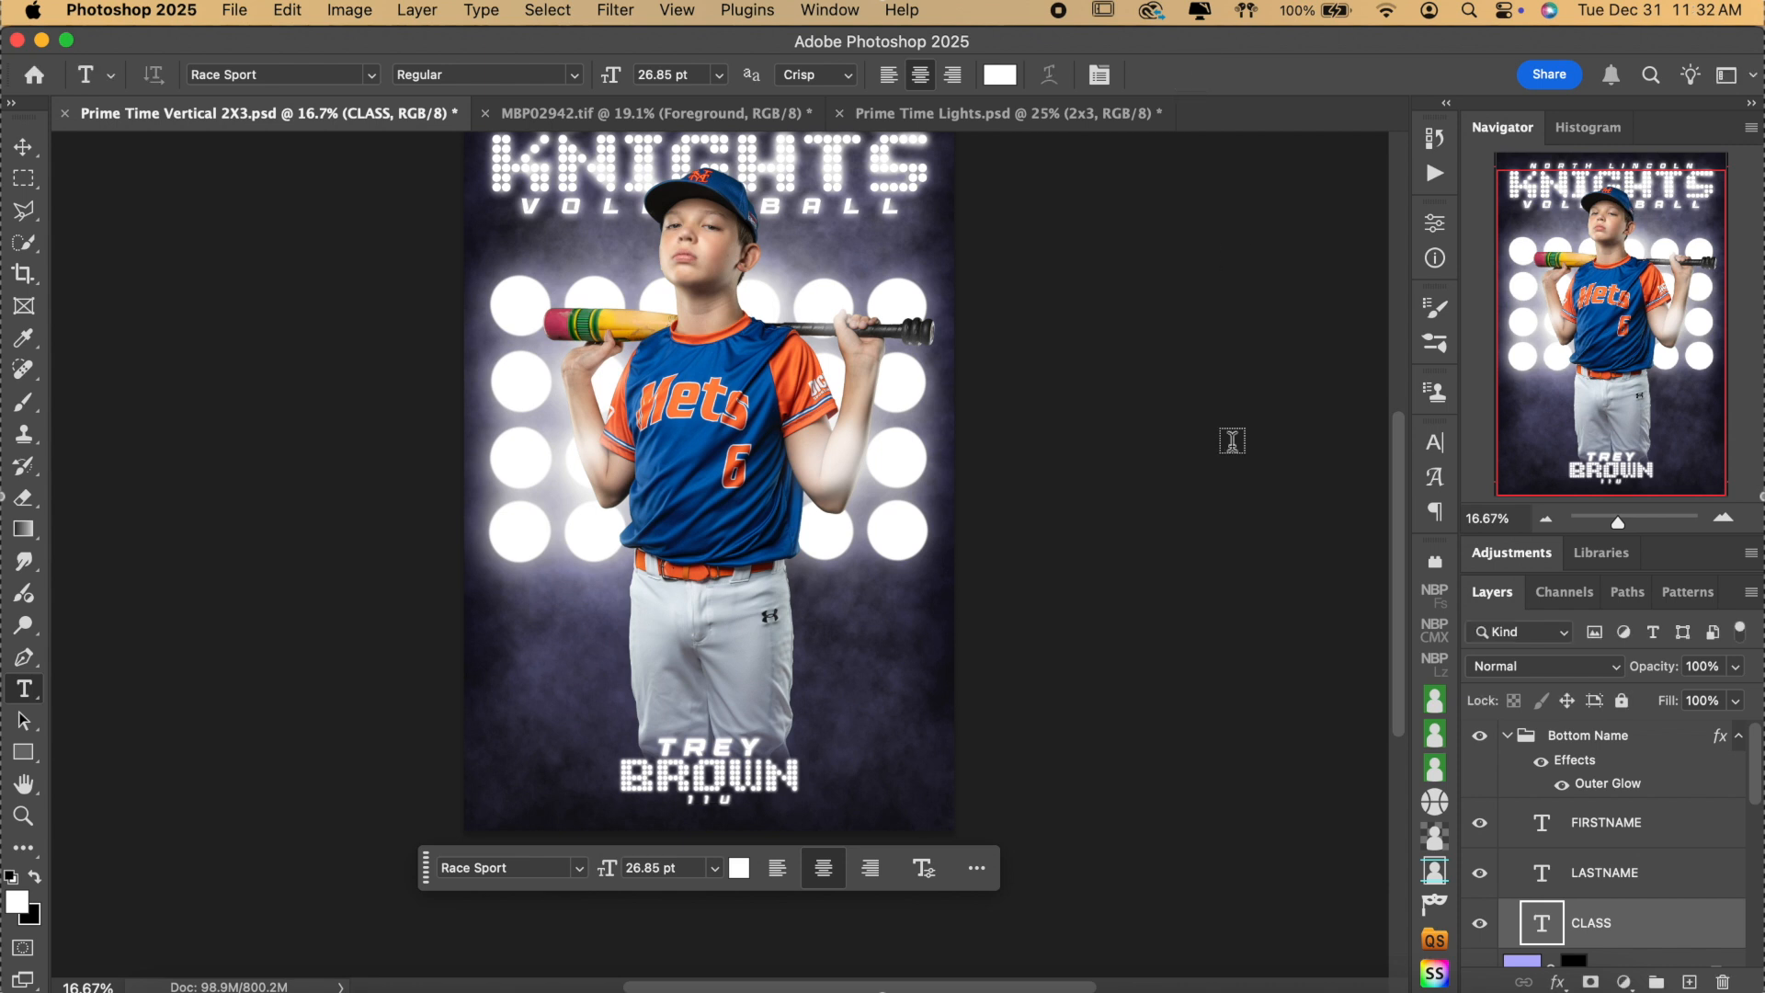
scroll(1231, 440, "up", 2)
Collapse the Bottom Name group and expand the Top Text group.
left_click(1516, 739)
left_click(1507, 737)
scroll(1625, 793, "down", 5)
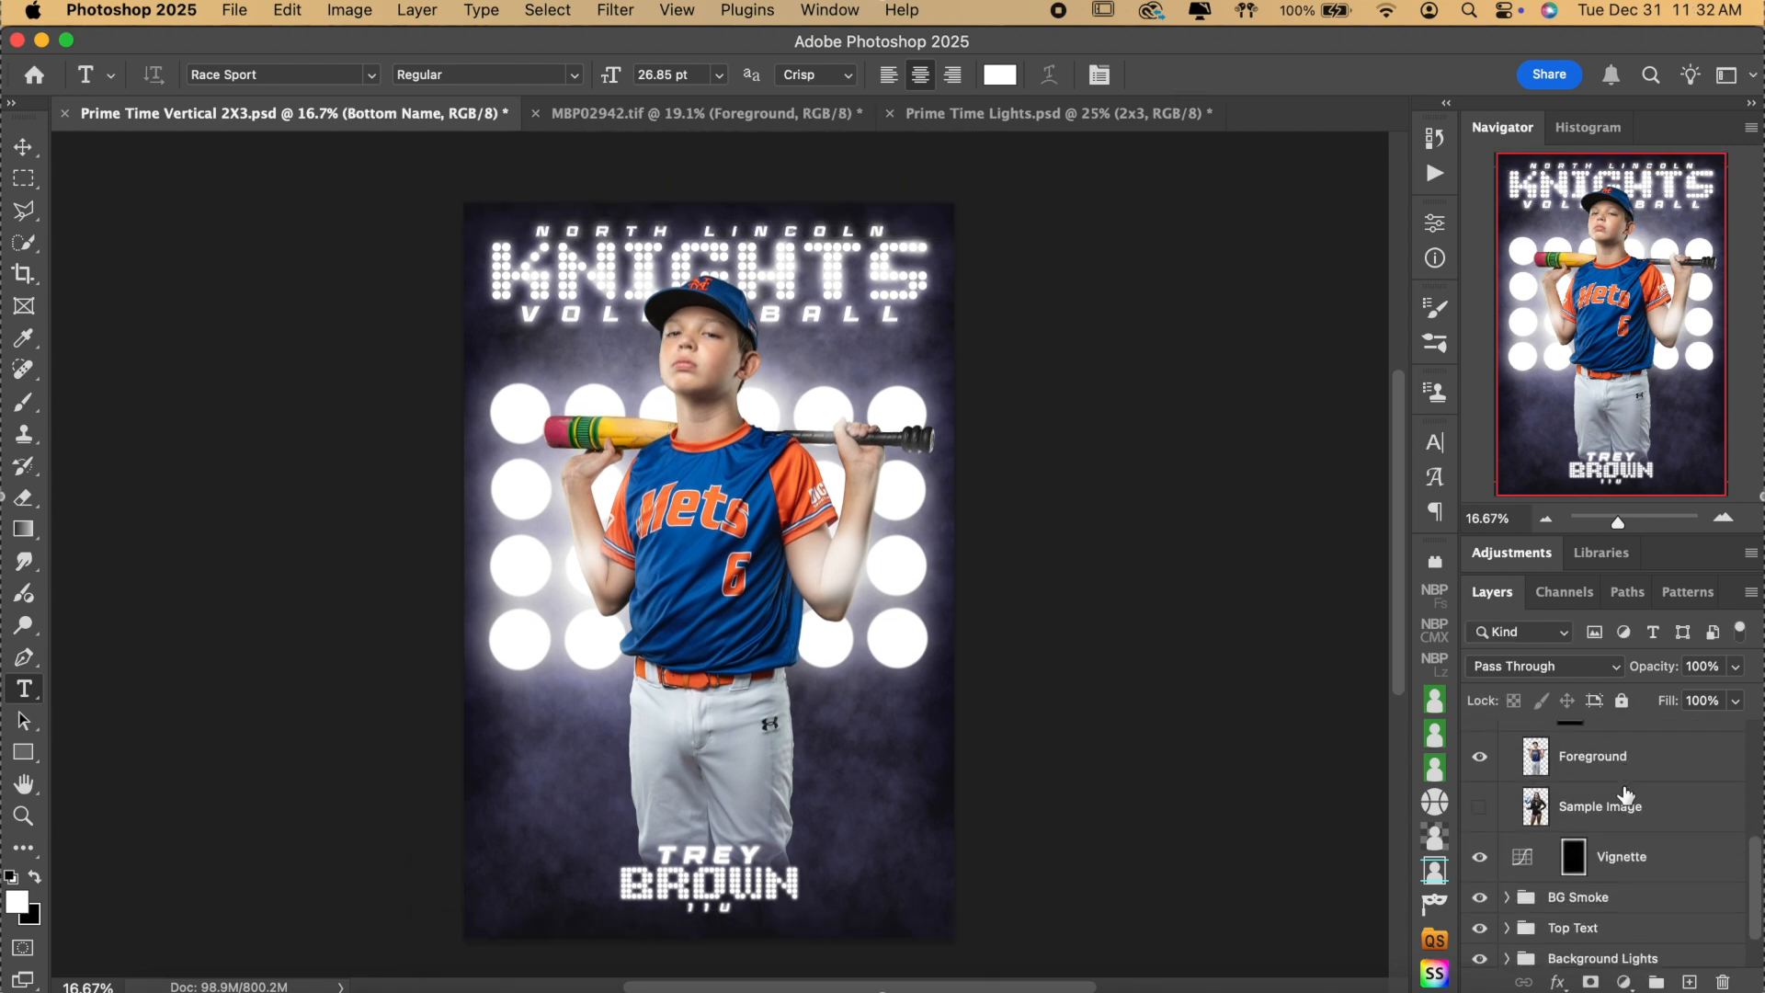
scroll(1625, 796, "up", 5)
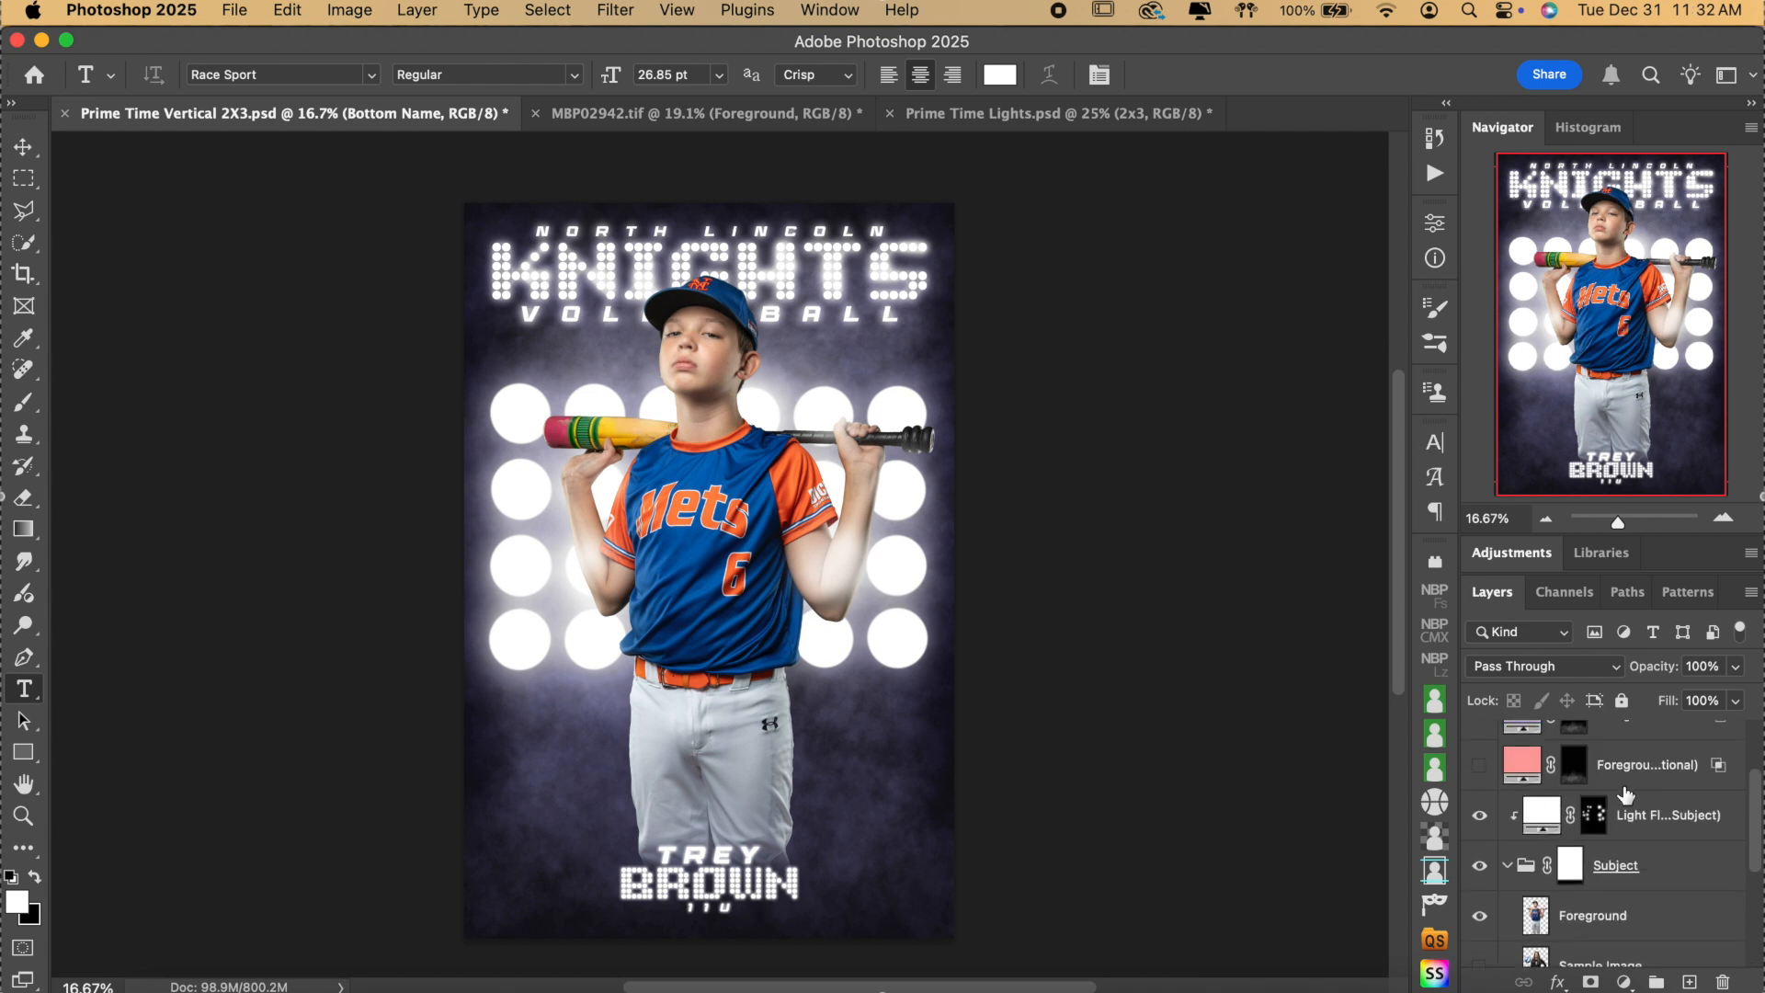
scroll(1625, 793, "down", 5)
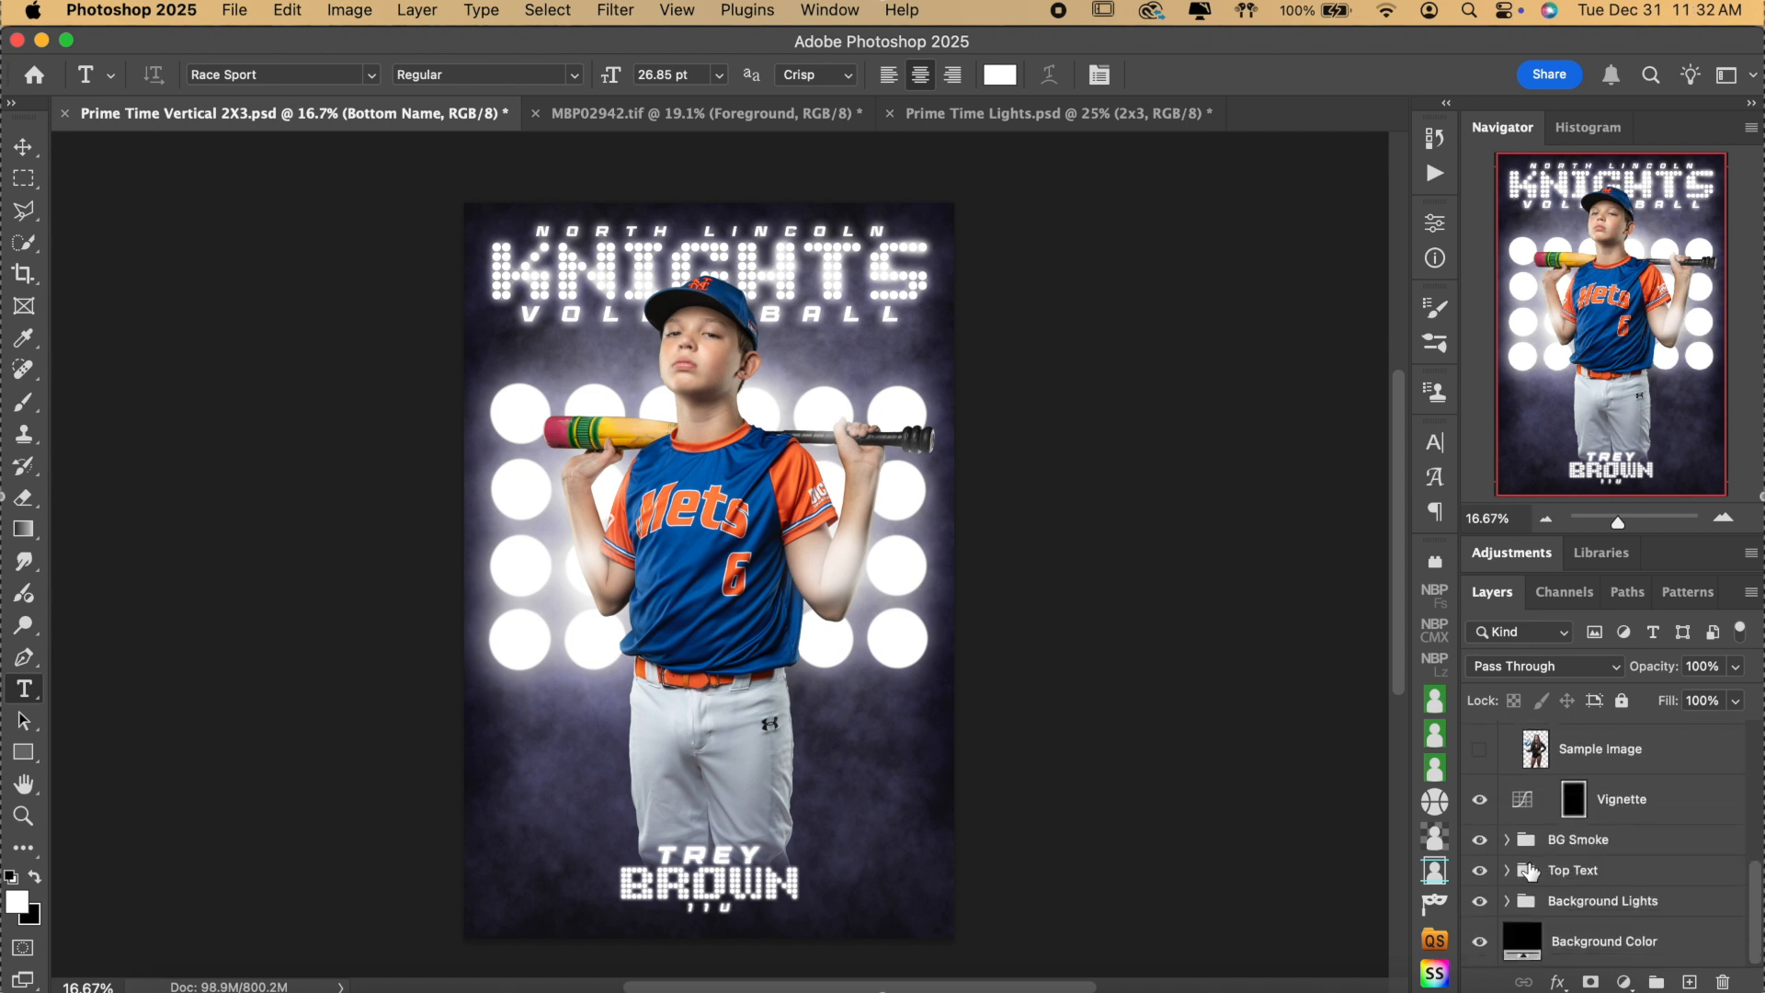
left_click(1587, 870)
left_click(1506, 869)
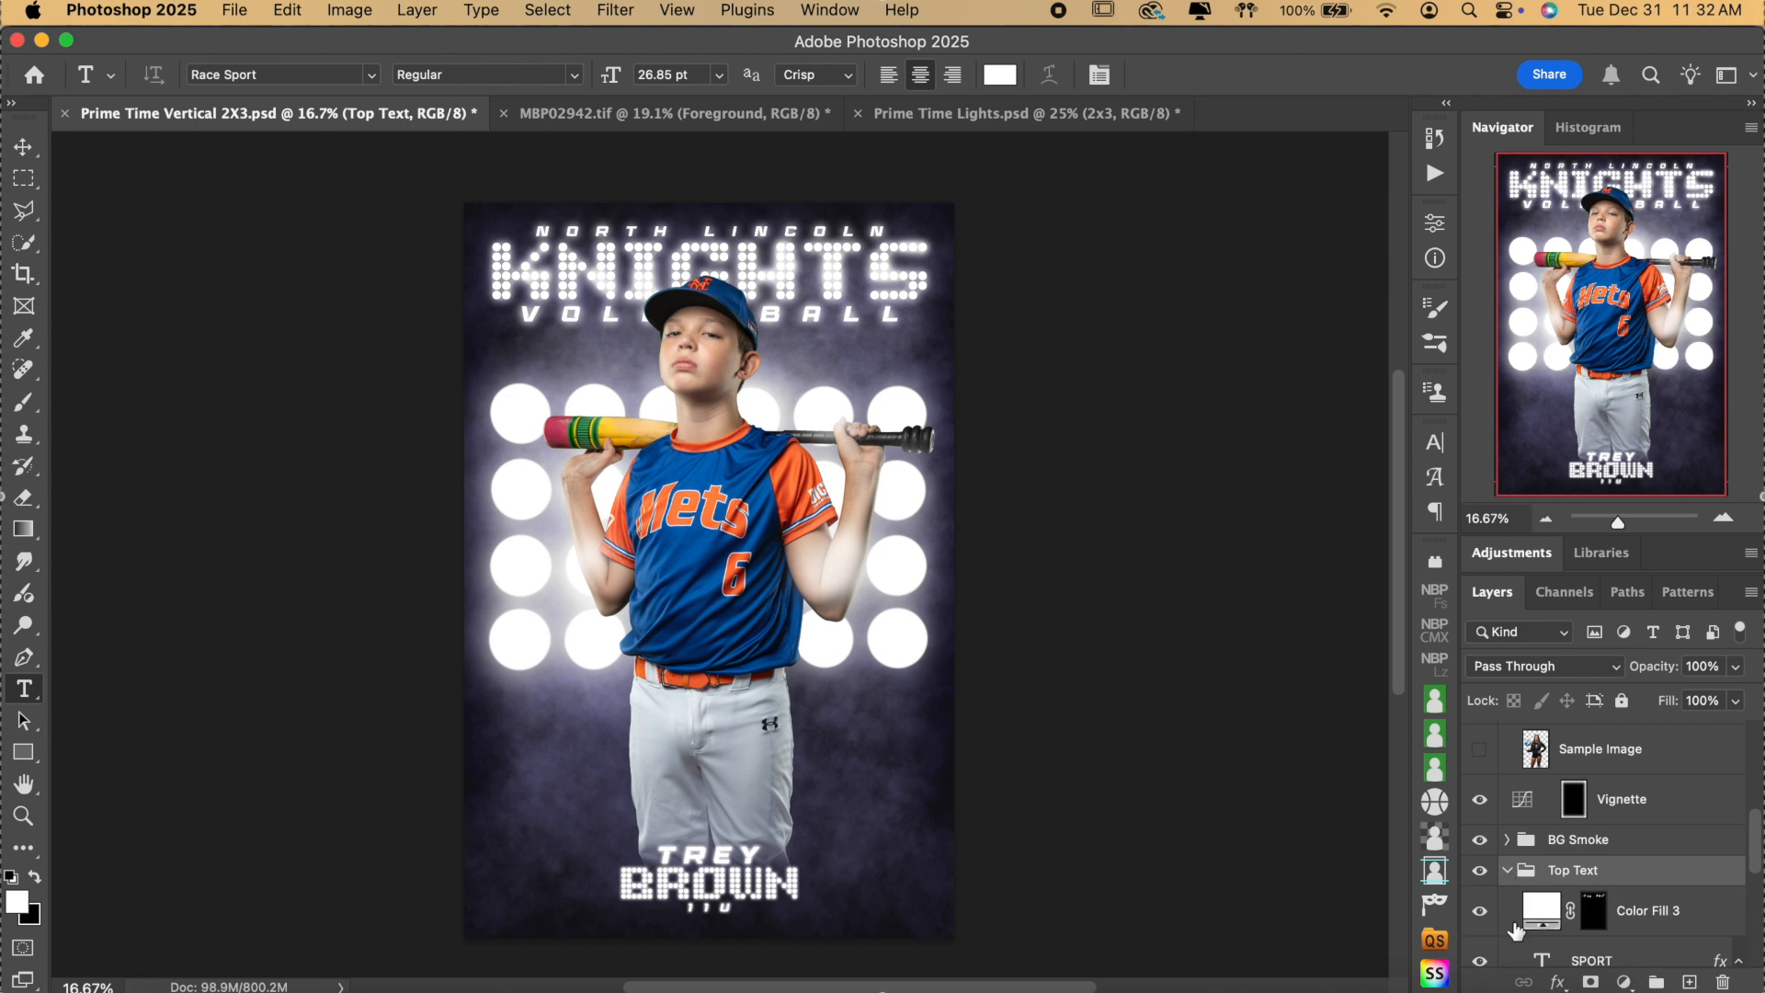
scroll(1680, 912, "down", 2)
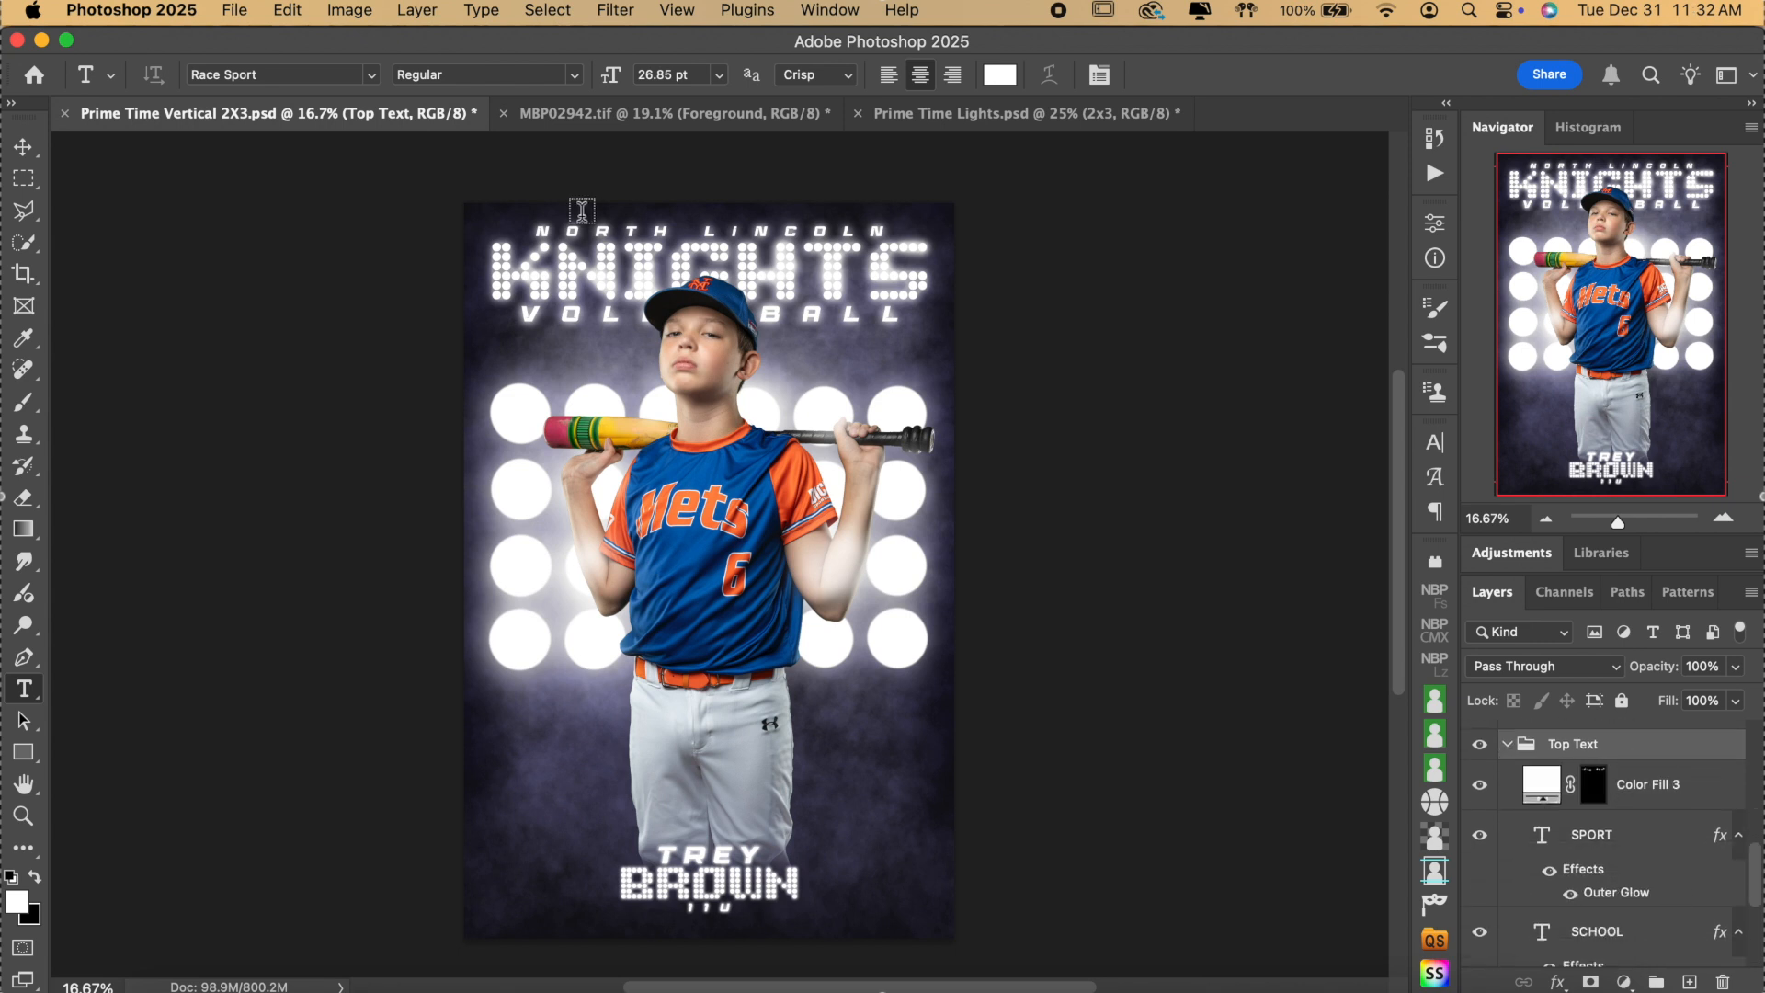
With the Move tool, select Color Fill 3's mask and the SPORT text layer, then deselect.
left_click(23, 147)
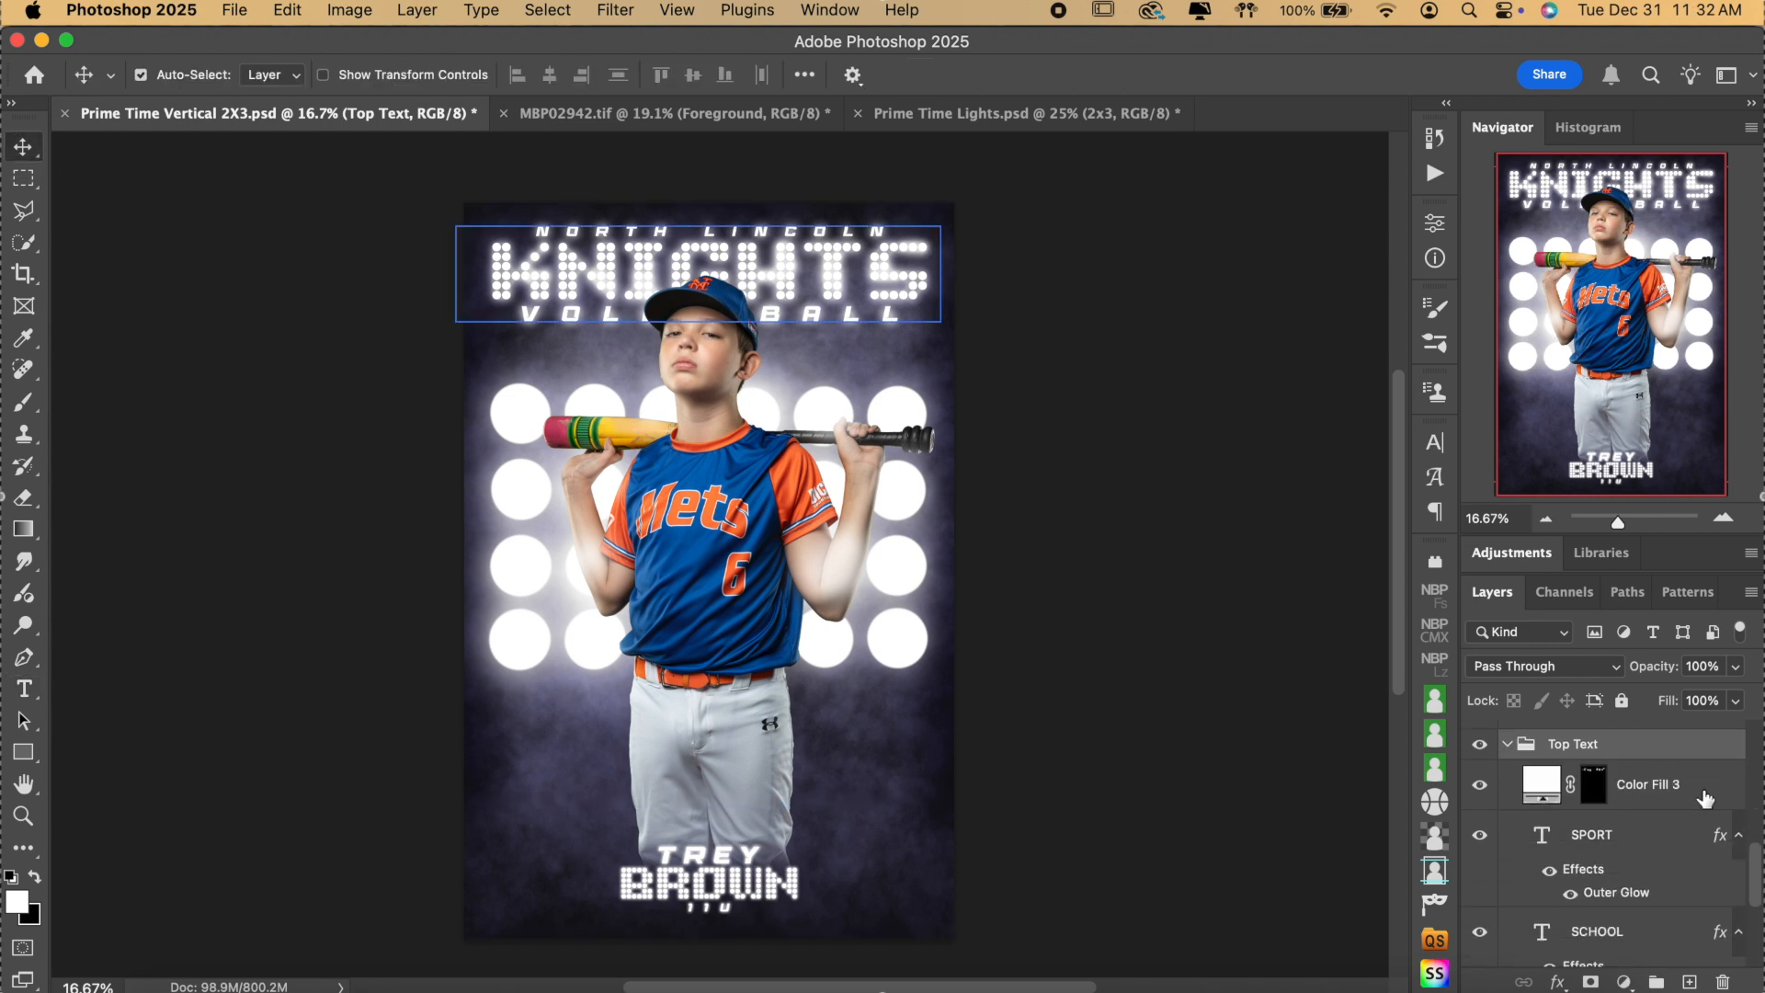
left_click(1634, 869)
scroll(1634, 862, "down", 1)
left_click(1592, 767)
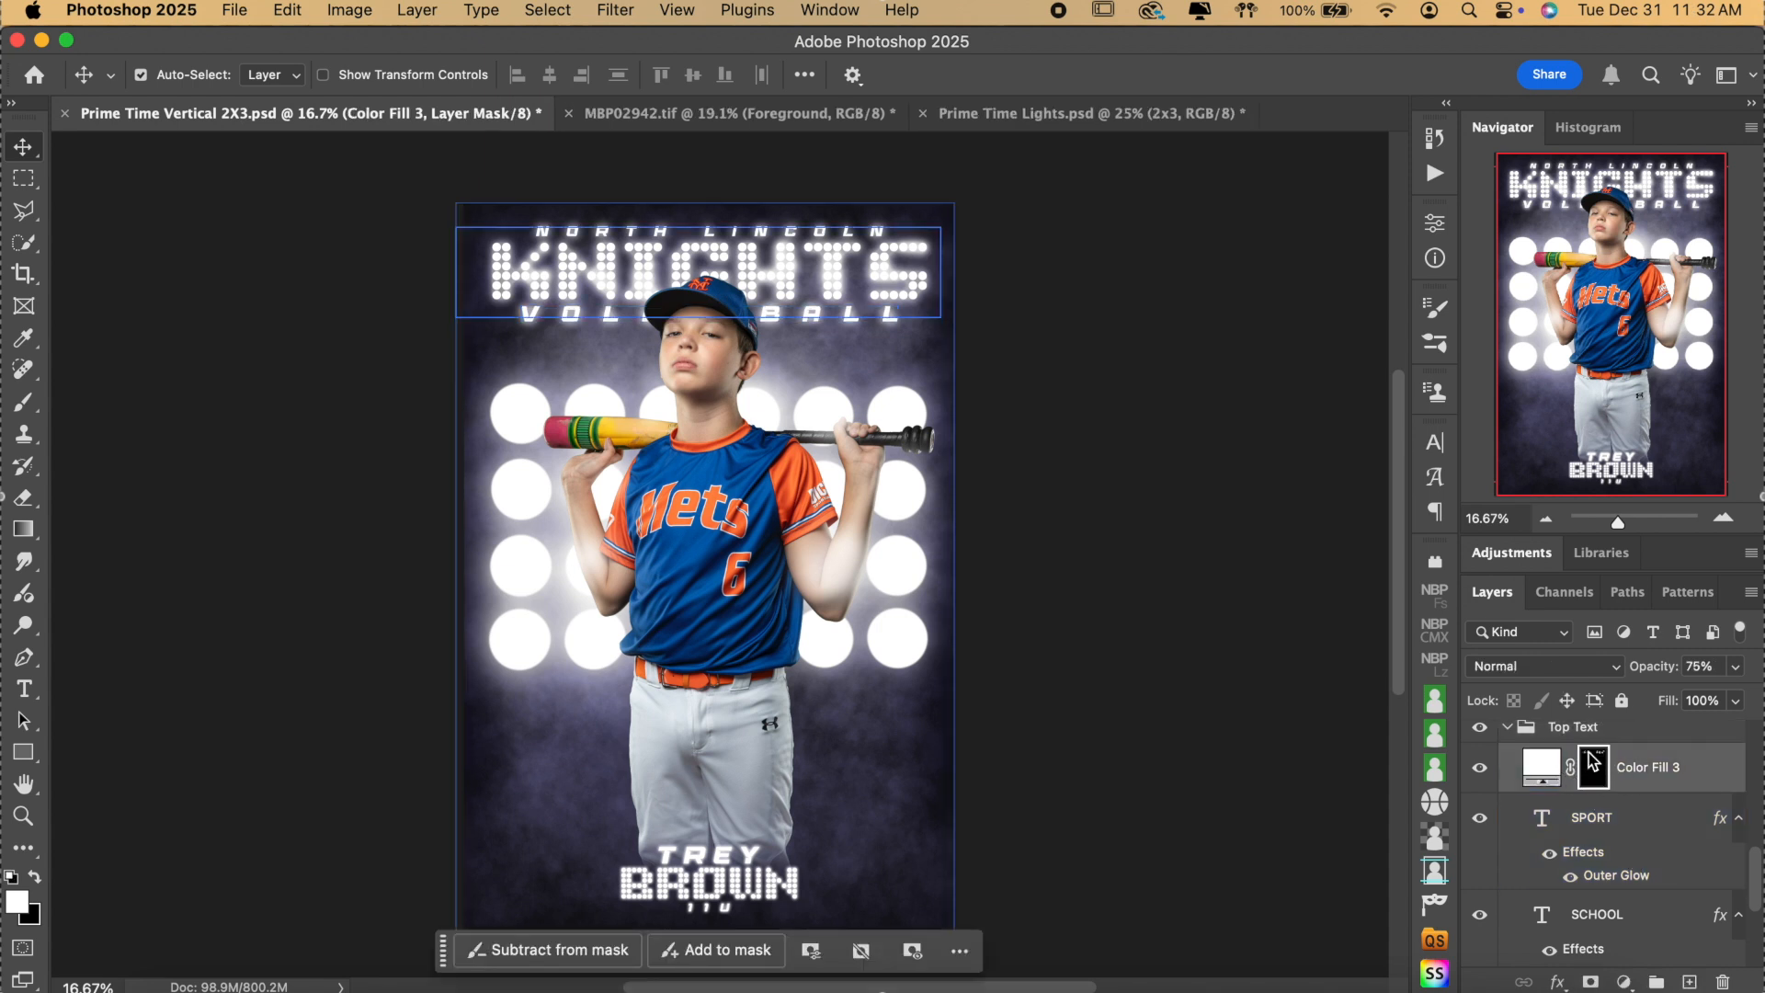
left_click(1621, 823)
left_click(1599, 783)
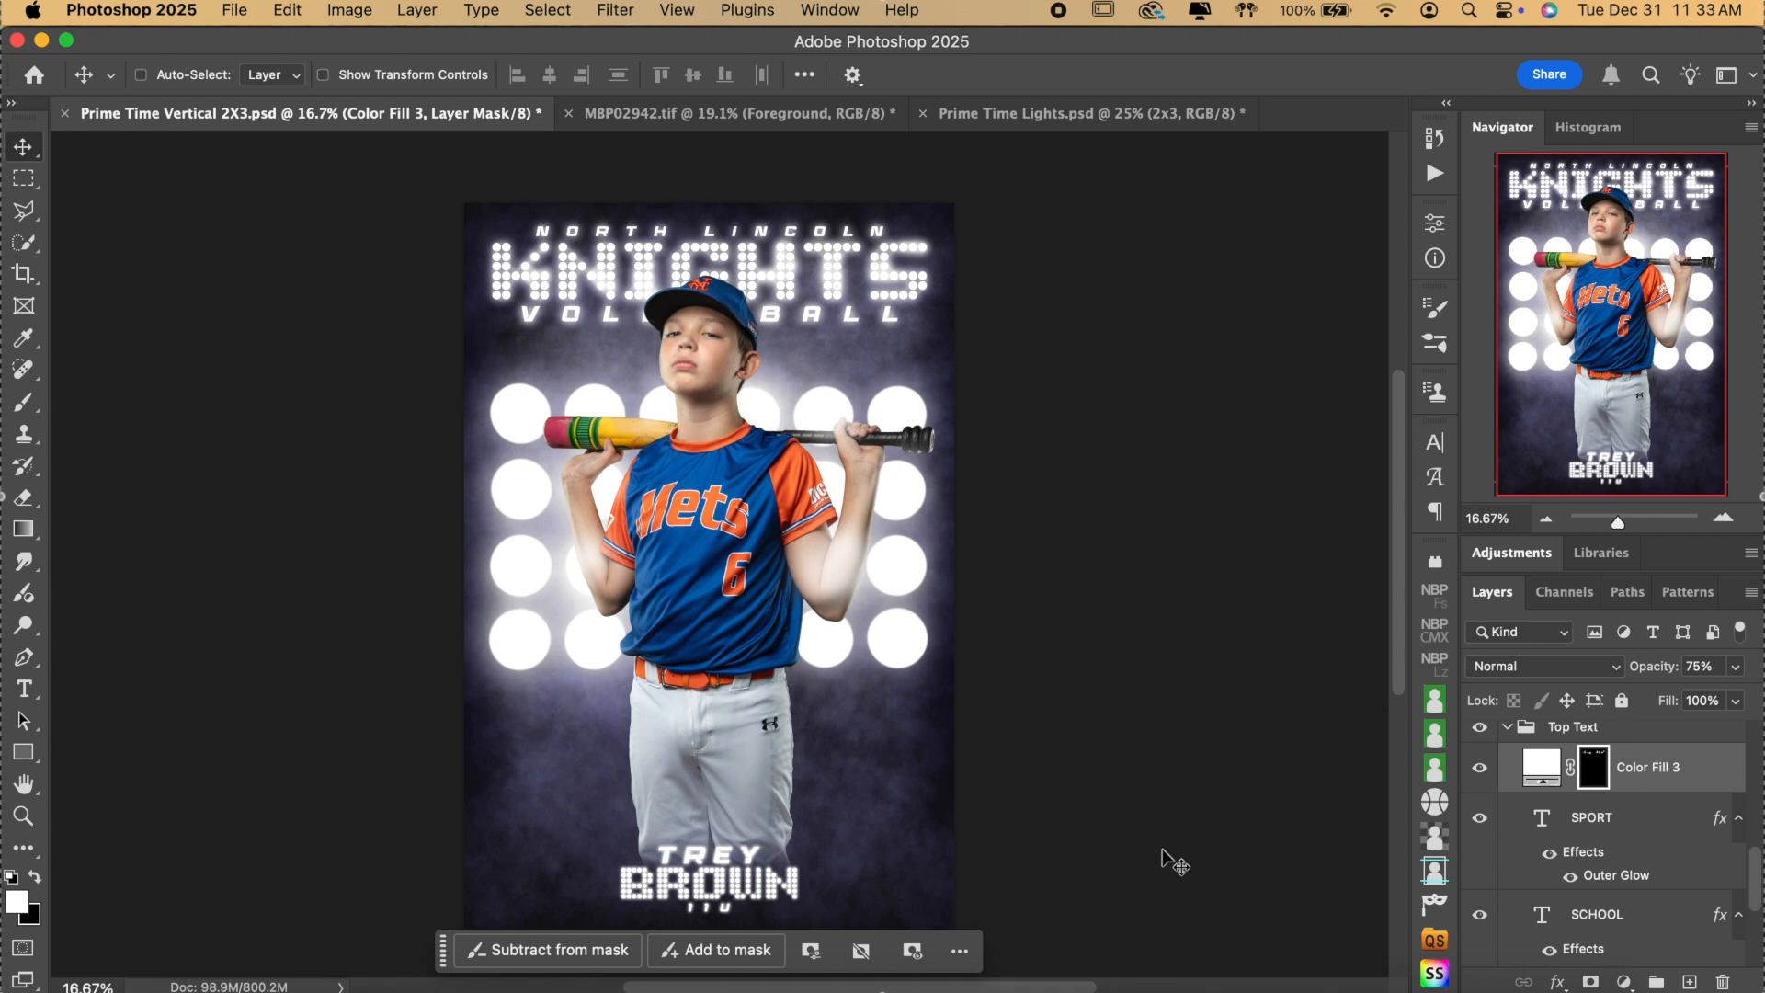
key("super")
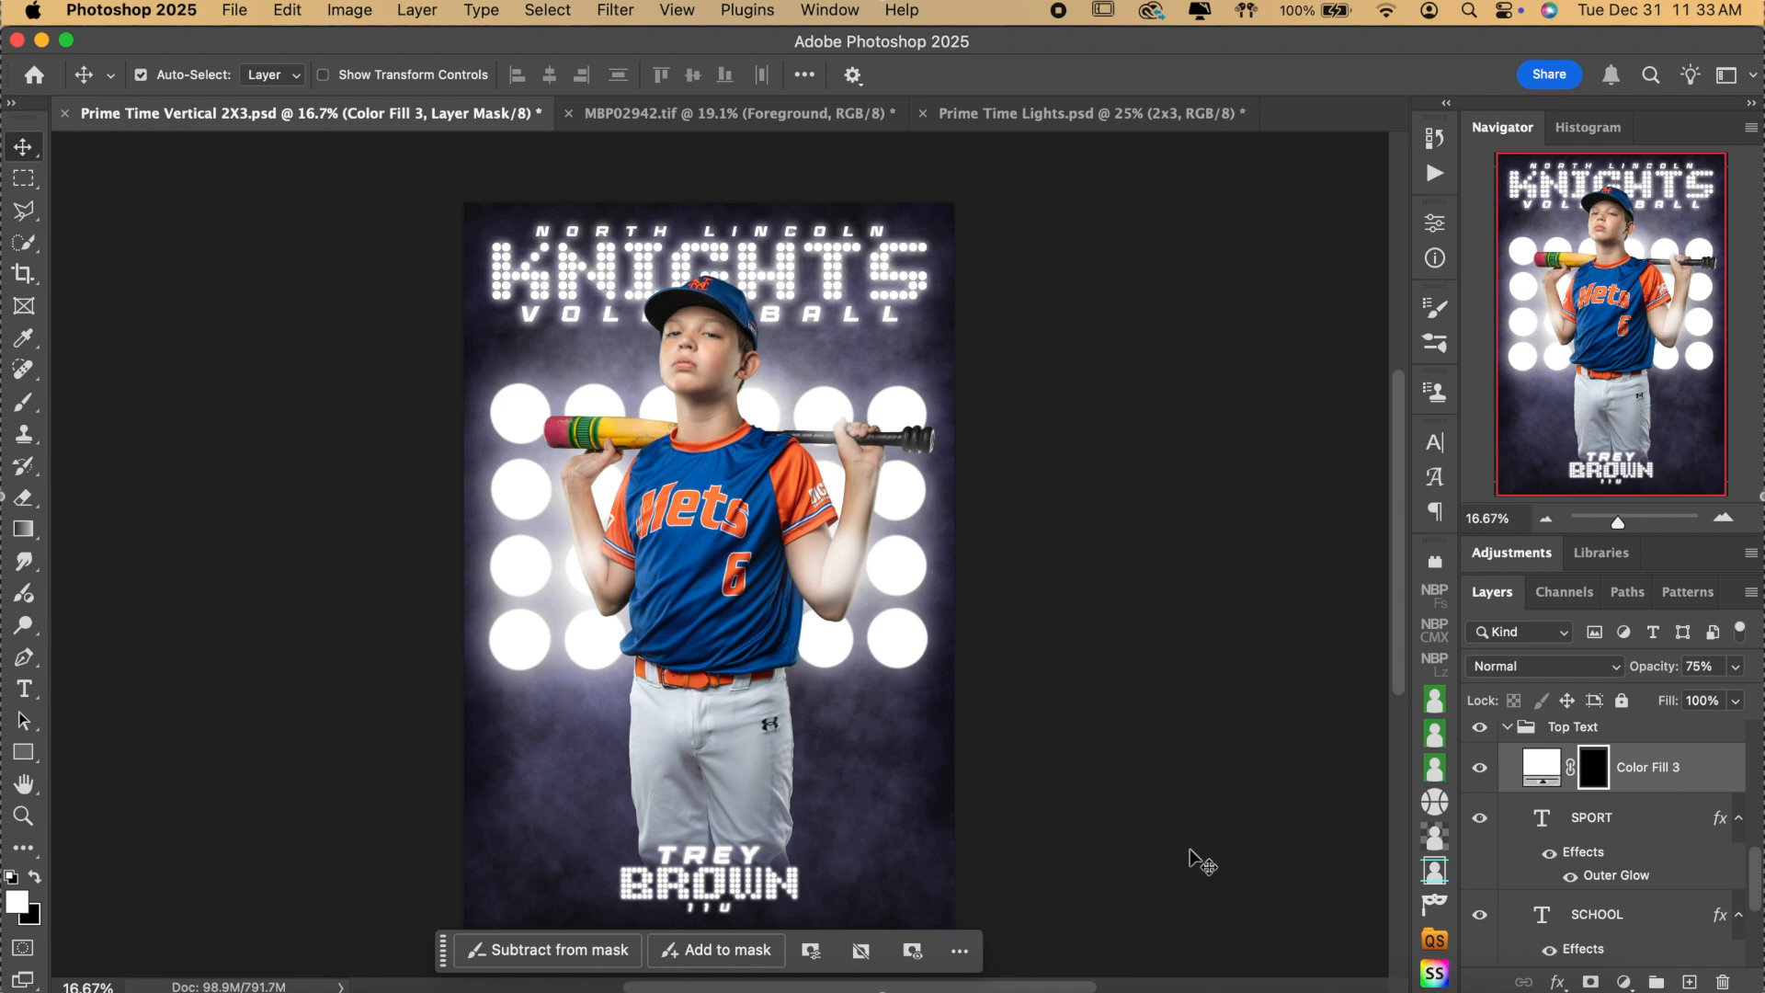
left_click(1618, 810)
left_click(1221, 426)
Change the school name from NORTH LINCOLN to EAST LINCOLN.
left_click(25, 690)
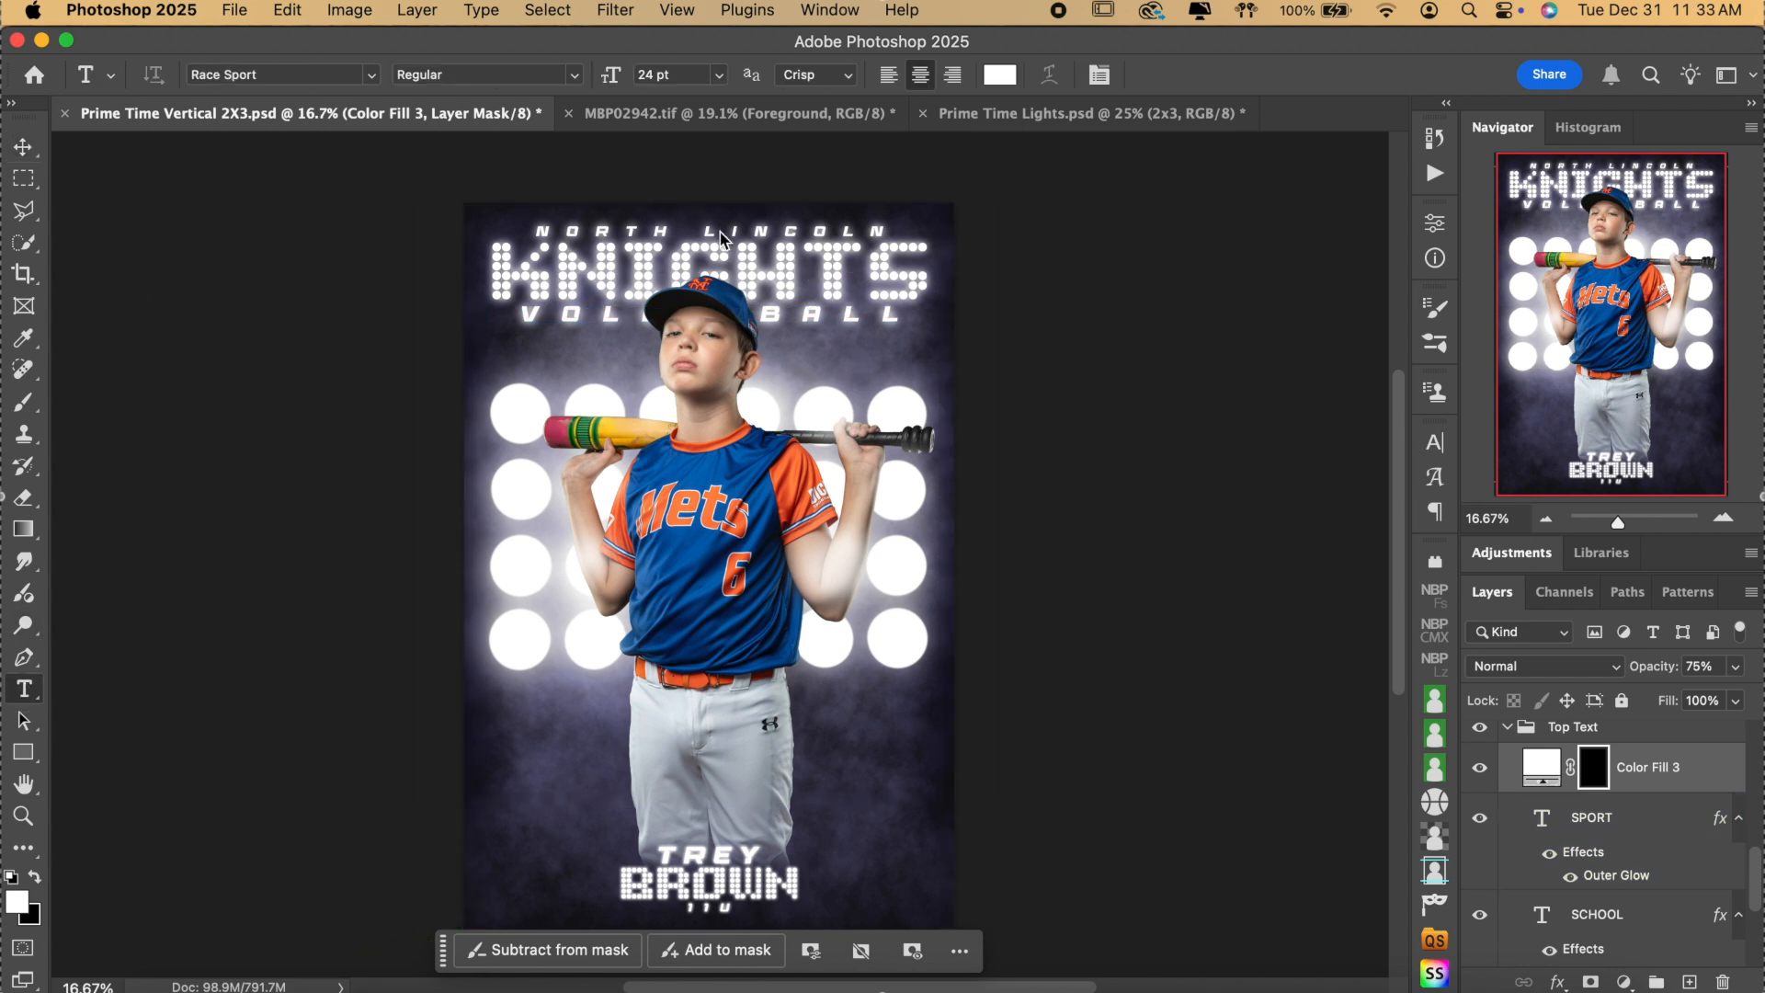
left_click(659, 229)
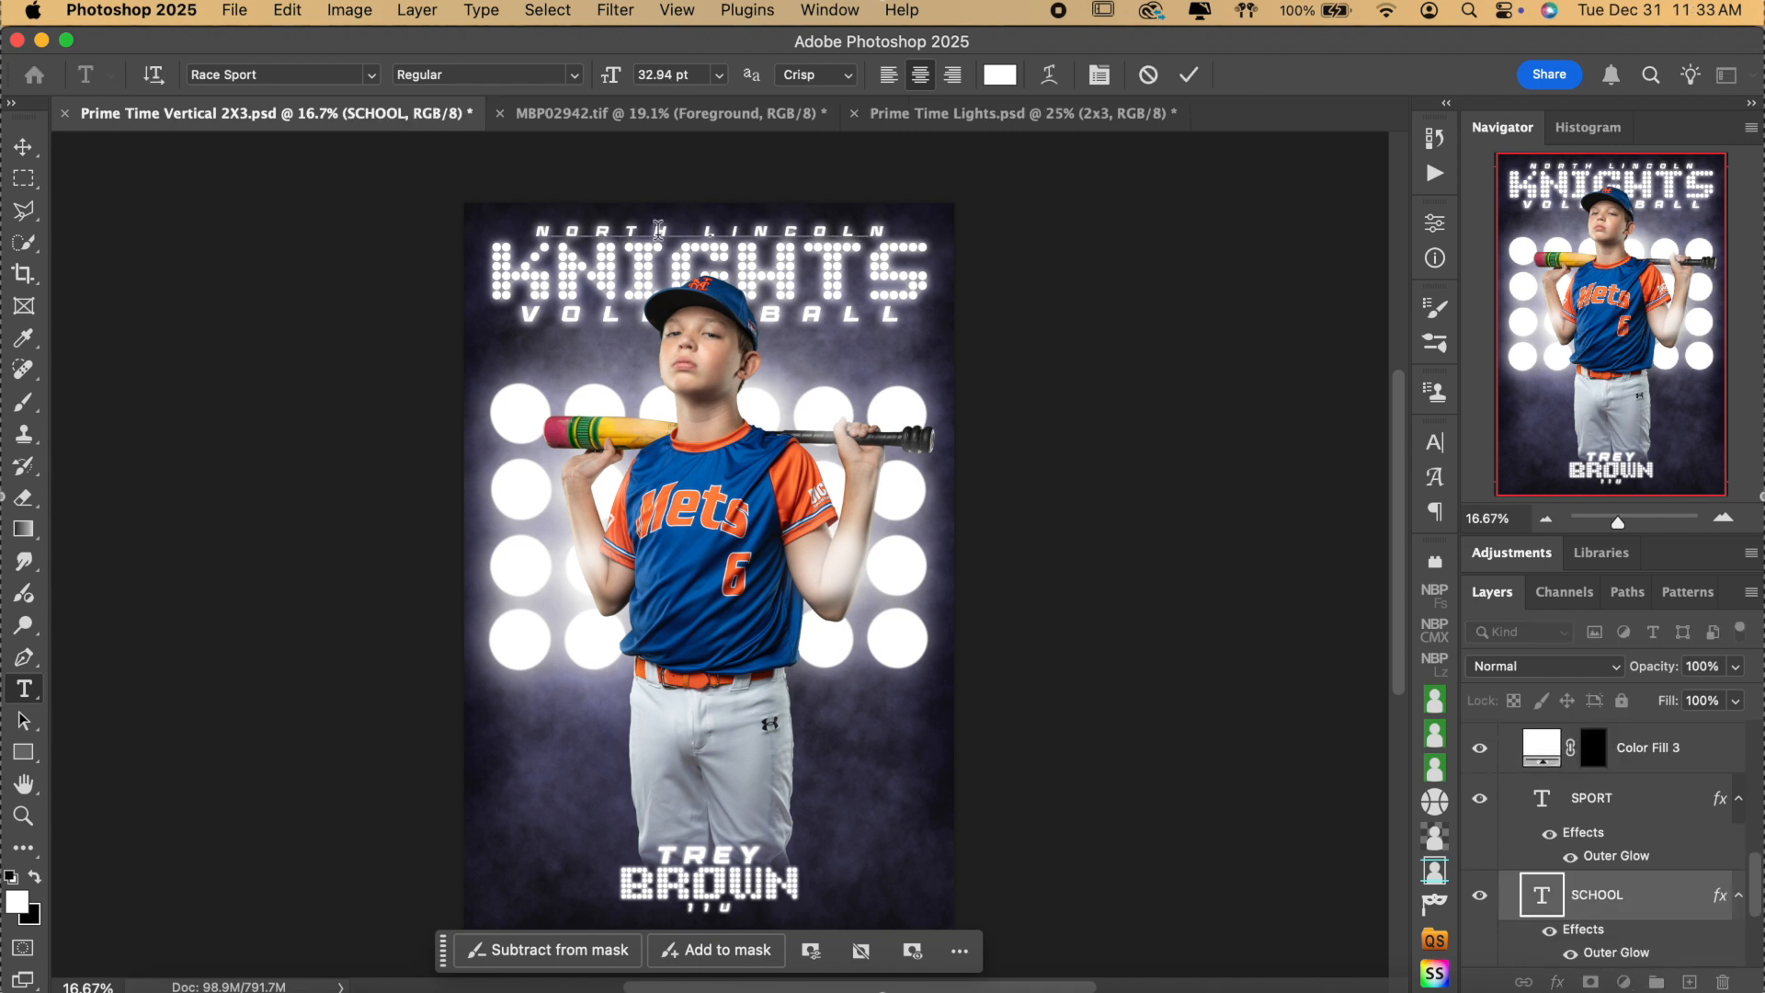
key("BackSpace")
key("BackSpace")
key("BackSpace")
key("BackSpace")
key("BackSpace")
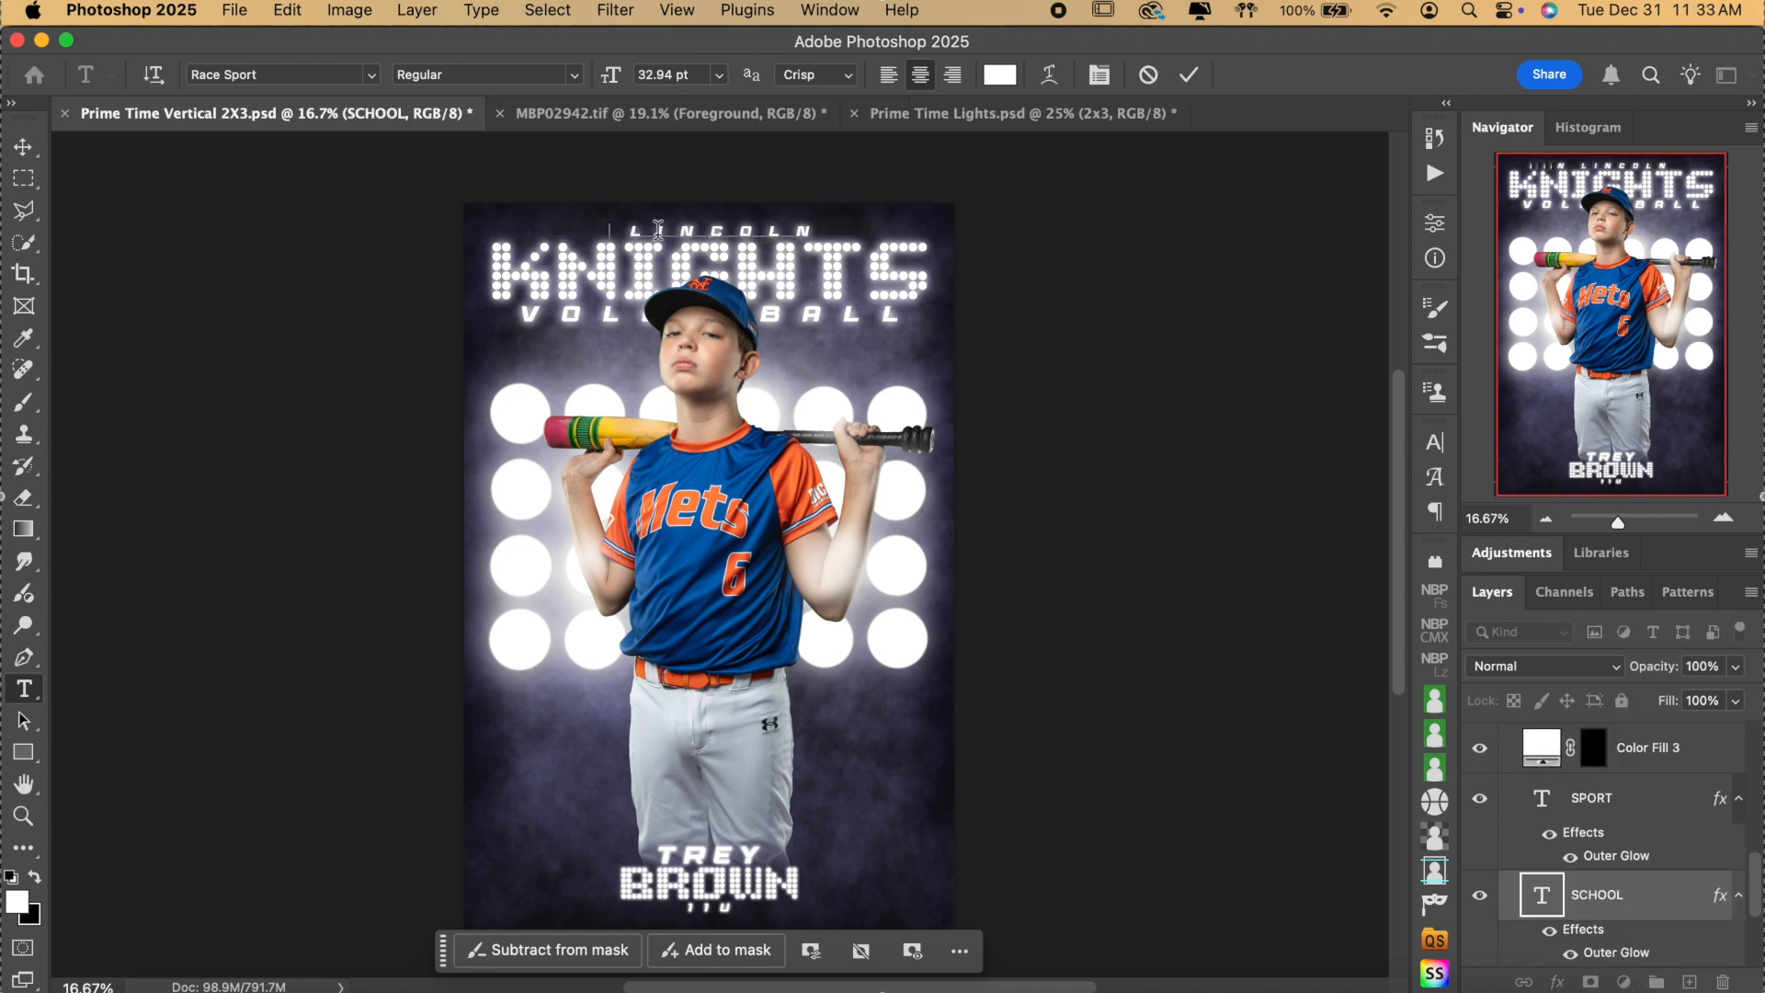
type("EAST")
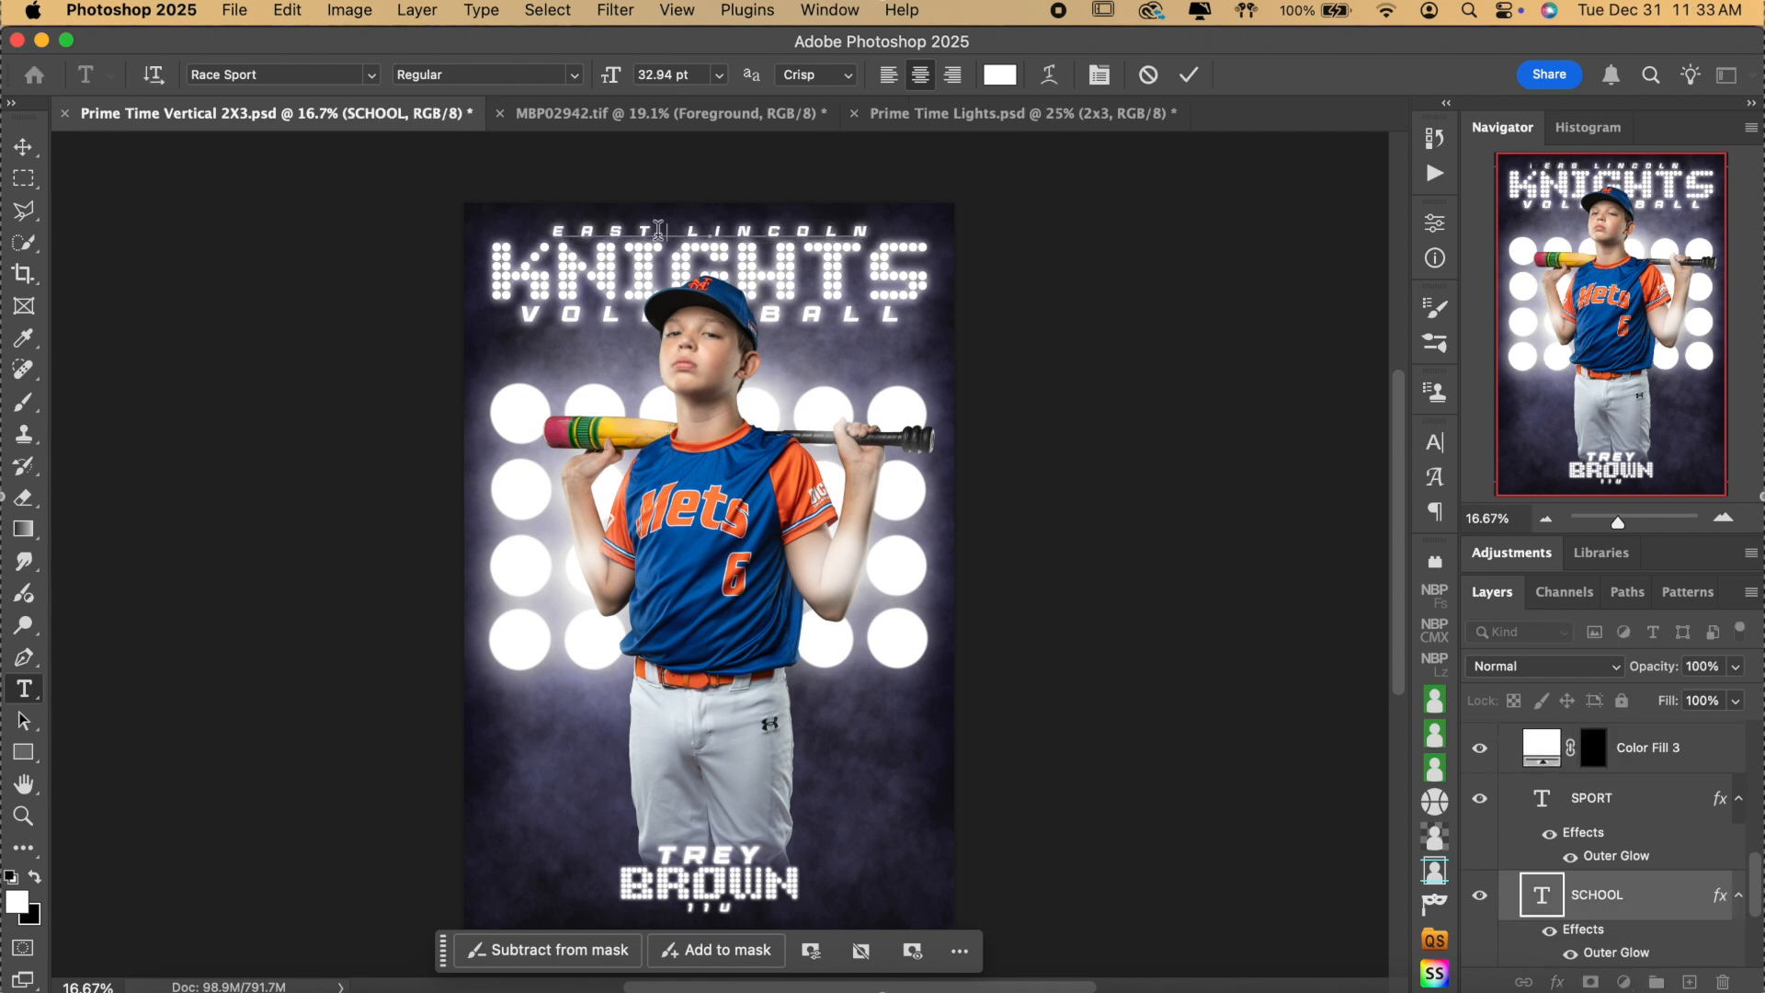
left_click(1188, 75)
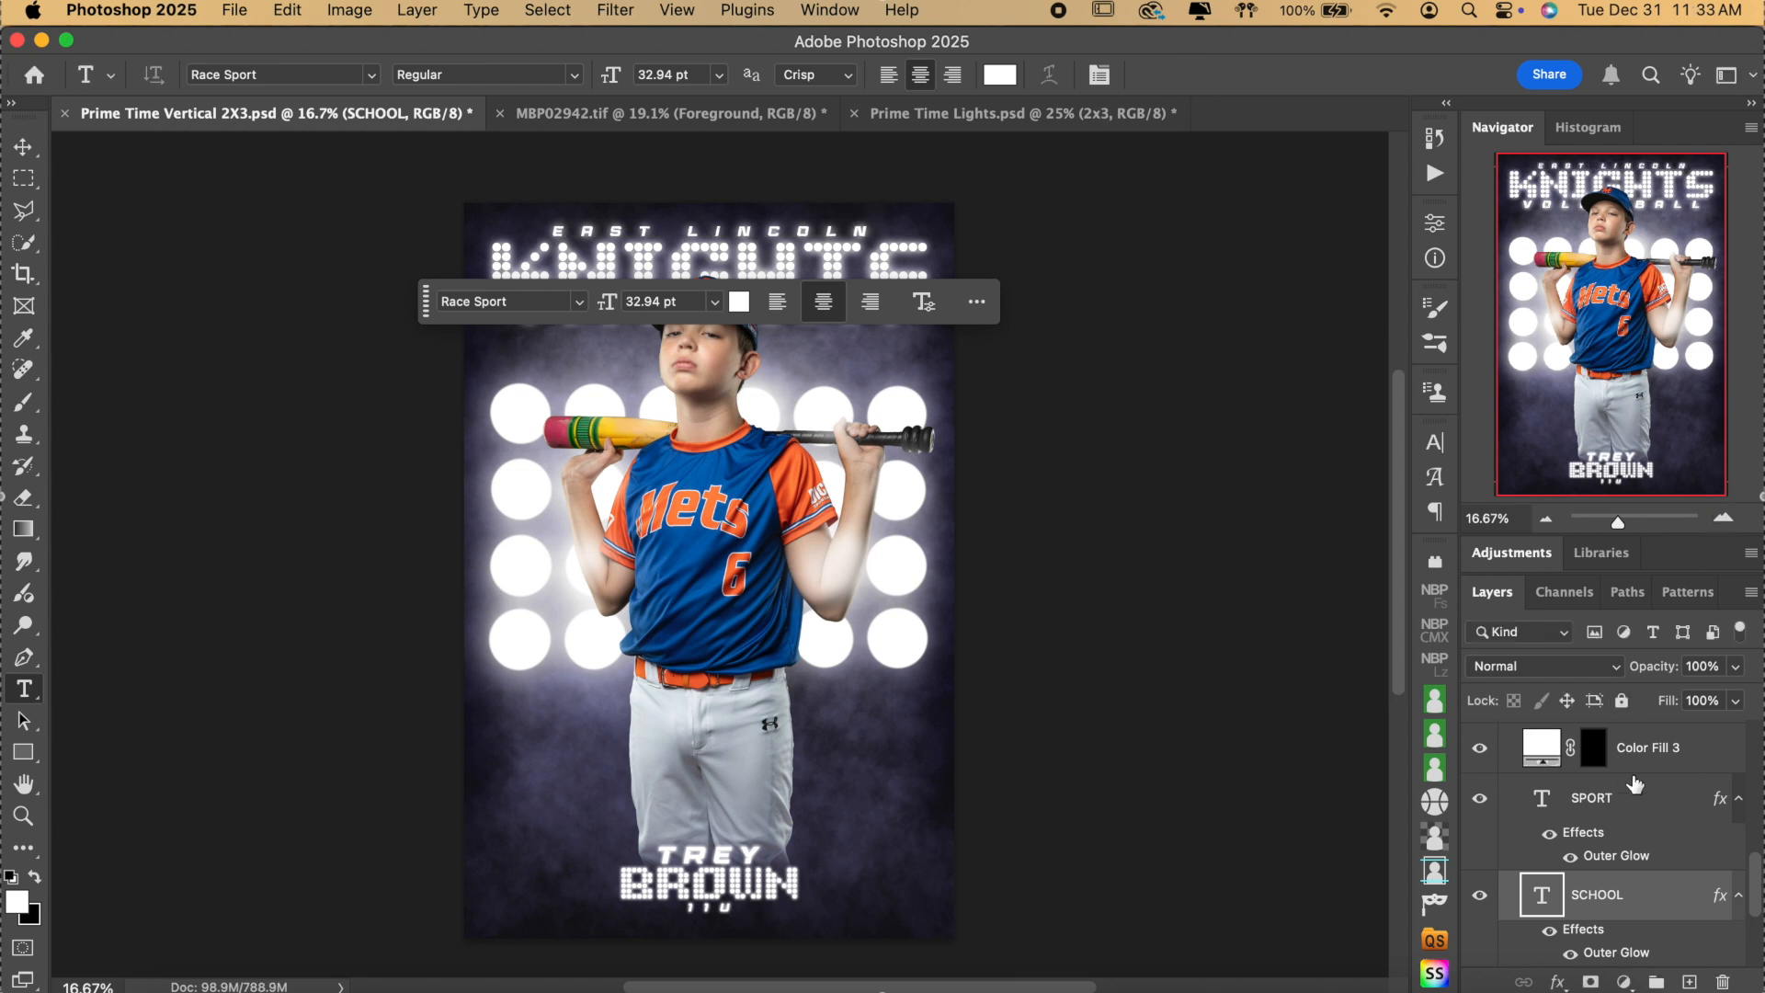
Replace the word VOLLEYBALL with BASEBALL in the top title.
scroll(1670, 853, "down", 1)
left_click(976, 301)
left_click(1134, 567)
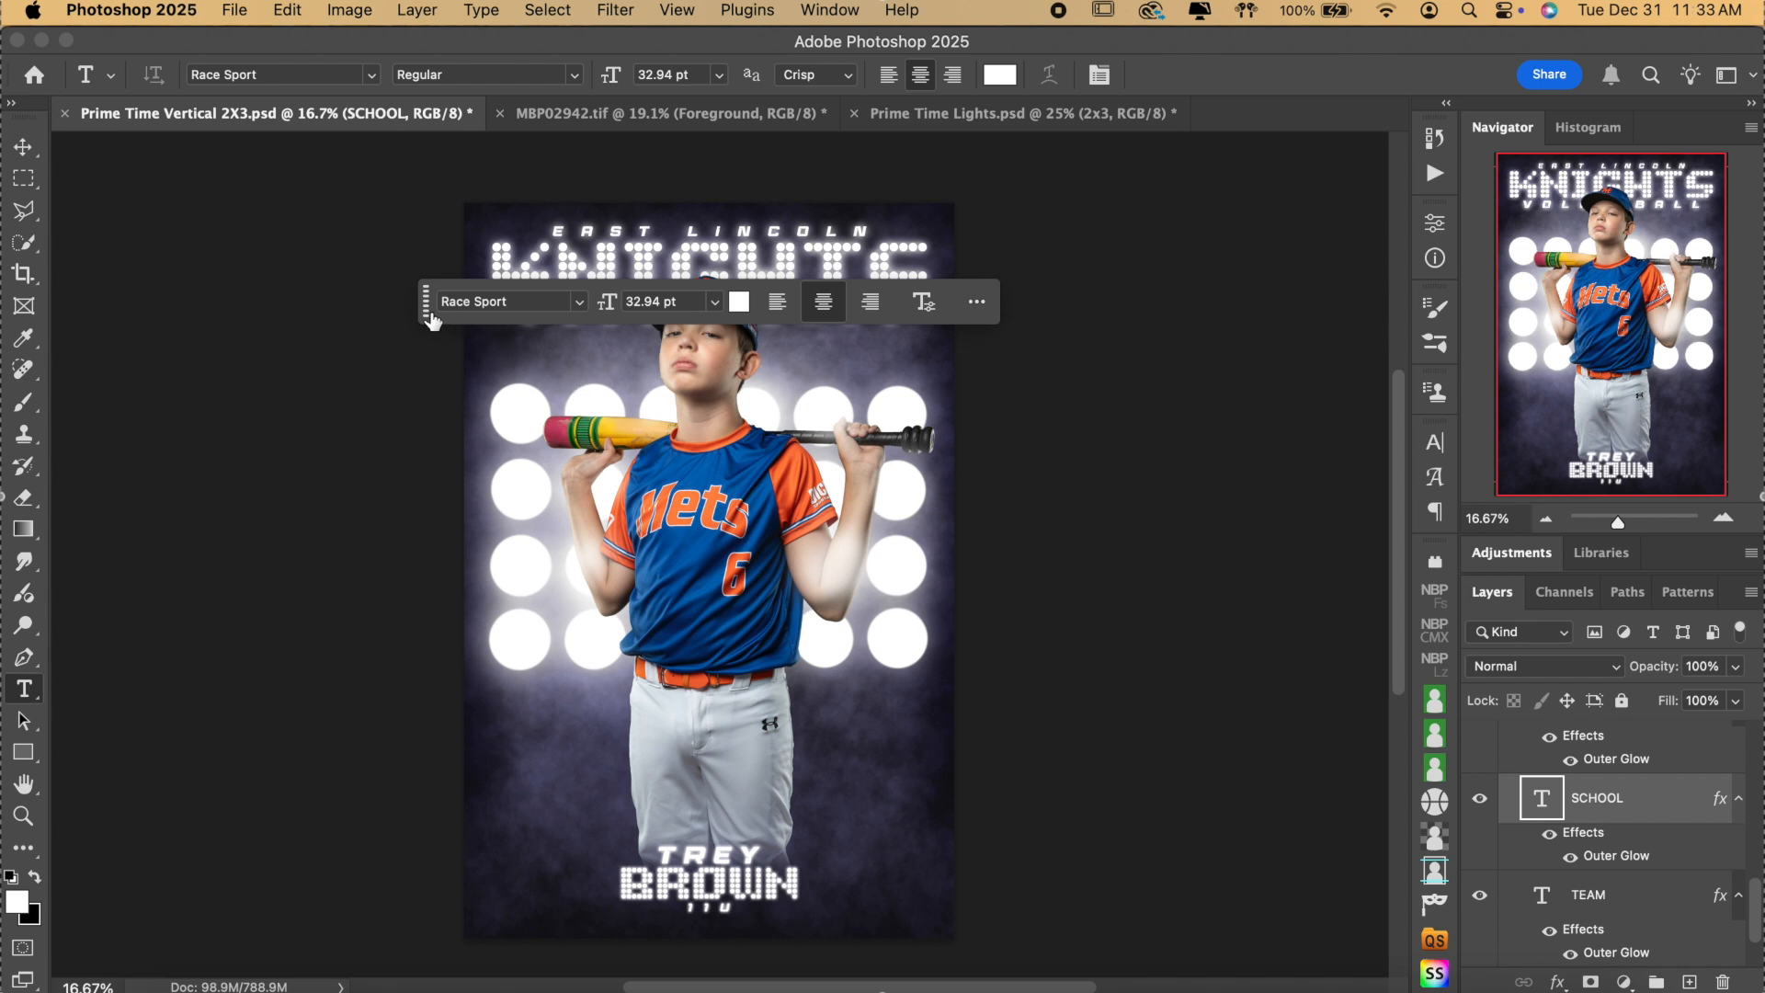
left_click_drag(426, 302, 88, 775)
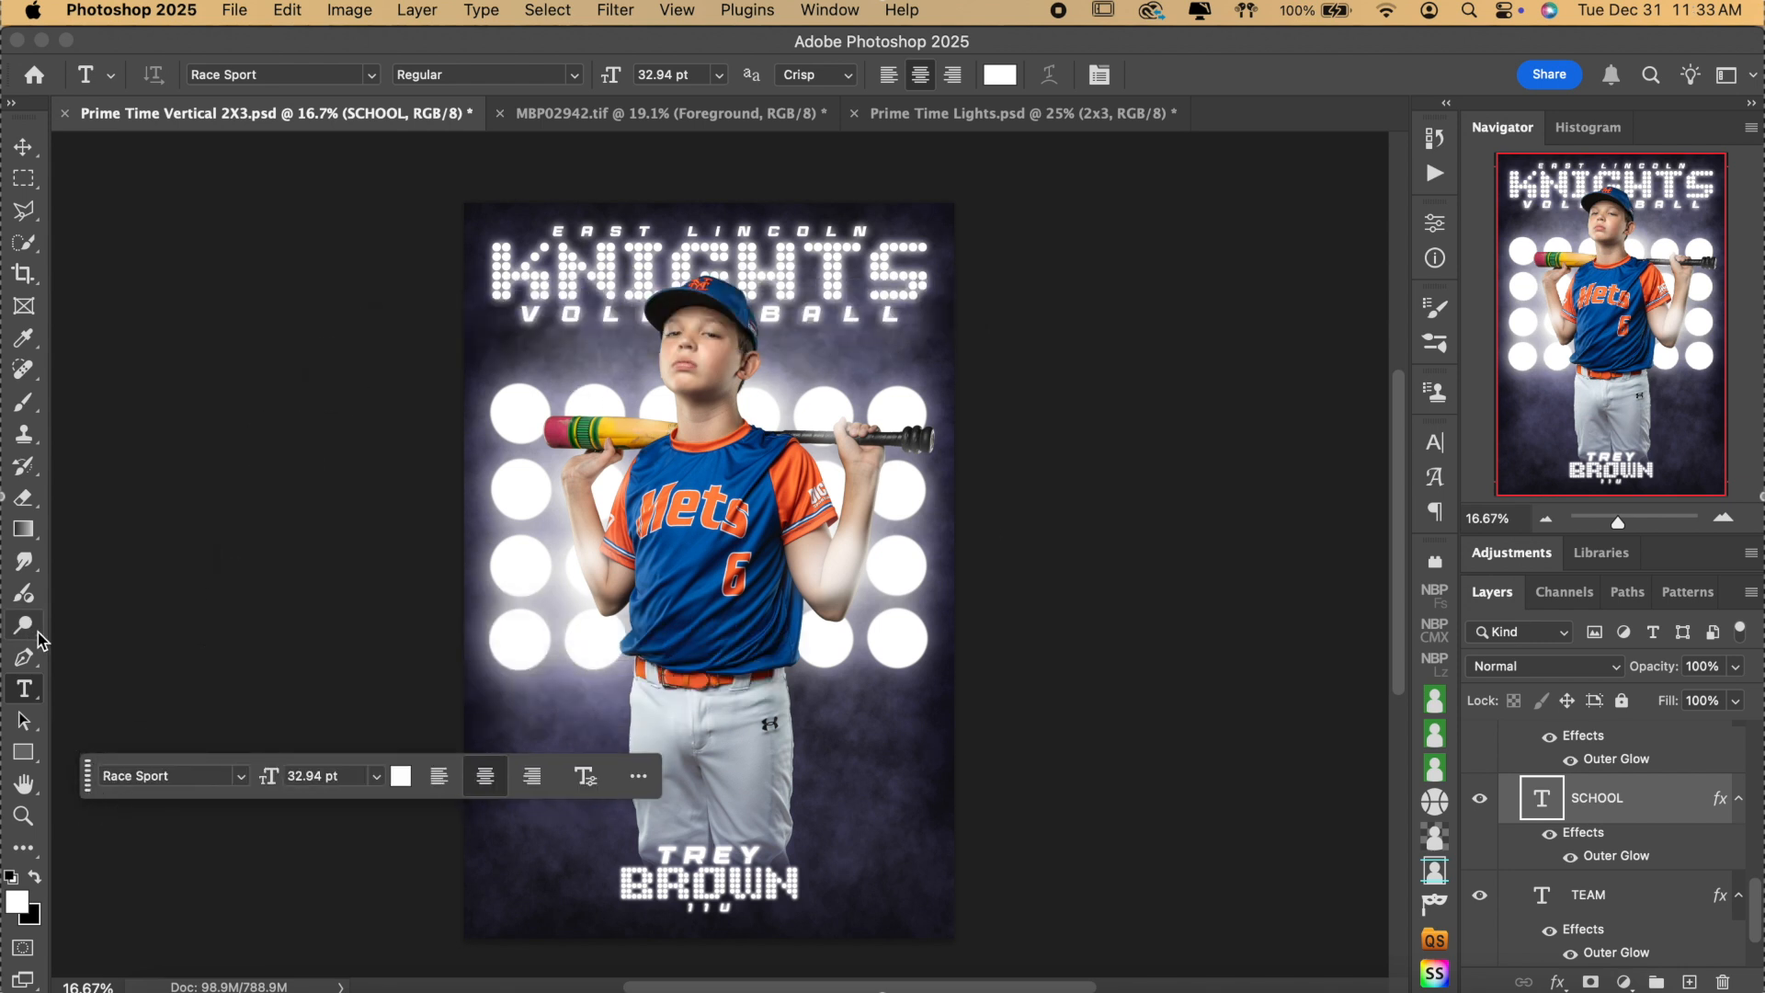
double_click(618, 313)
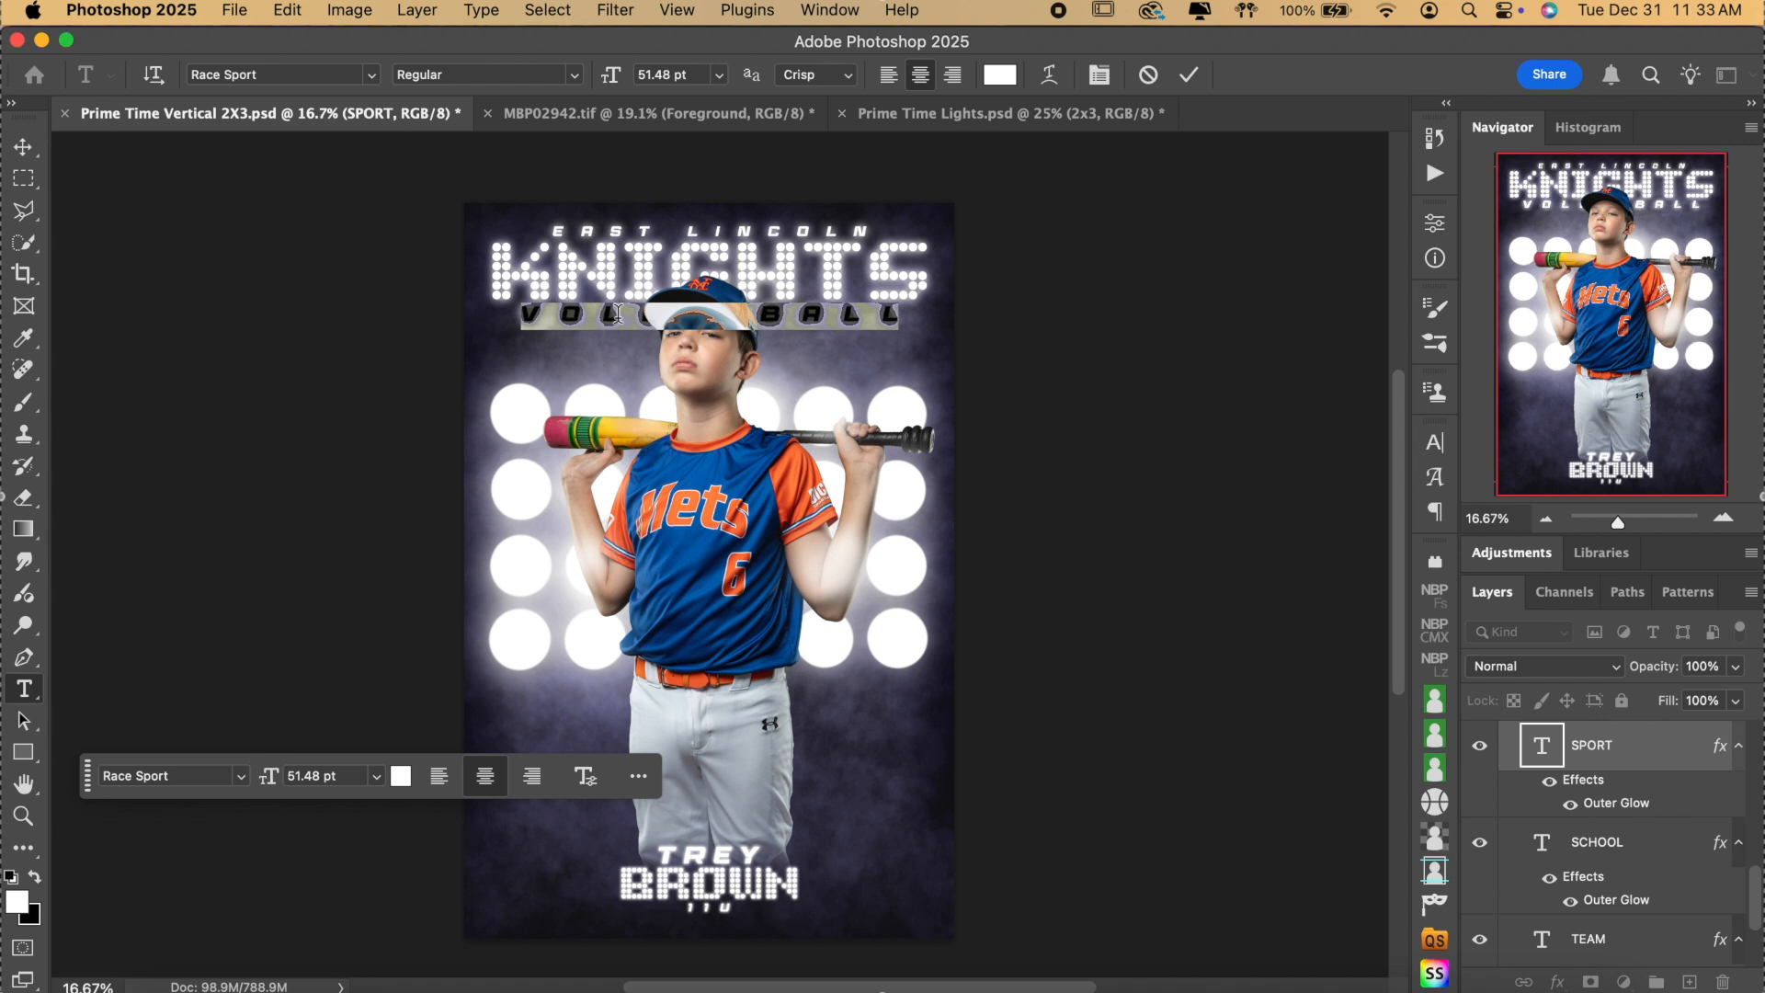
type("BASEBALL")
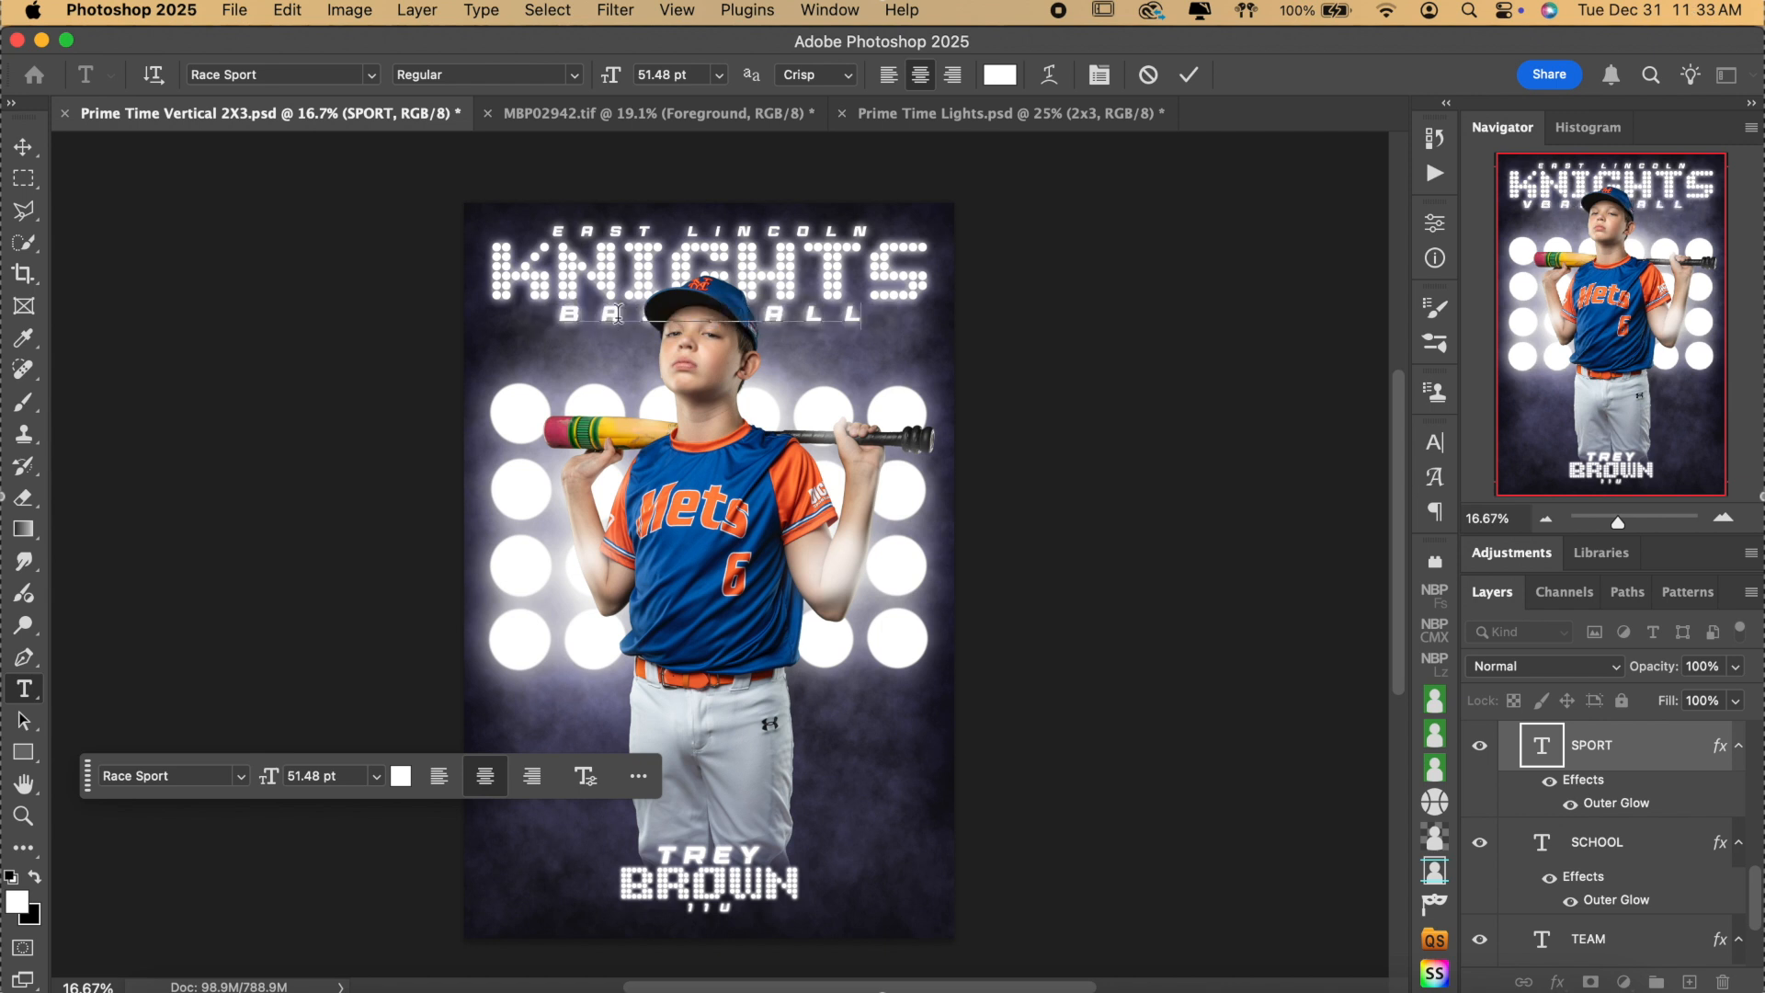
left_click(1189, 75)
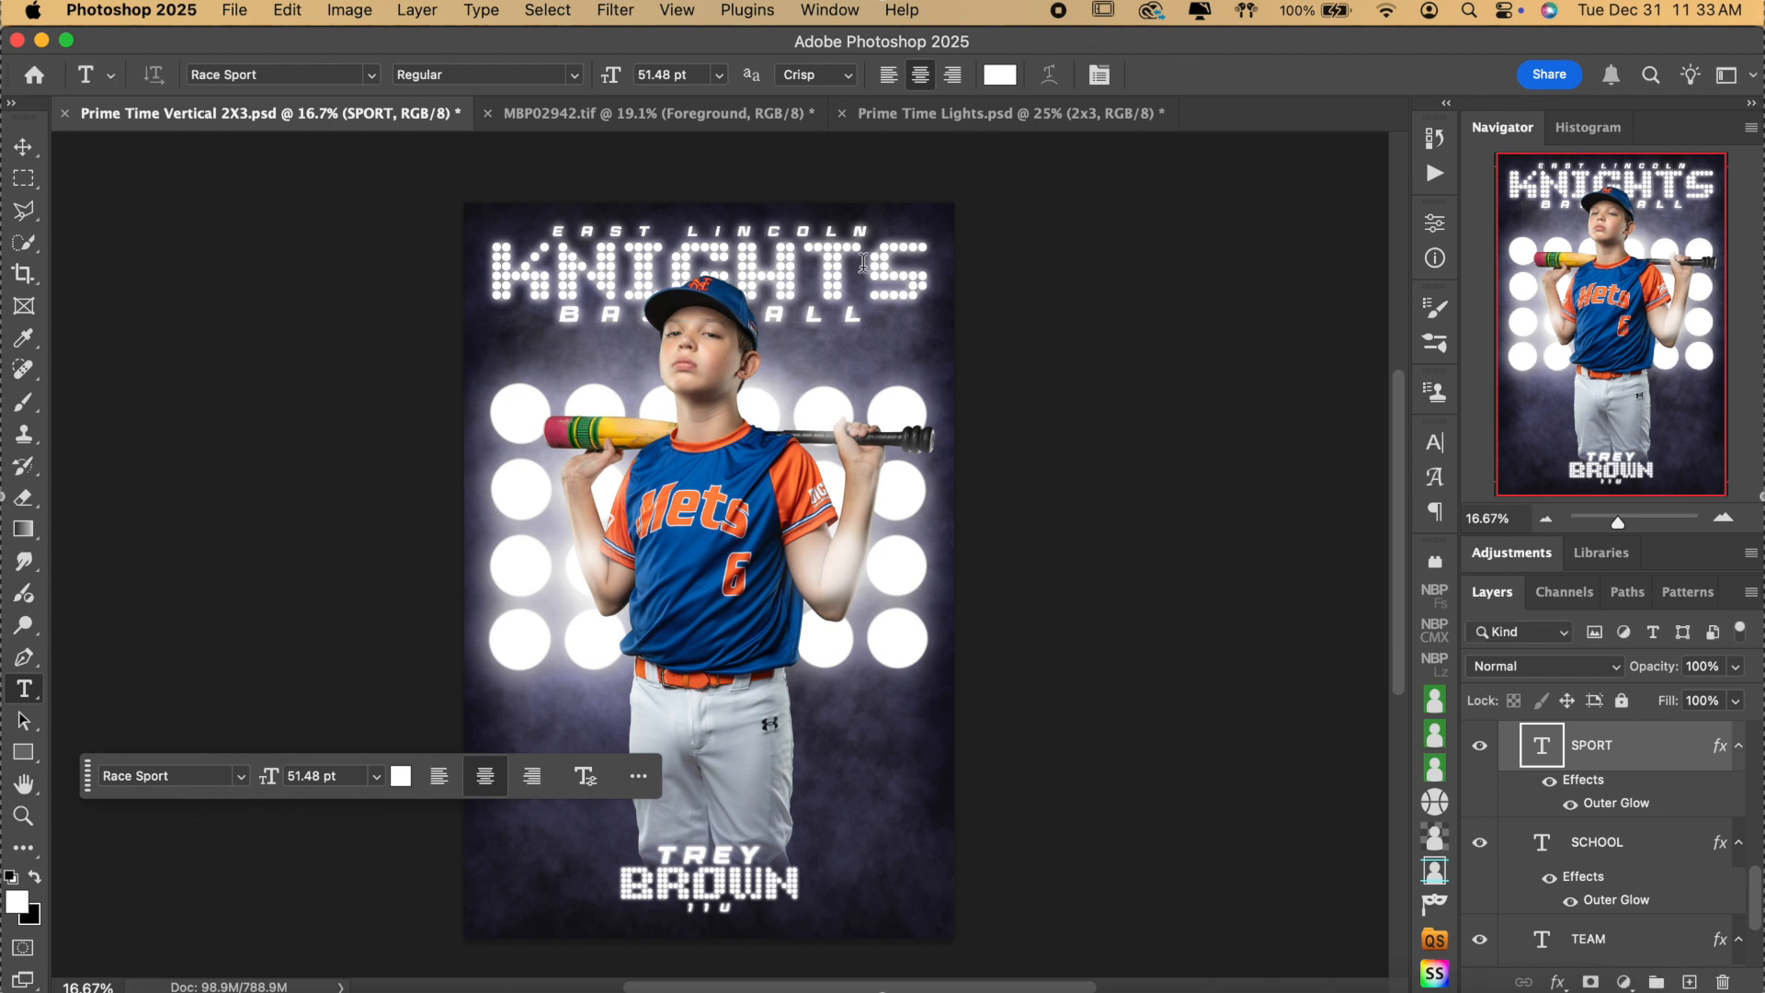
Retype the KNIGHTS team name as ELO METS and commit it.
double_click(821, 269)
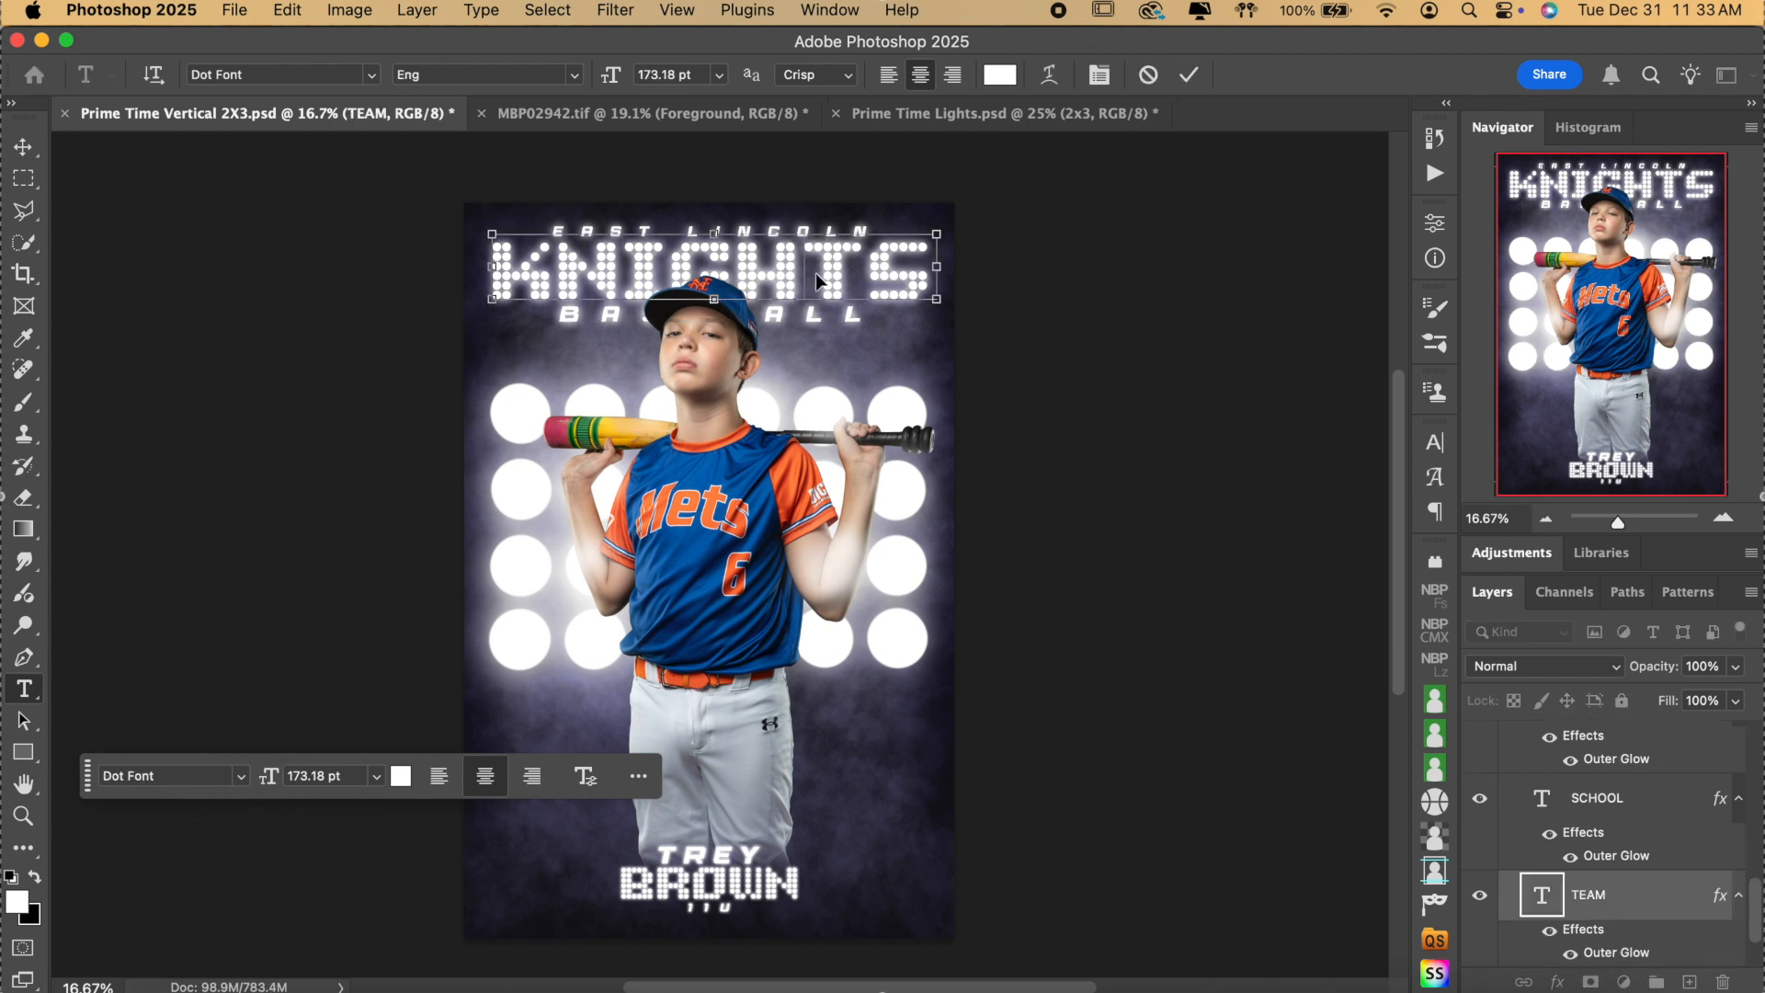
type("METS")
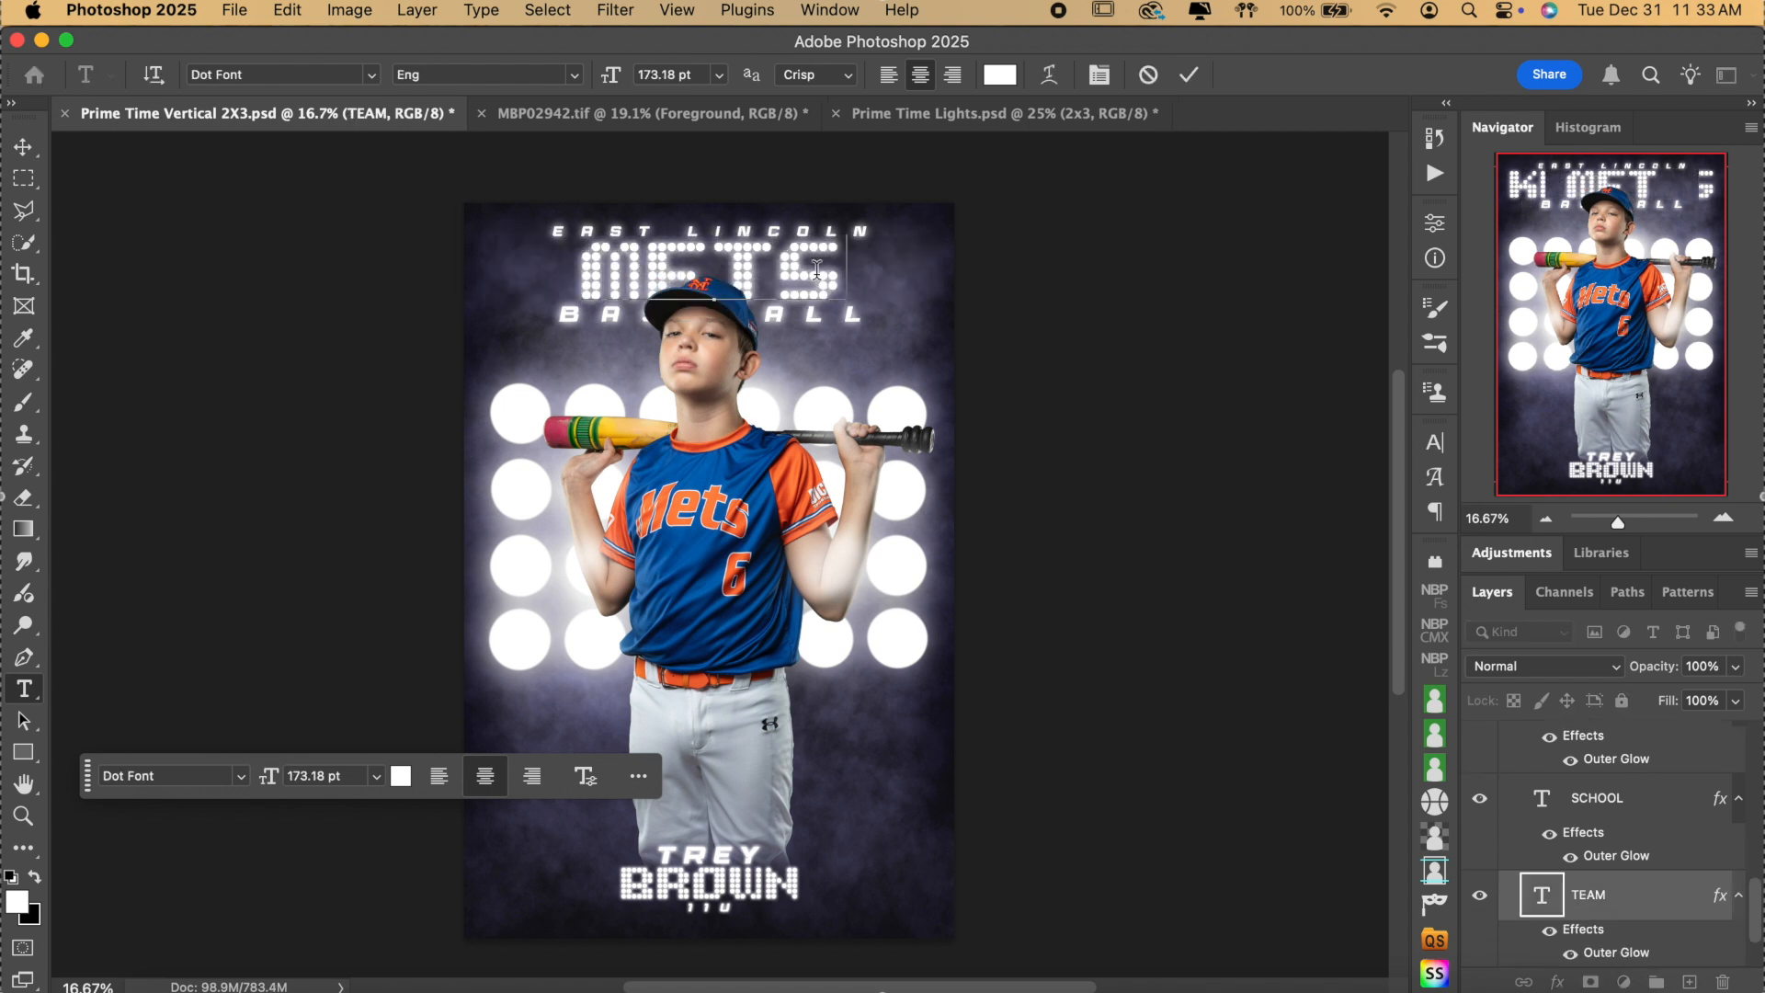
key("BackSpace")
key("BackSpace")
key("BackSpace")
key("BackSpace")
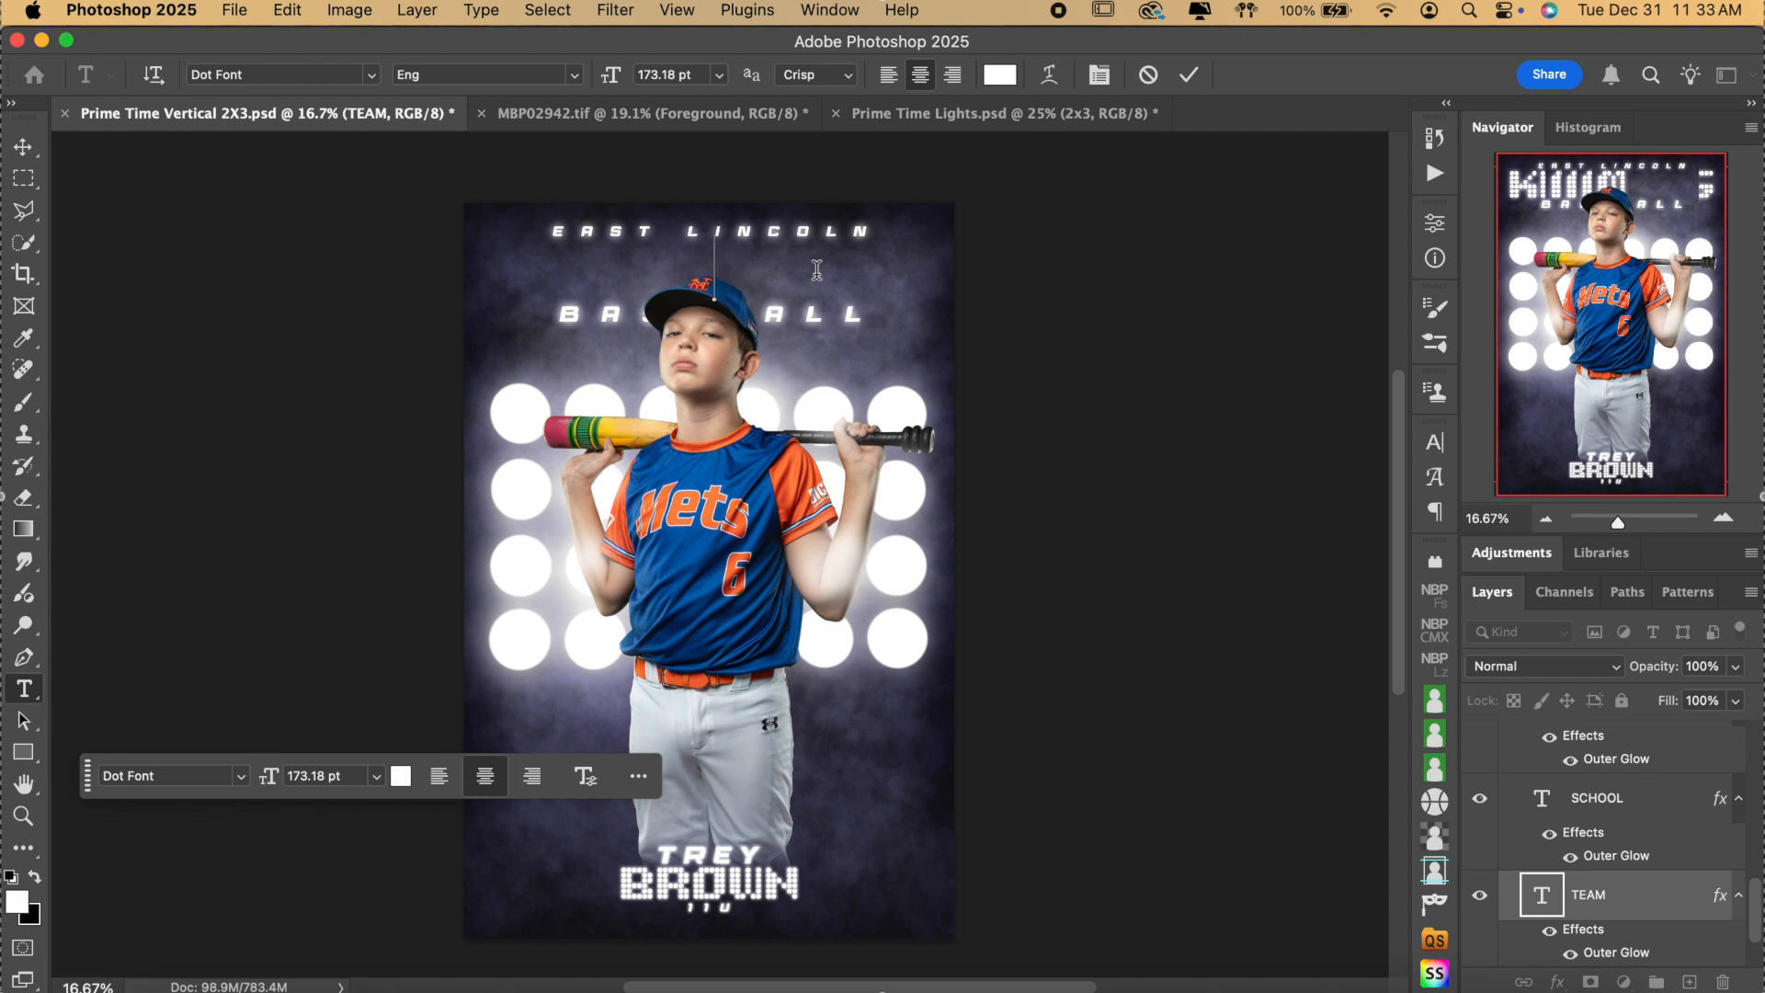
type("ELO")
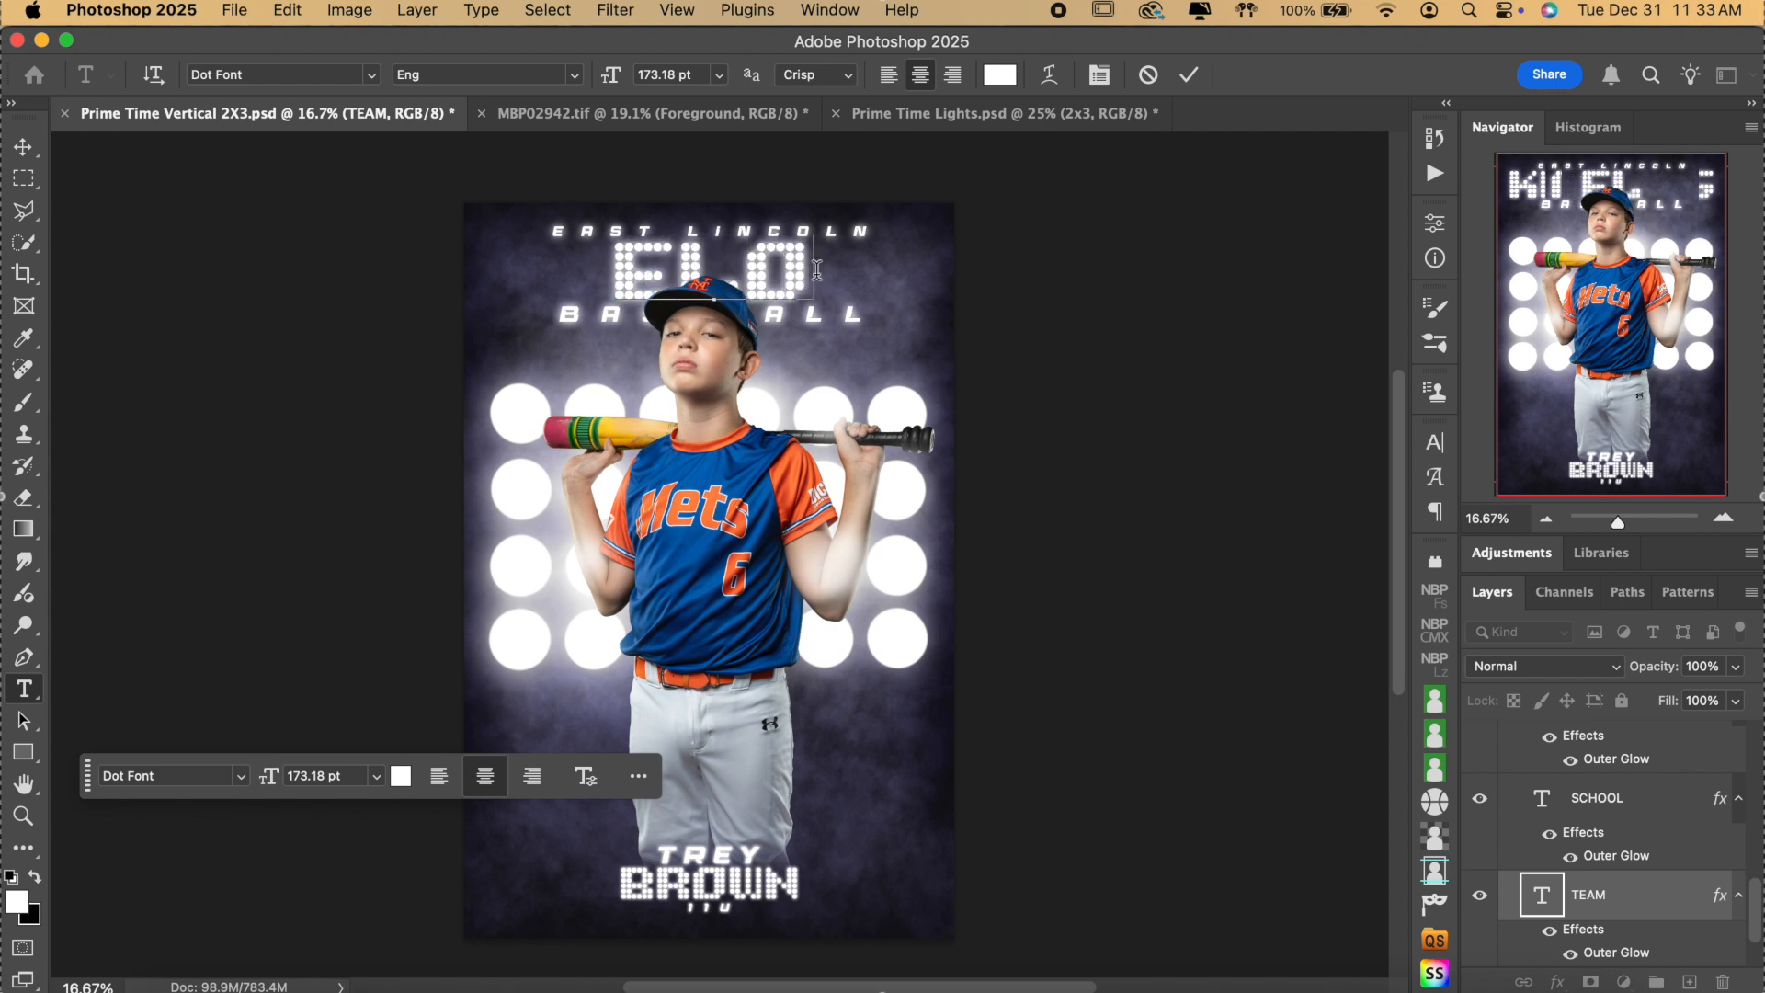
type(" METS")
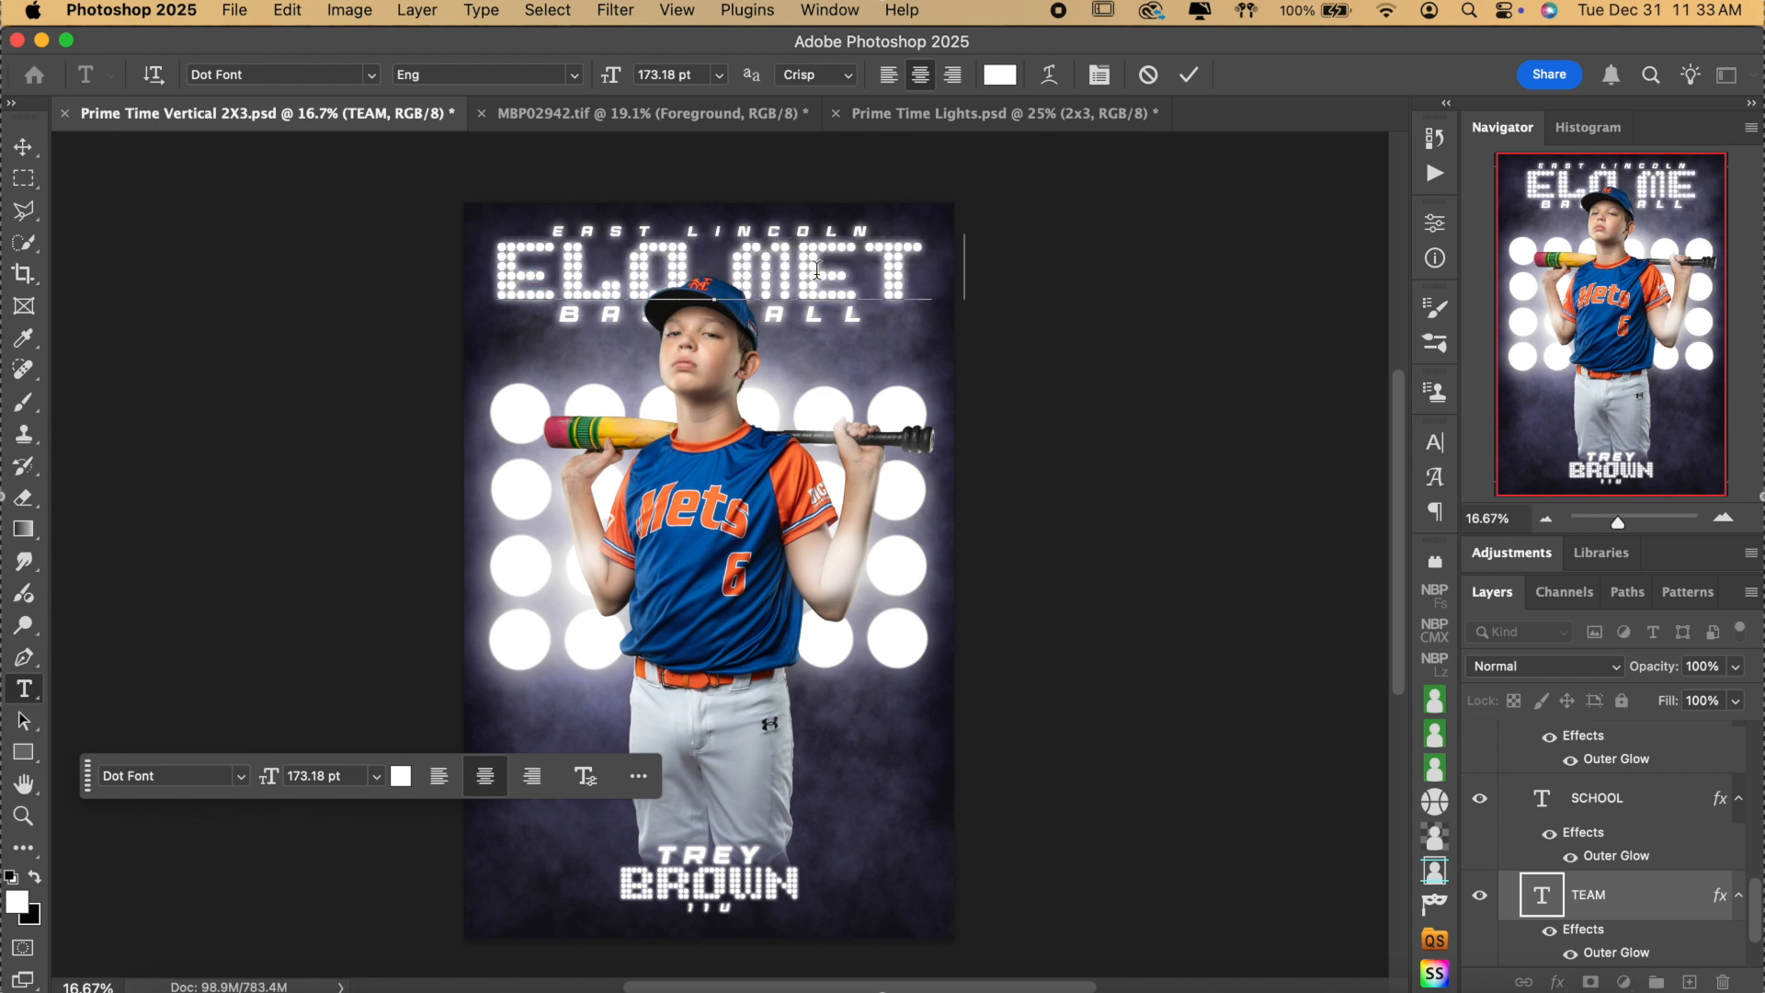
left_click(1190, 75)
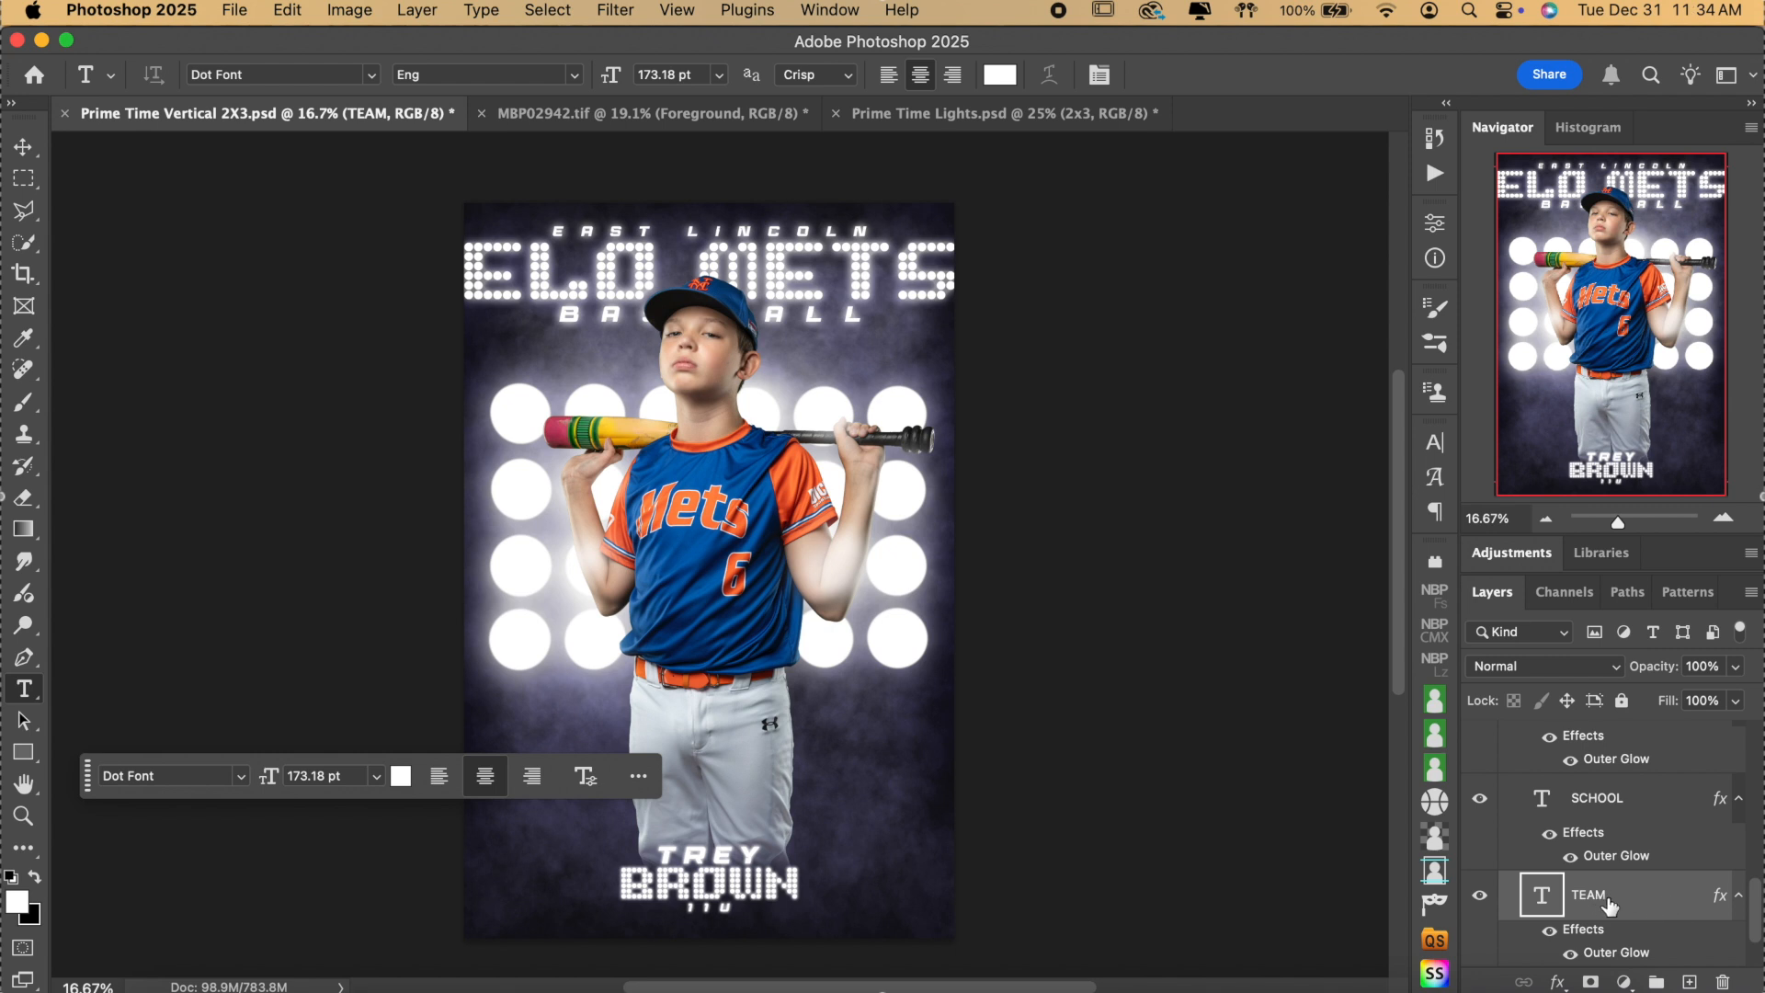
Free-transform the ELO METS title down to 93.51% and commit the resize.
key("super+t")
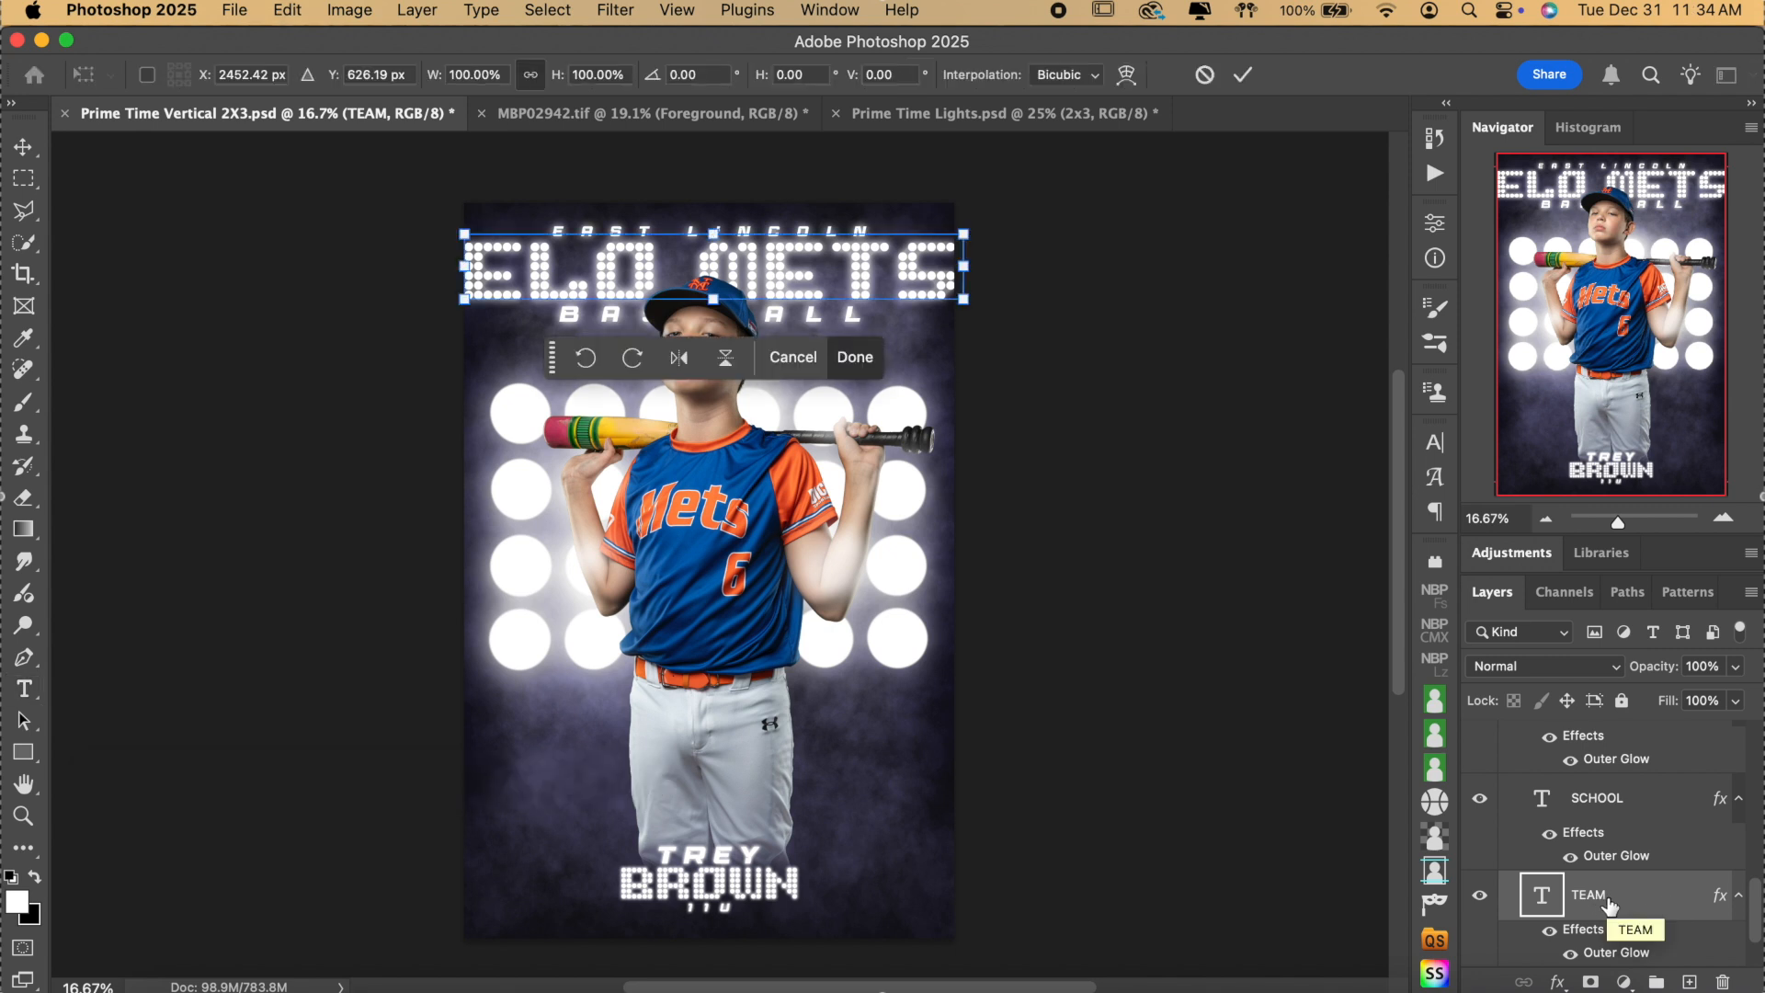
left_click(1723, 519)
left_click(1722, 519)
scroll(1335, 470, "up", 5)
scroll(1323, 467, "up", 2)
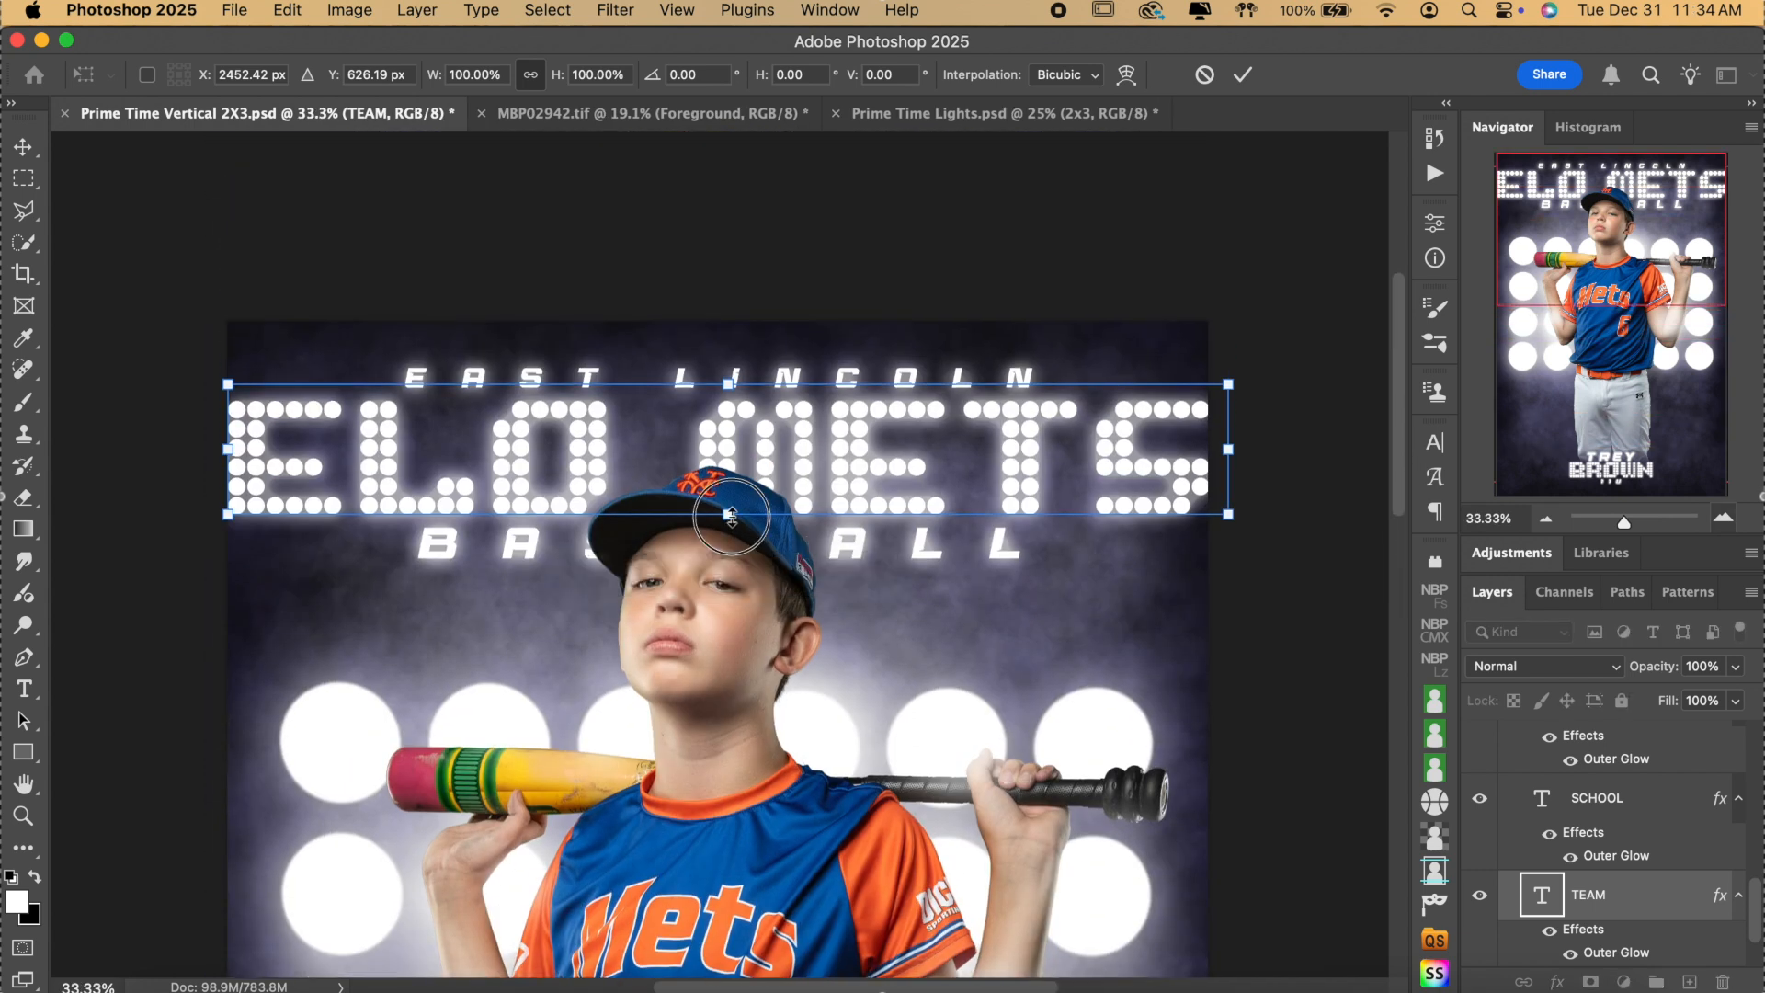
left_click_drag(731, 514, 729, 501)
left_click(1244, 75)
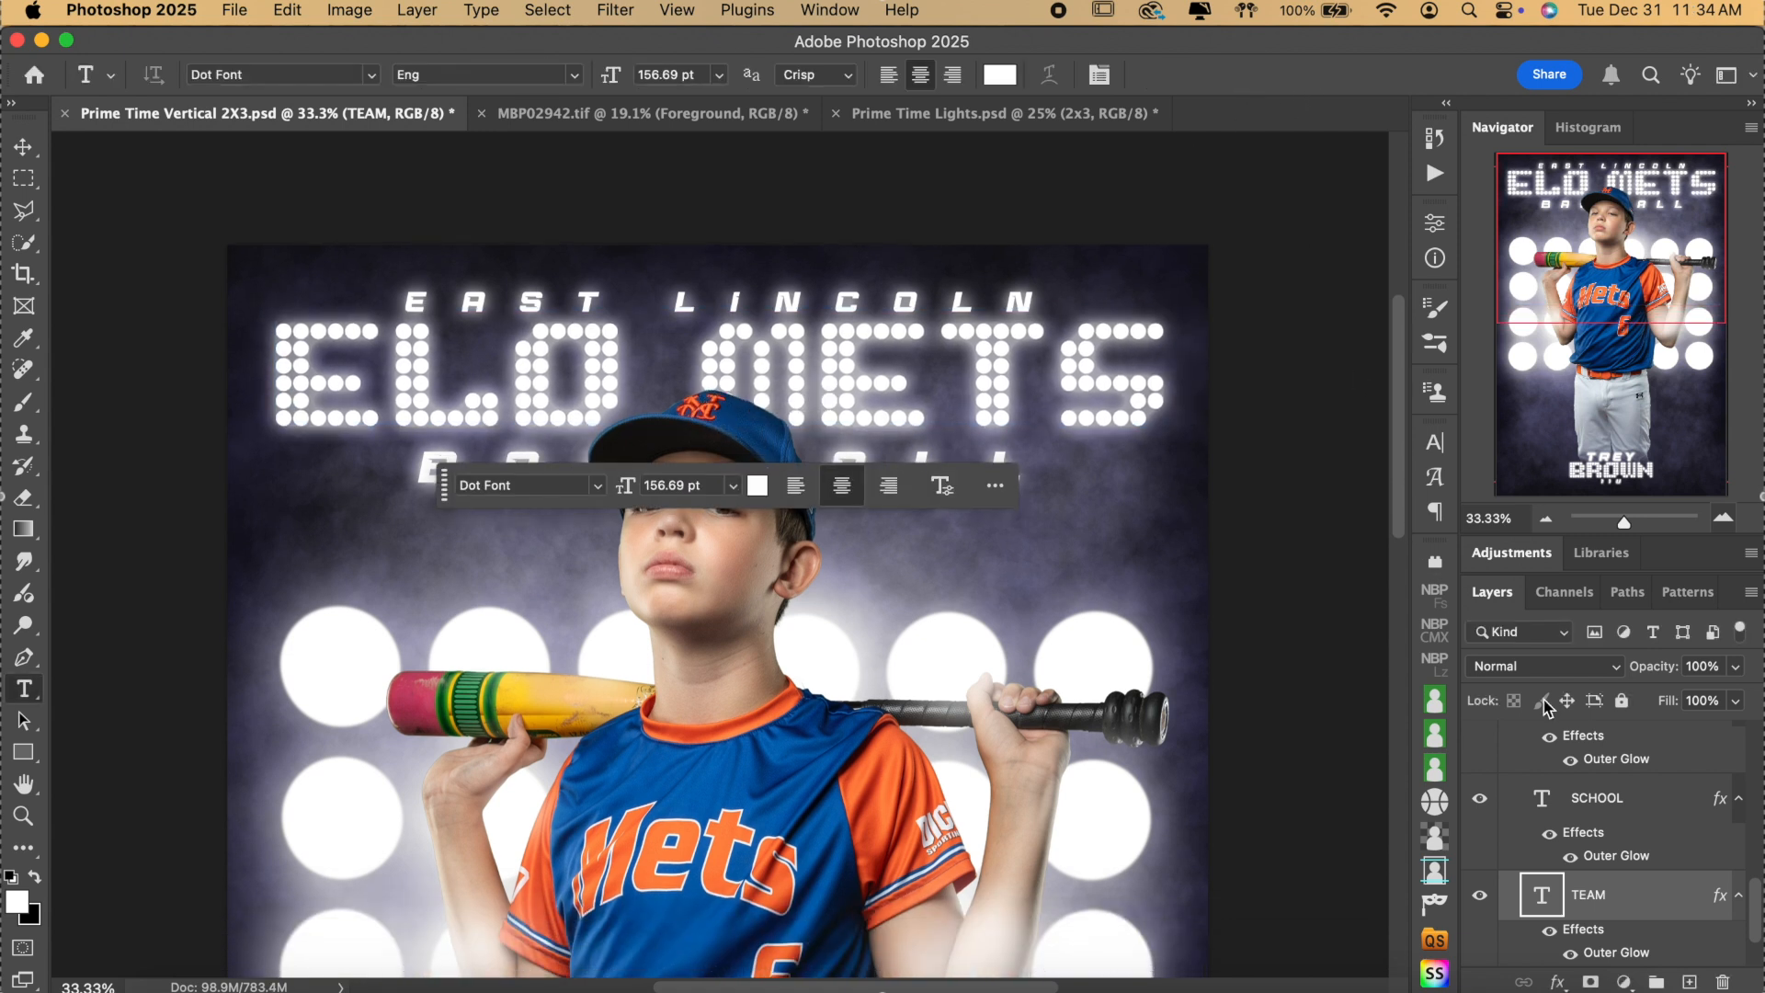
scroll(1567, 818, "down", 2)
scroll(1574, 827, "up", 3)
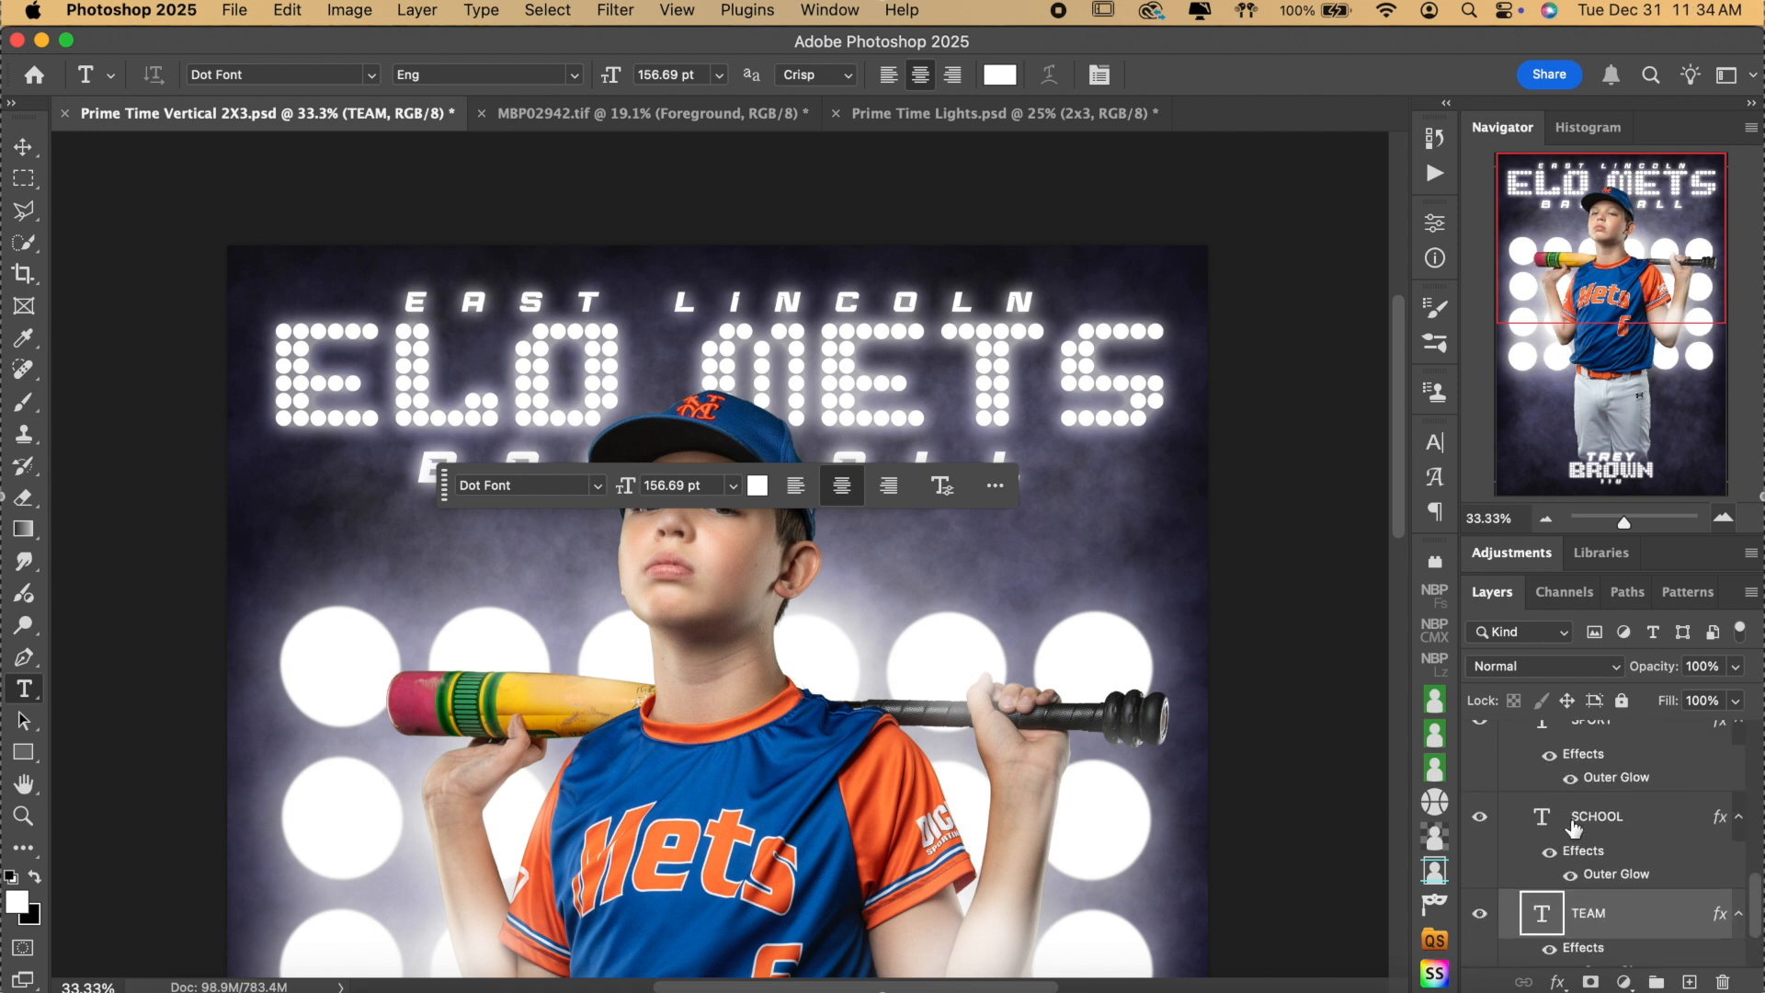
scroll(1573, 827, "up", 2)
left_click(1632, 793)
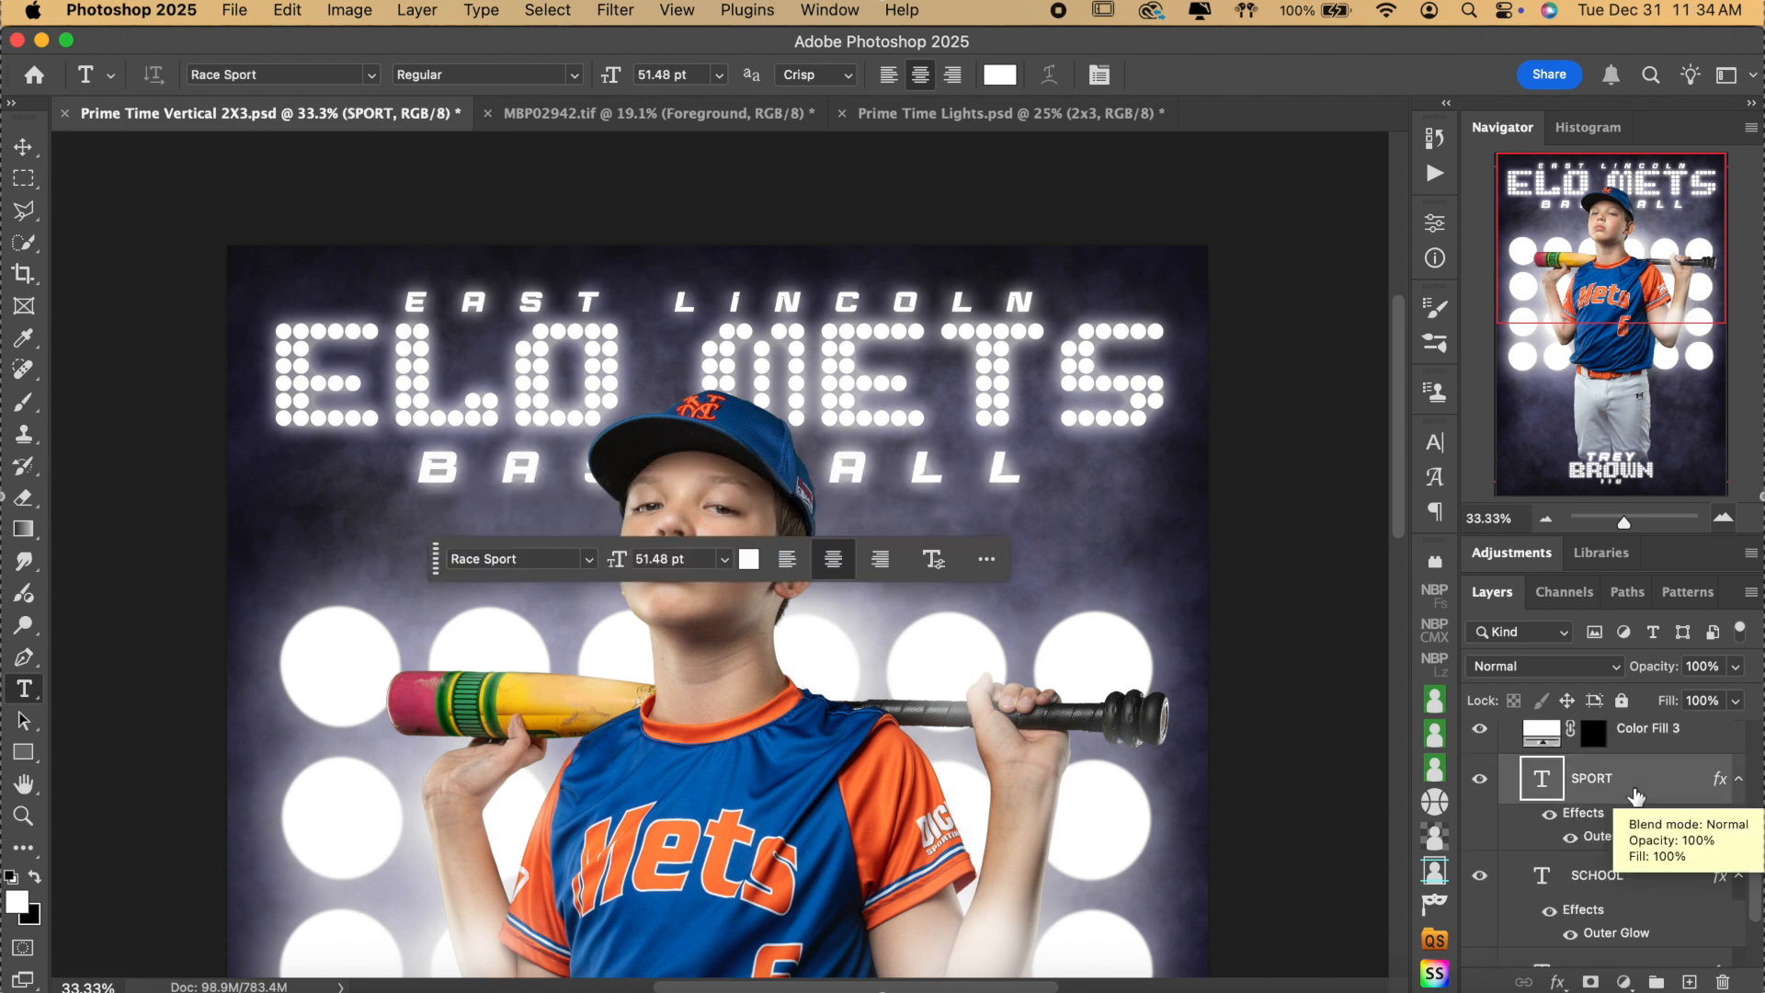
Align the horizontal centers of the SPORT, SCHOOL and TEAM text layers.
left_click(23, 146)
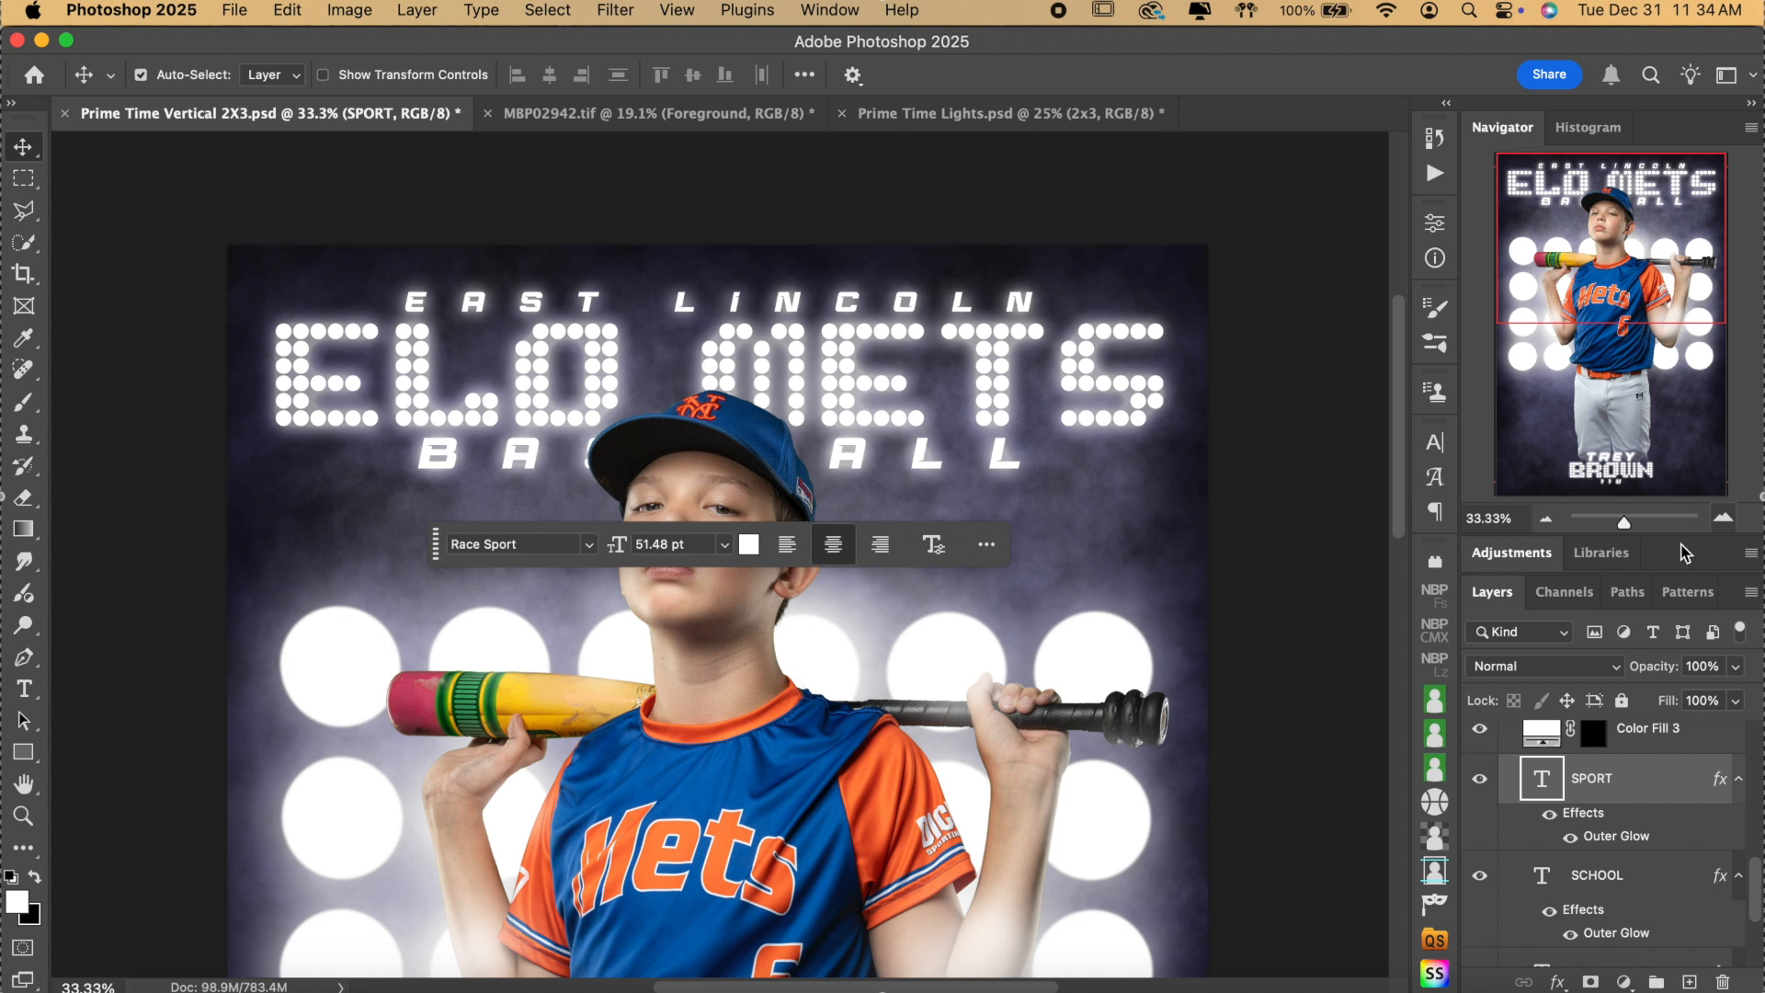
scroll(1665, 808, "down", 2)
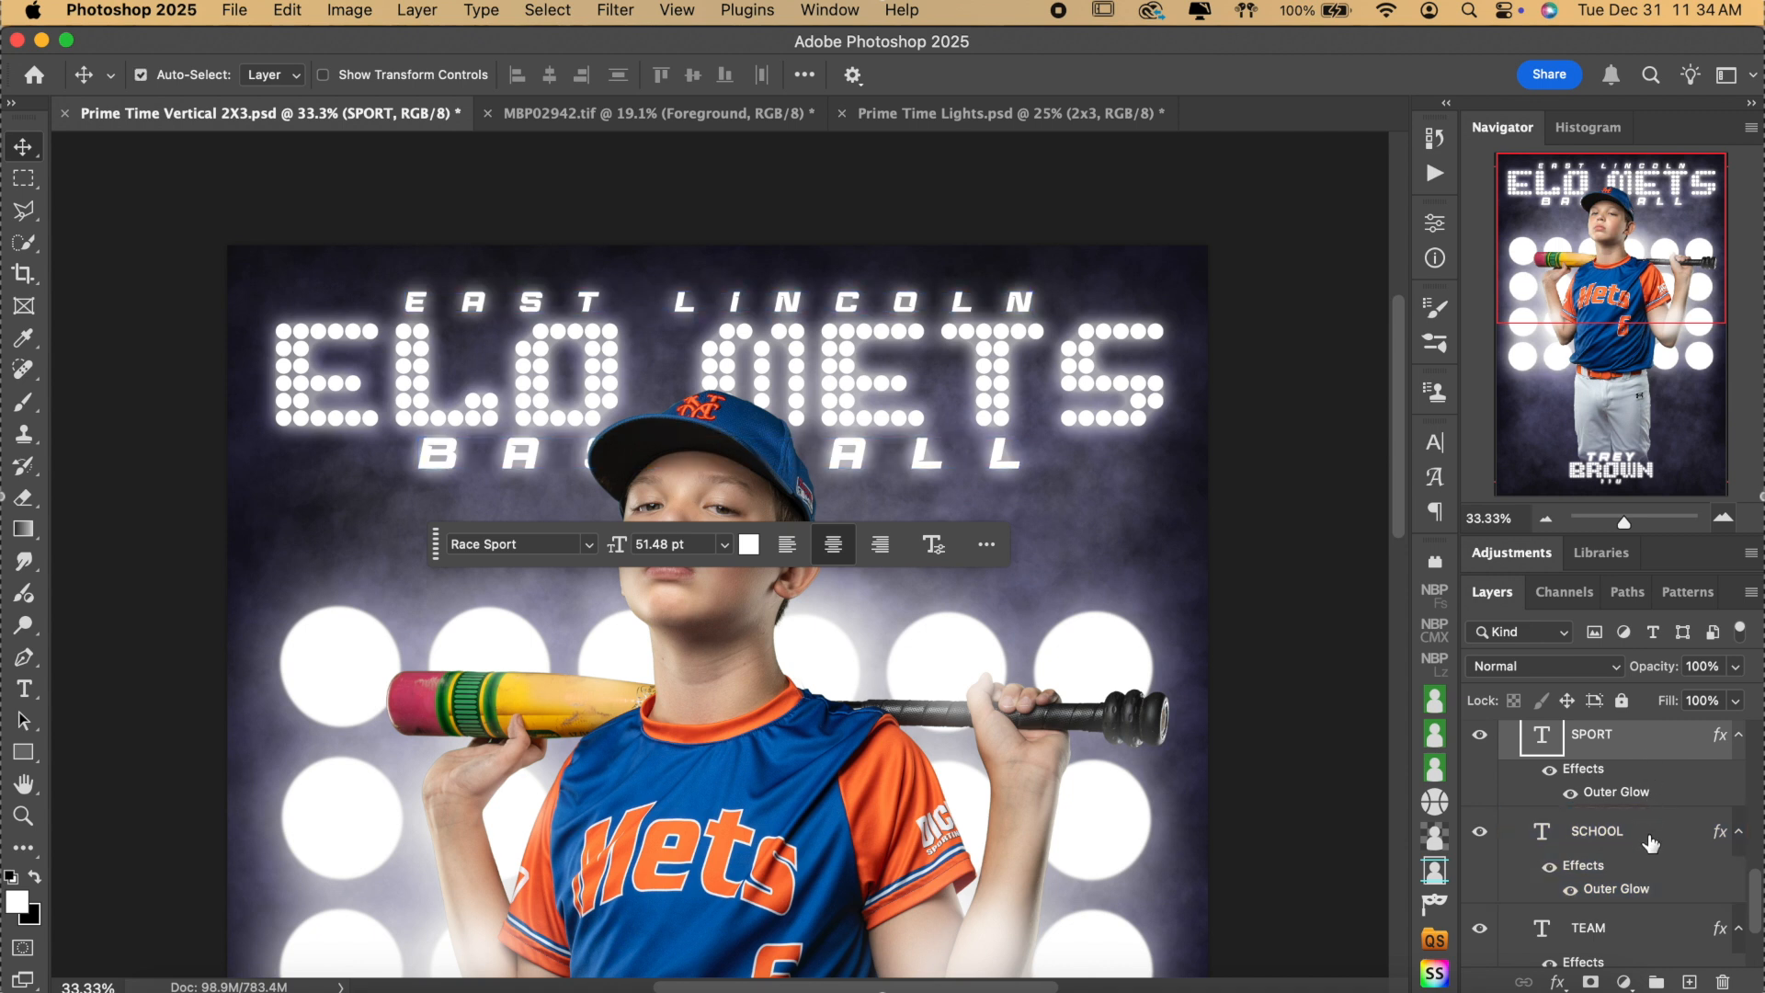
left_click(1651, 843)
left_click(1652, 843, "shift")
left_click(1636, 930, "shift")
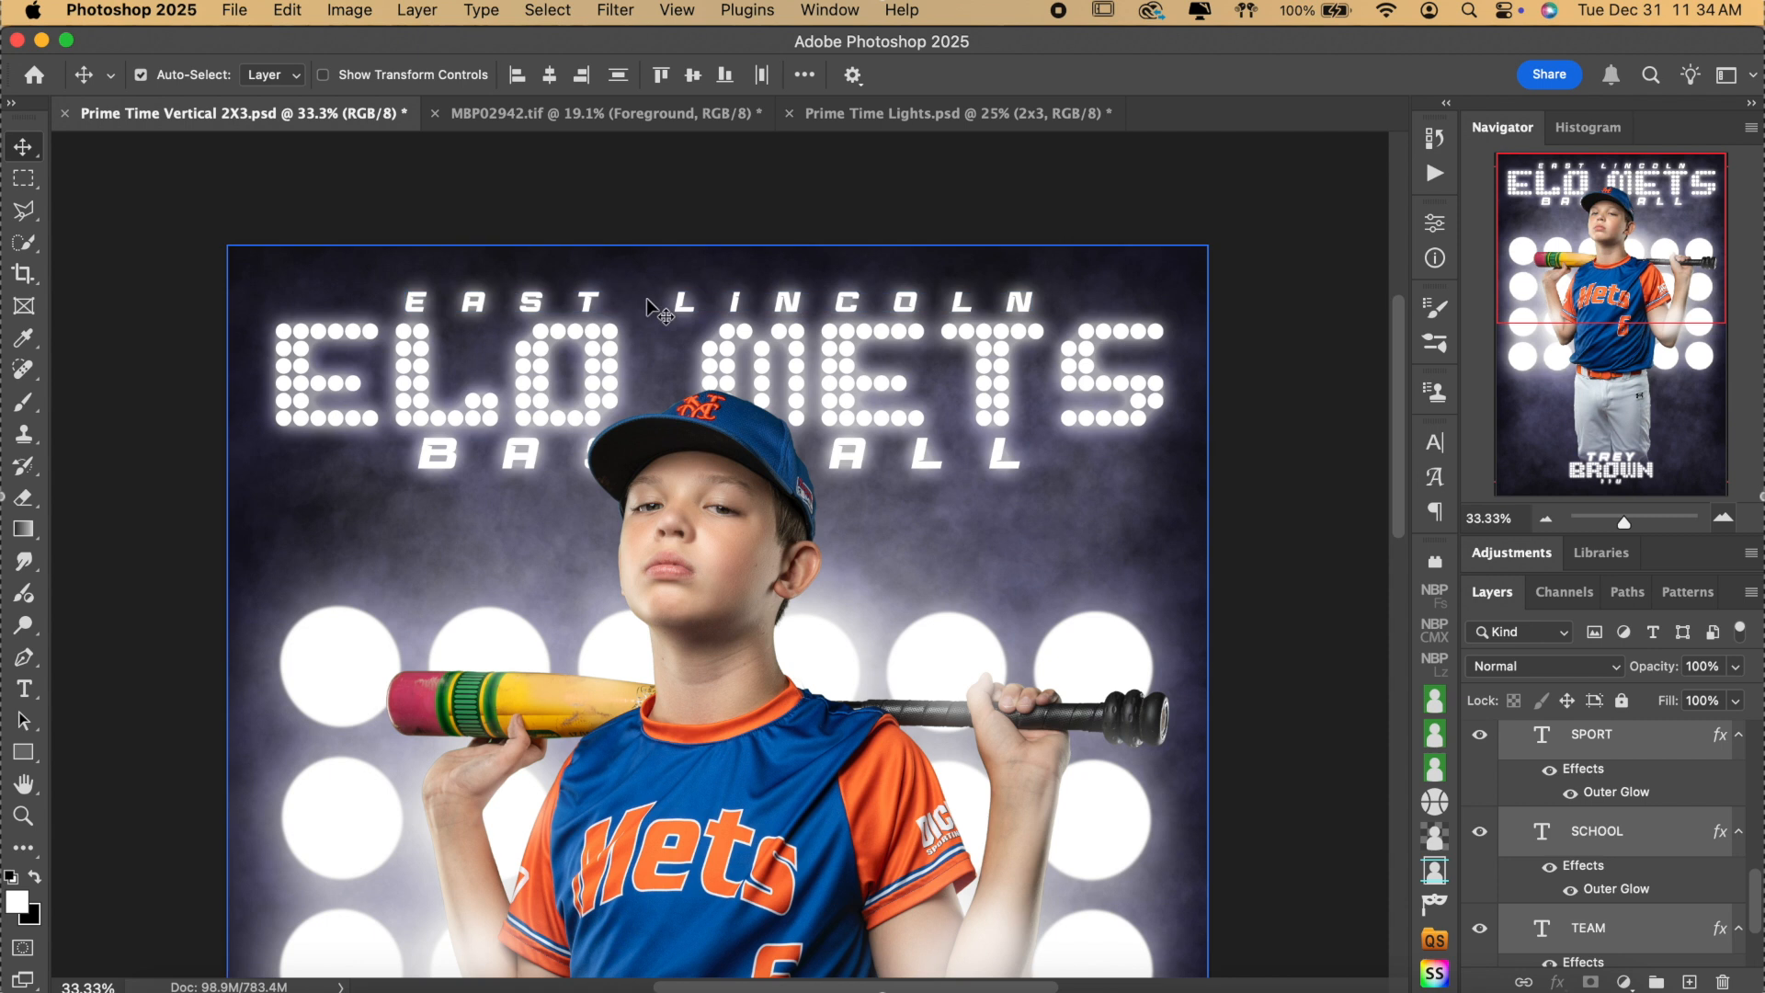
key("super")
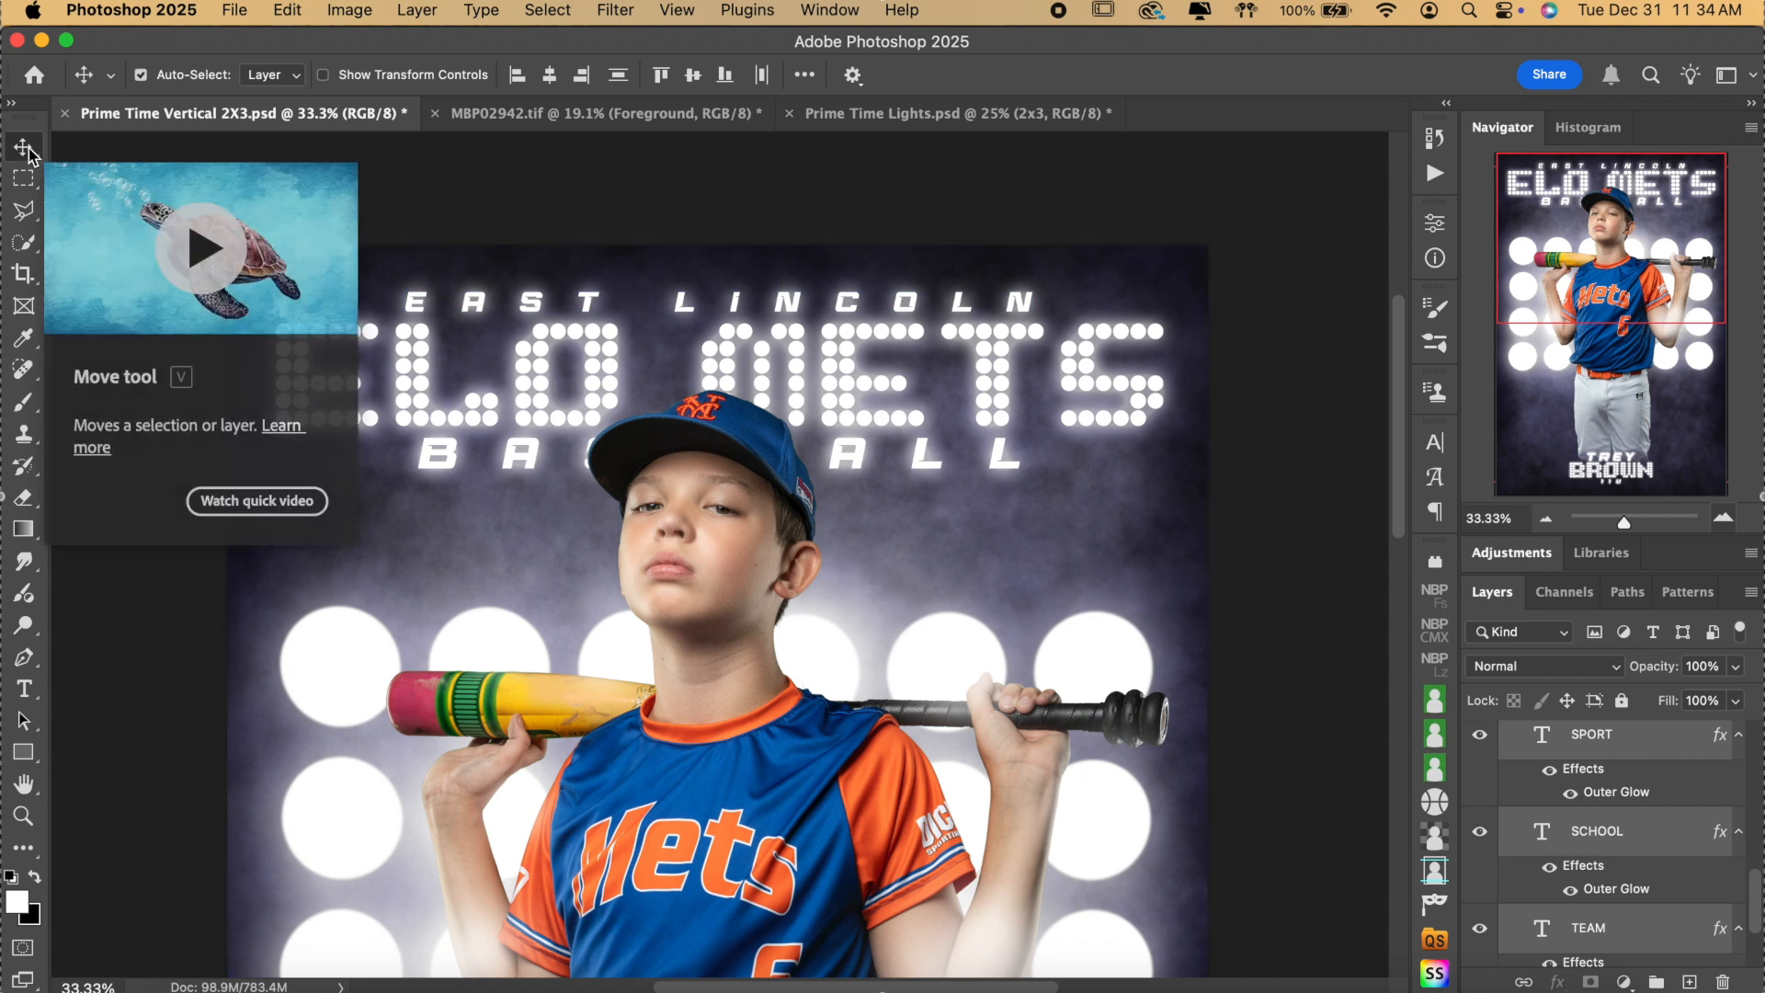
left_click(550, 76)
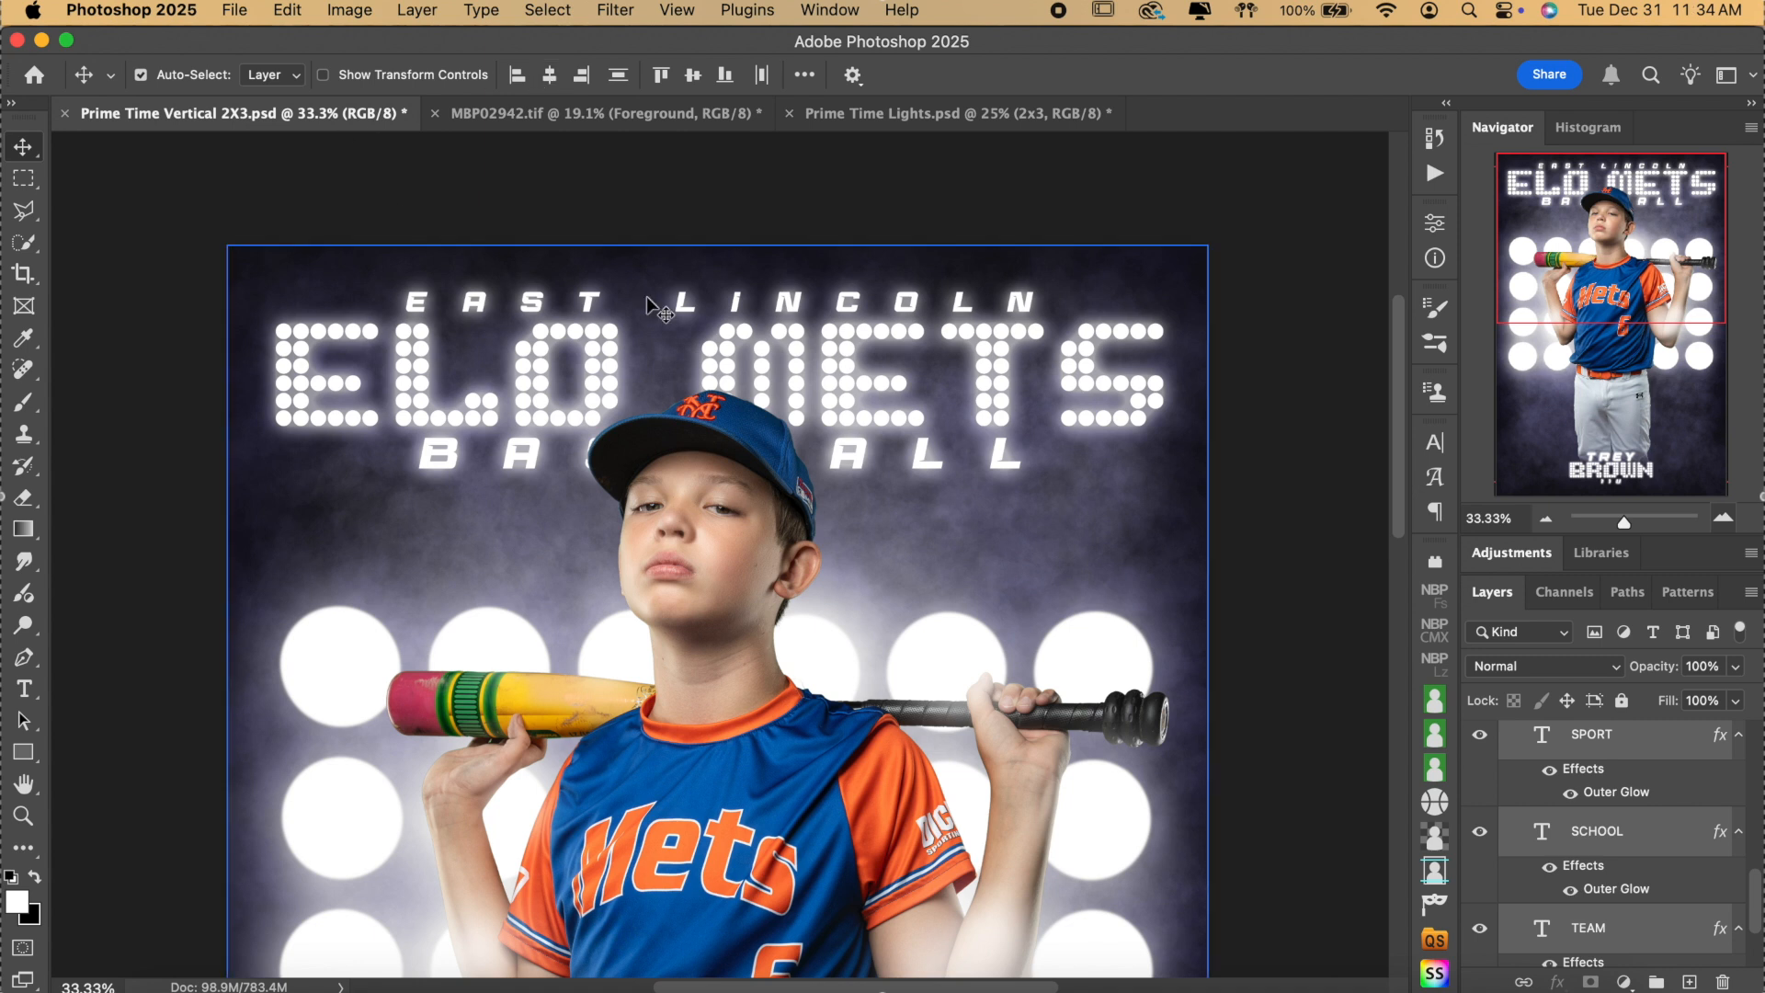
Review SPORT's Outer Glow (67% opacity, 6% spread, 106 px size) and accept it.
scroll(1711, 838, "up", 1)
scroll(1709, 841, "up", 2)
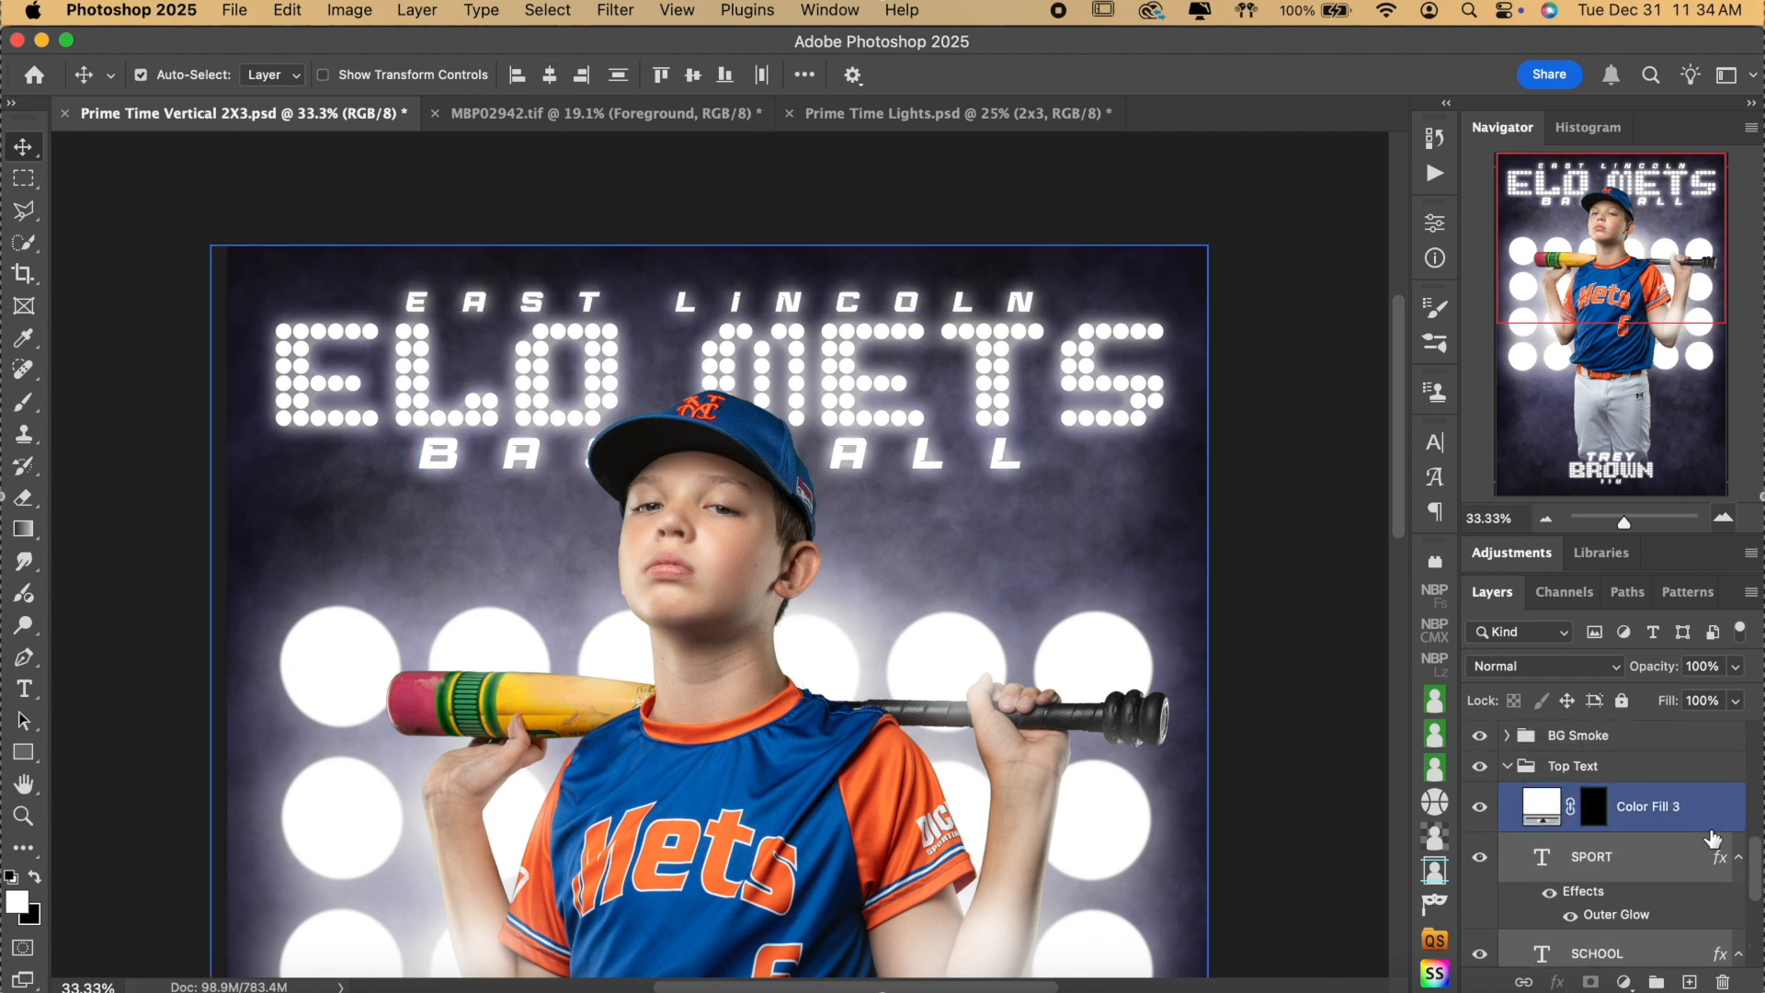
scroll(1682, 868, "down", 2)
double_click(1670, 878)
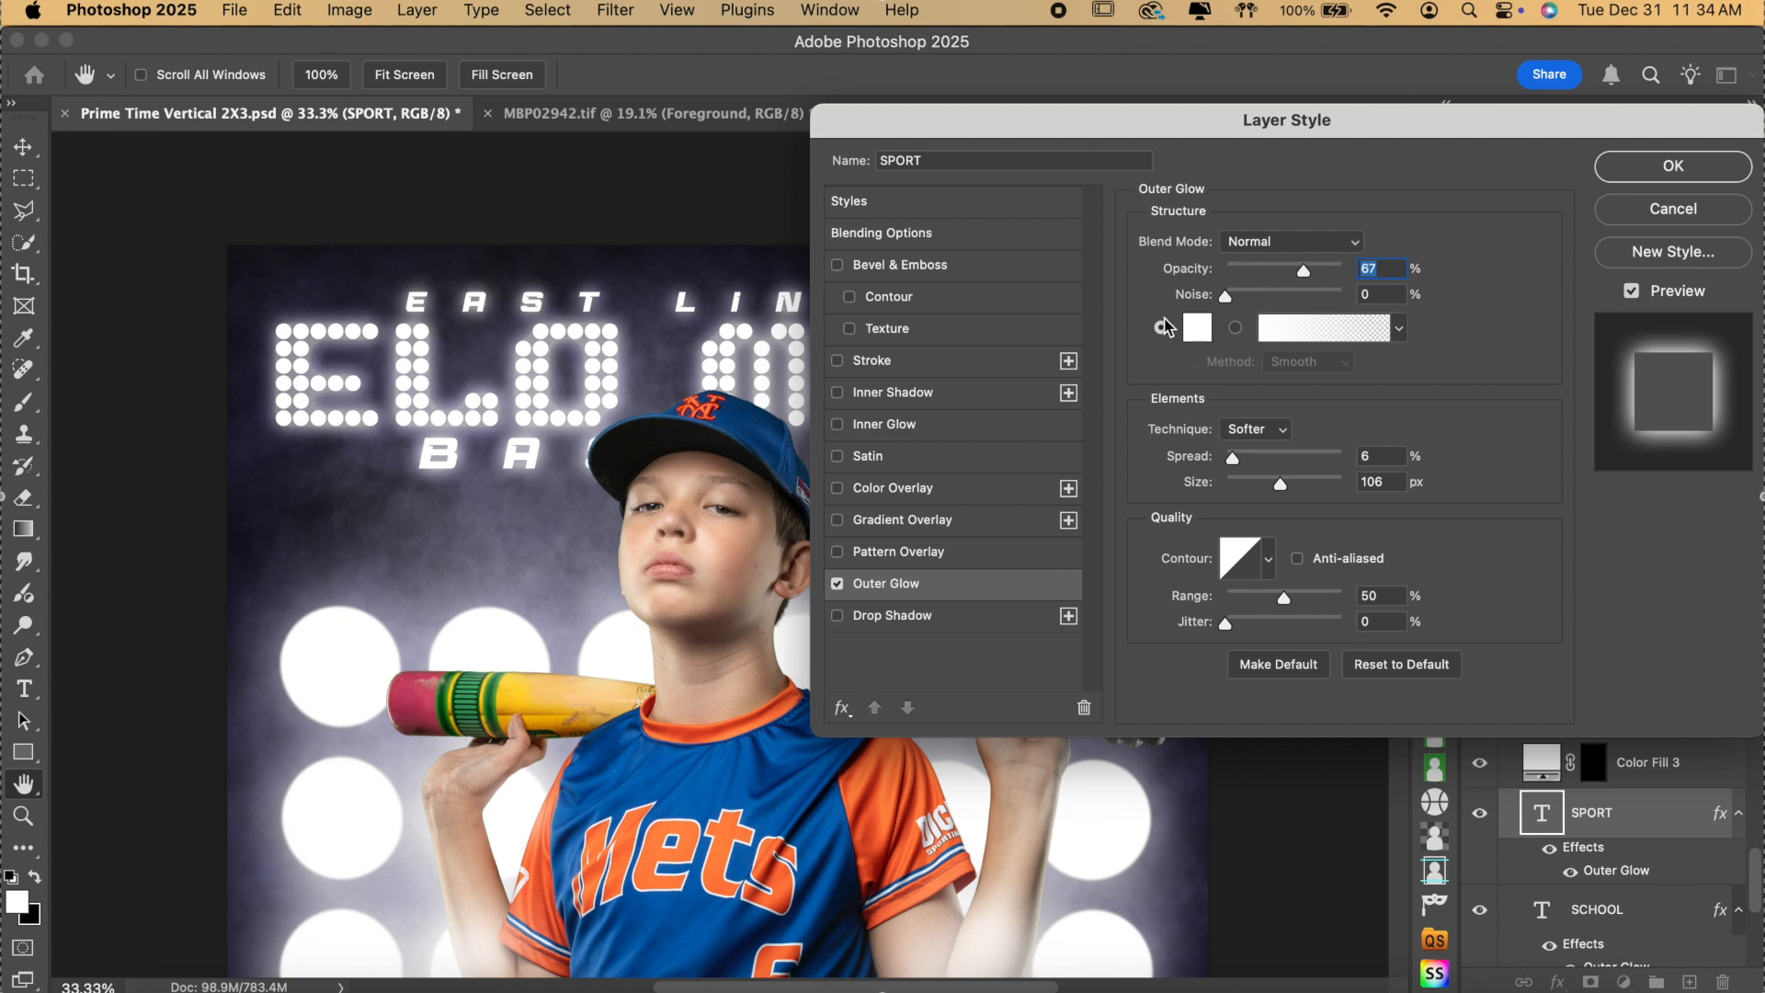
left_click(1671, 171)
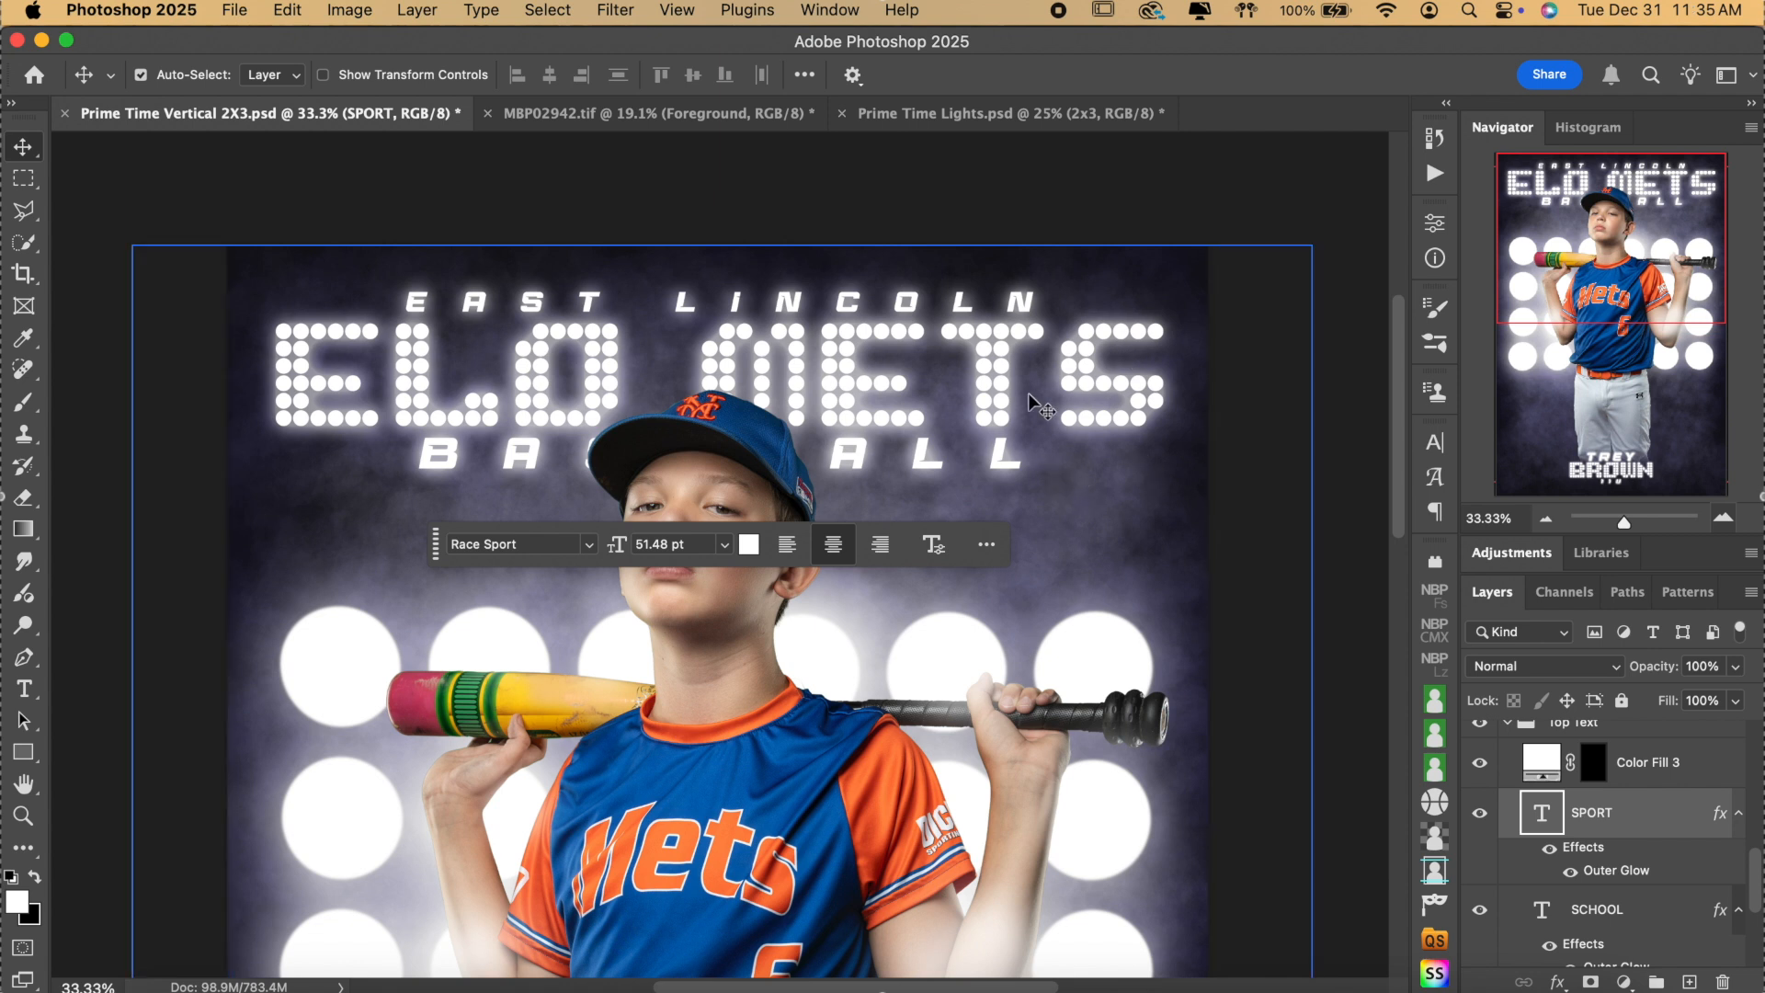
Zoom out to 16.67% to see the whole poster, collapse Top Text, and briefly hide Background Color.
scroll(1667, 858, "up", 3)
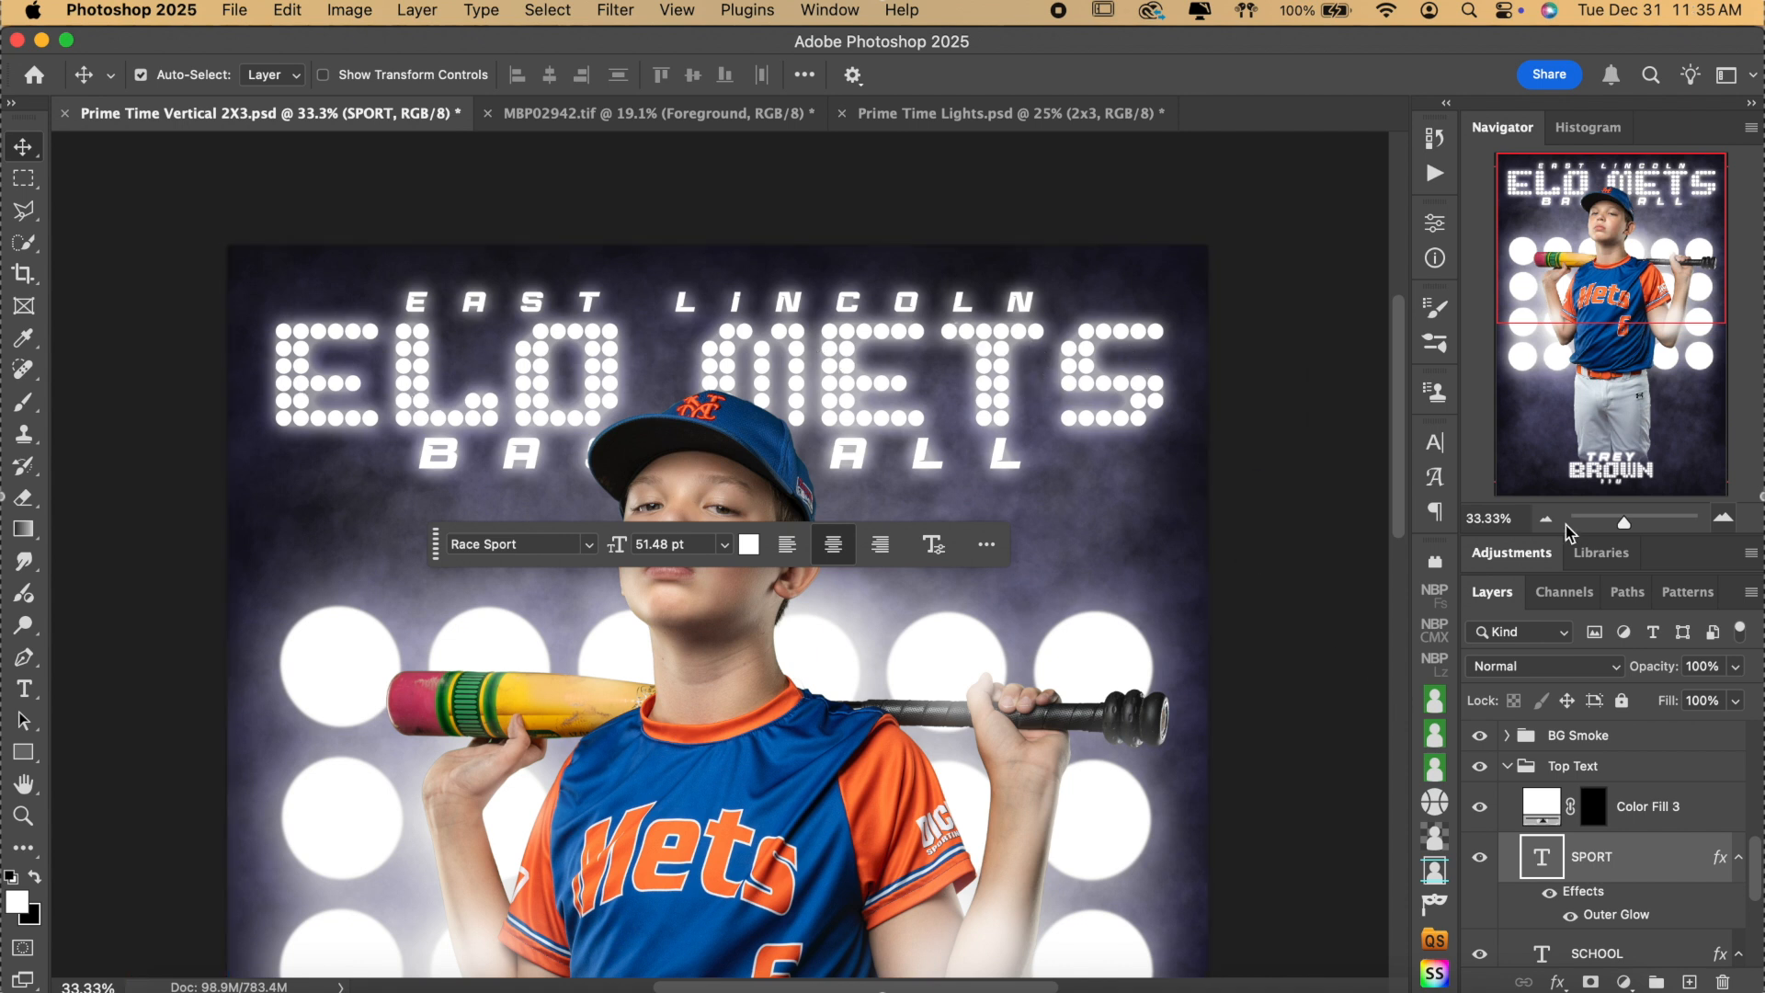
scroll(1260, 517, "down", 4)
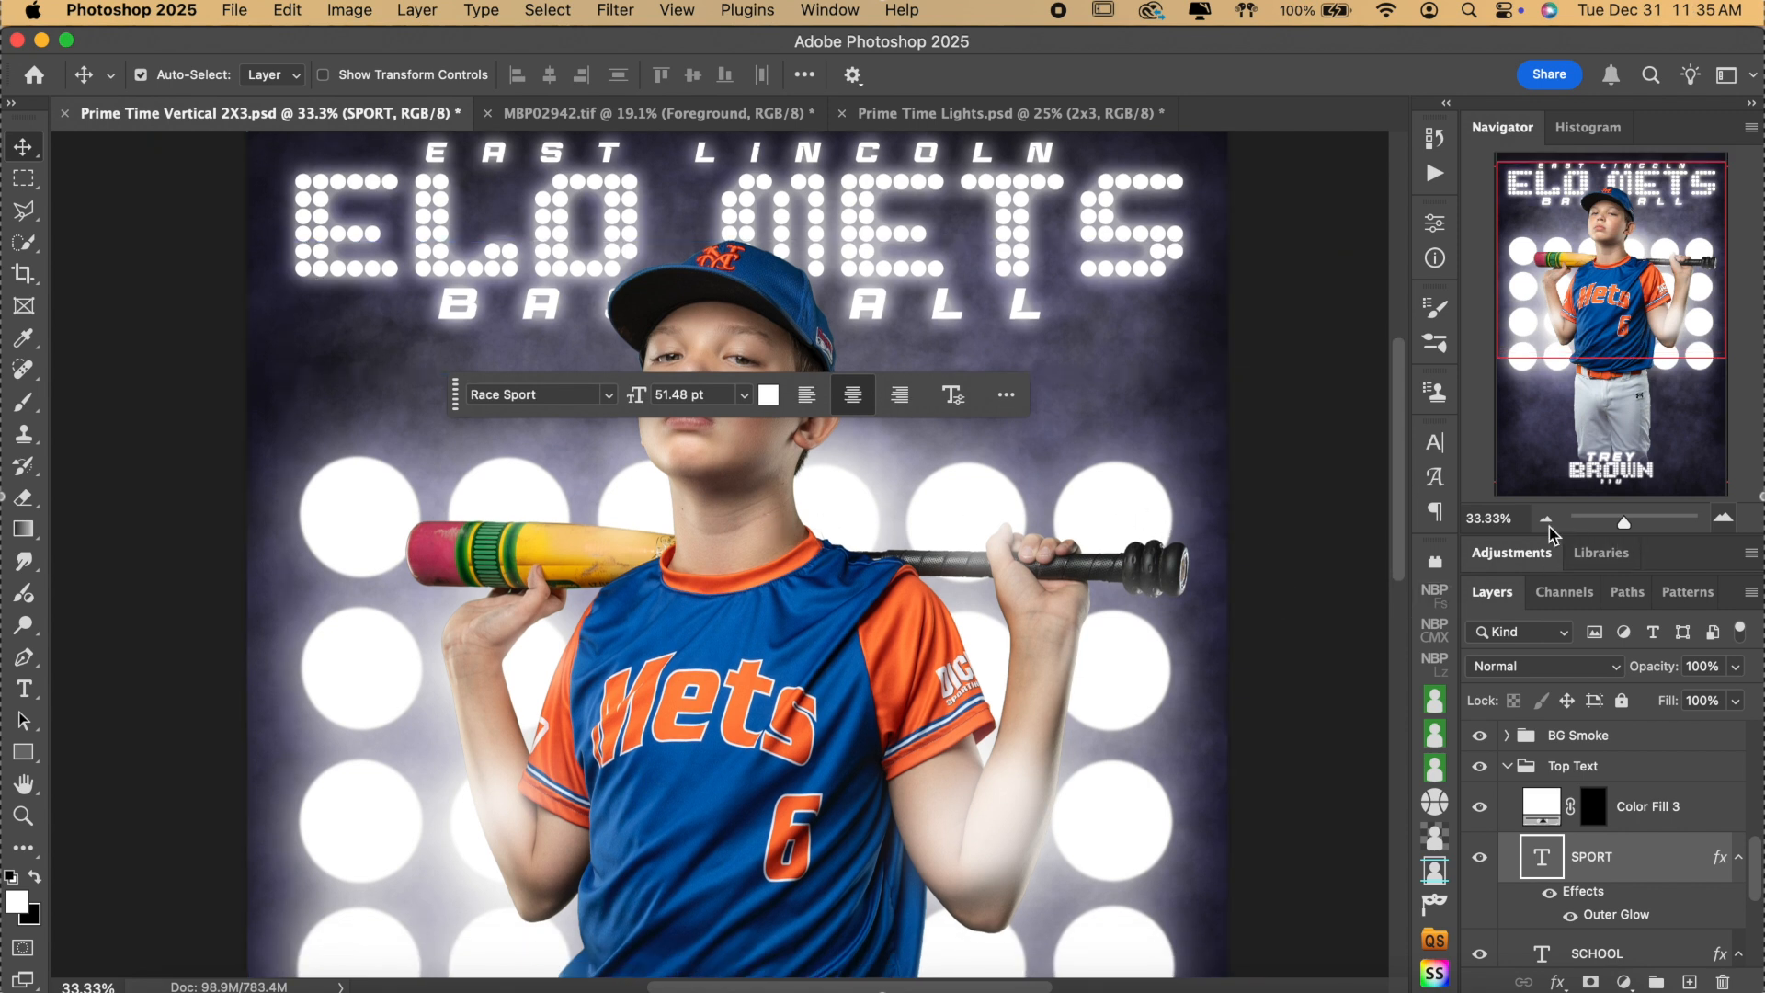
scroll(1314, 499, "down", 15)
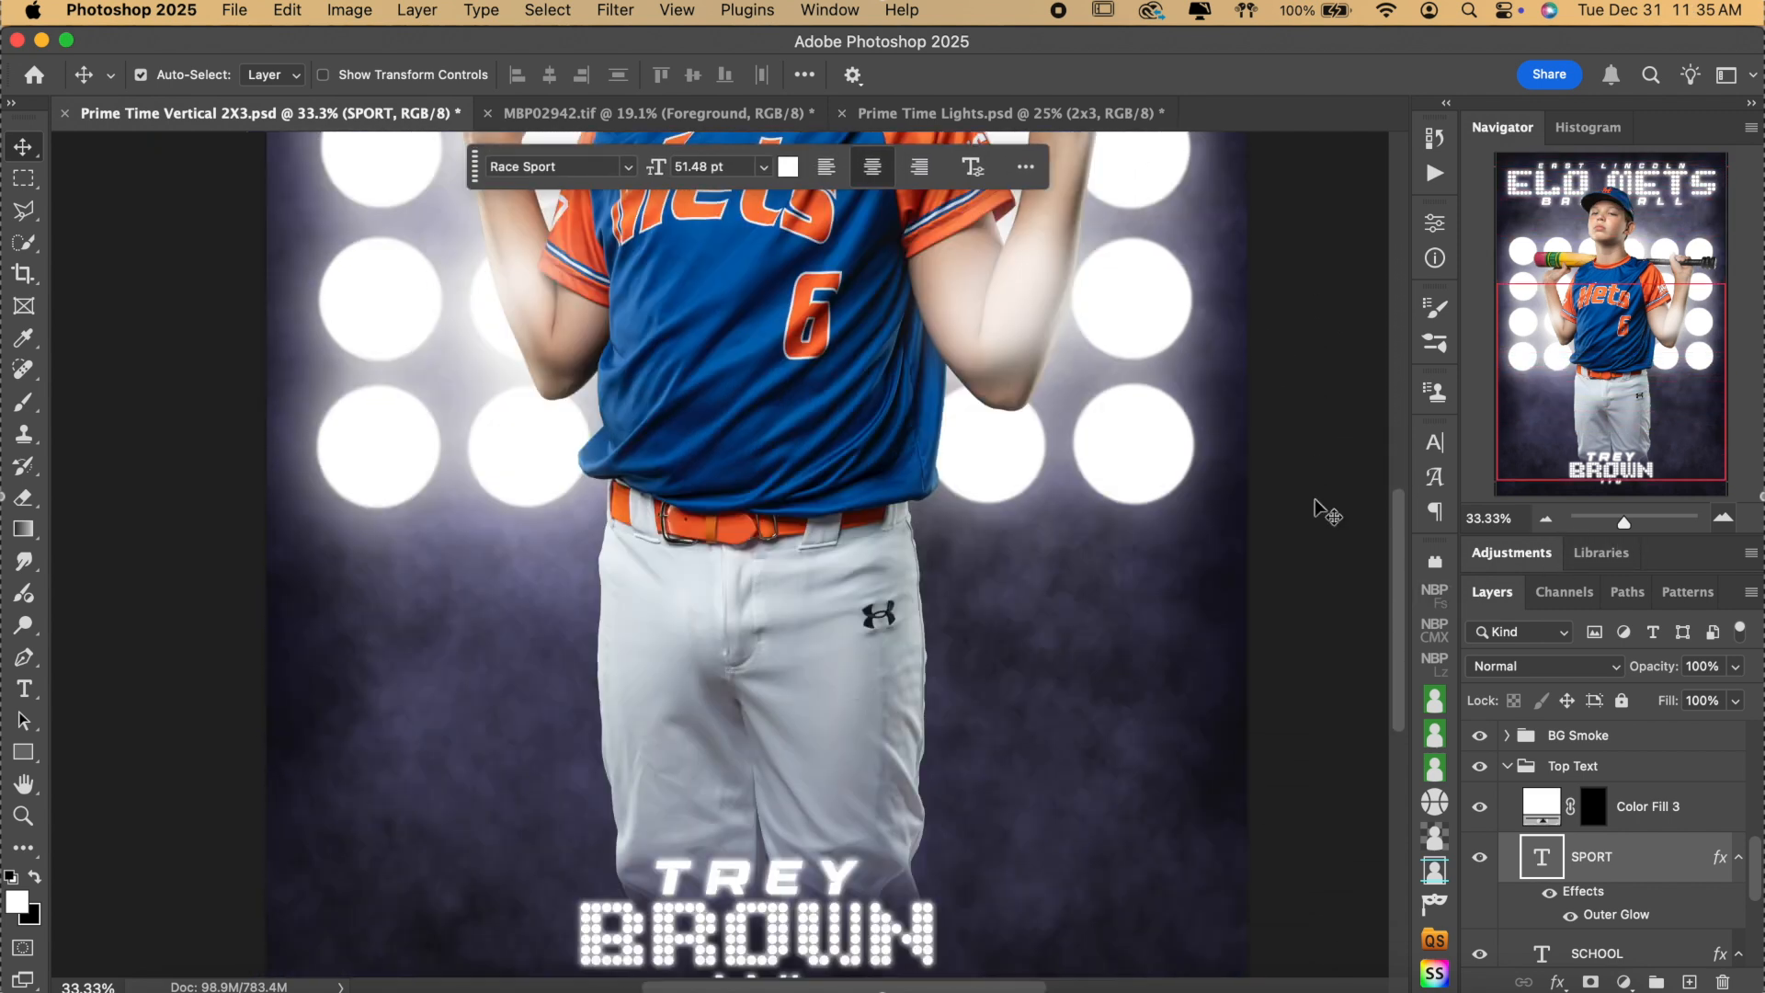
scroll(1315, 498, "up", 5)
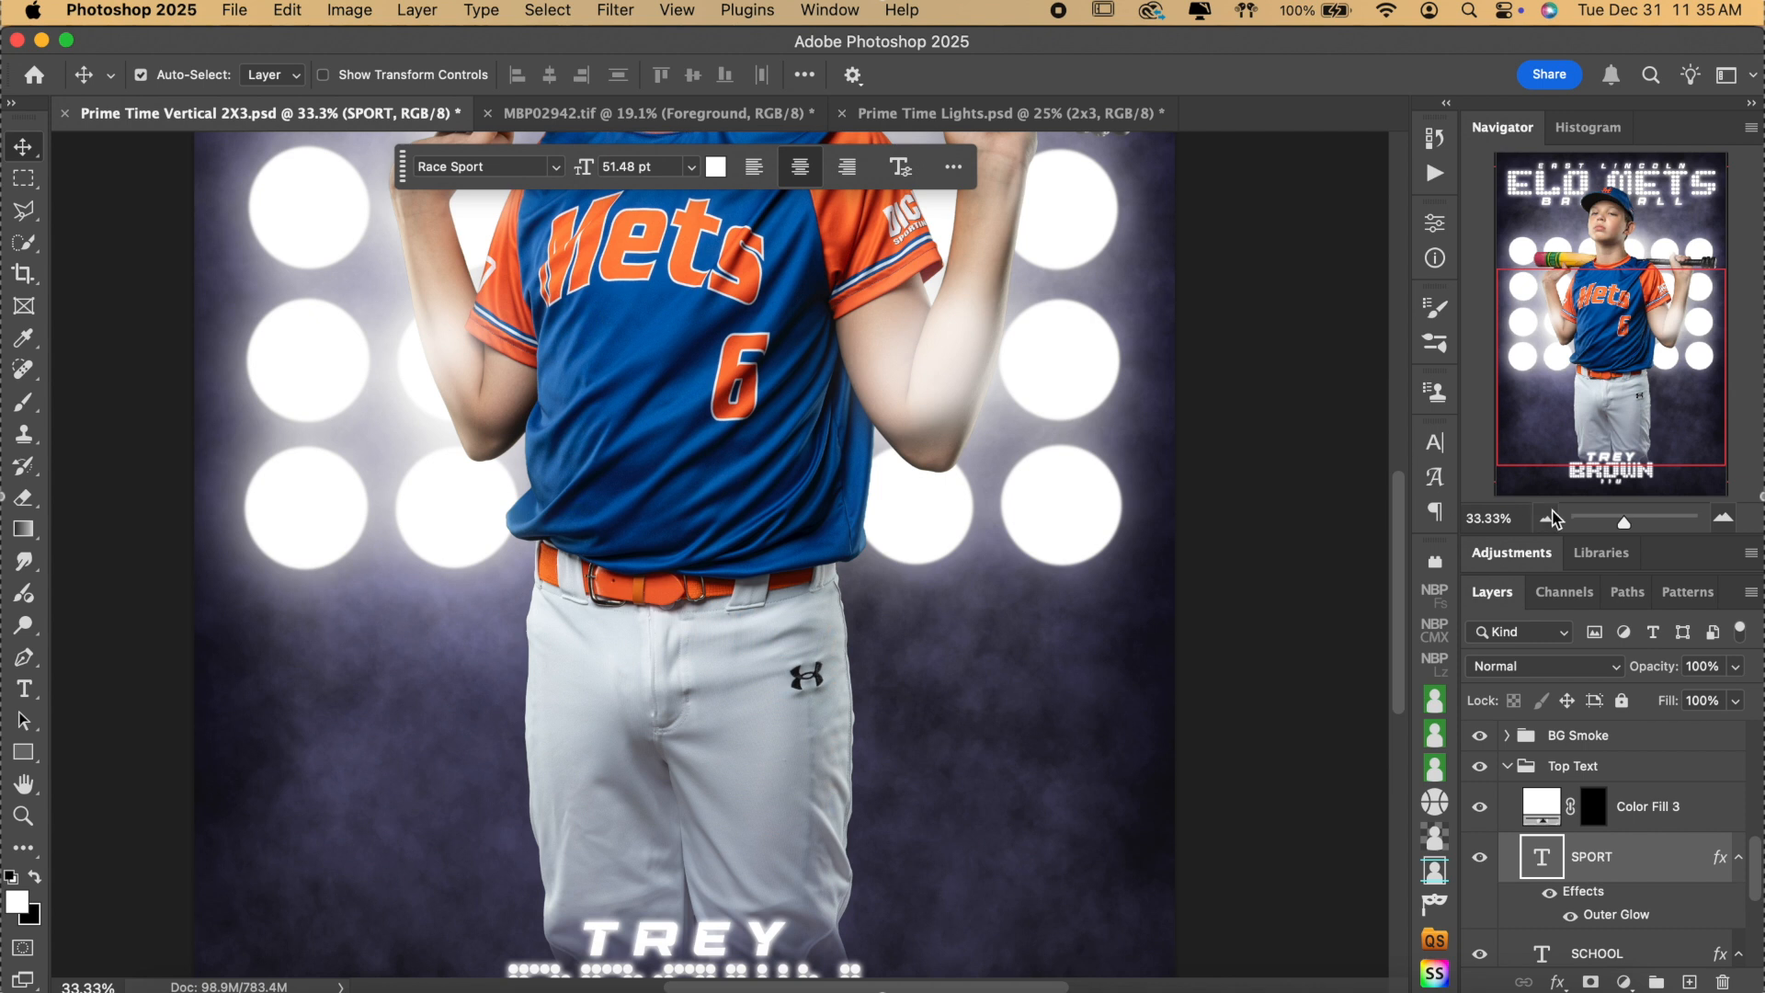
left_click(1548, 519)
left_click(1550, 521)
scroll(1225, 502, "up", 3)
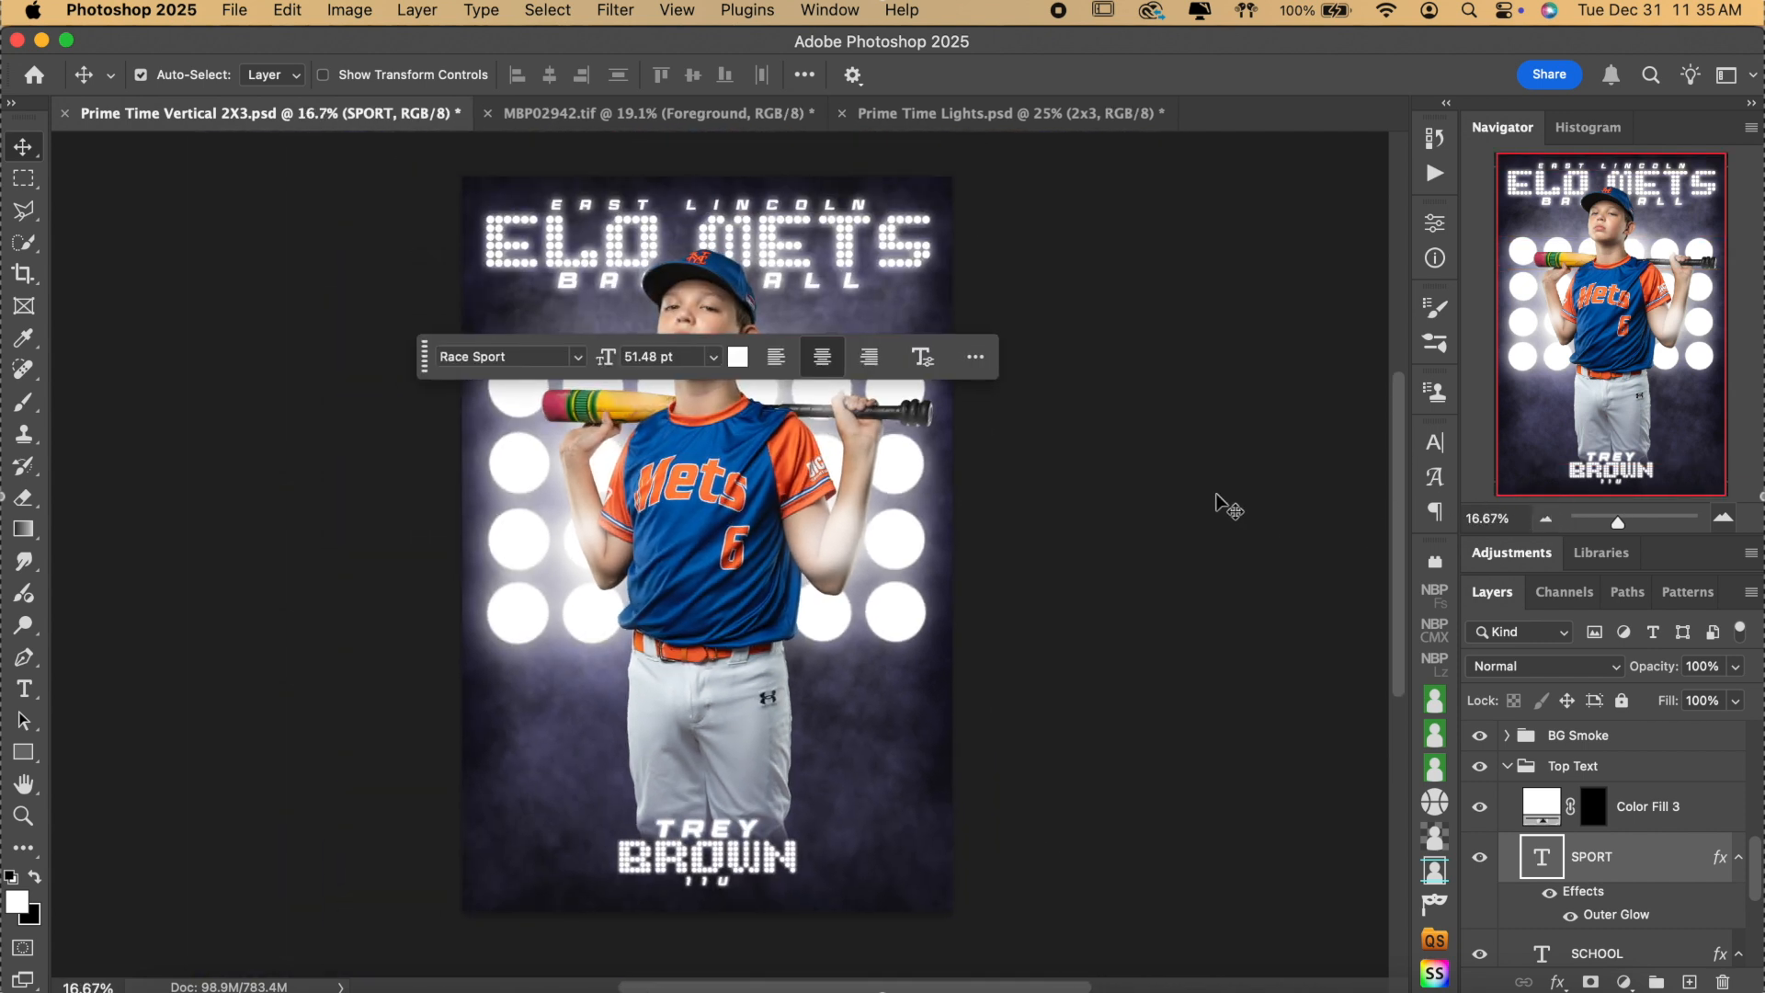
left_click(1641, 738)
left_click(1508, 766)
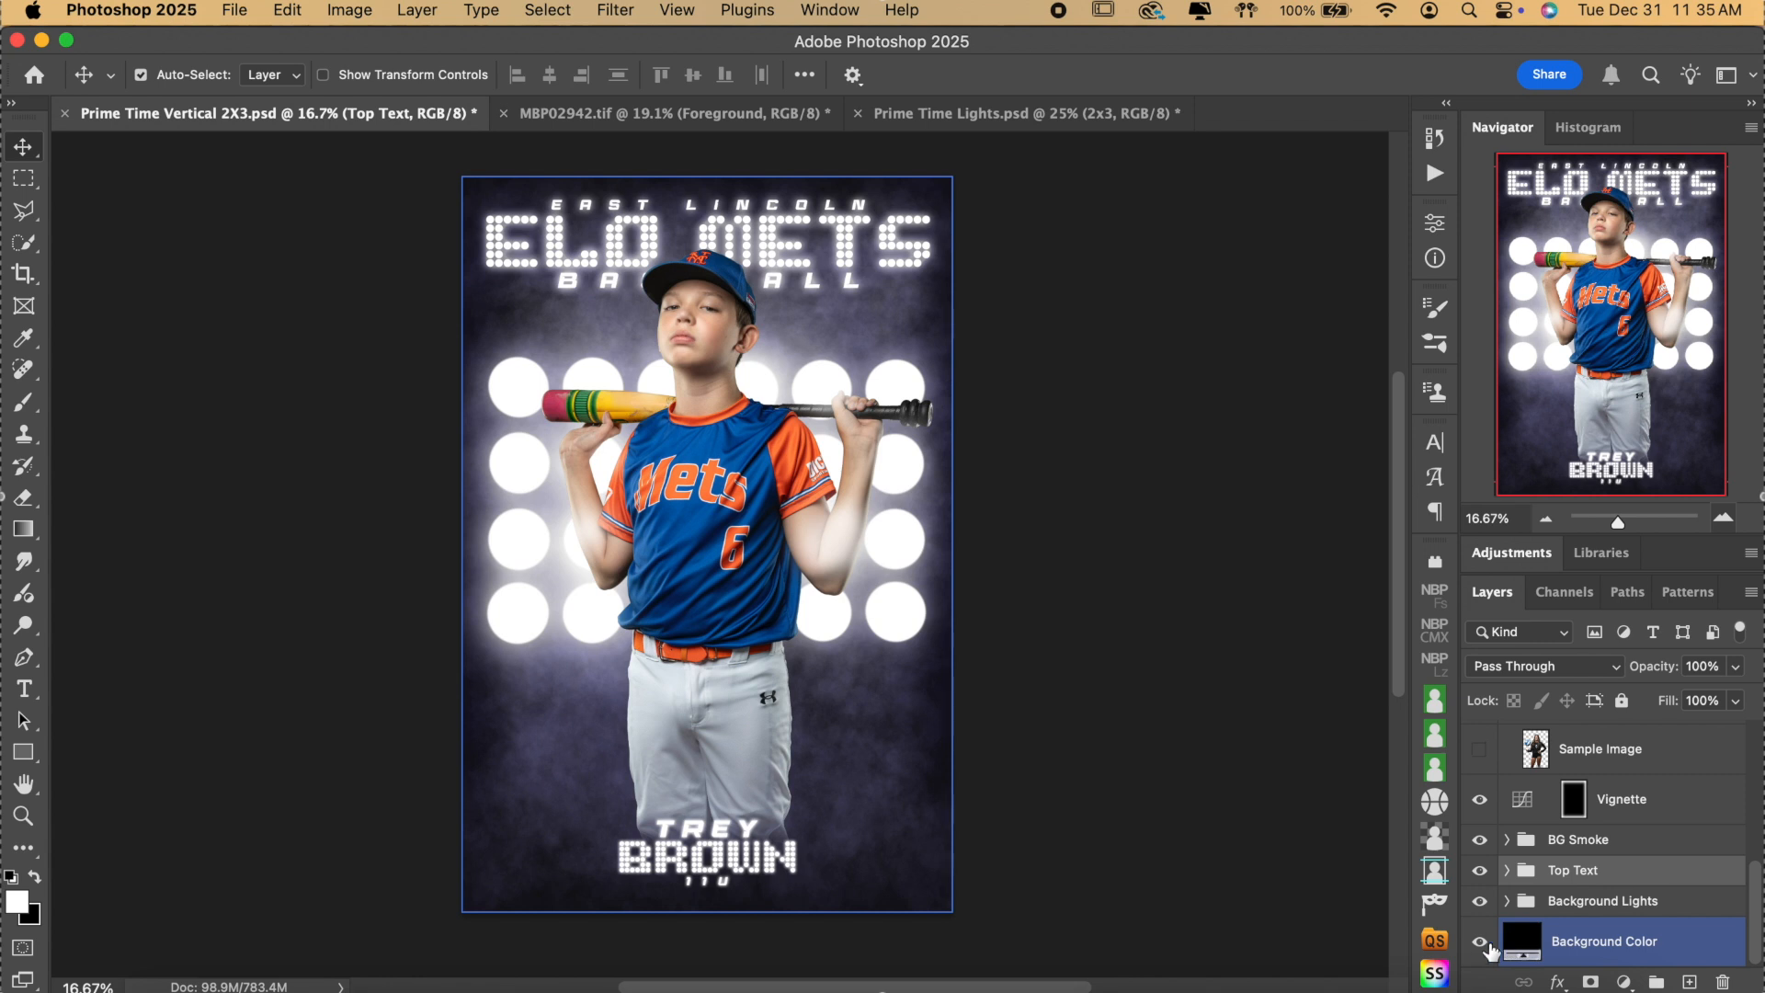
left_click(1479, 945)
Turn the Background Color layer back on and look through the BG Smoke group's layers.
left_click(1479, 945)
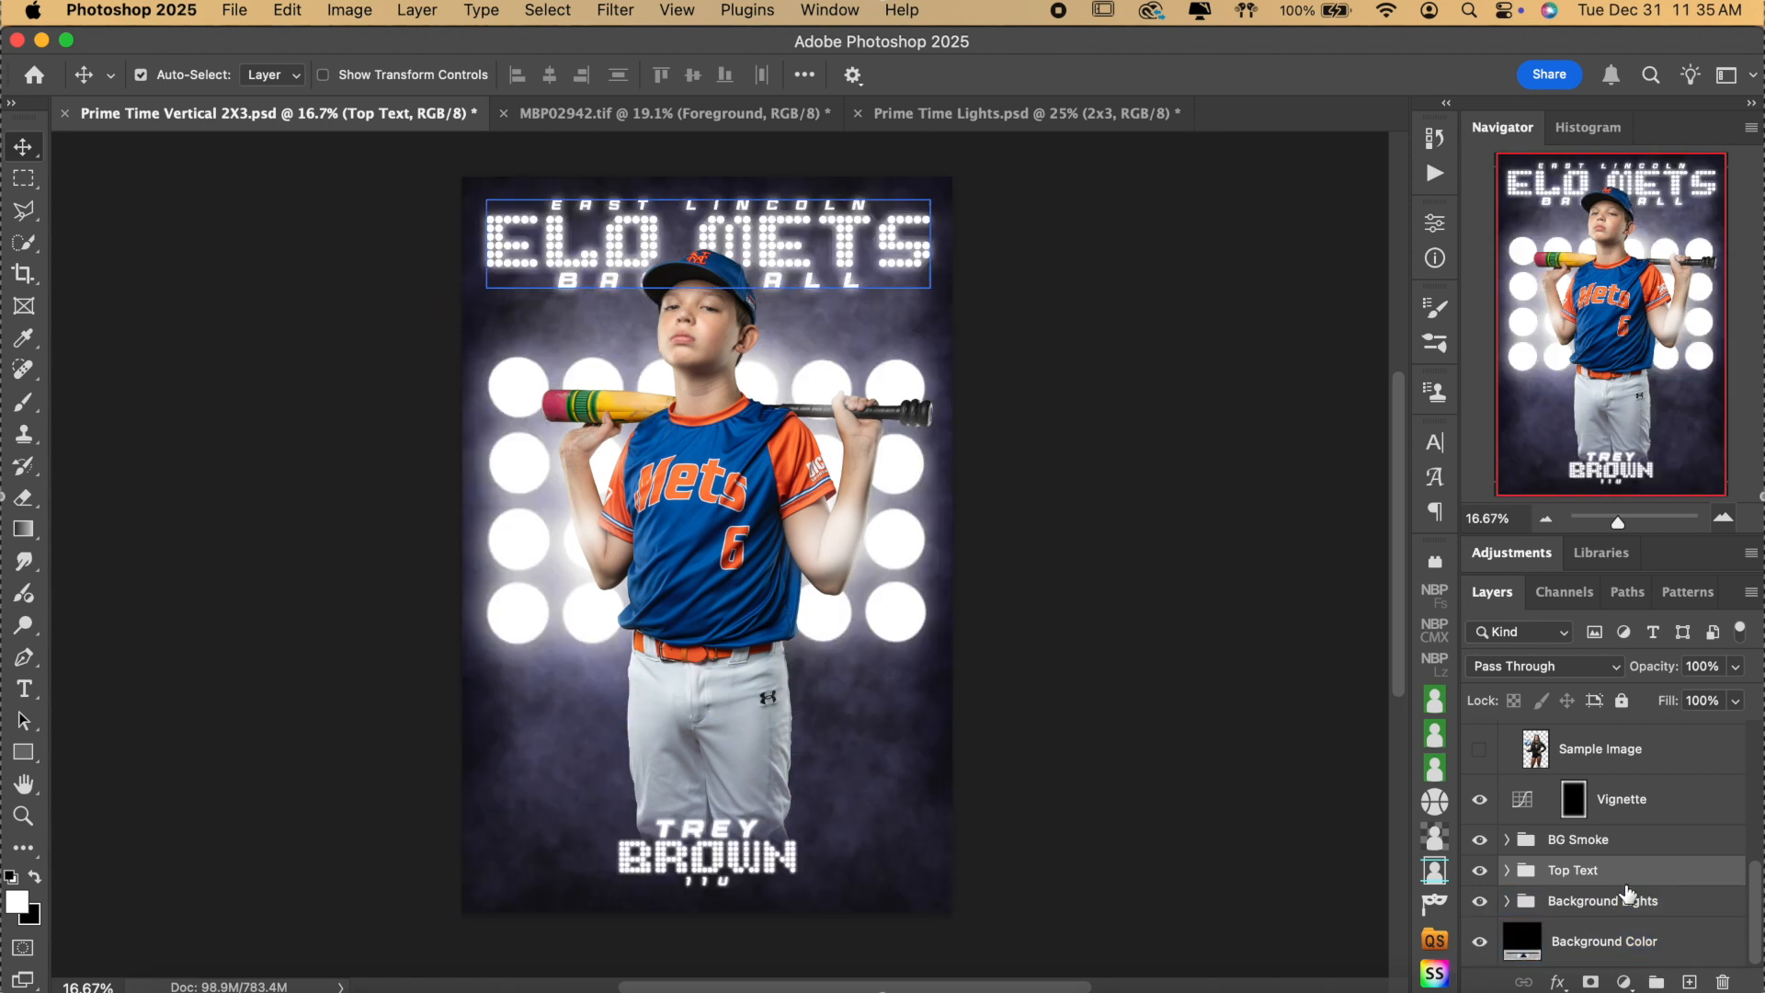
left_click(1503, 848)
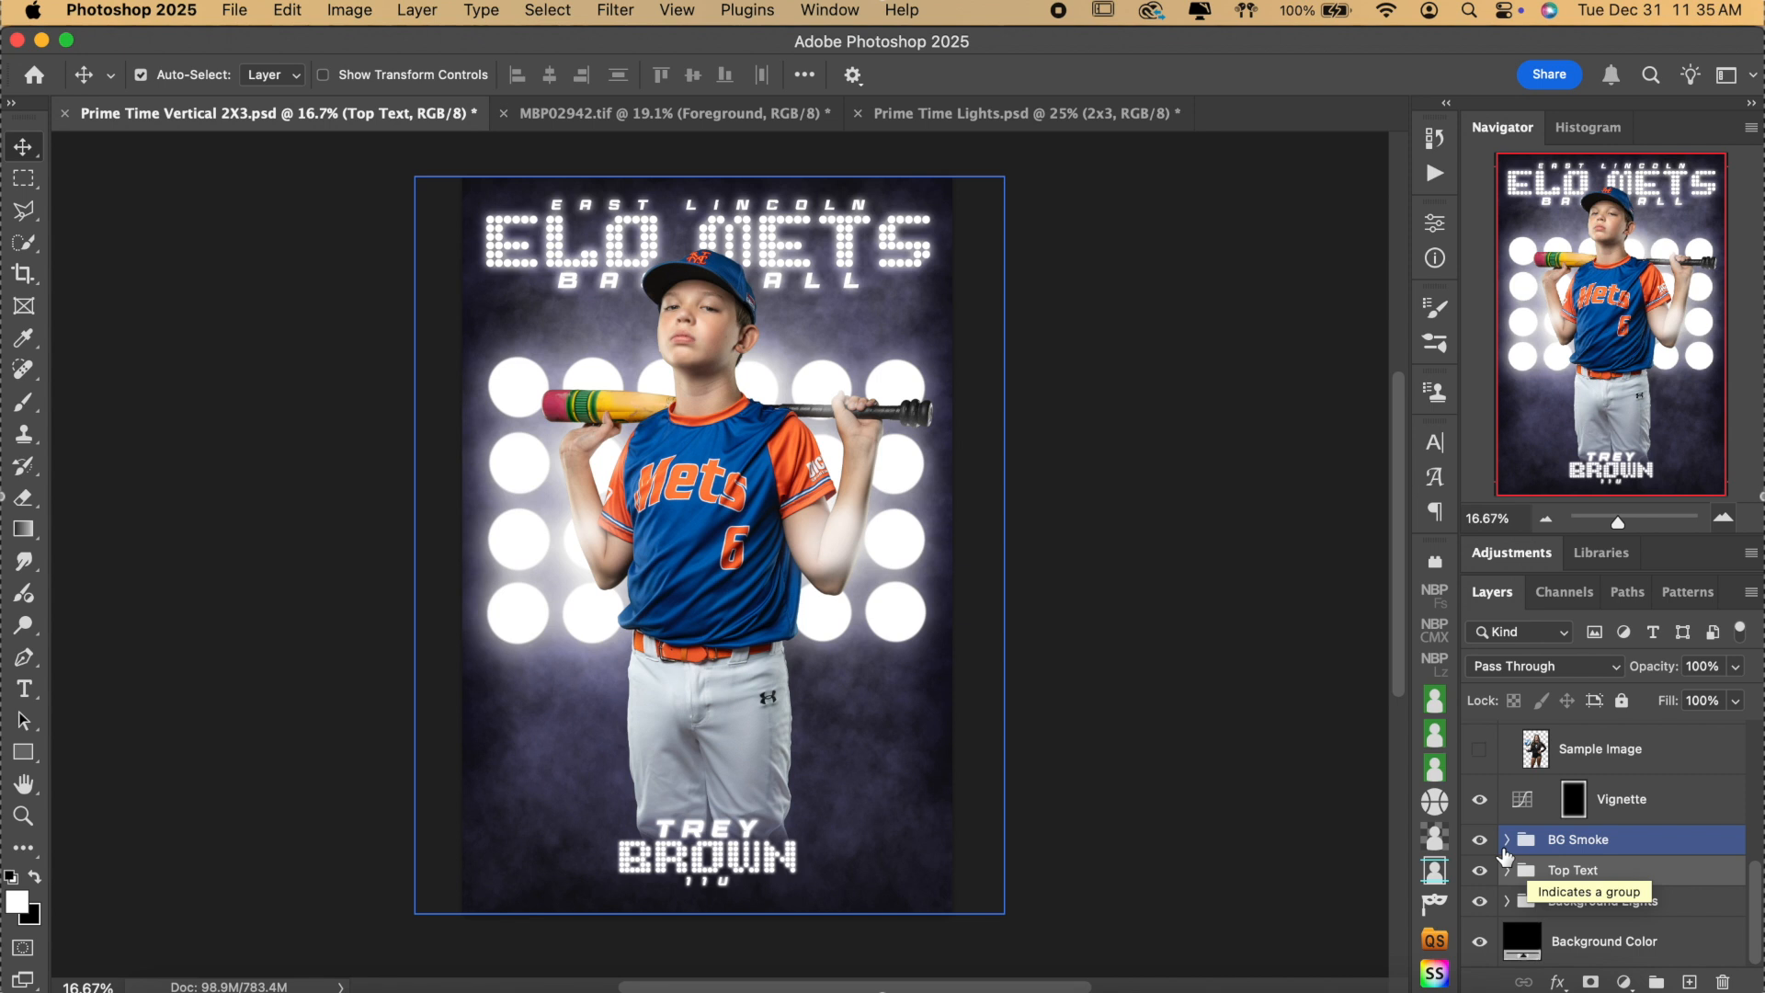
left_click(1506, 839)
scroll(1648, 871, "down", 3)
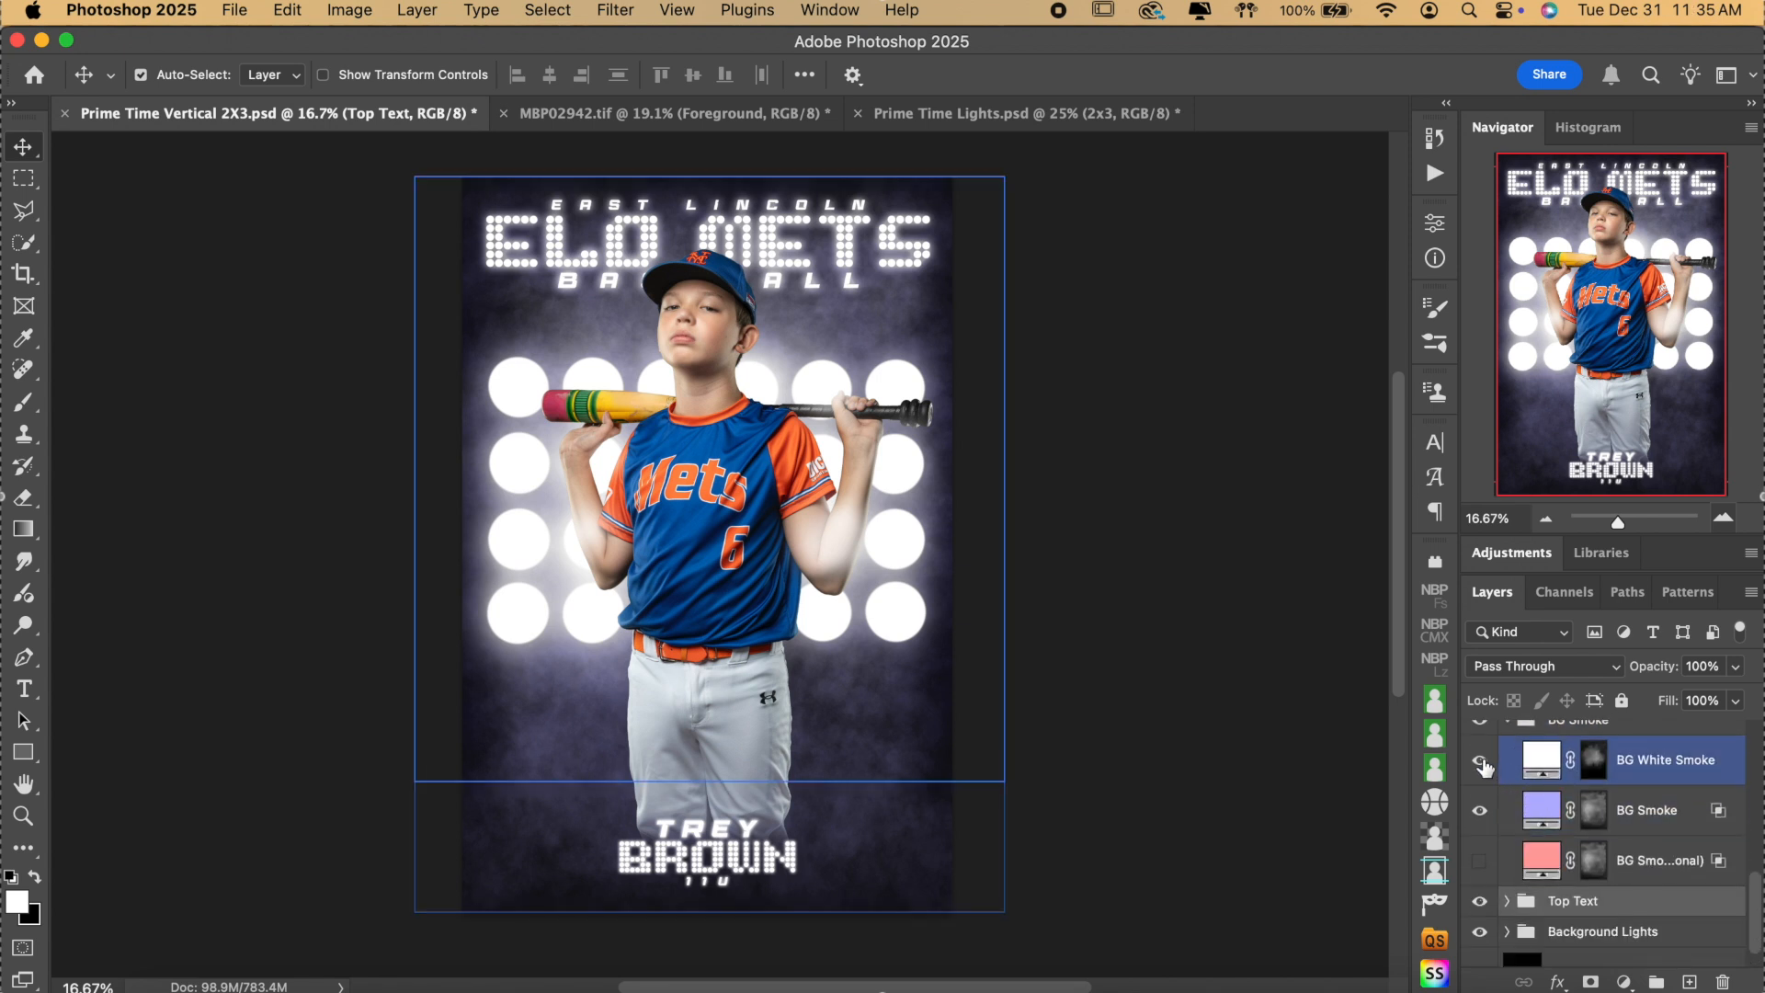
scroll(1489, 772, "up", 2)
left_click(1502, 806)
left_click(1508, 807)
left_click(1508, 811)
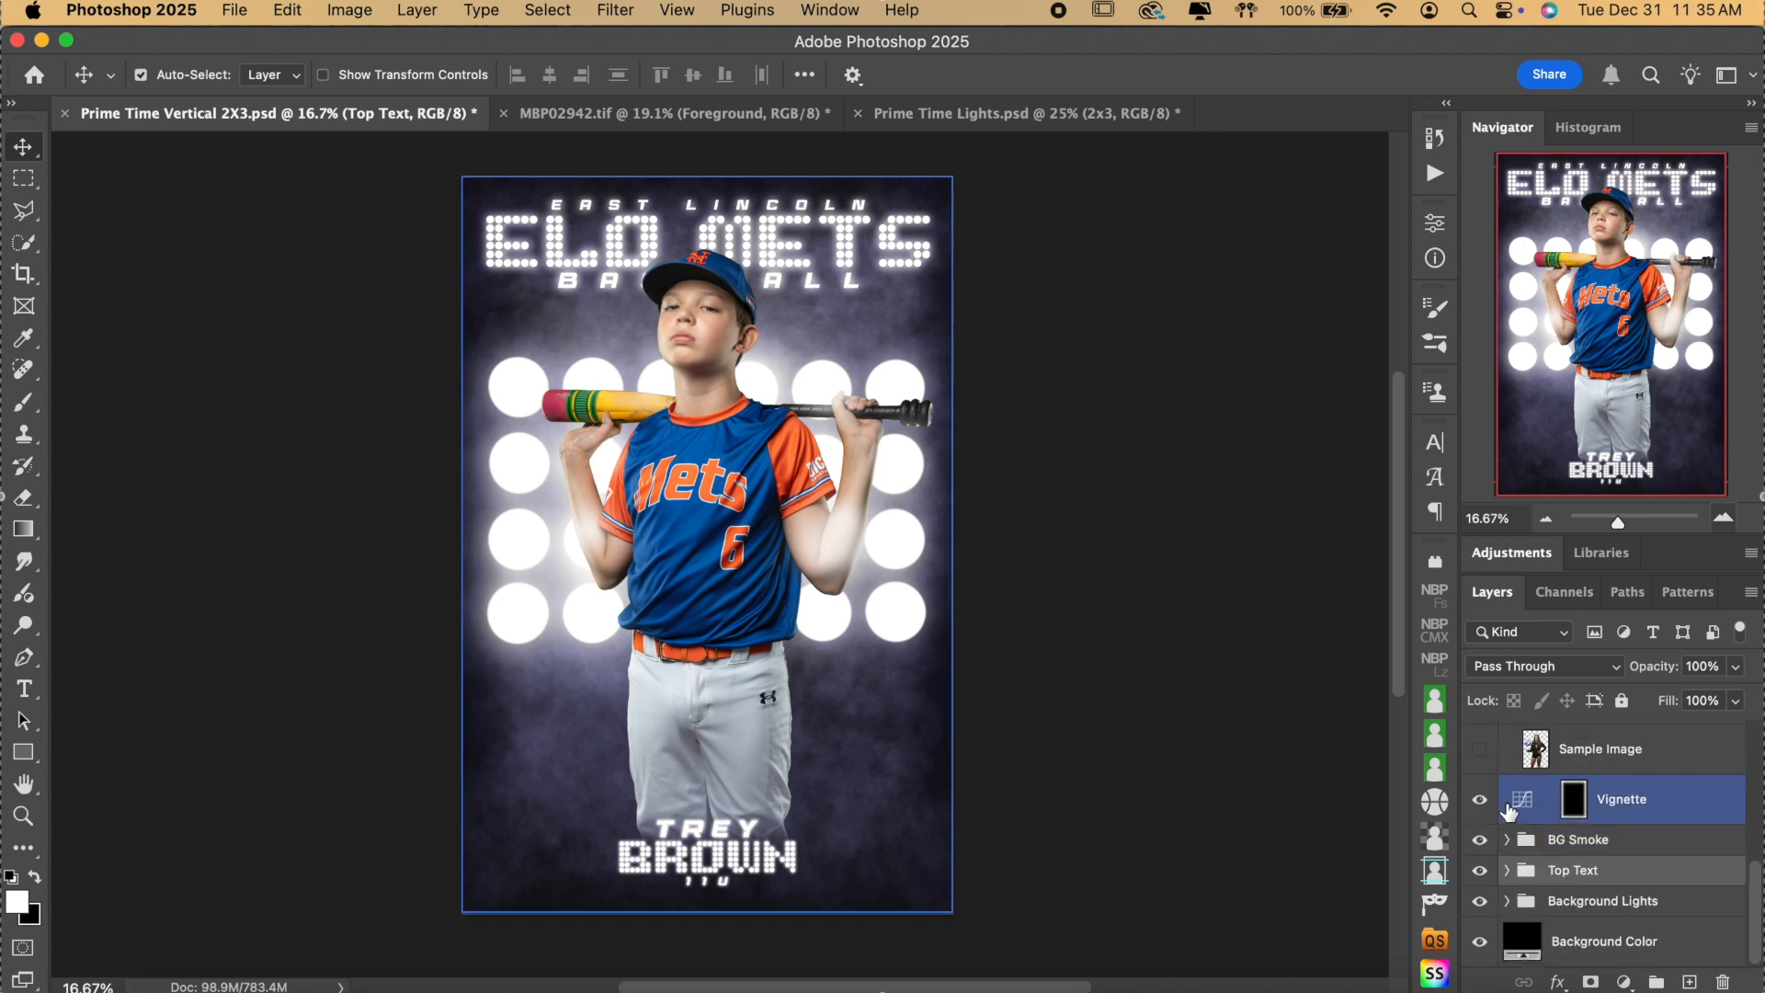
Fill the Flares layer mask in Background Lights with black to hide the flares.
left_click(1509, 839)
left_click(1505, 903)
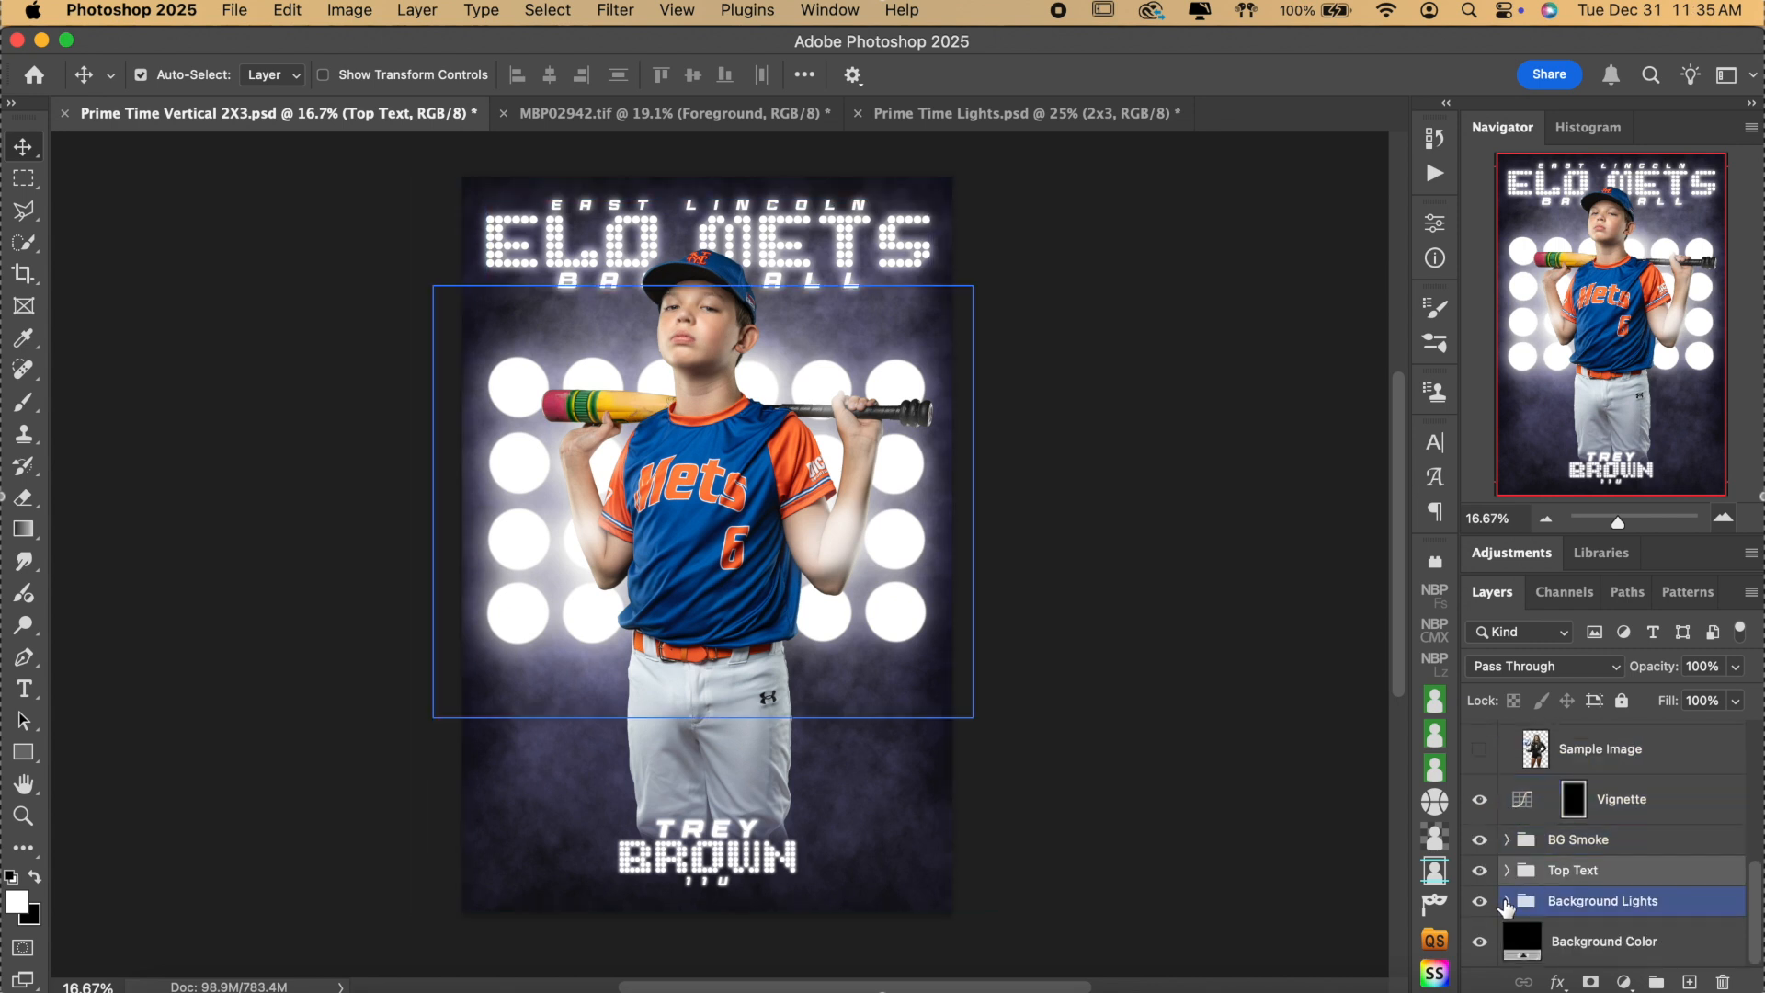
left_click(1506, 903)
left_click(1627, 830)
left_click(1594, 830)
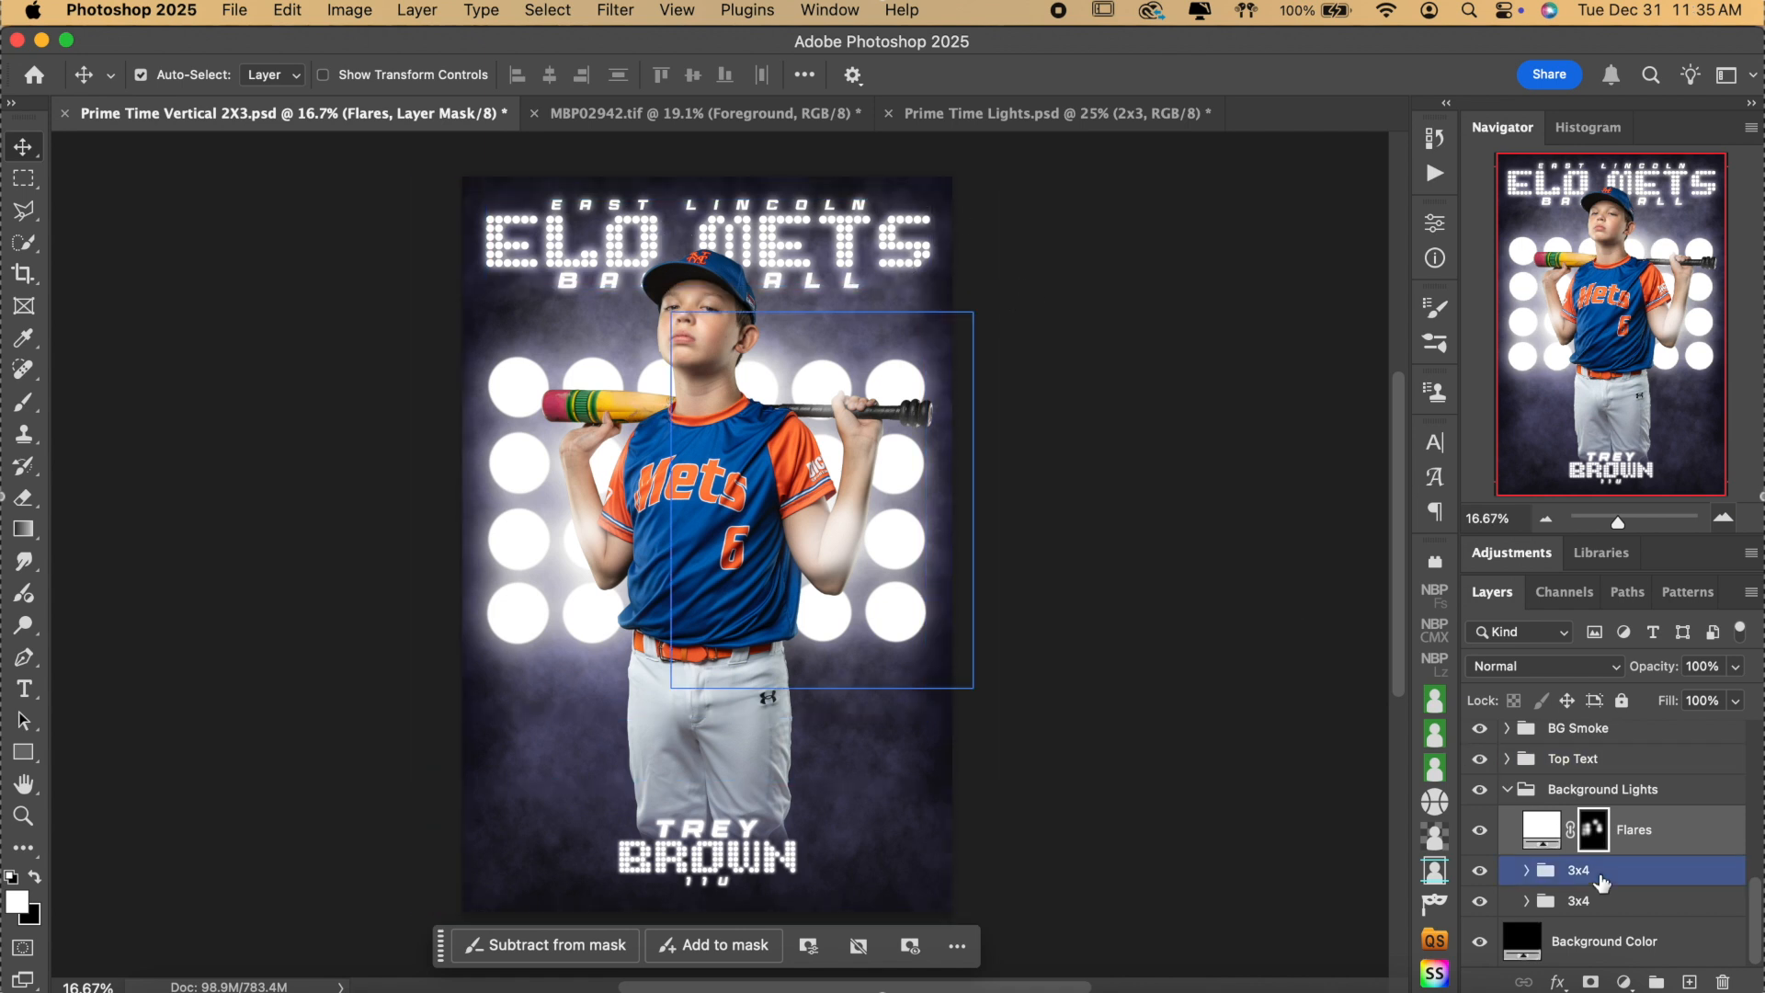
key("super")
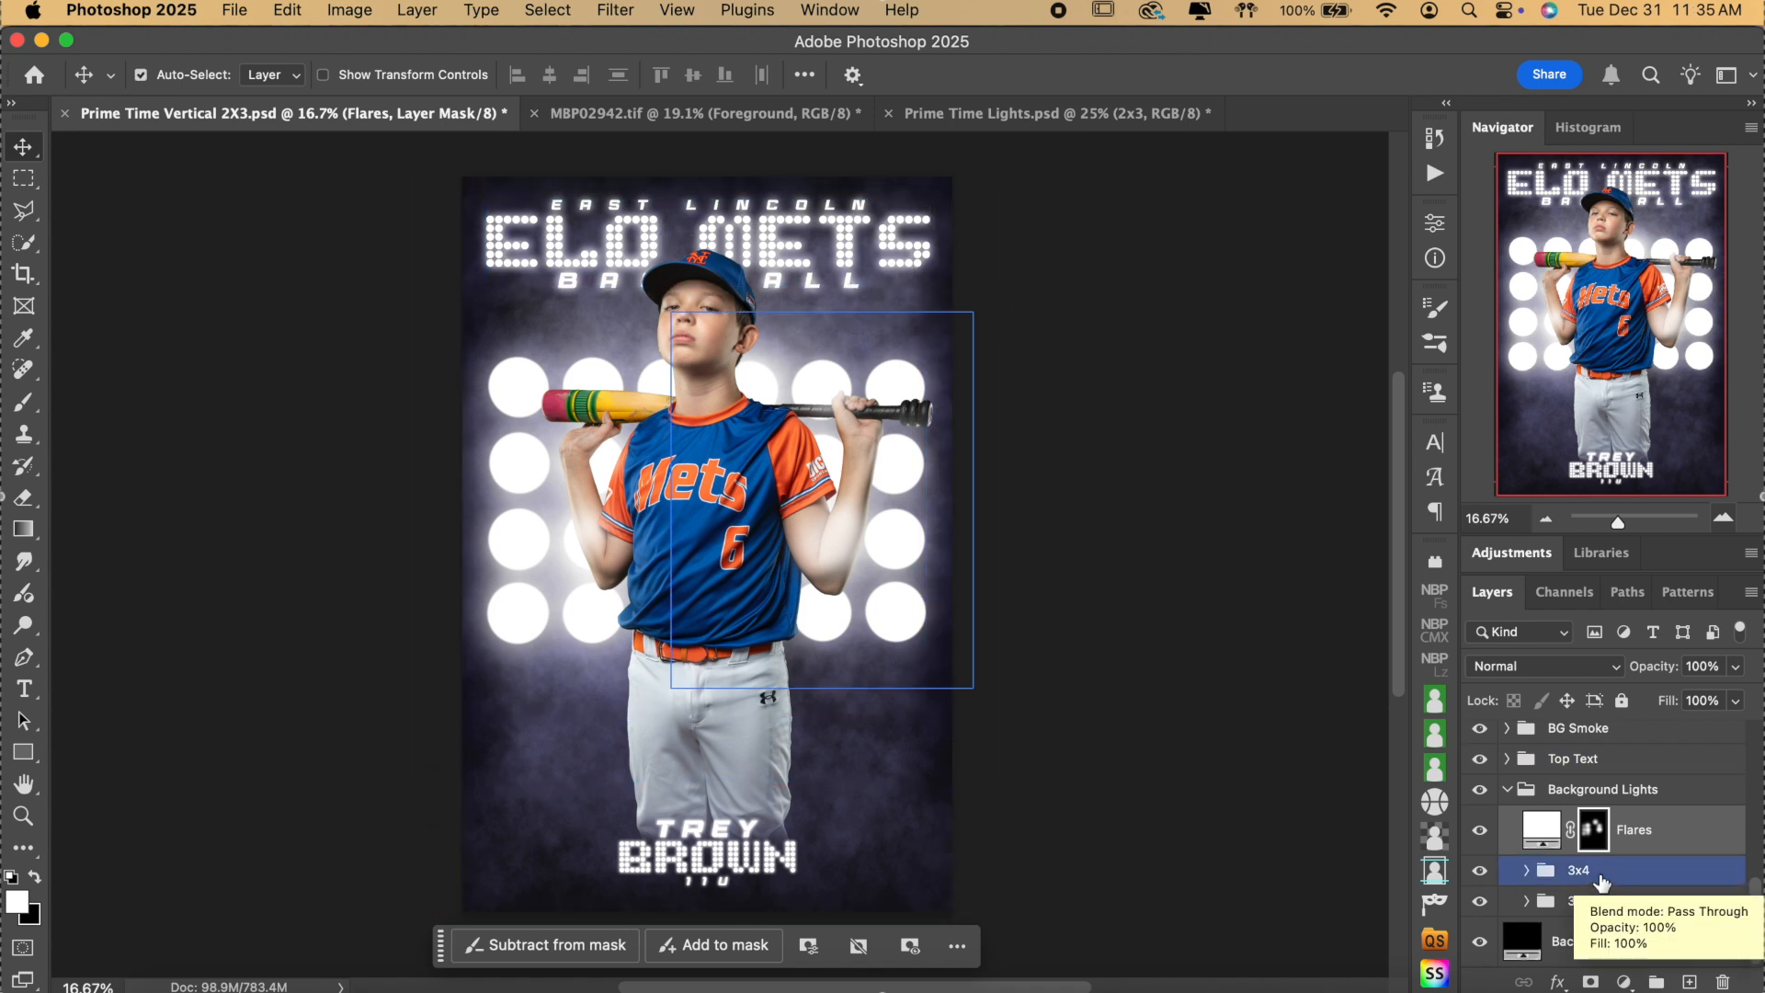
key("super+BackSpace")
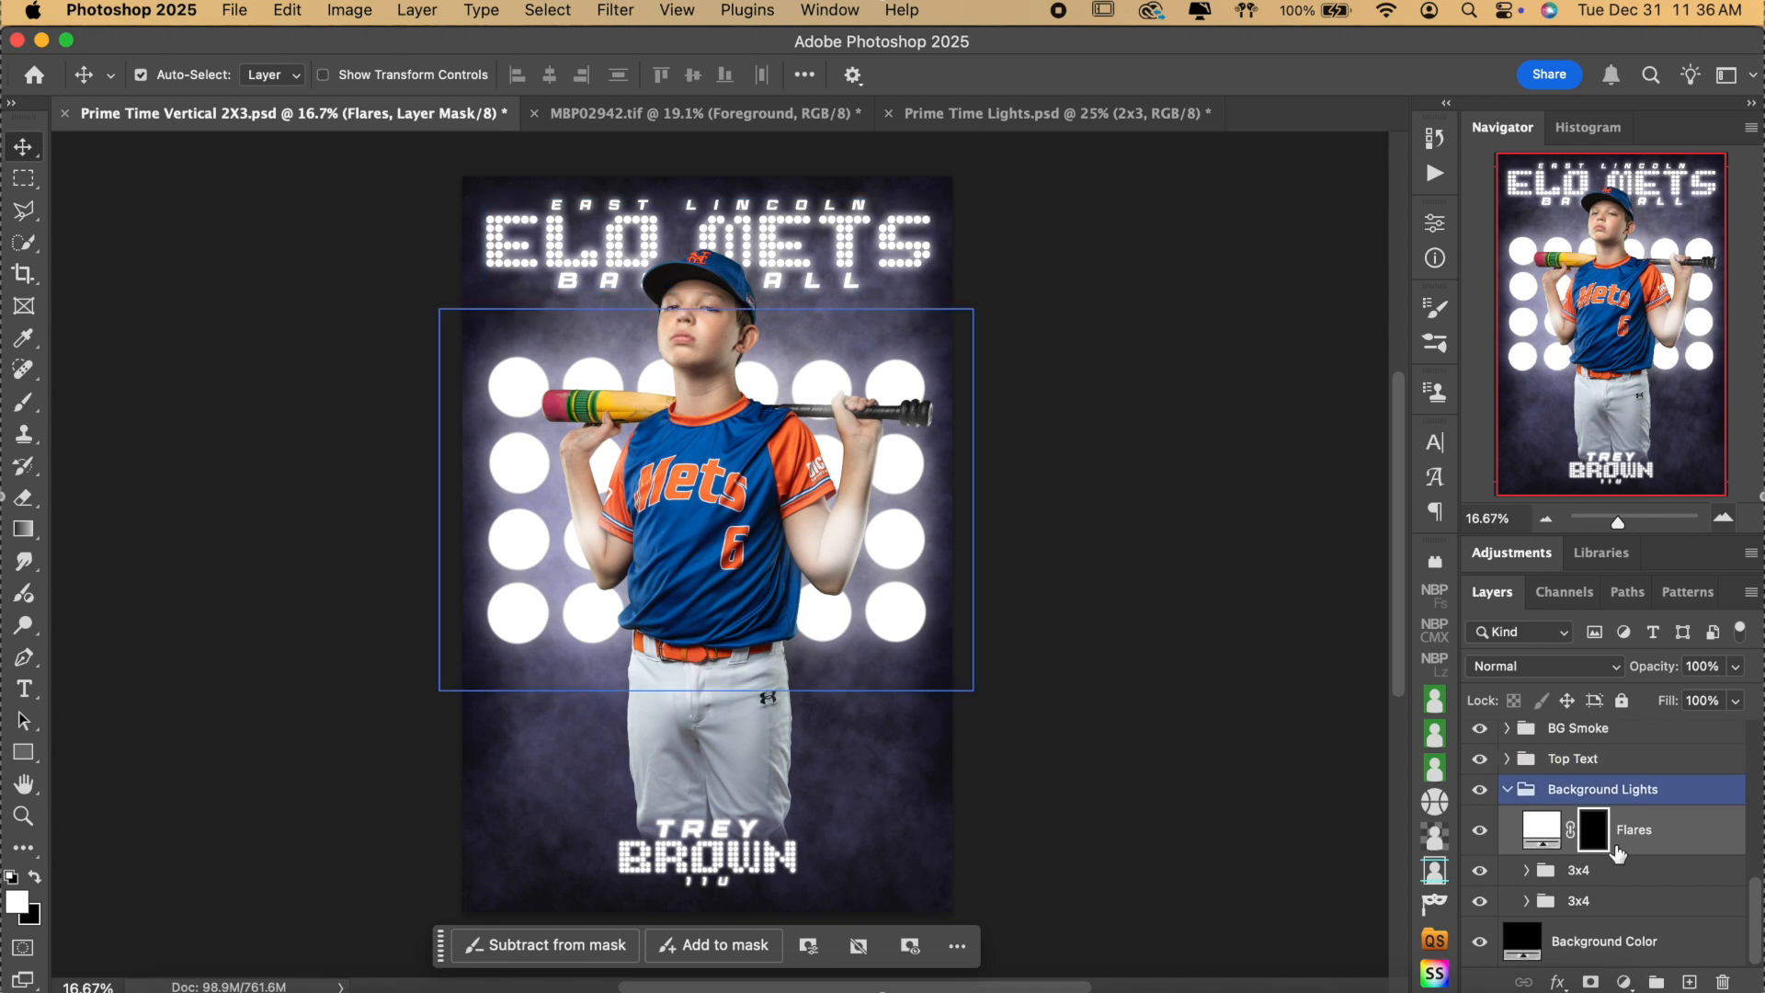
Hide both 3x4 light grids, then bring up the Prime Time Lights document.
left_click(1619, 878)
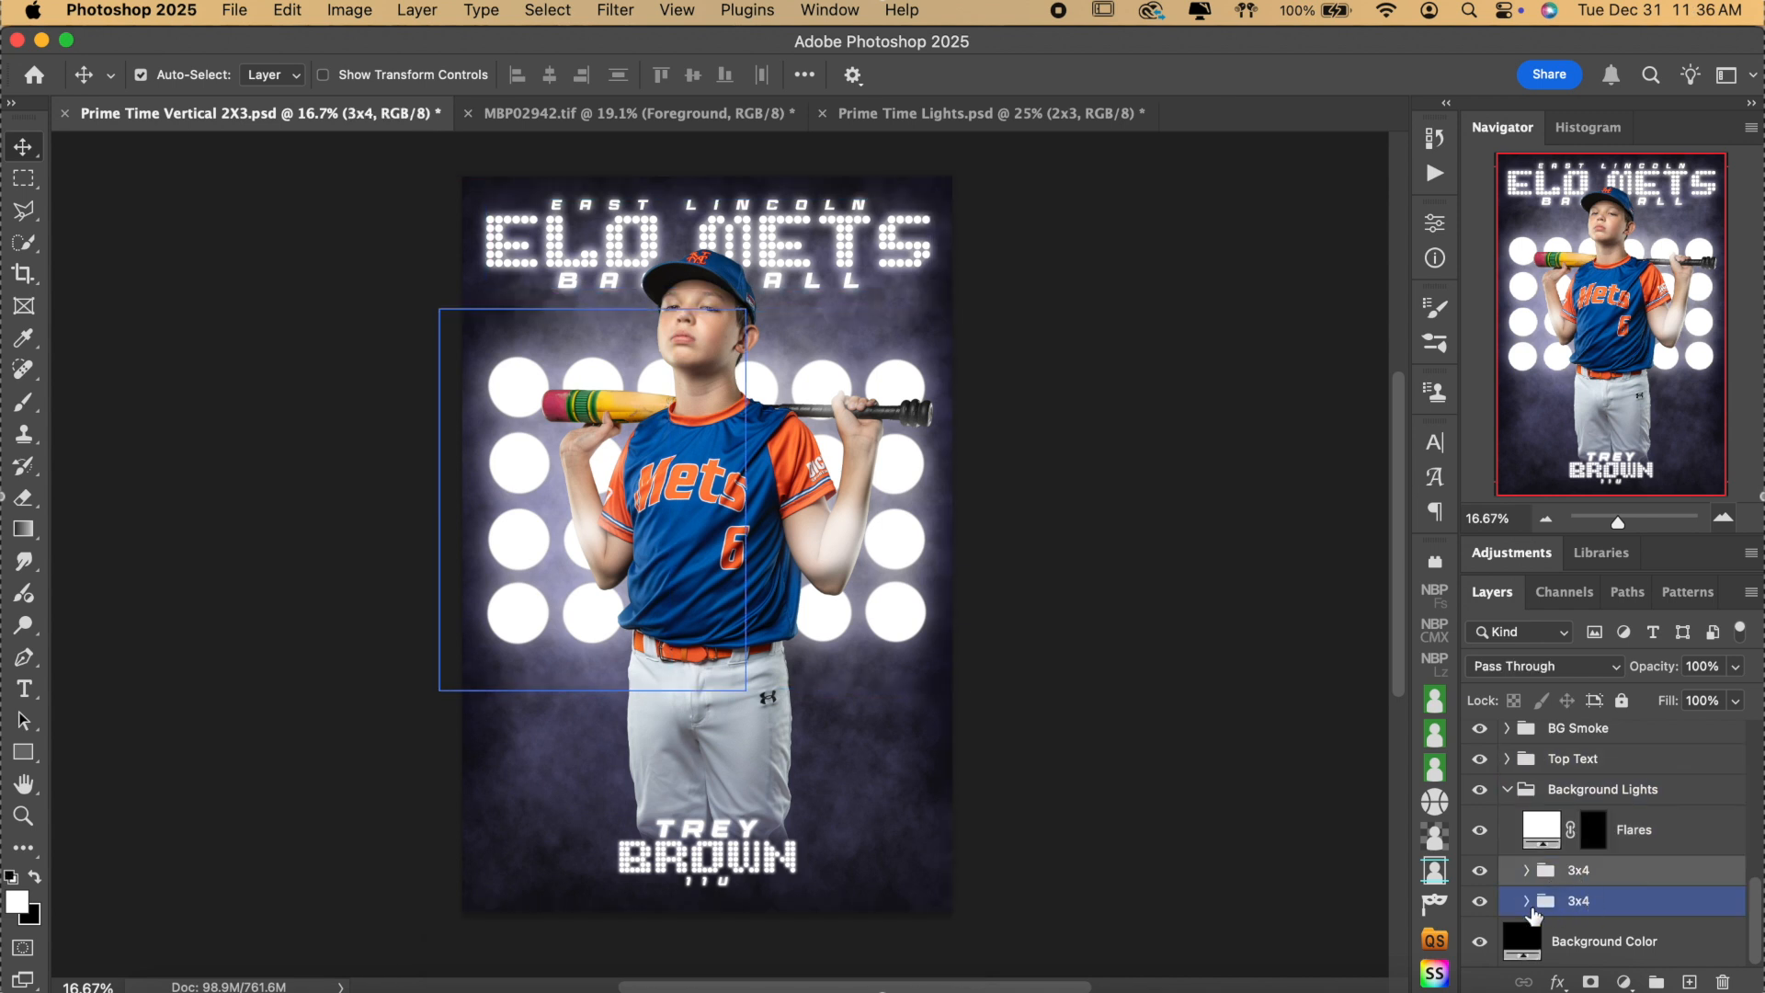
left_click(1478, 900)
left_click(1479, 869)
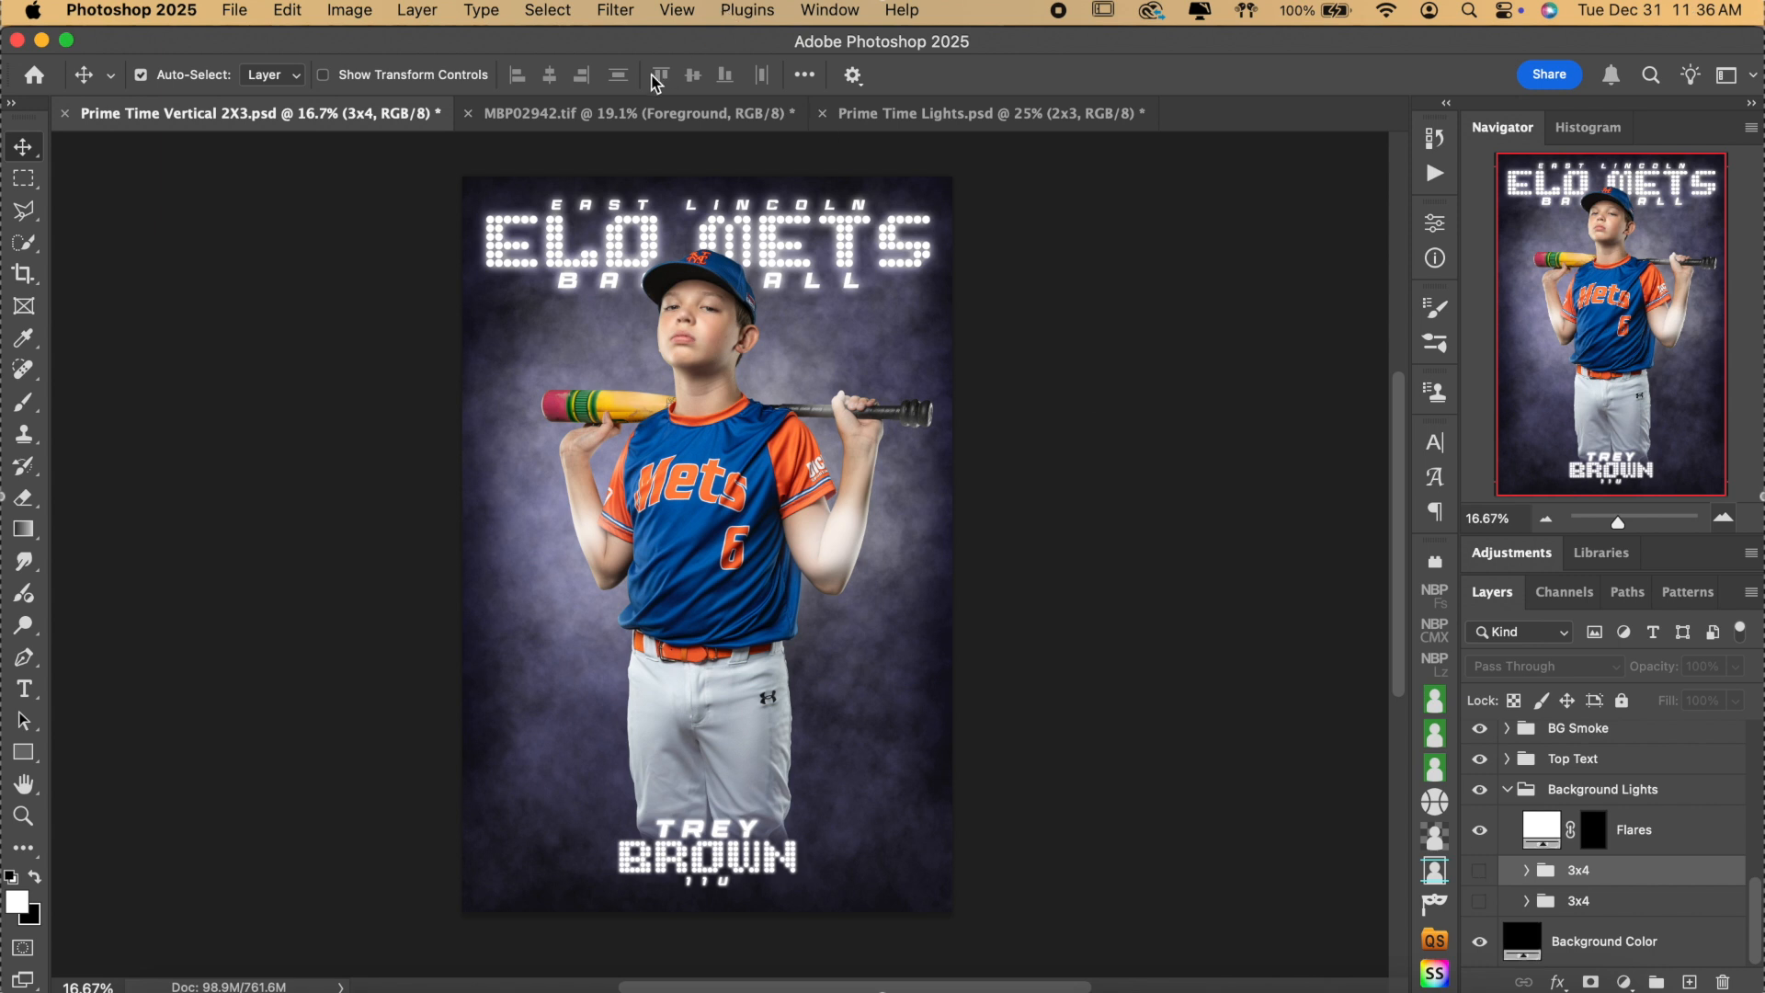
left_click(642, 112)
left_click(934, 114)
Close the MBP02942.tif cutout without saving changes.
left_click(710, 112)
left_click(468, 113)
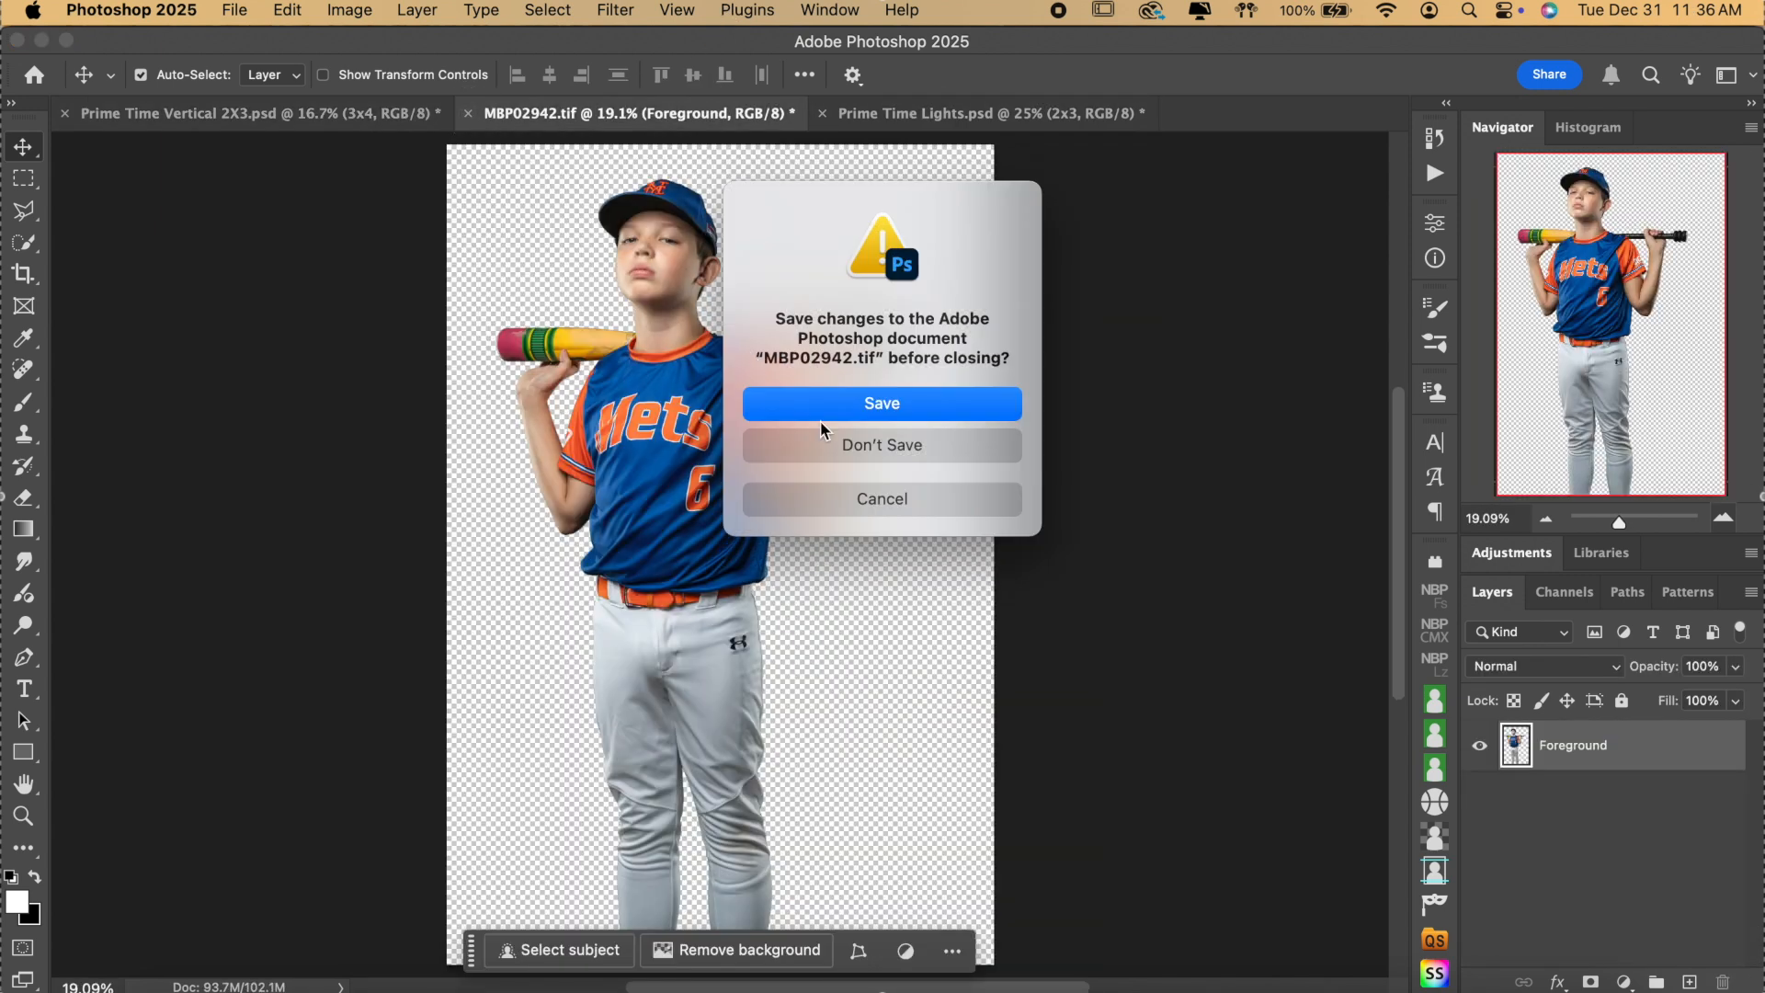
left_click(853, 446)
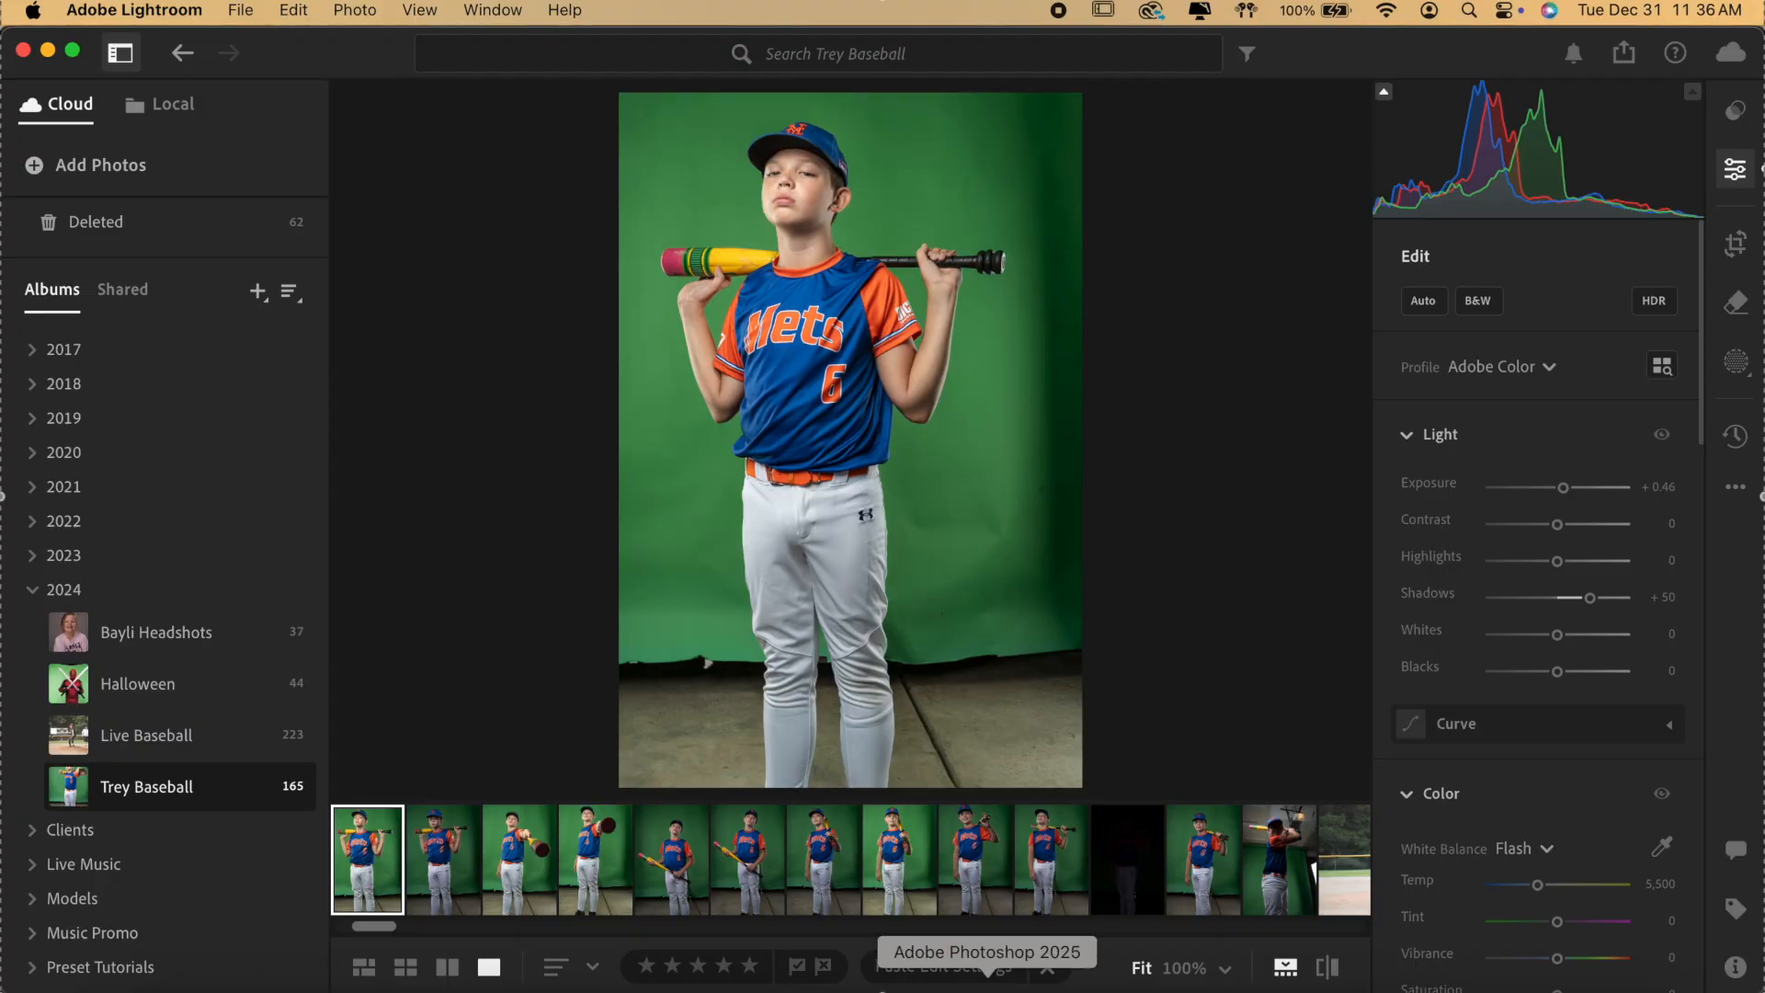
left_click(988, 990)
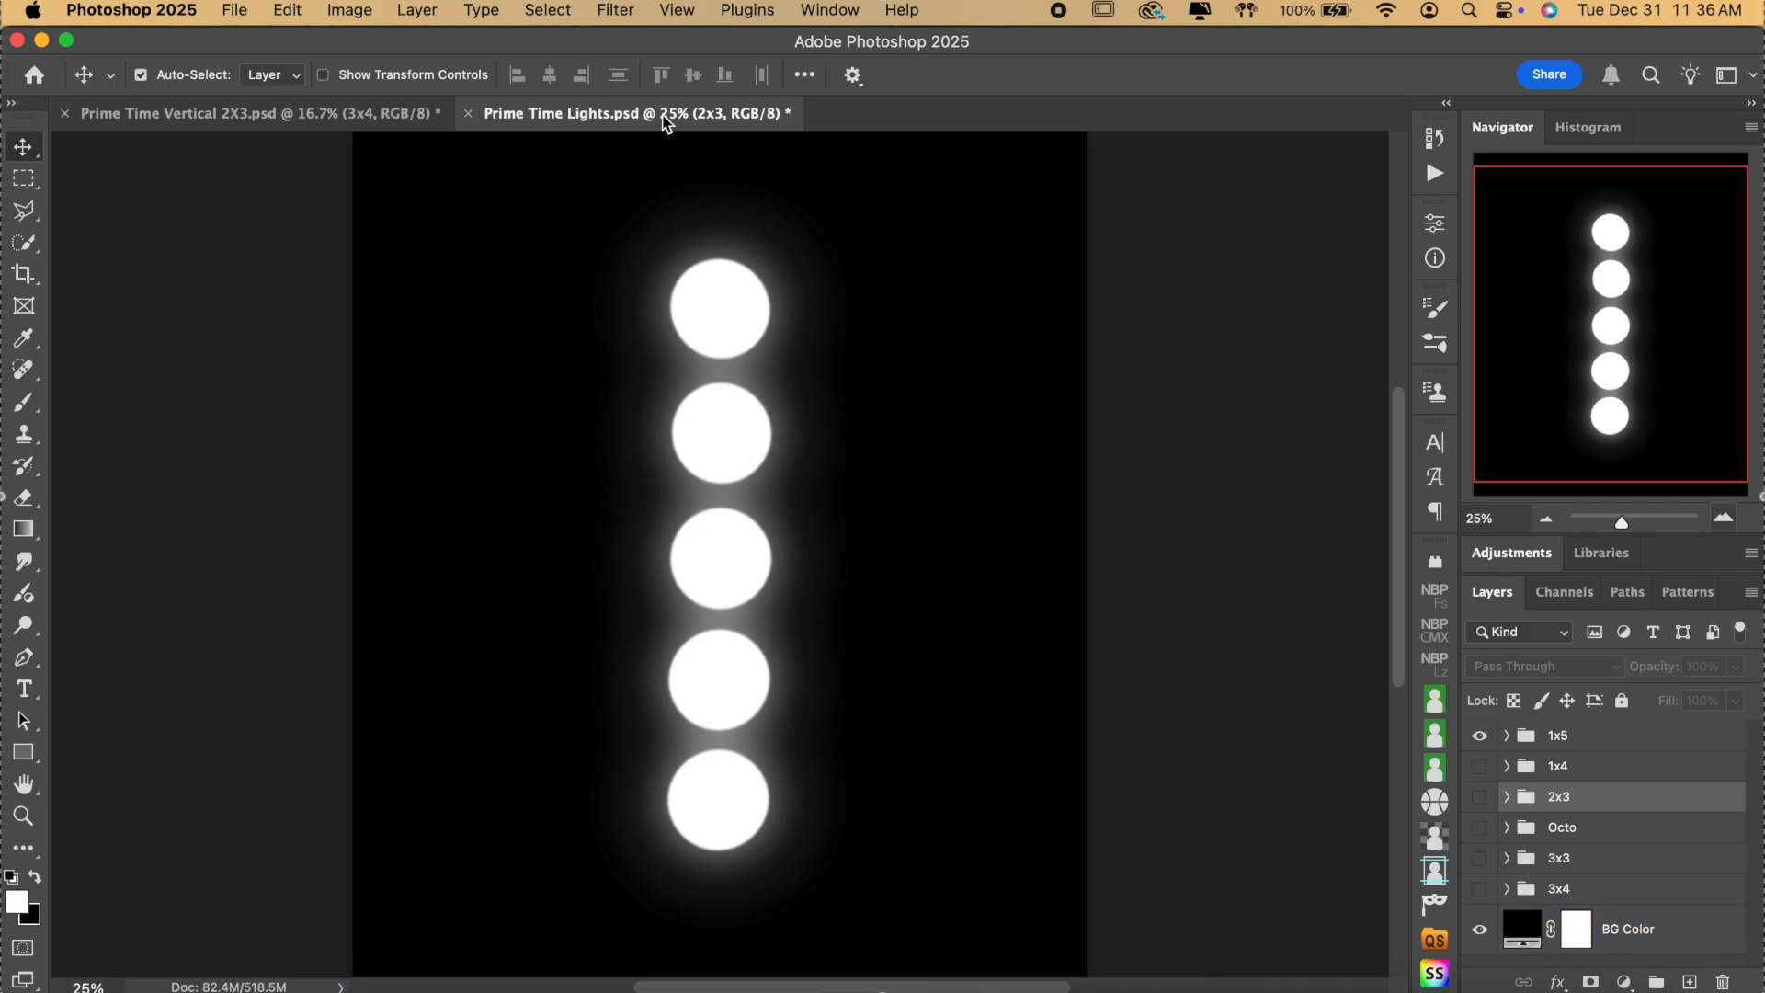
left_click(380, 119)
Copy the 1x5 light group from Prime Time Lights and return to the Prime Time Vertical poster.
left_click(634, 113)
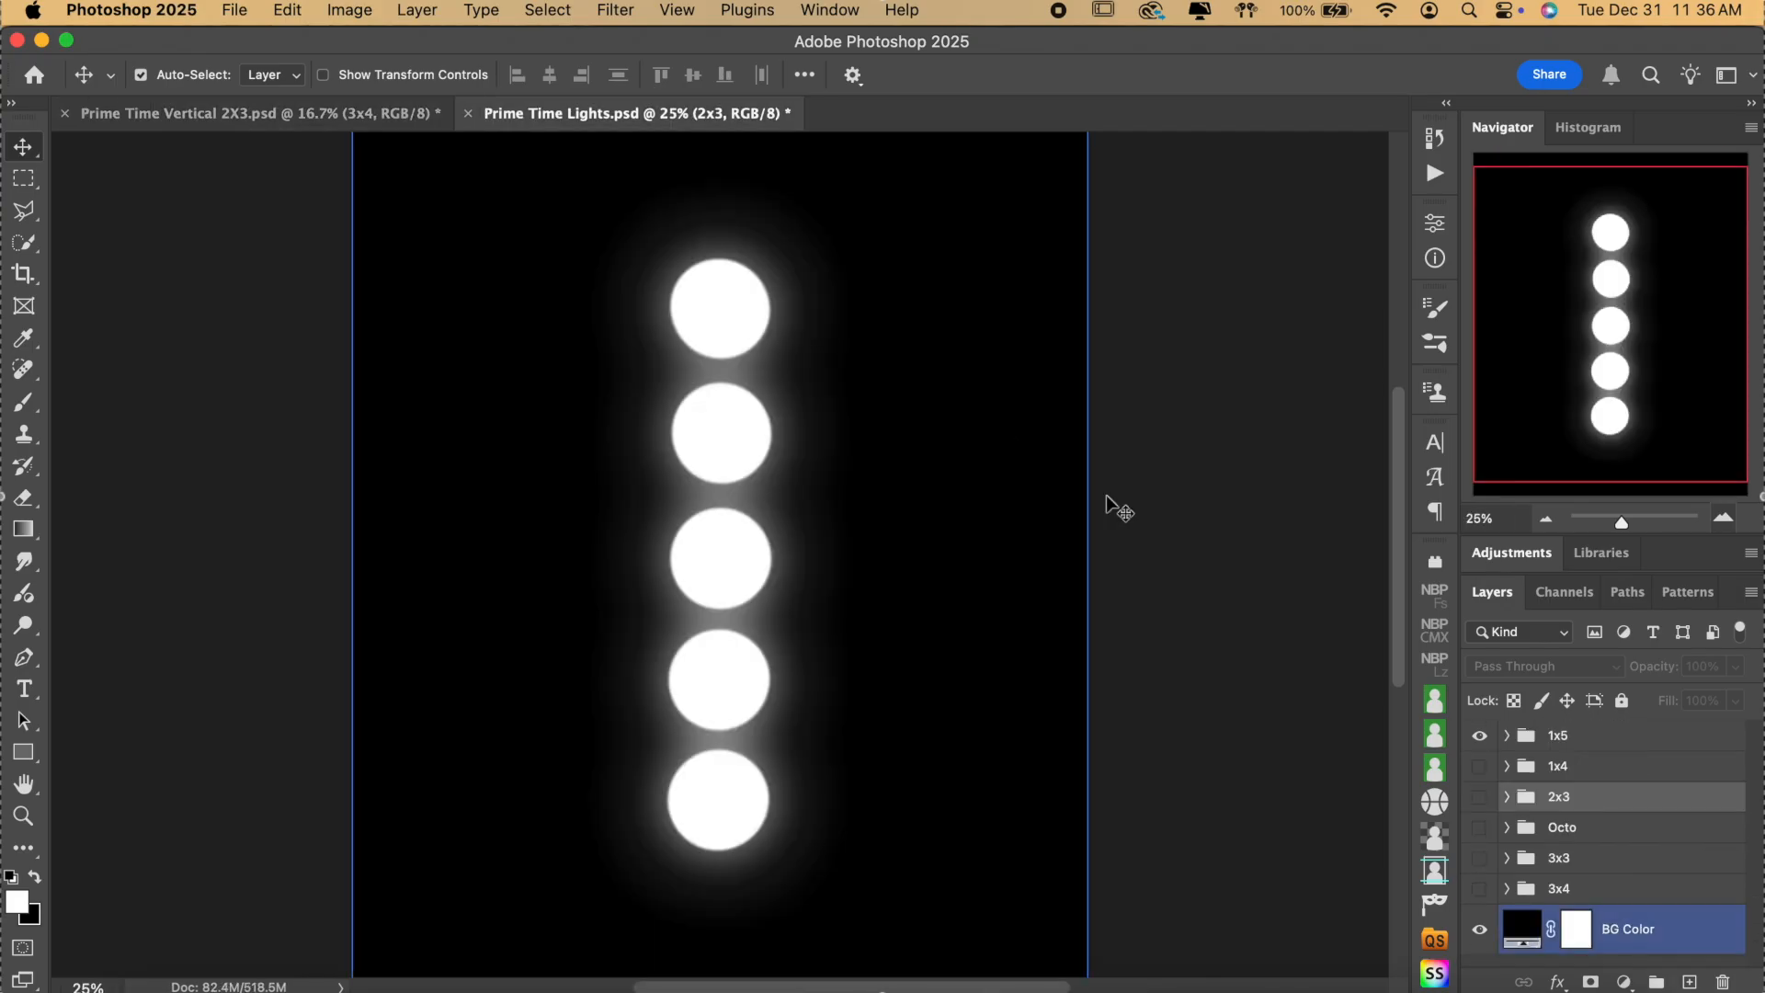
left_click(1581, 735)
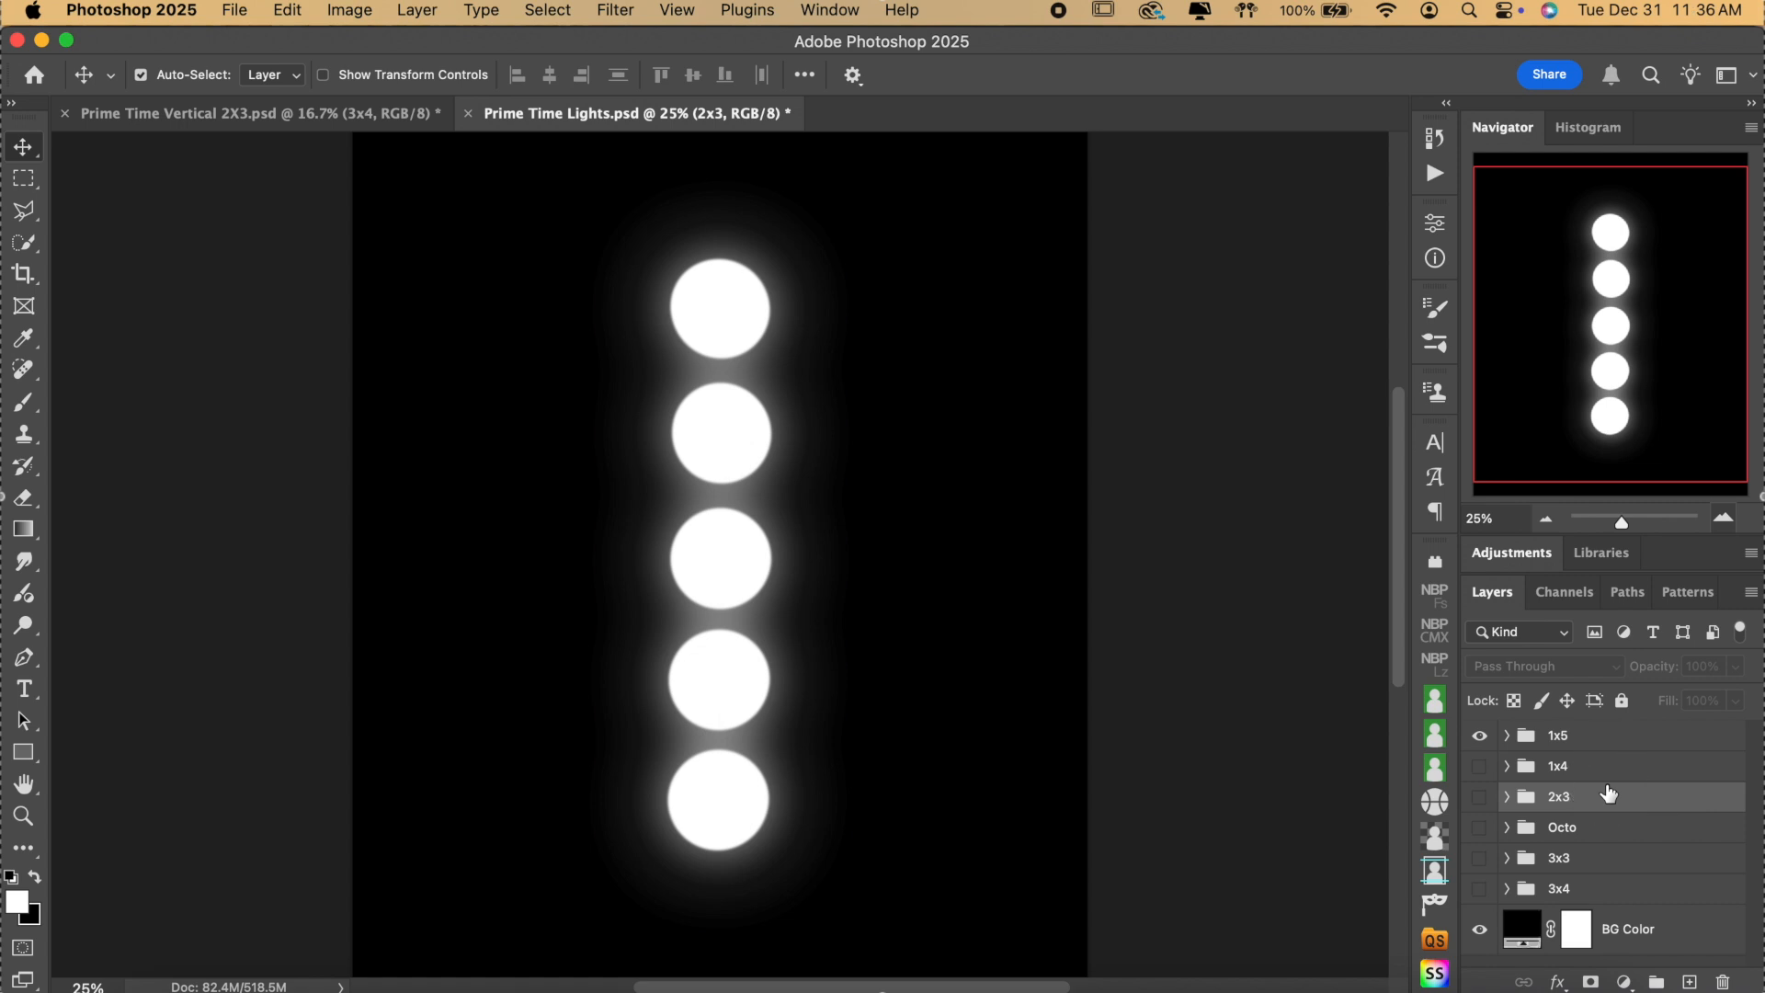
left_click(1594, 894)
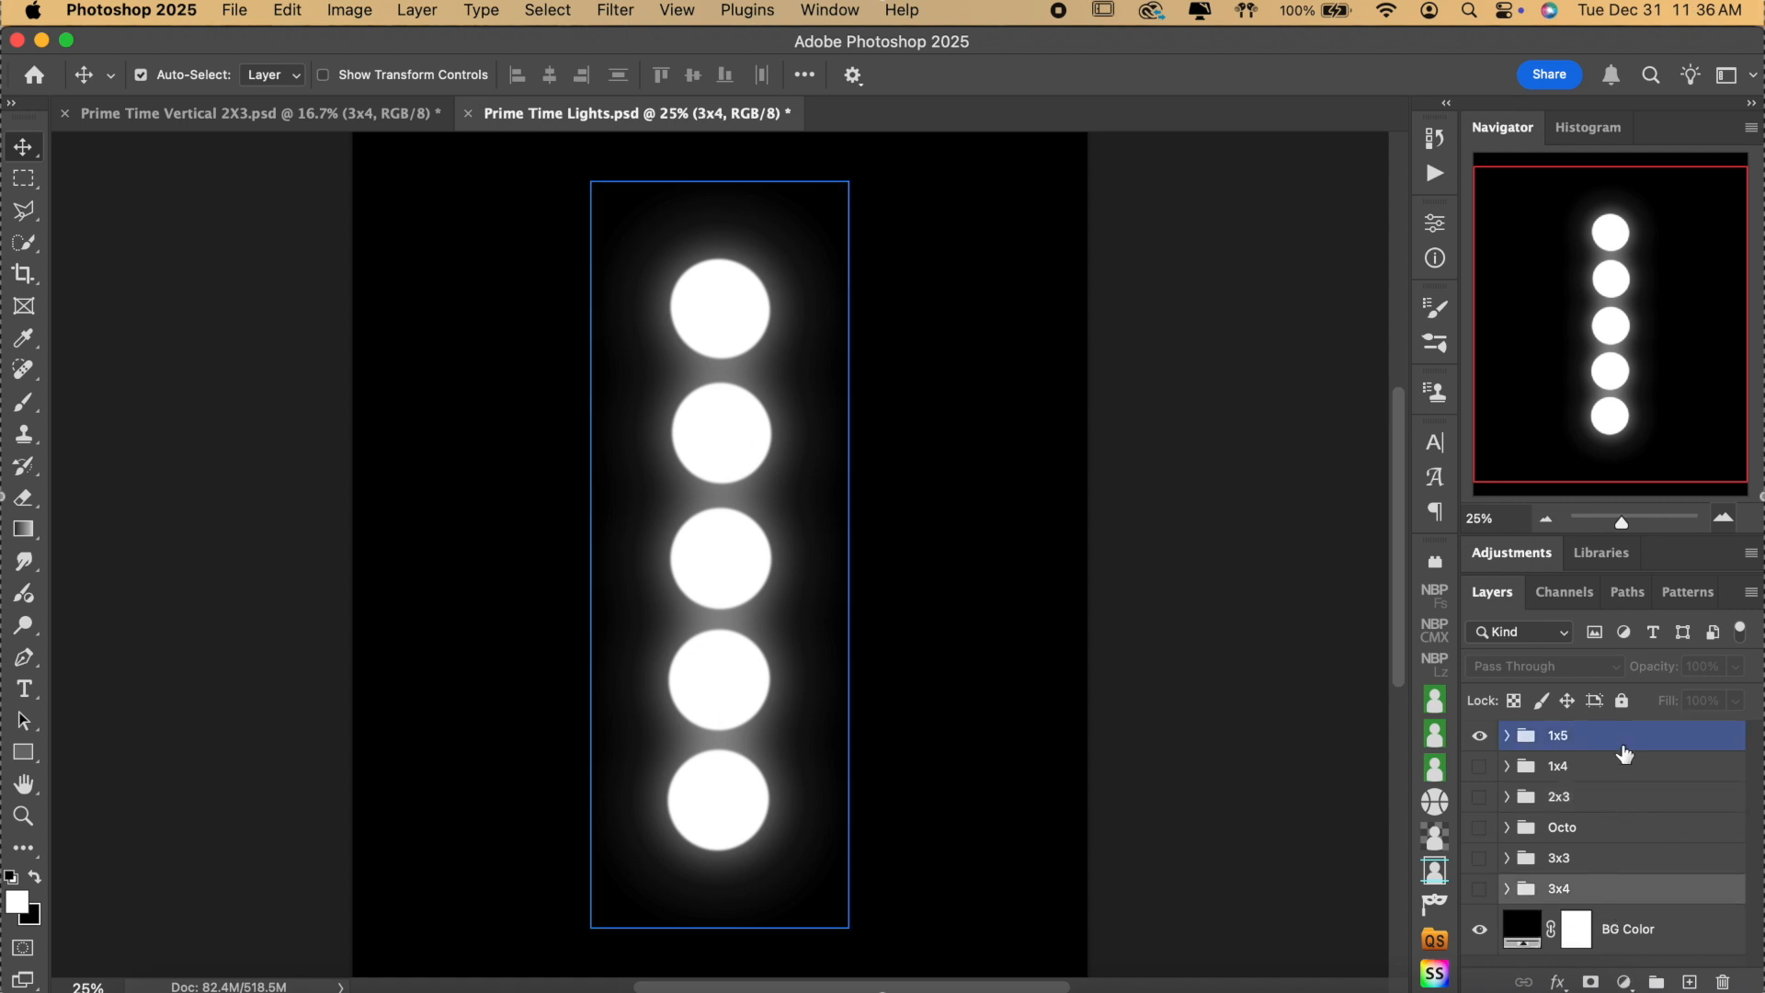
left_click(1481, 737)
left_click(1481, 737)
left_click(1636, 737)
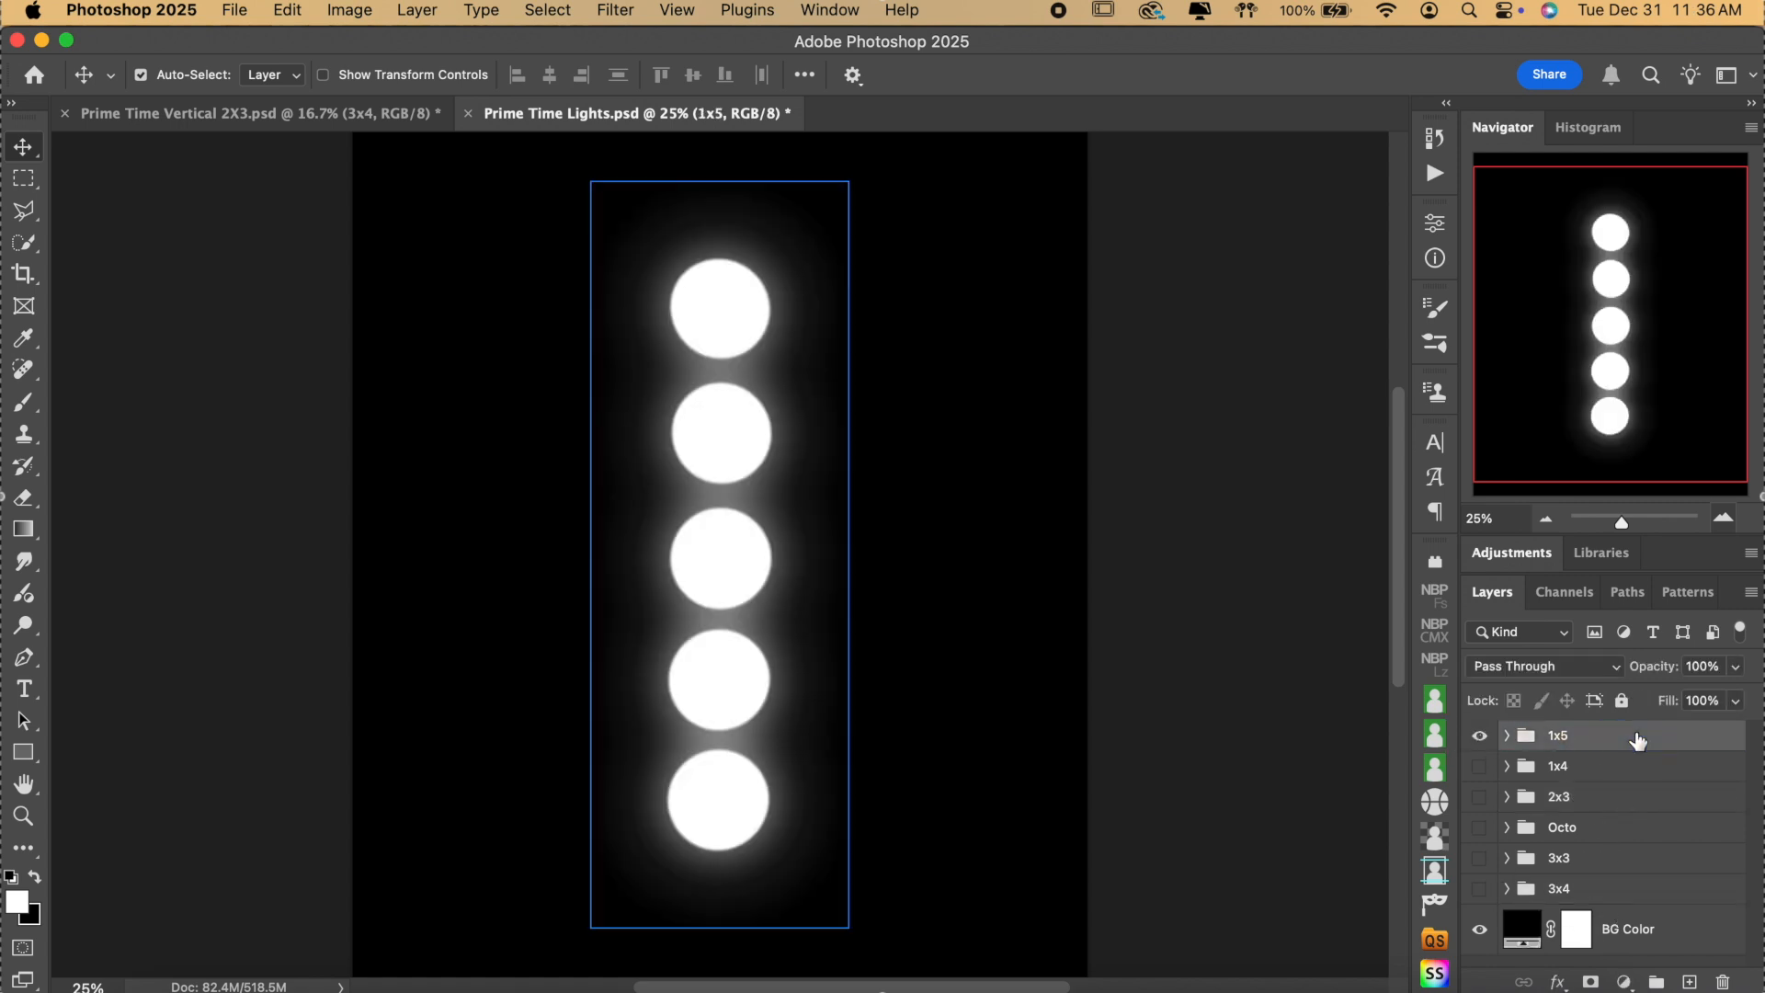
key("super+c")
left_click(398, 113)
left_click(1622, 912)
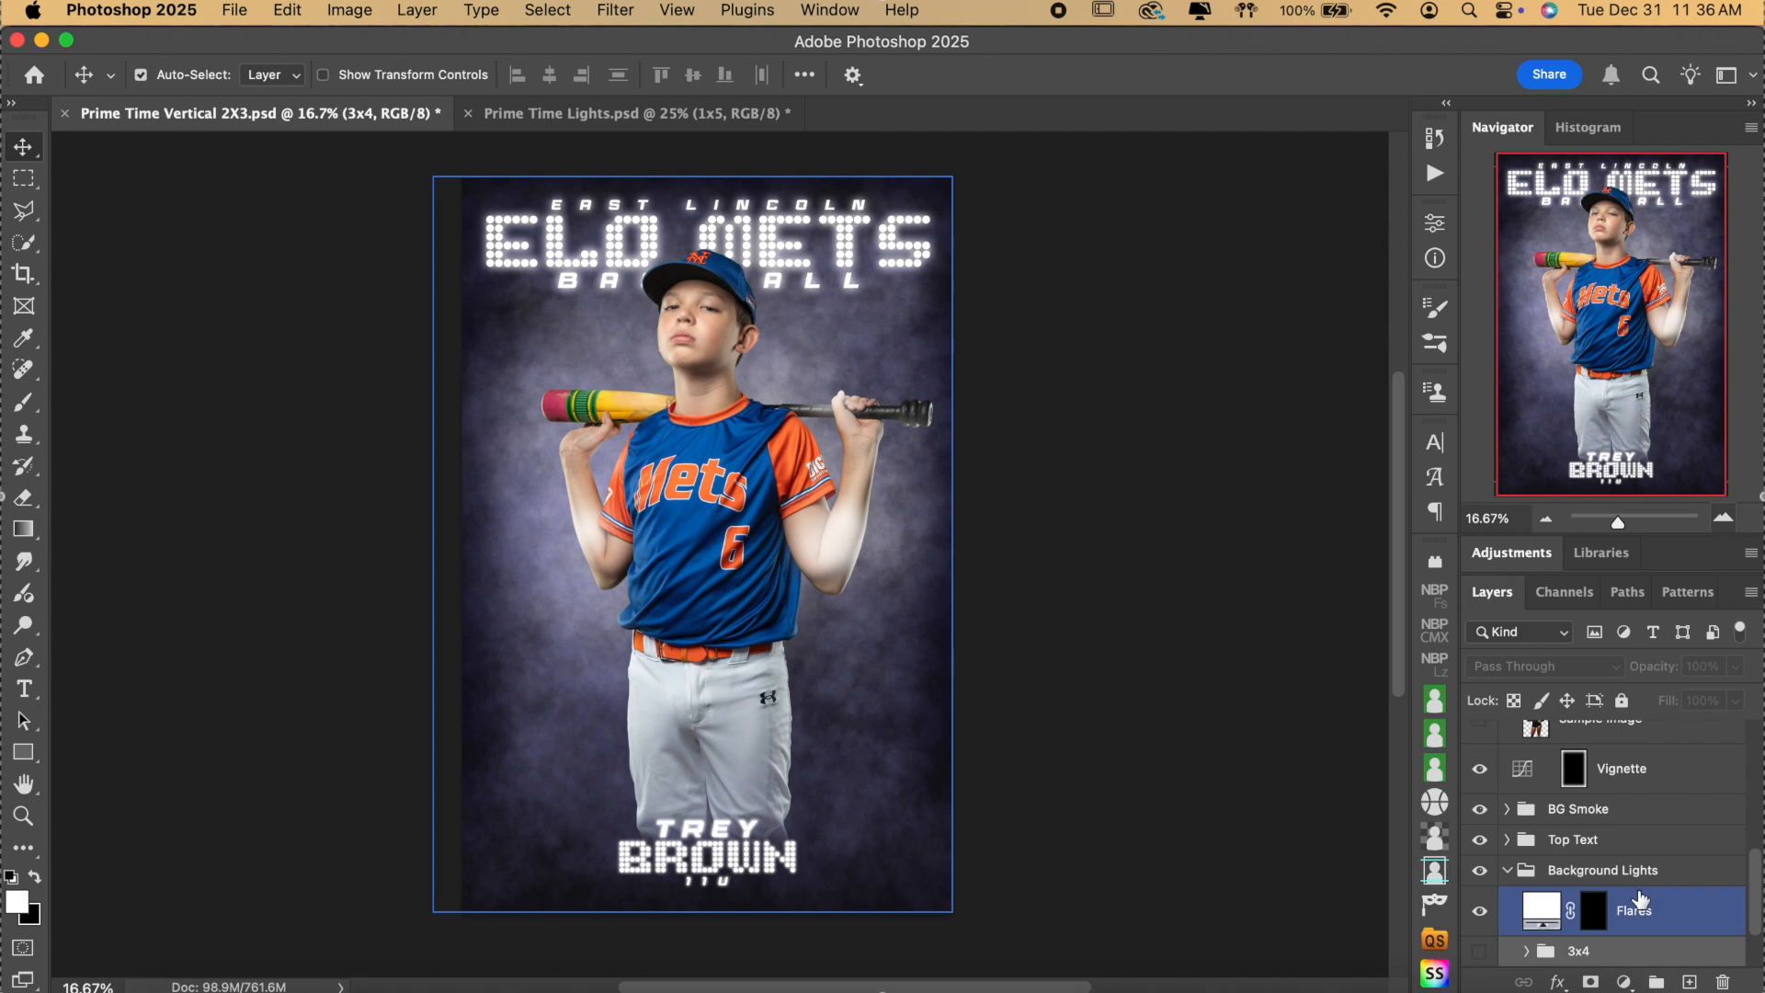
Paste the 1x5 light column into Background Lights and place it at 100% left of the player.
scroll(1622, 912, "down", 3)
left_click(1615, 796)
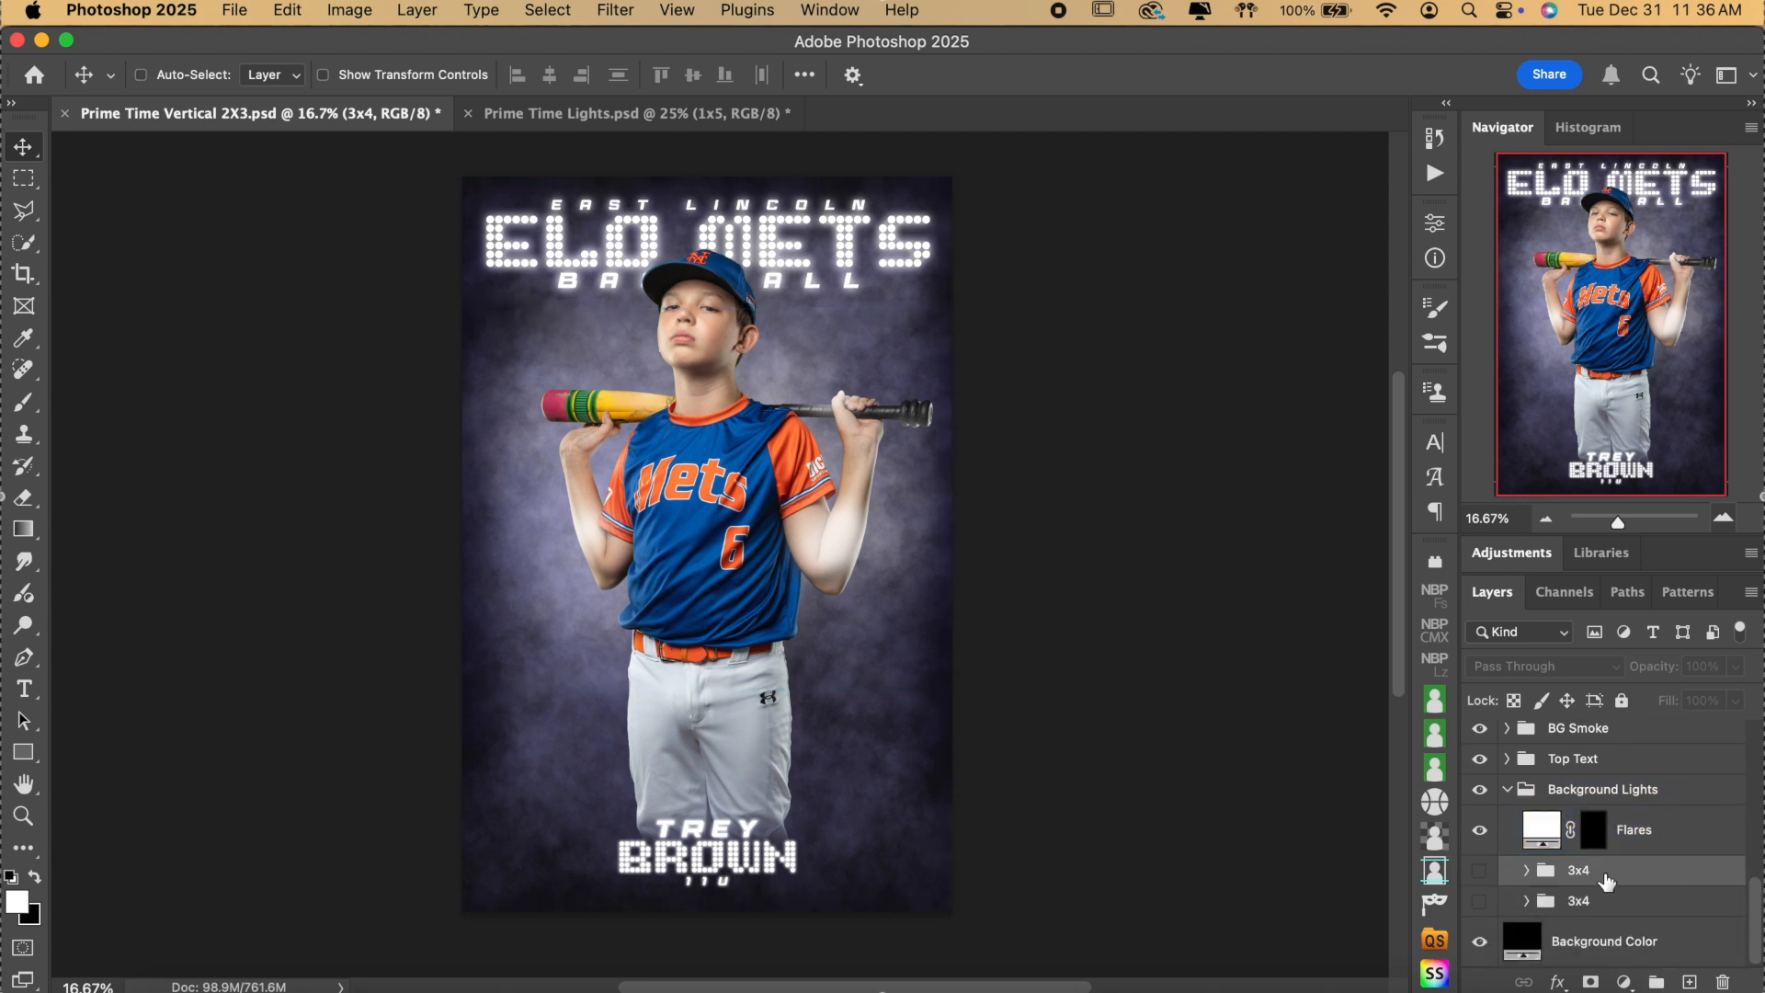
key("super+v")
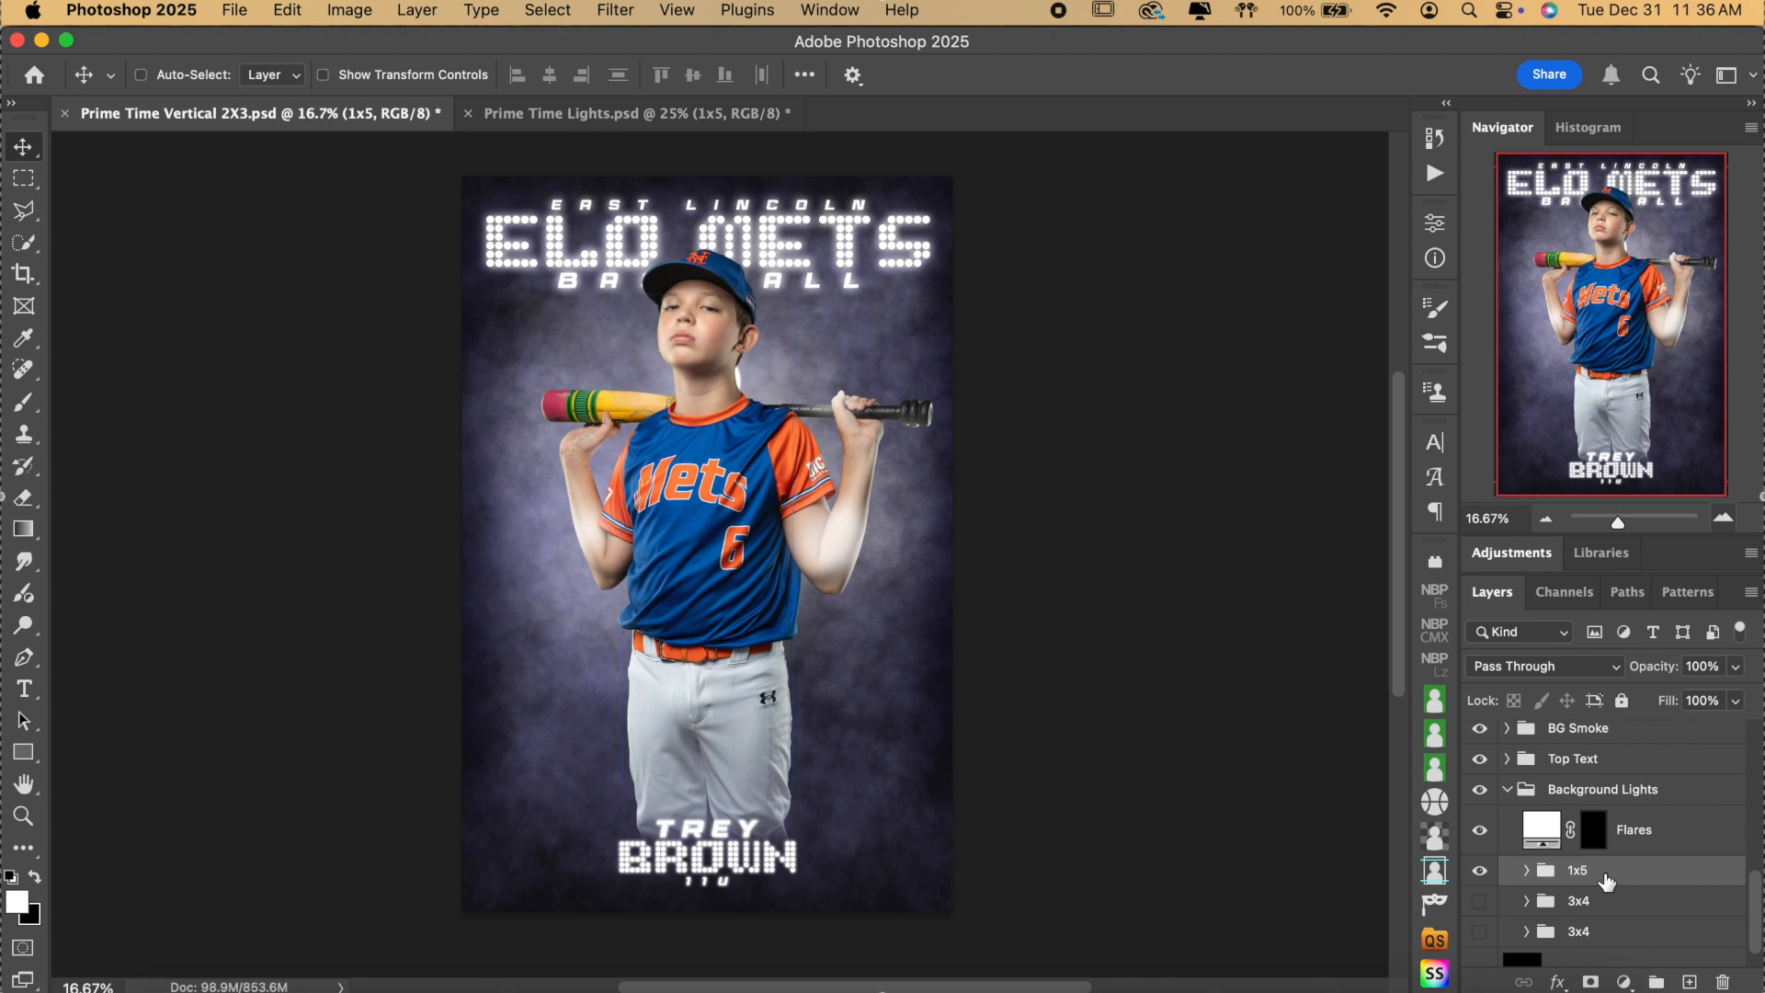
key("super+t")
left_click_drag(776, 607, 602, 536)
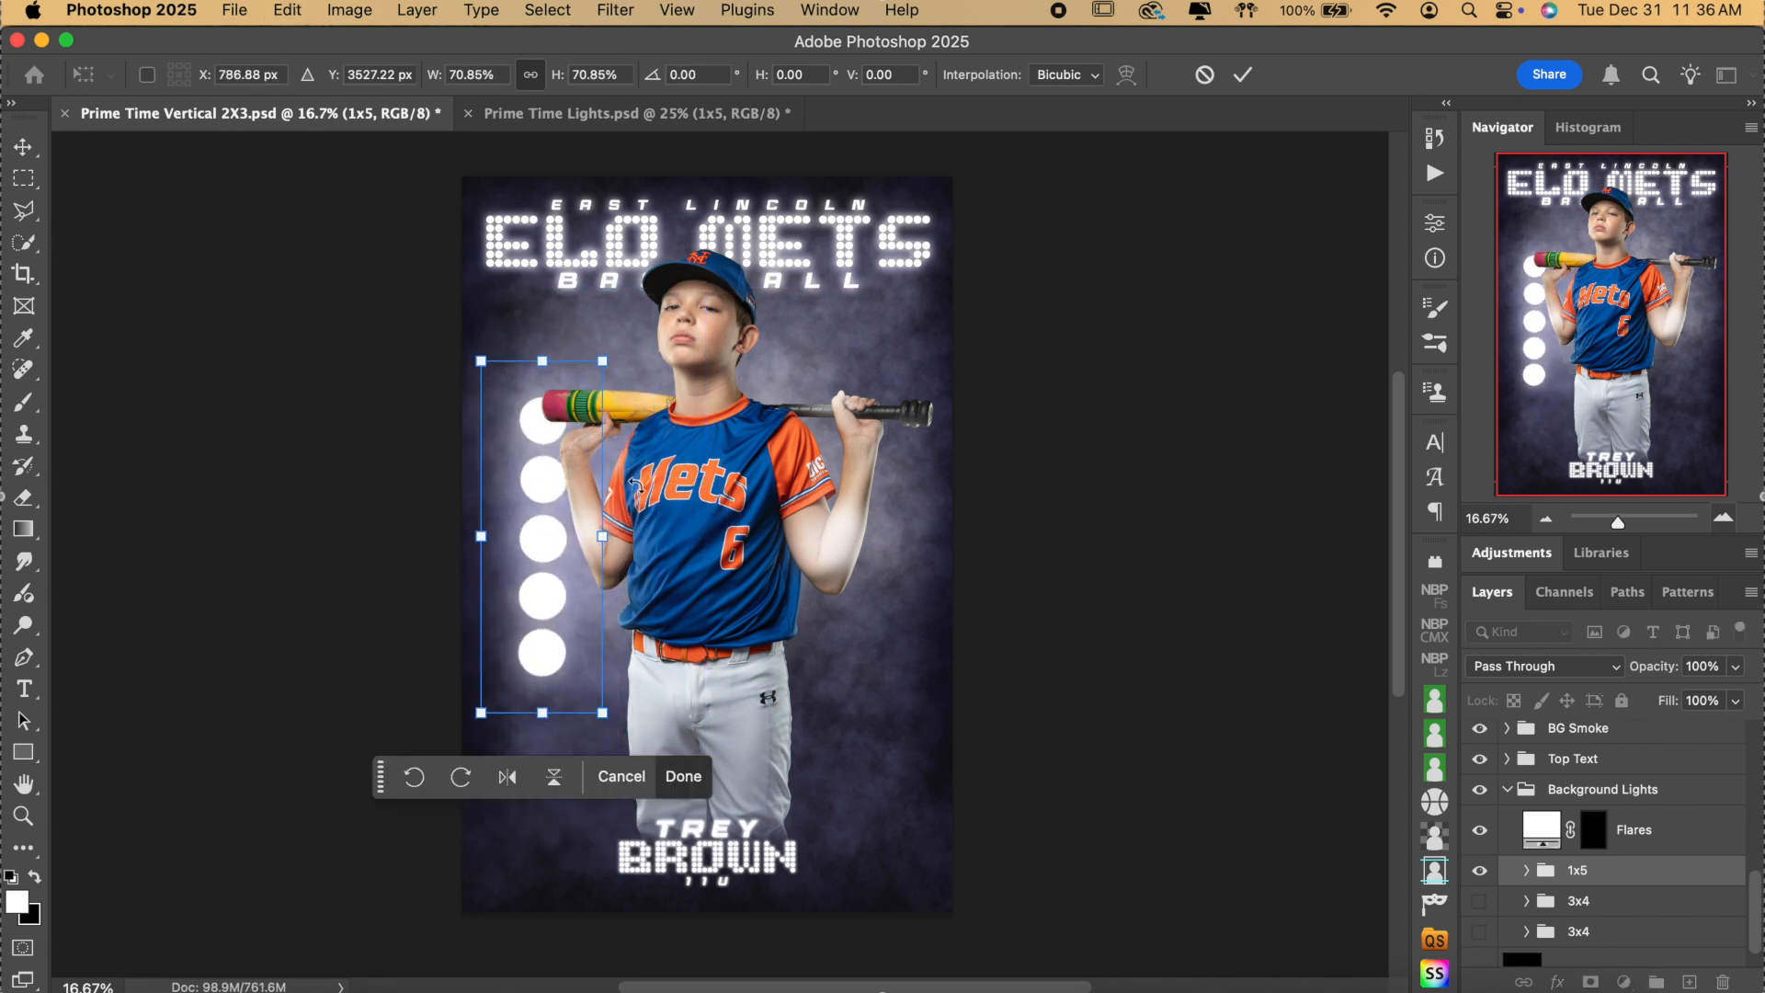
key("super+z")
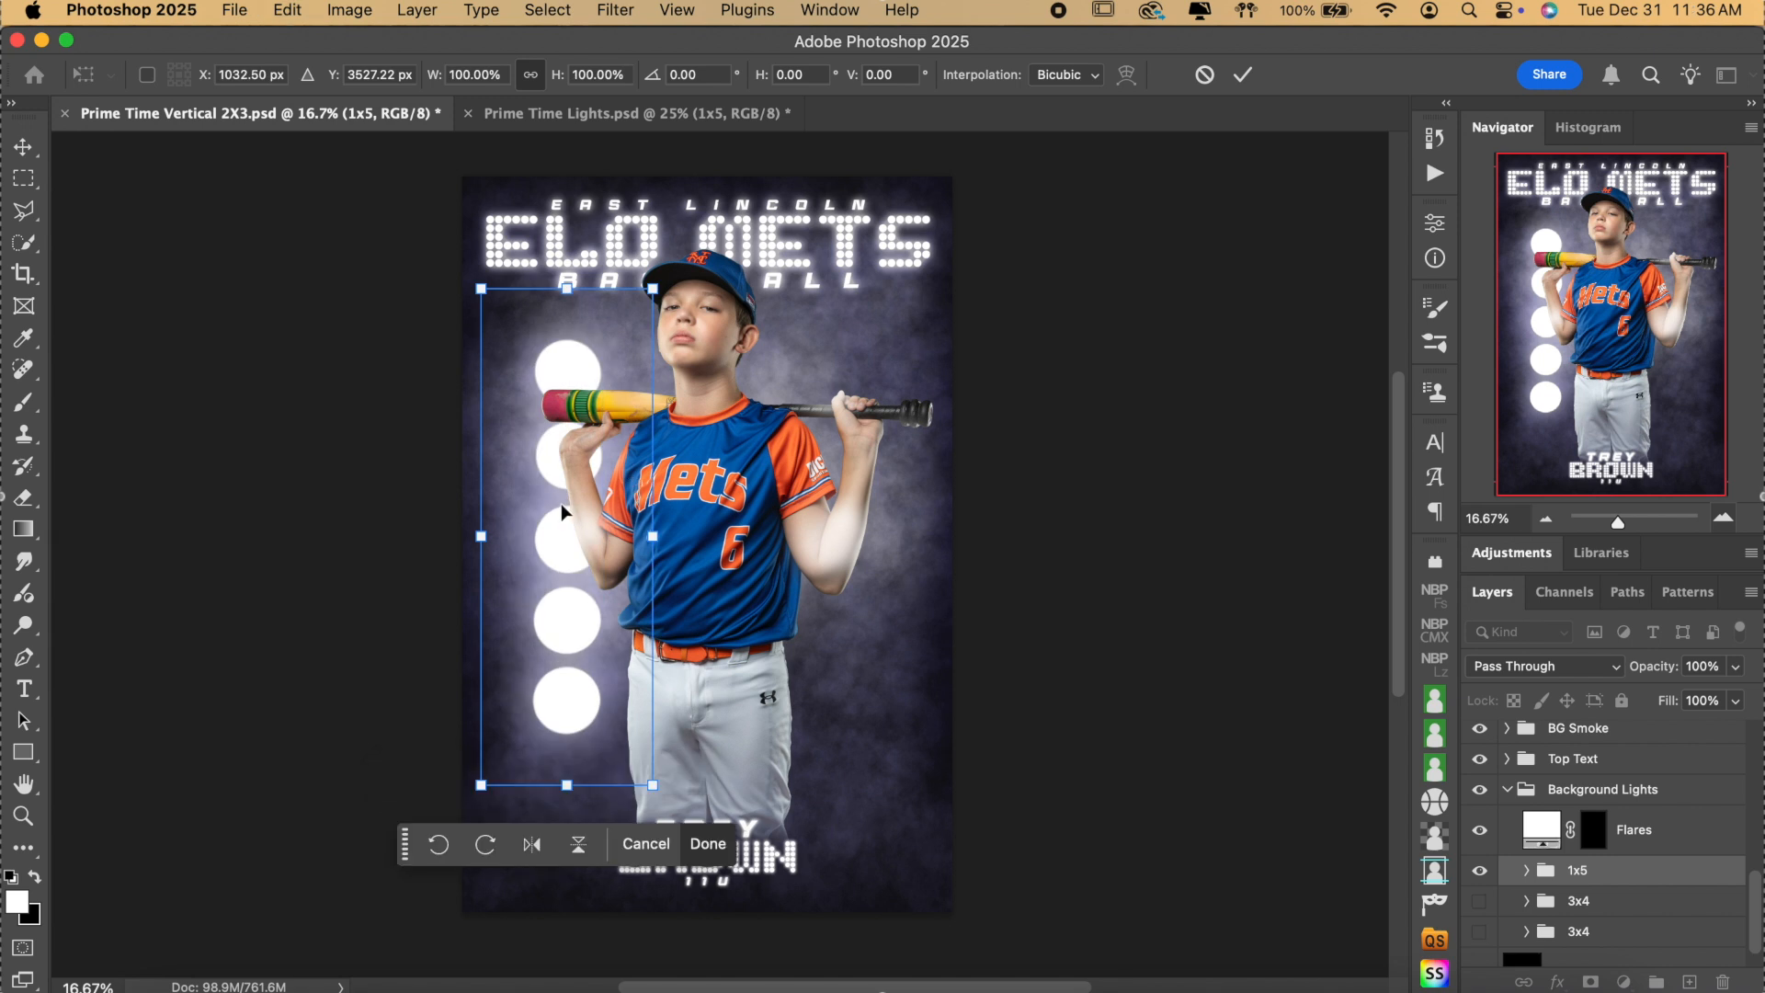
left_click_drag(558, 516, 541, 498)
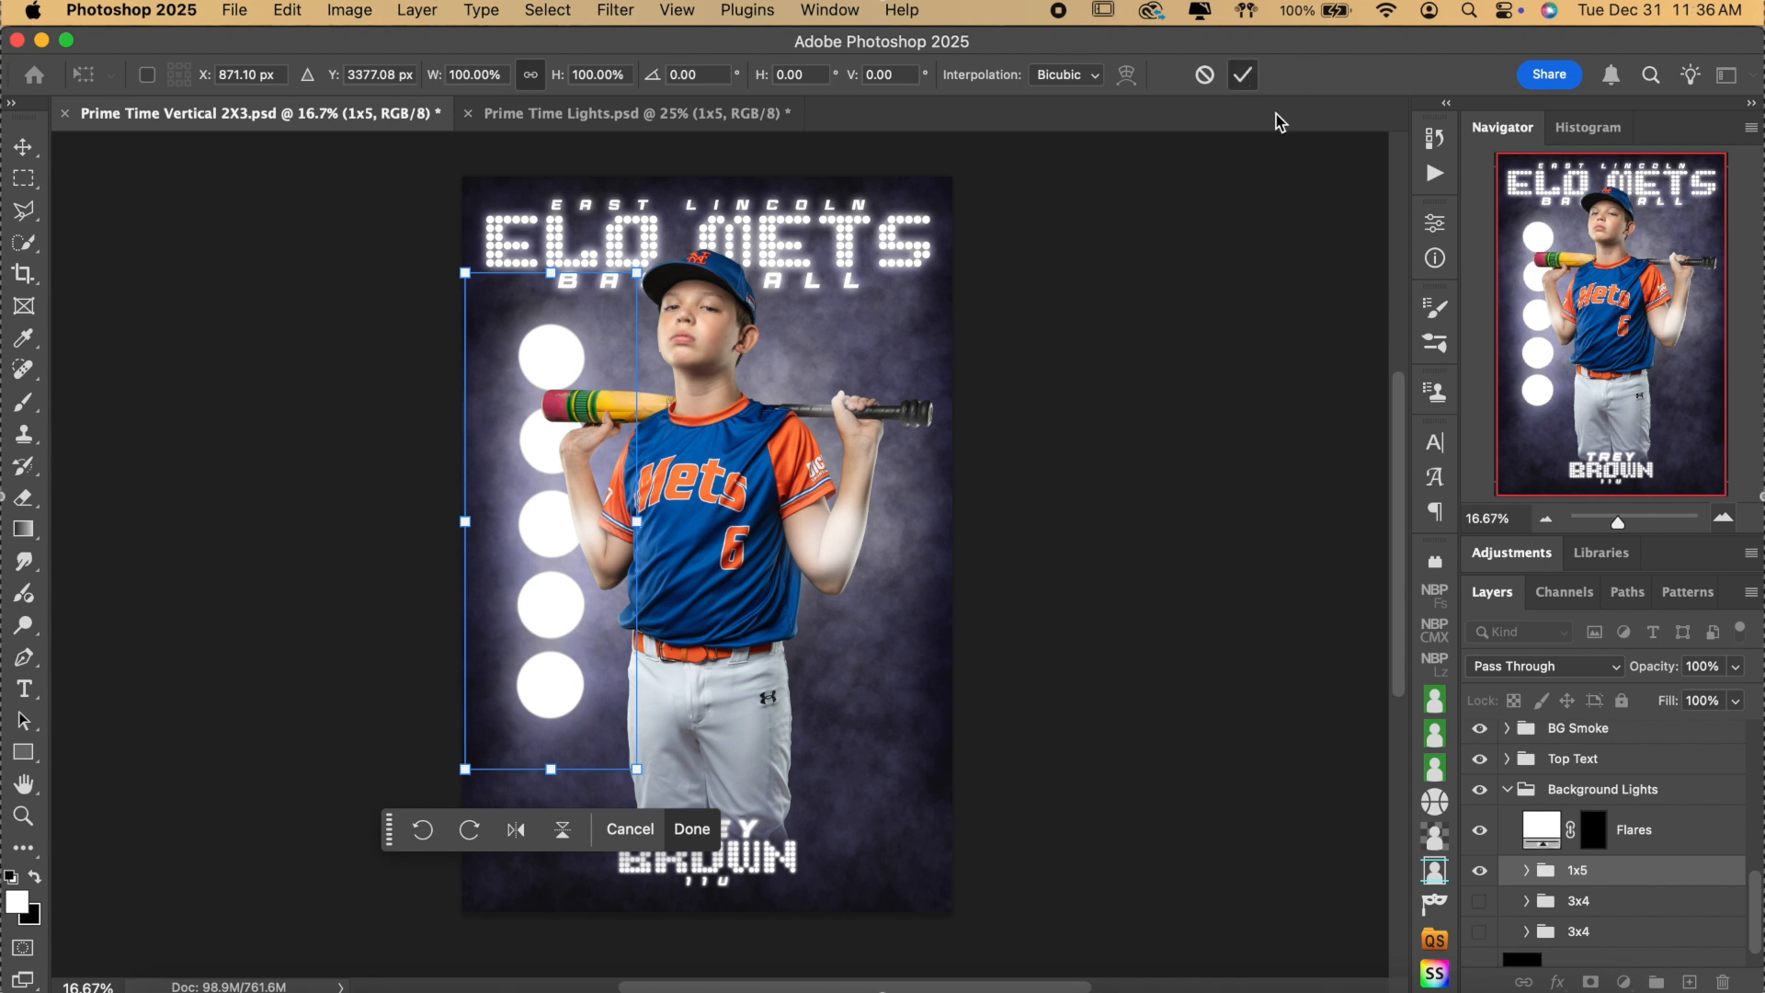
left_click(1242, 74)
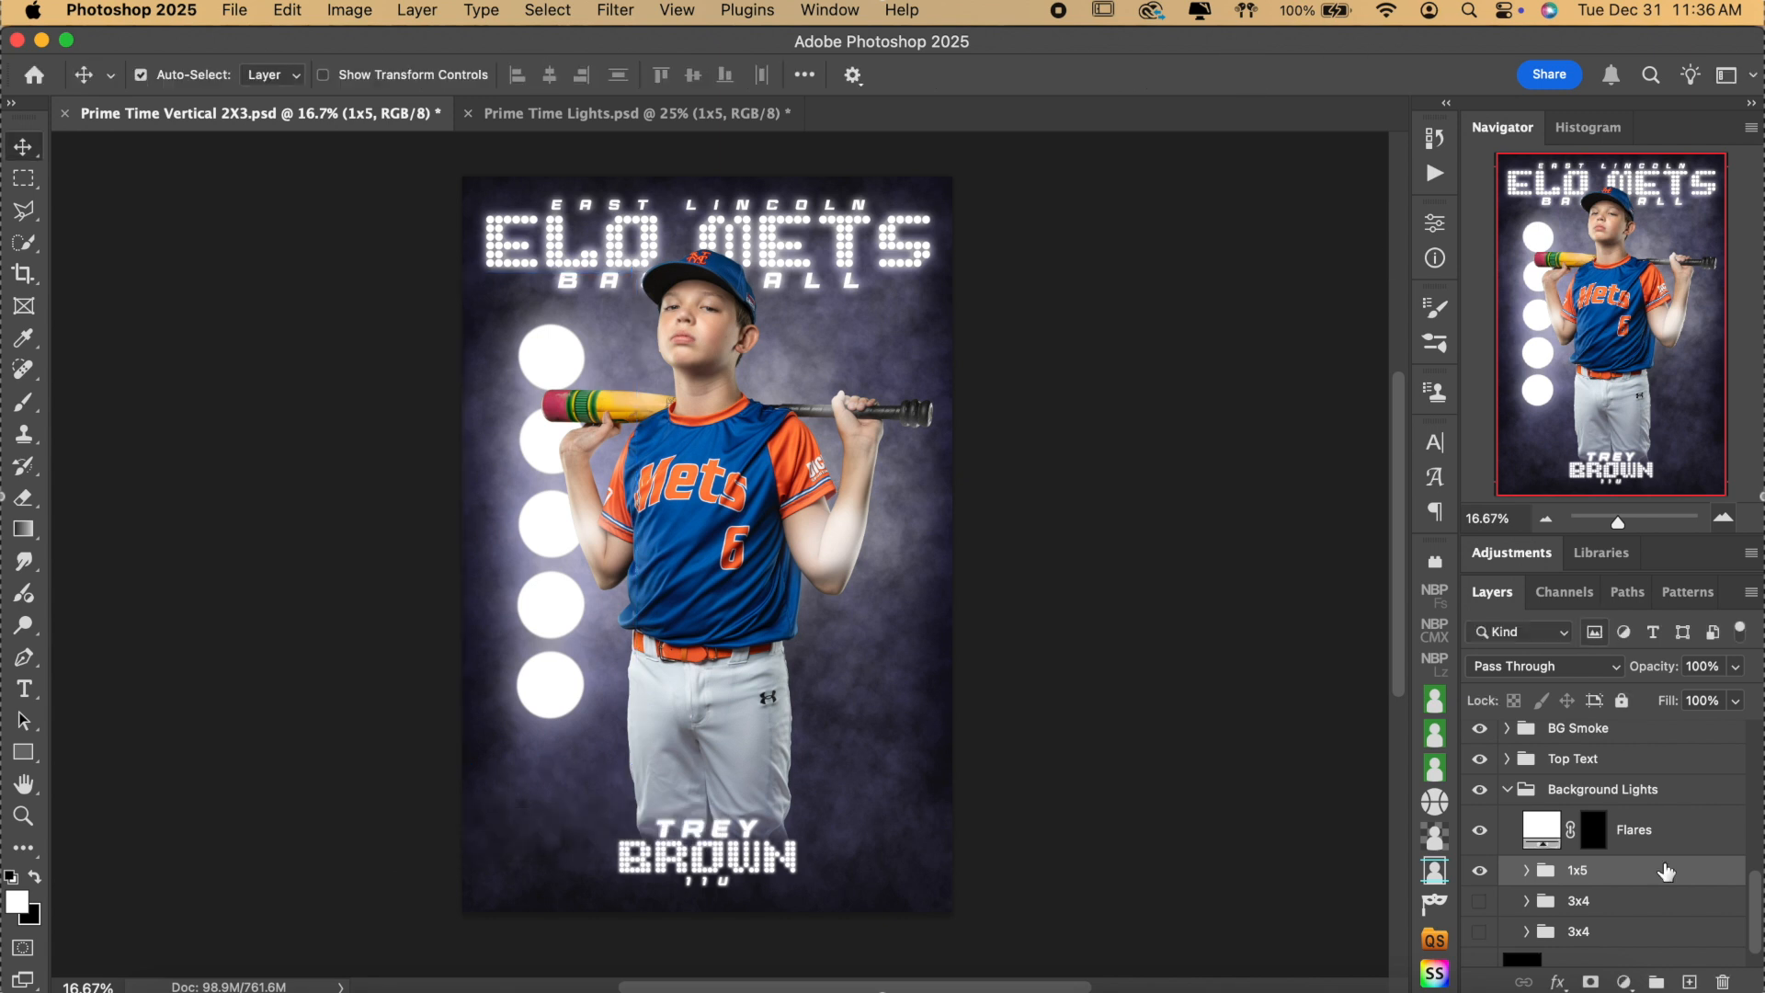
Fill the Light Flares on Subject mask with black to remove the glow on the player's arm.
left_click(834, 536)
left_click(1600, 752)
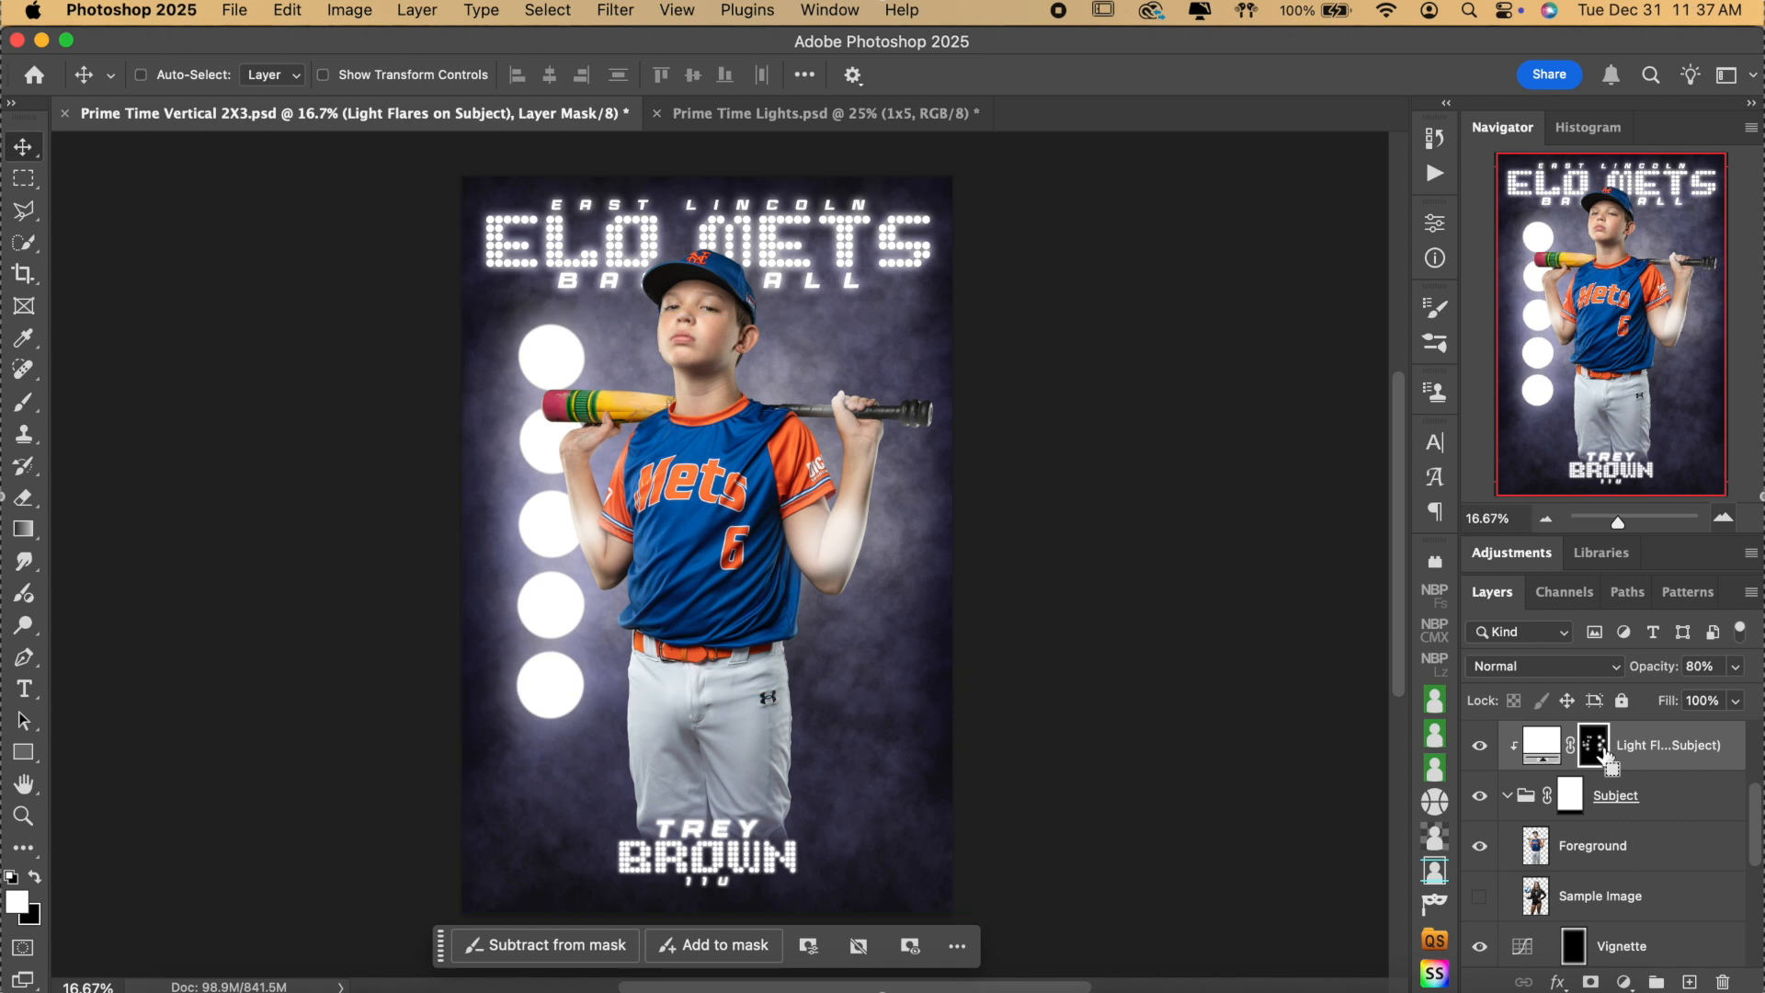
key("super+BackSpace")
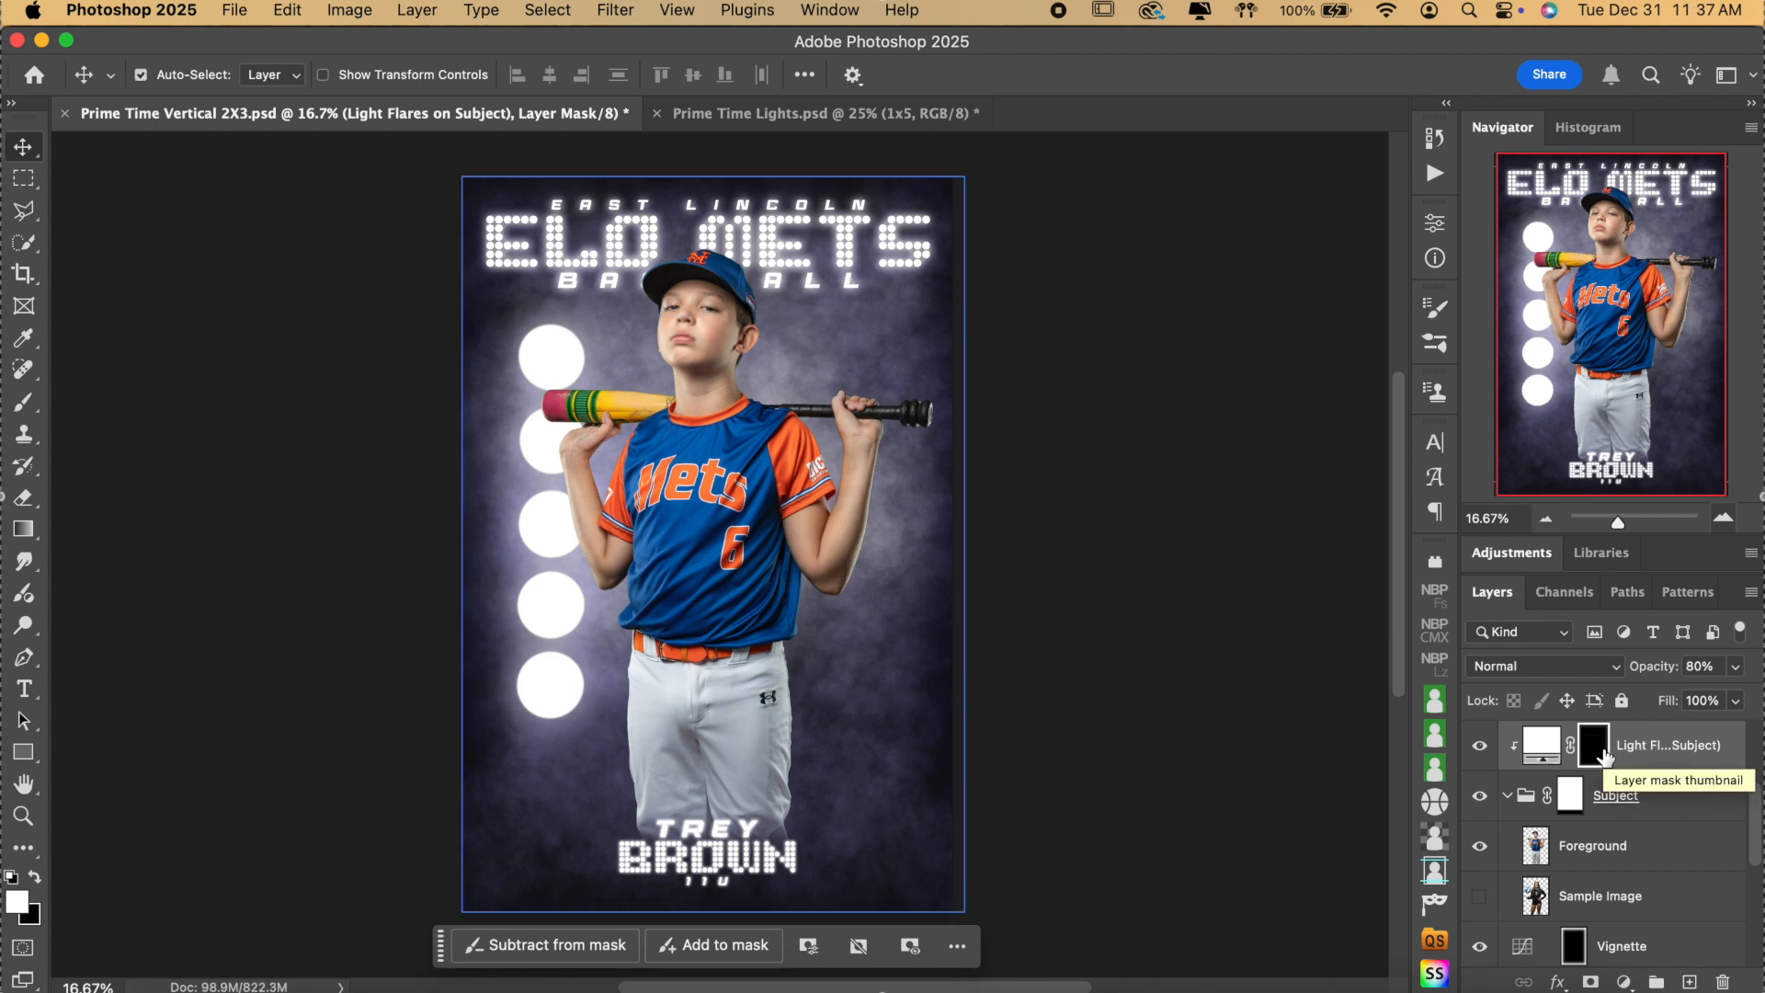
left_click(1608, 795)
scroll(1617, 809, "down", 3)
scroll(1622, 791, "up", 3)
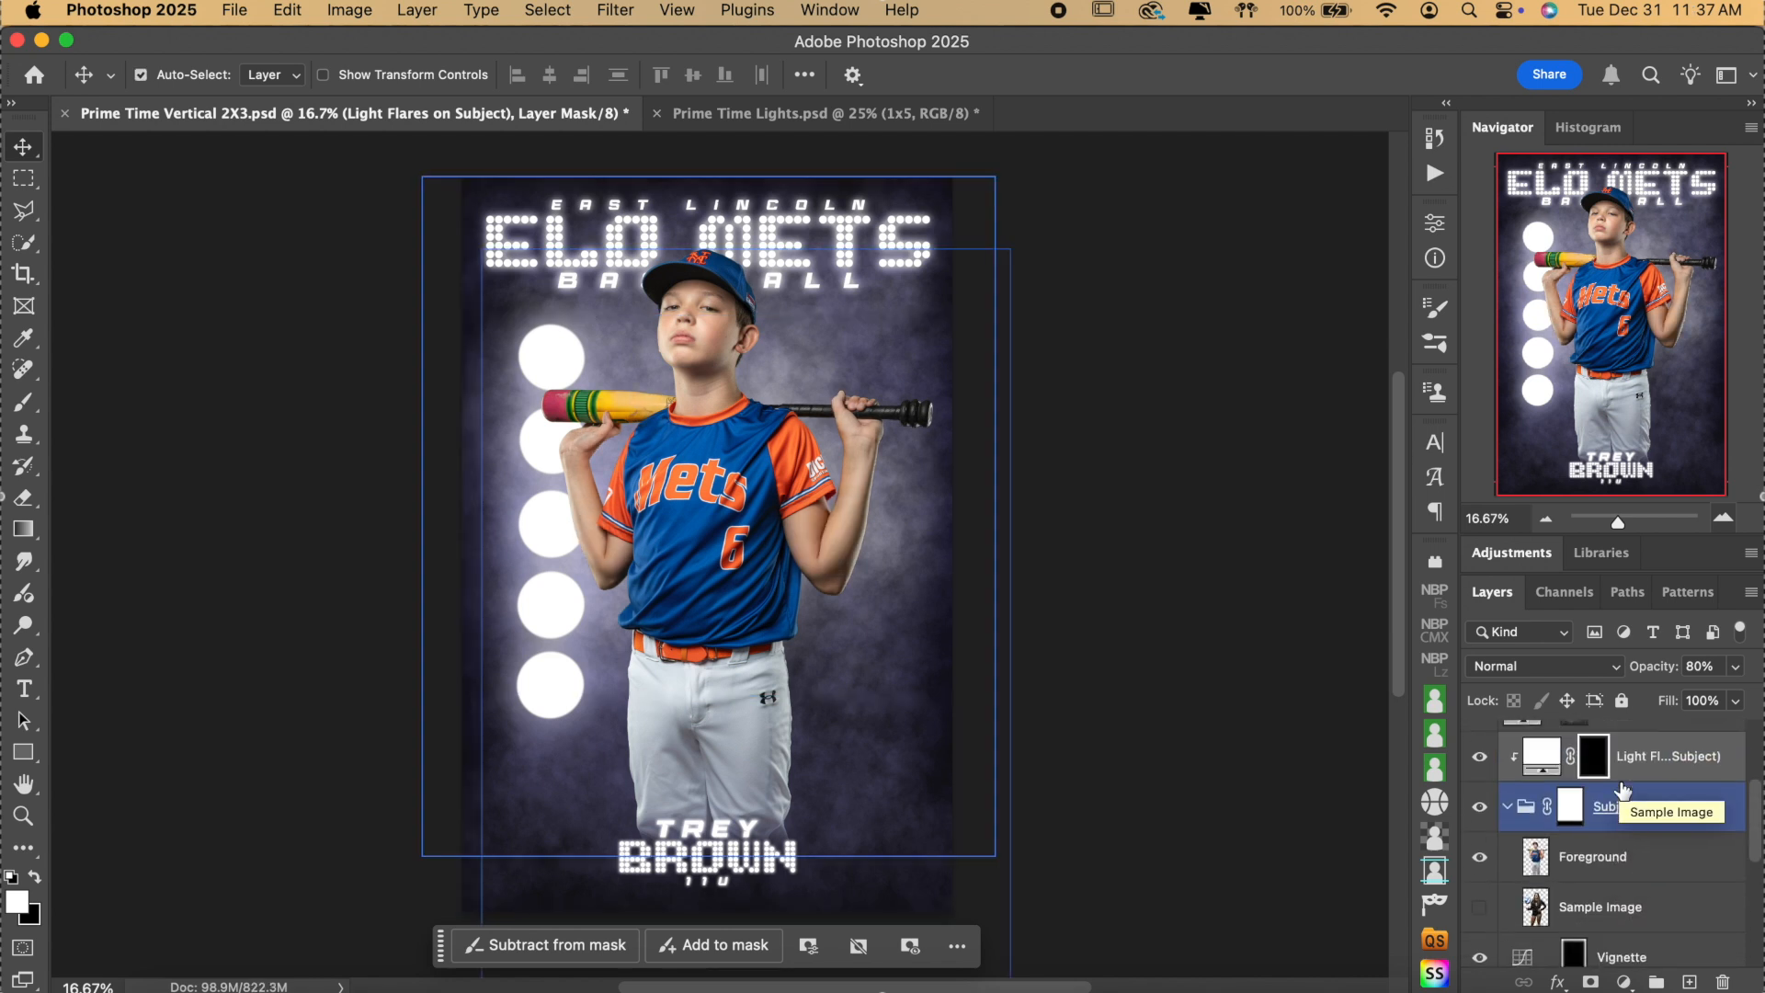
left_click(1560, 775)
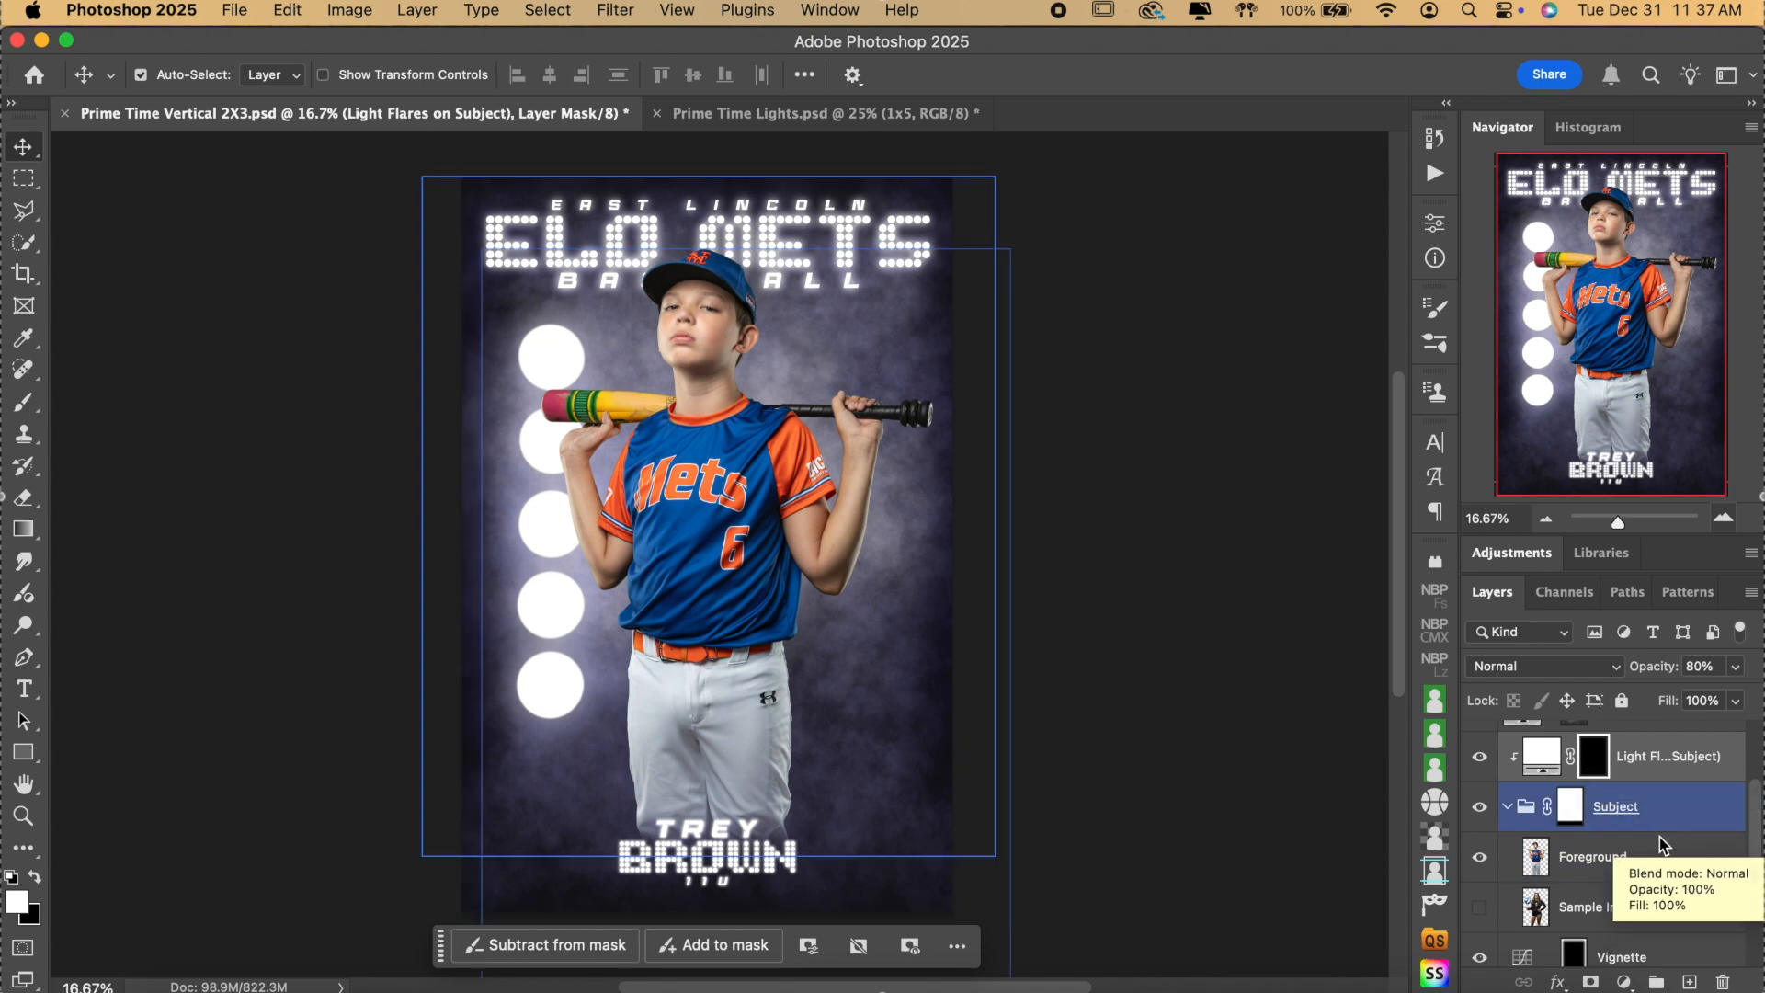
scroll(1658, 836, "down", 5)
scroll(1660, 843, "down", 3)
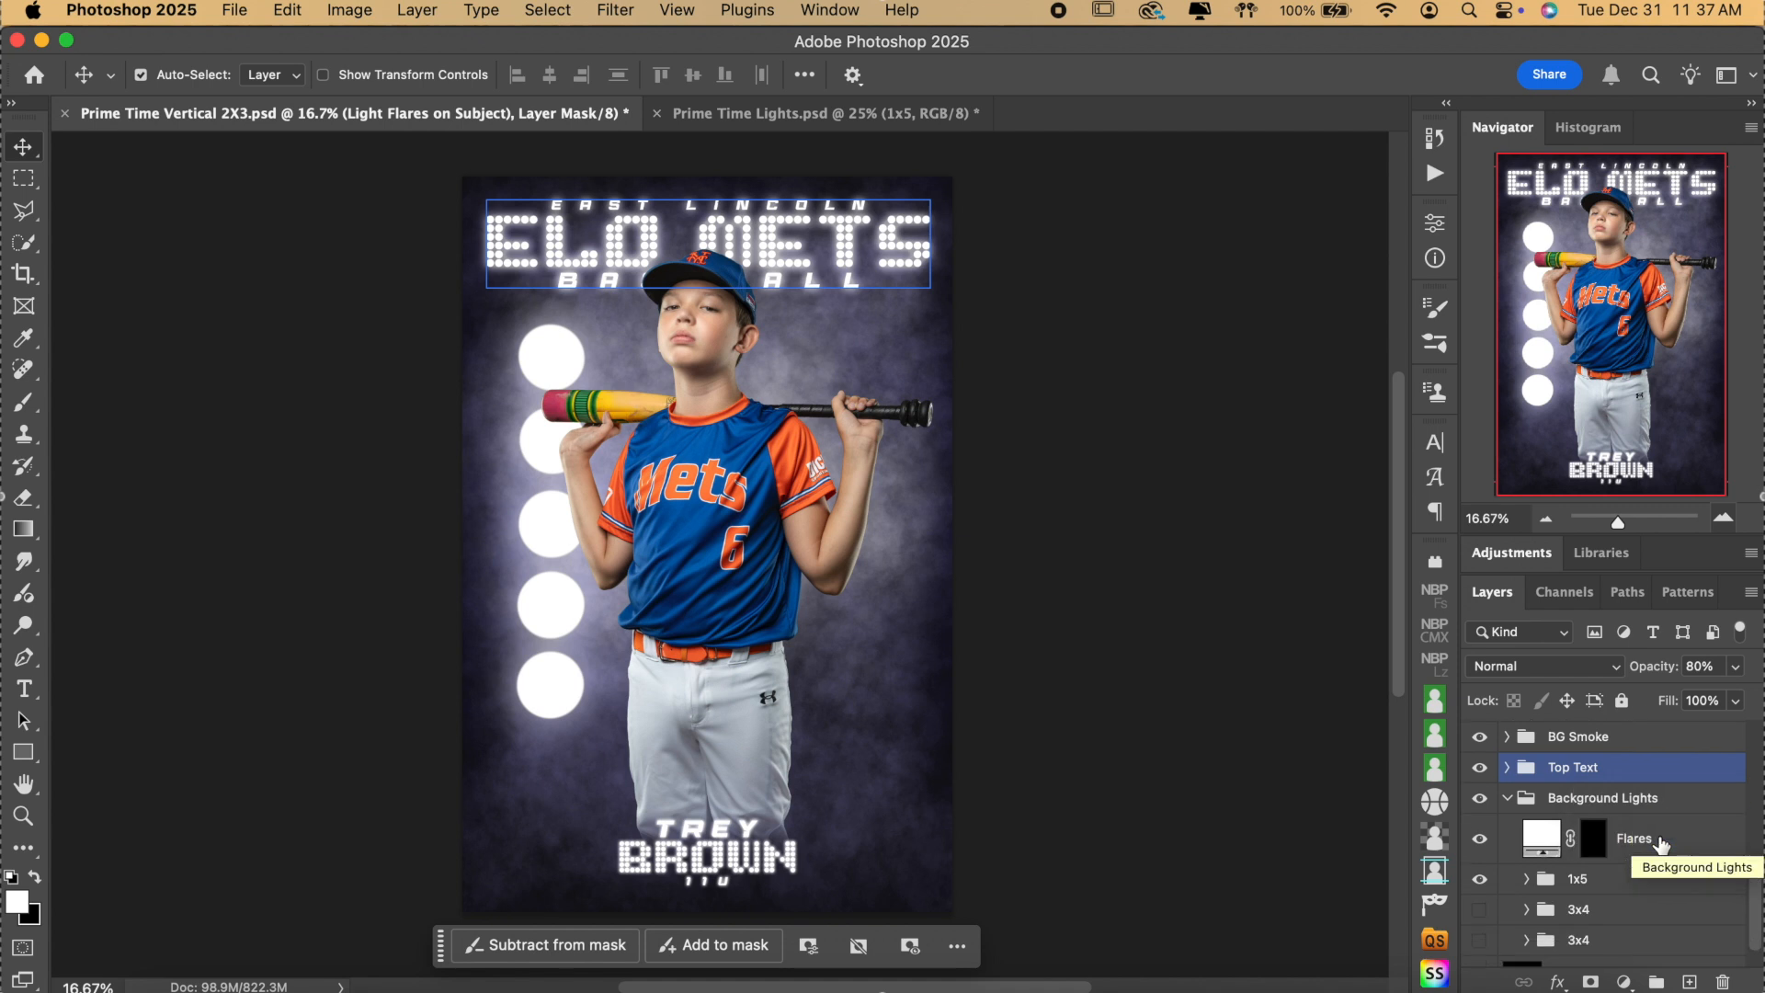
left_click(1529, 839)
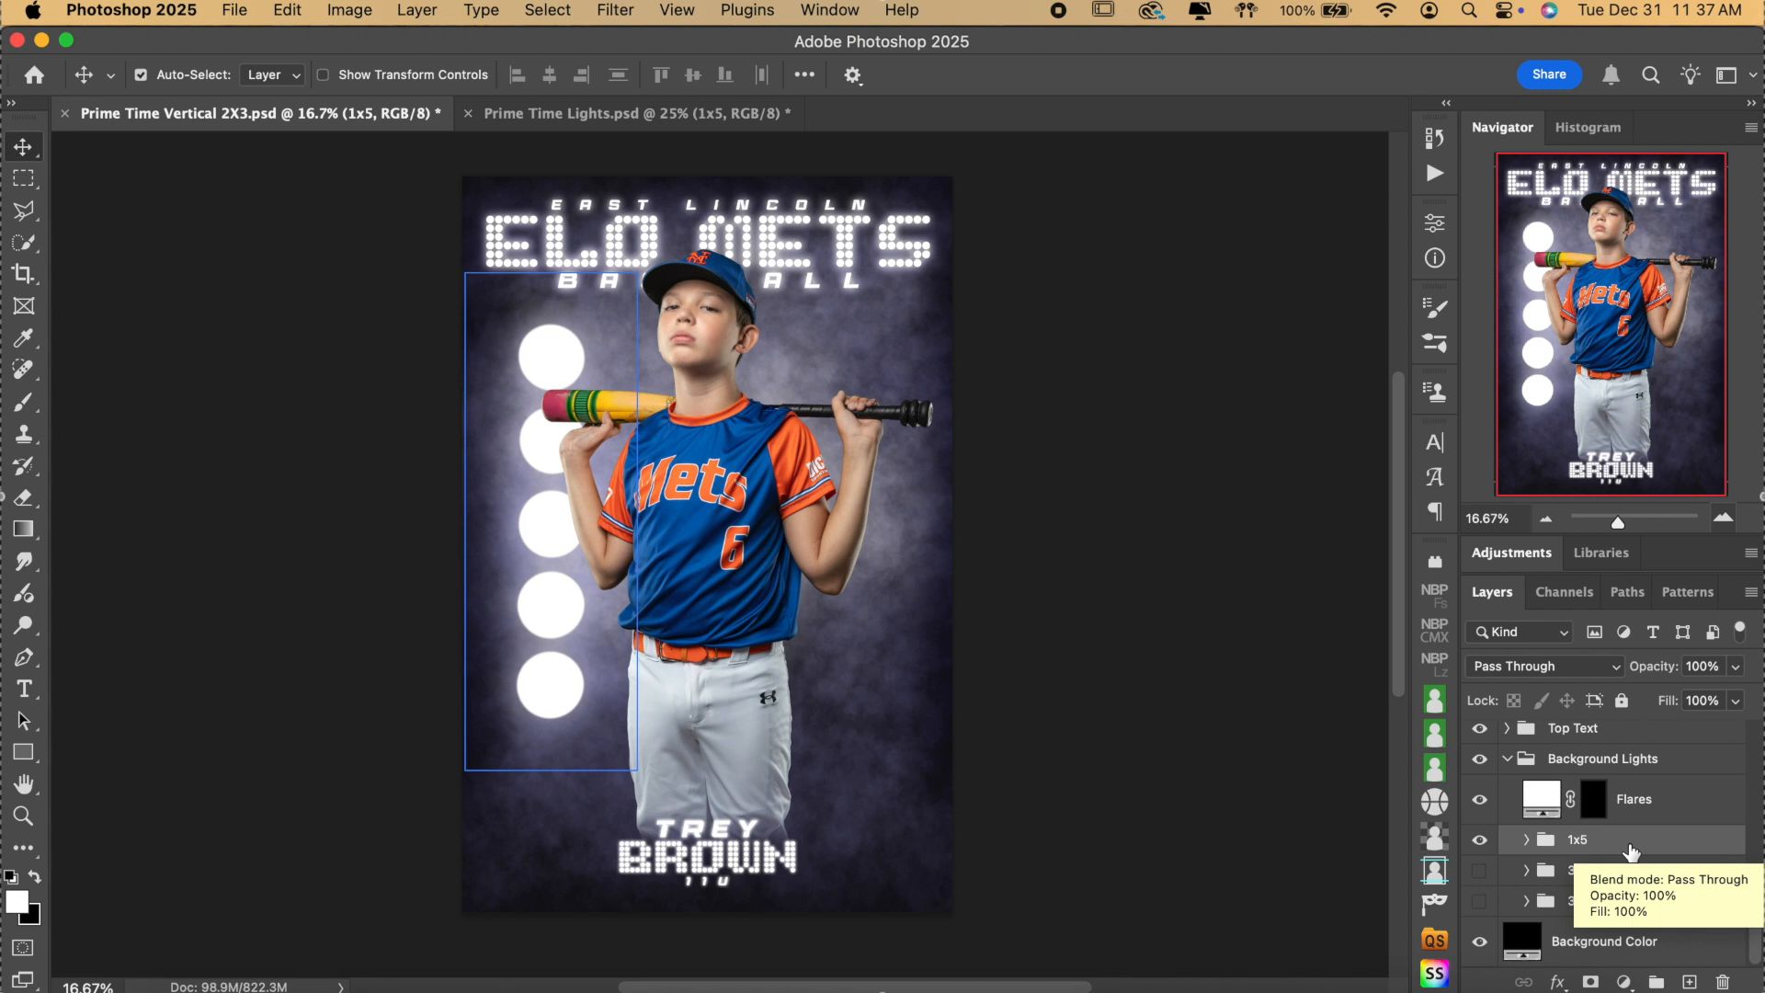
Duplicate the 1x5 light column and drag the copy right of the player with Auto-Select off.
key("super+j")
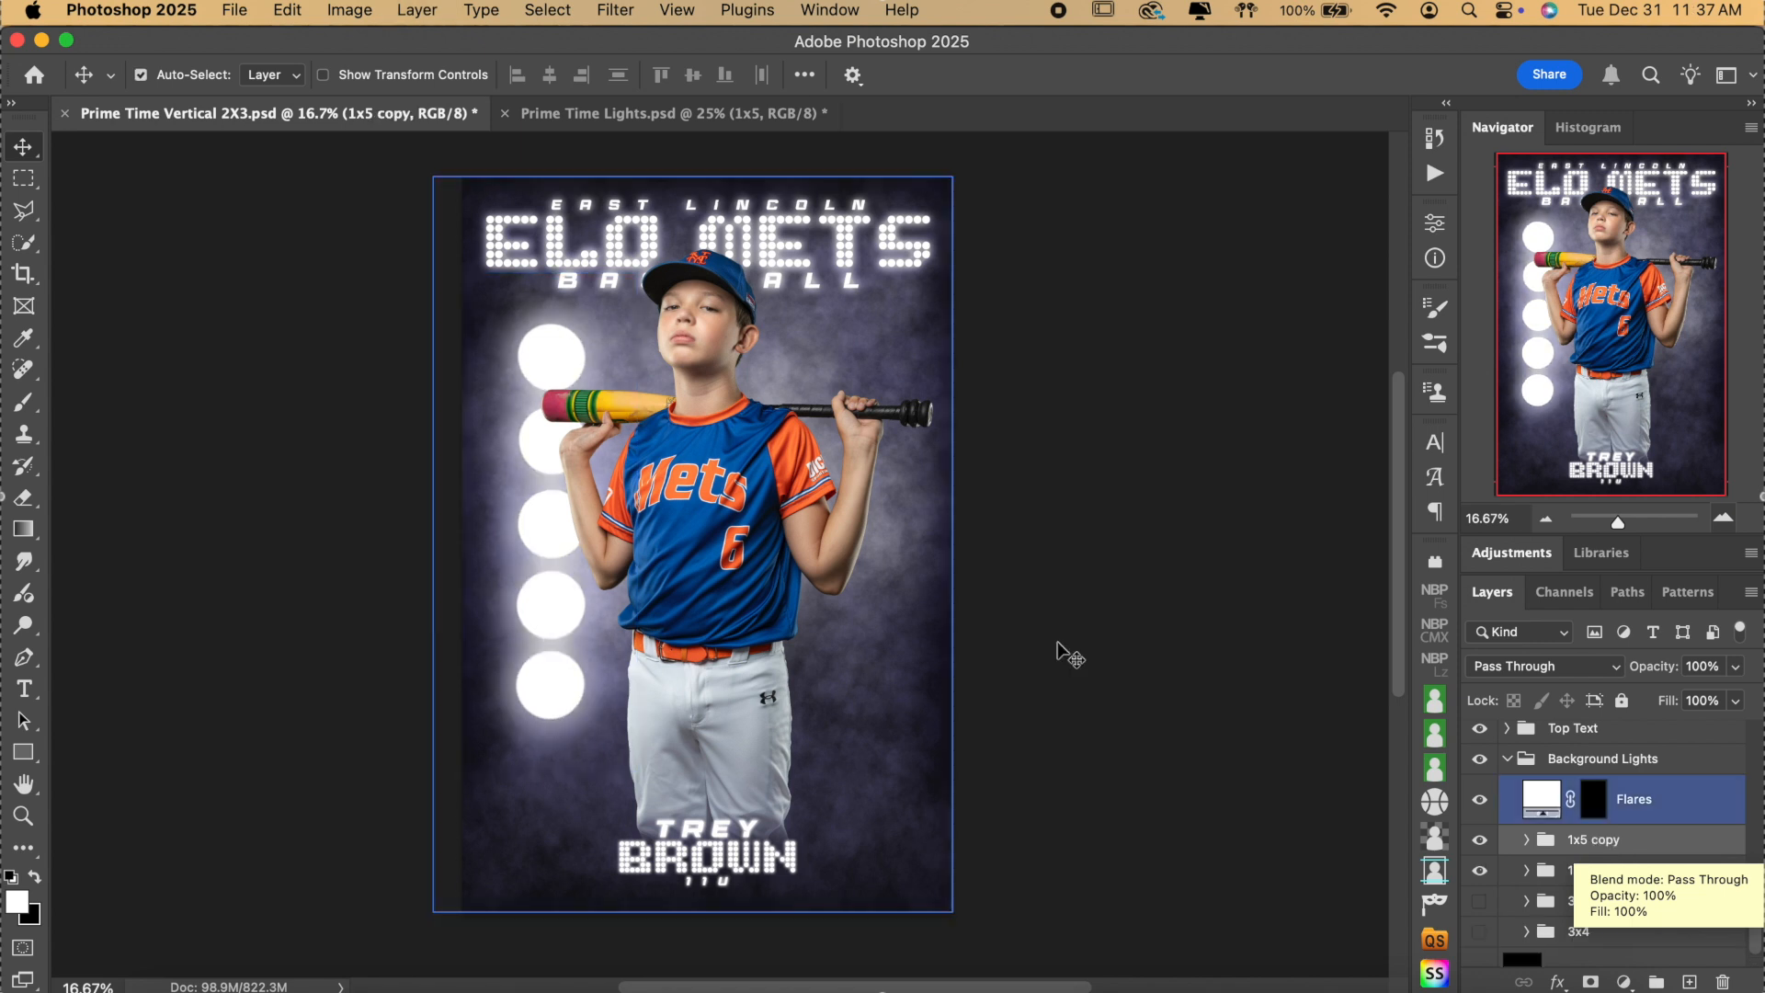
left_click(743, 117)
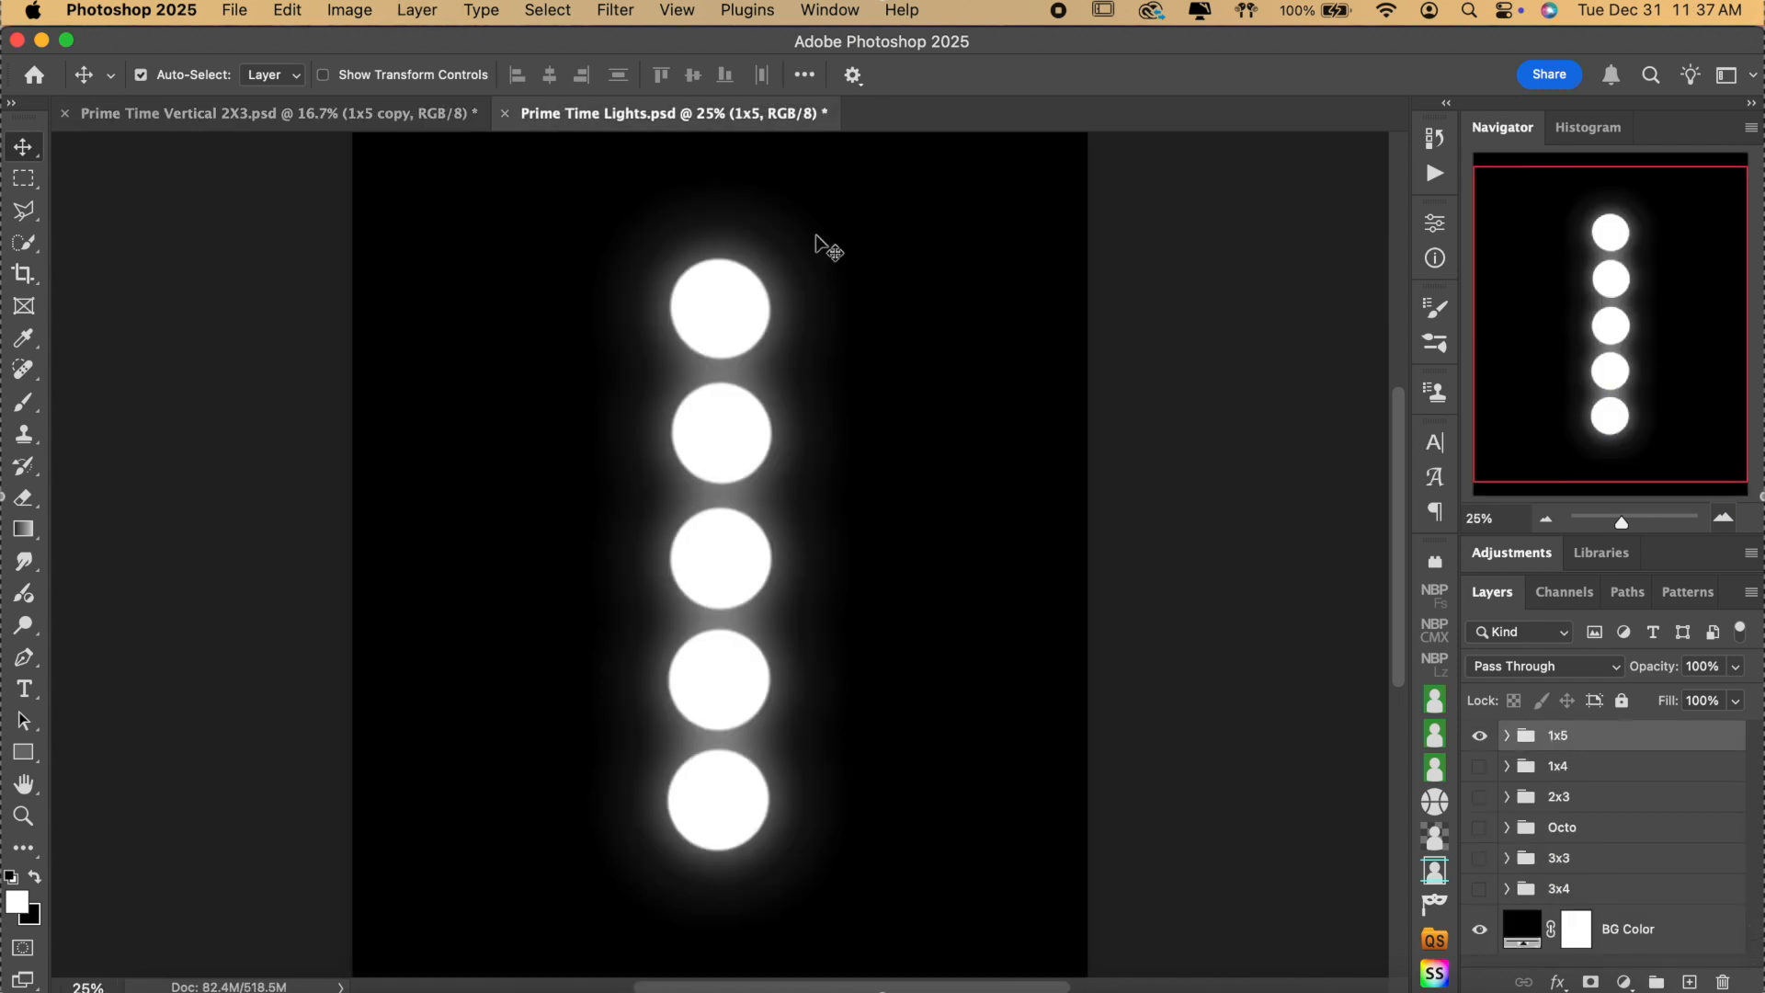
left_click(389, 115)
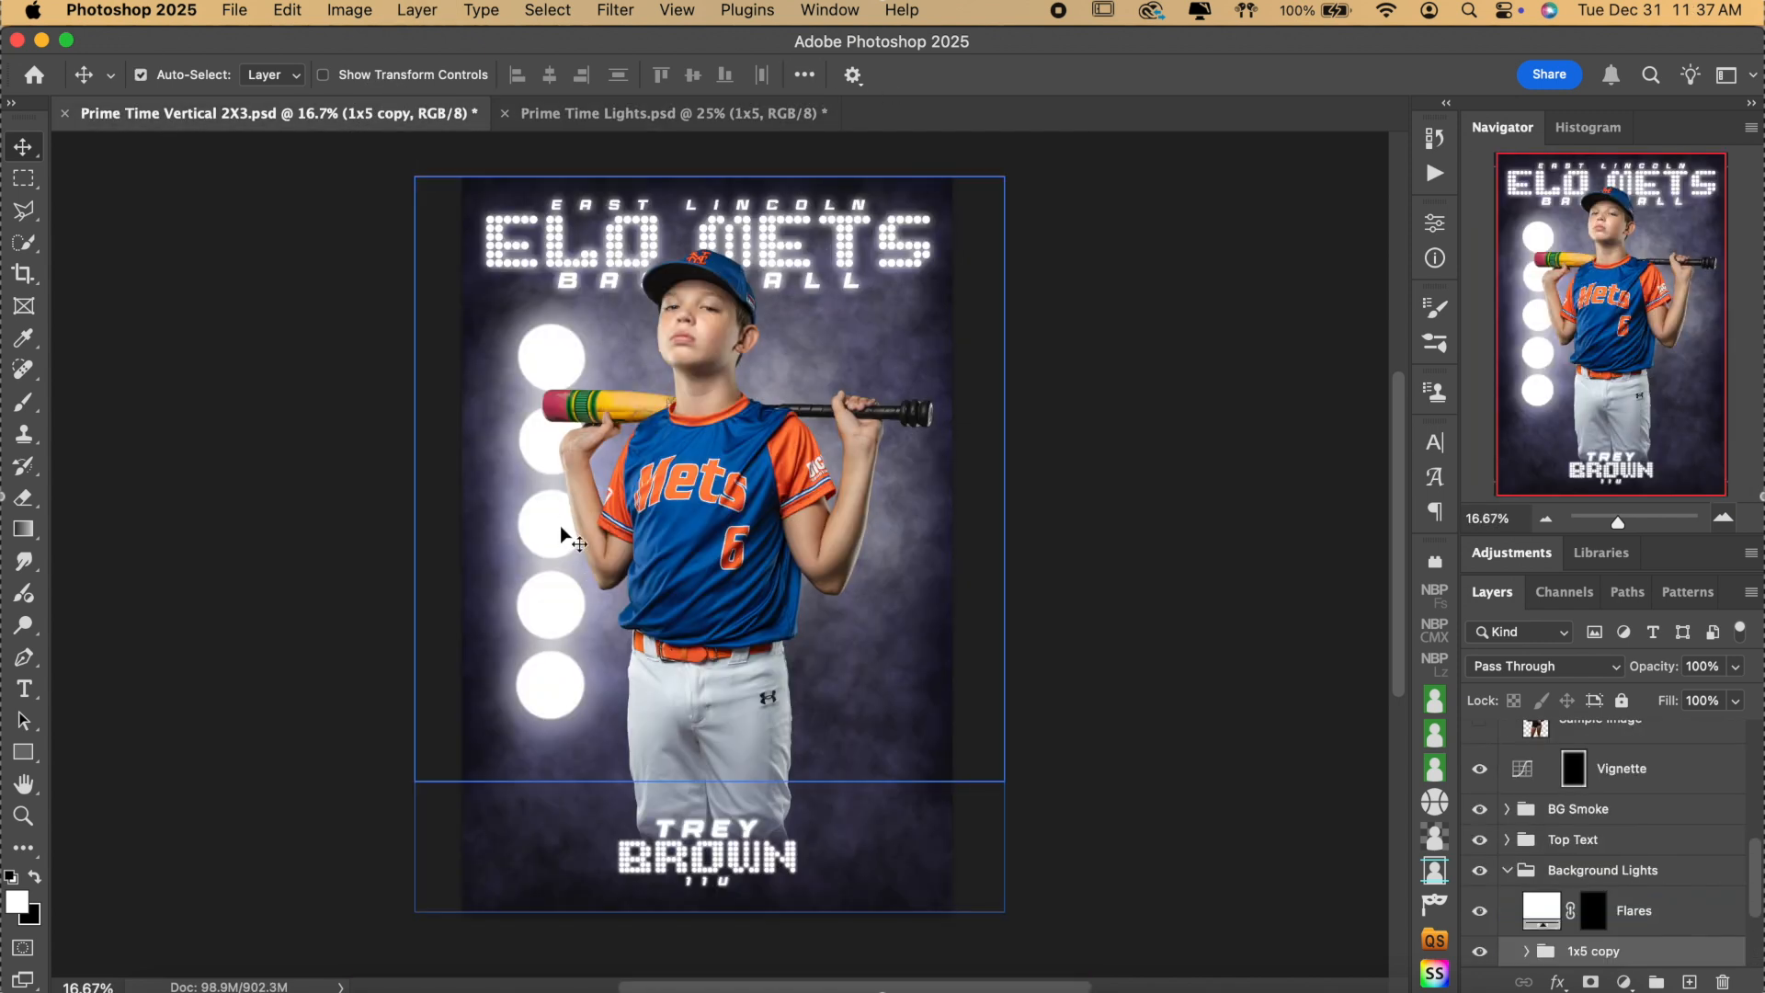
left_click(1618, 814)
scroll(1631, 825, "down", 2)
left_click(1650, 830)
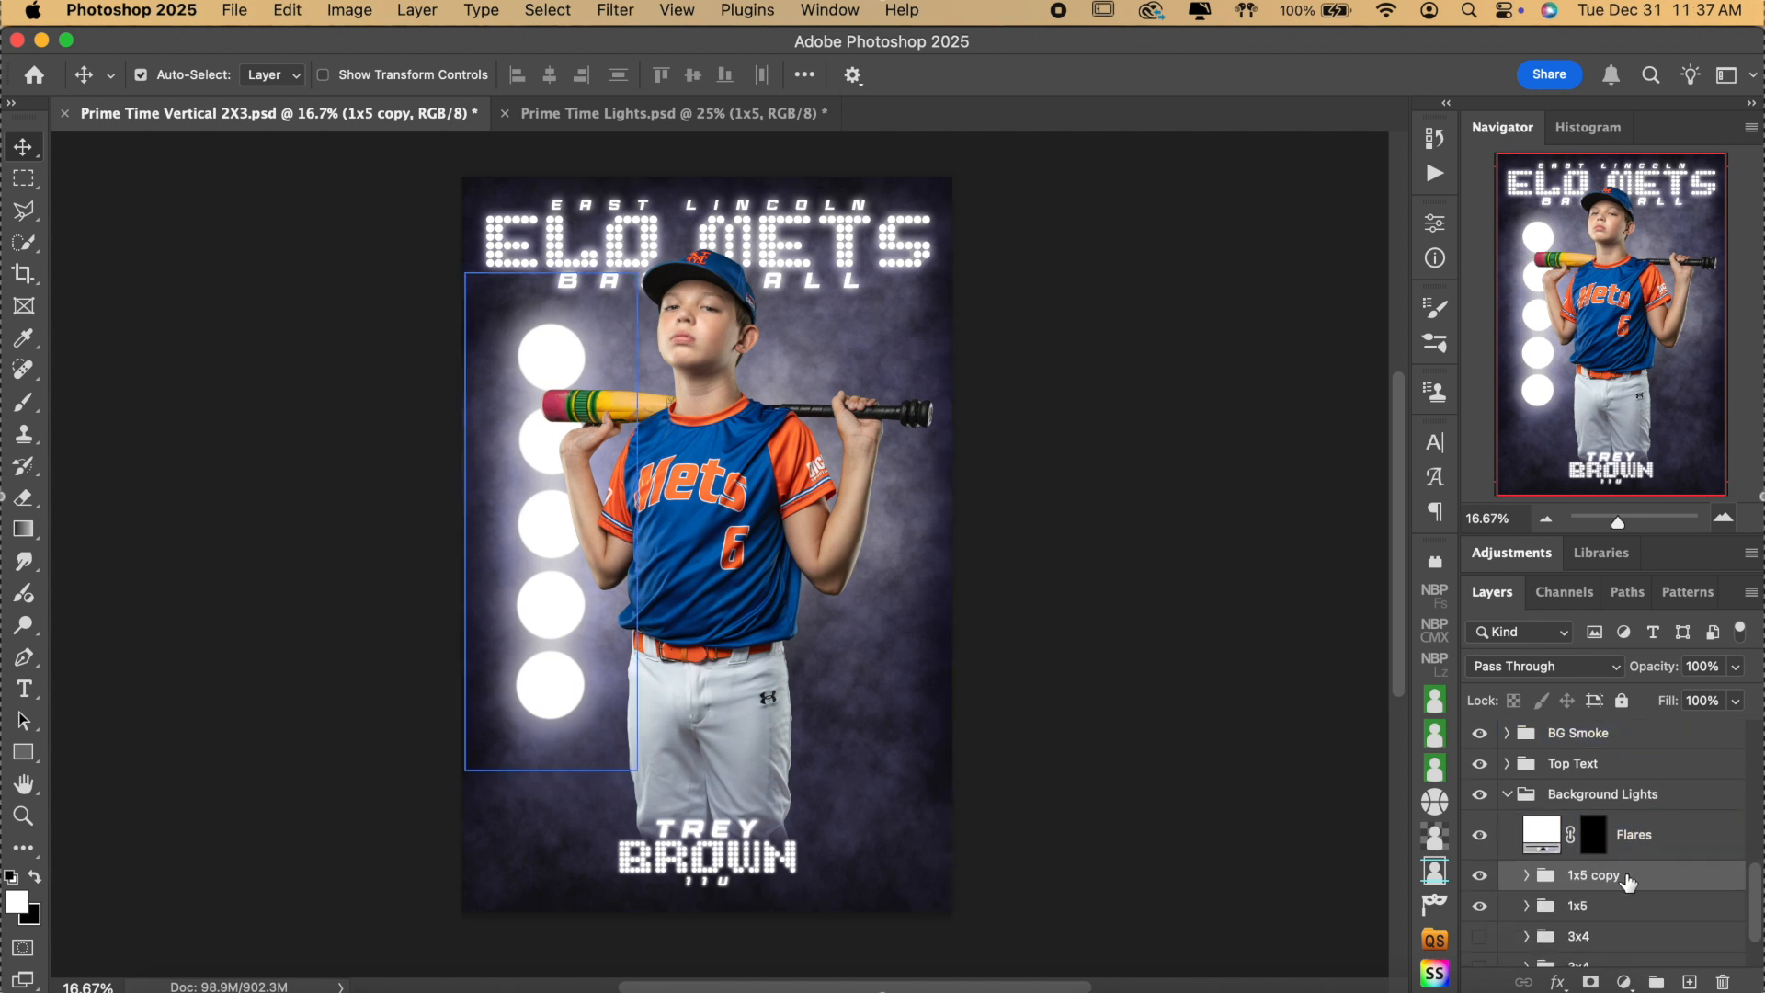
left_click(202, 75)
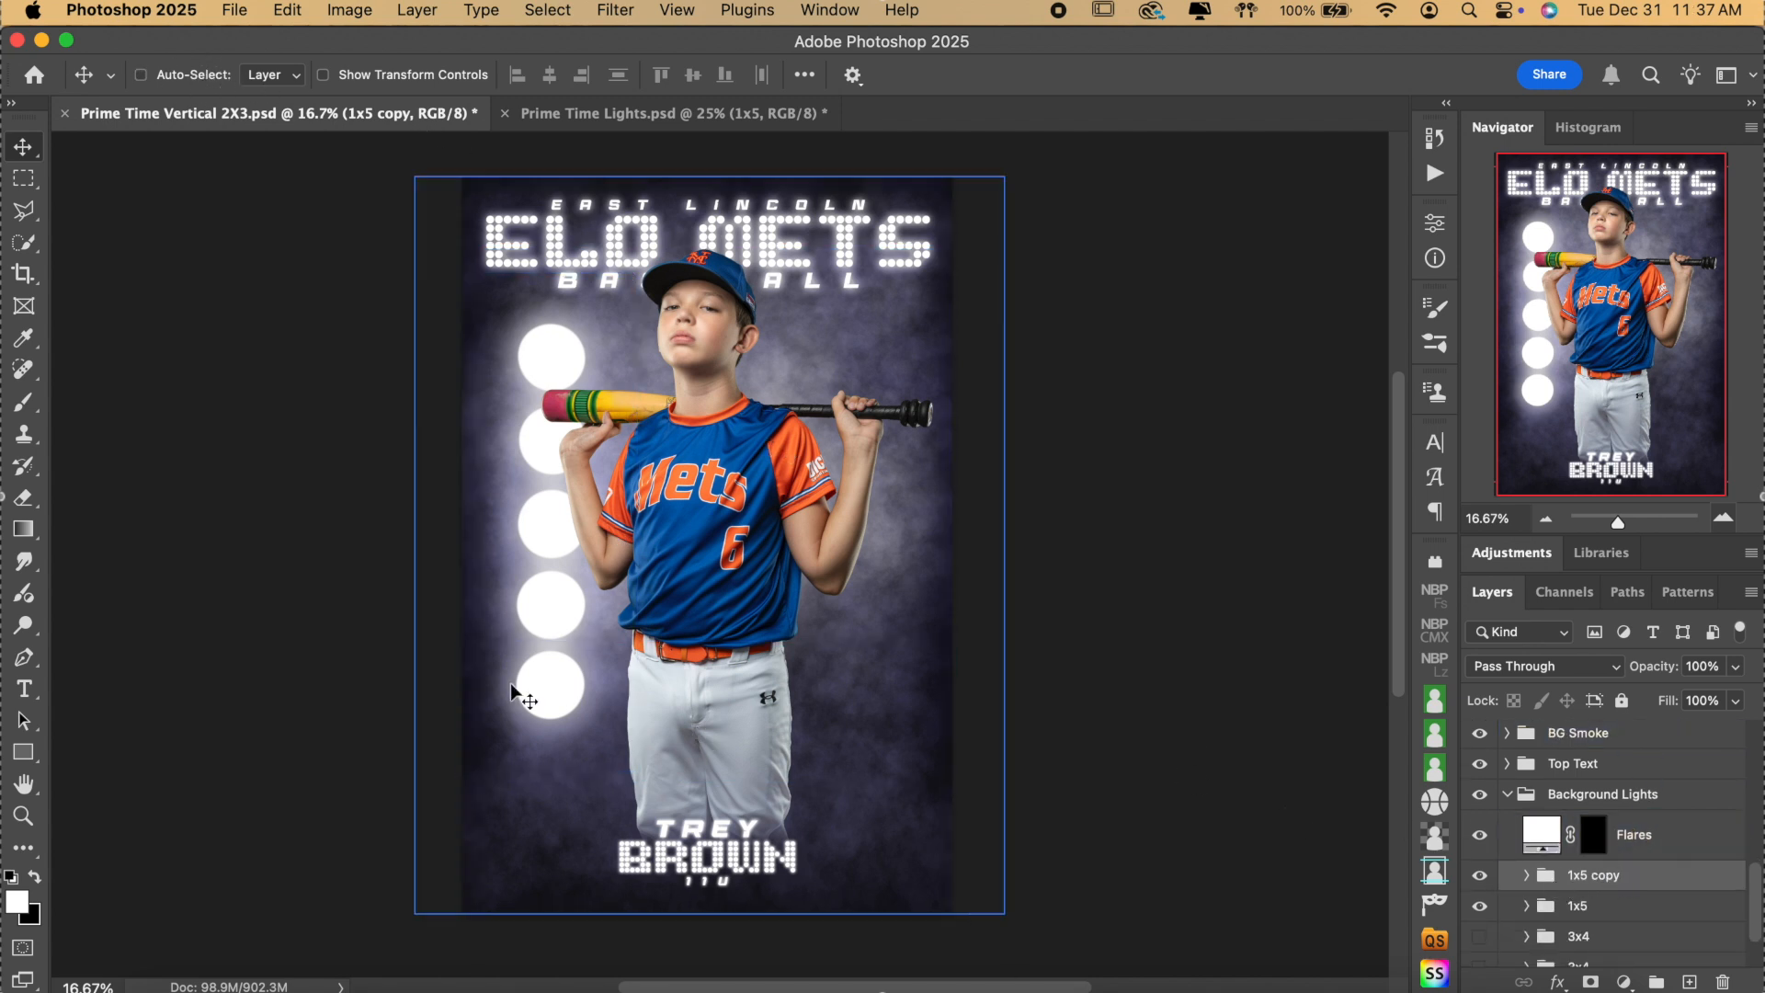
left_click_drag(555, 536, 864, 555)
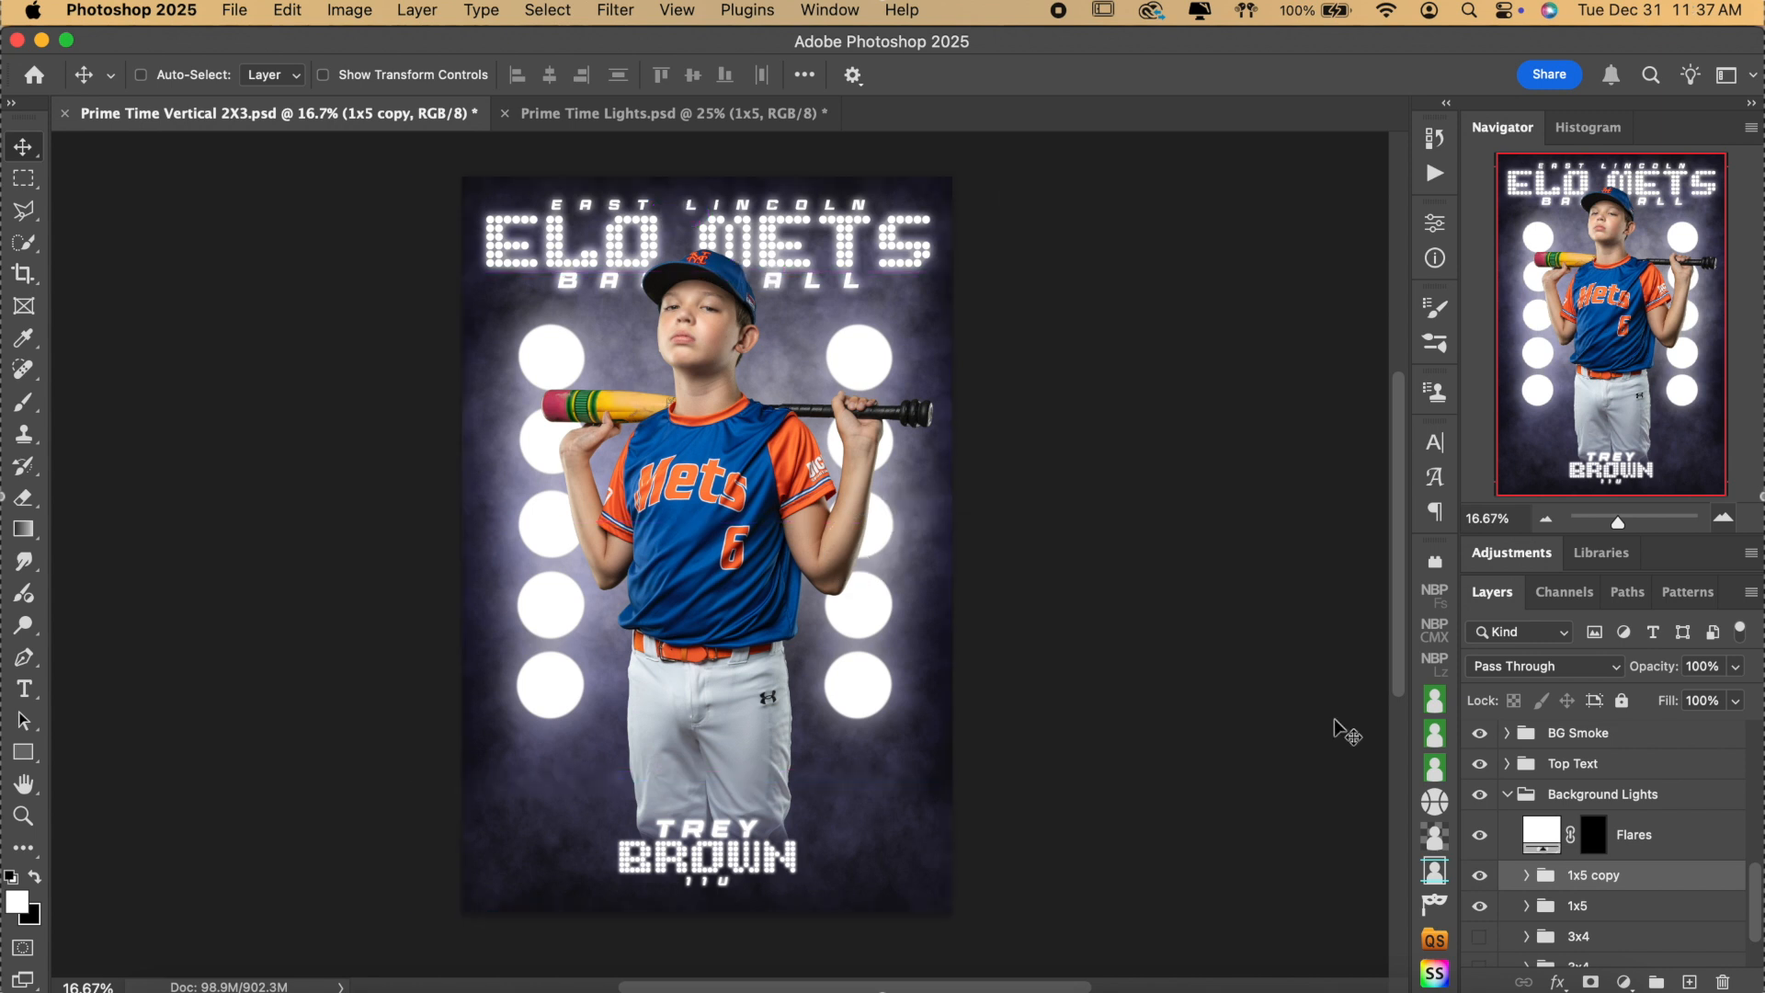
Target the Flares mask and hide the BG White Smoke layer.
left_click(1594, 837)
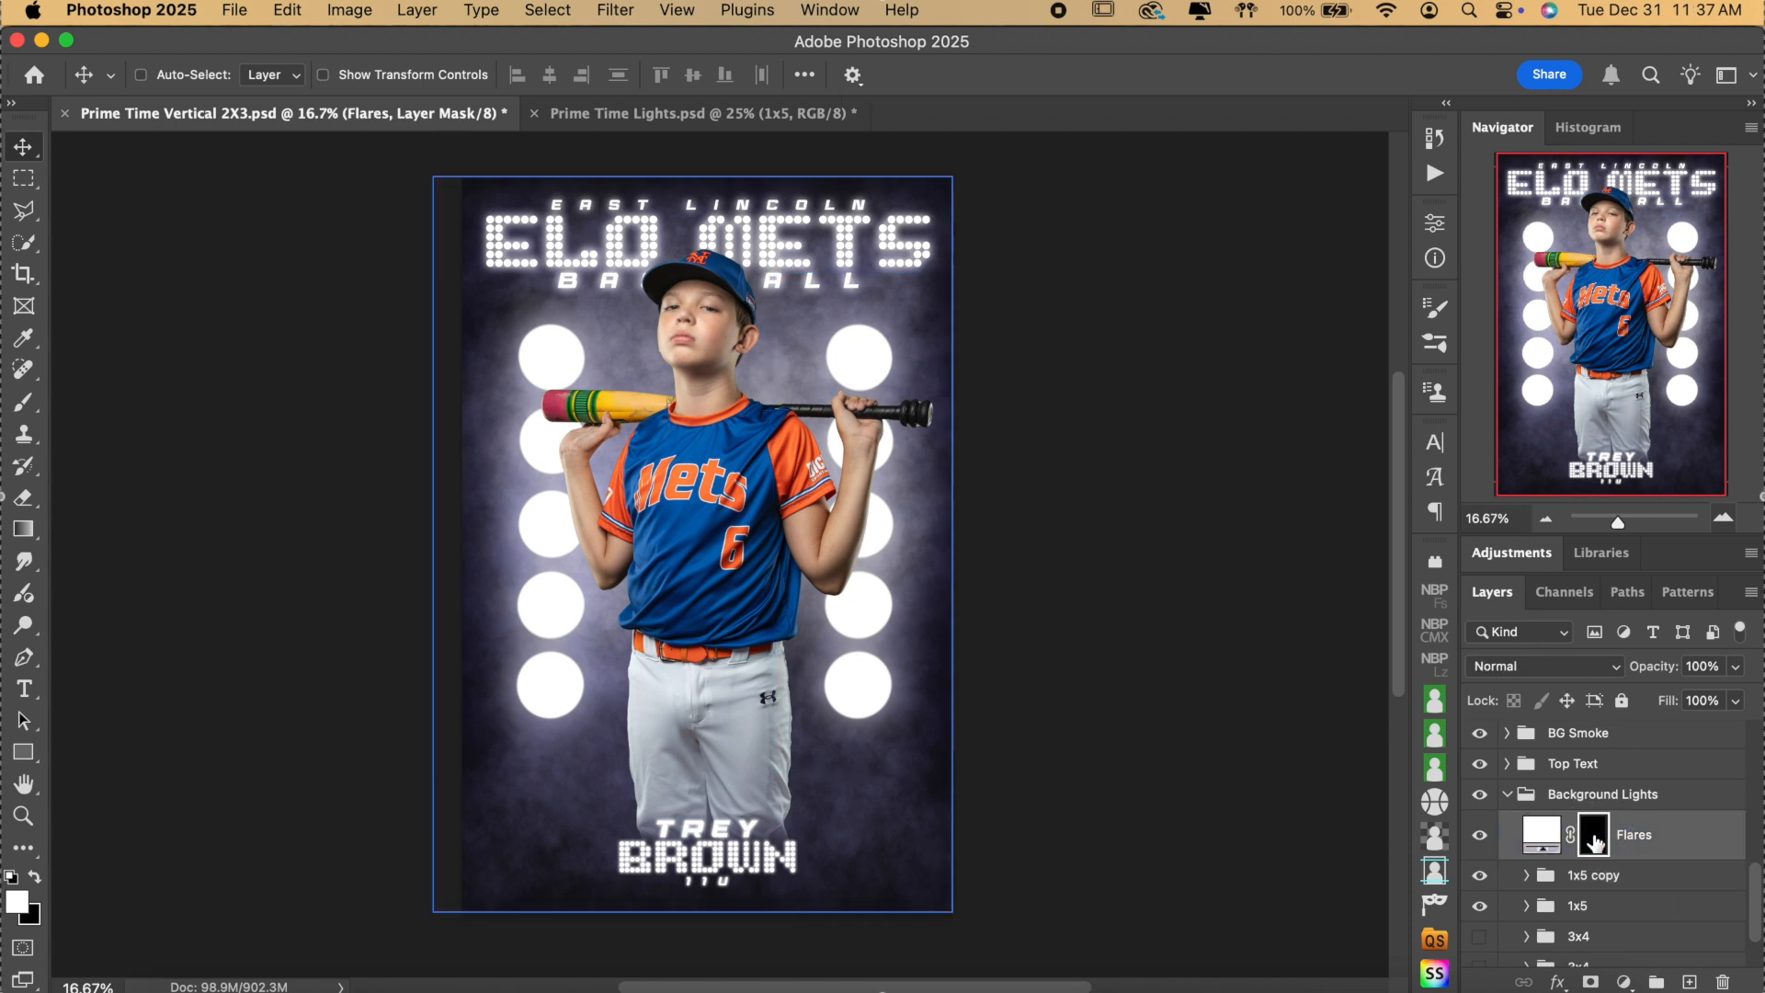
scroll(1593, 842, "up", 1)
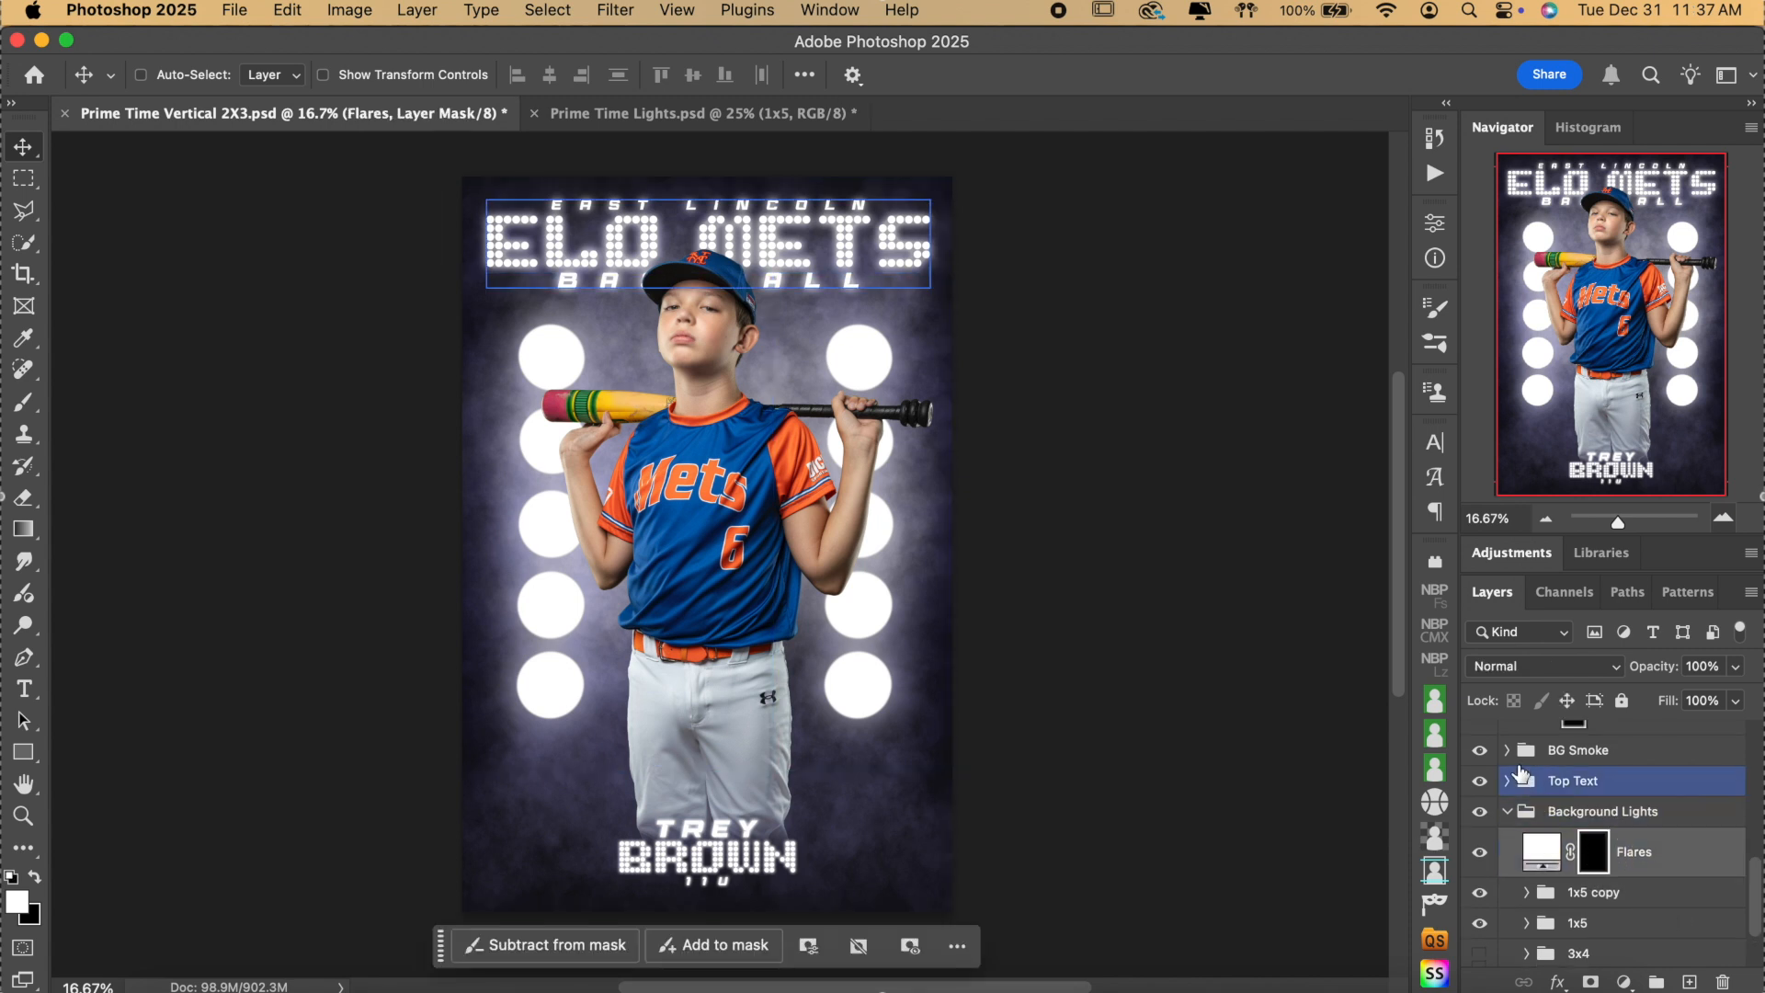
left_click(1507, 750)
left_click(1479, 792)
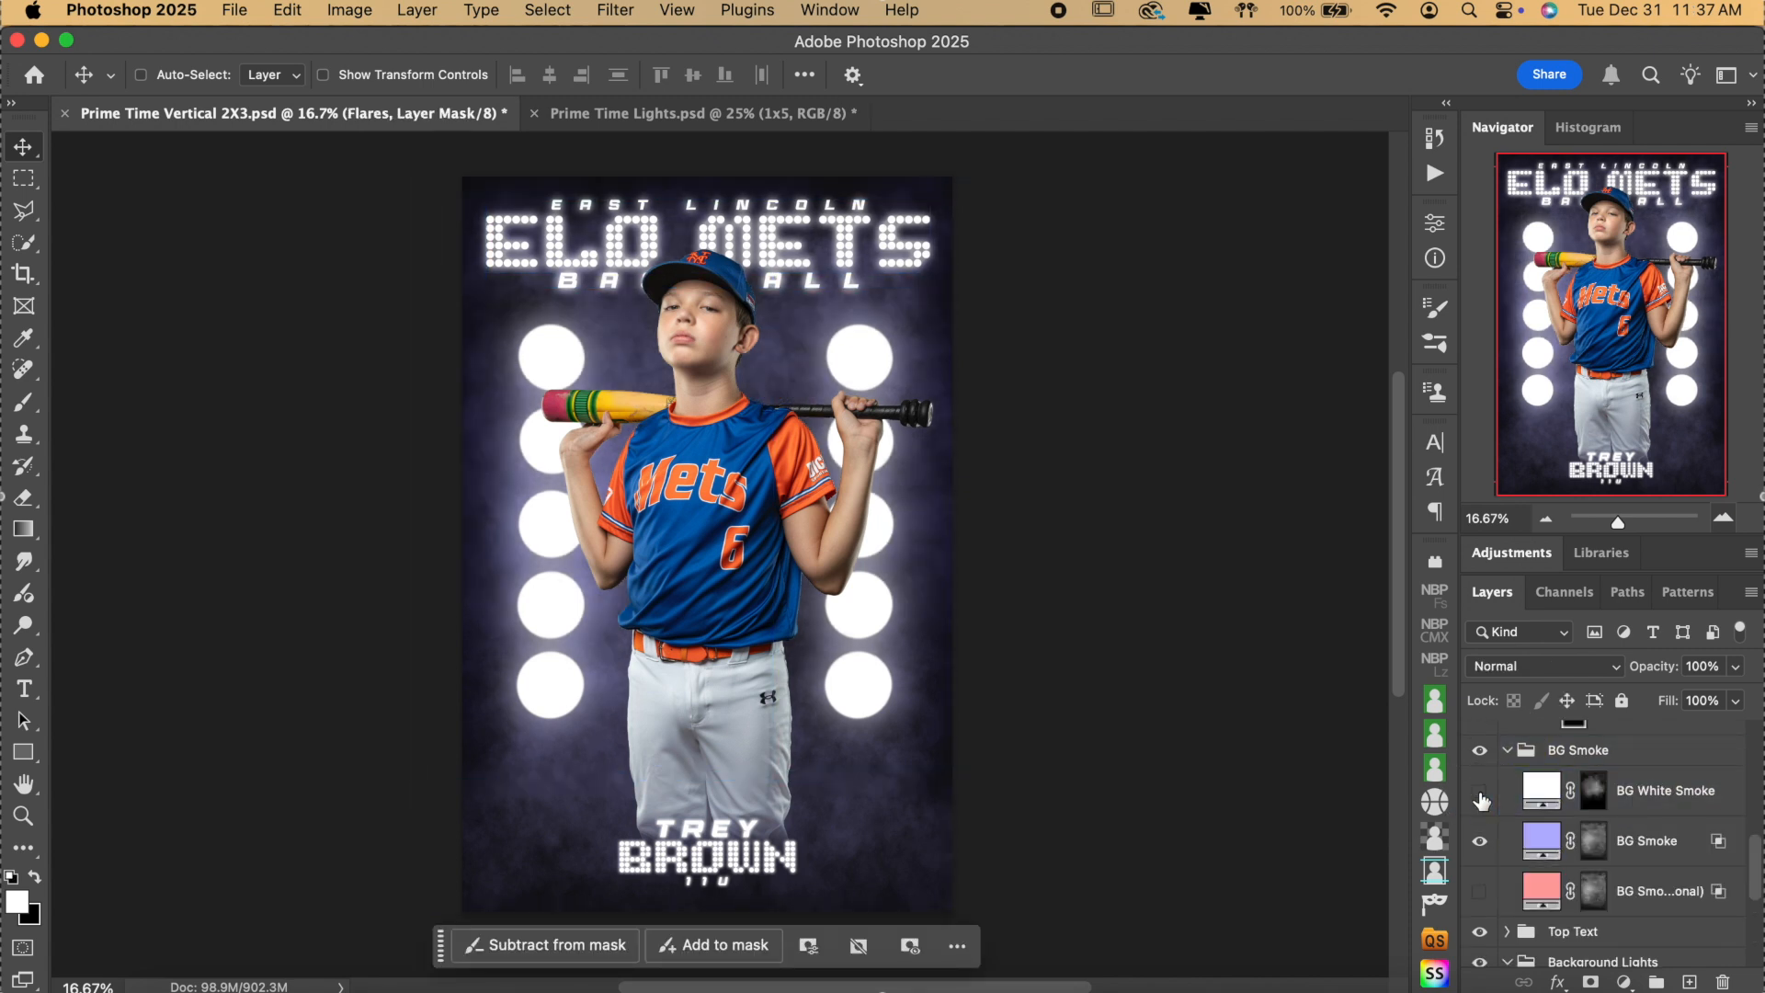
scroll(1618, 873, "down", 4)
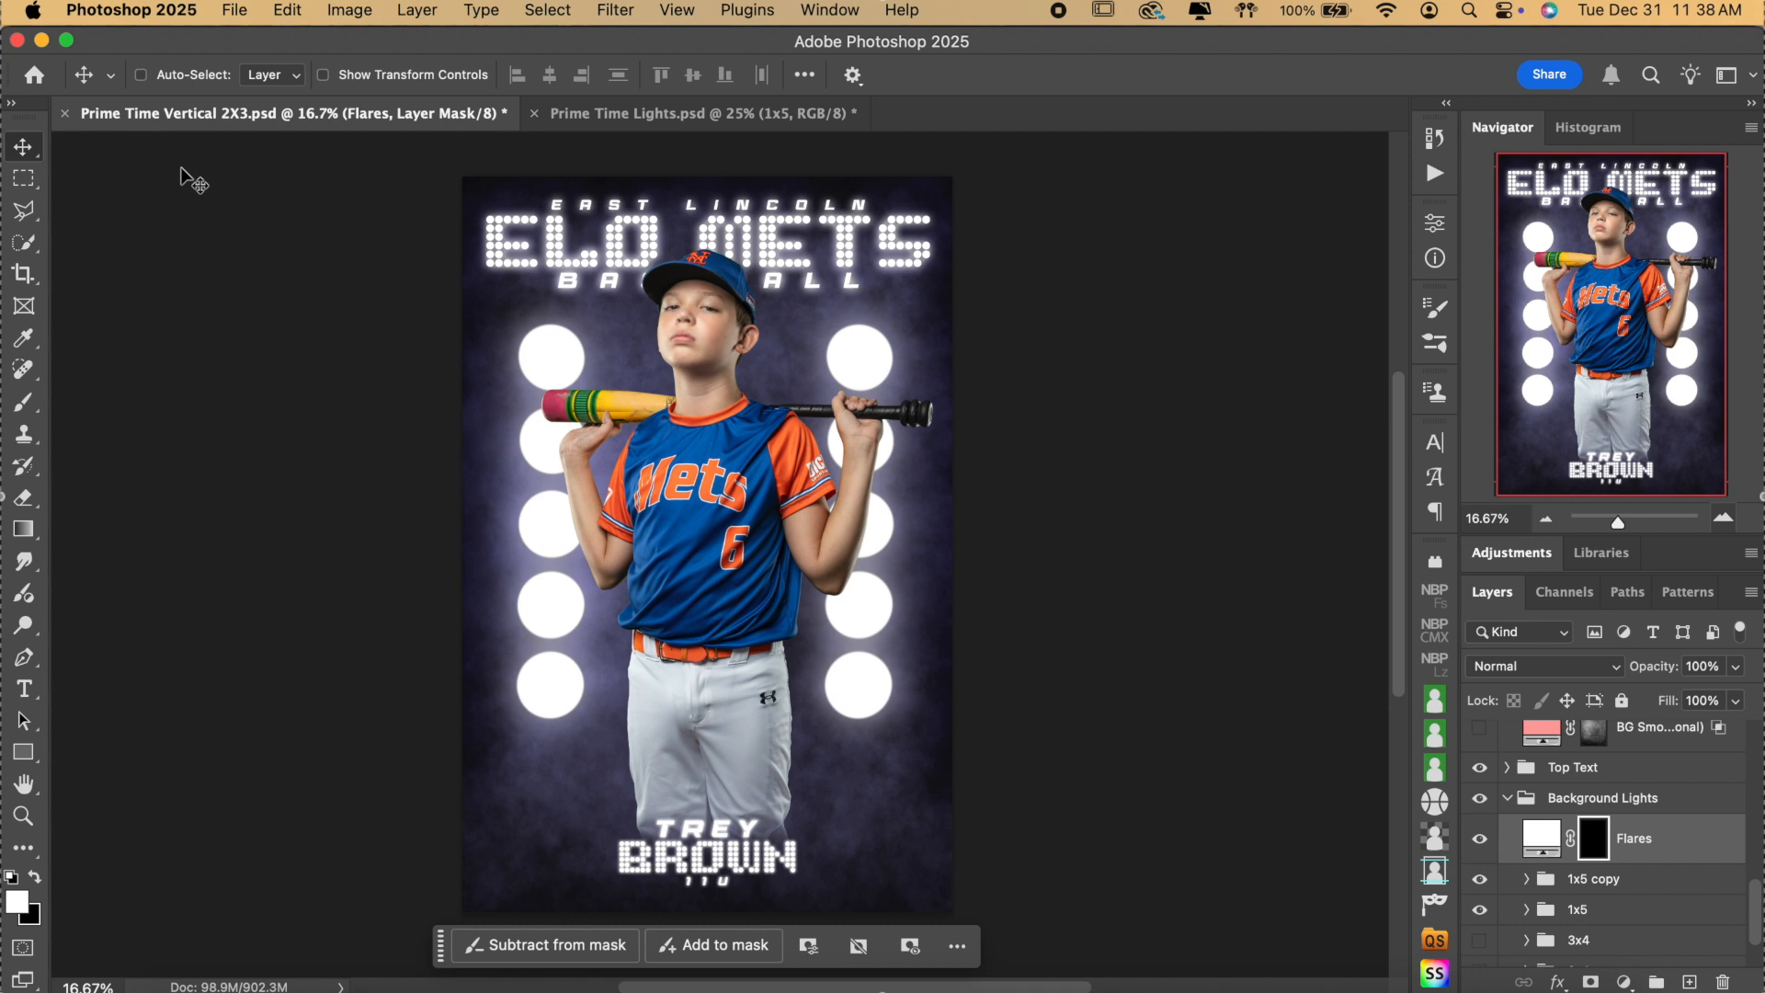
Set the Brush tool to the soft 1000 px preset with 30% flow.
key("b")
left_click(180, 77)
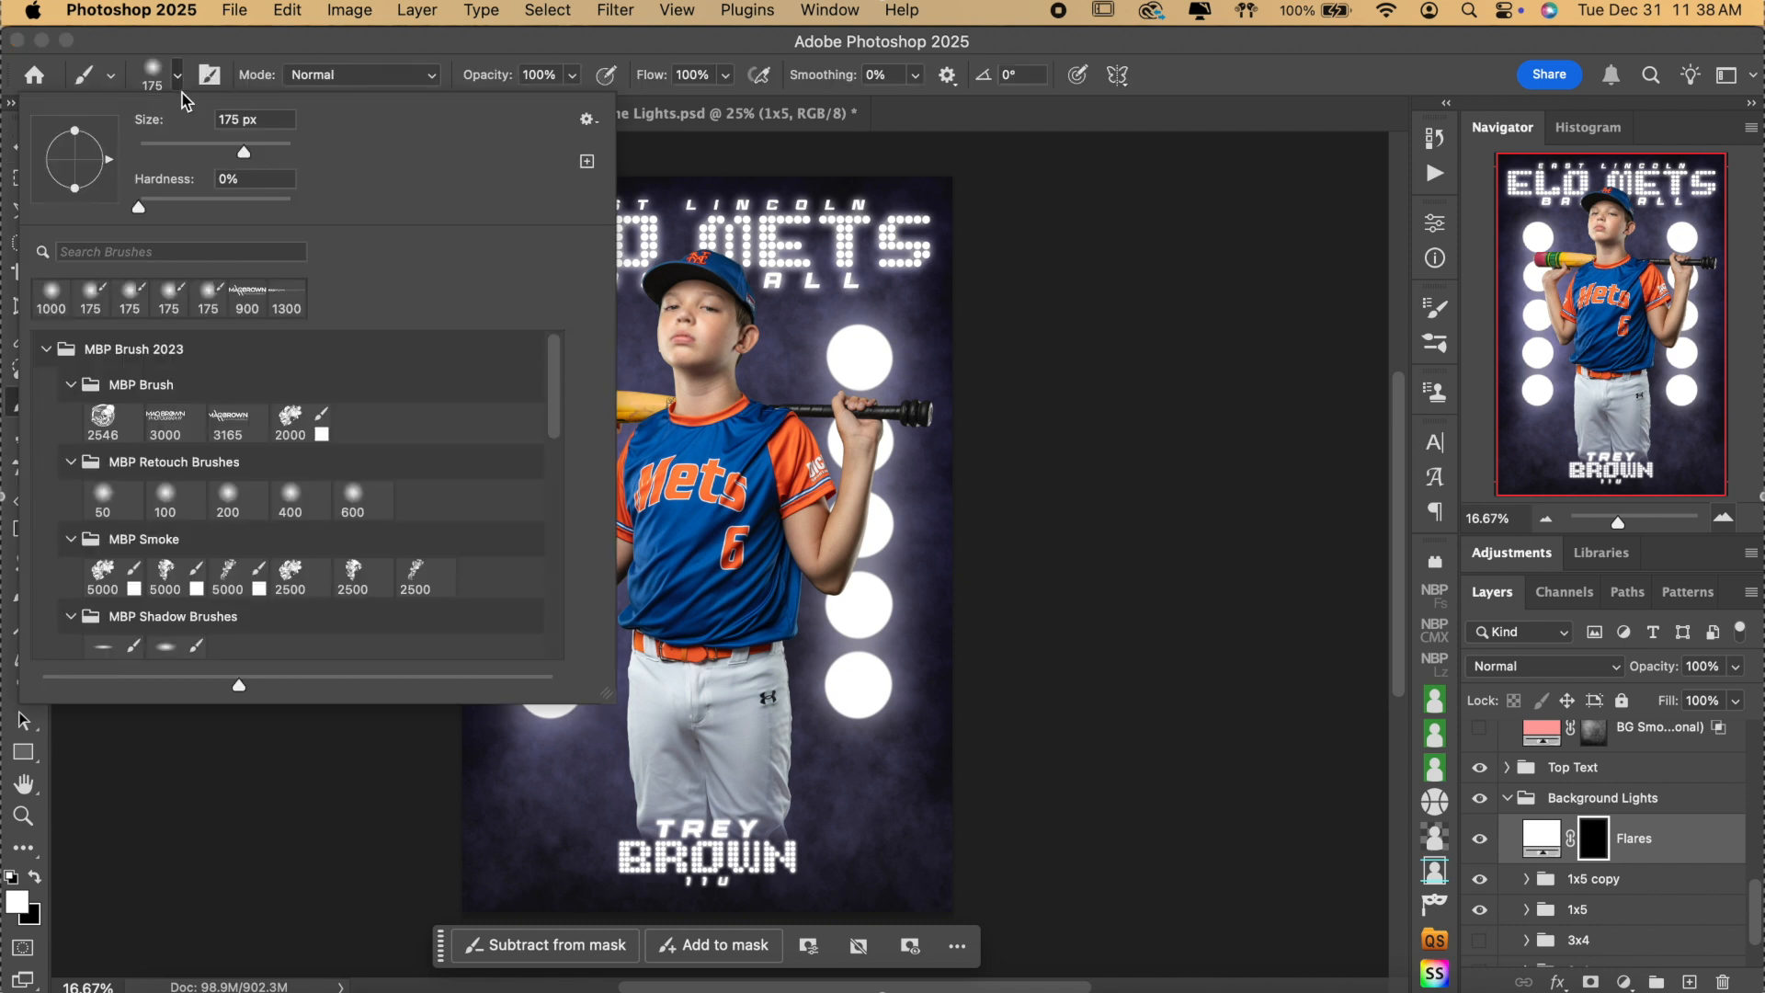
left_click(36, 303)
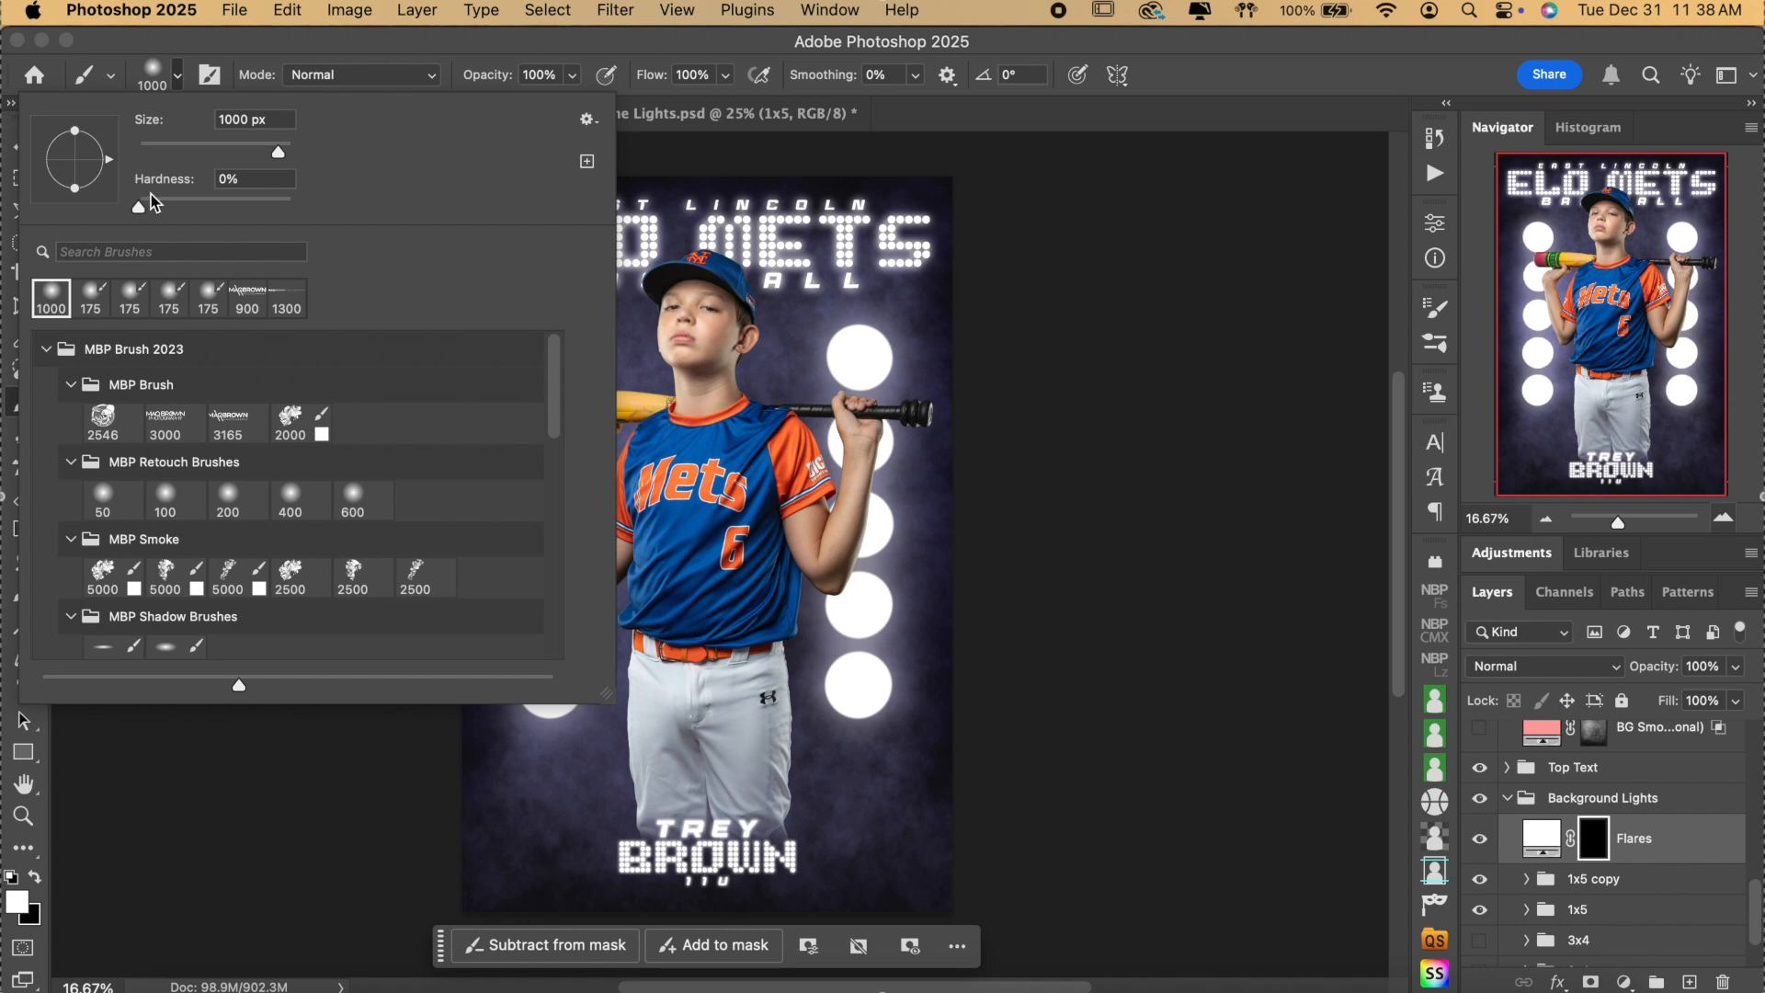
left_click(1225, 84)
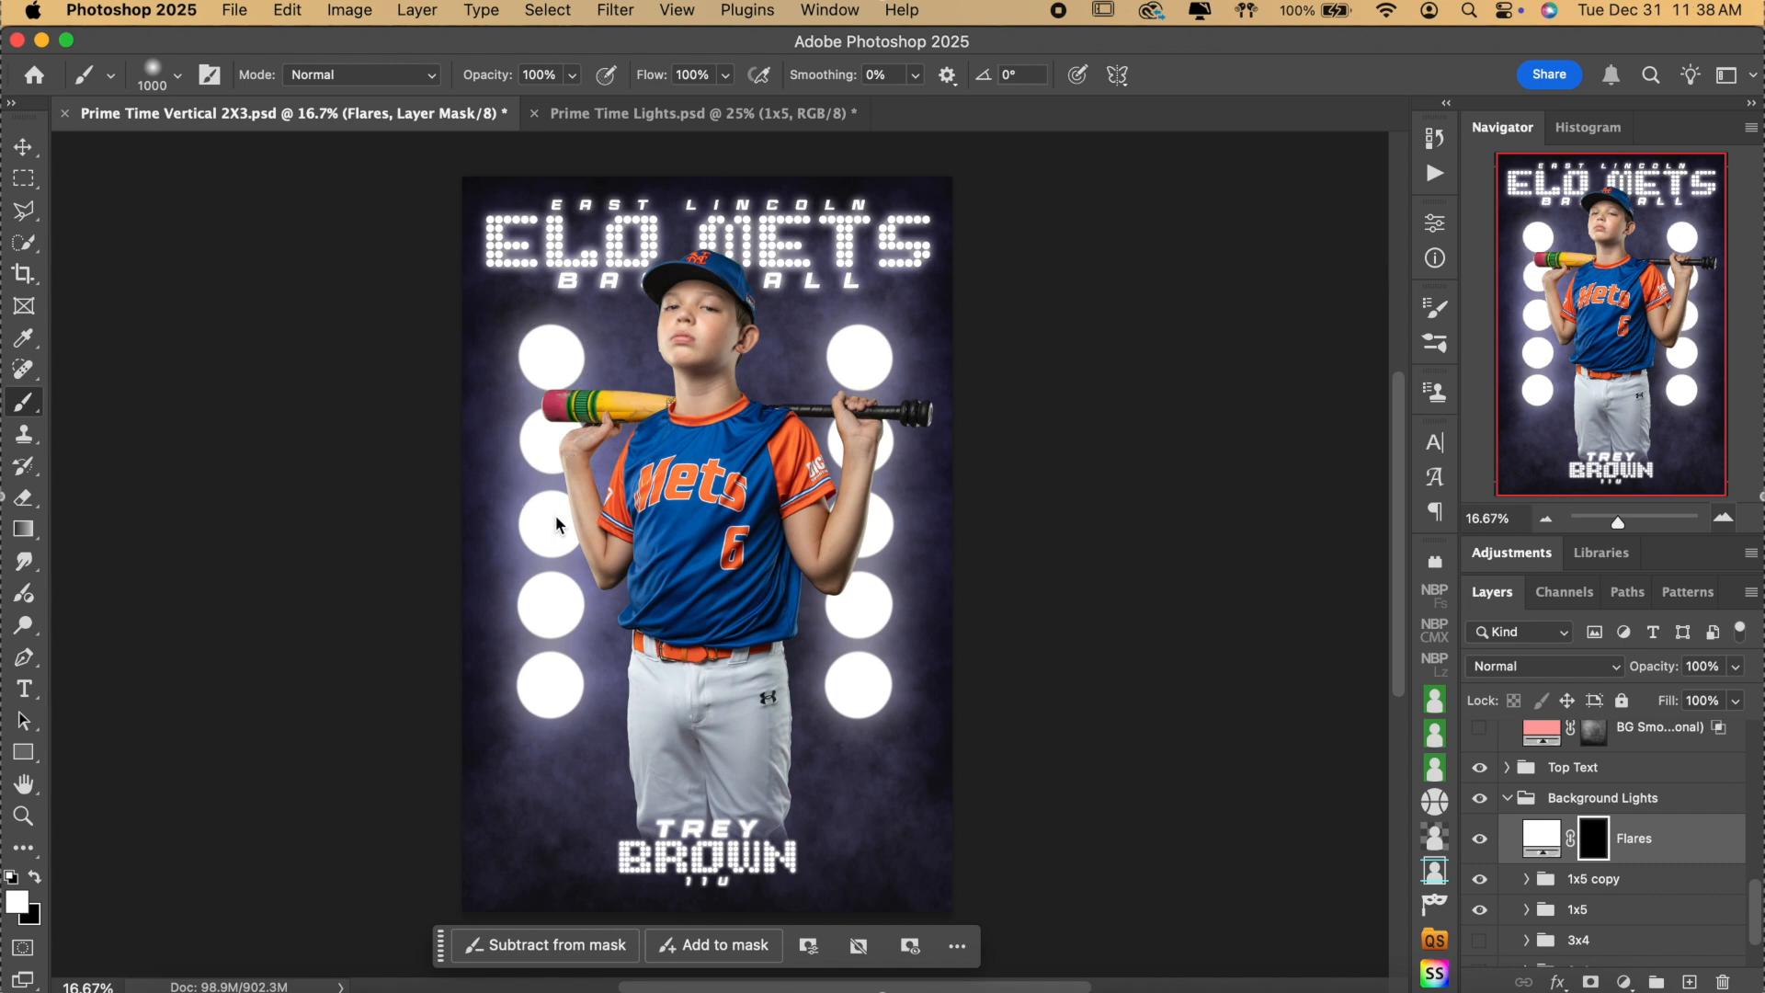
left_click(712, 76)
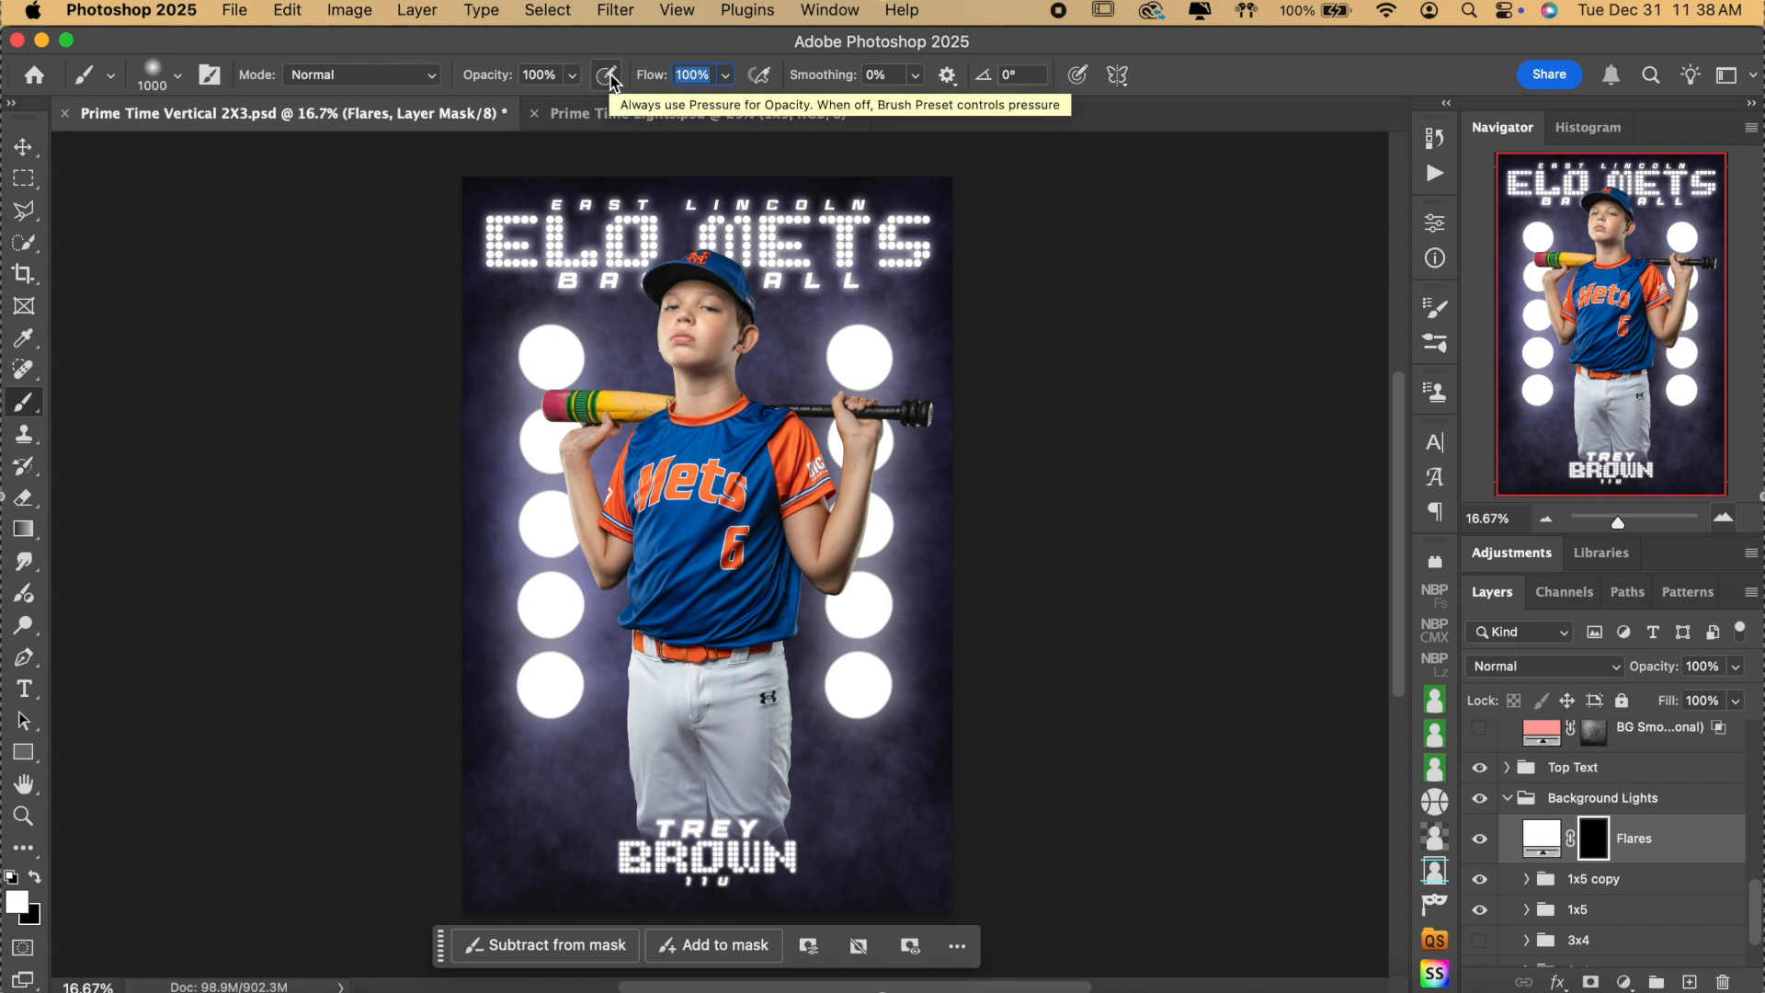
type("3")
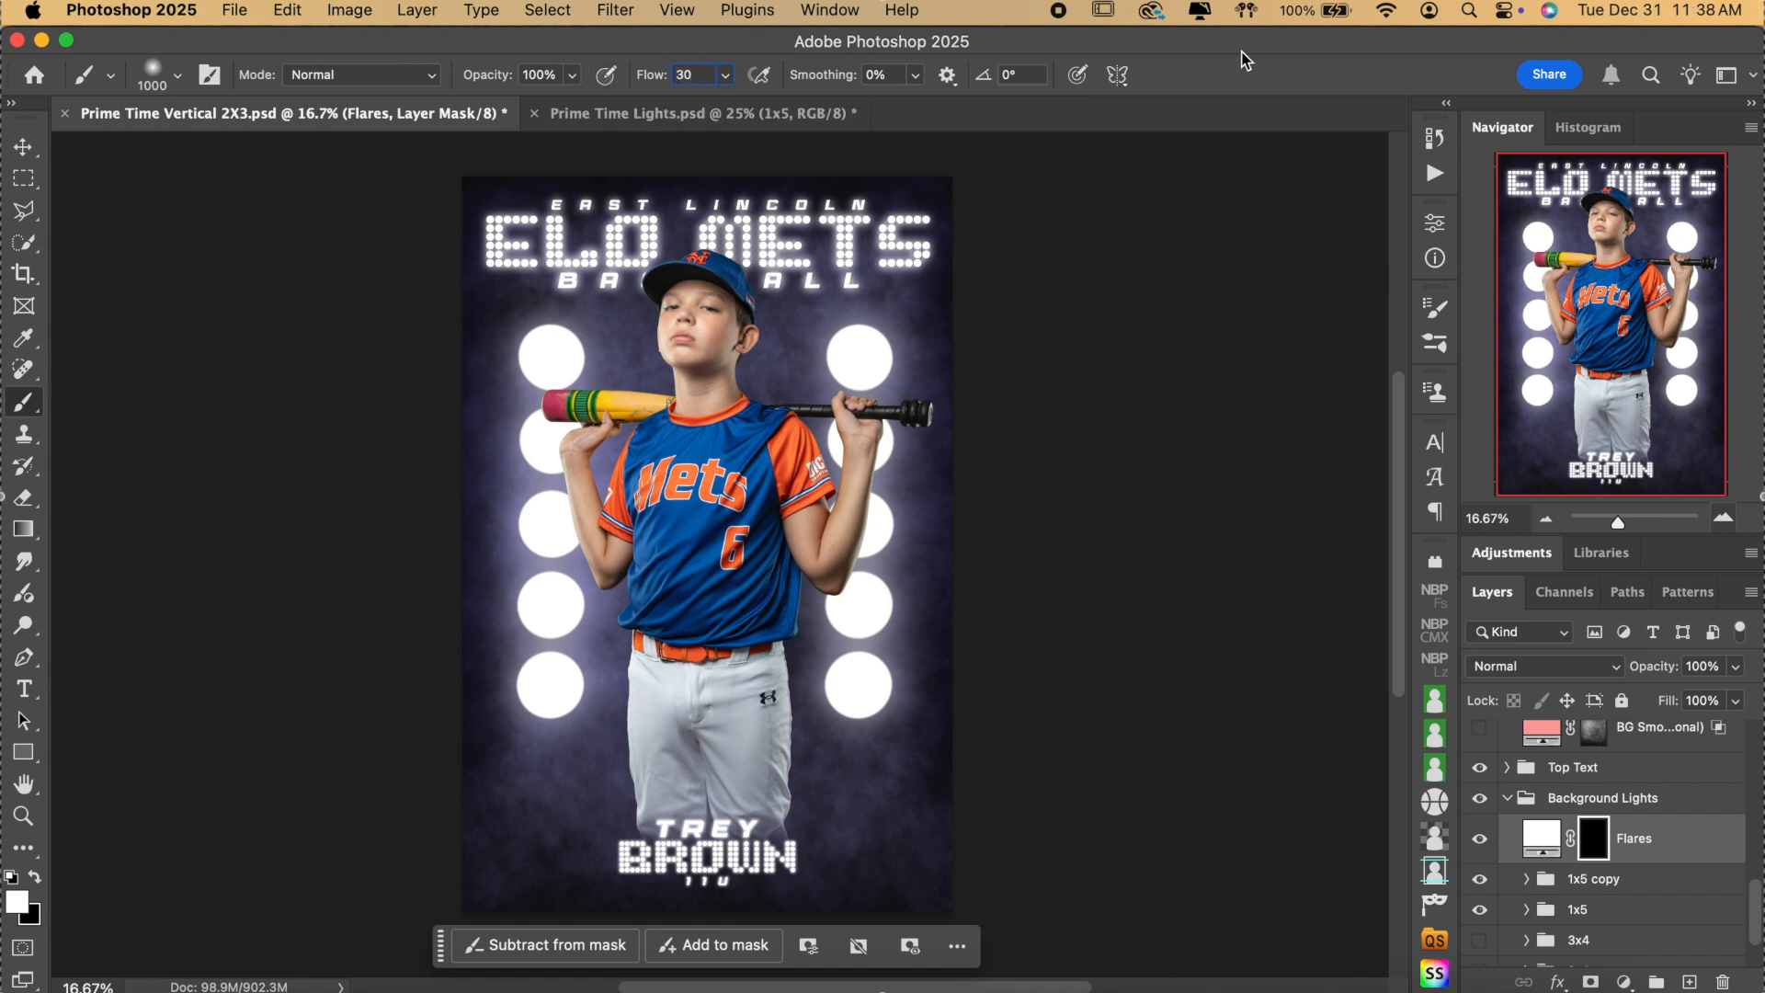
Dab soft white flares over the lights in both columns, then raise brush flow to 80%.
left_click(550, 523)
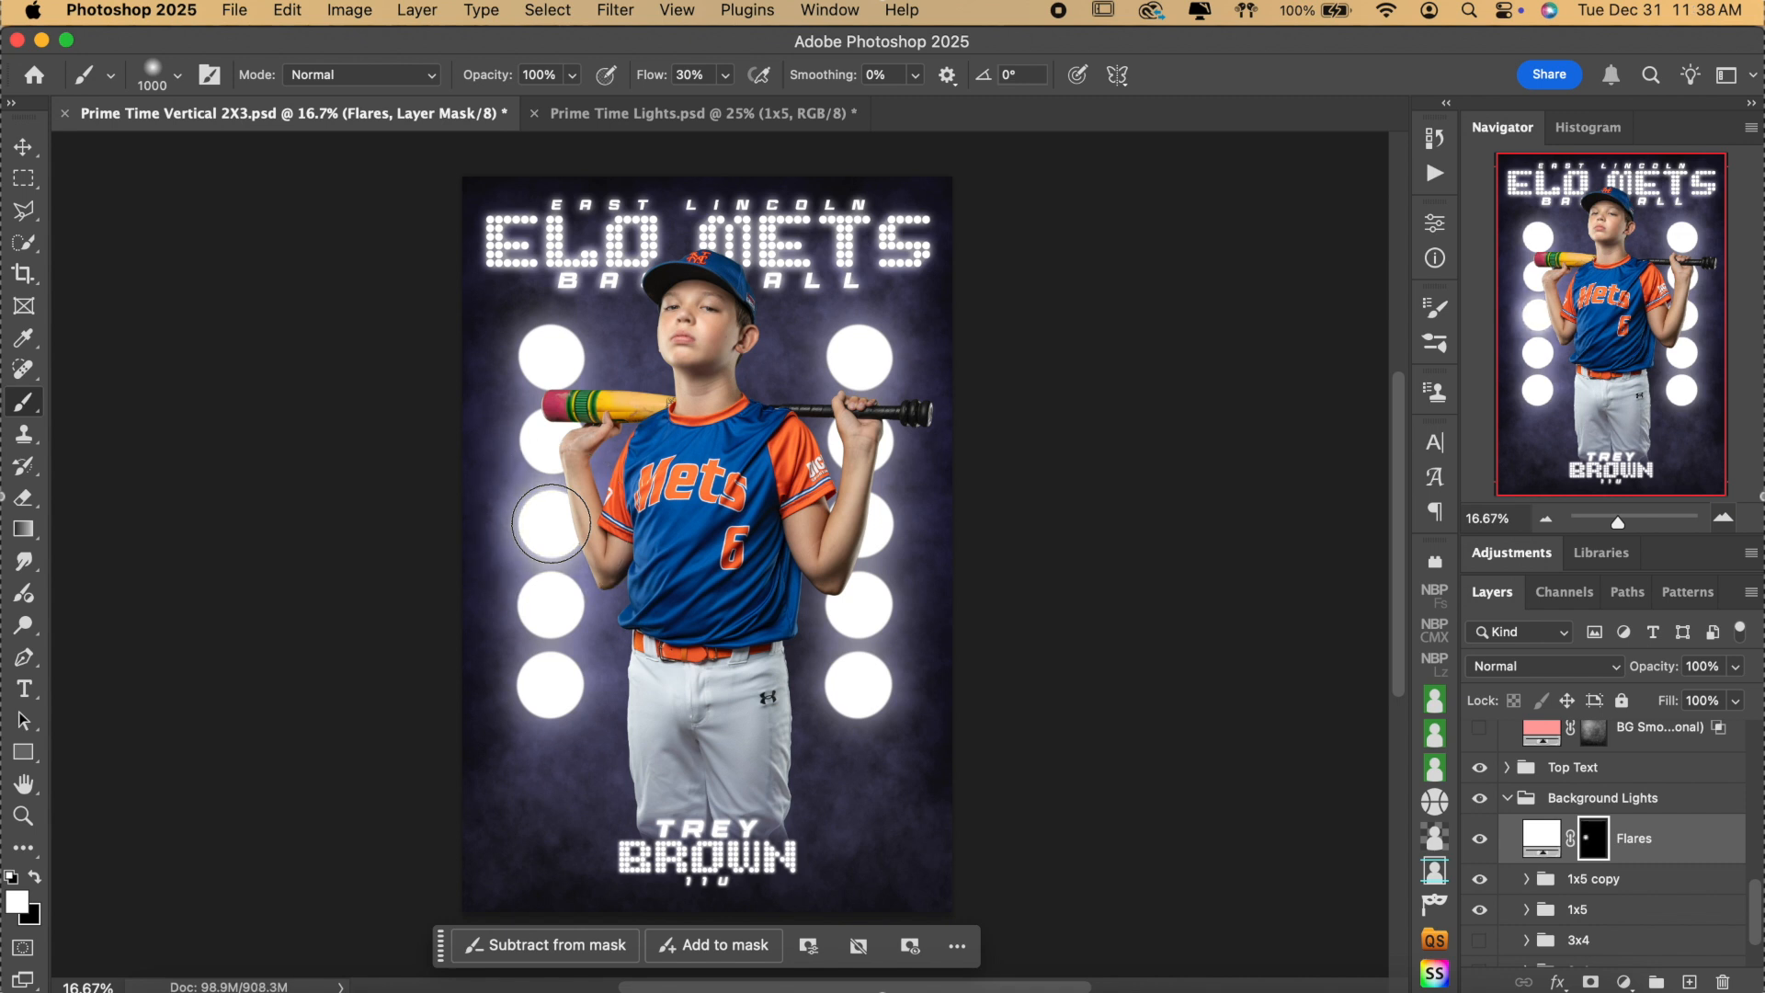
left_click(863, 526)
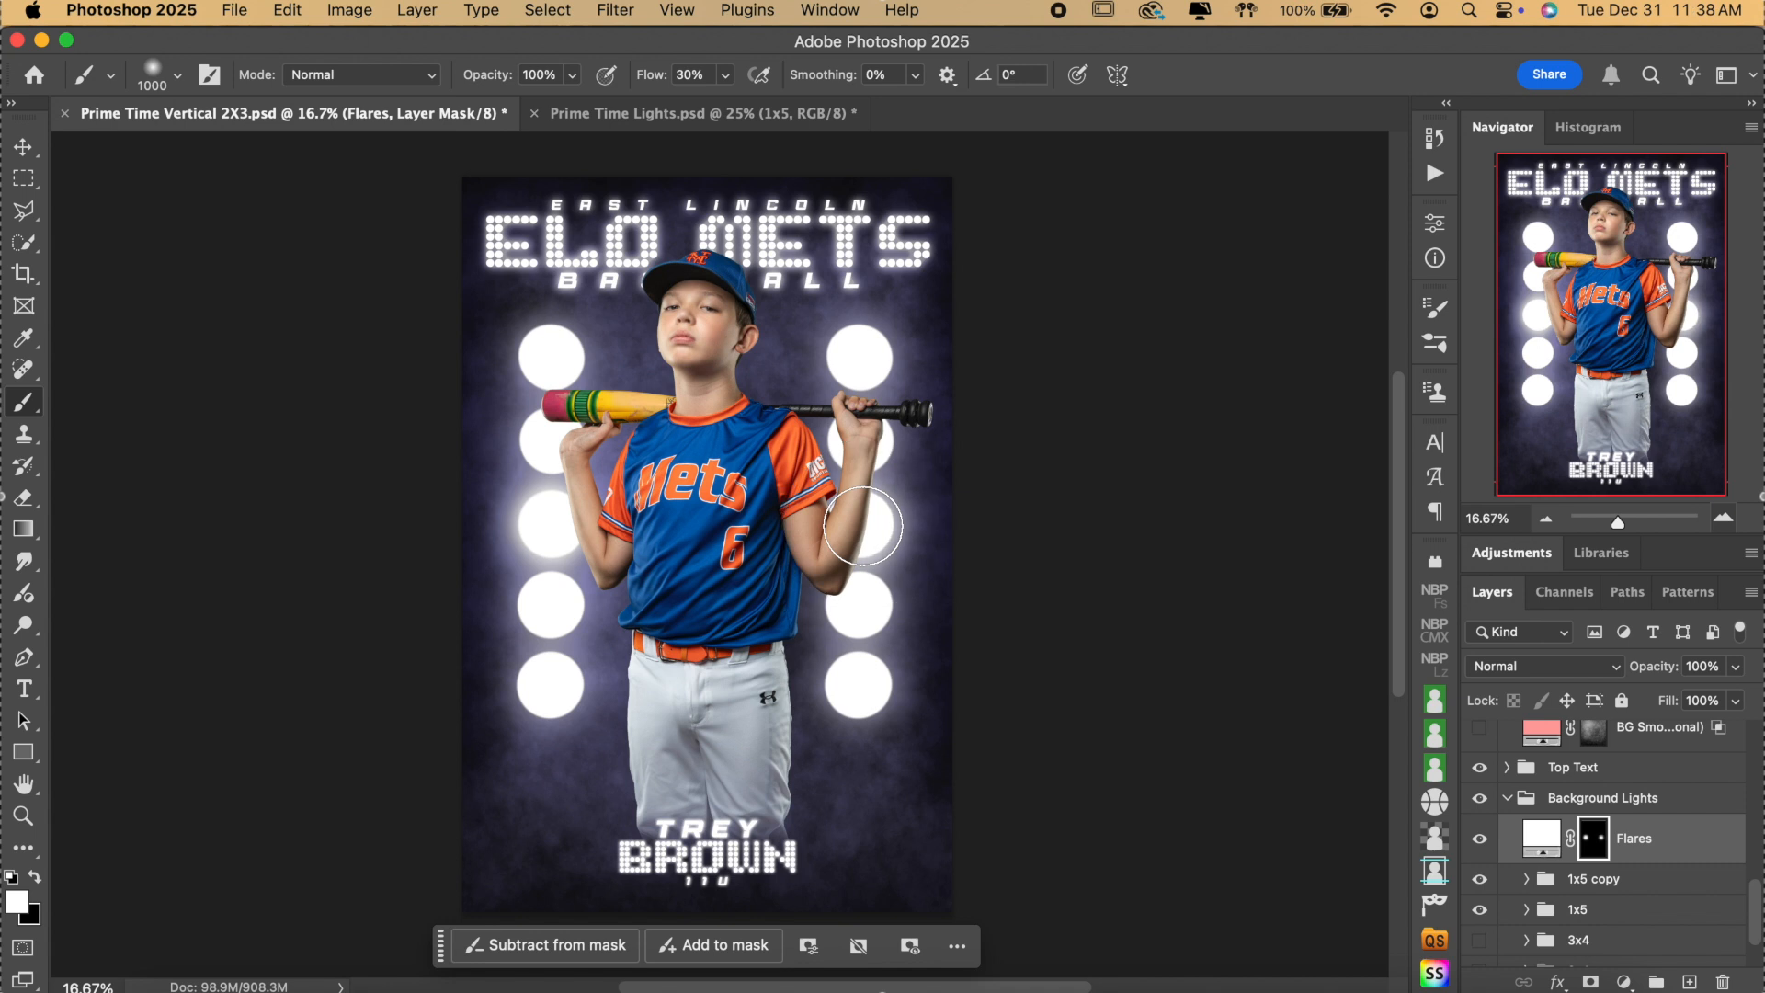
left_click(857, 441)
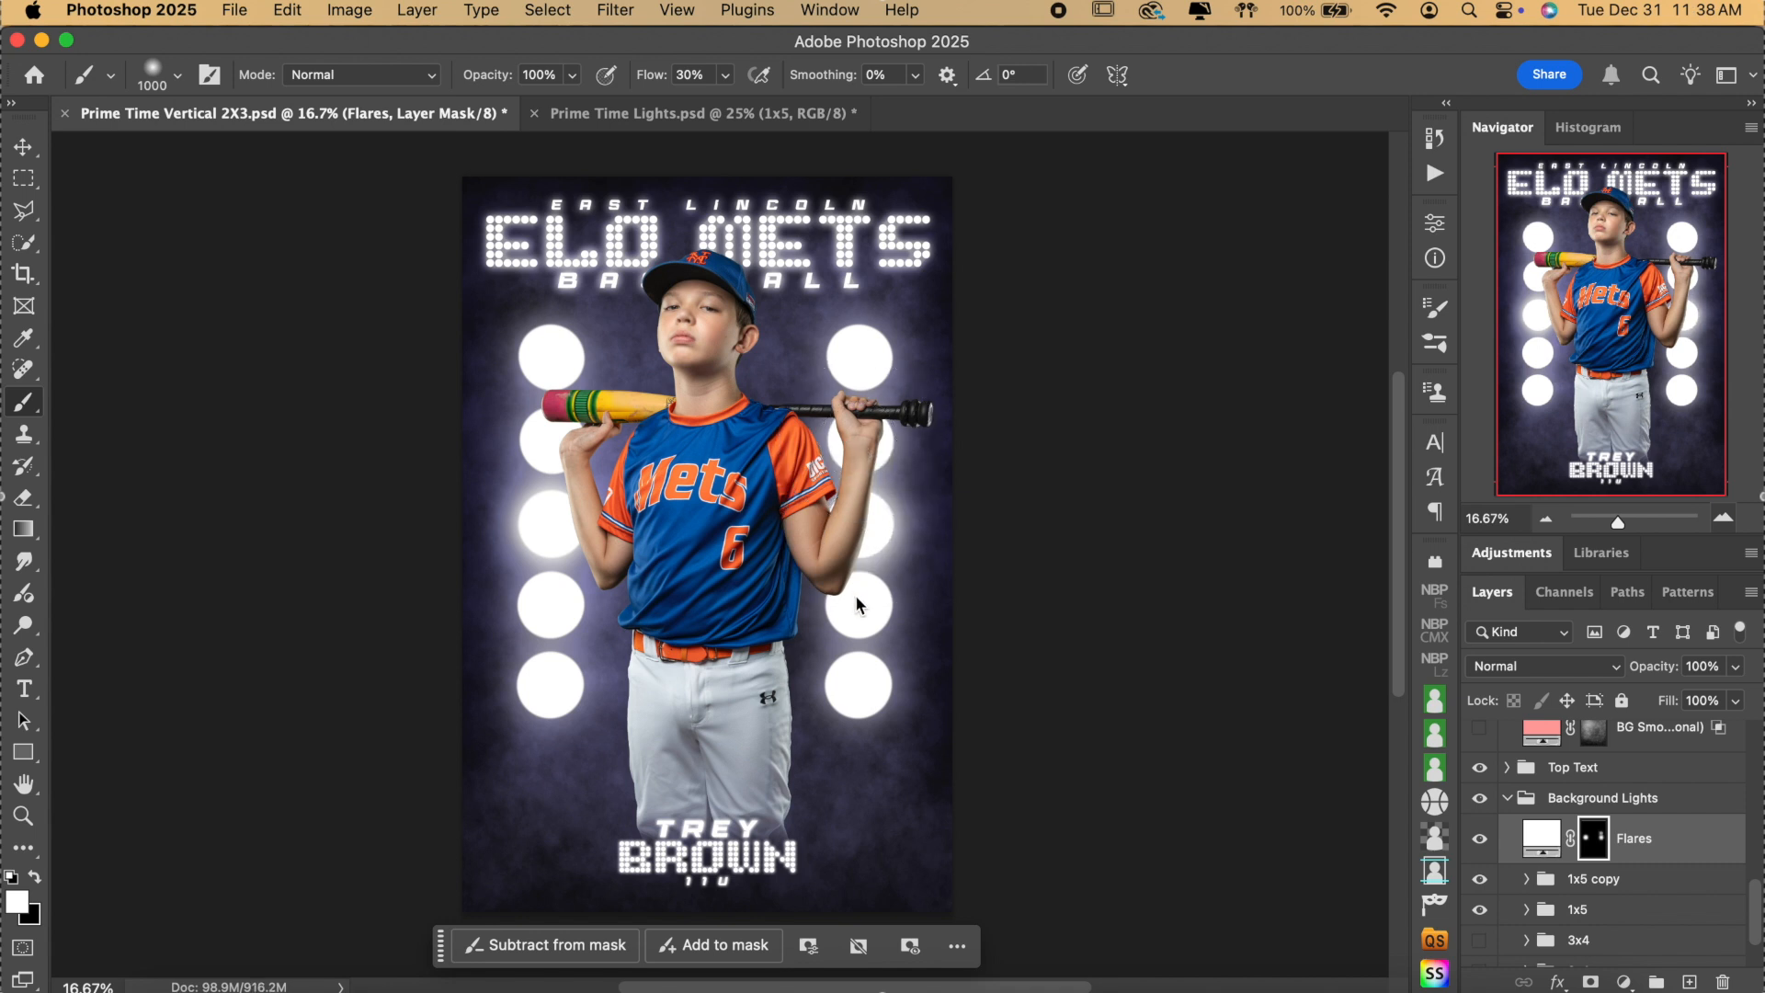
left_click(554, 606)
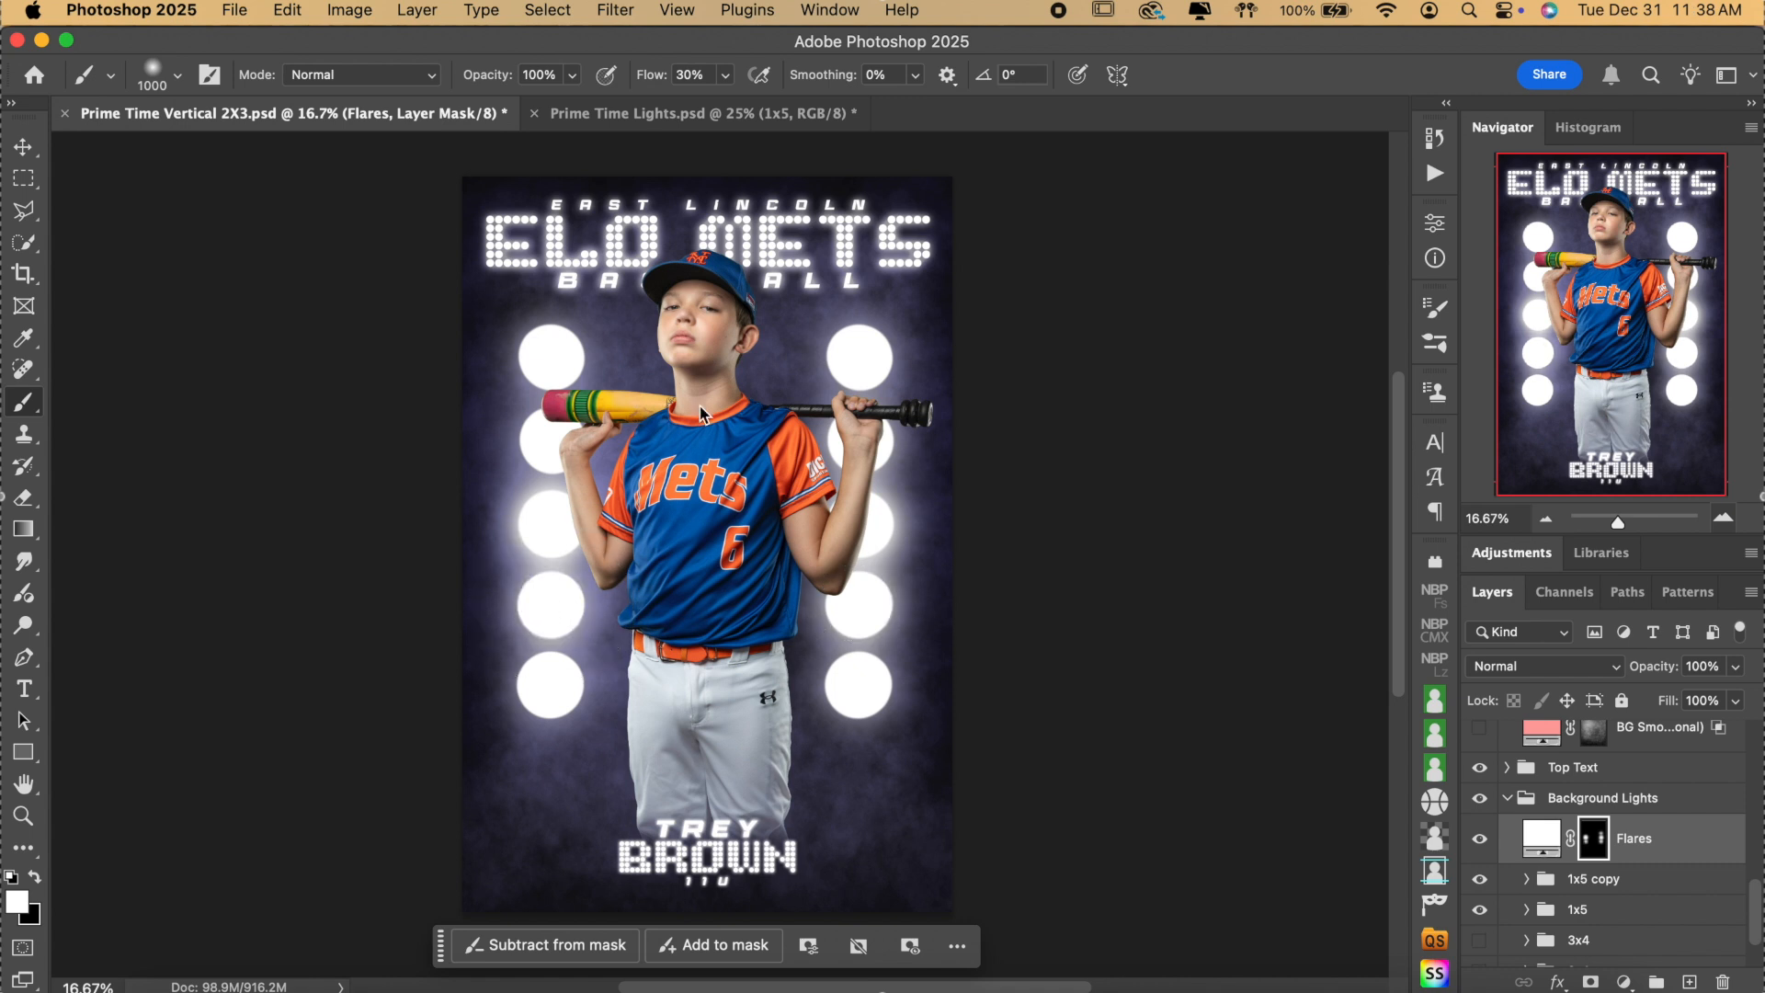
left_click(552, 444)
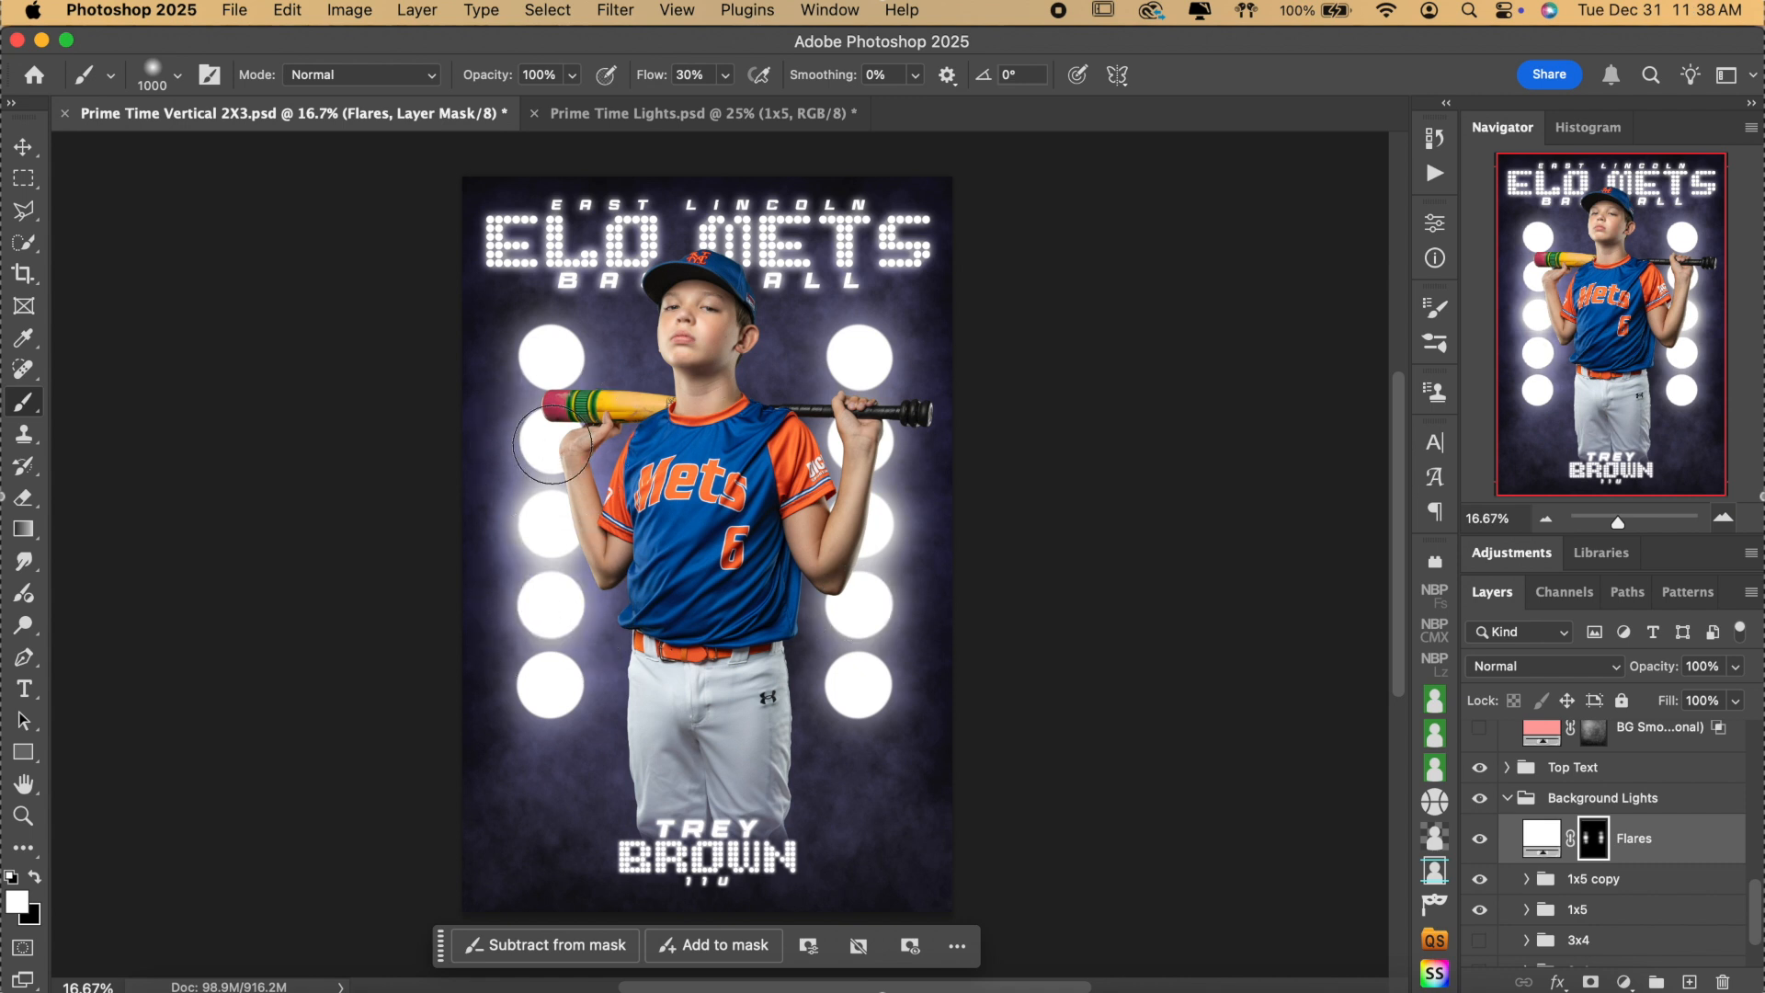
left_click(552, 360)
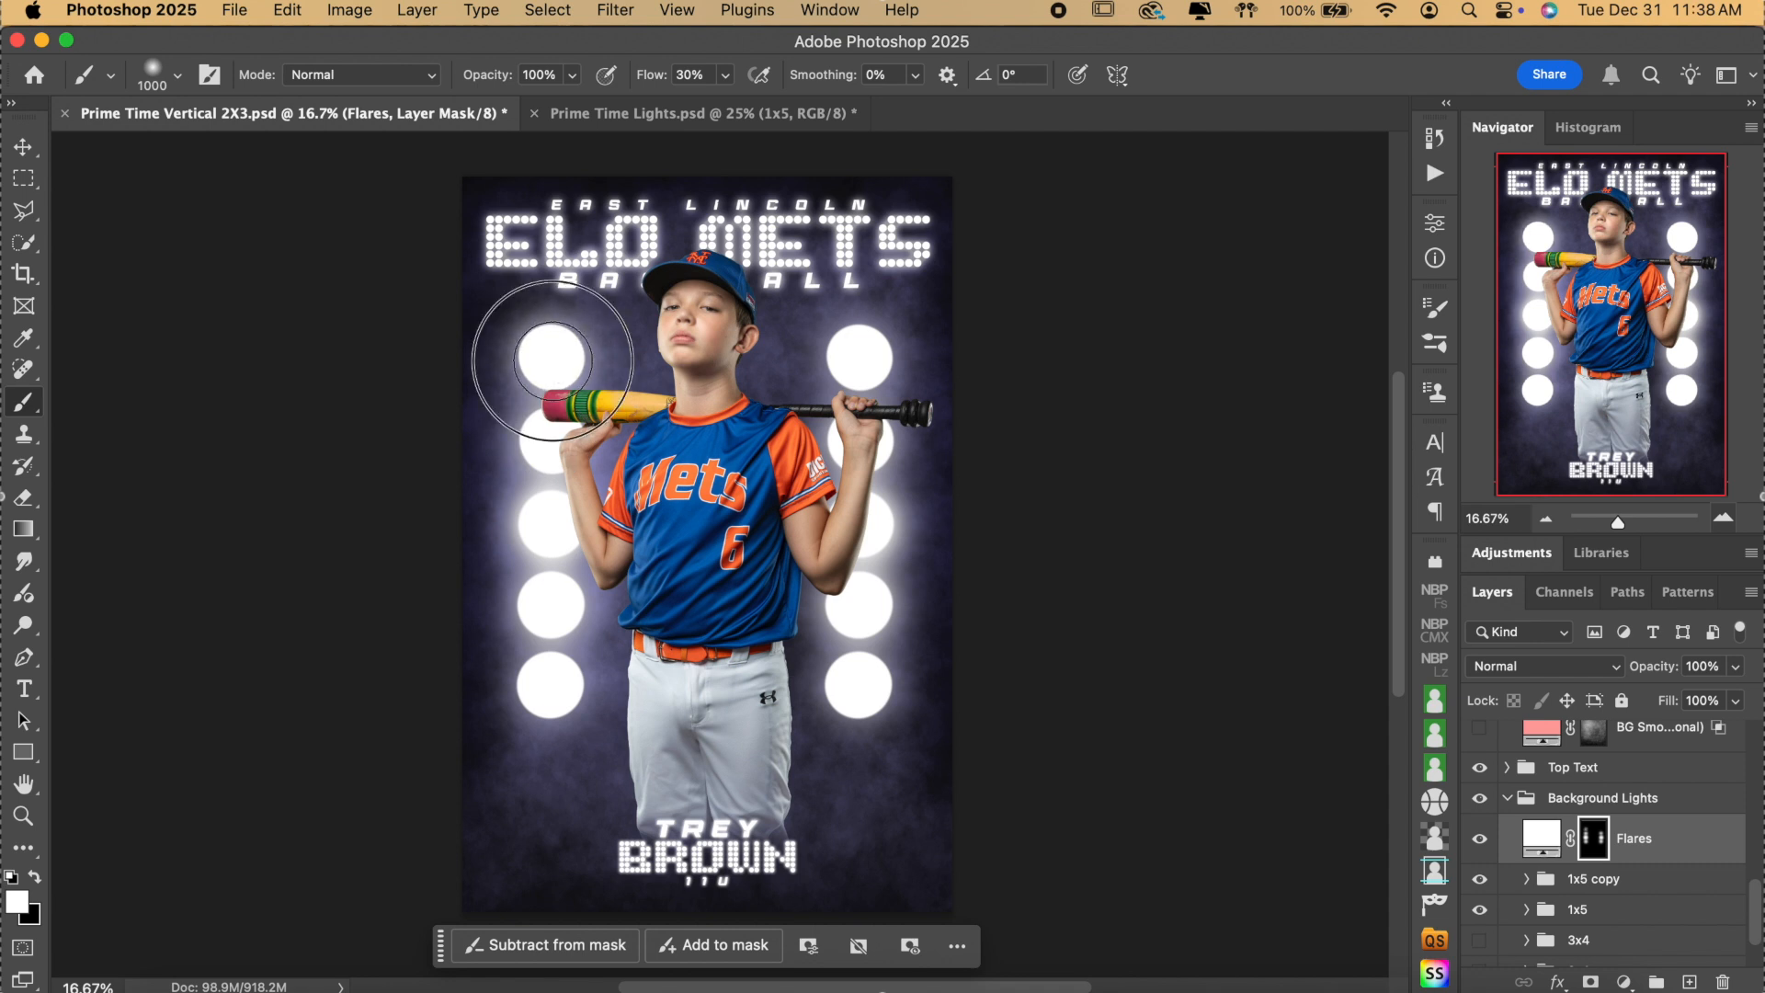
left_click(856, 687)
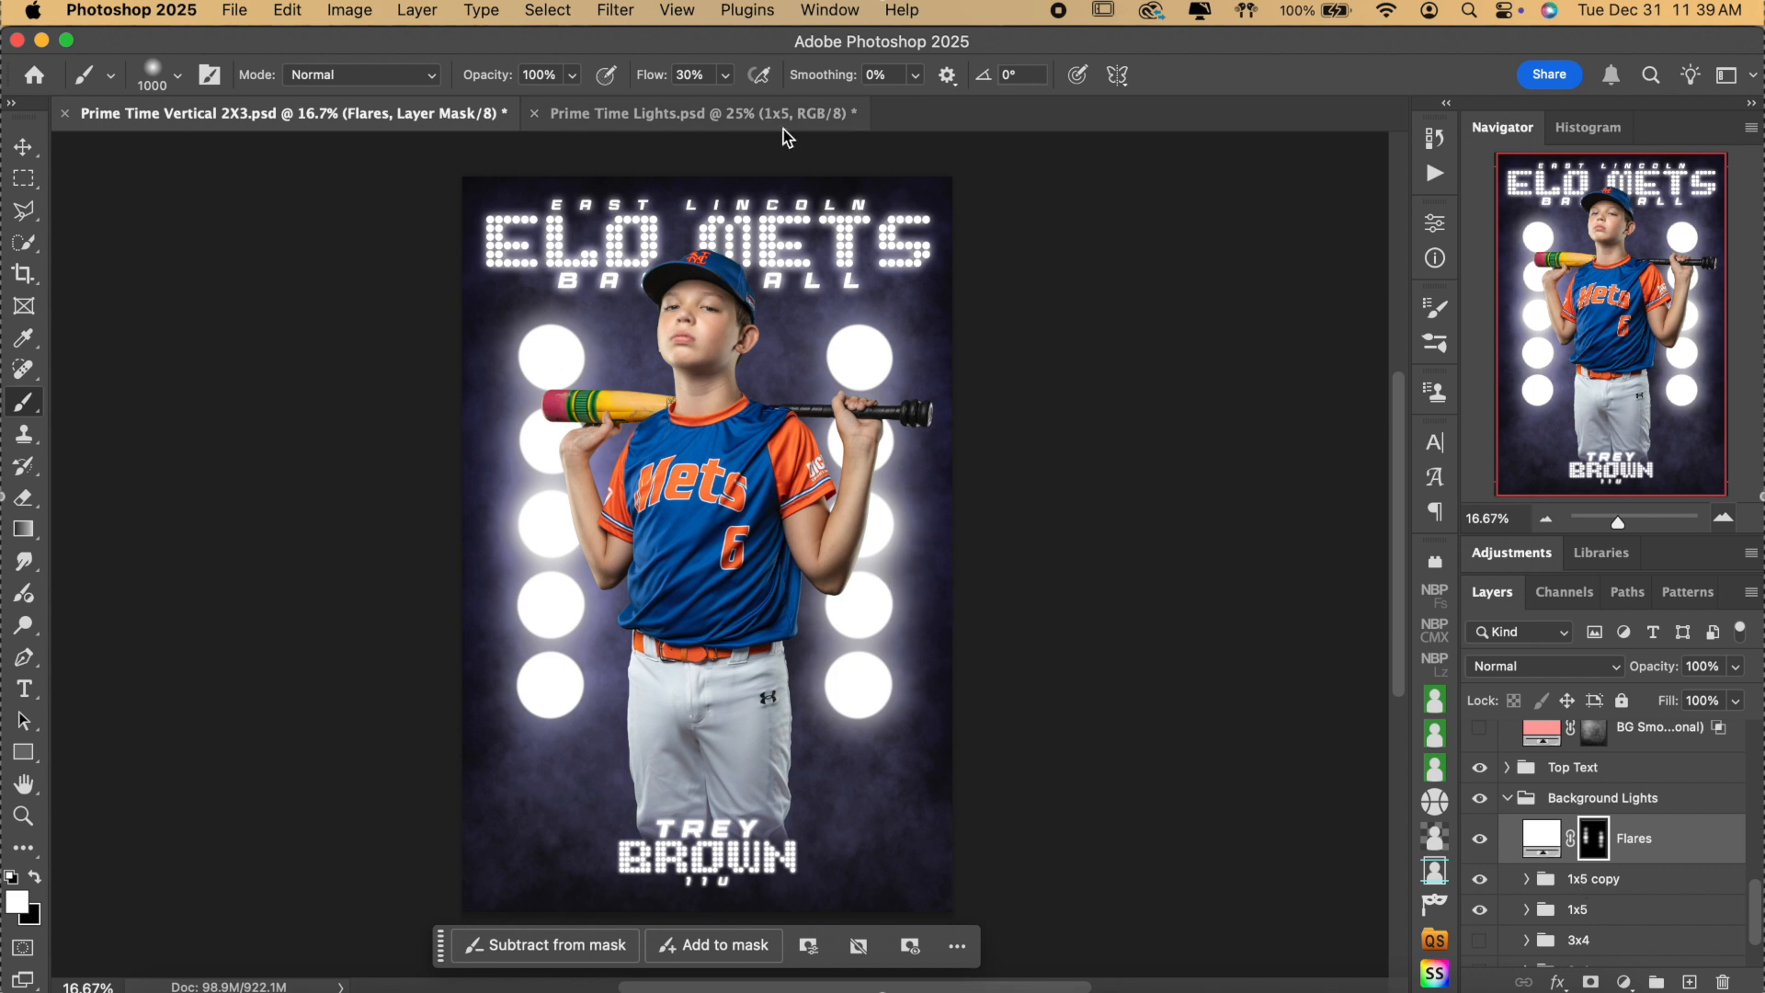
left_click(694, 76)
type("6")
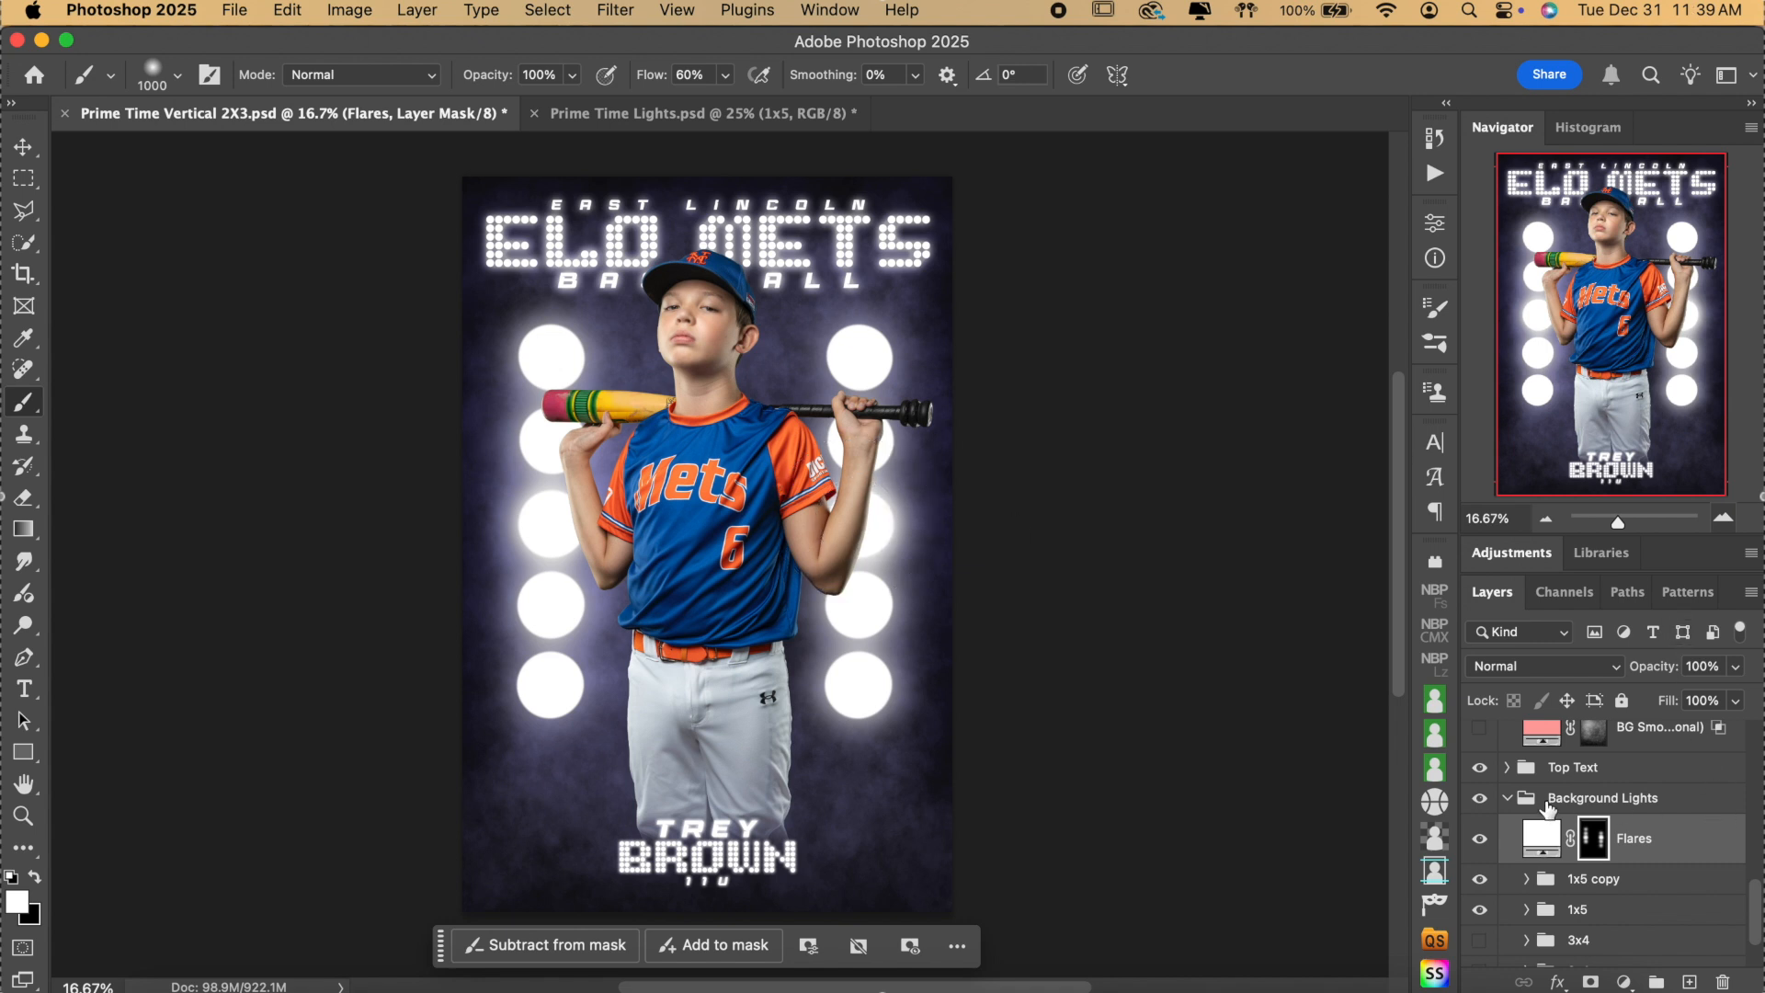
Fill the BG White Smoke layer mask with black to hide all the smoke.
left_click(1506, 798)
scroll(1562, 809, "up", 2)
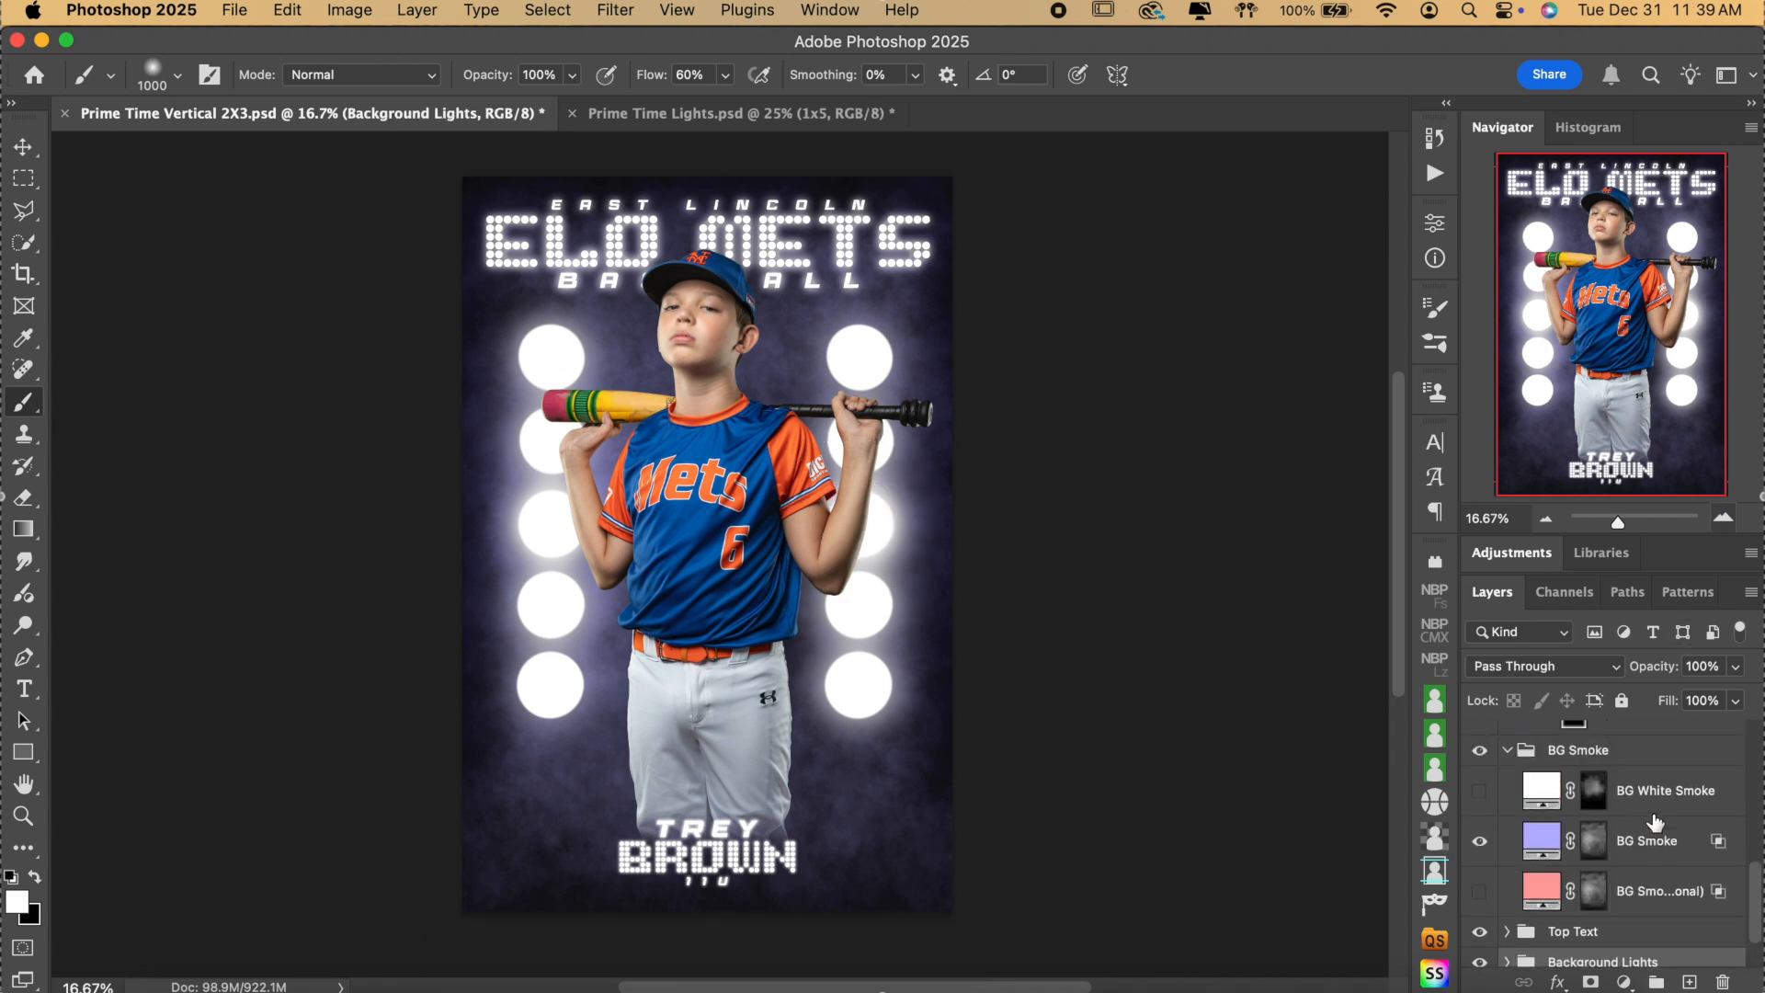
left_click(1593, 793)
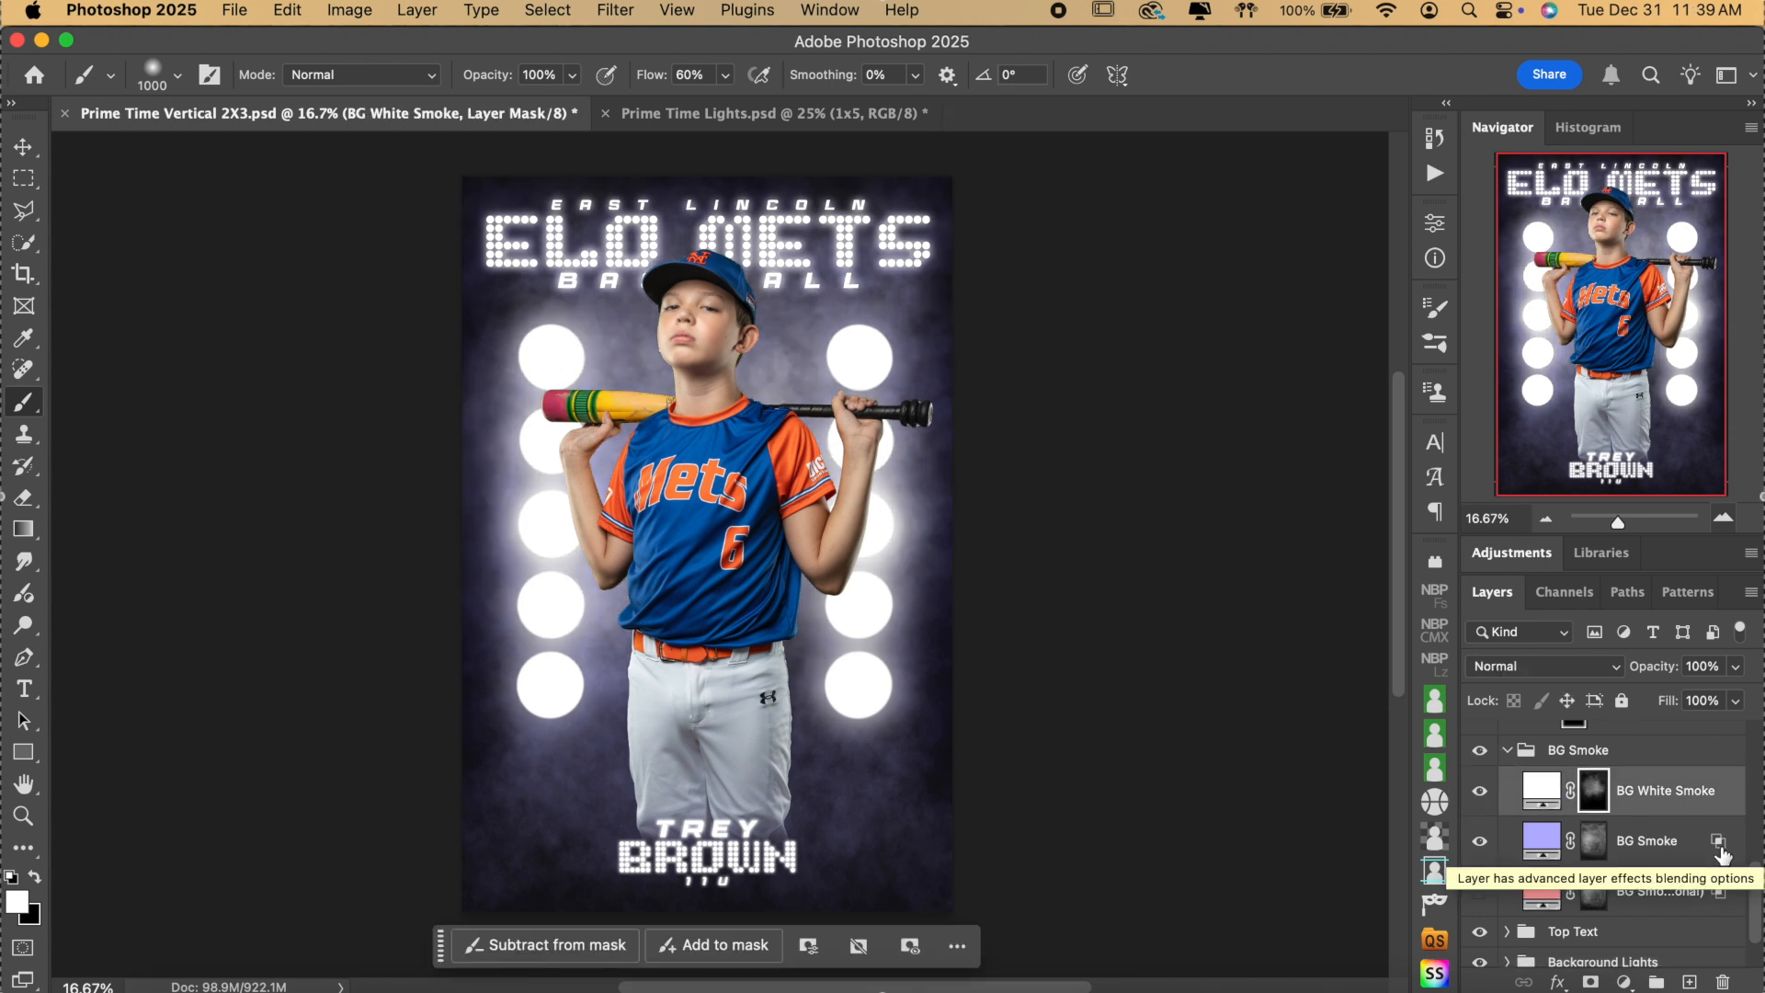
key("super+BackSpace")
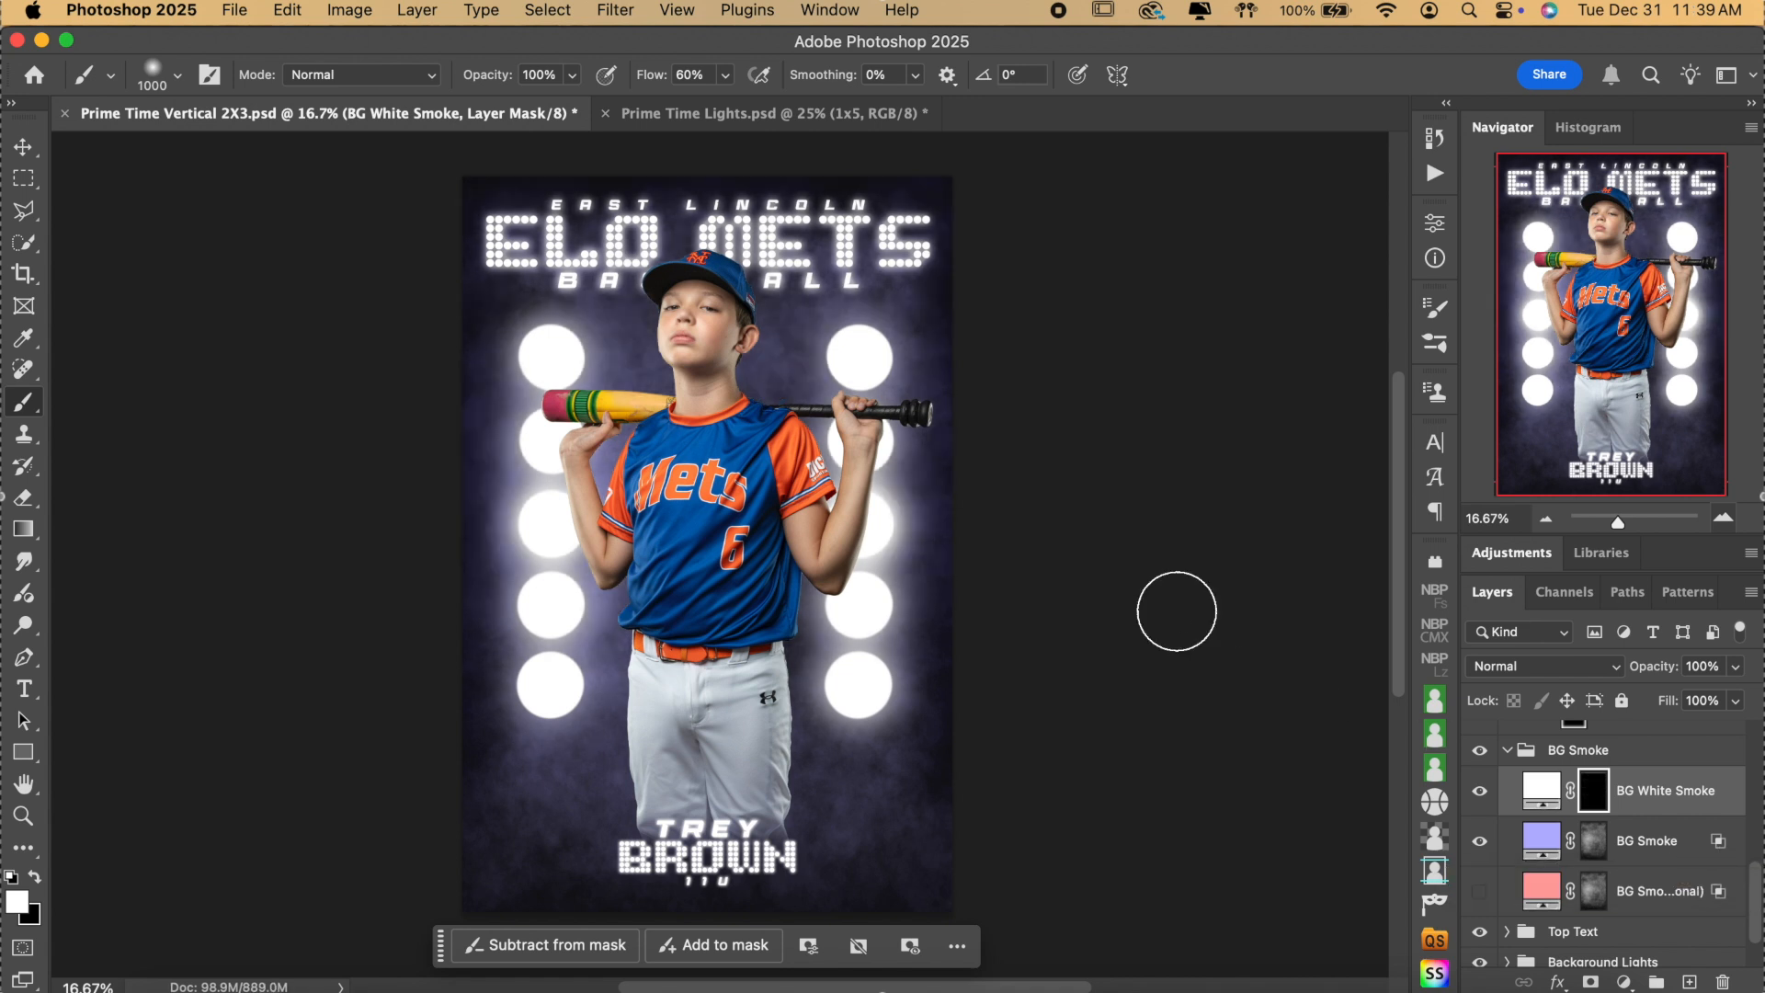
Pick the MBP Smoke 5000 brush and paint faint smoke over the left and right middle lights.
left_click(178, 76)
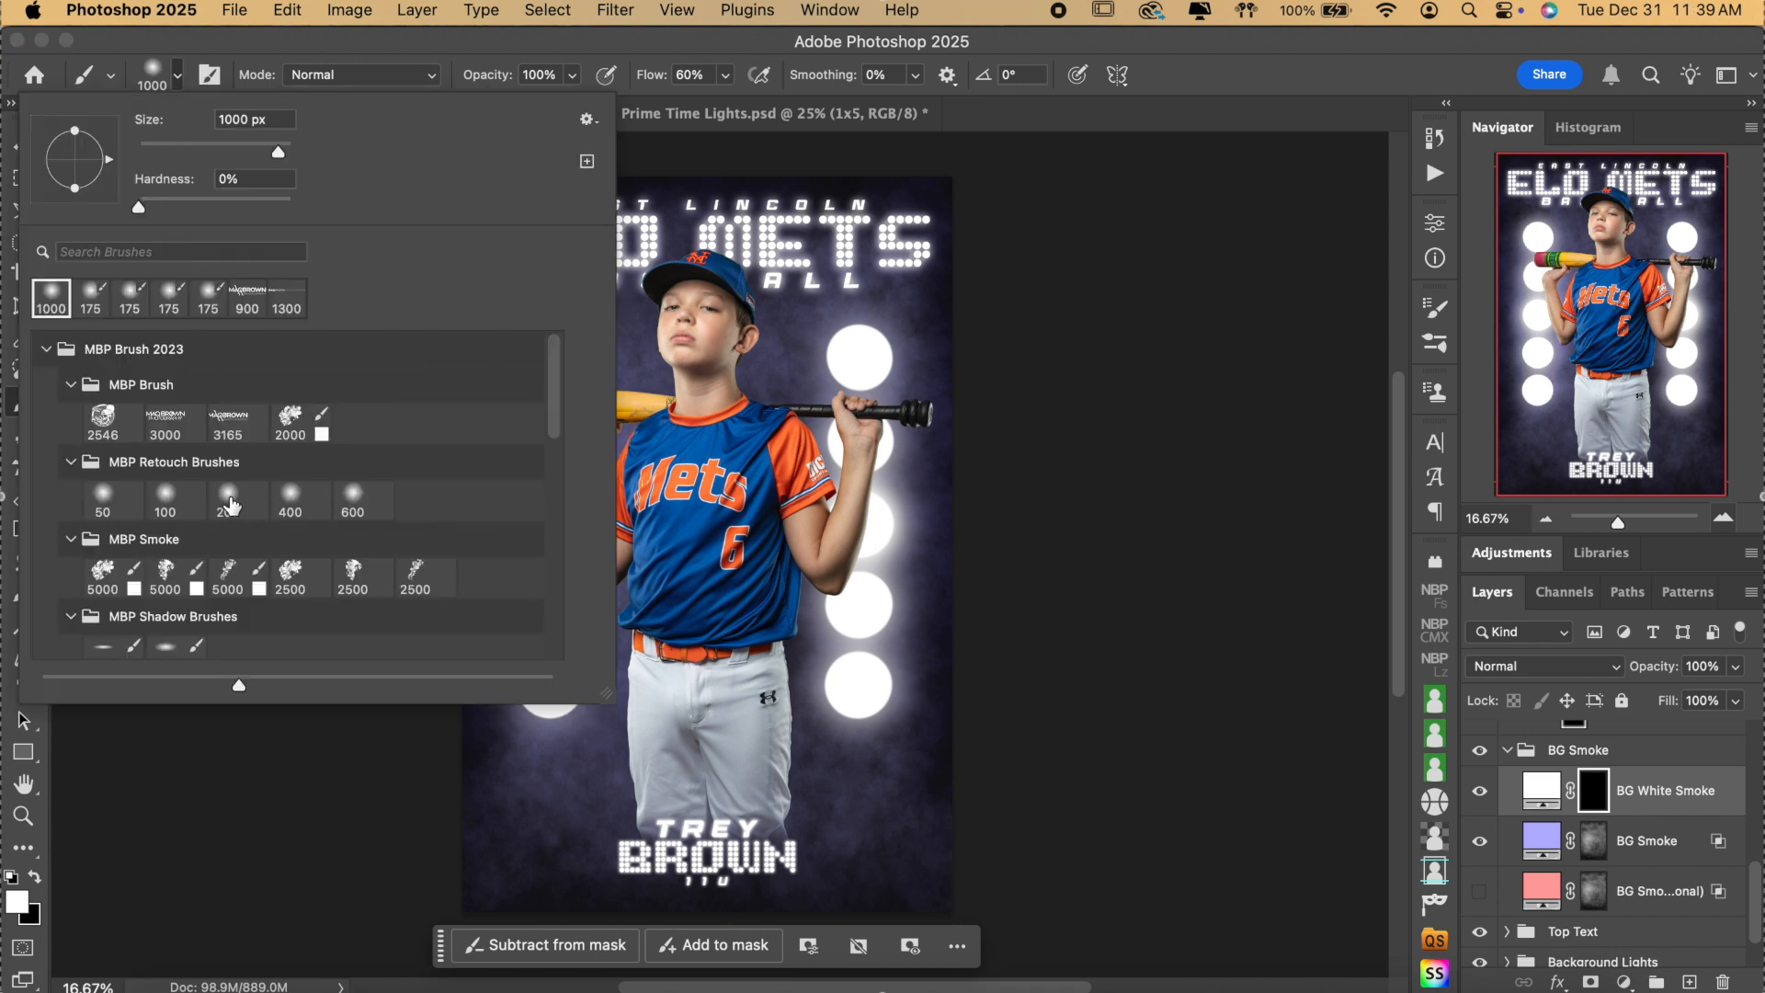
scroll(230, 505, "down", 3)
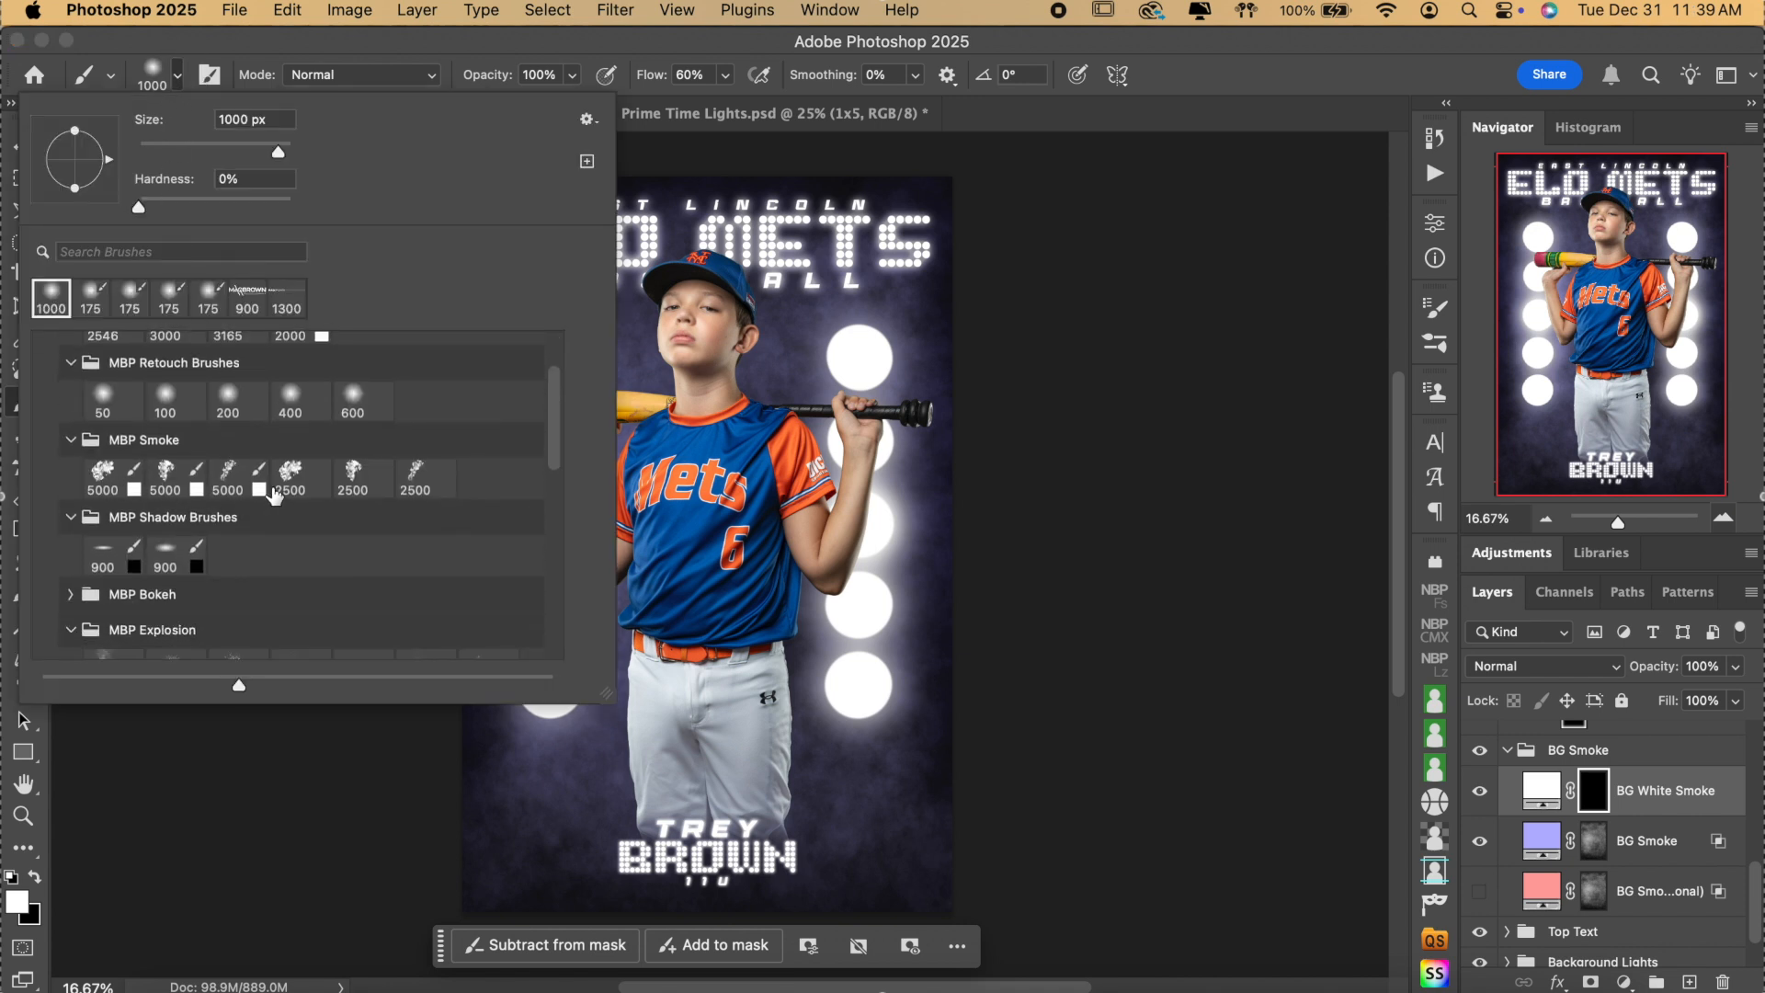
left_click(167, 474)
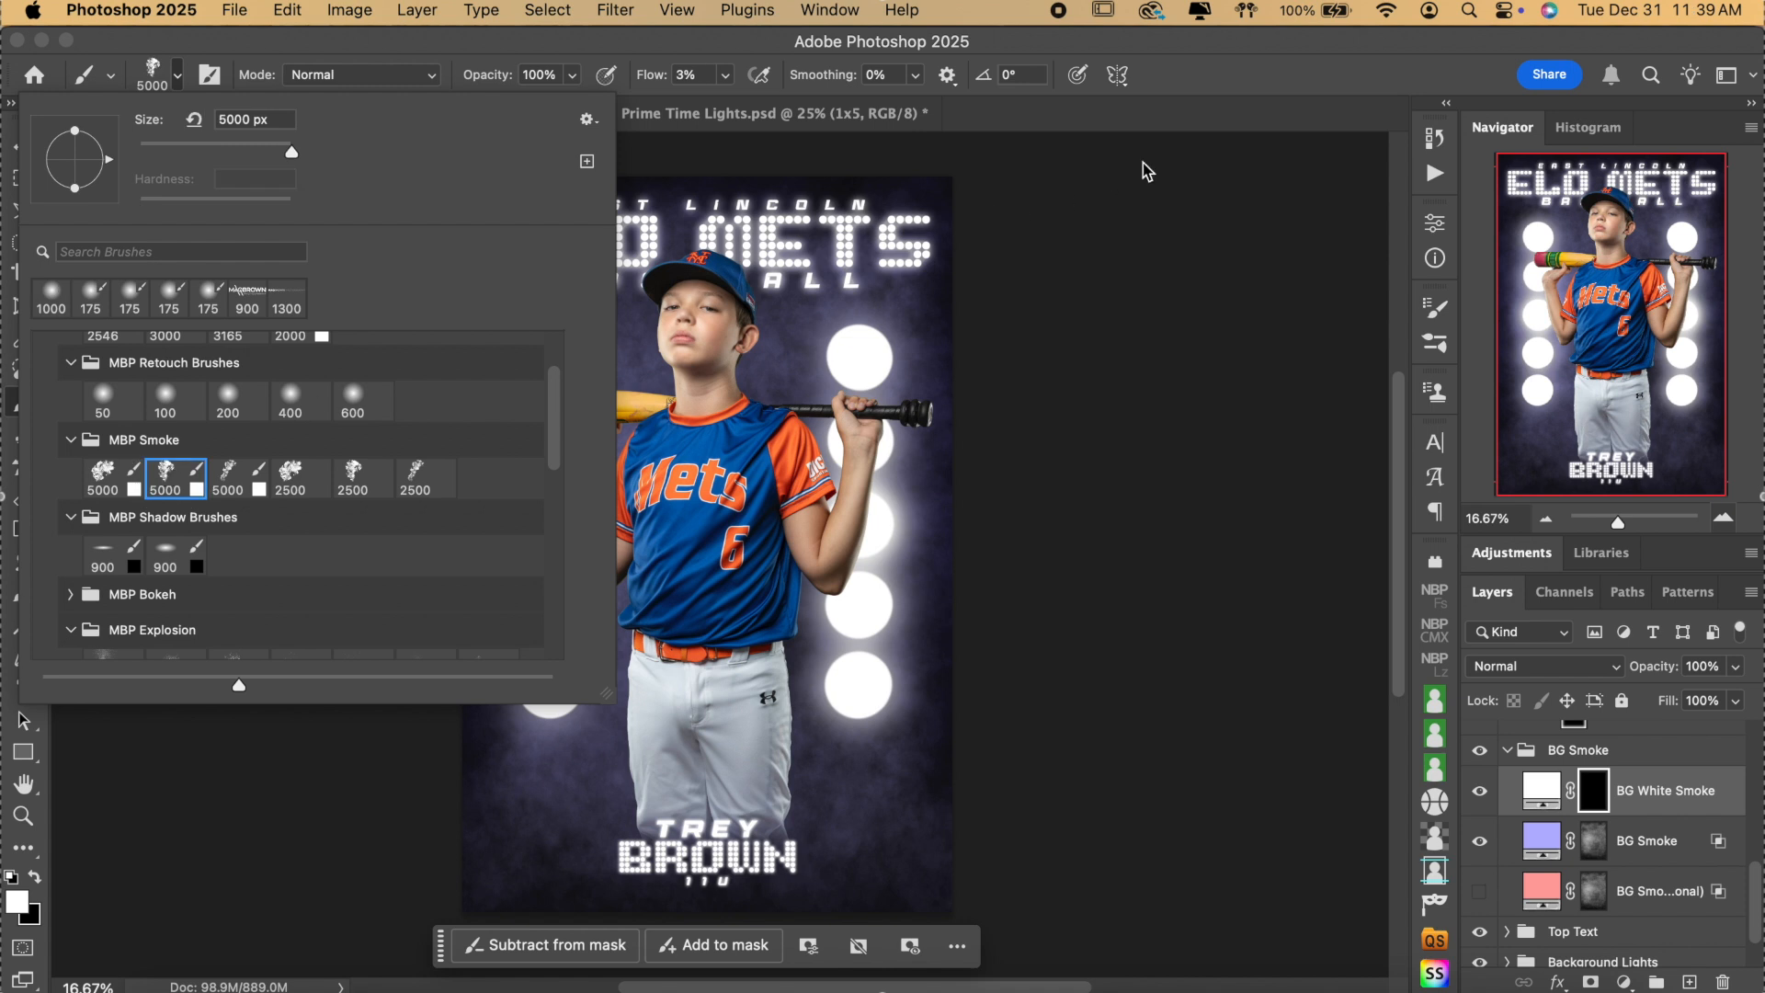
left_click(1236, 99)
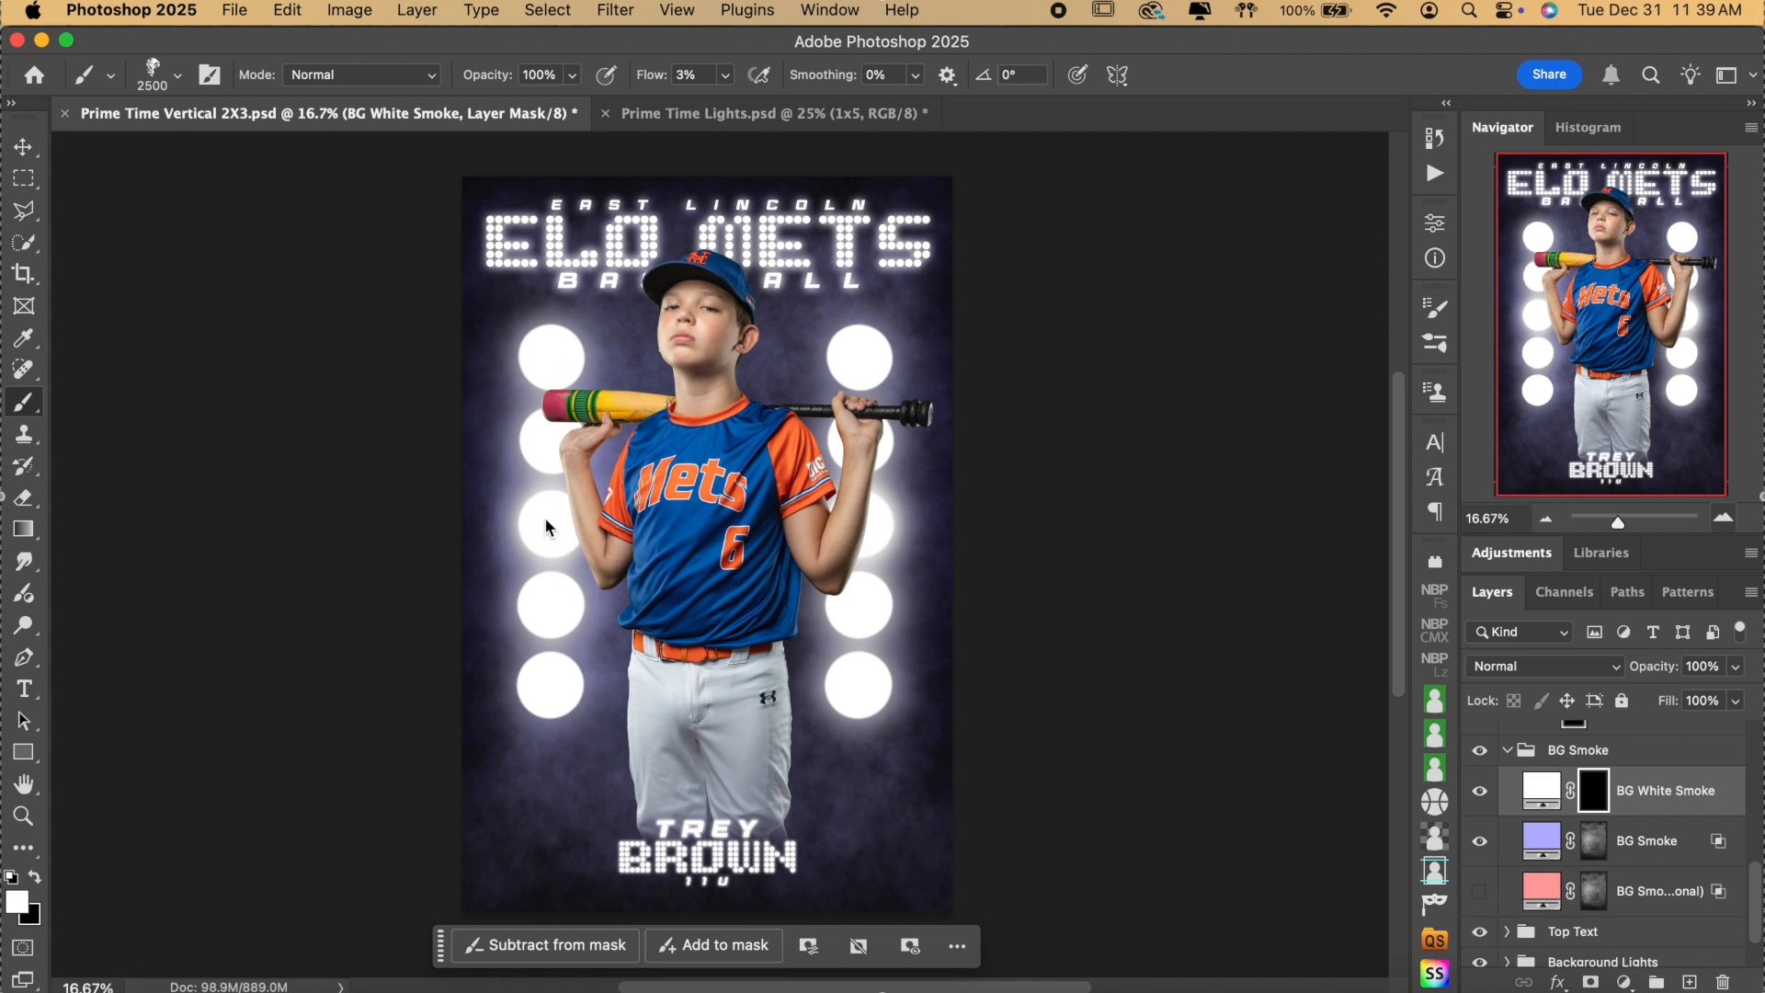
left_click_drag(551, 519, 583, 535)
mouse_move(869, 533)
left_mouse_down()
mouse_move(850, 506)
mouse_move(882, 524)
mouse_move(859, 542)
left_mouse_up()
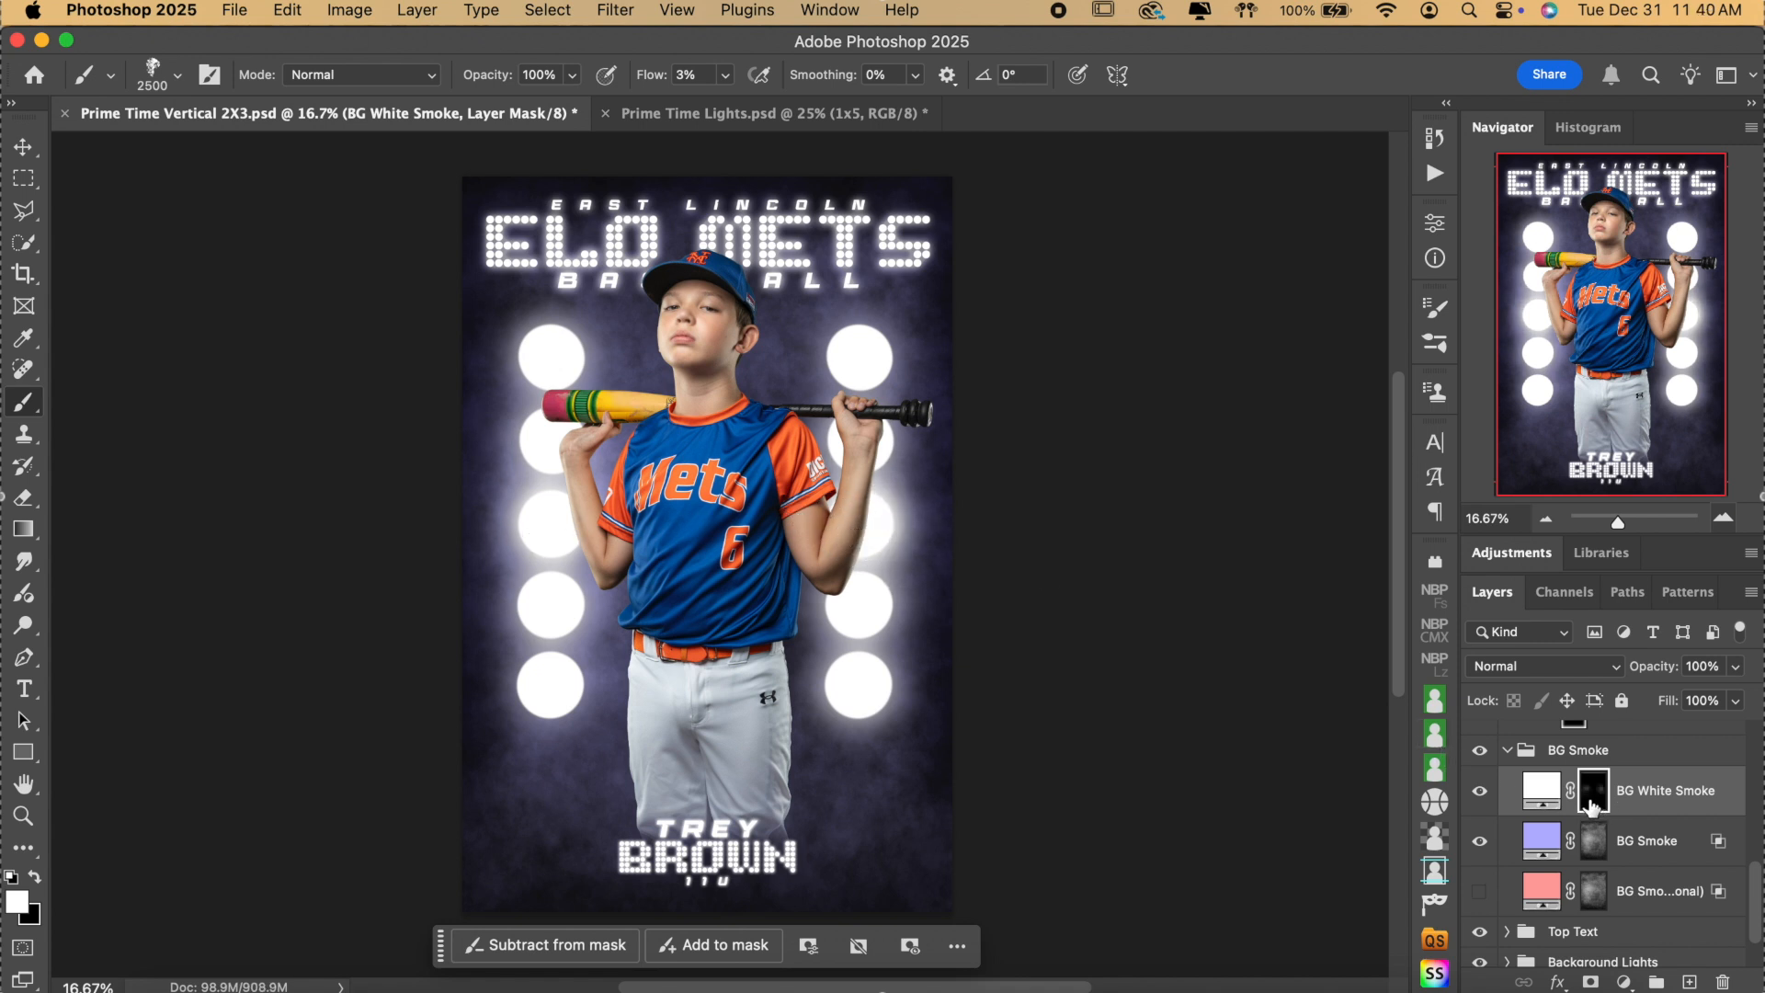
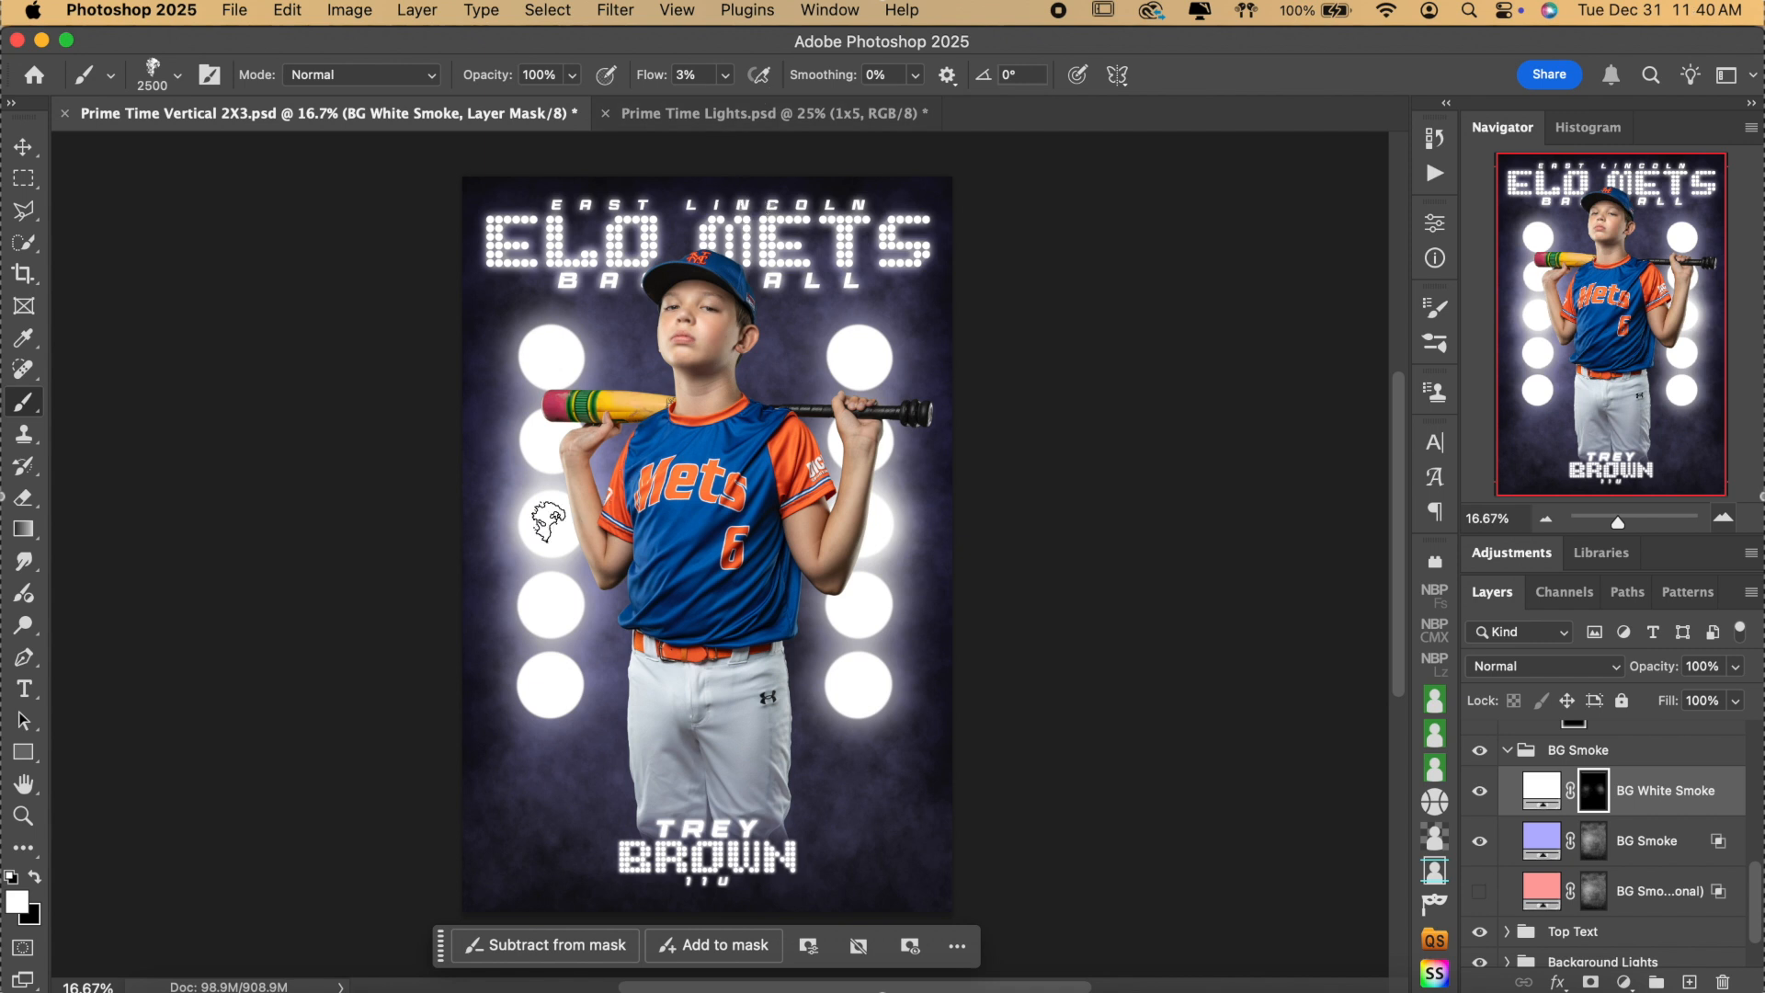
Brush white smoke up the right column of lights, fine-tuning the smoke brush size.
left_click_drag(548, 533, 562, 532)
left_click_drag(850, 541, 844, 507)
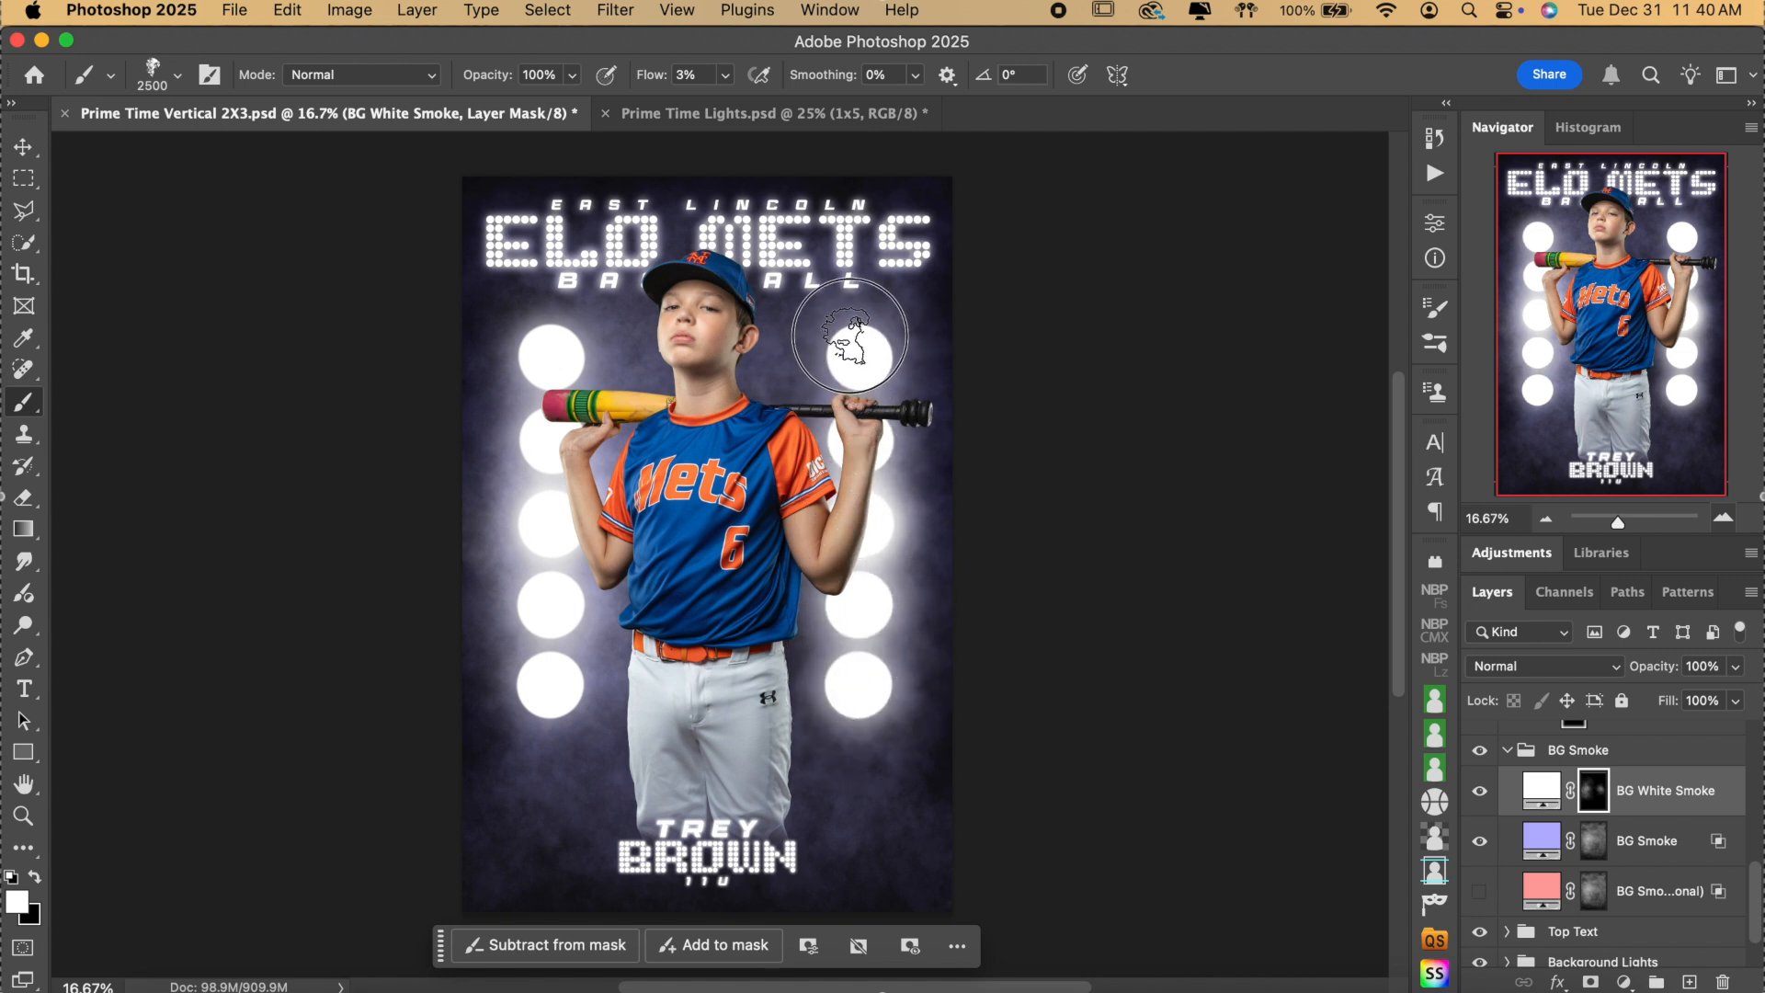
mouse_move(864, 663)
left_mouse_down()
mouse_move(863, 700)
mouse_move(889, 531)
mouse_move(874, 362)
left_mouse_up()
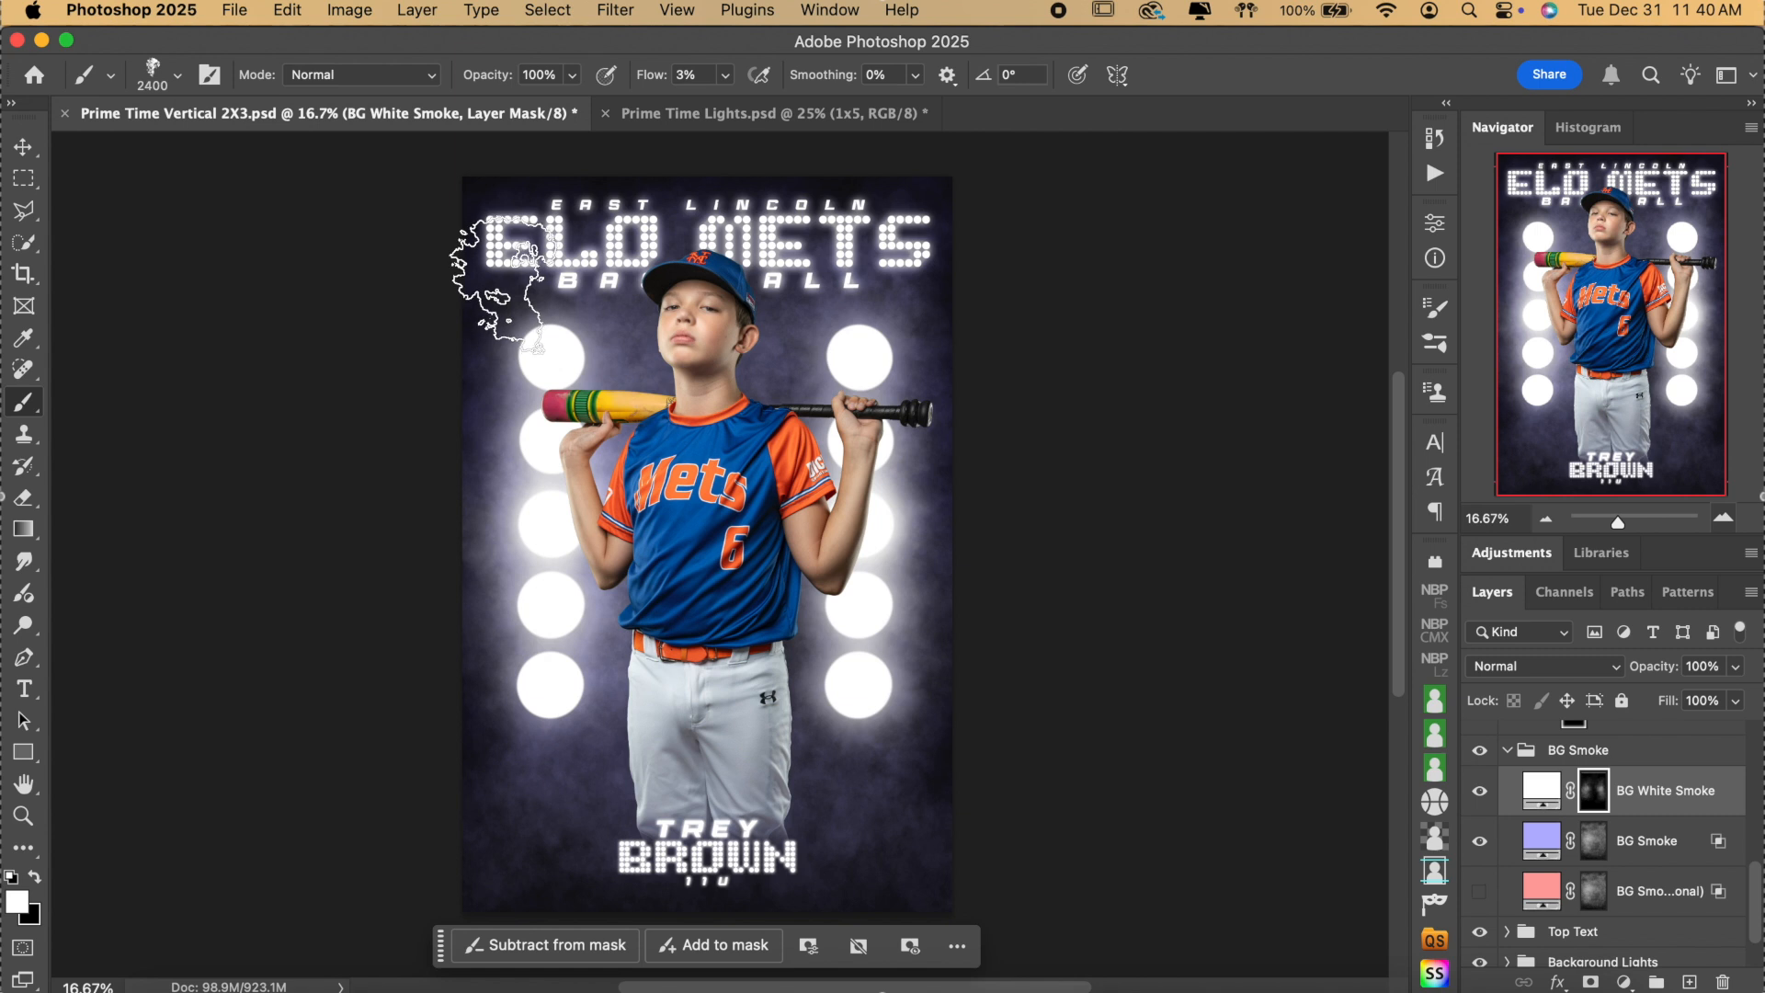
key("bracketleft")
key("bracketleft")
key("bracketleft")
key("bracketleft")
key("bracketleft")
key("bracketleft")
key("bracketleft")
key("bracketleft")
key("bracketleft")
key("bracketleft")
key("bracketleft")
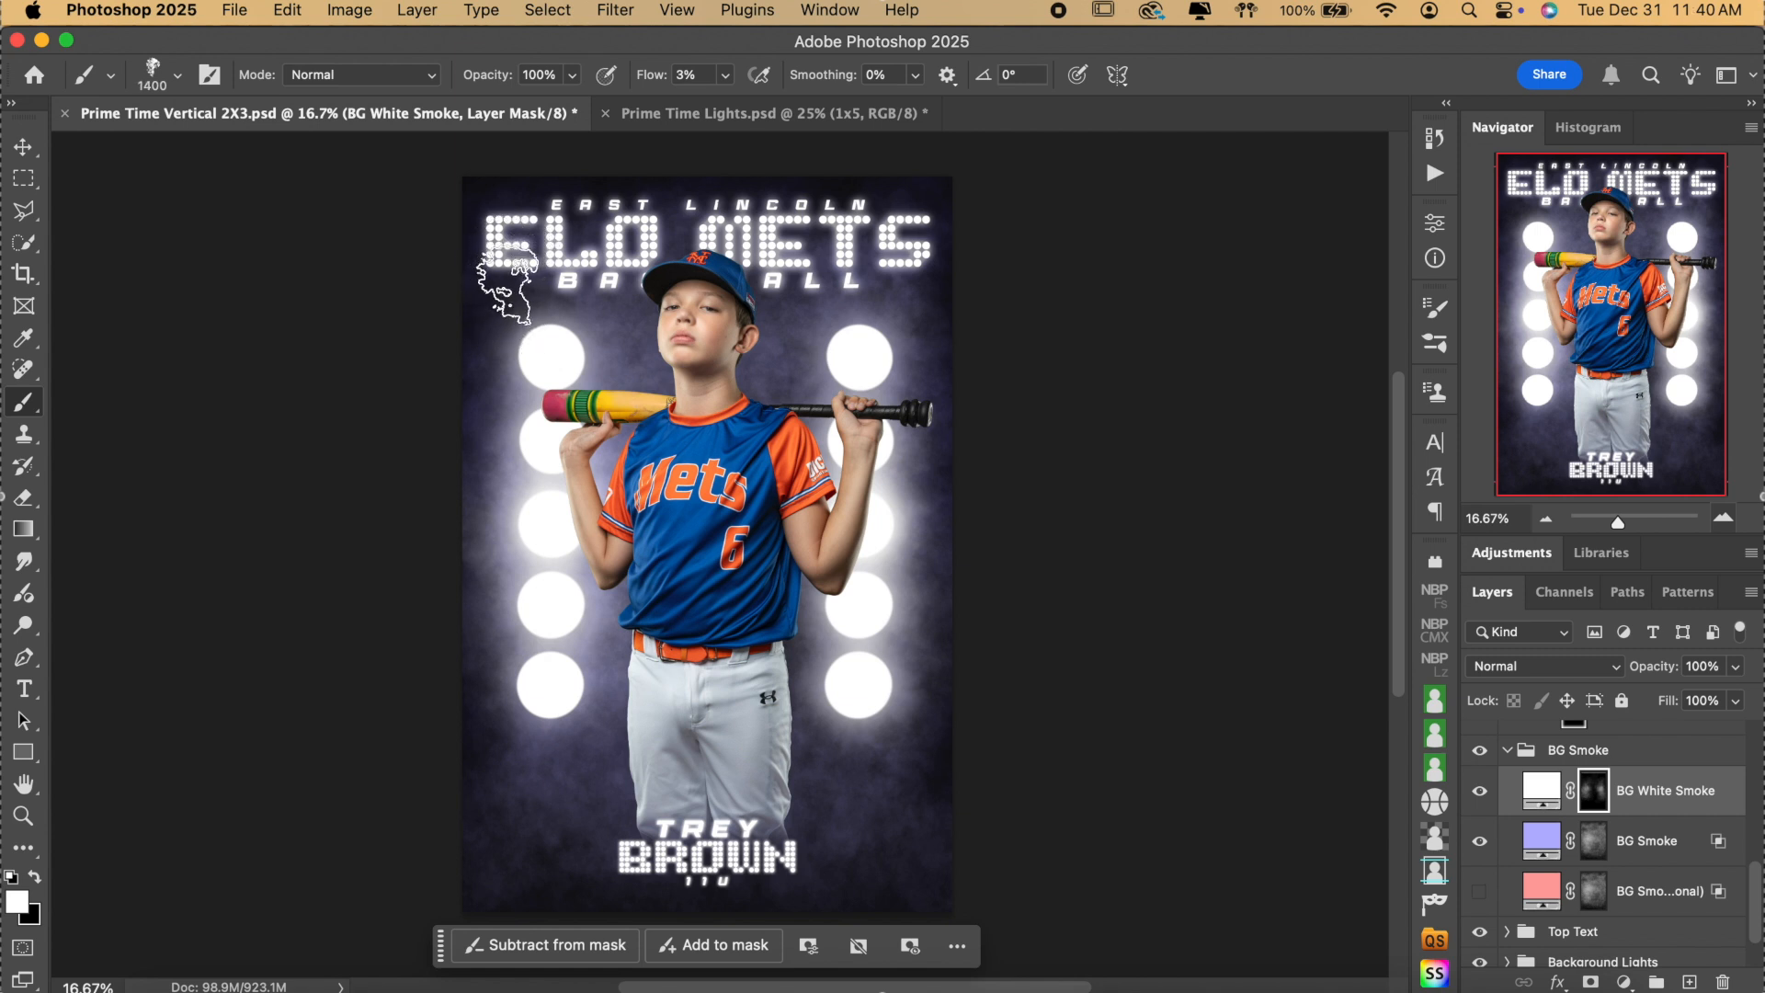
key("bracketright")
Paint haze down the left column and strengthen the smoke around individual lights in both columns.
left_click(551, 355)
mouse_move(551, 355)
left_mouse_down()
mouse_move(512, 433)
mouse_move(532, 670)
mouse_move(532, 355)
mouse_move(551, 623)
left_mouse_up()
mouse_move(860, 638)
left_mouse_down()
mouse_move(874, 340)
mouse_move(873, 367)
left_mouse_up()
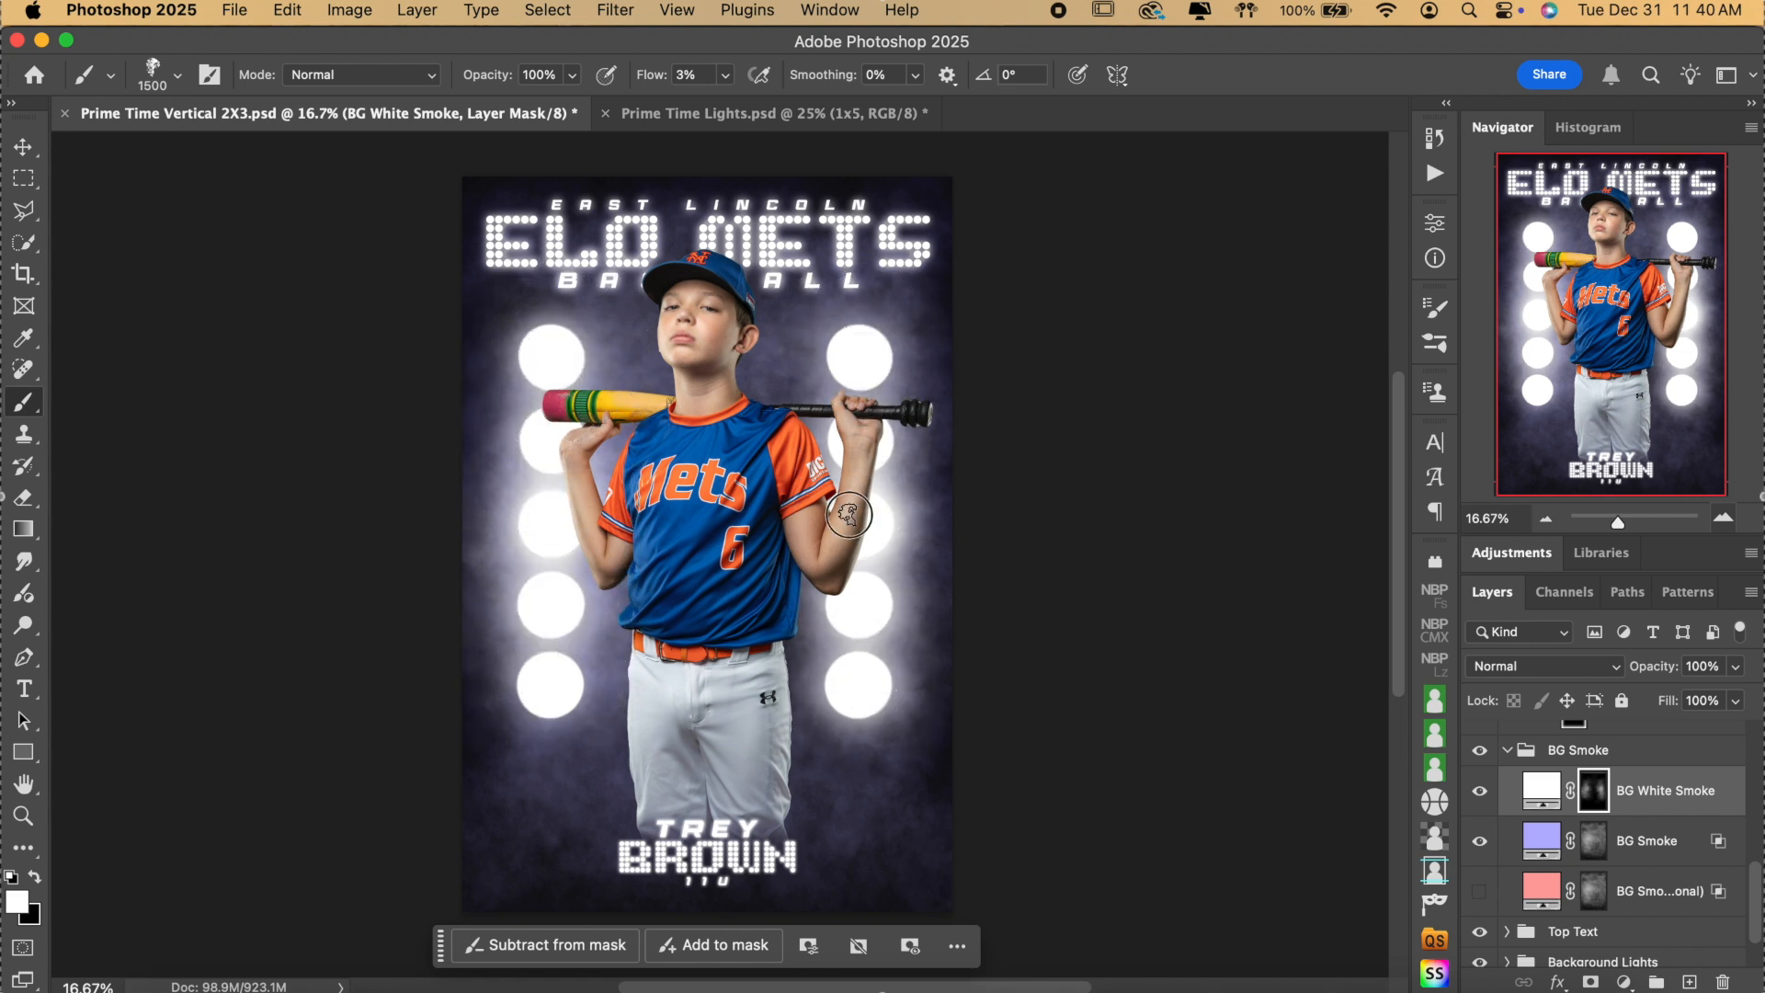
left_click_drag(546, 527, 549, 522)
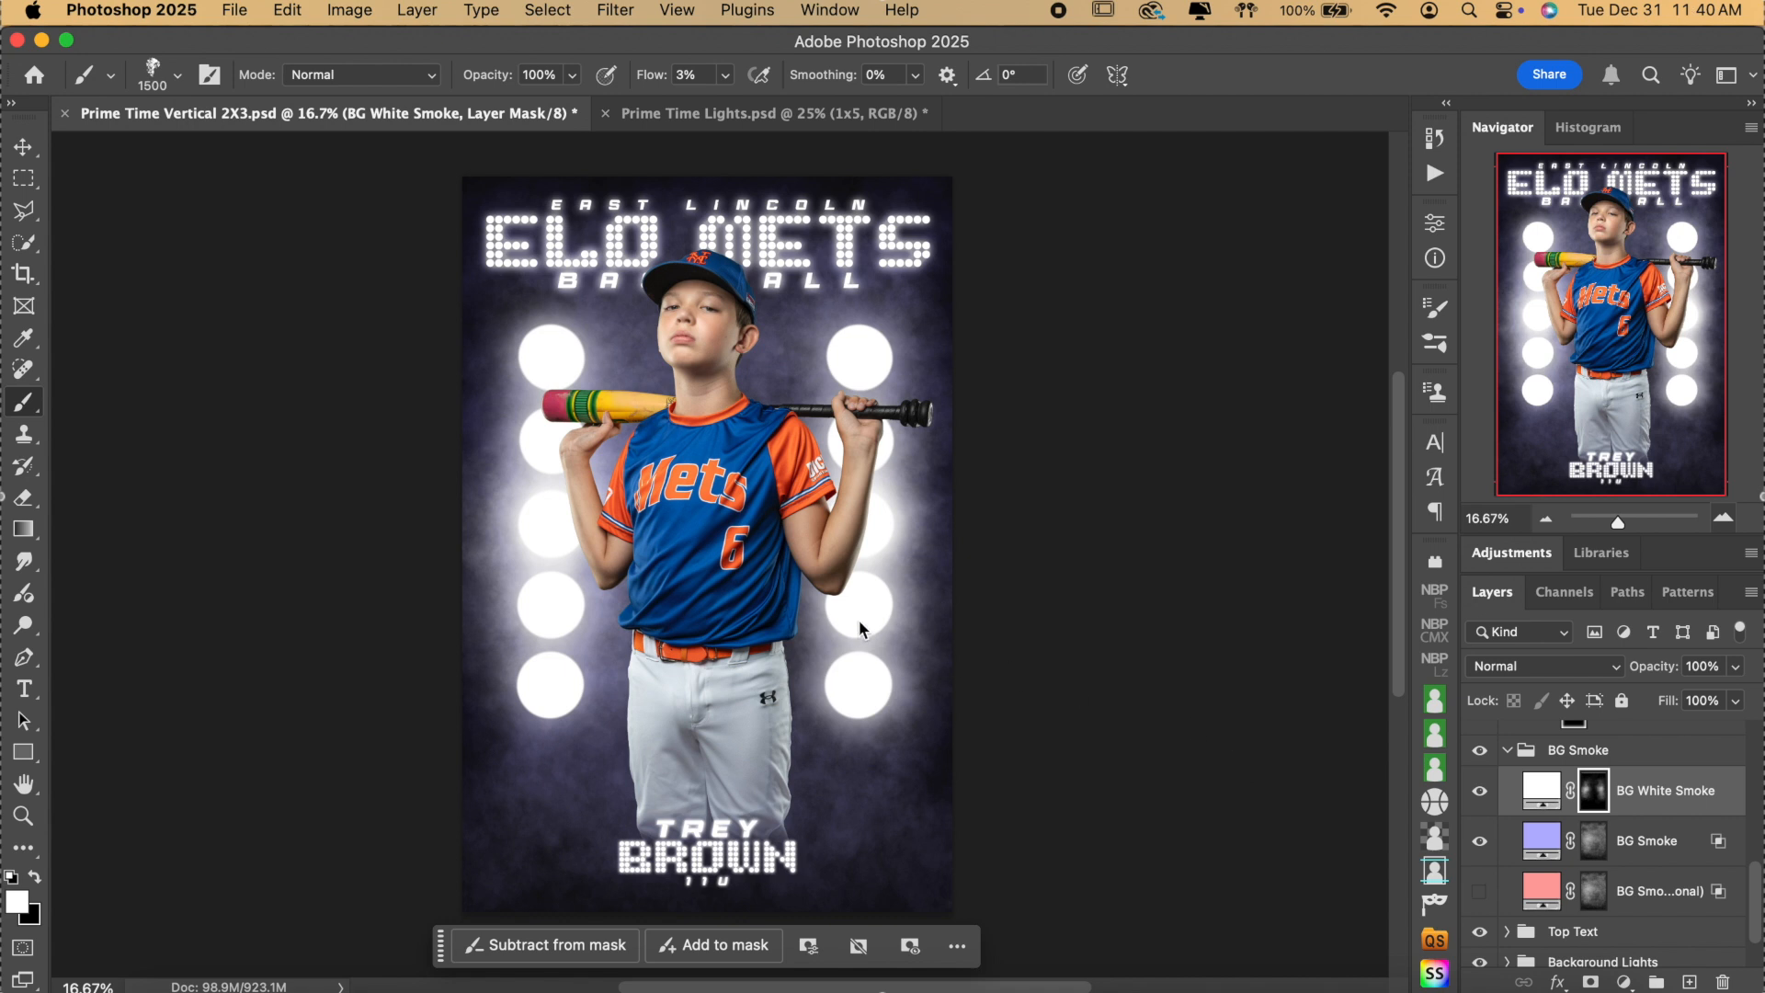
mouse_move(862, 604)
left_mouse_down()
mouse_move(837, 598)
mouse_move(854, 561)
mouse_move(809, 609)
left_mouse_up()
mouse_move(538, 428)
left_mouse_down()
mouse_move(552, 393)
mouse_move(556, 414)
left_mouse_up()
Compare the poster with the white smoke hidden and shown, then adjust the BG White Smoke opacity.
left_click(1479, 793)
left_click(1479, 792)
left_click(1479, 793)
left_click(1480, 794)
left_click(1733, 669)
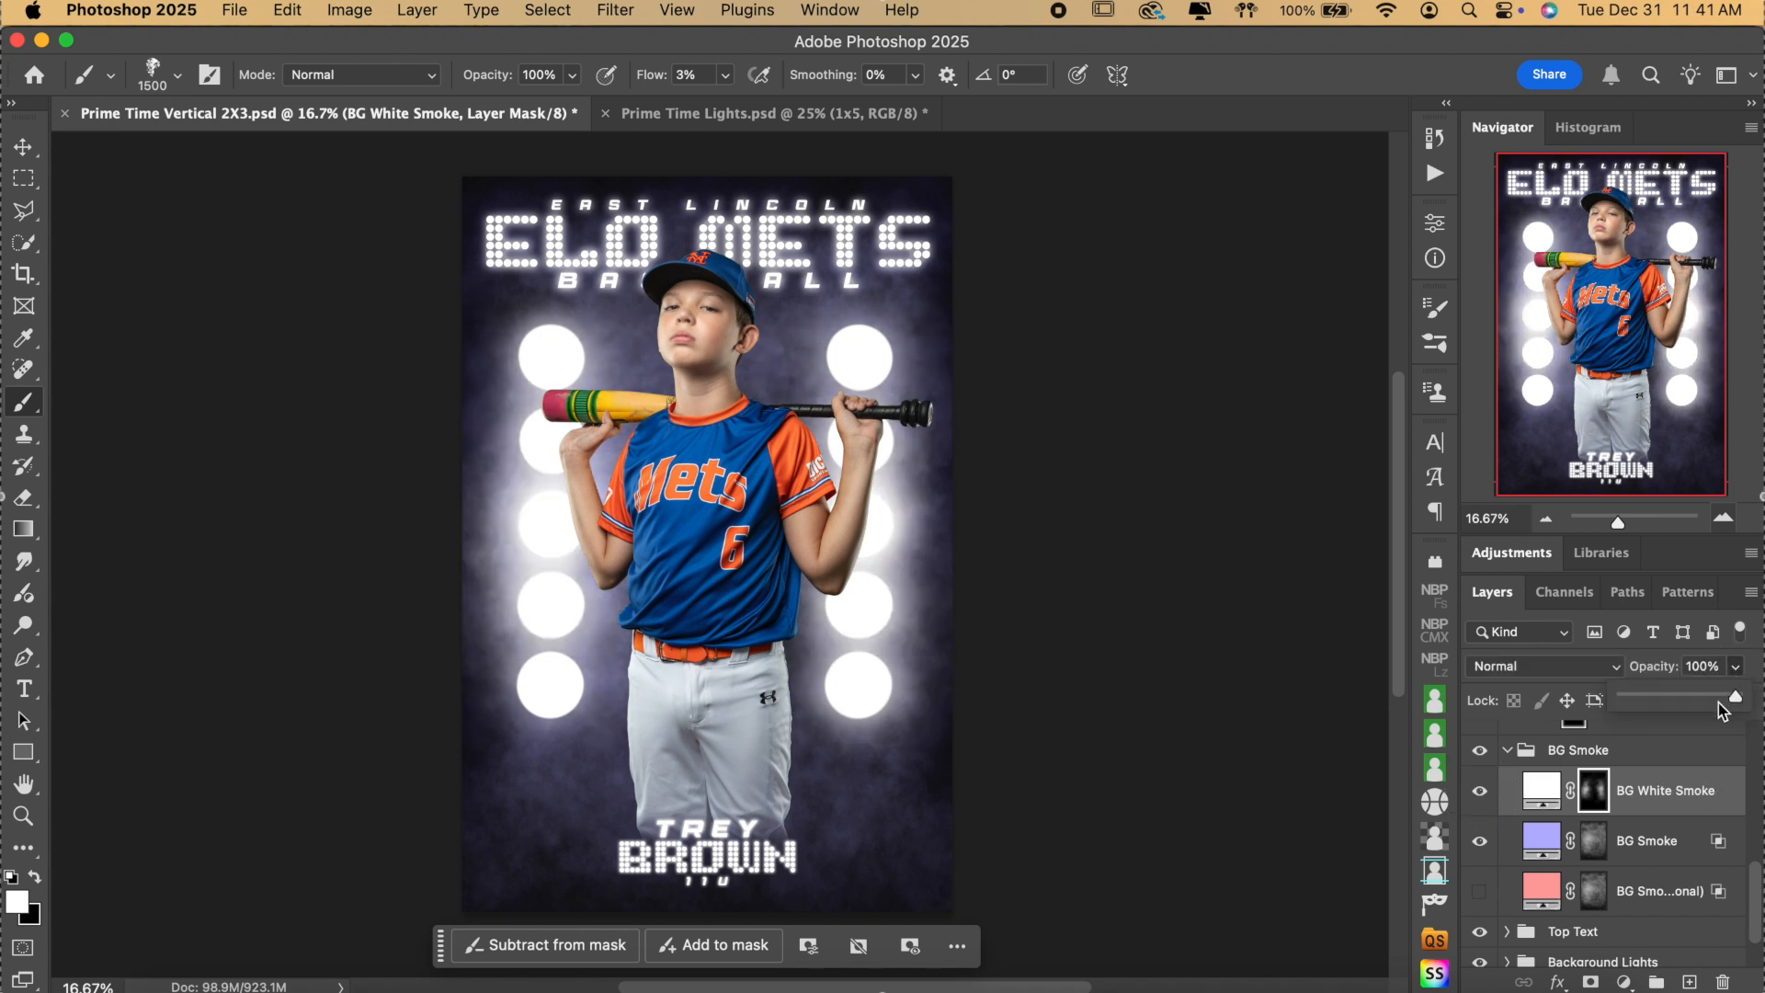
mouse_move(1712, 703)
left_mouse_down()
mouse_move(1695, 699)
mouse_move(1726, 700)
mouse_move(1686, 698)
mouse_move(1746, 699)
left_mouse_up()
left_click(36, 880)
left_click(38, 877)
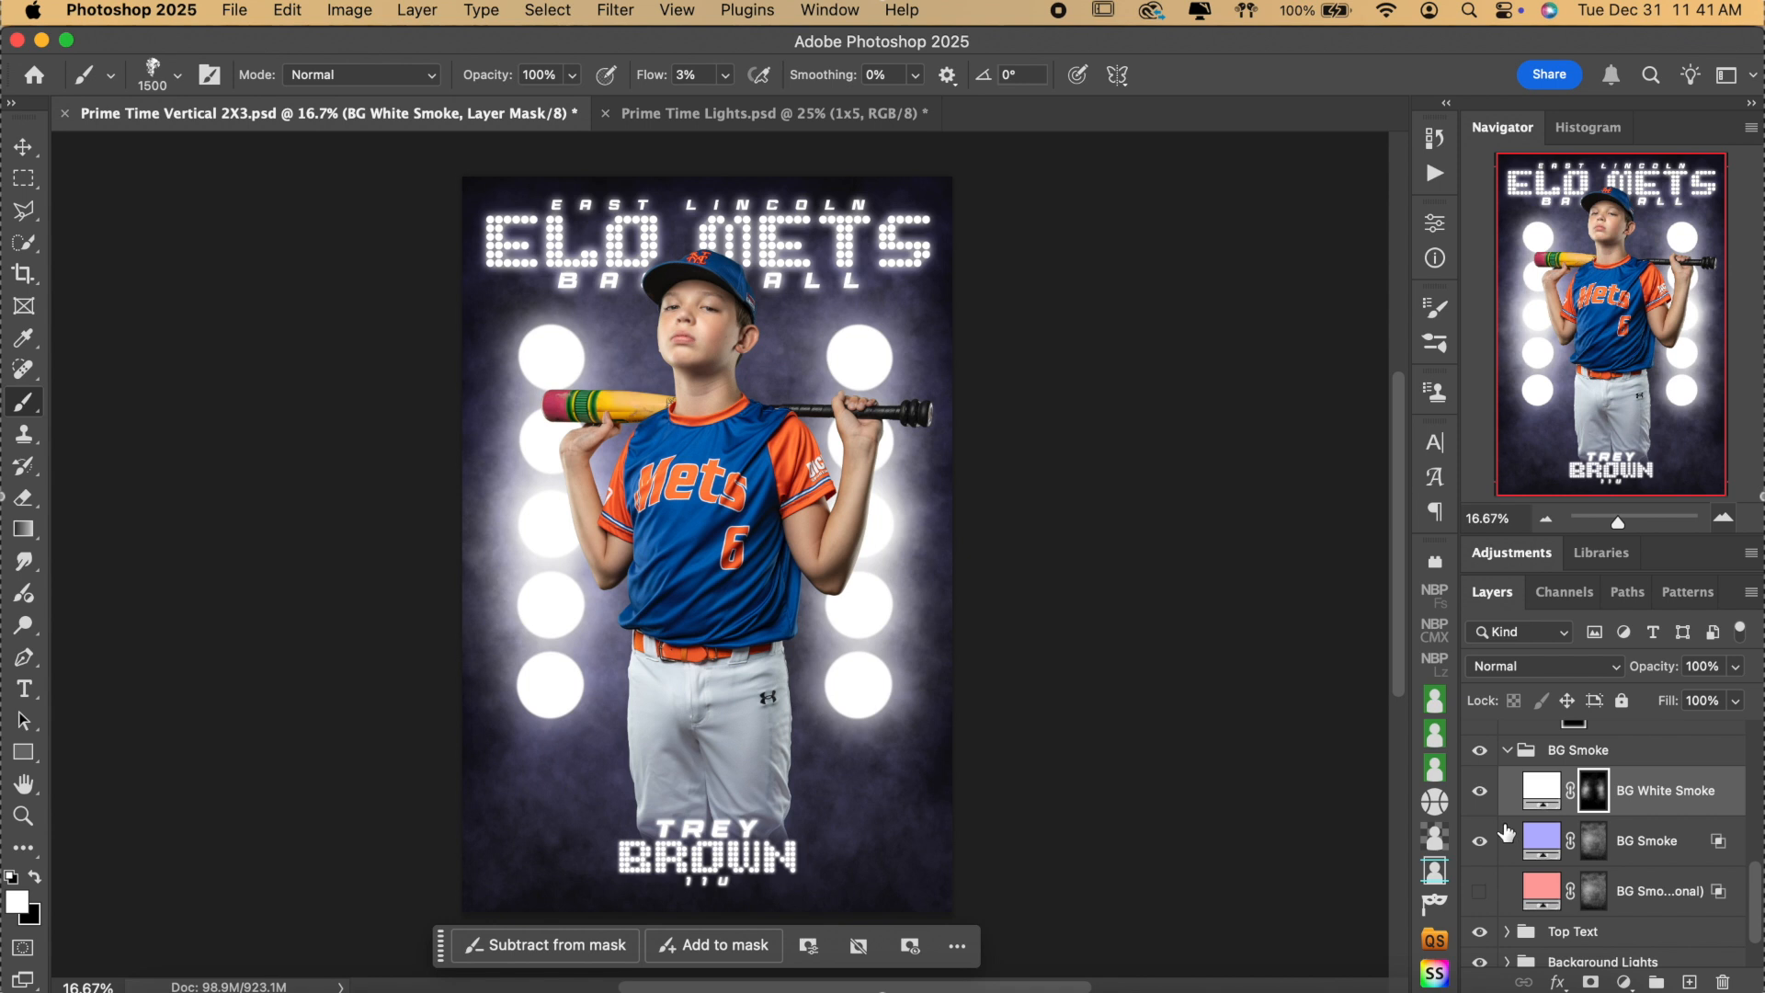
scroll(750, 561, "down", 1)
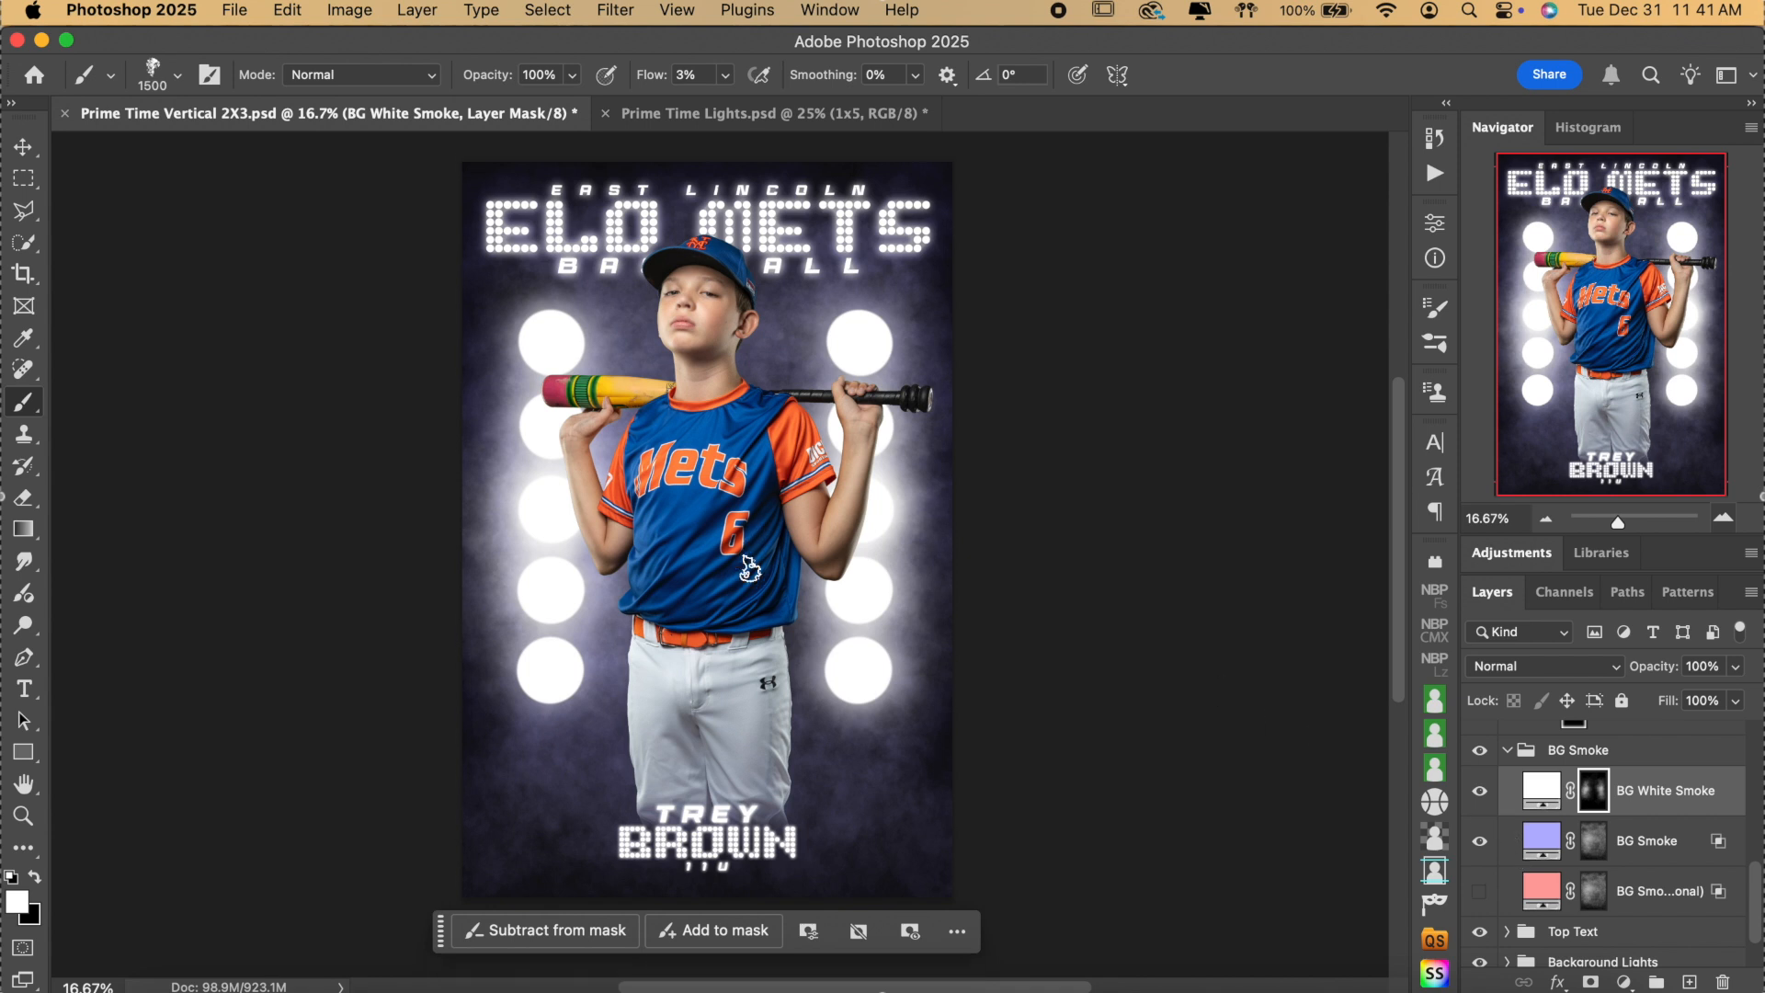
Sample the jersey blue, lighten the BG Smoke fill to 74c1ff, and hide the layer.
double_click(1547, 838)
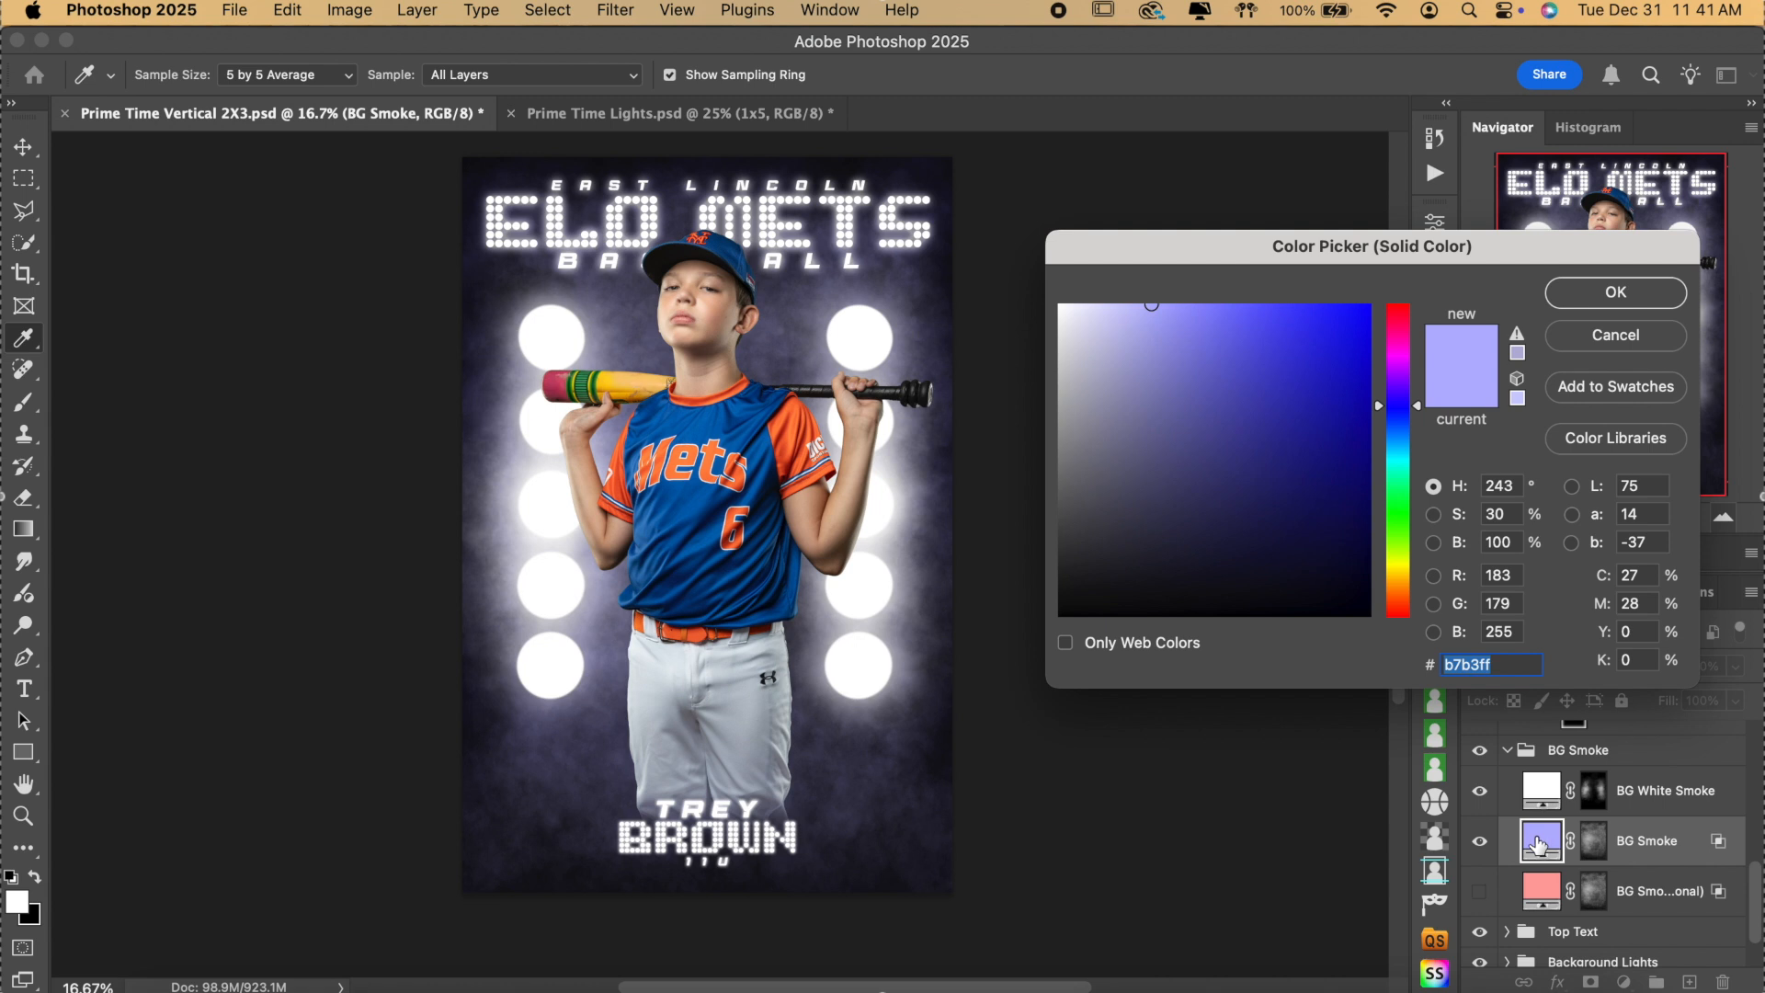
left_click(704, 426)
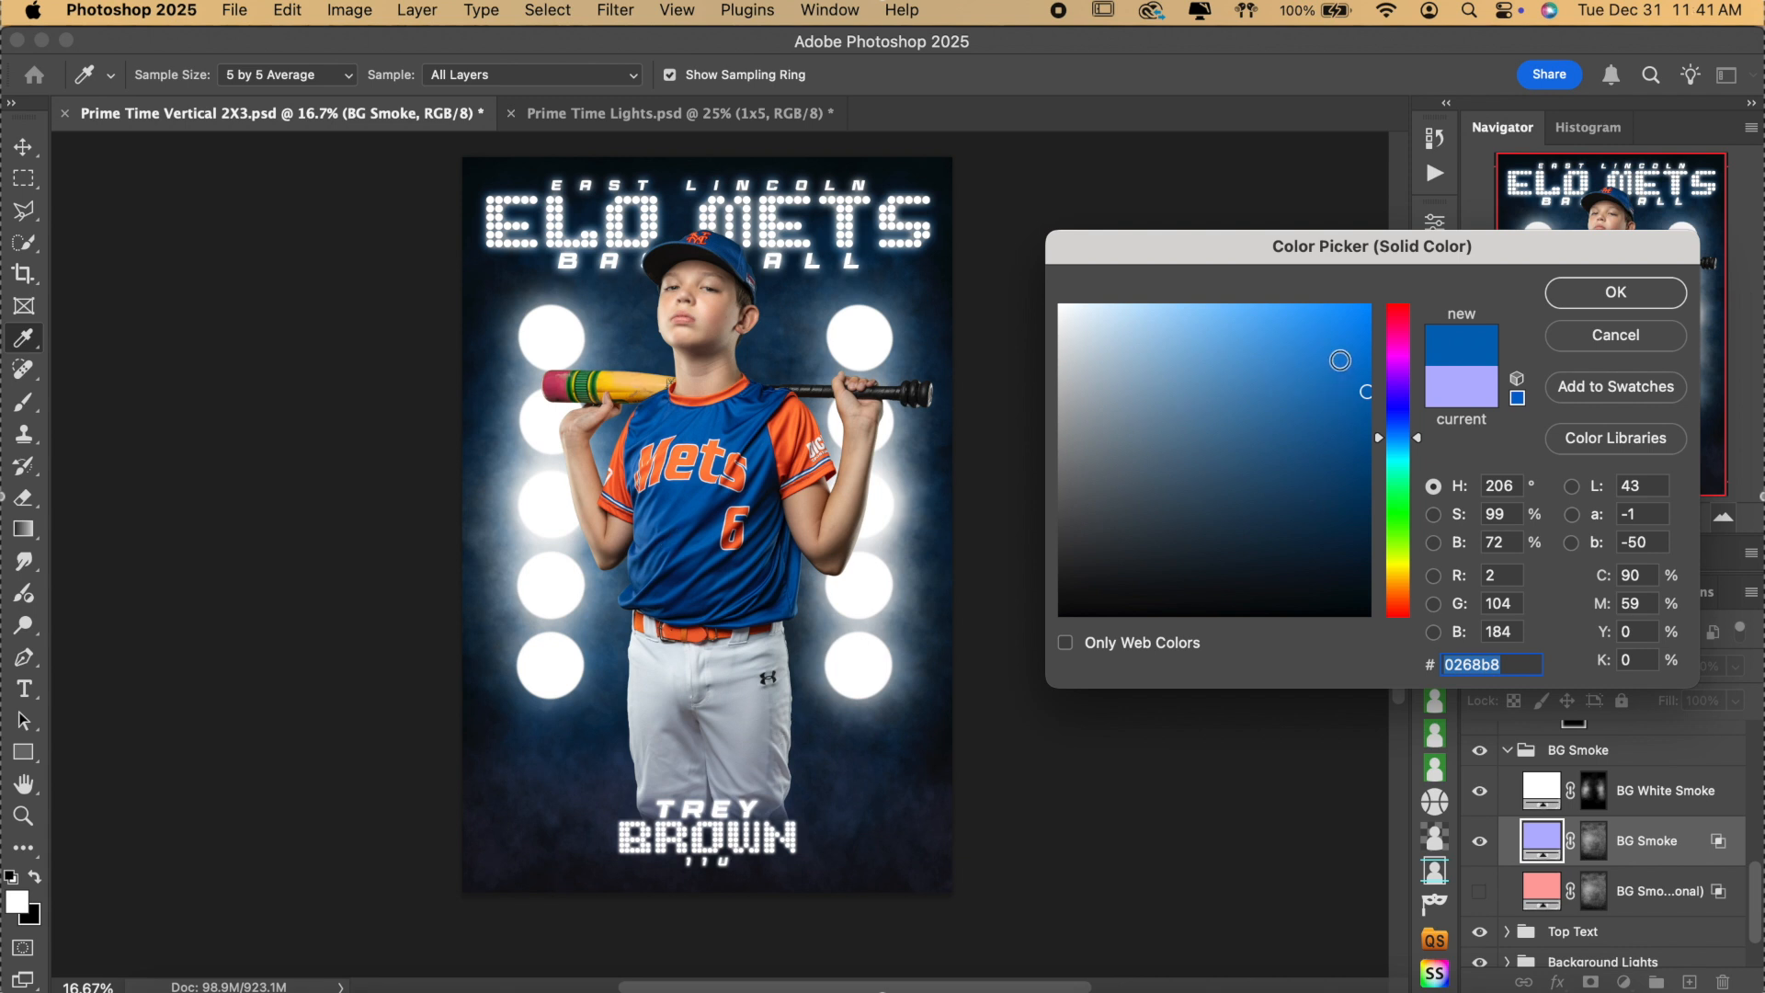
left_click(1365, 327)
left_click_drag(1365, 327, 1364, 257)
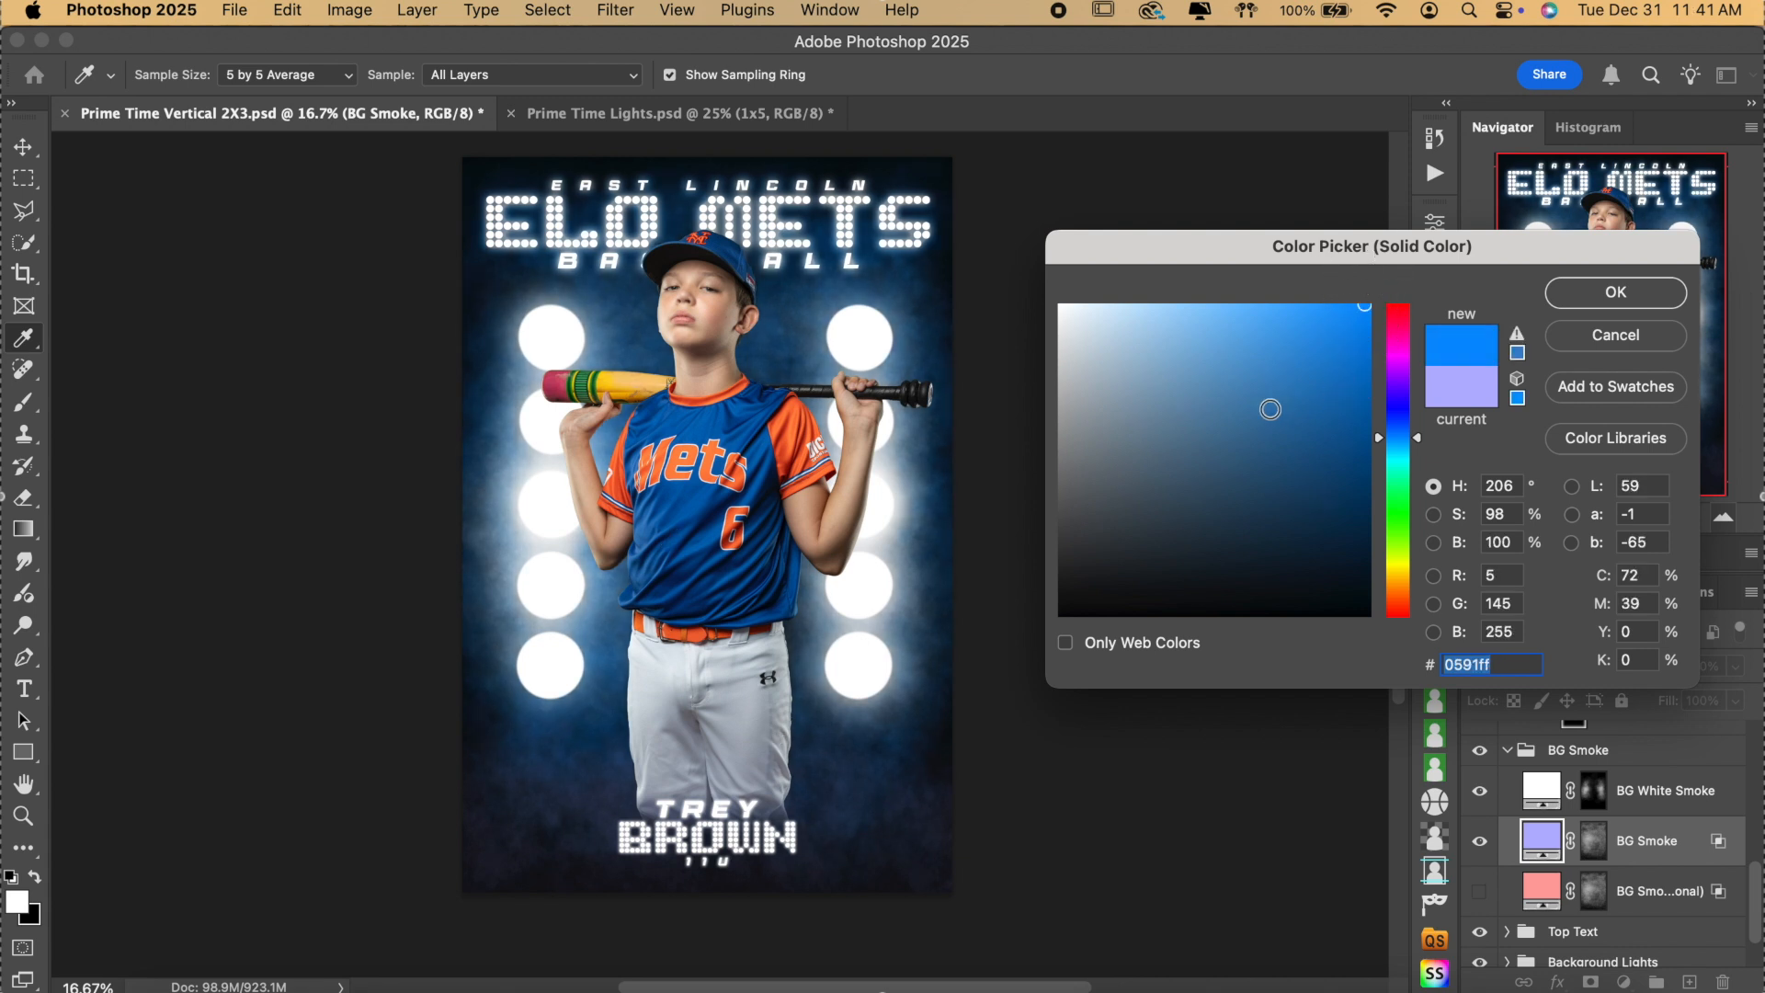
left_click(697, 505)
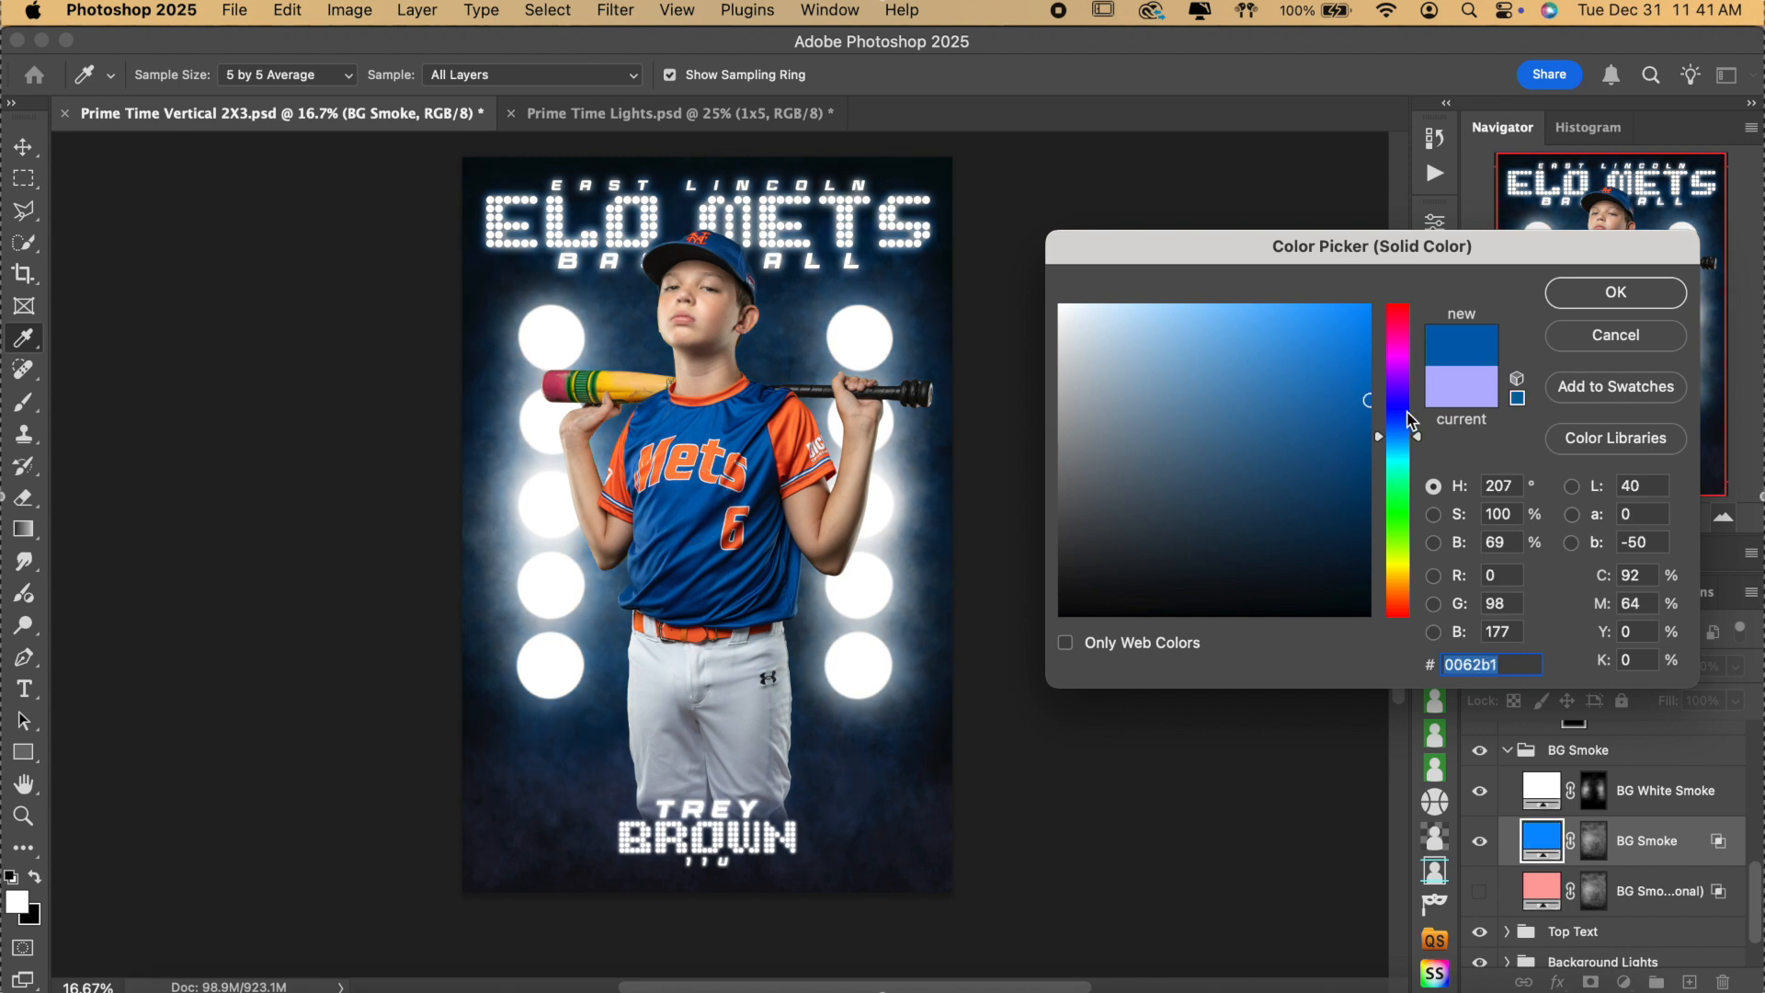
left_click_drag(1367, 398, 1370, 260)
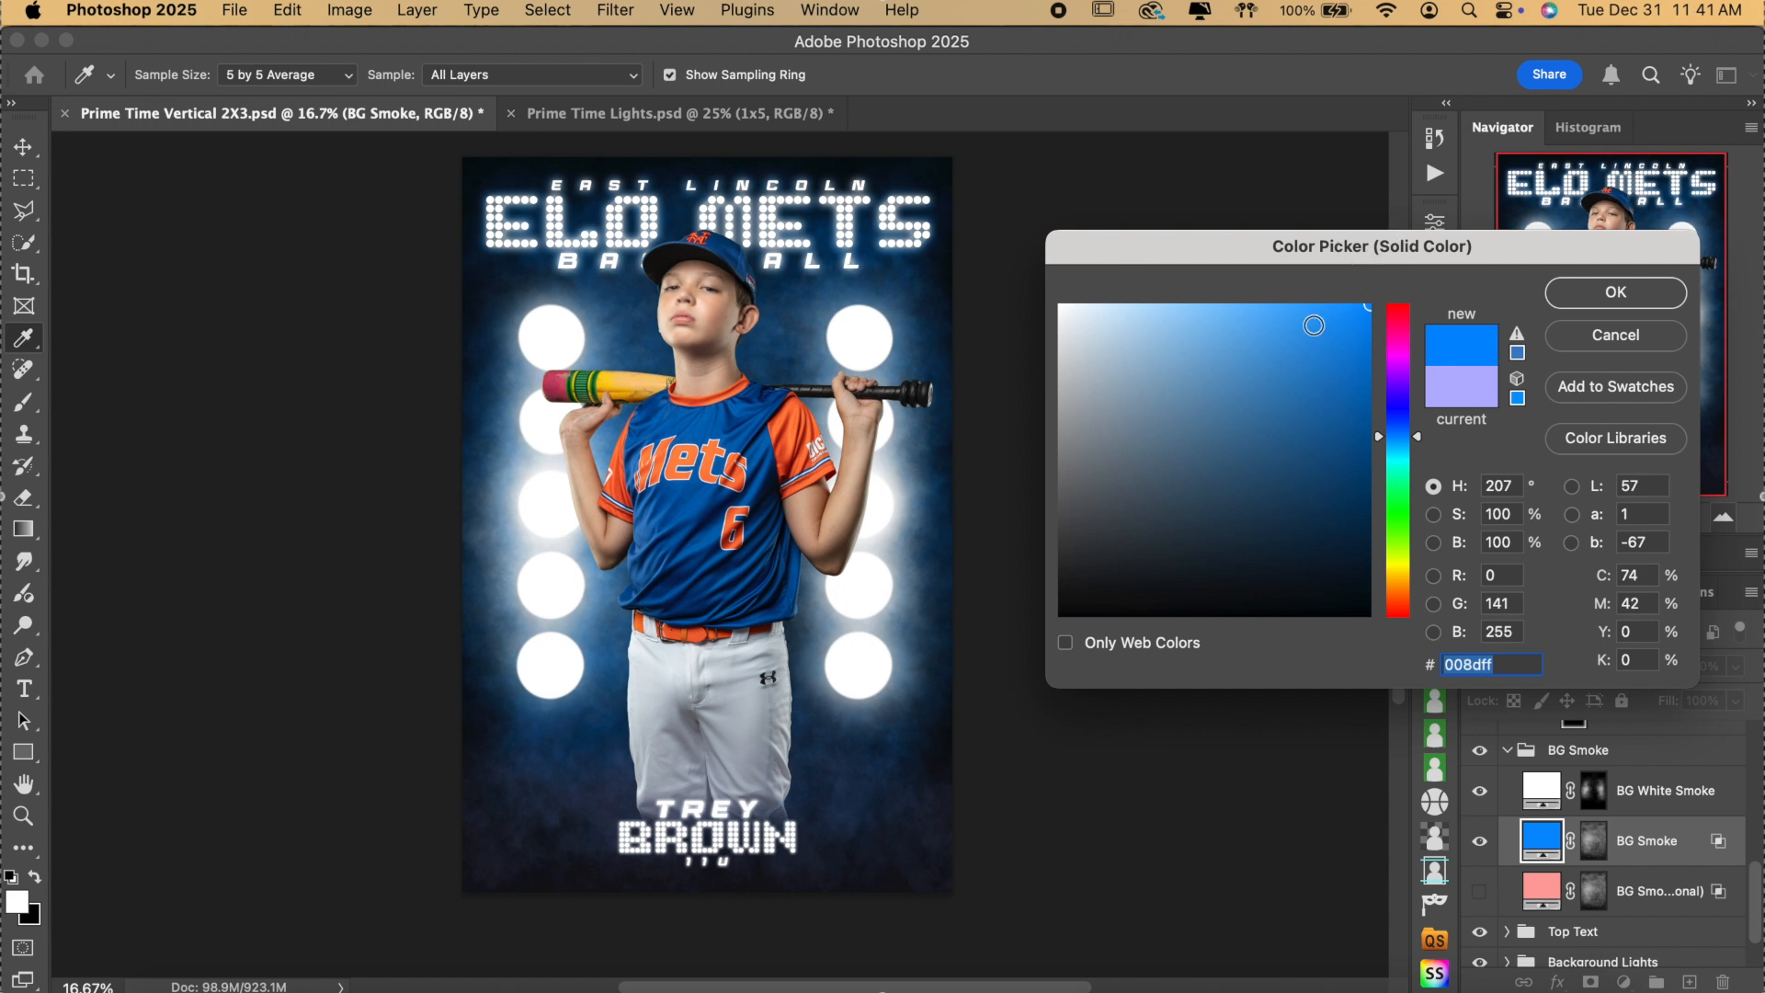
left_click_drag(1259, 321, 1260, 255)
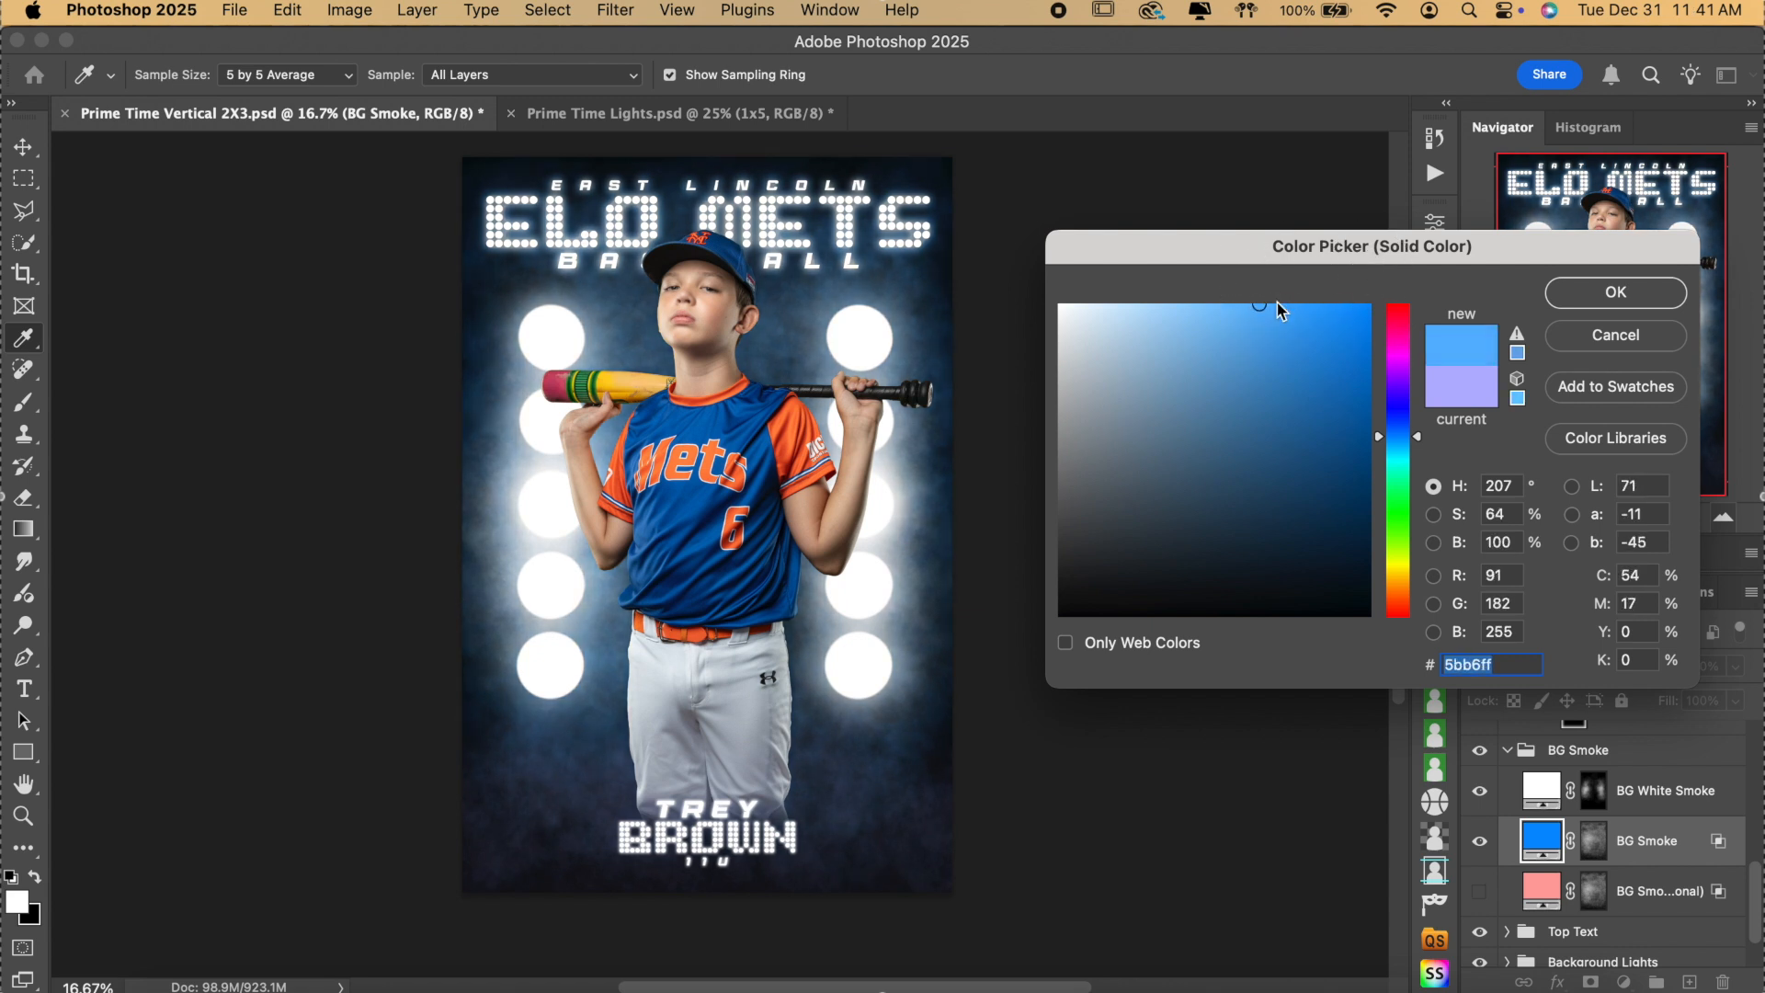
mouse_move(1236, 316)
left_mouse_down()
mouse_move(1253, 276)
mouse_move(1273, 307)
mouse_move(1238, 276)
left_mouse_up()
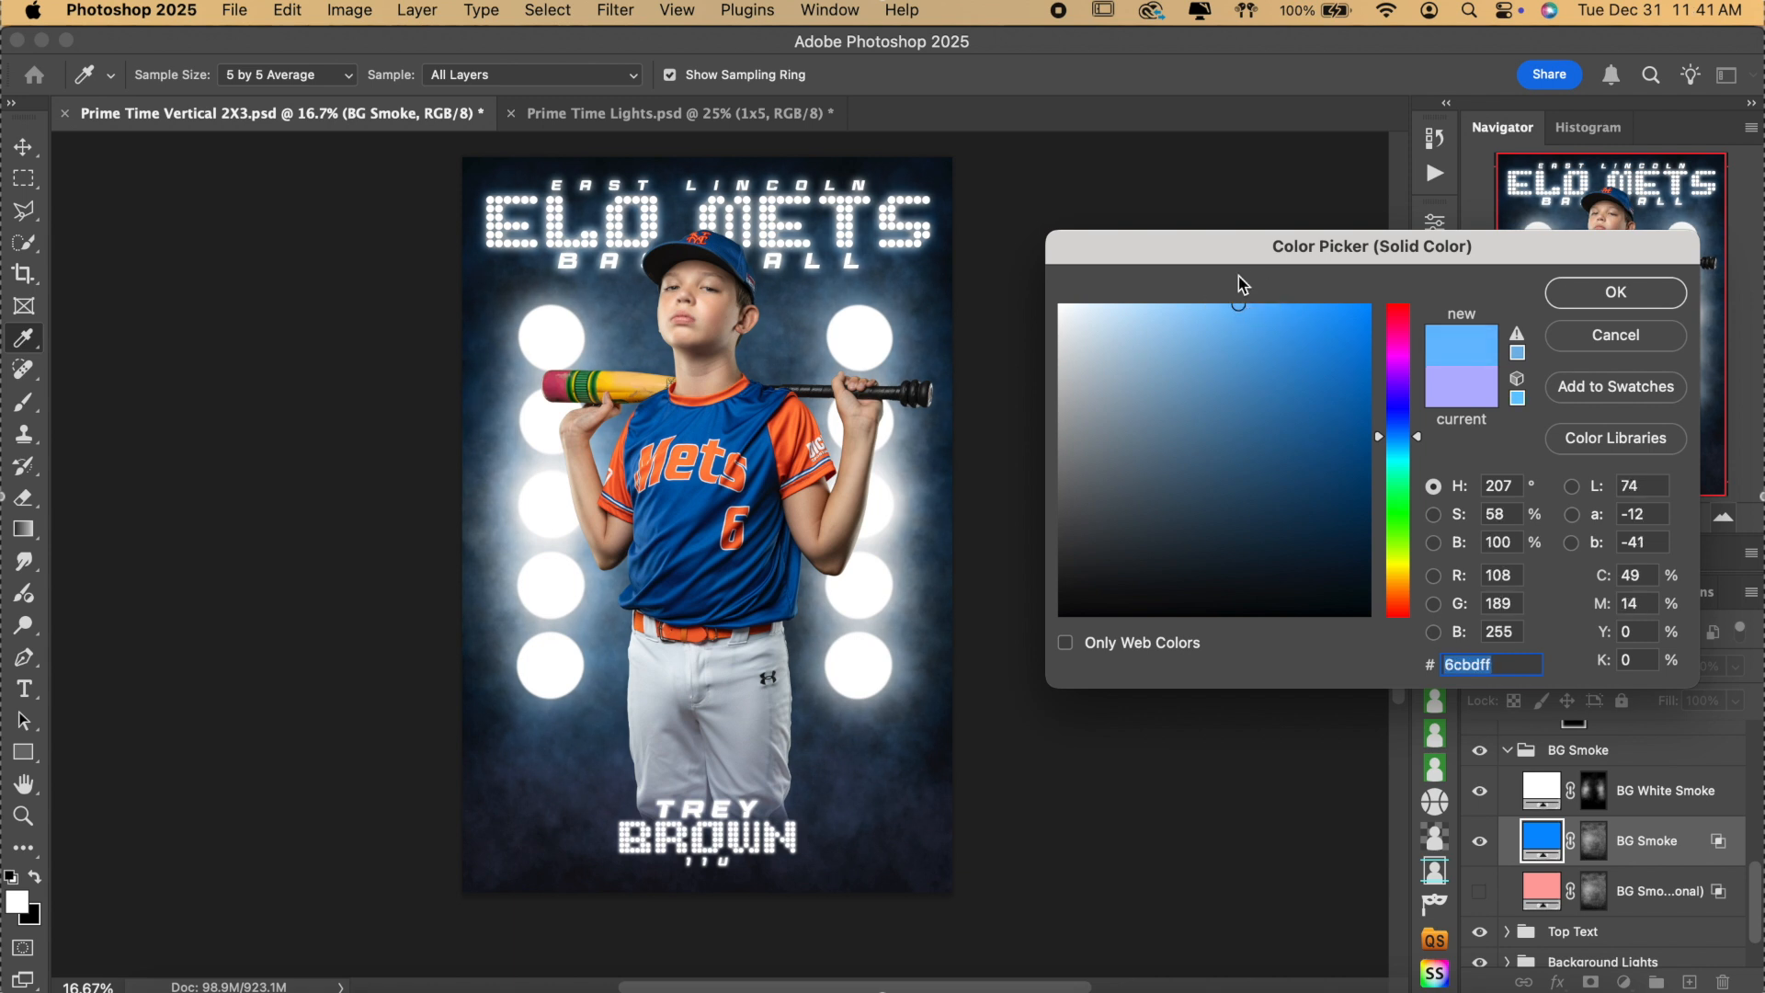
mouse_move(1238, 276)
left_mouse_down()
mouse_move(1273, 306)
mouse_move(1381, 288)
left_mouse_up()
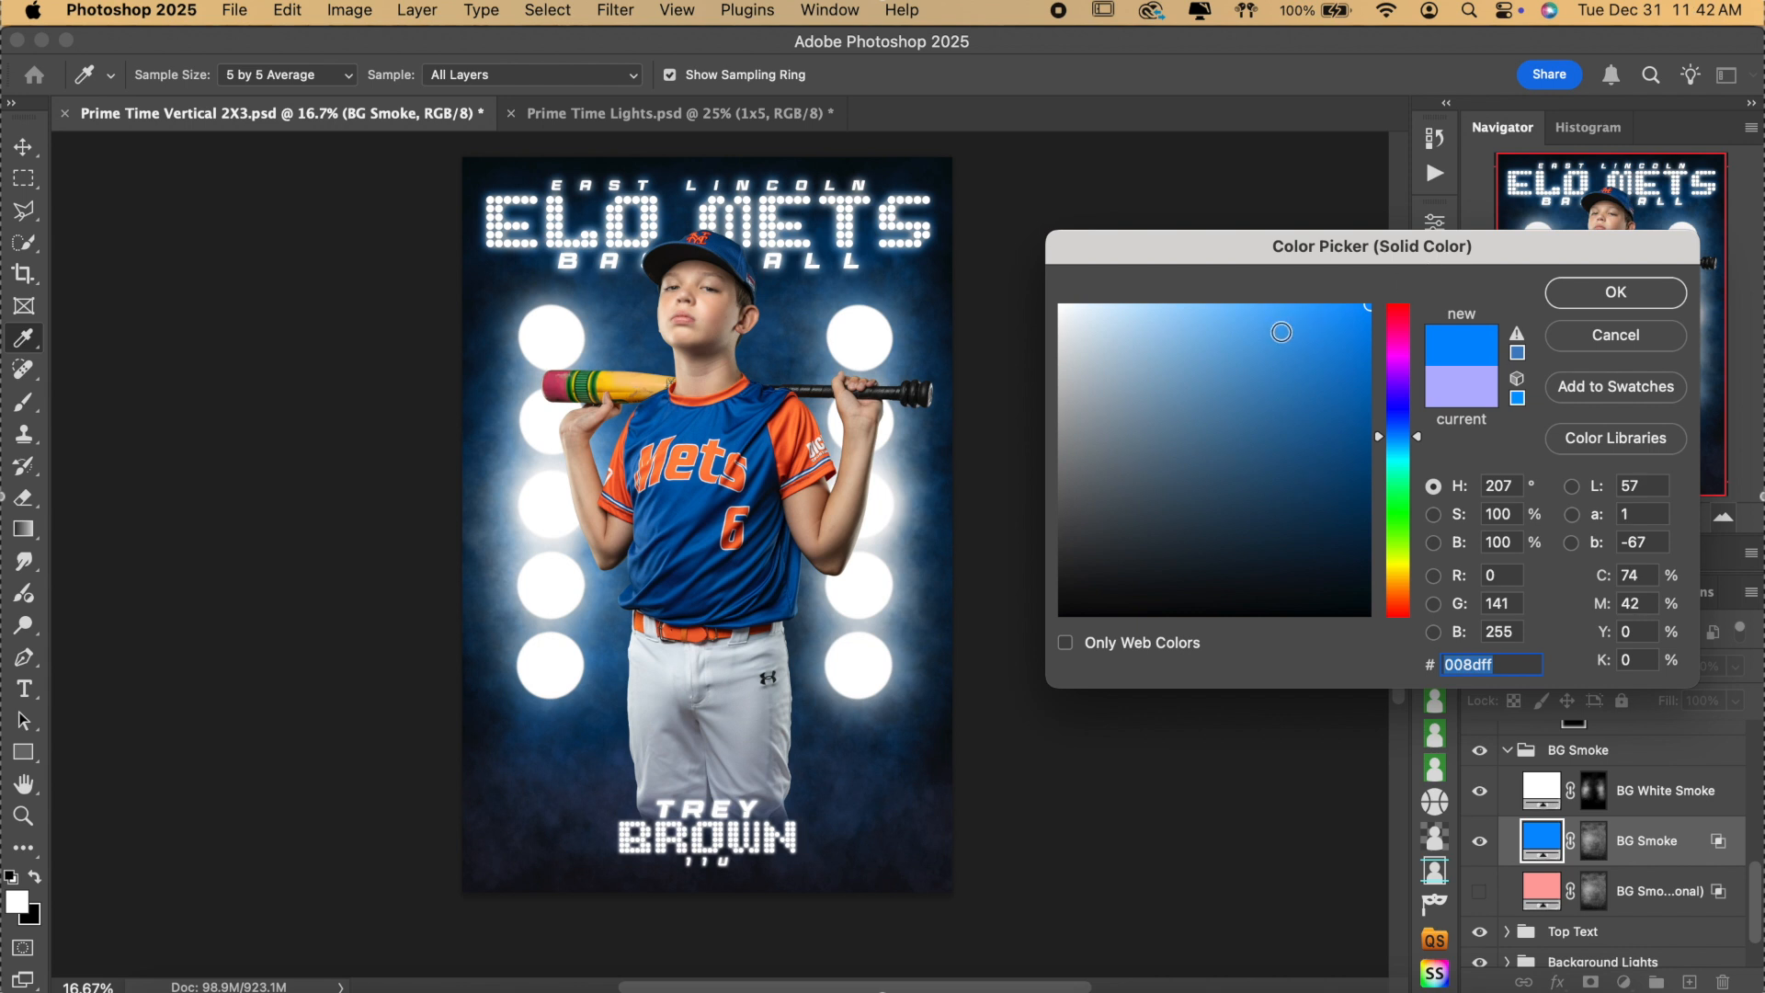
mouse_move(1238, 324)
left_mouse_down()
mouse_move(1236, 267)
mouse_move(1250, 313)
mouse_move(1214, 284)
mouse_move(1207, 309)
mouse_move(1201, 279)
mouse_move(1225, 311)
mouse_move(1234, 291)
left_mouse_up()
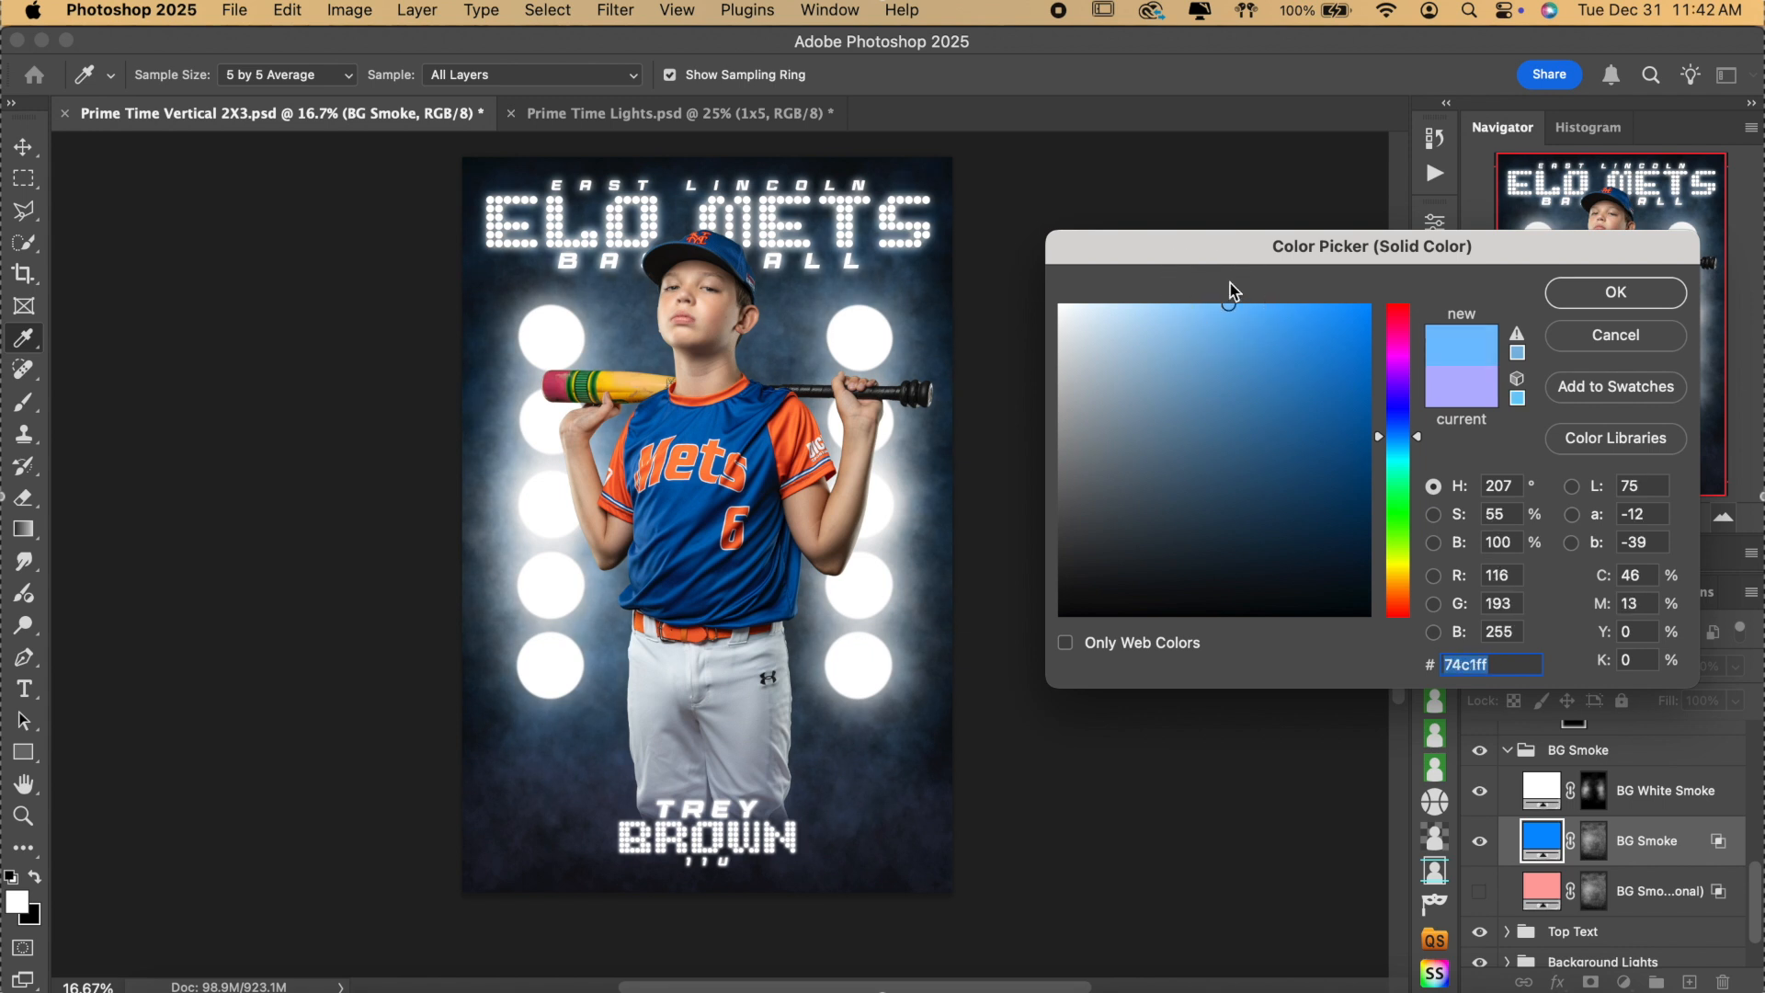
left_click(1580, 296)
left_click(1480, 842)
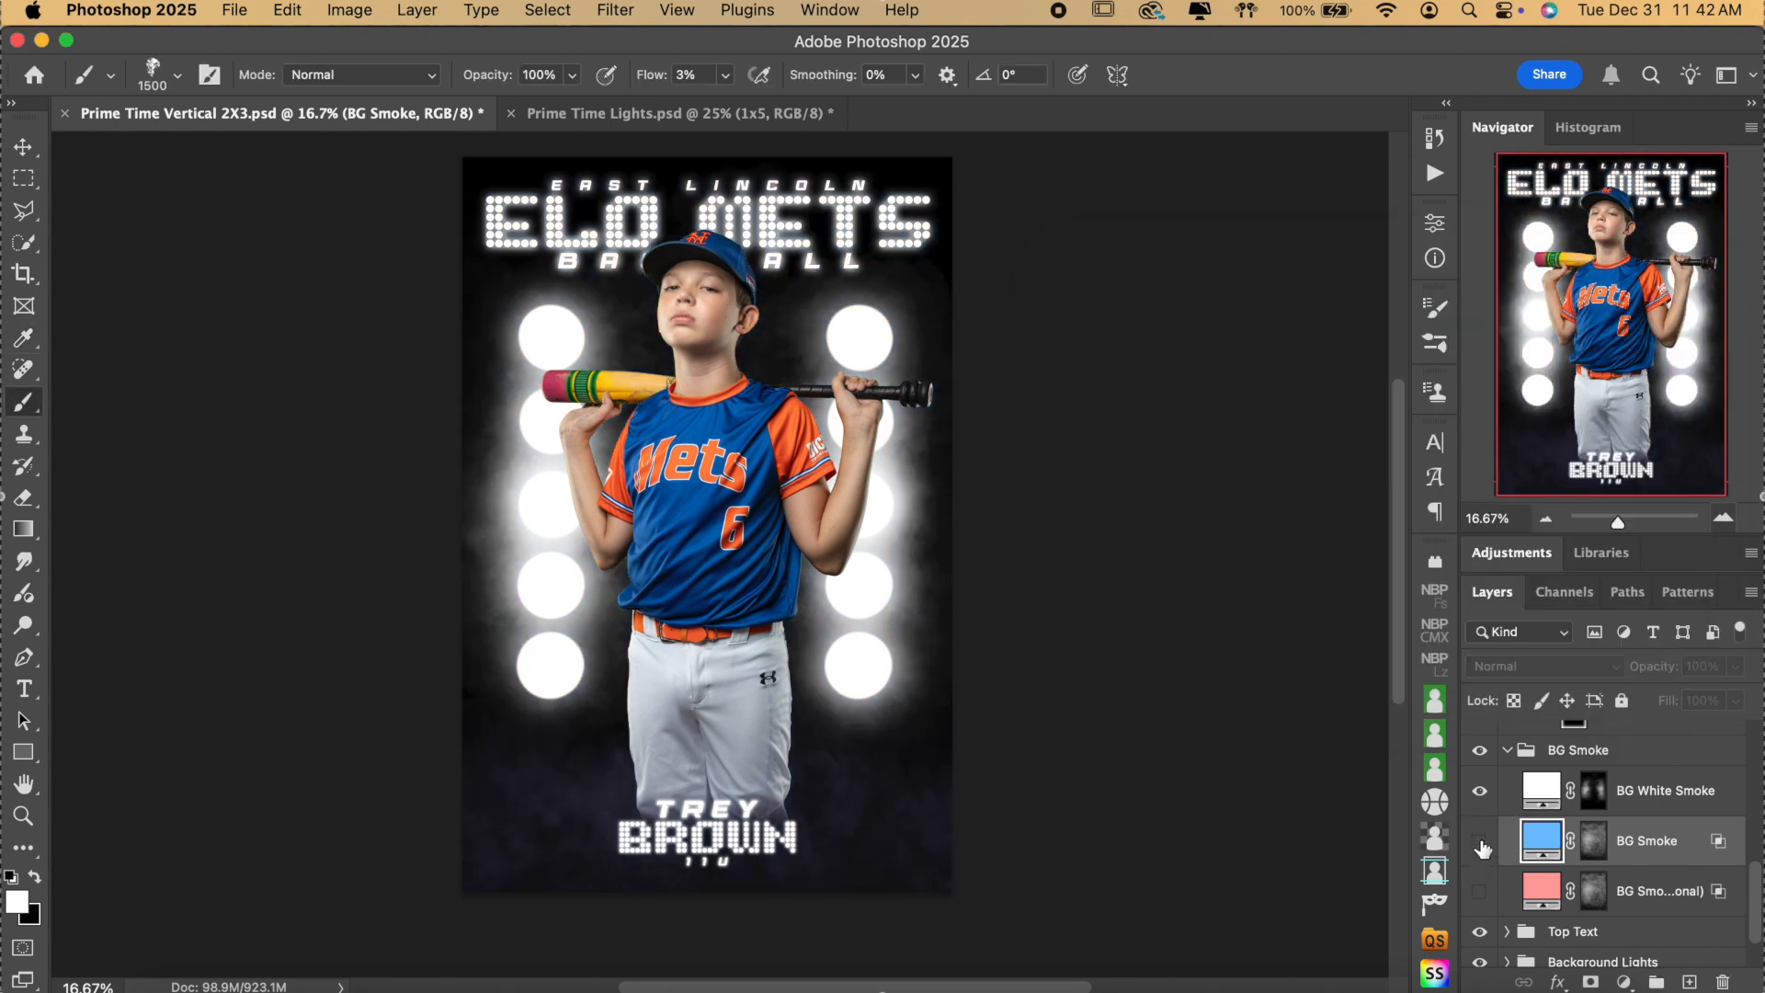
Show BG Smoke 2nd color, change its fill to peach ffa781 from the jersey orange, and re-show BG Smoke.
left_click(1480, 897)
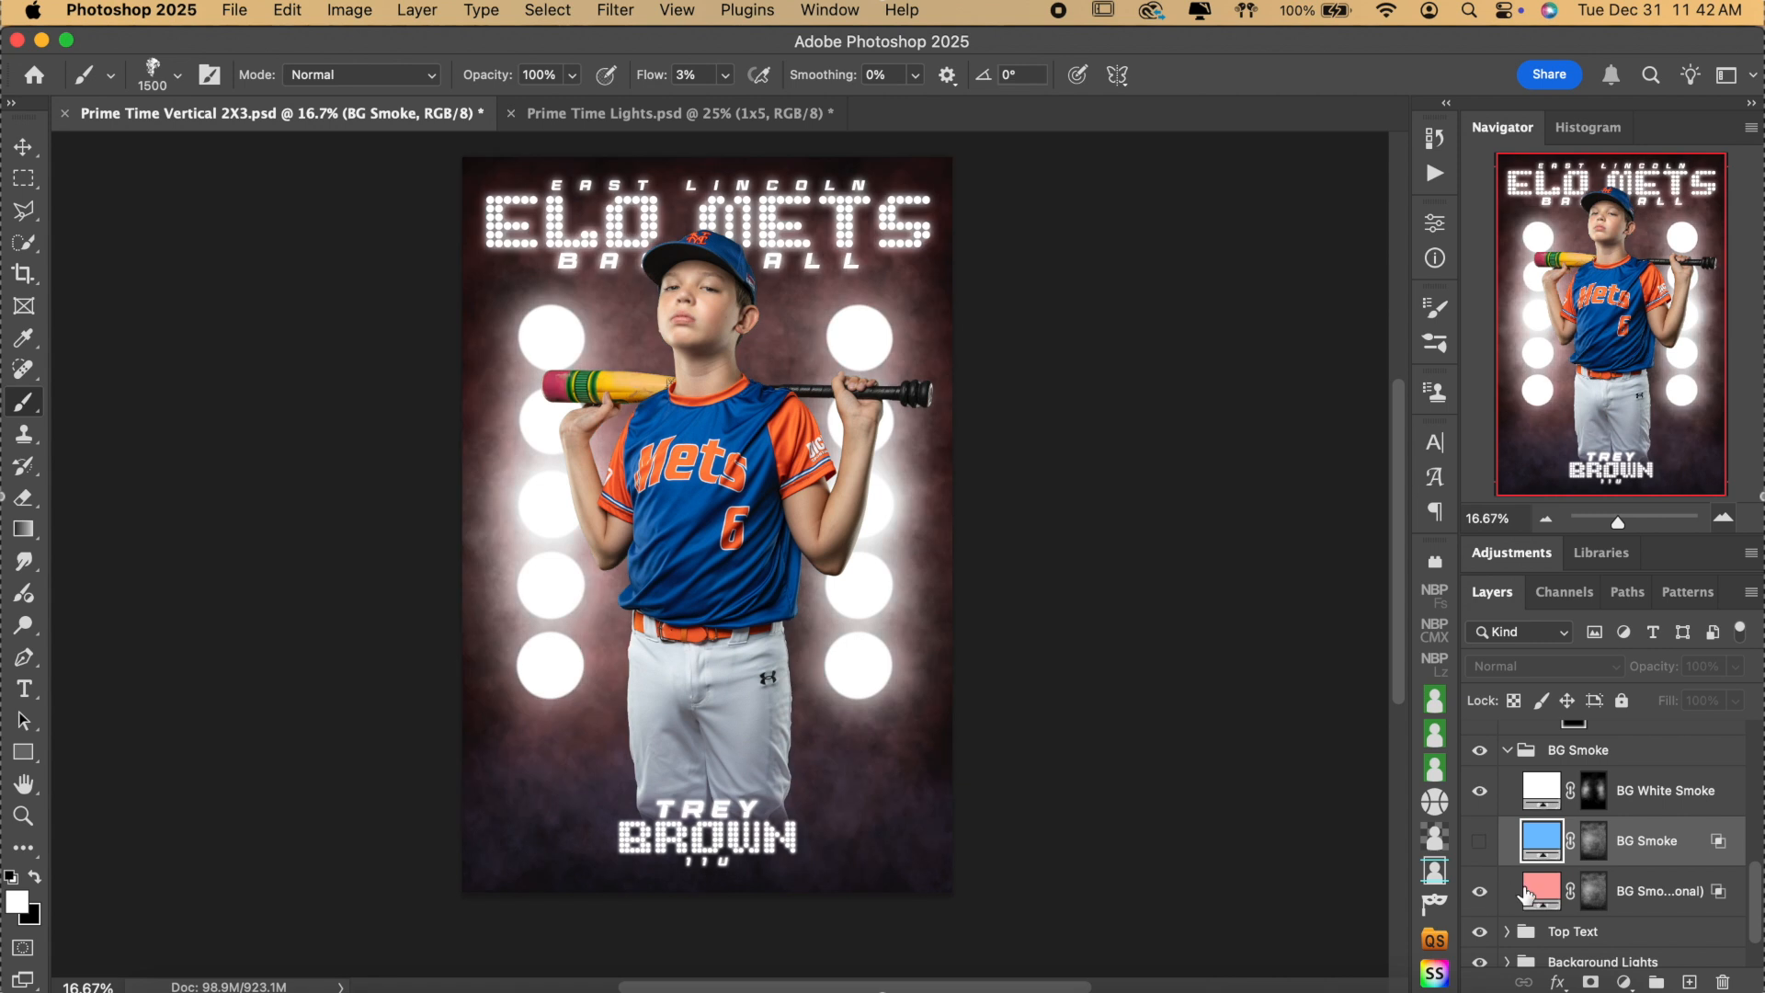
double_click(1542, 890)
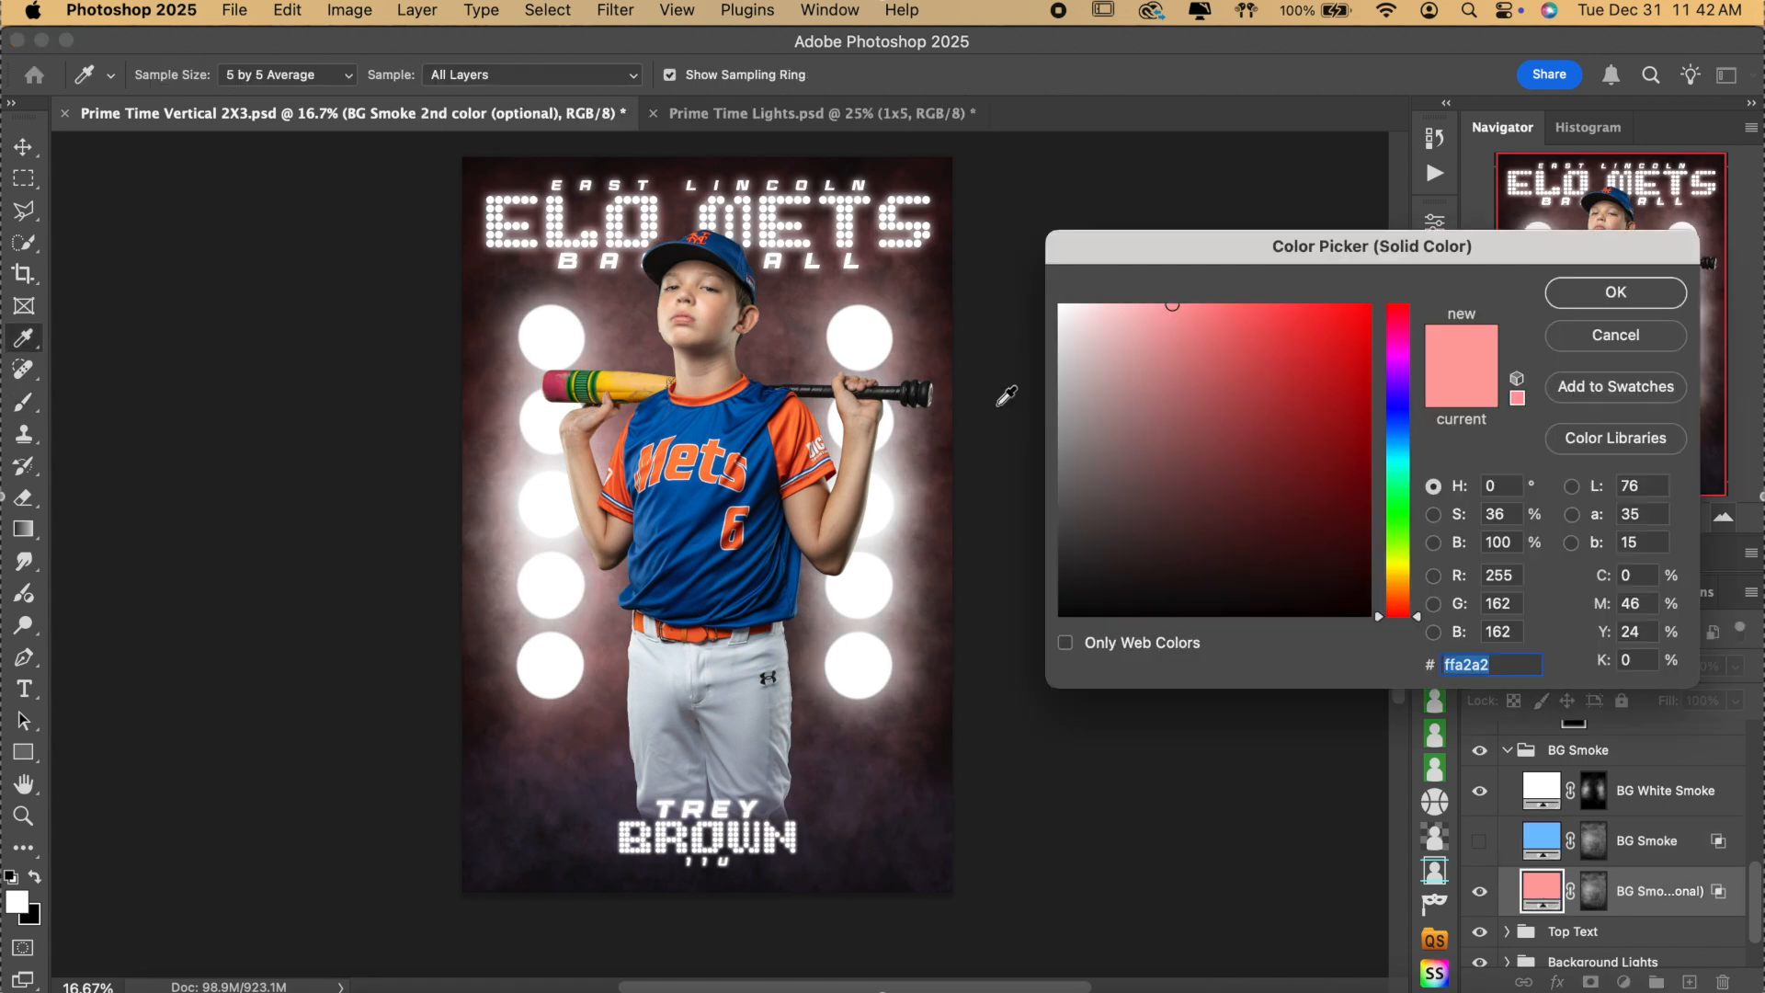
left_click(800, 398)
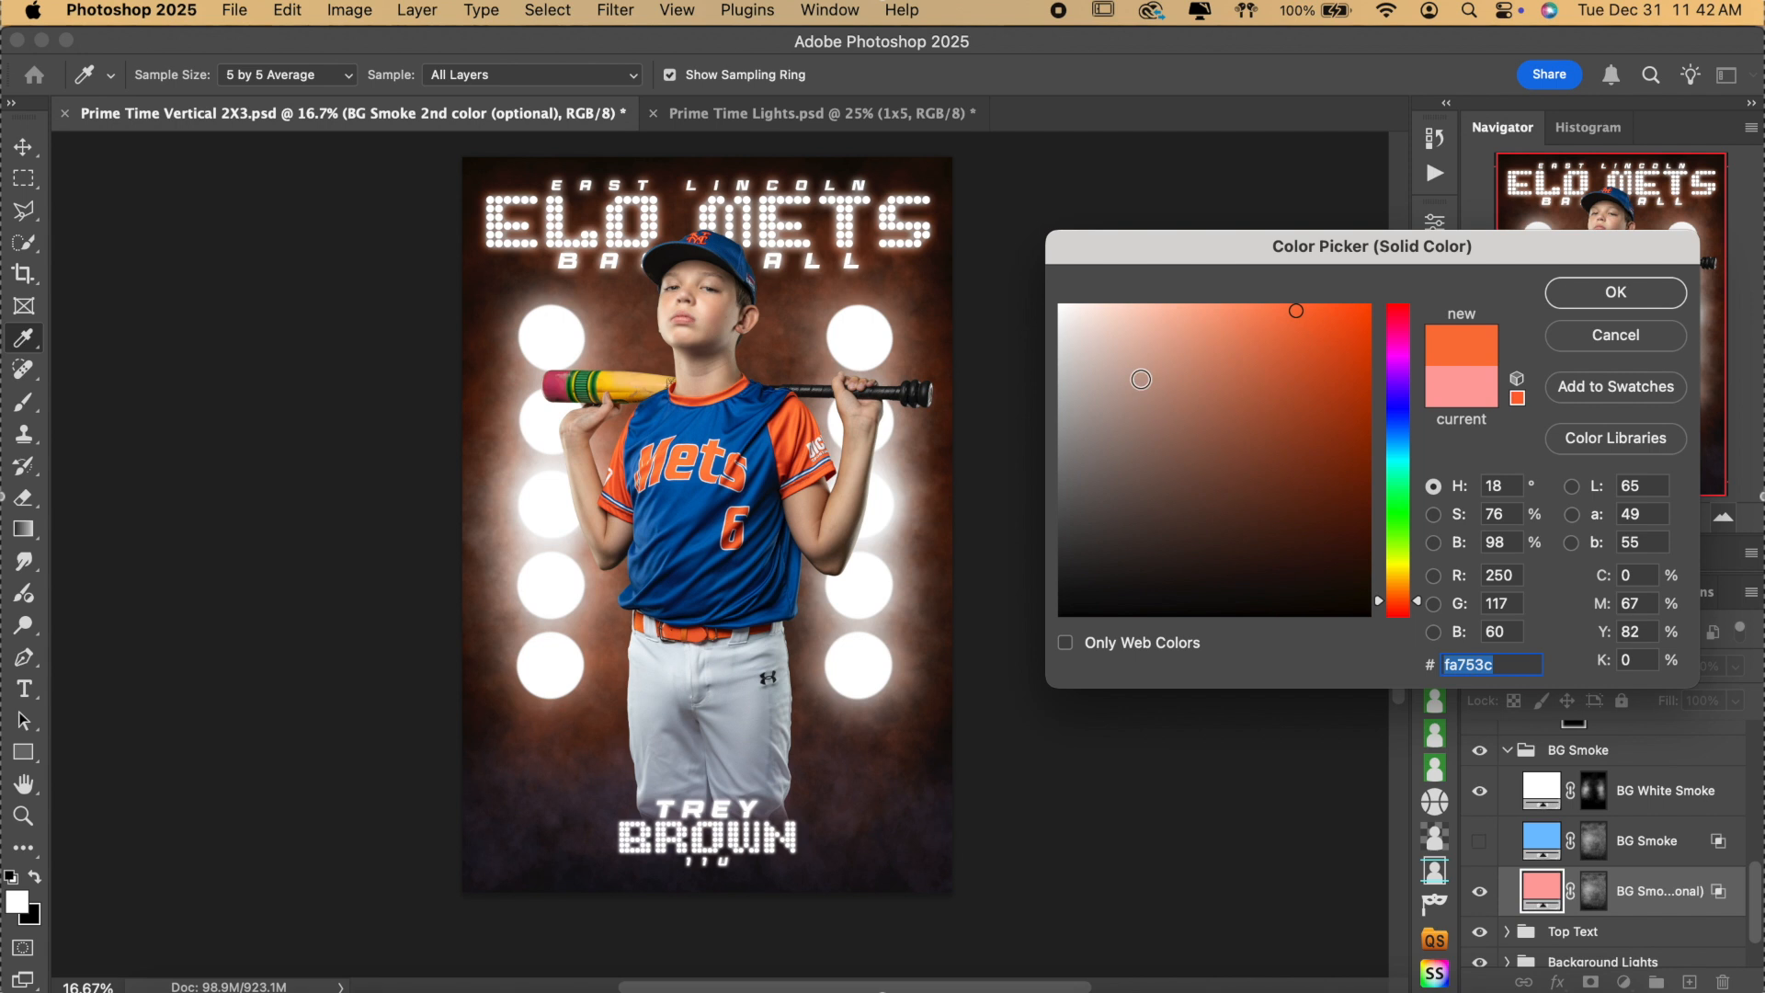
mouse_move(1227, 306)
left_mouse_down()
mouse_move(1232, 266)
mouse_move(1182, 276)
mouse_move(1184, 259)
mouse_move(1213, 270)
left_mouse_up()
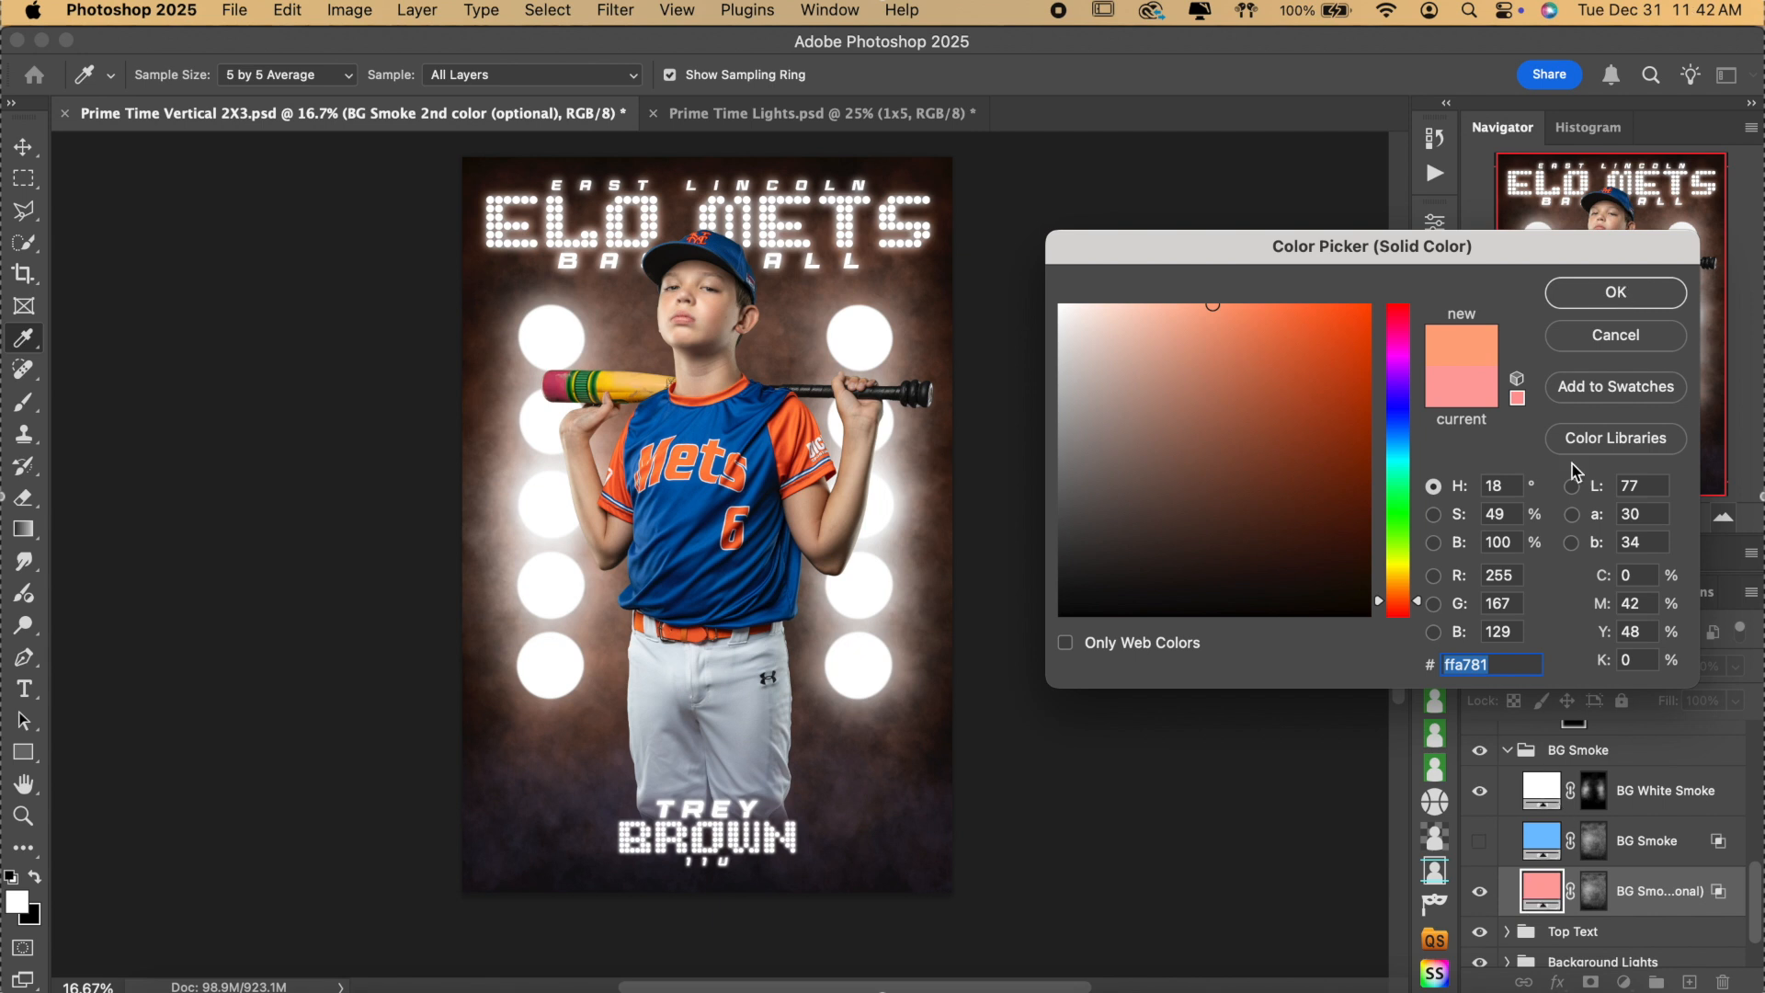
left_click(1616, 294)
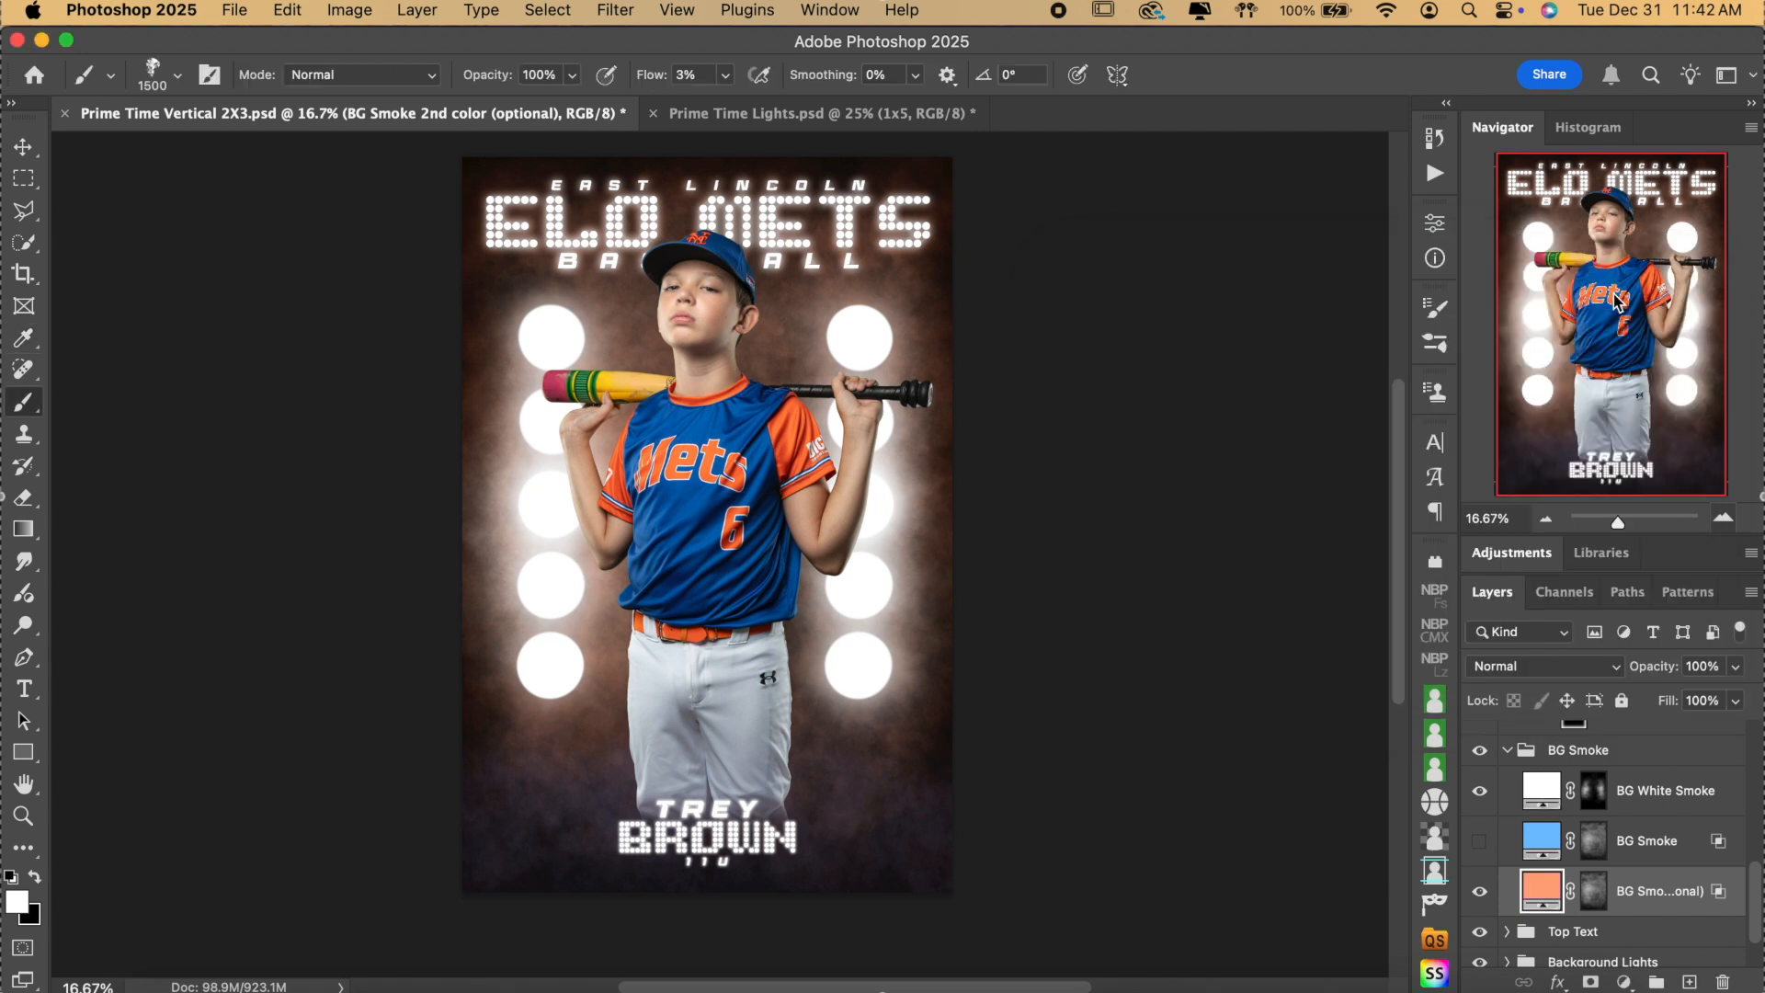
left_click(1477, 844)
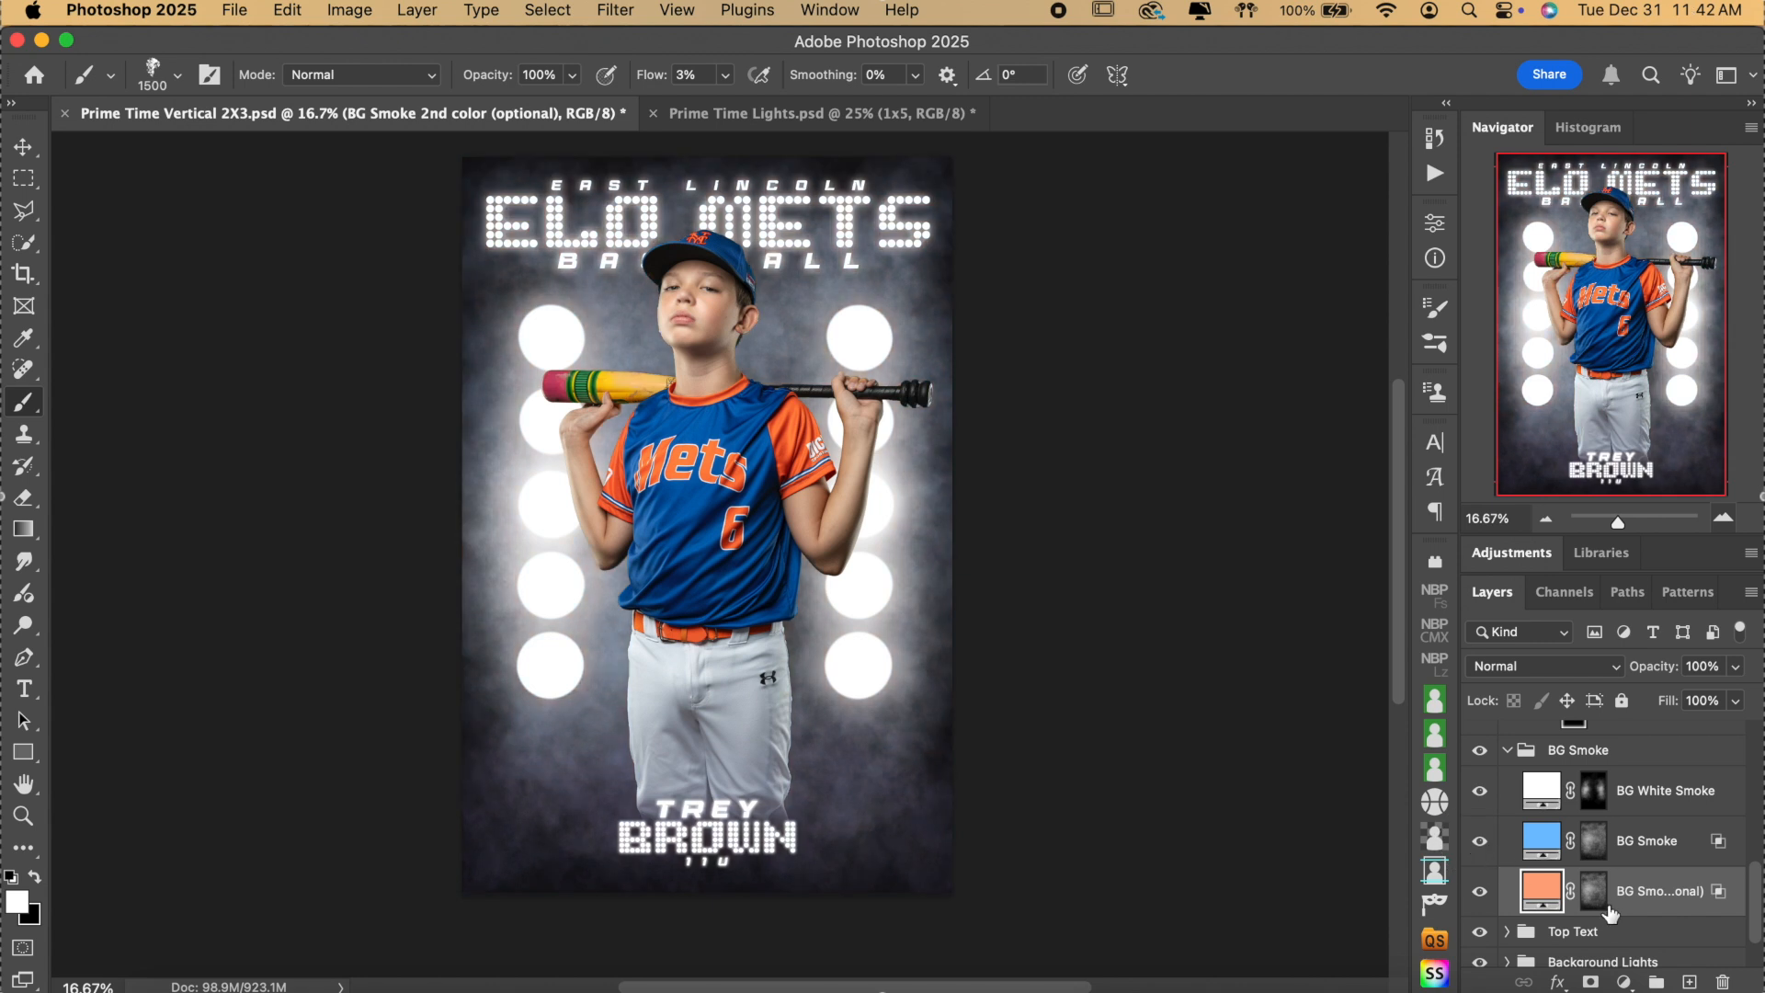
Paint black into the BG Smoke 2nd color mask to thin the orange smoke on the left.
left_click(1594, 842)
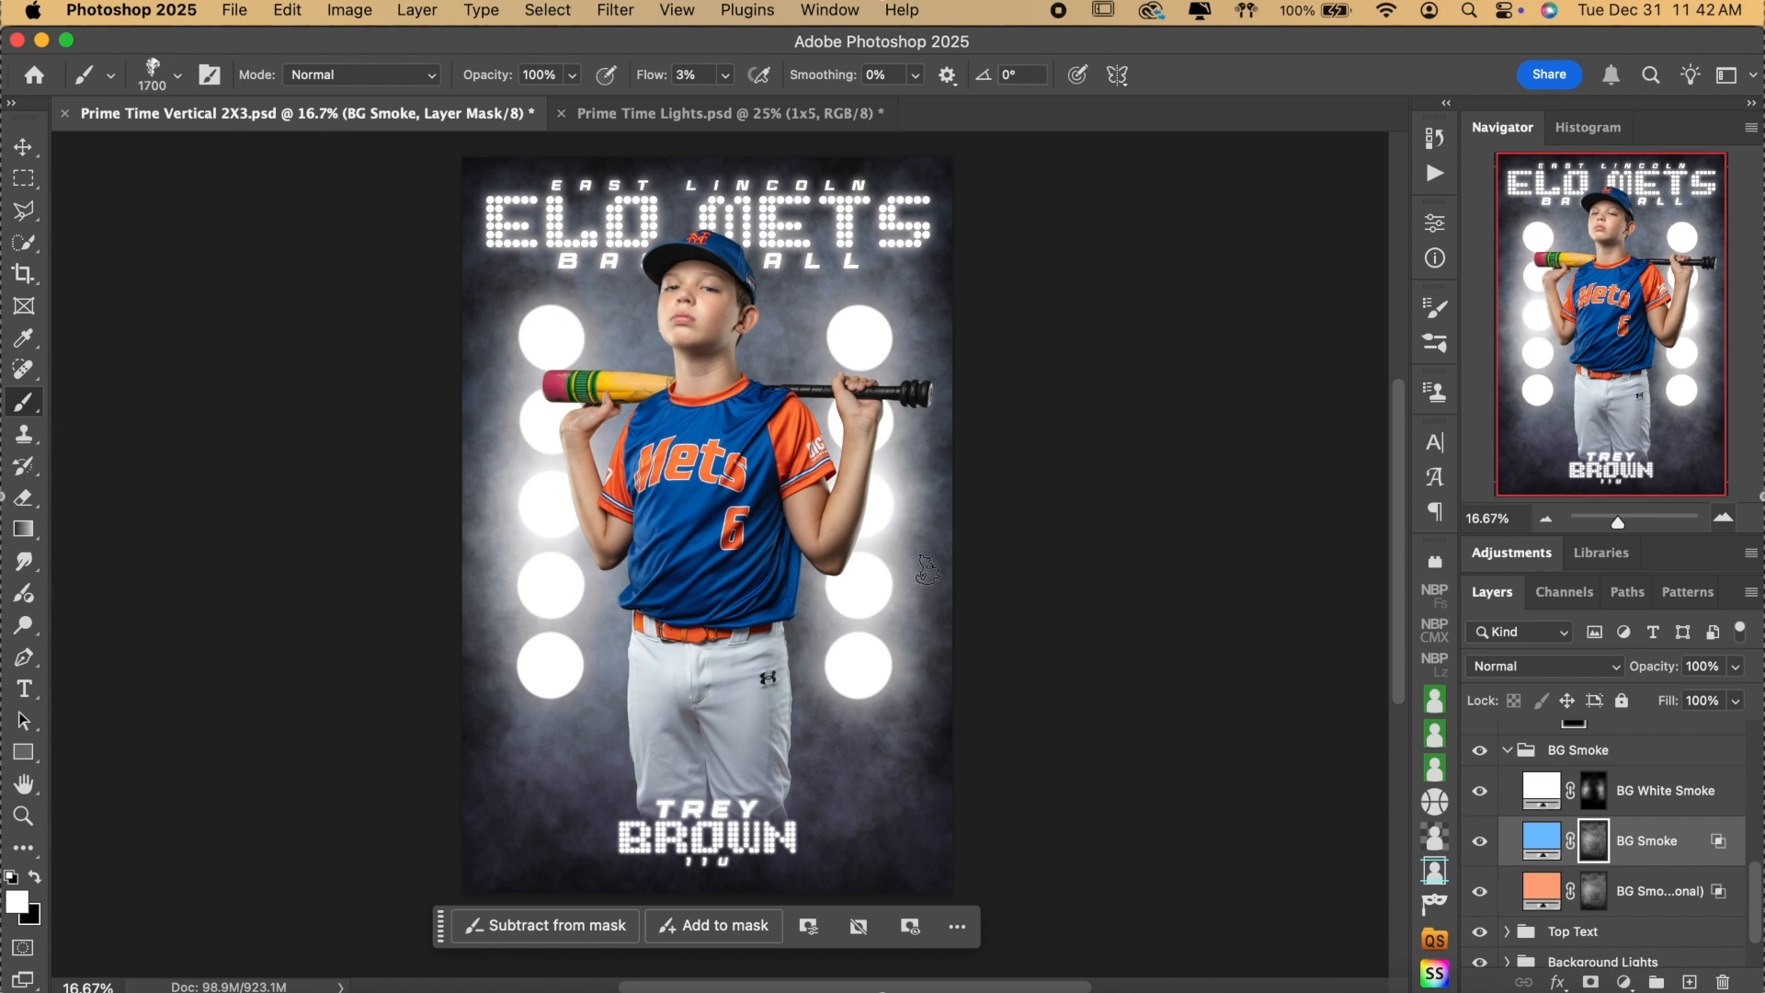
key("x")
left_click(687, 74)
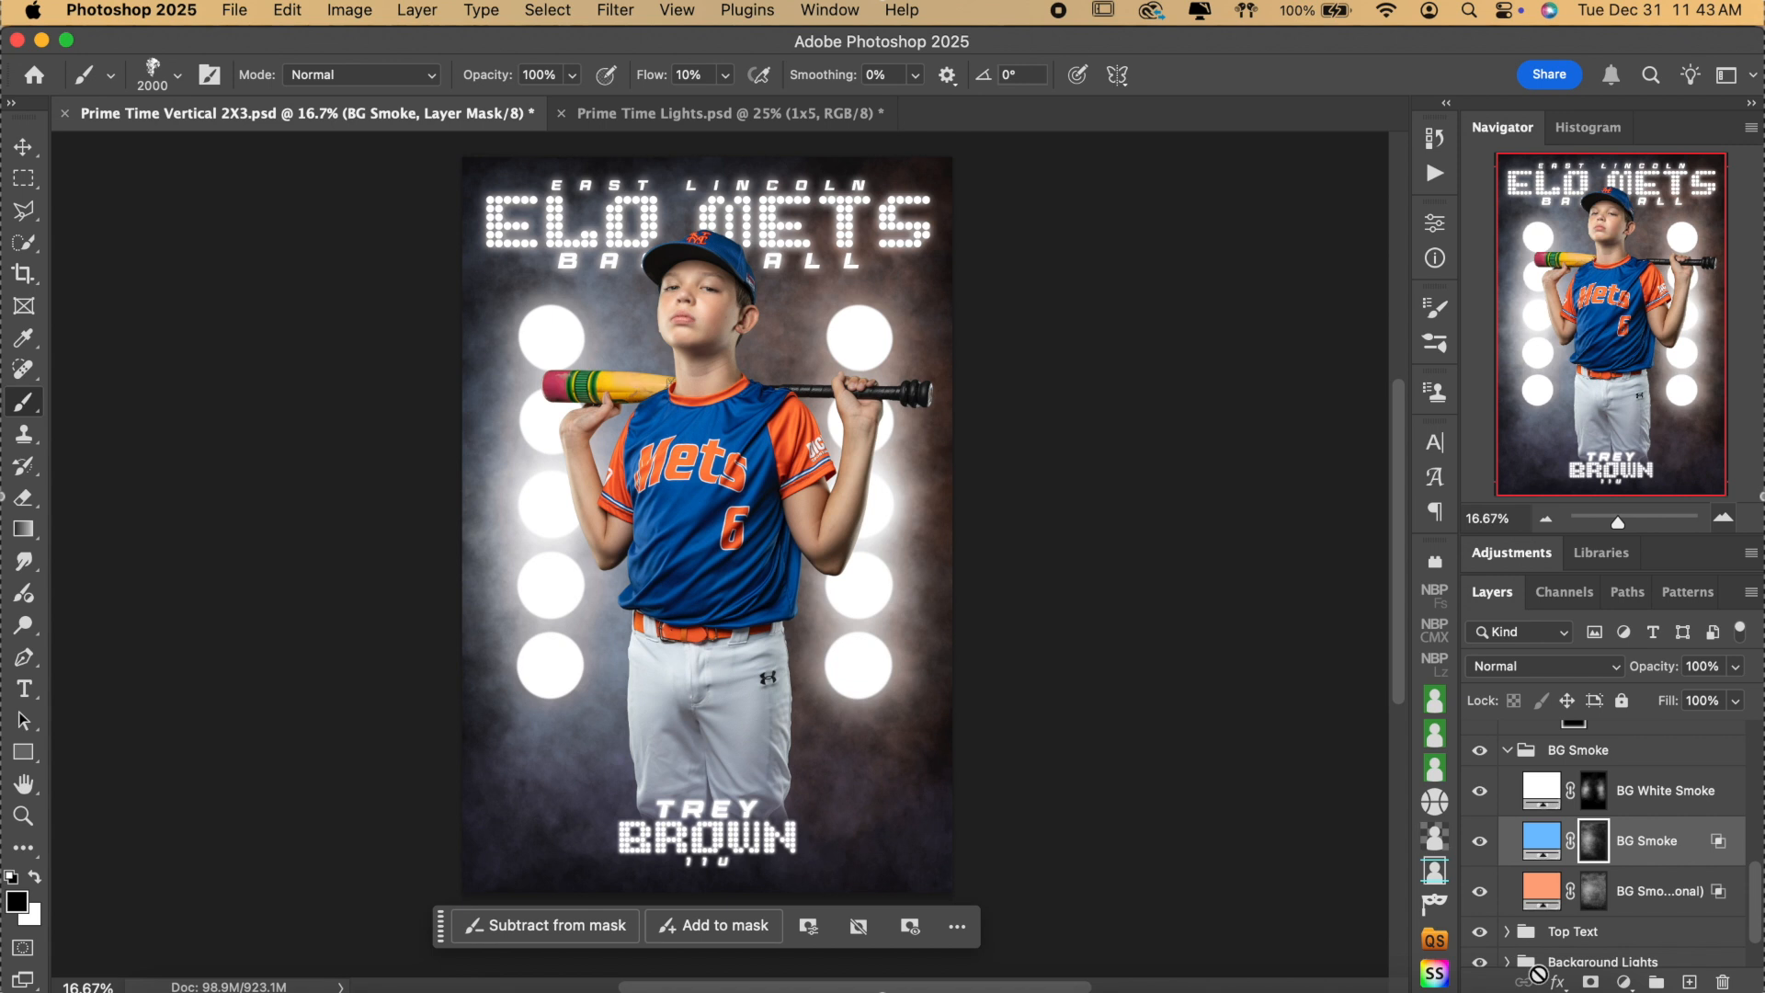
left_click(1595, 896)
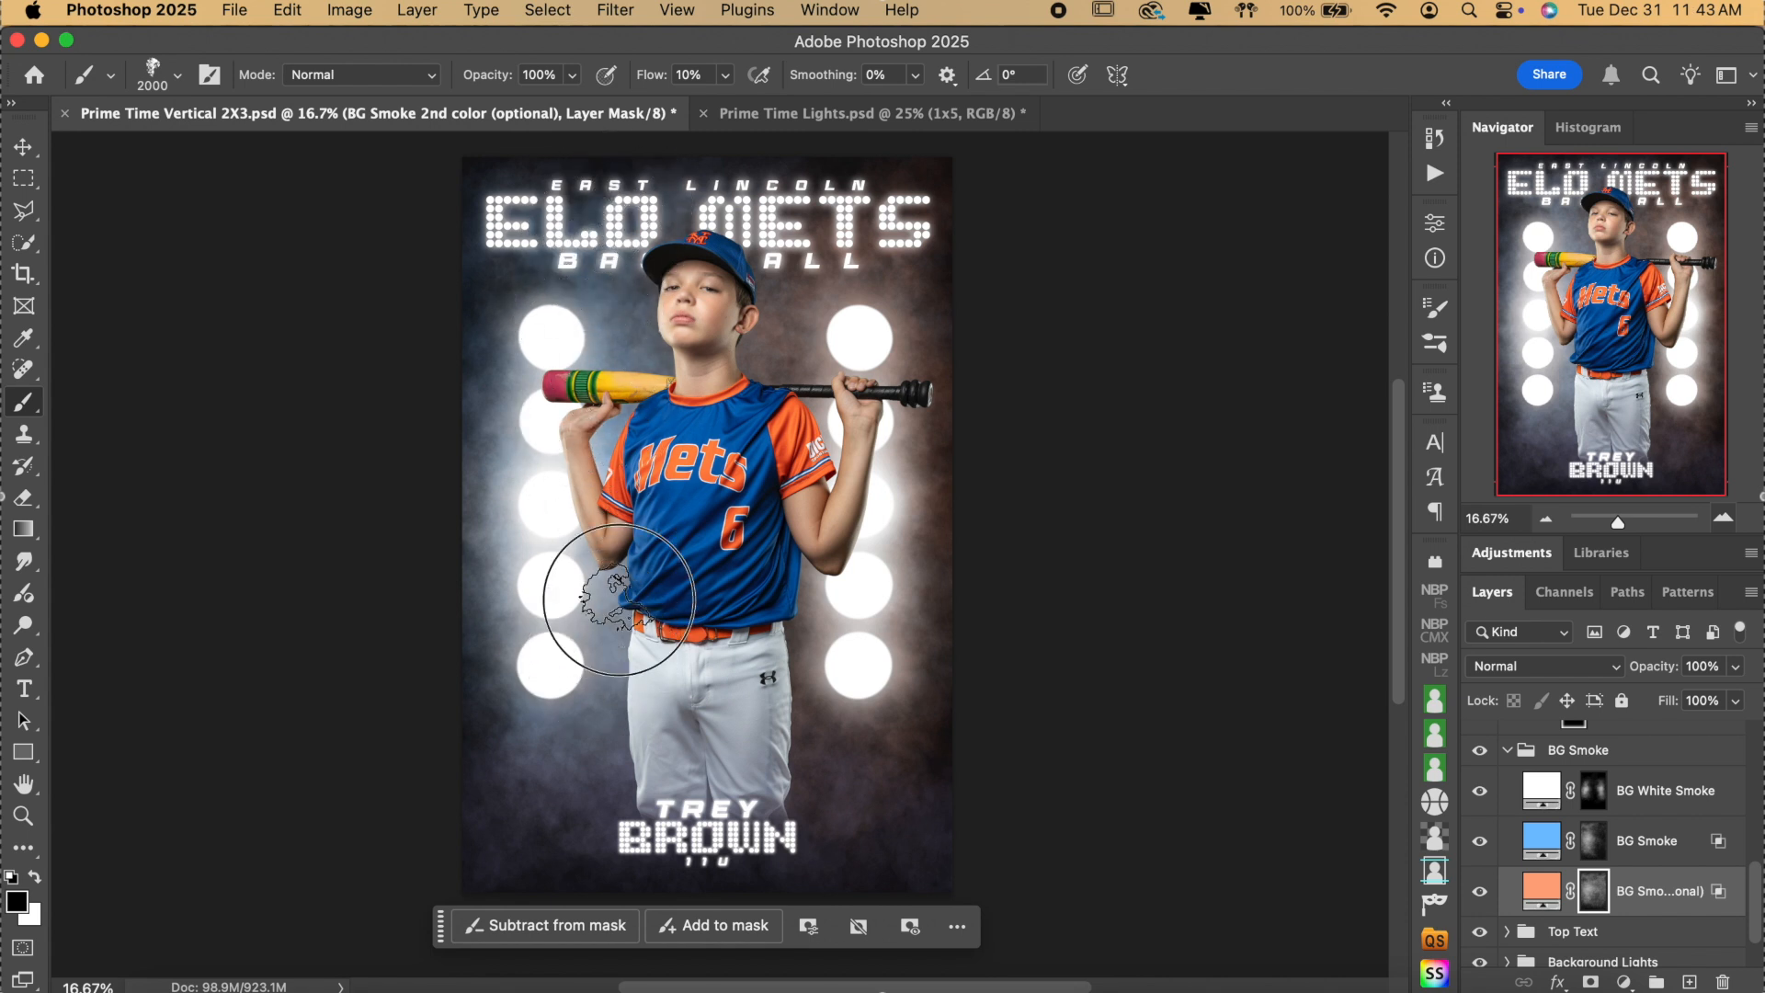
mouse_move(510, 288)
left_mouse_down()
mouse_move(495, 388)
mouse_move(532, 343)
mouse_move(580, 174)
mouse_move(545, 521)
mouse_move(557, 662)
left_mouse_up()
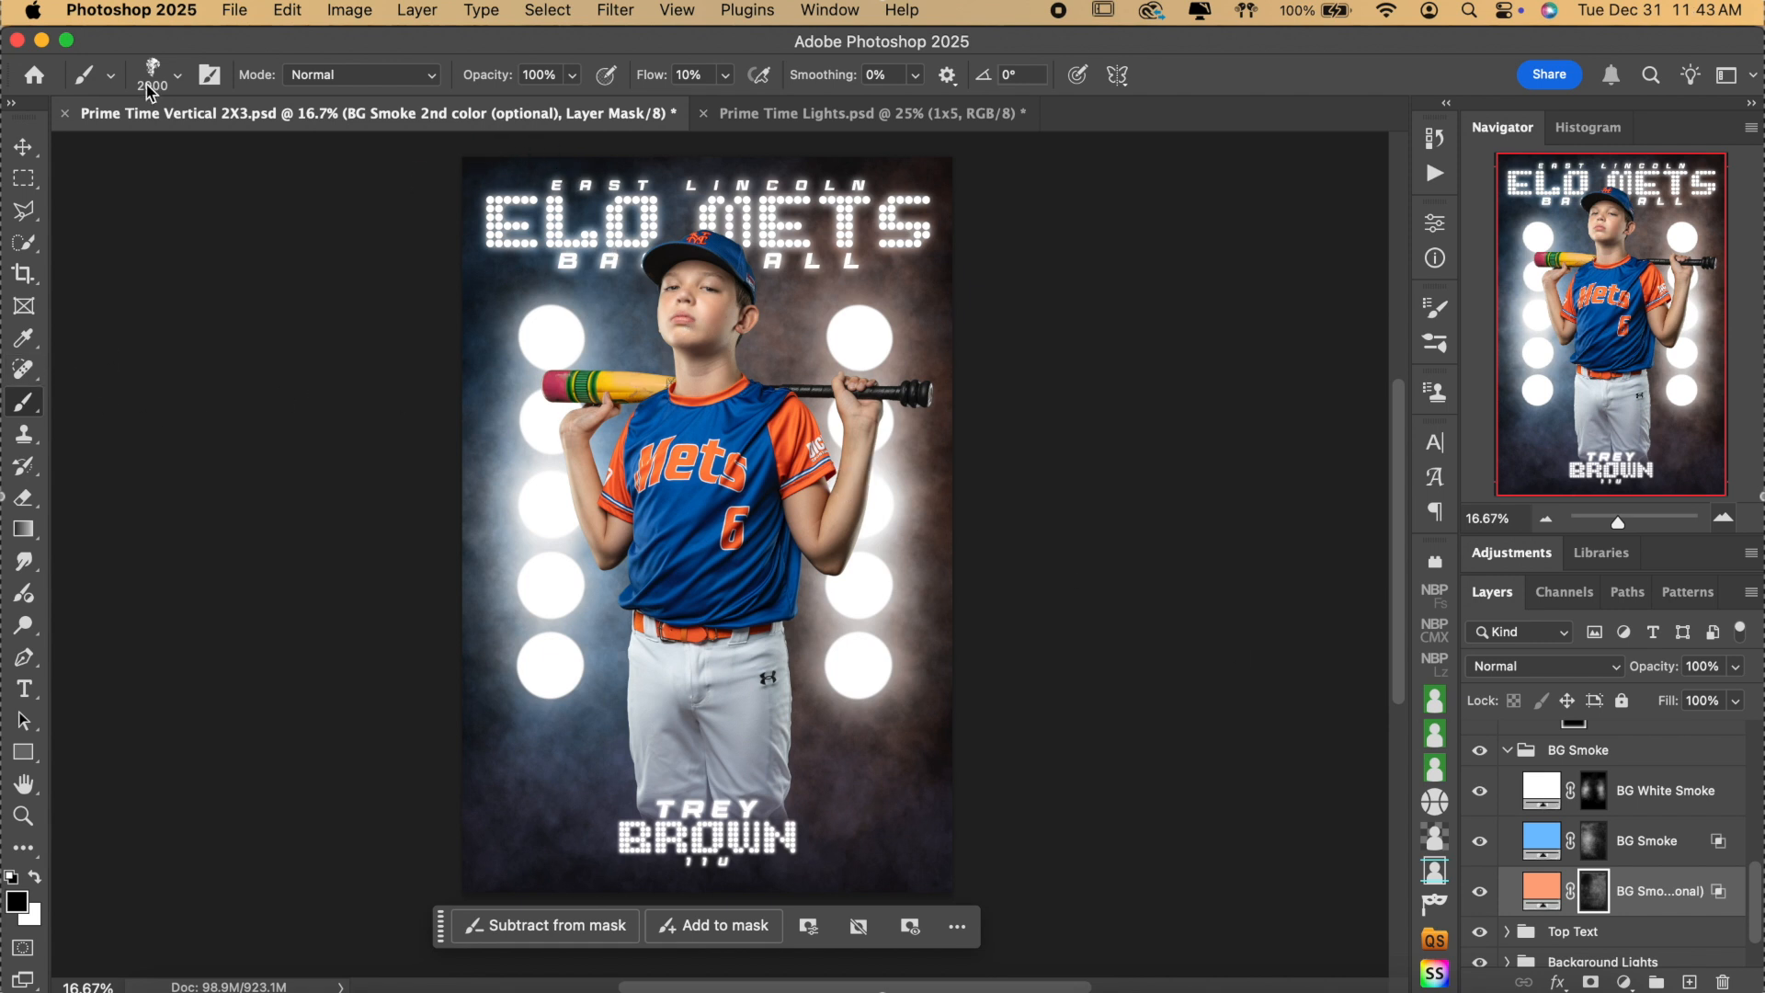
left_click(176, 79)
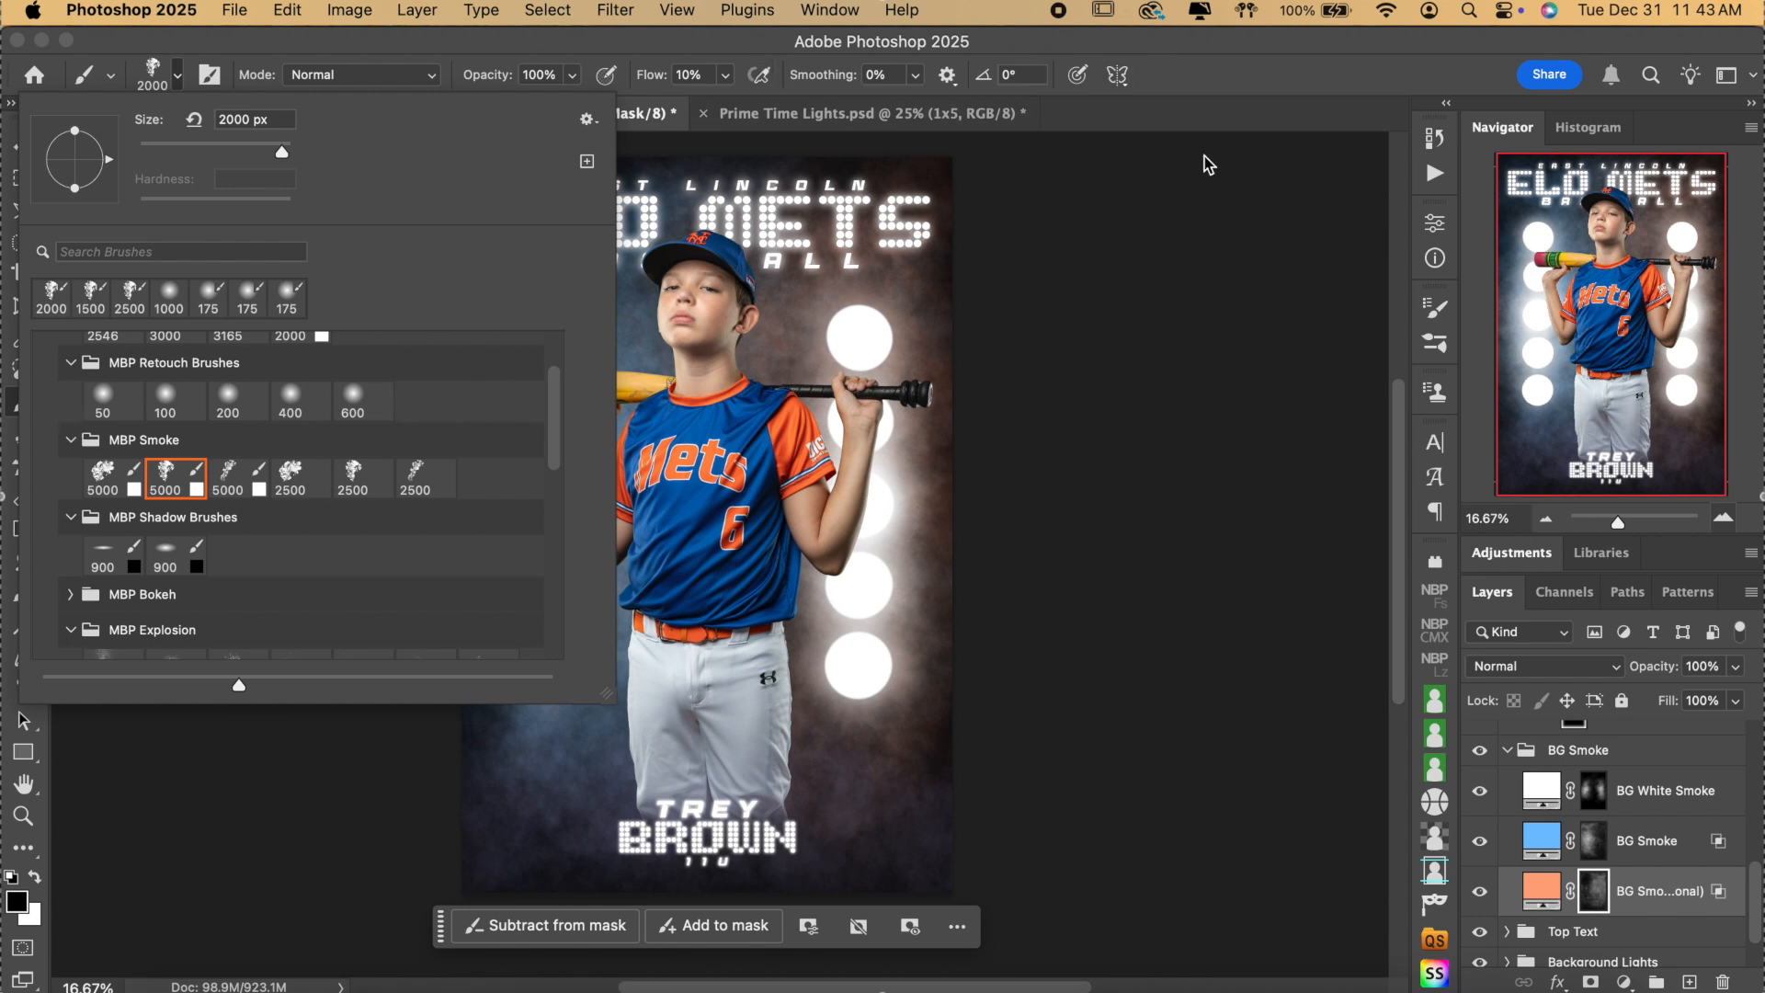
Check the BG Smoke fill colour to copy its 74c1ff hex value.
left_click(1255, 79)
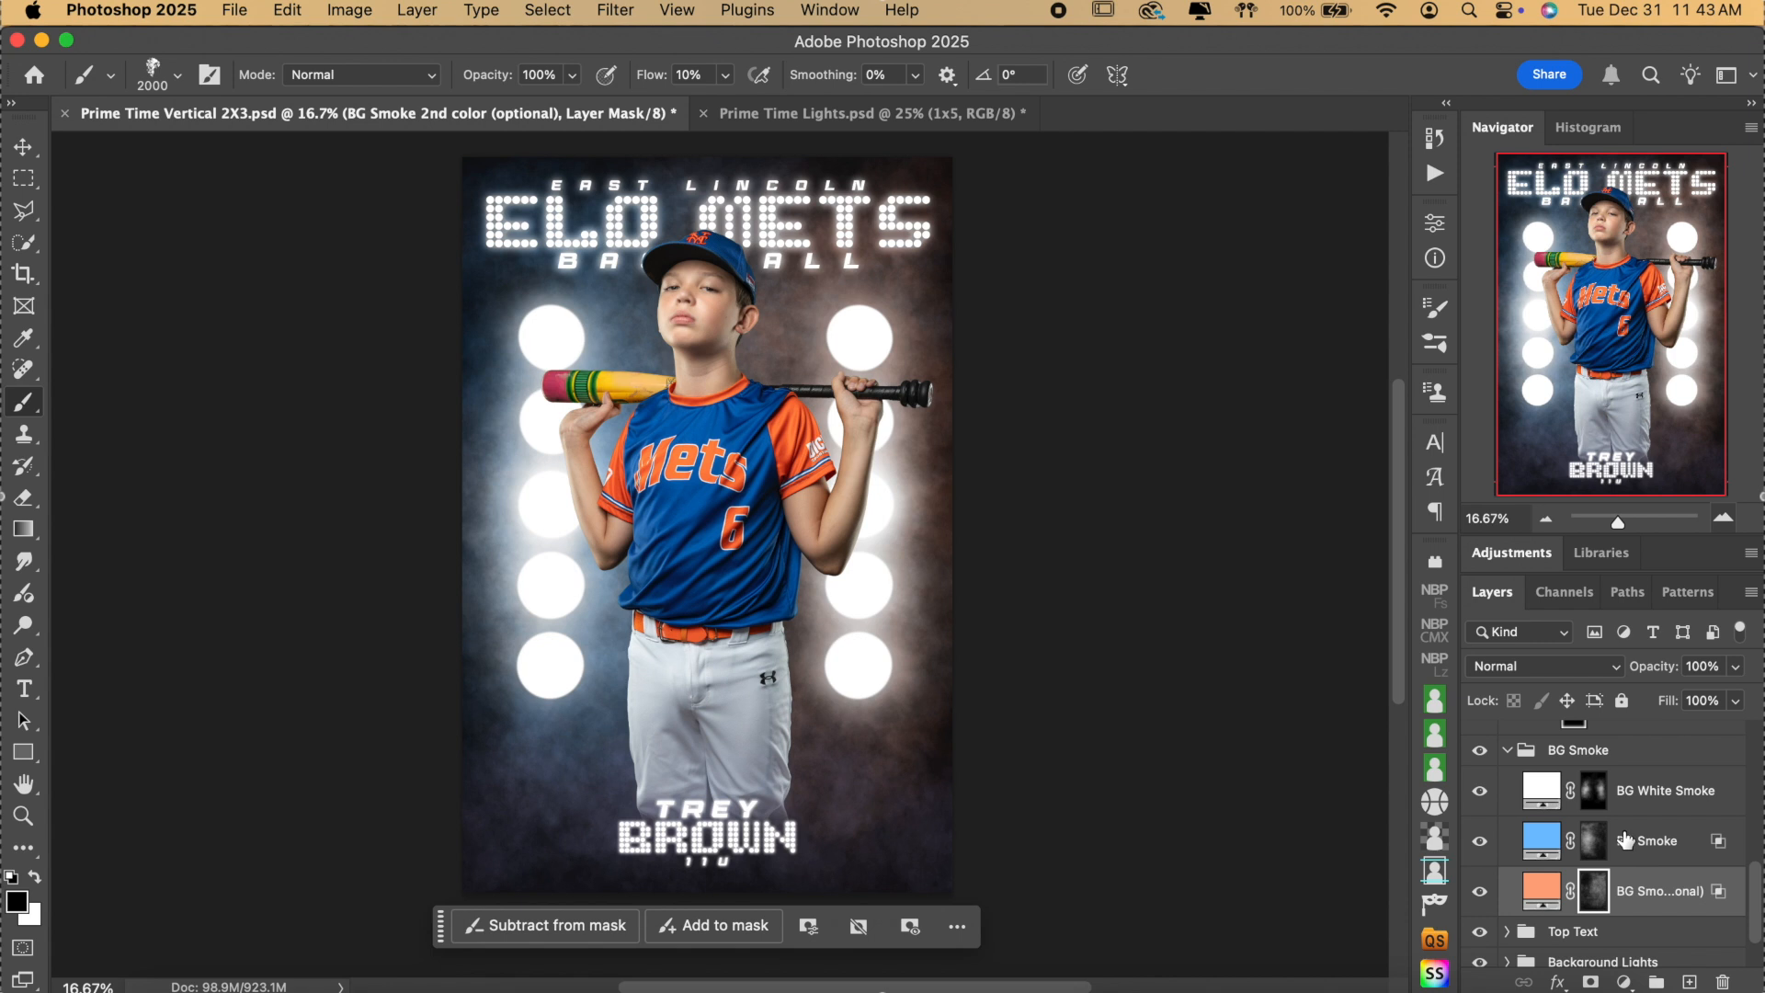
scroll(1625, 839, "up", 3)
left_click(1507, 868)
key("x")
scroll(1631, 864, "up", 5)
scroll(1635, 866, "down", 1)
left_click(1506, 889)
scroll(1562, 906, "down", 2)
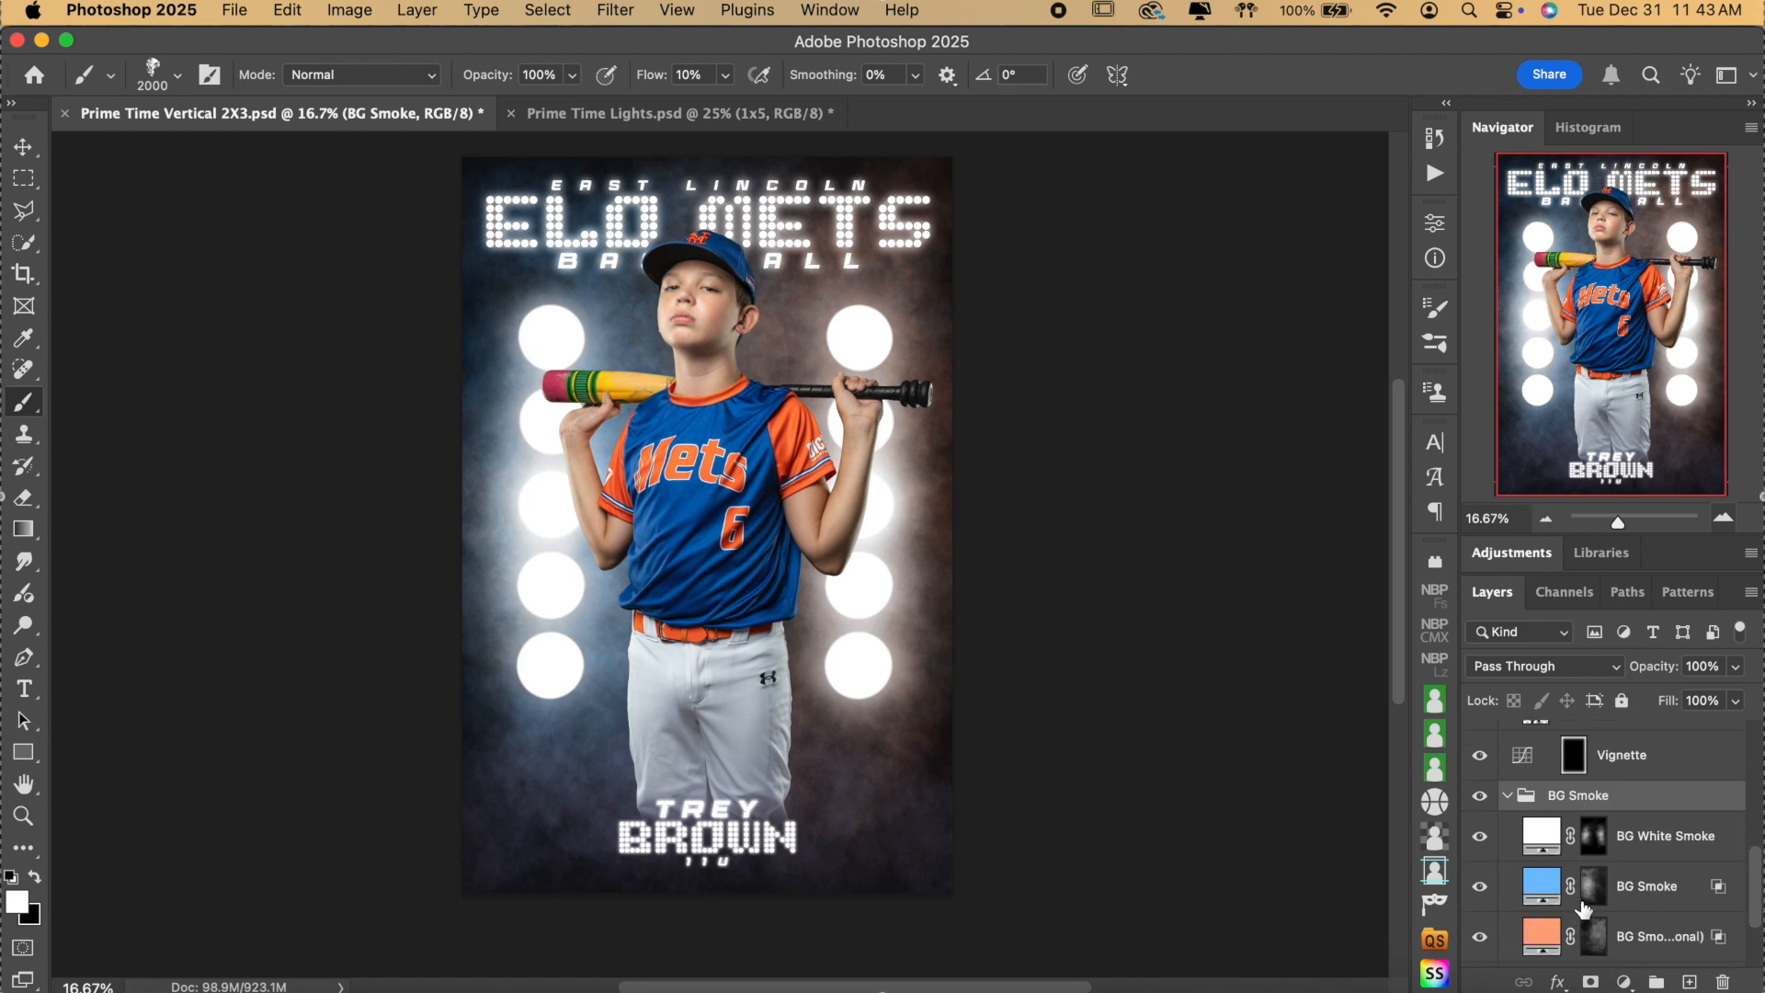
double_click(1542, 887)
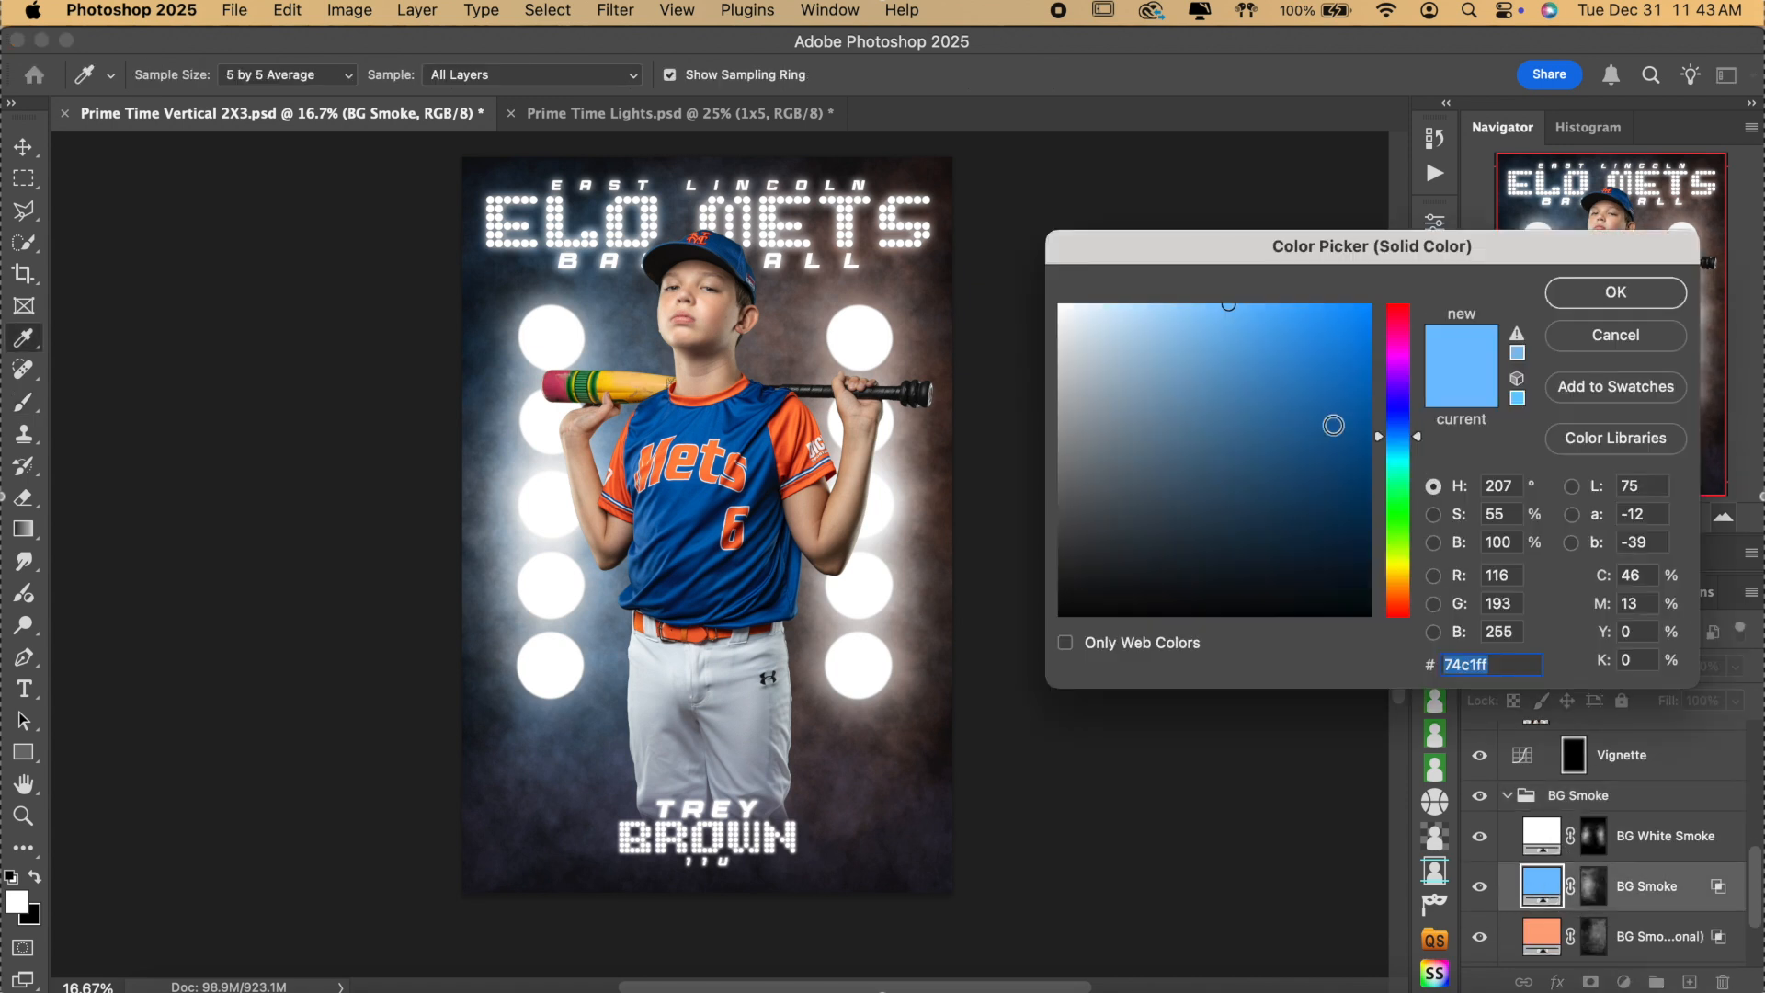
left_click(1639, 299)
Paste 74c1ff as the Foreground Smoke fill colour.
scroll(1654, 762, "up", 3)
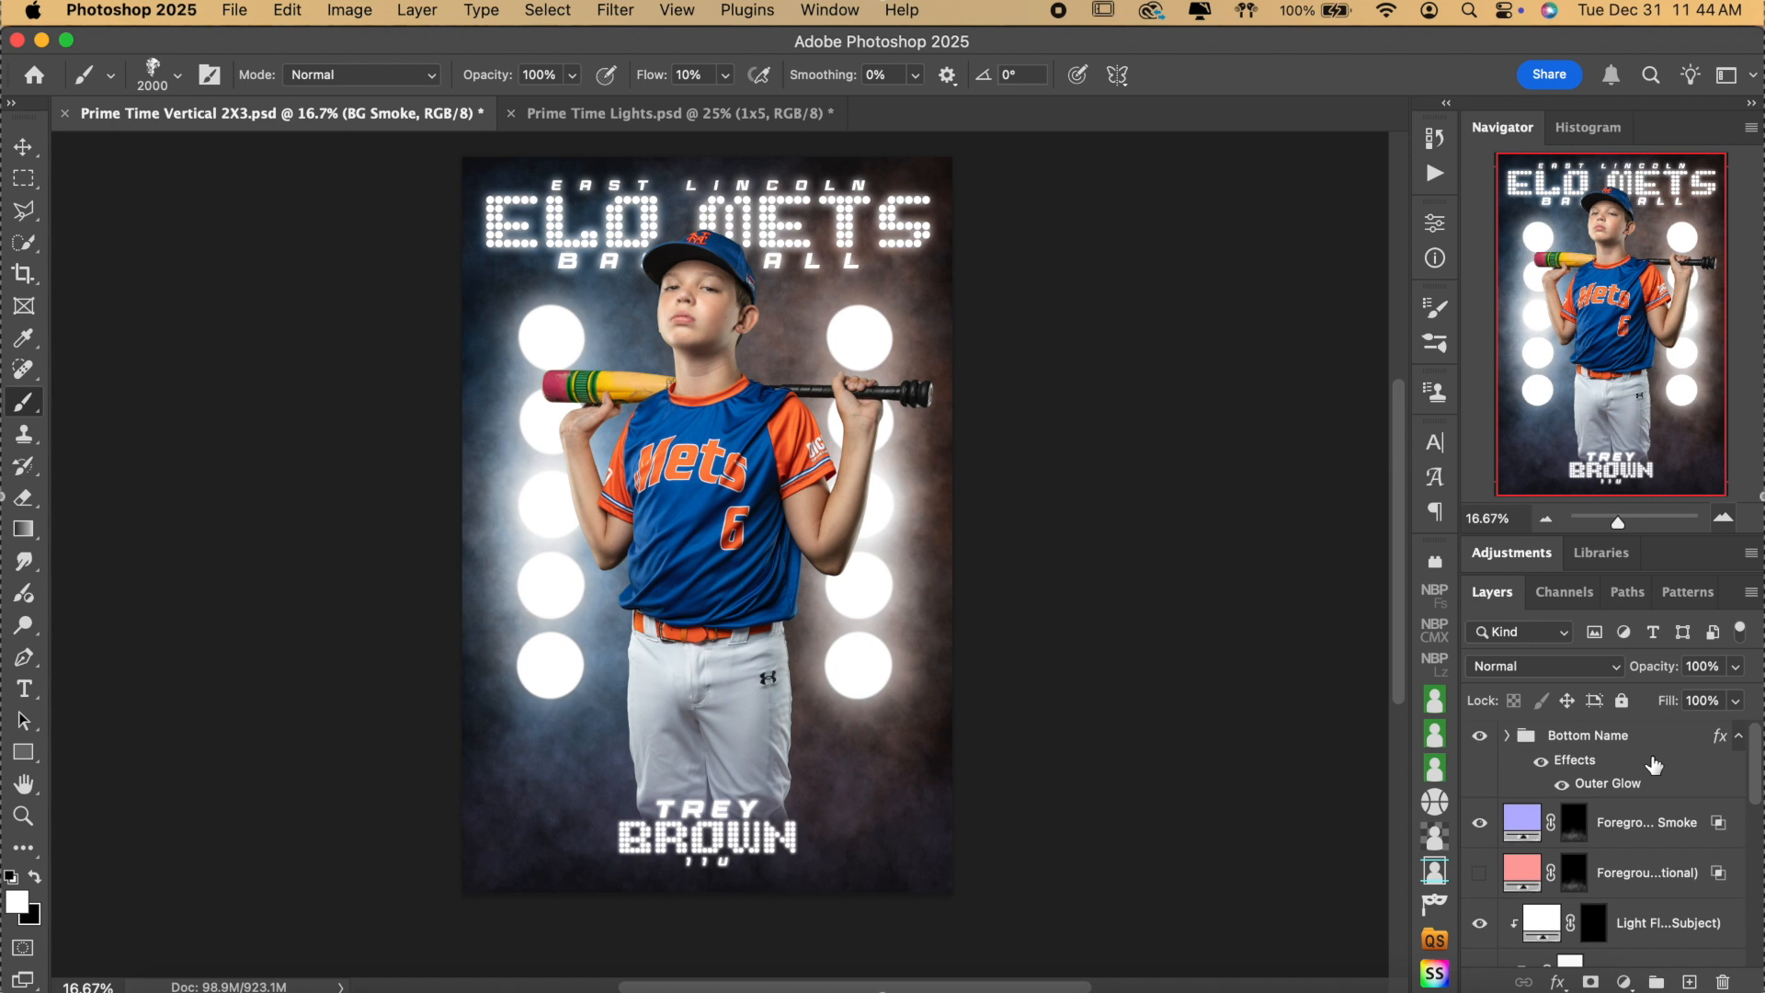
left_click(1521, 824)
double_click(1522, 824)
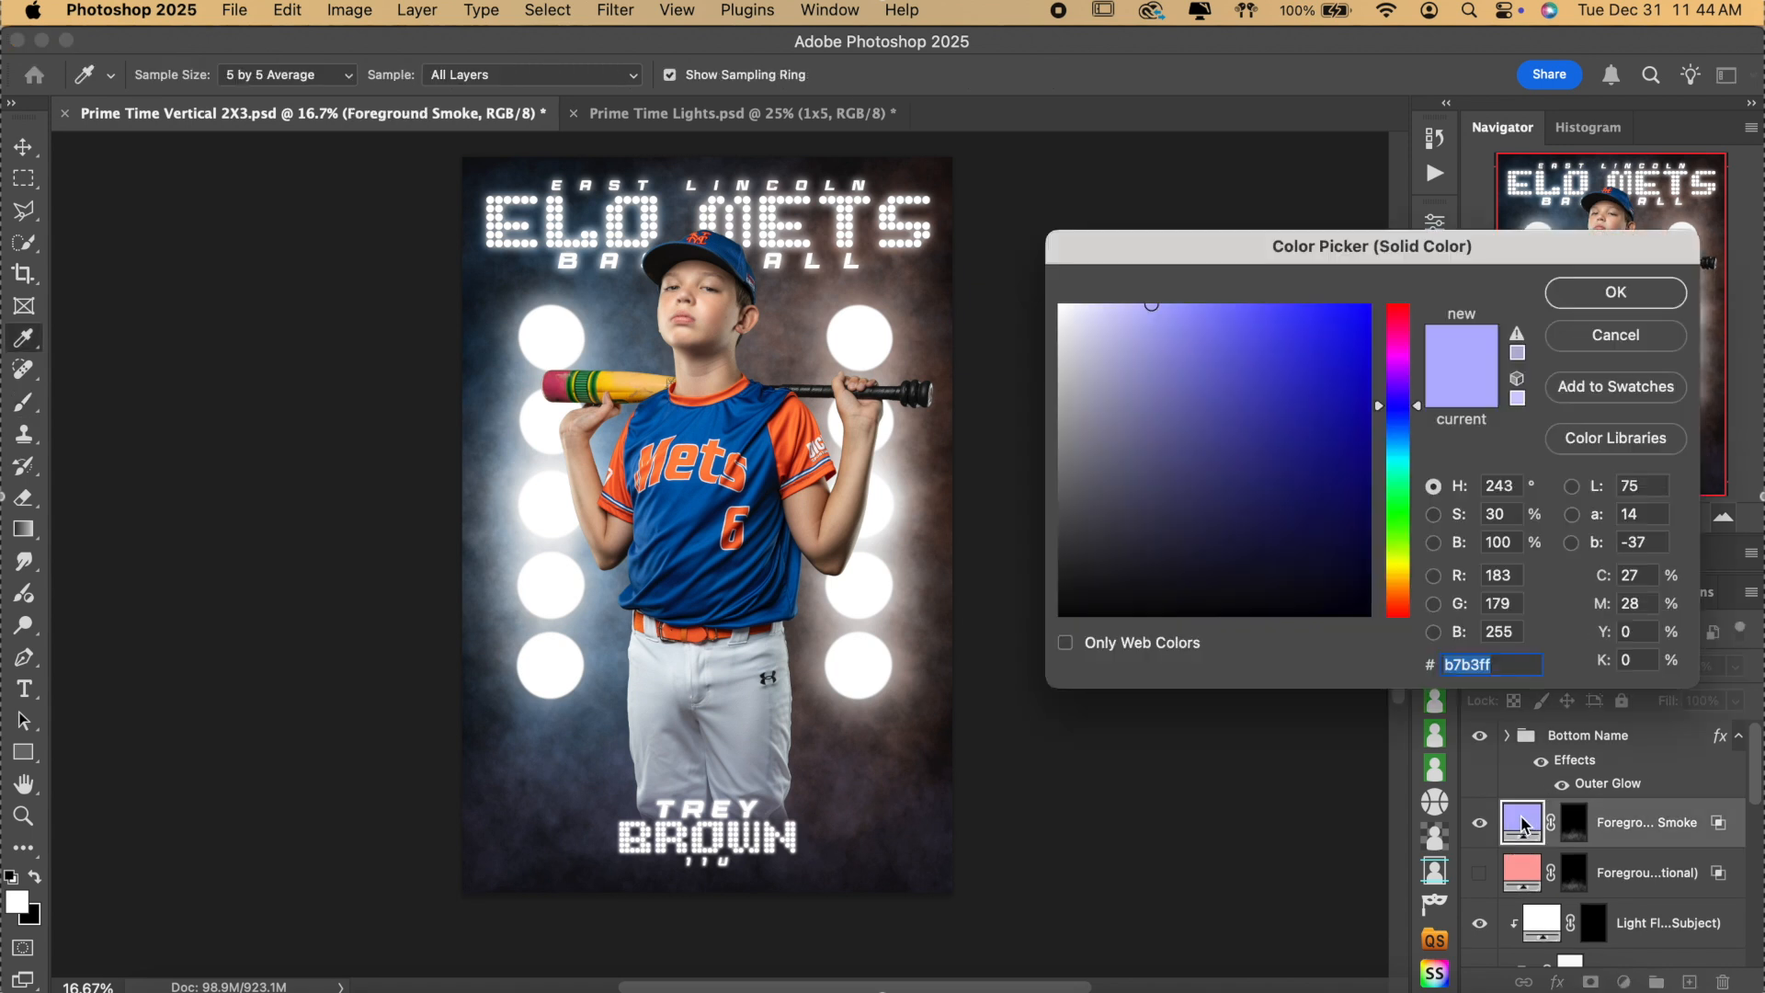
key("super+v")
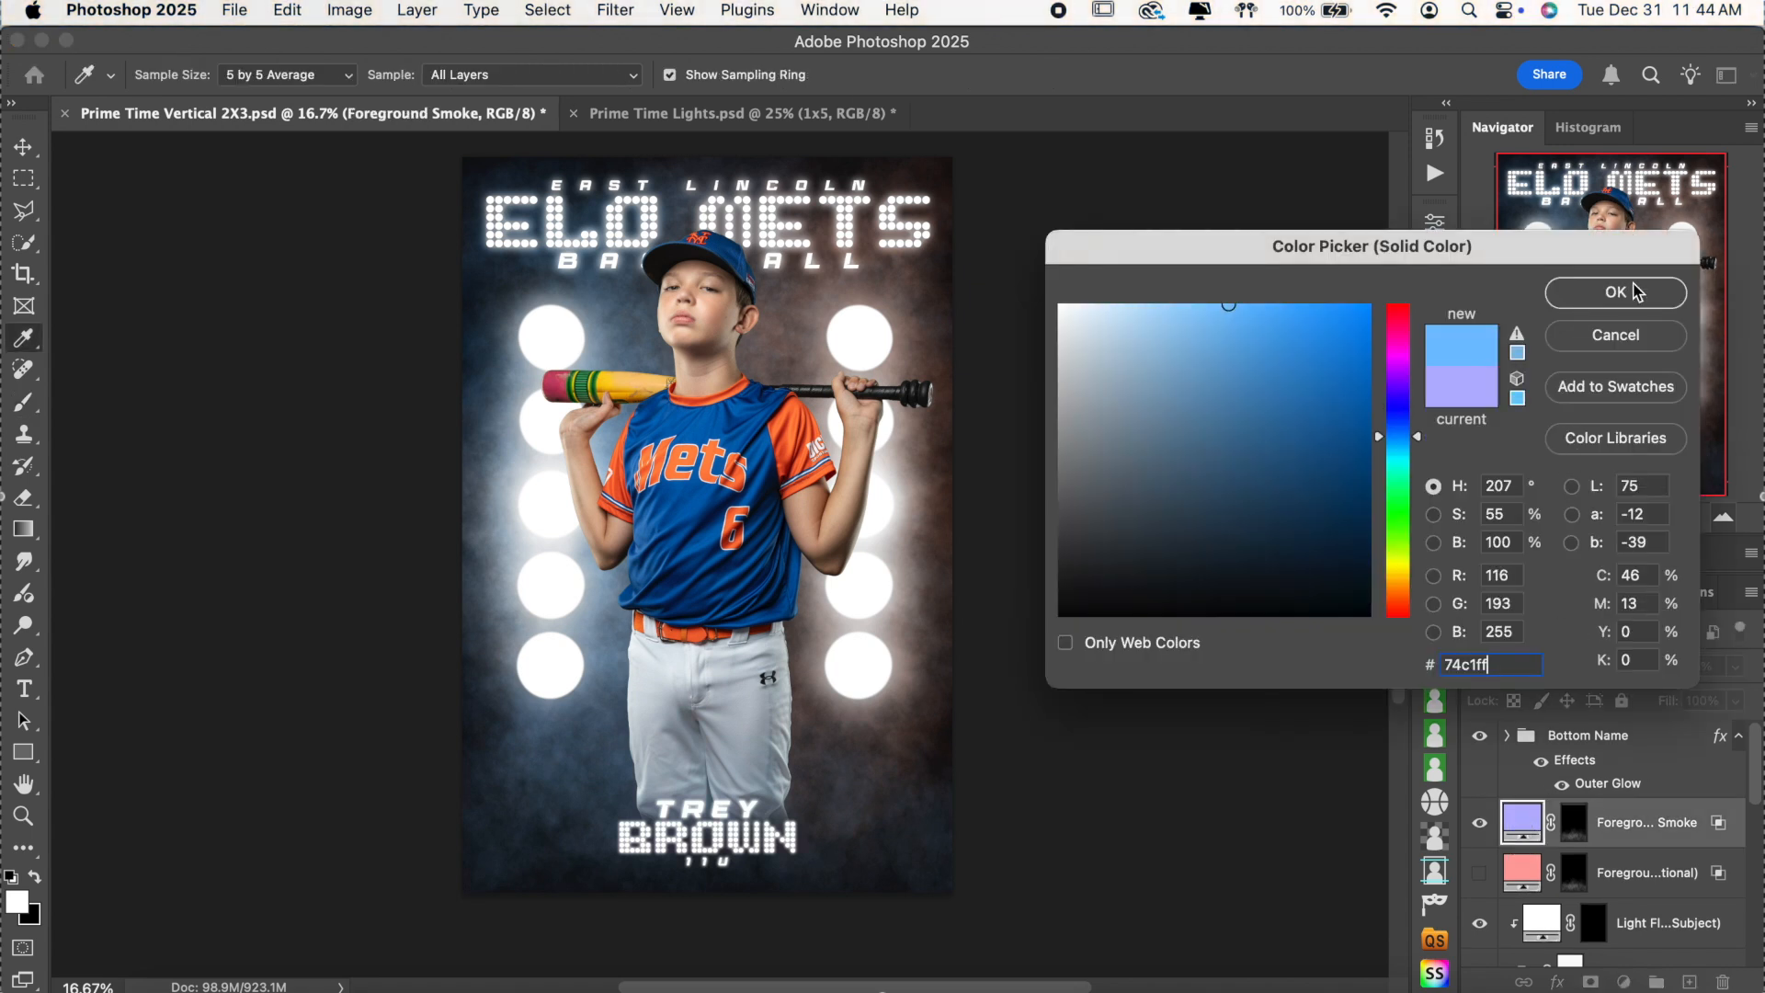
left_click(1617, 293)
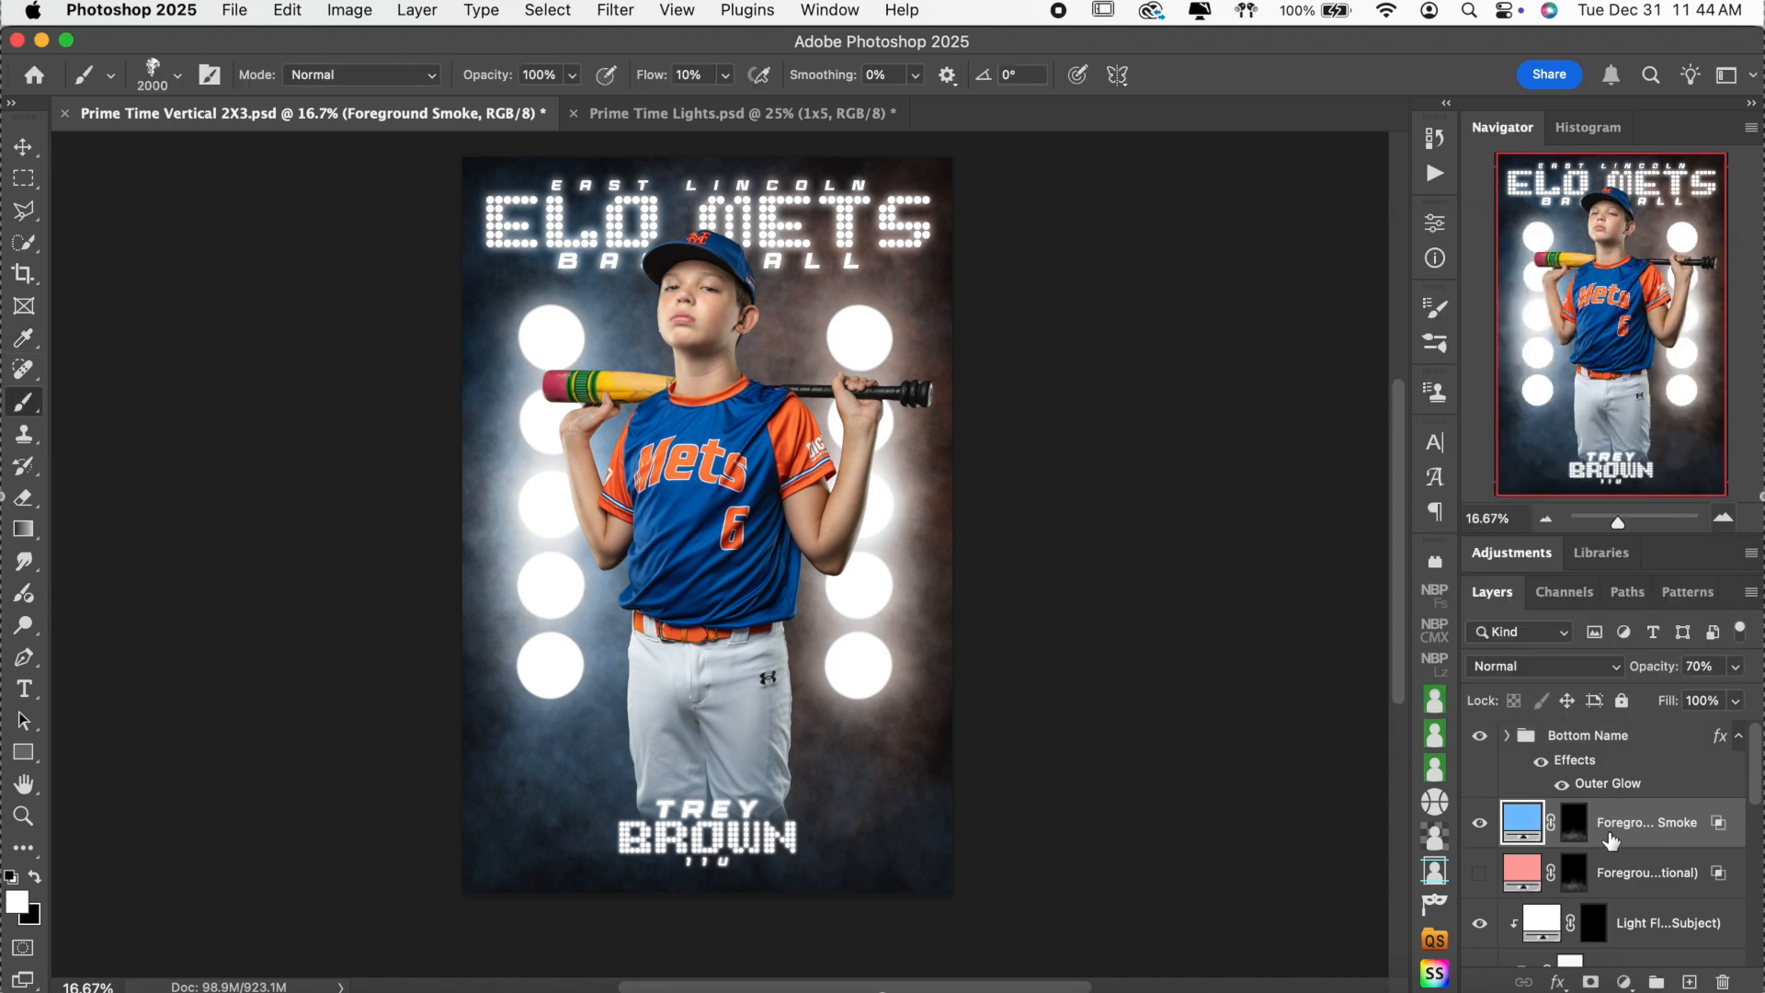
Copy the BG Smoke 2nd color value and apply ffa781 to Foreground Smoke 2nd Color.
scroll(1610, 838, "down", 5)
left_click(1547, 896)
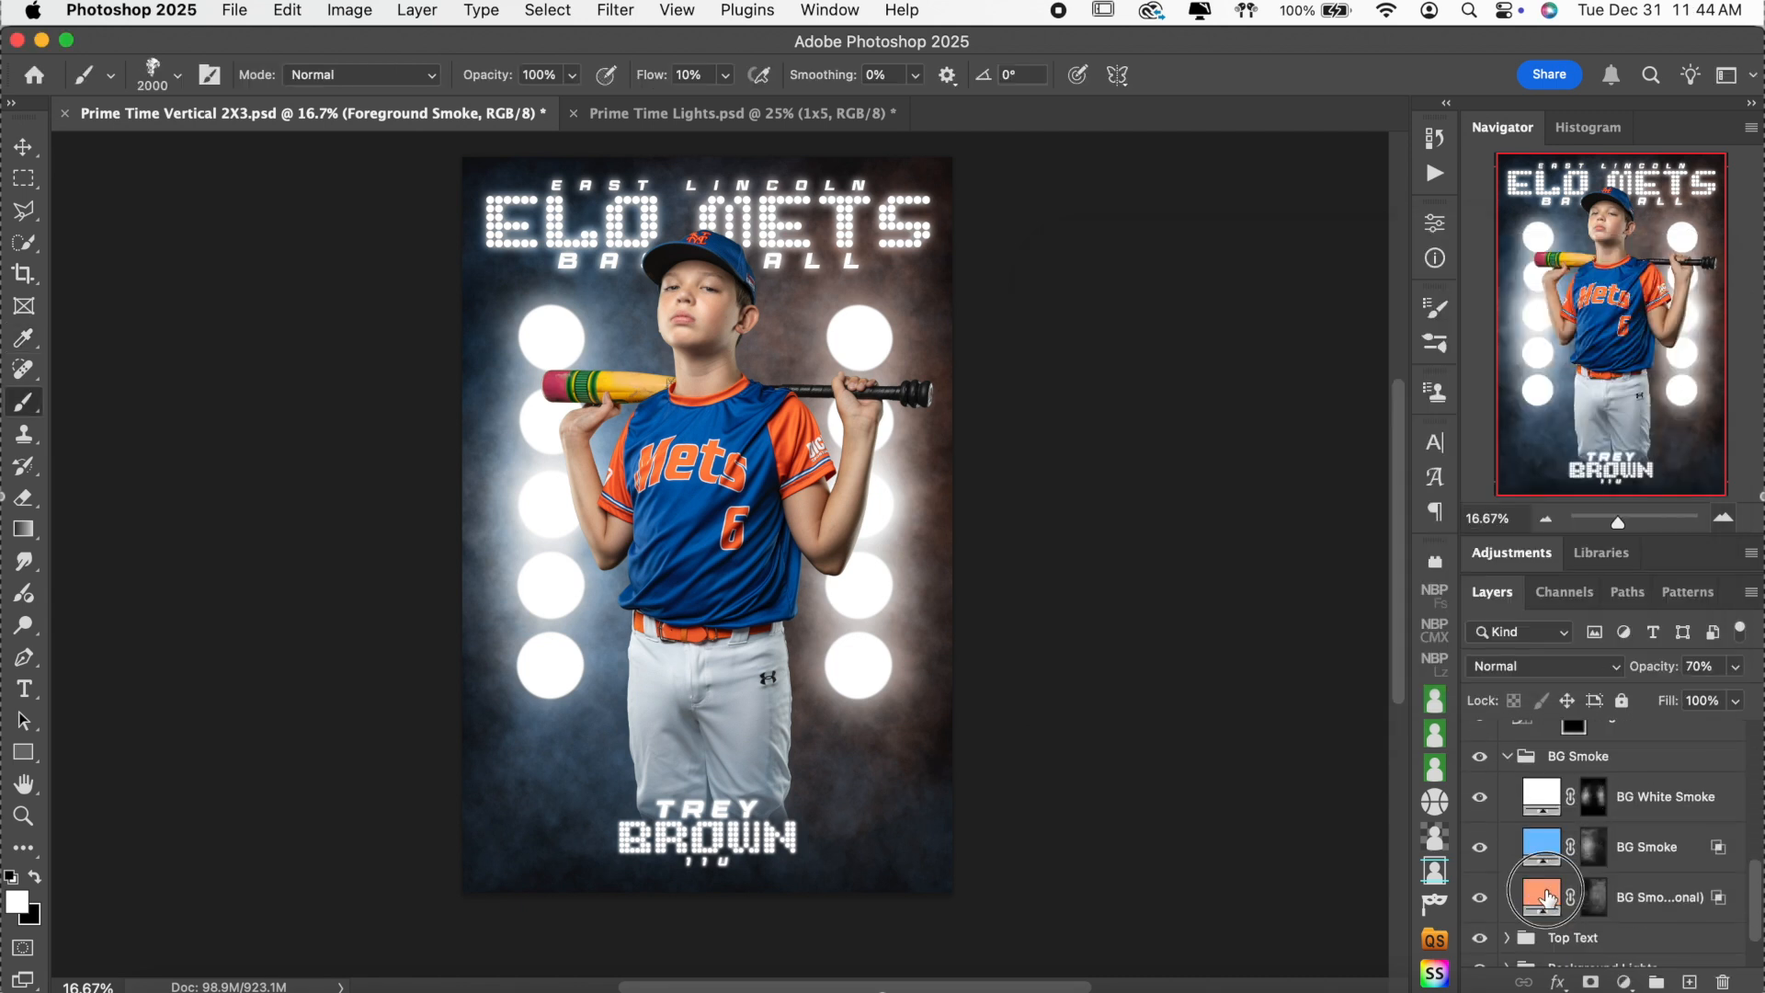
double_click(1547, 897)
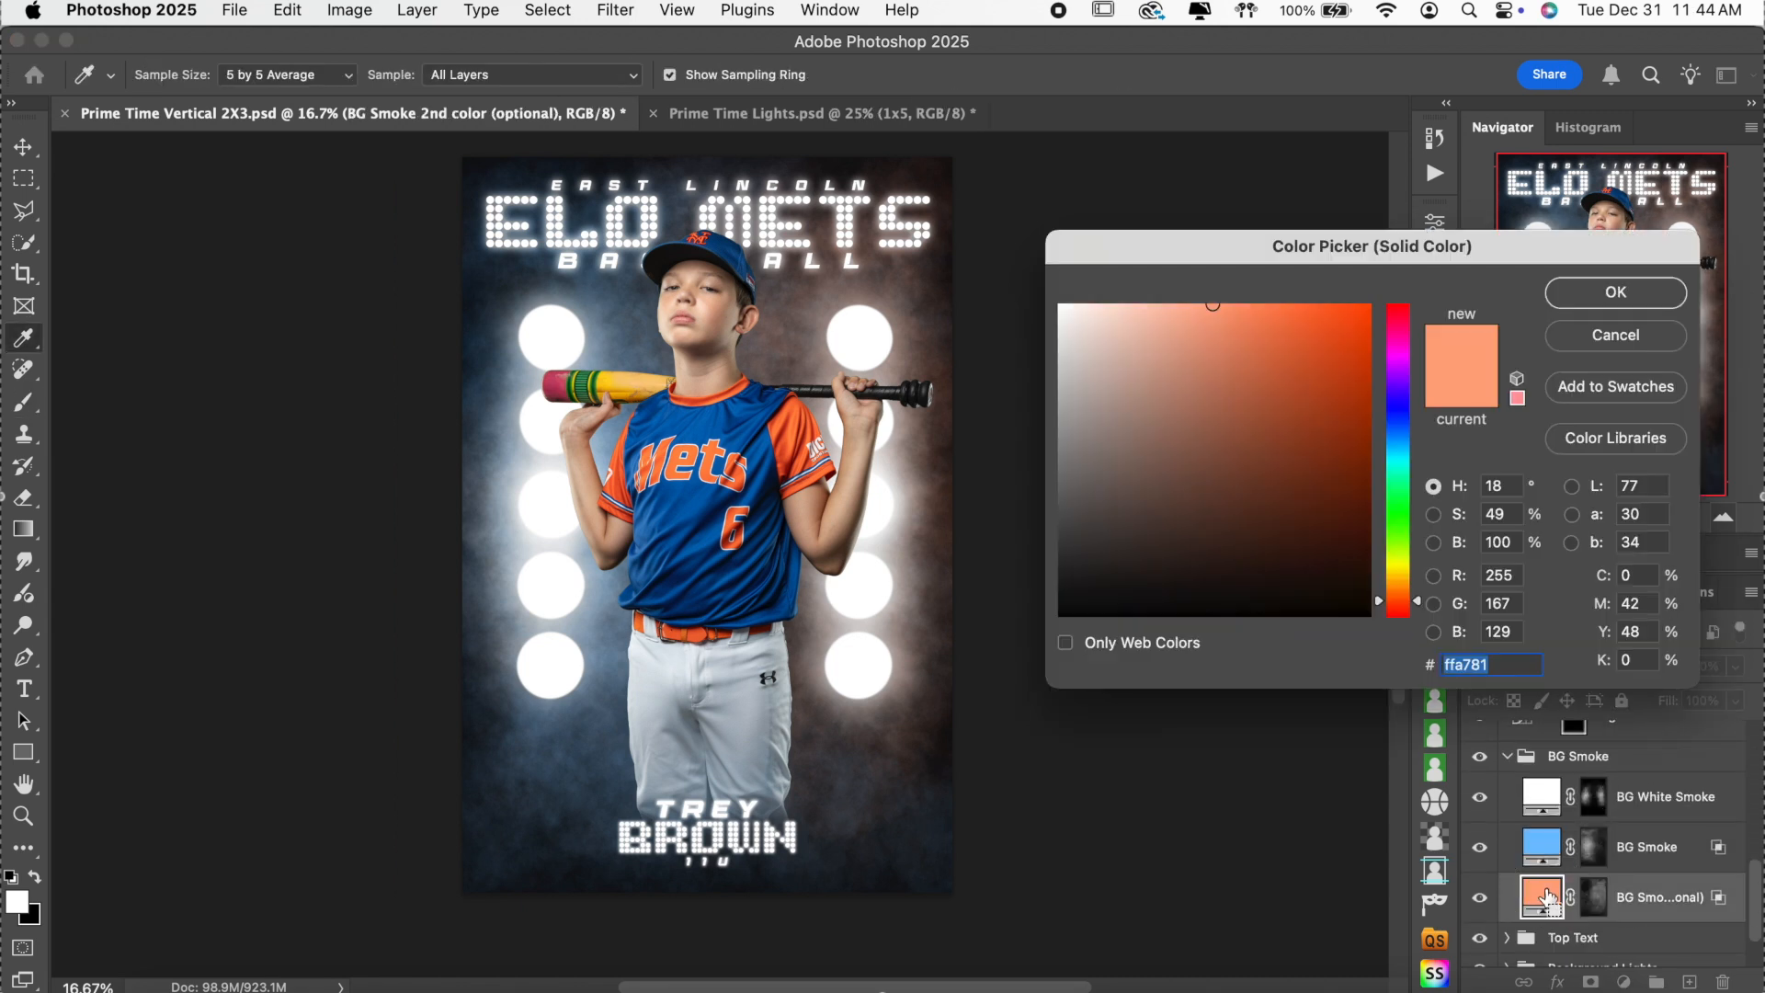
left_click(1610, 292)
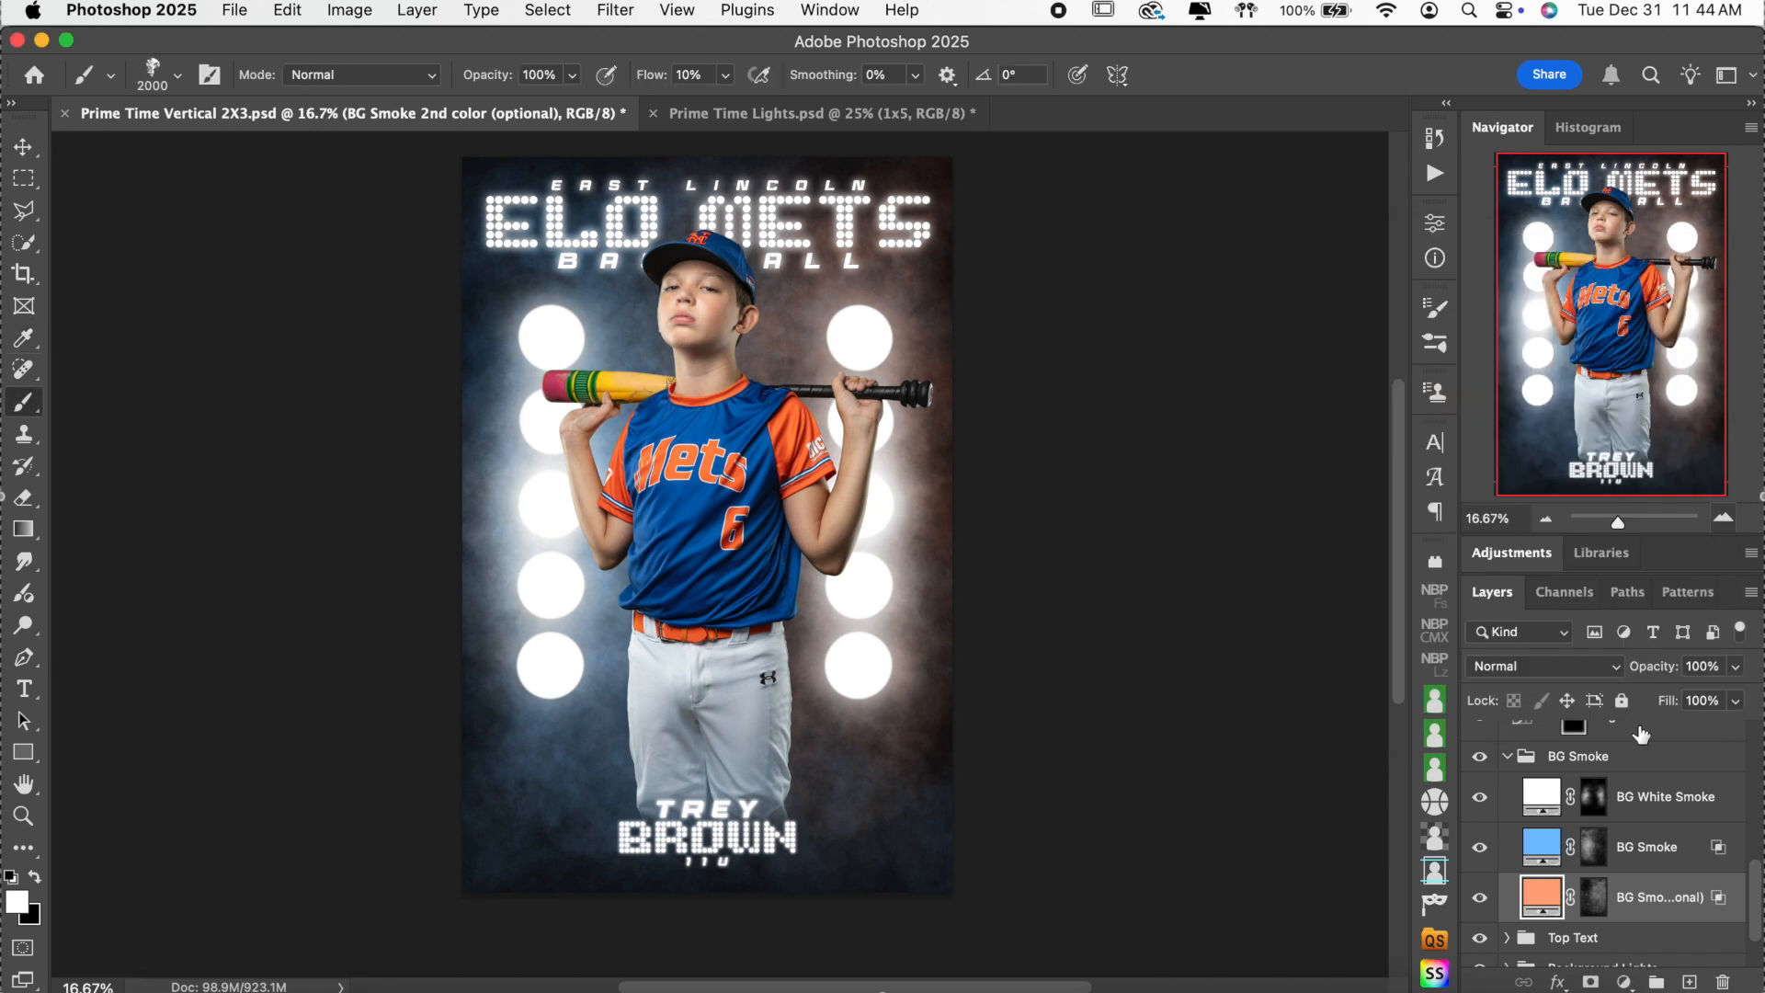
scroll(1640, 732, "up", 5)
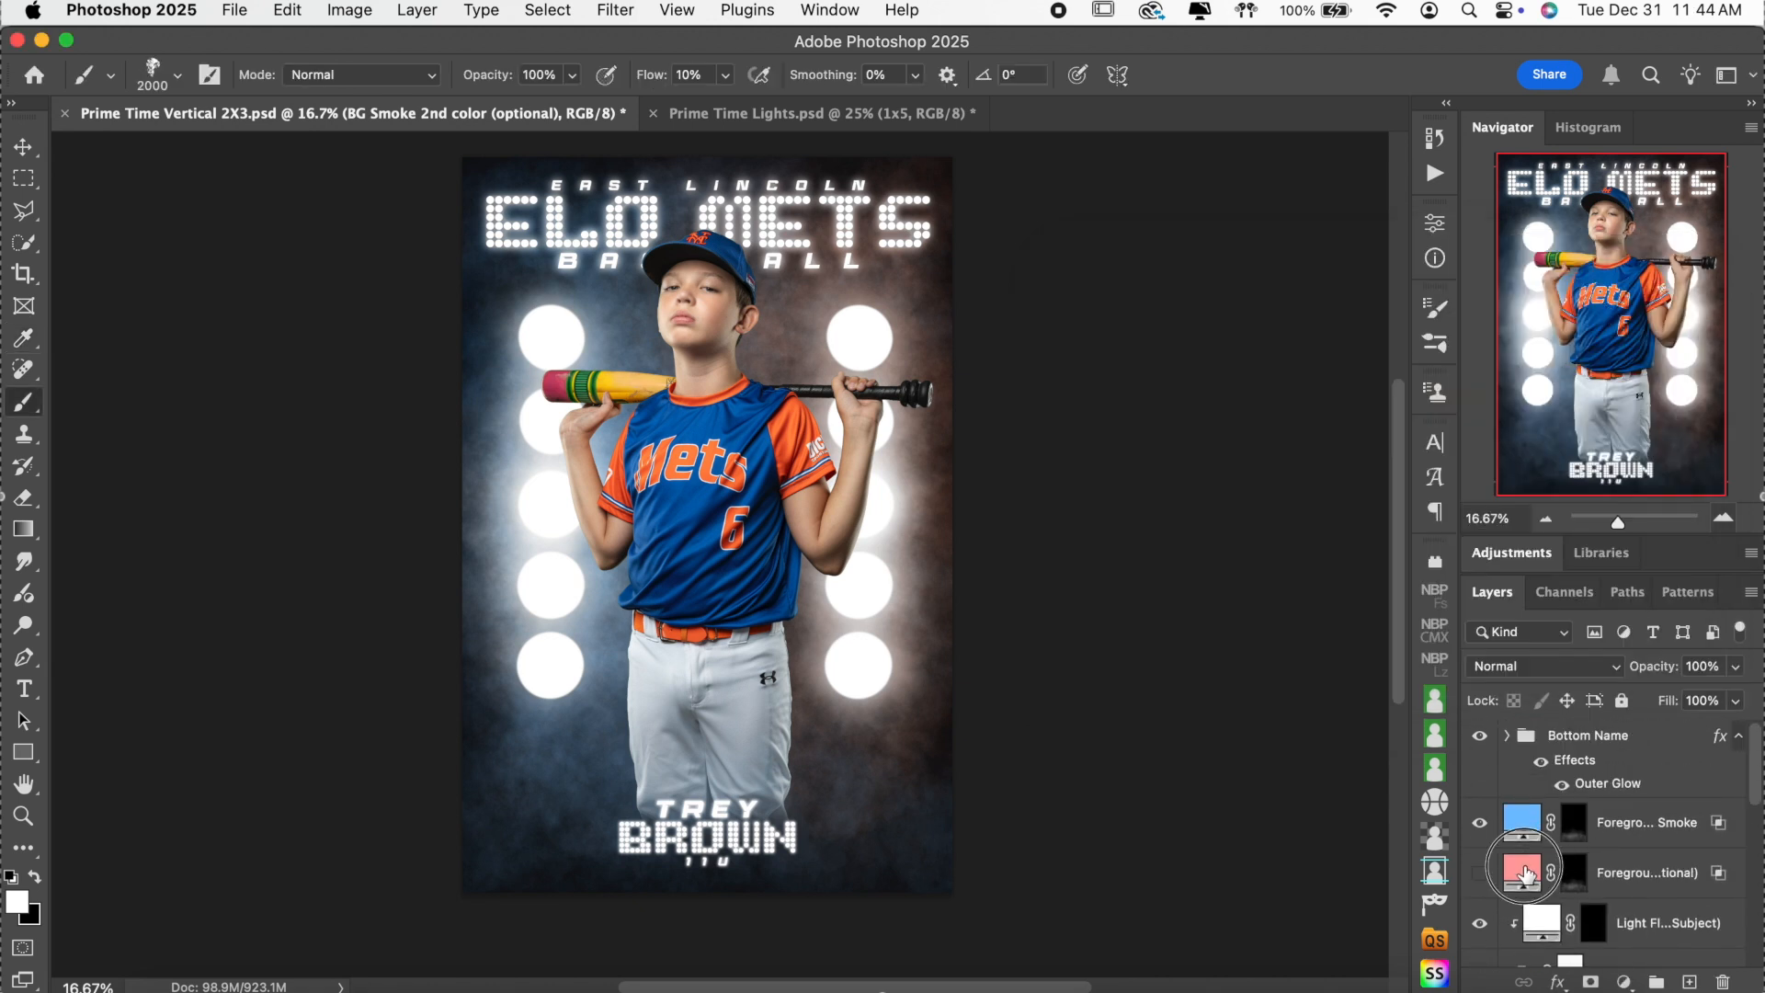
double_click(1528, 874)
type("ffa781")
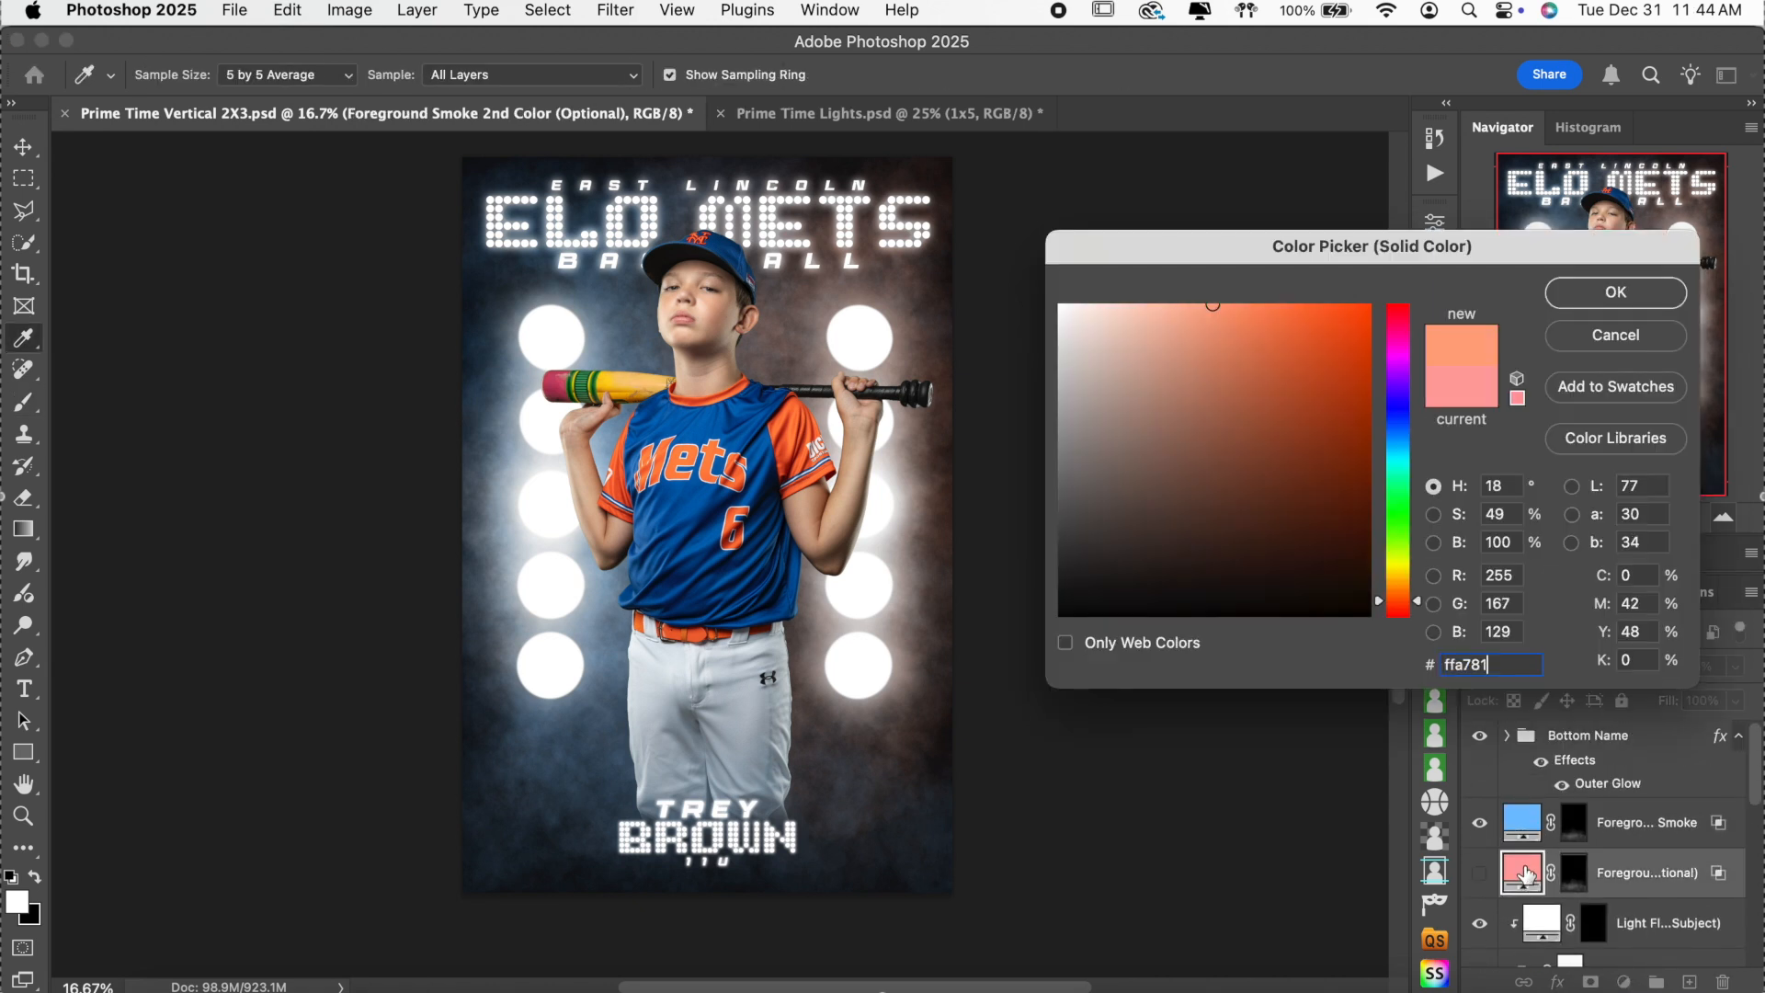
left_click(1618, 294)
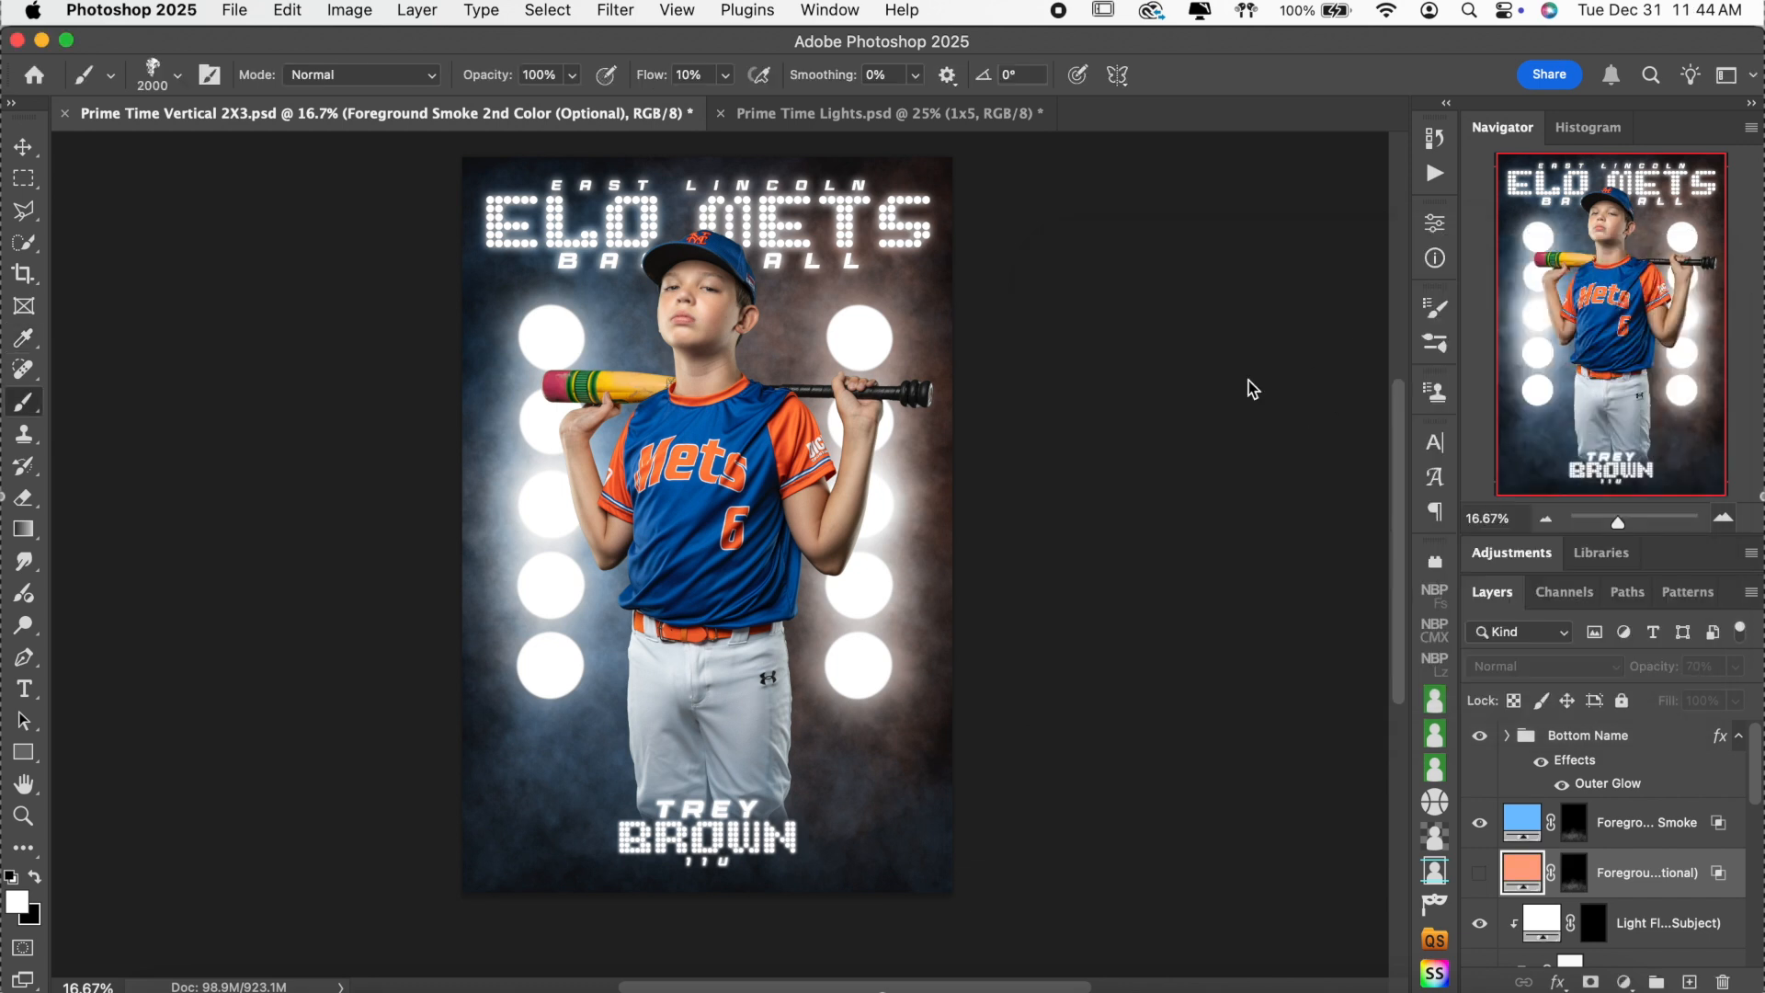
Make Foreground Smoke 2nd Color visible and target the two foreground smoke layer masks.
left_click(1479, 873)
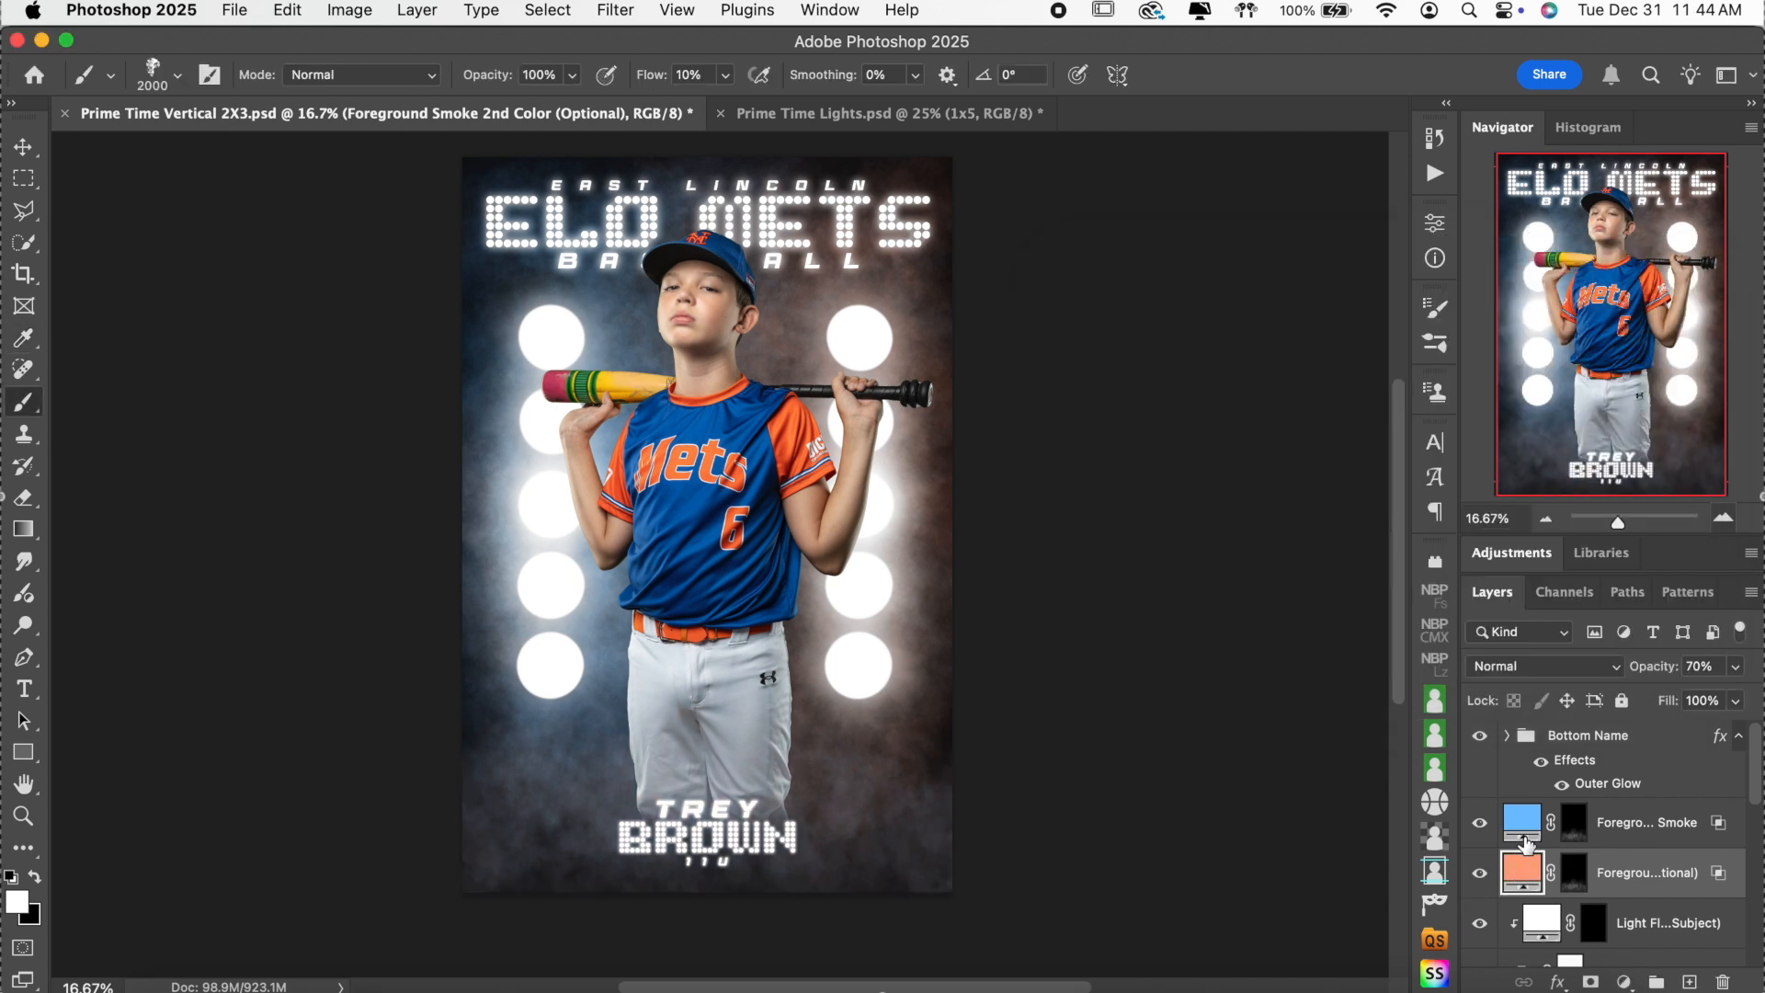
left_click(1573, 822)
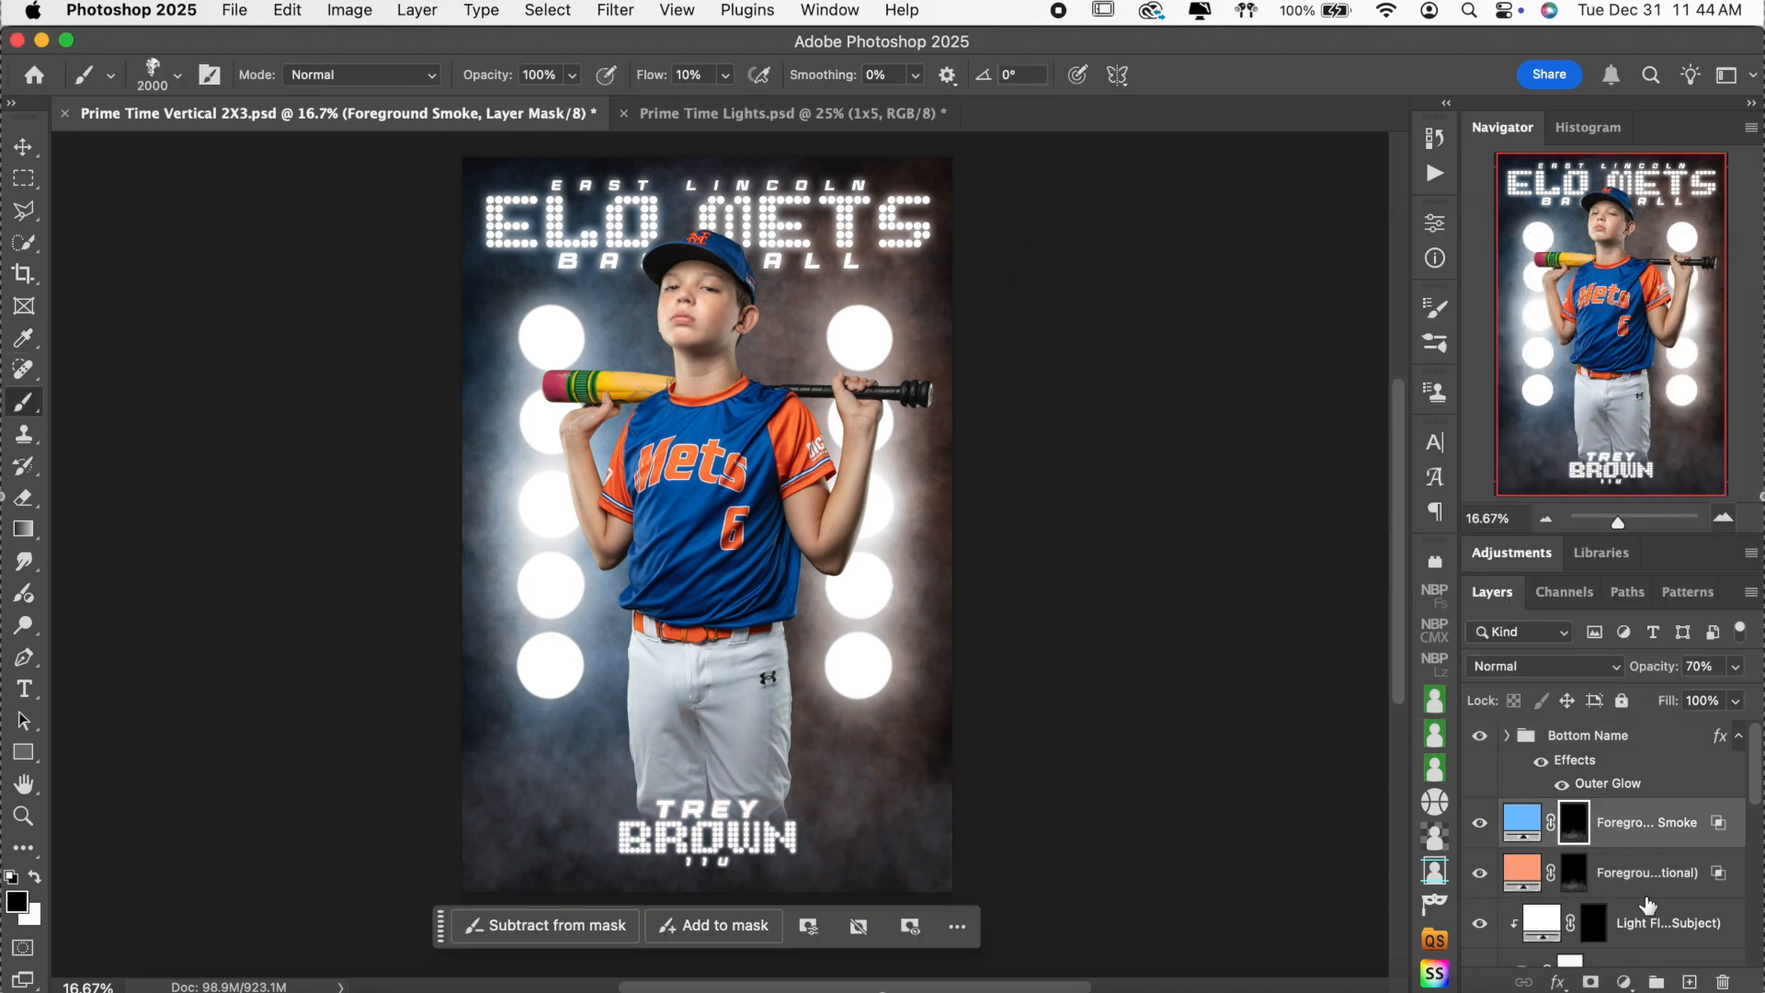
scroll(1647, 905, "down", 1)
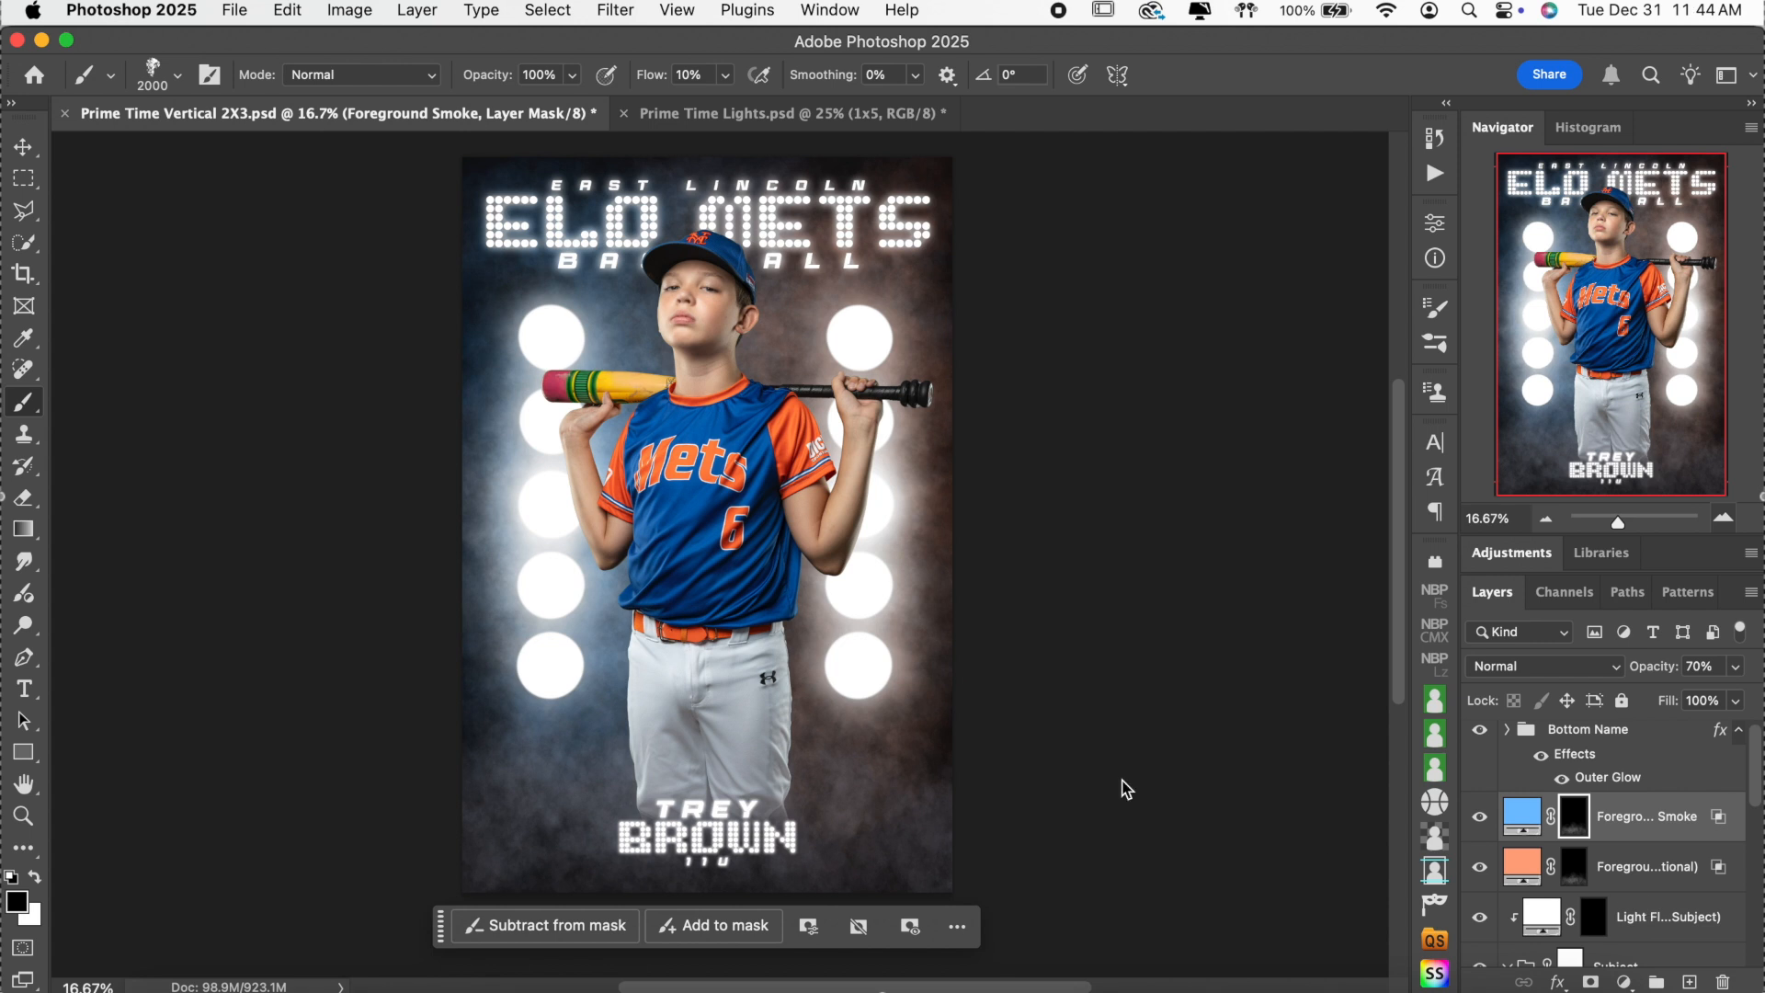
scroll(969, 759, "down", 2)
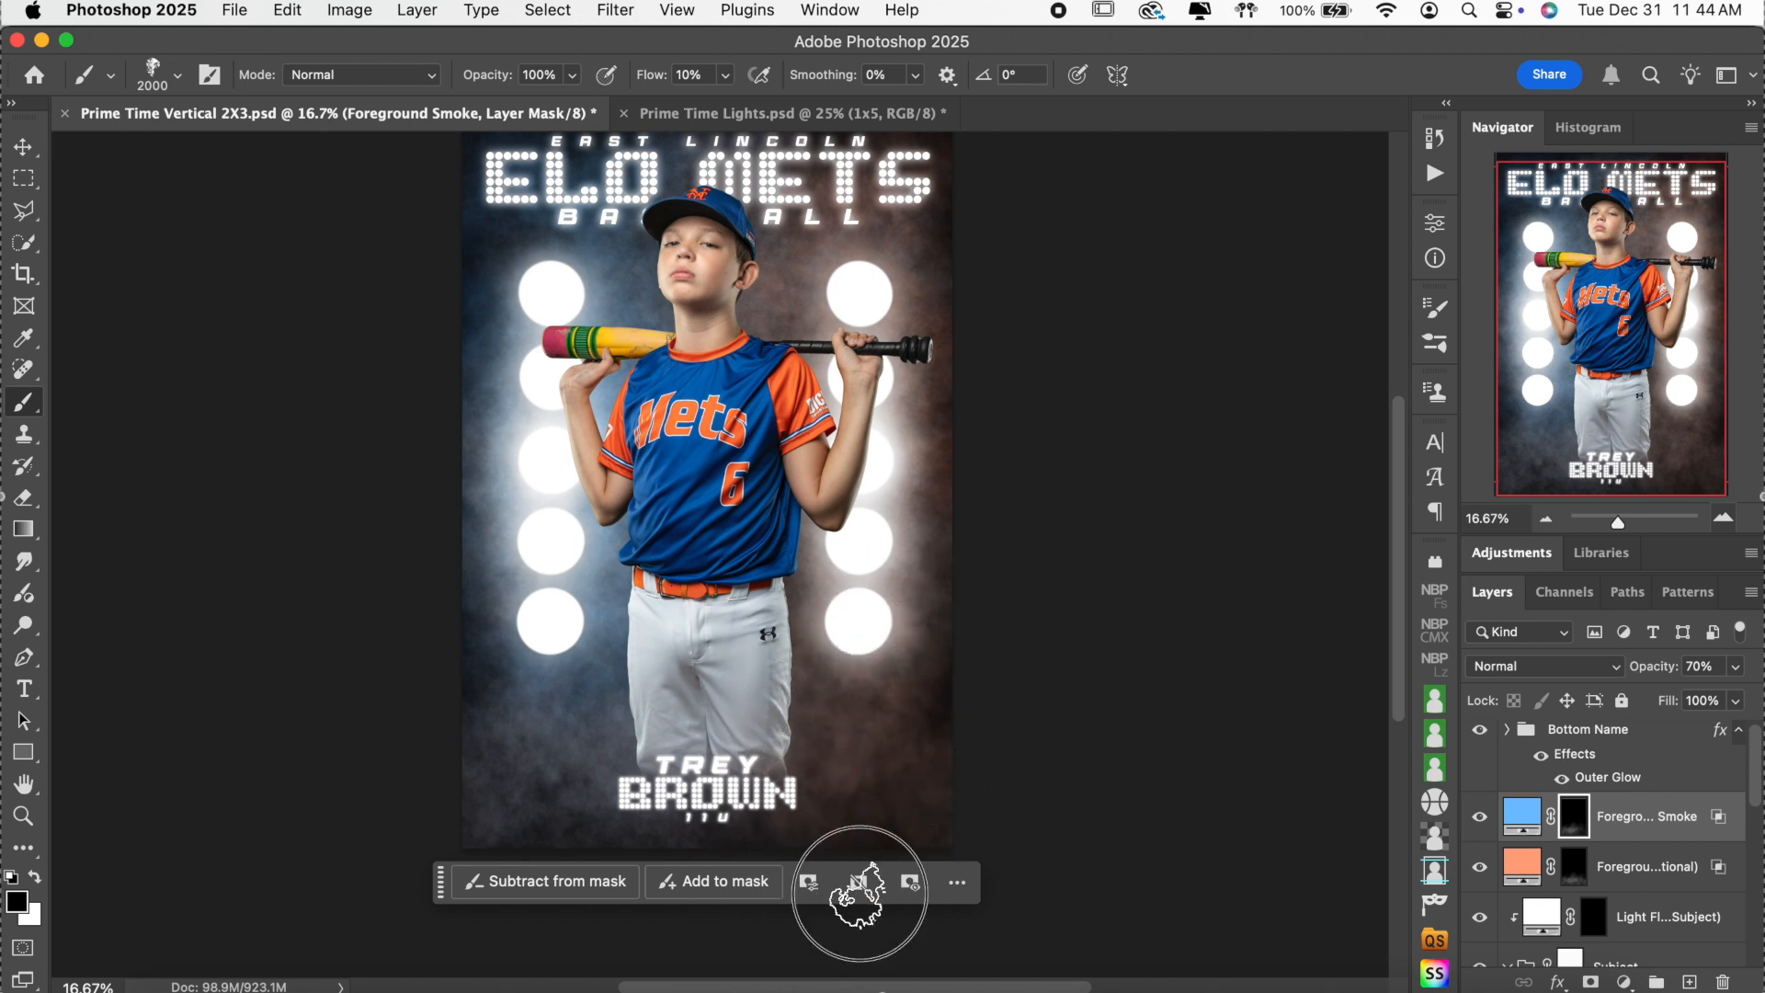
left_click(1574, 868)
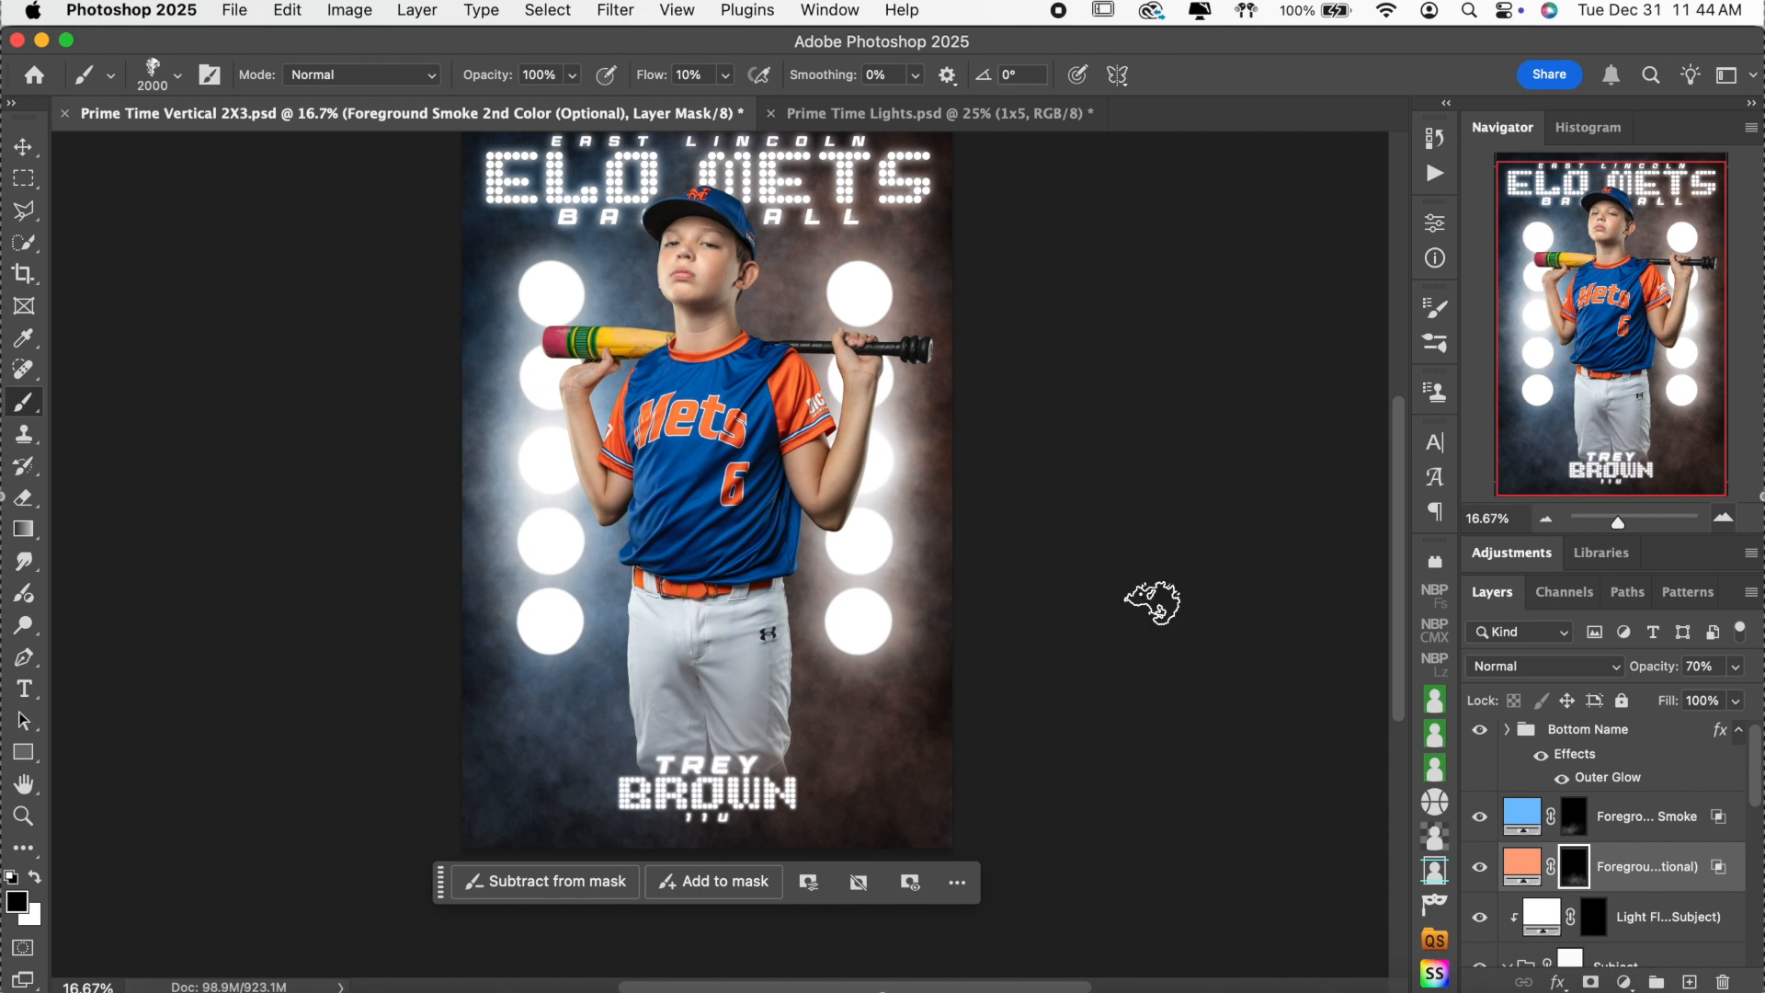
scroll(1151, 602, "up", 2)
scroll(1152, 602, "down", 2)
scroll(1152, 602, "up", 2)
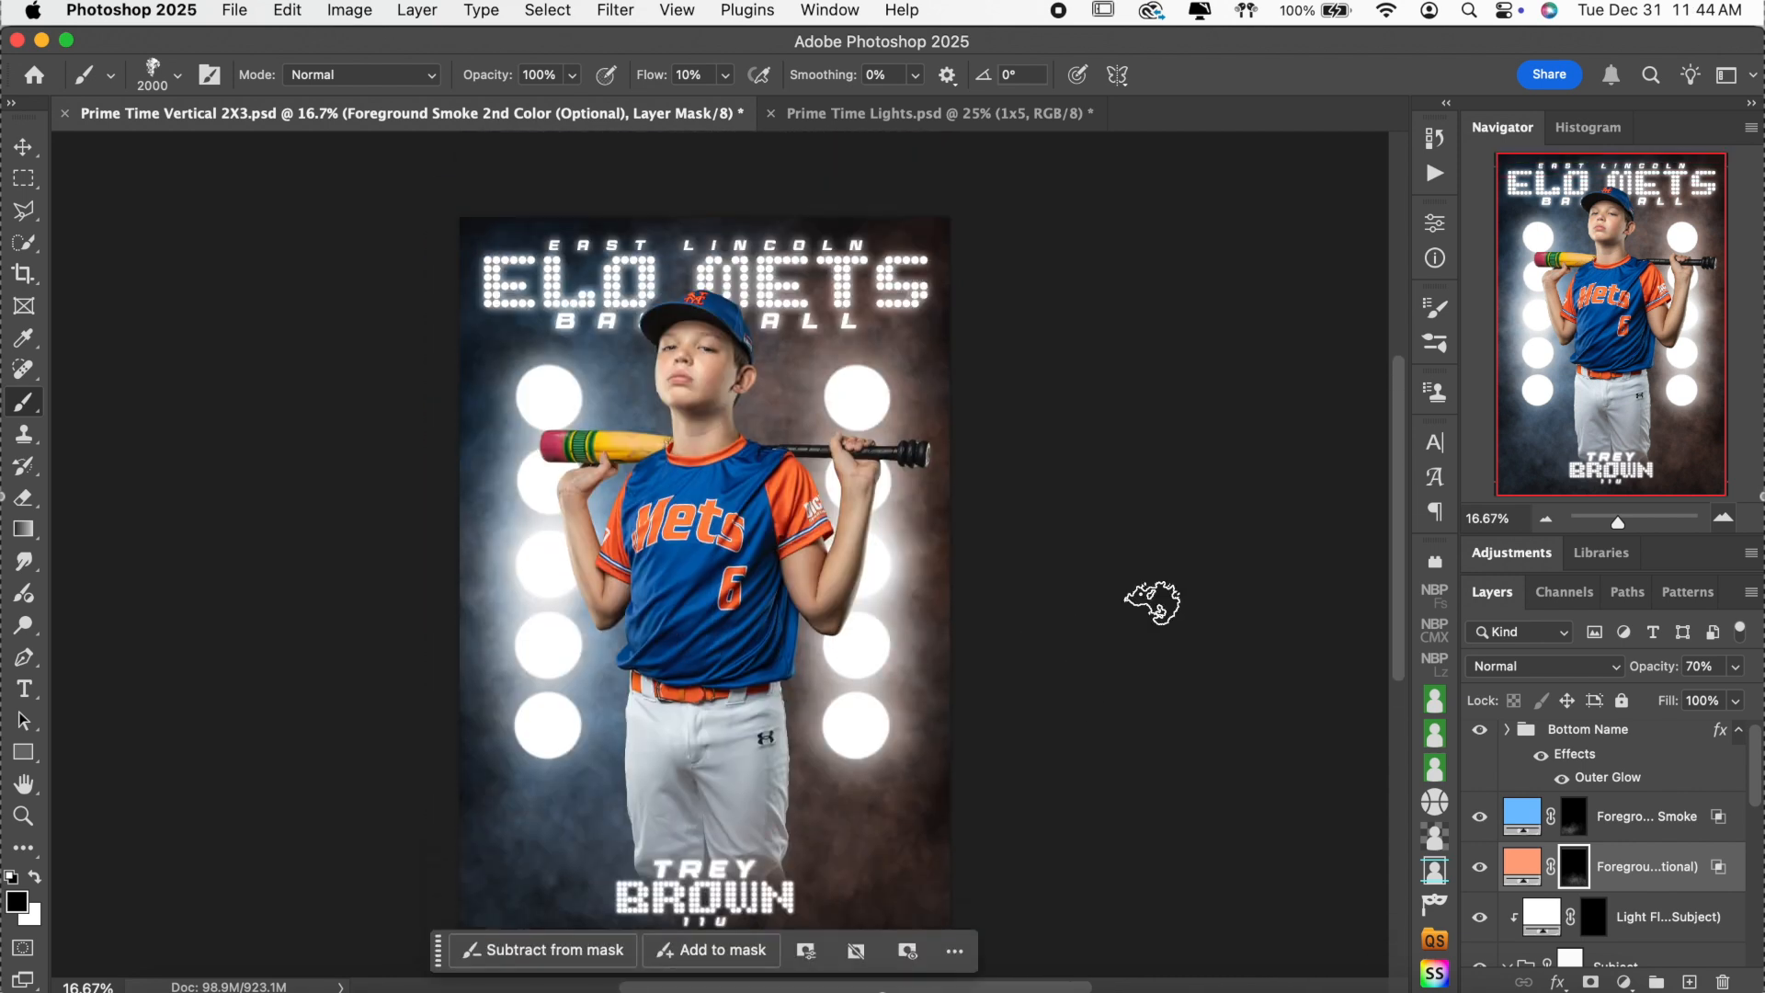
scroll(1582, 838, "down", 1)
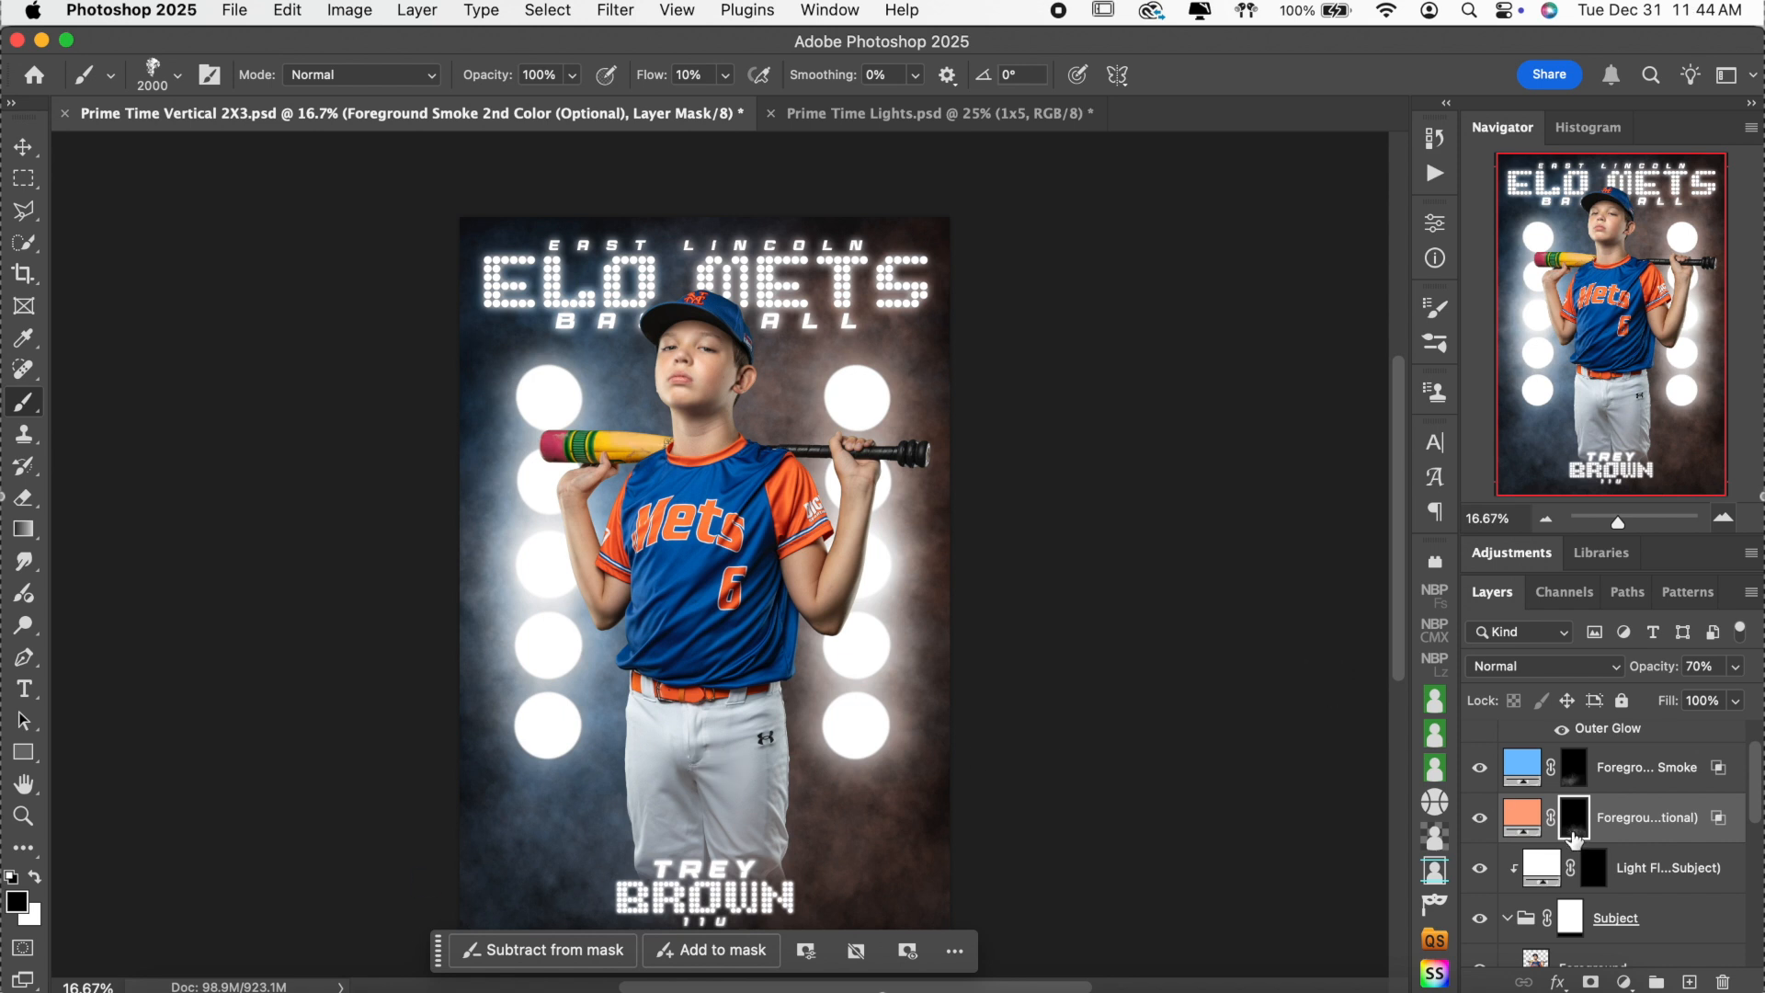
scroll(1574, 836, "down", 5)
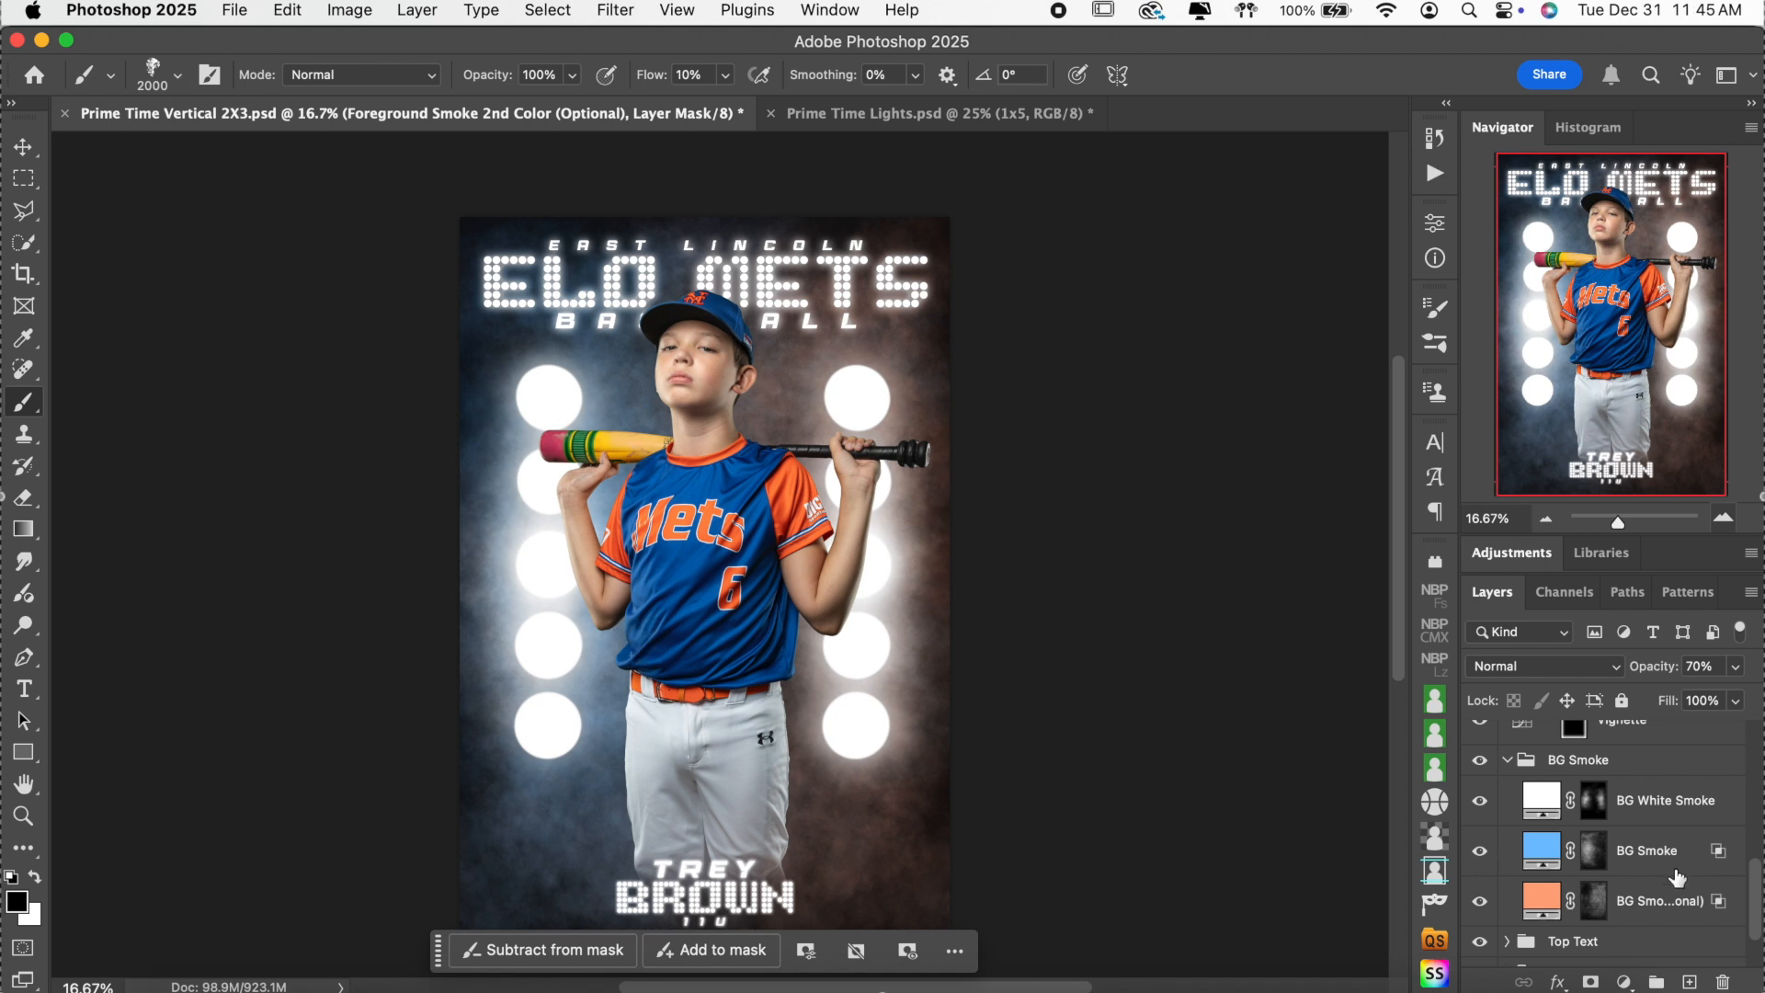
Collapse the BG Smoke and Subject groups and briefly inspect the Bottom Name group.
left_click(1507, 762)
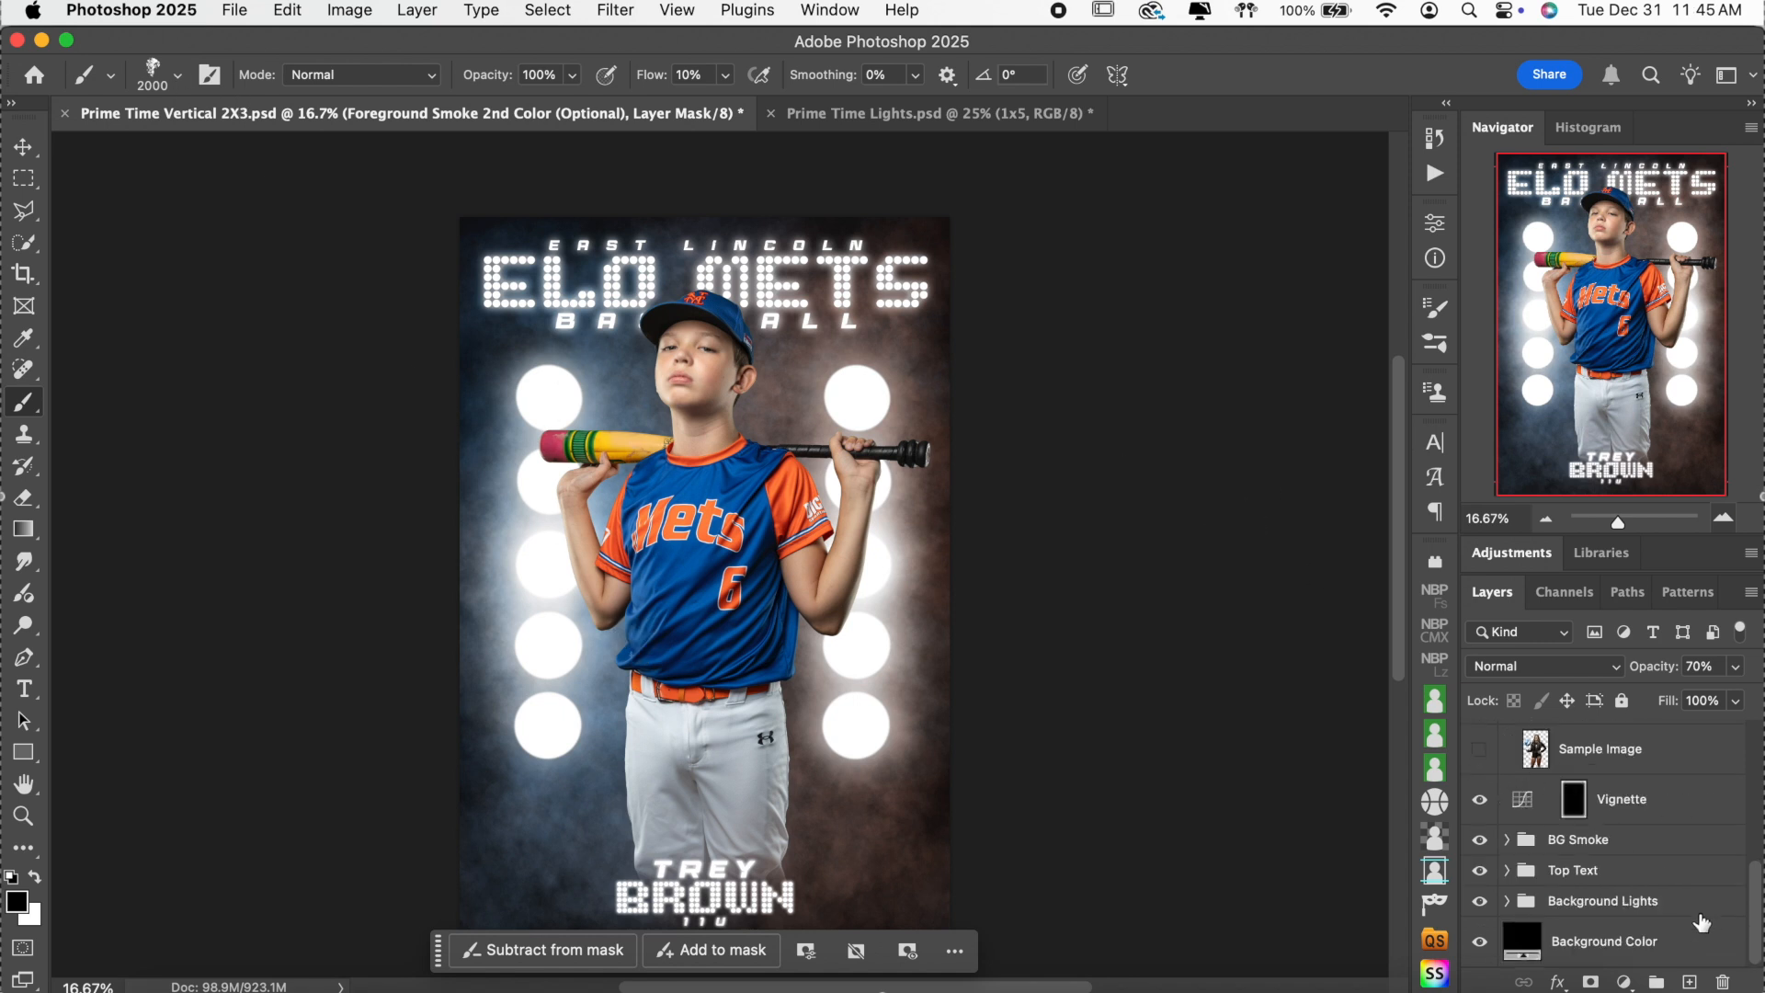
scroll(1701, 922, "up", 2)
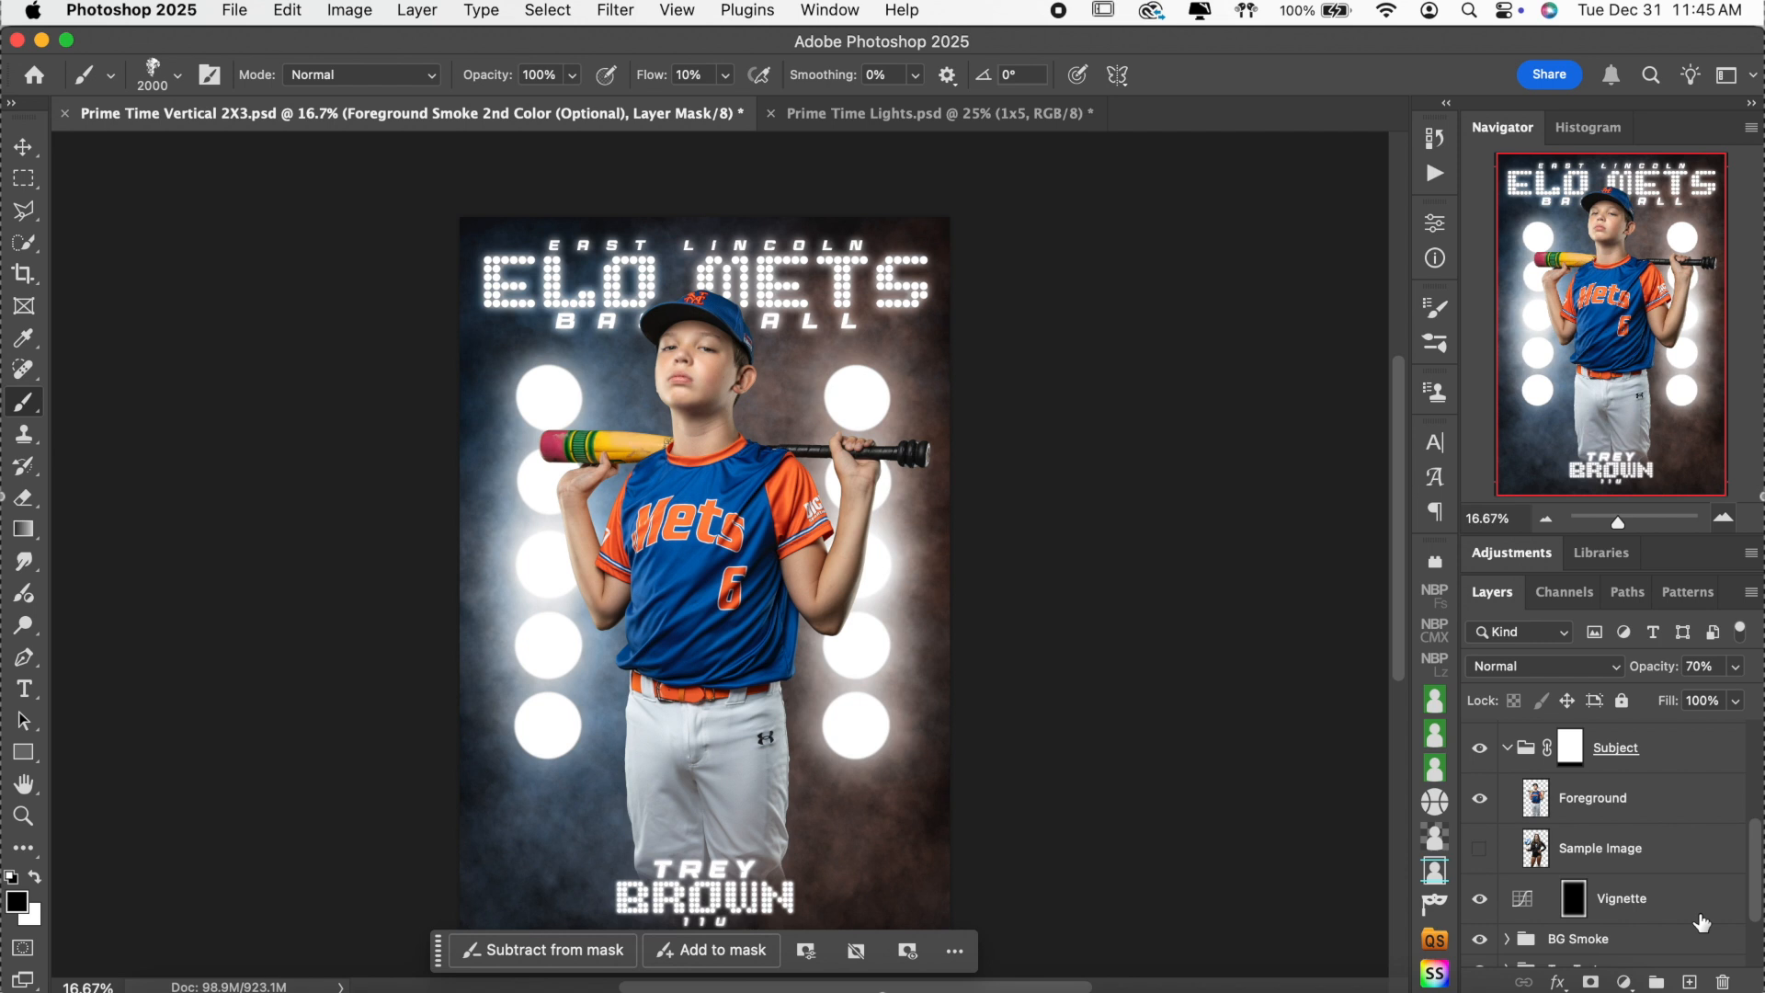
left_click(1507, 747)
scroll(1161, 607, "down", 3)
scroll(1161, 606, "up", 2)
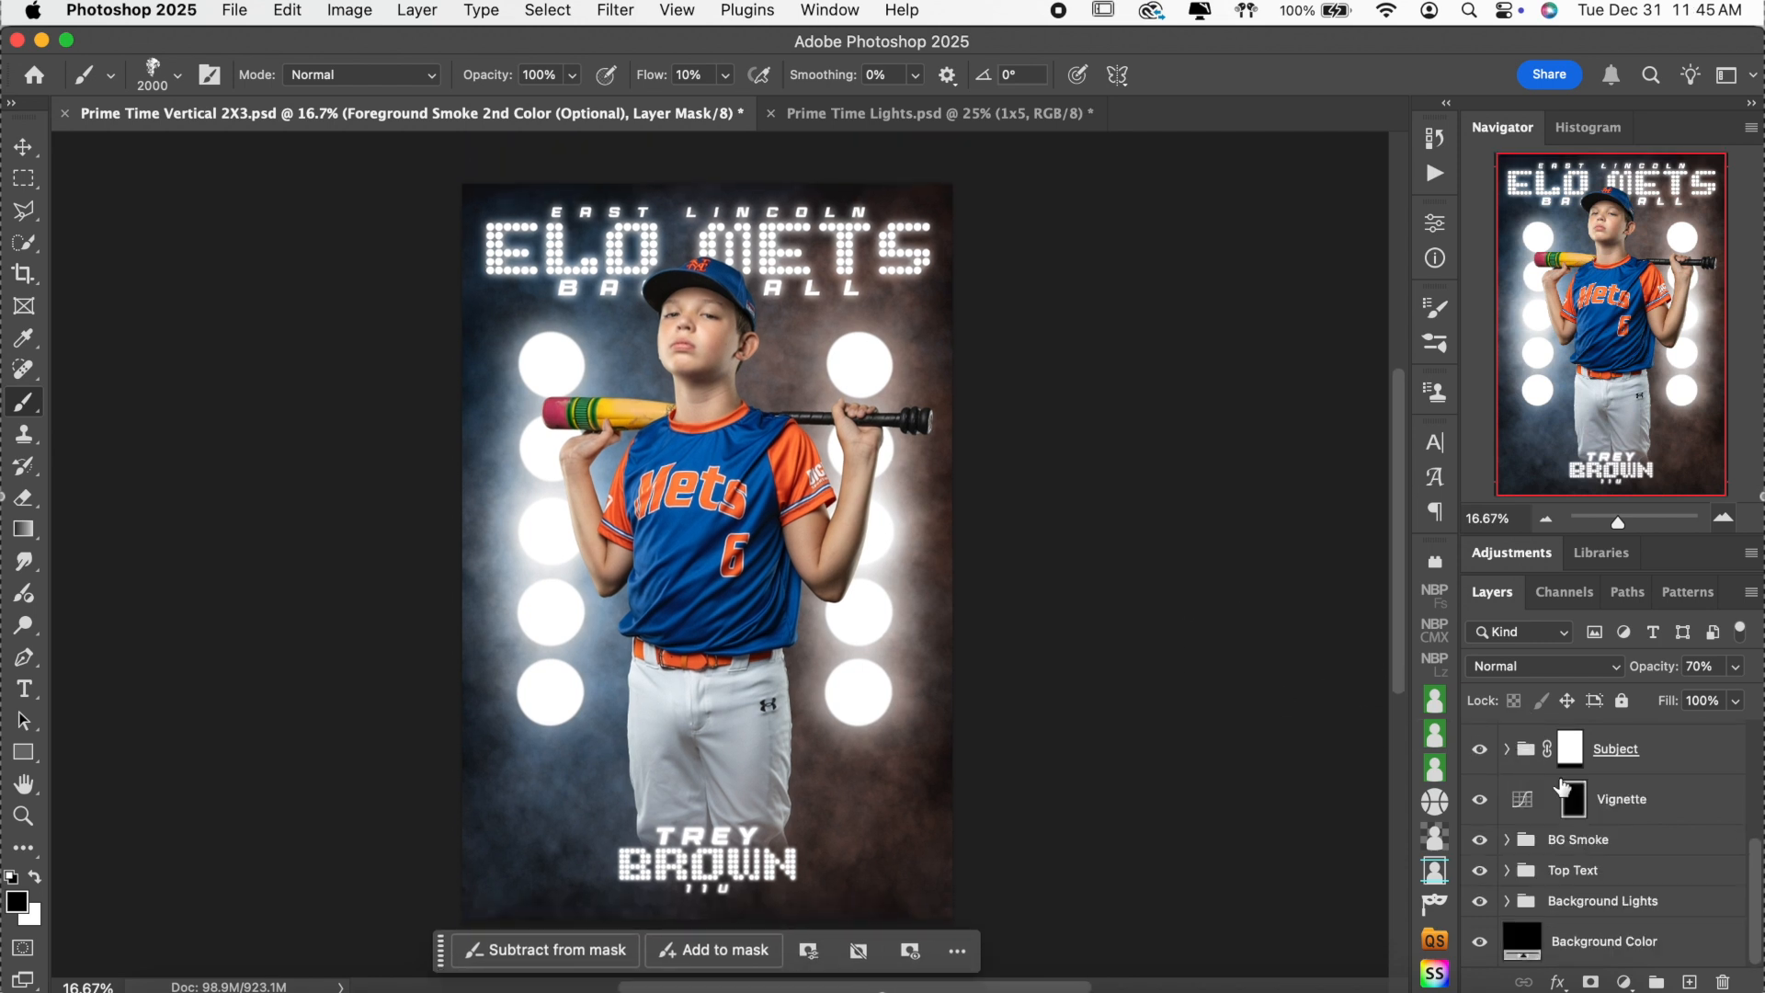
scroll(1563, 786, "up", 2)
scroll(1563, 786, "up", 3)
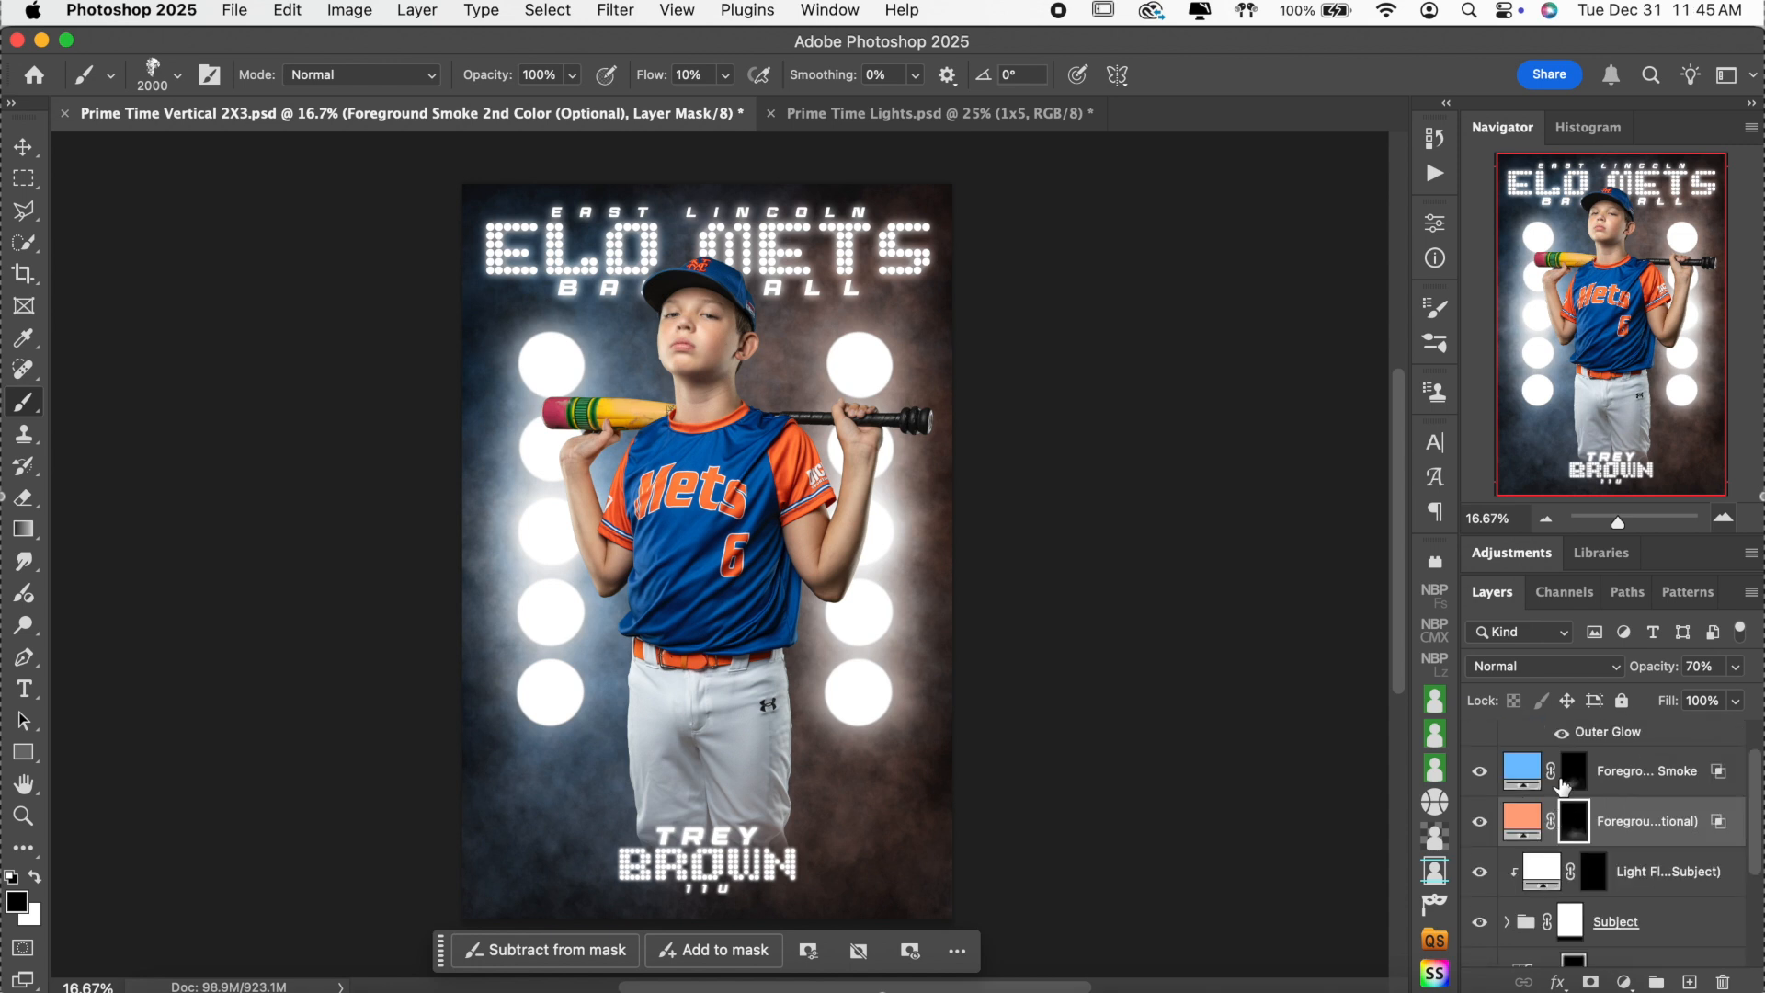
left_click(1508, 736)
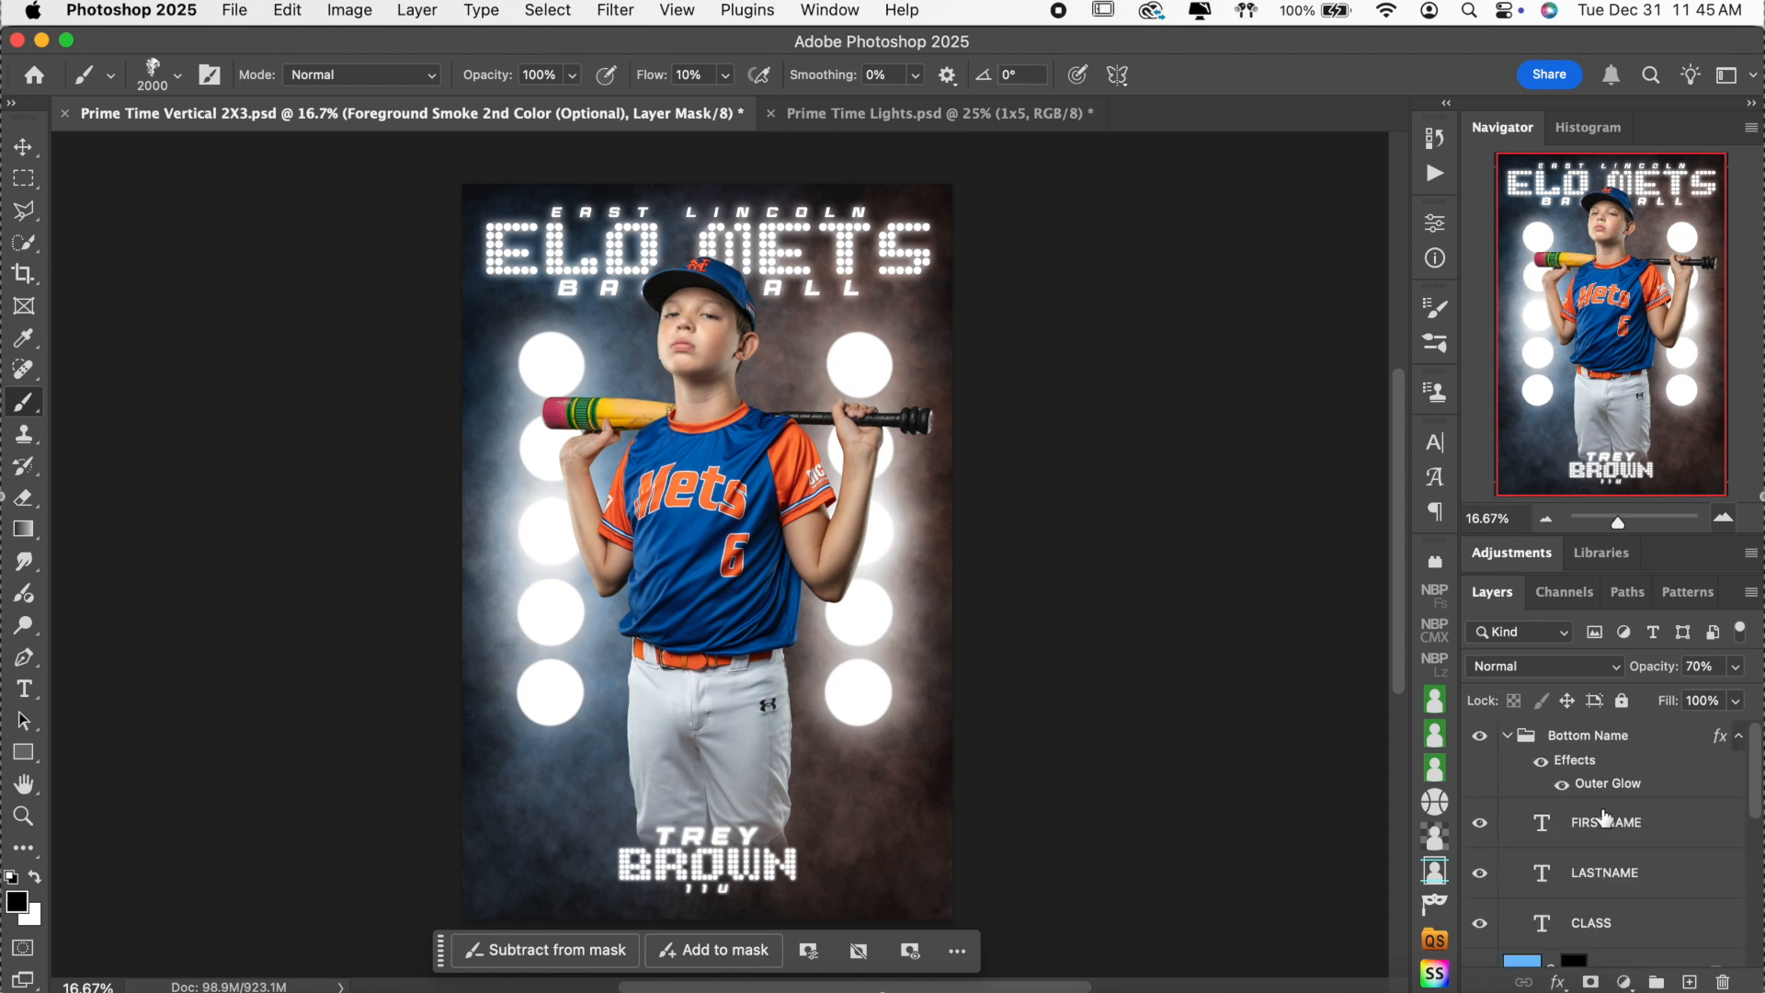
left_click(1506, 736)
scroll(1581, 827, "down", 2)
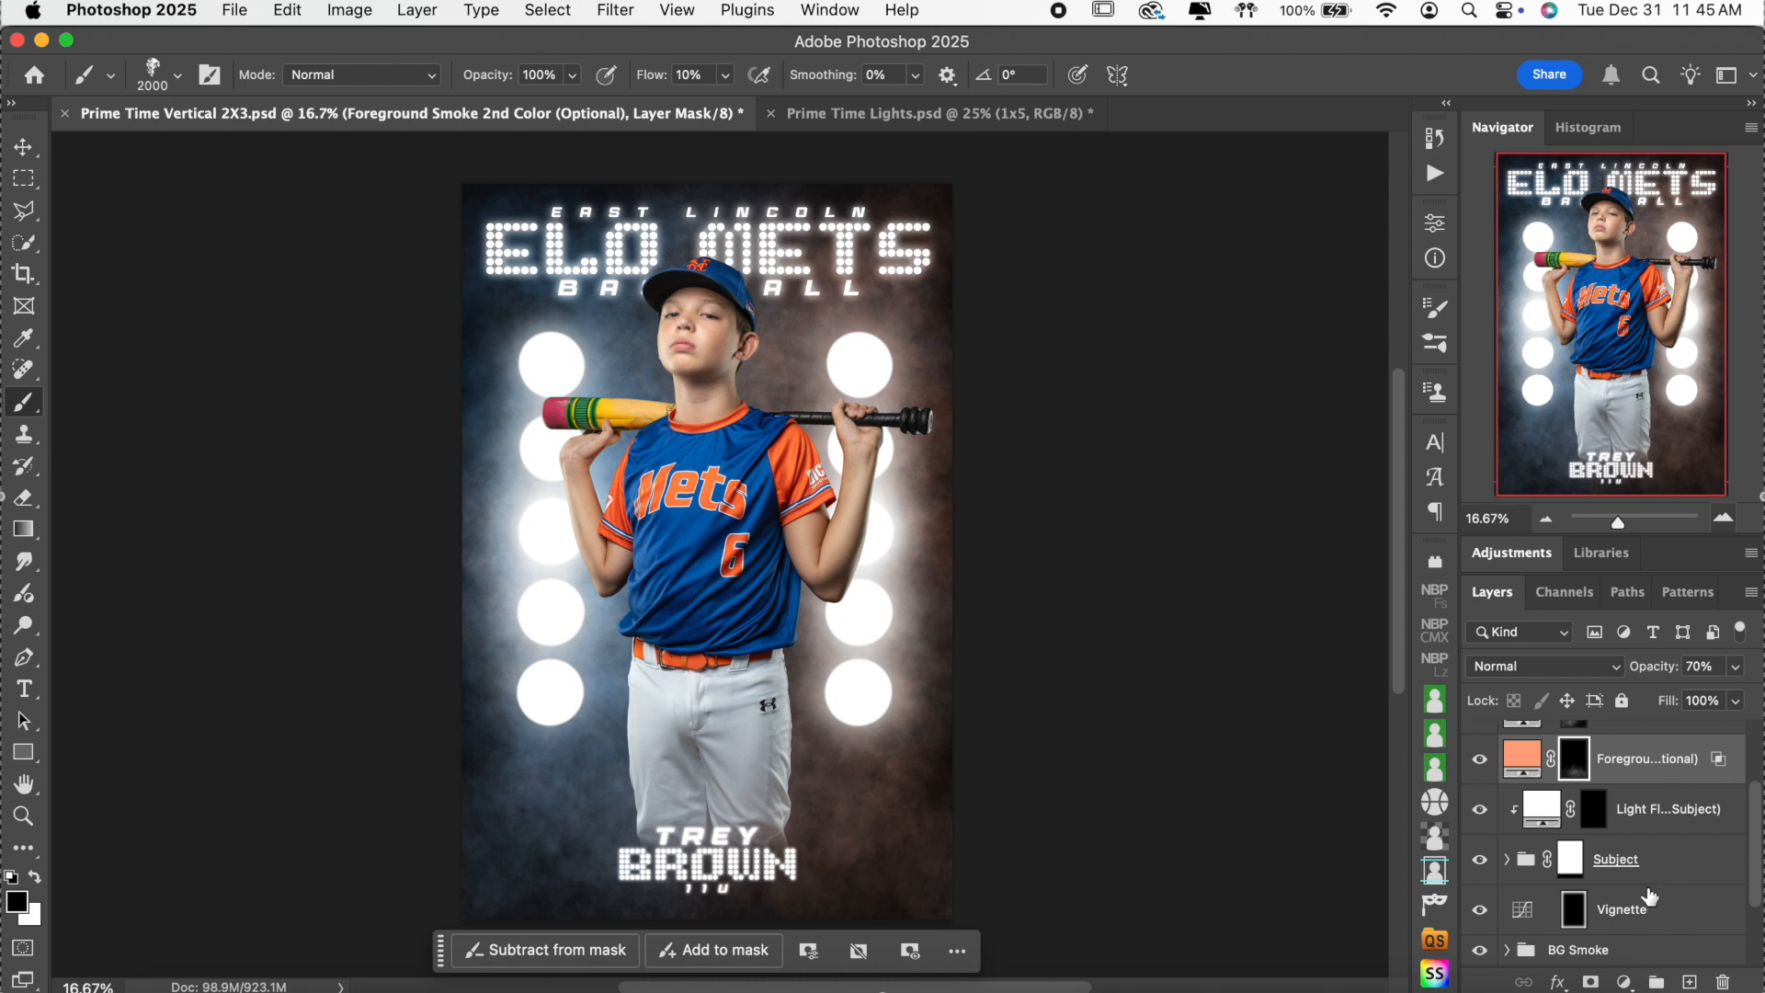
scroll(1671, 893, "down", 3)
Expand the Top Text group and target the Color Fill 3 layer mask.
left_click(1480, 870)
left_click(1494, 871)
left_click(1505, 875)
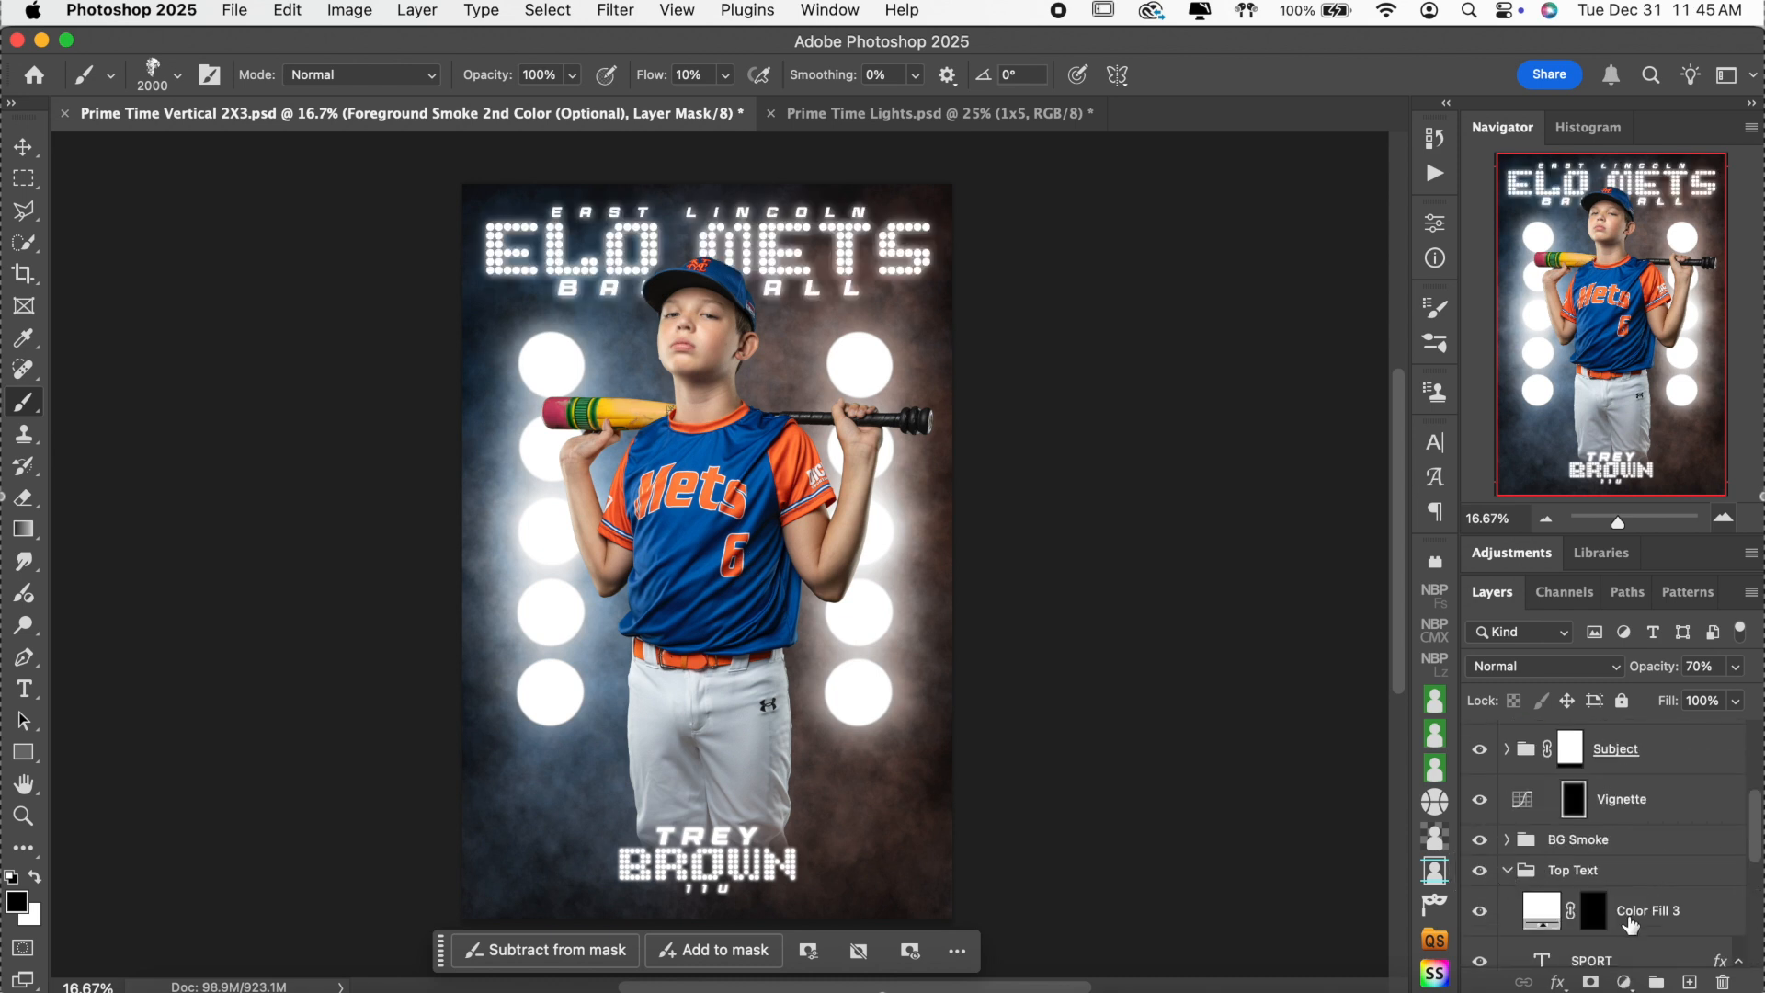
left_click(1595, 919)
scroll(1620, 933, "down", 2)
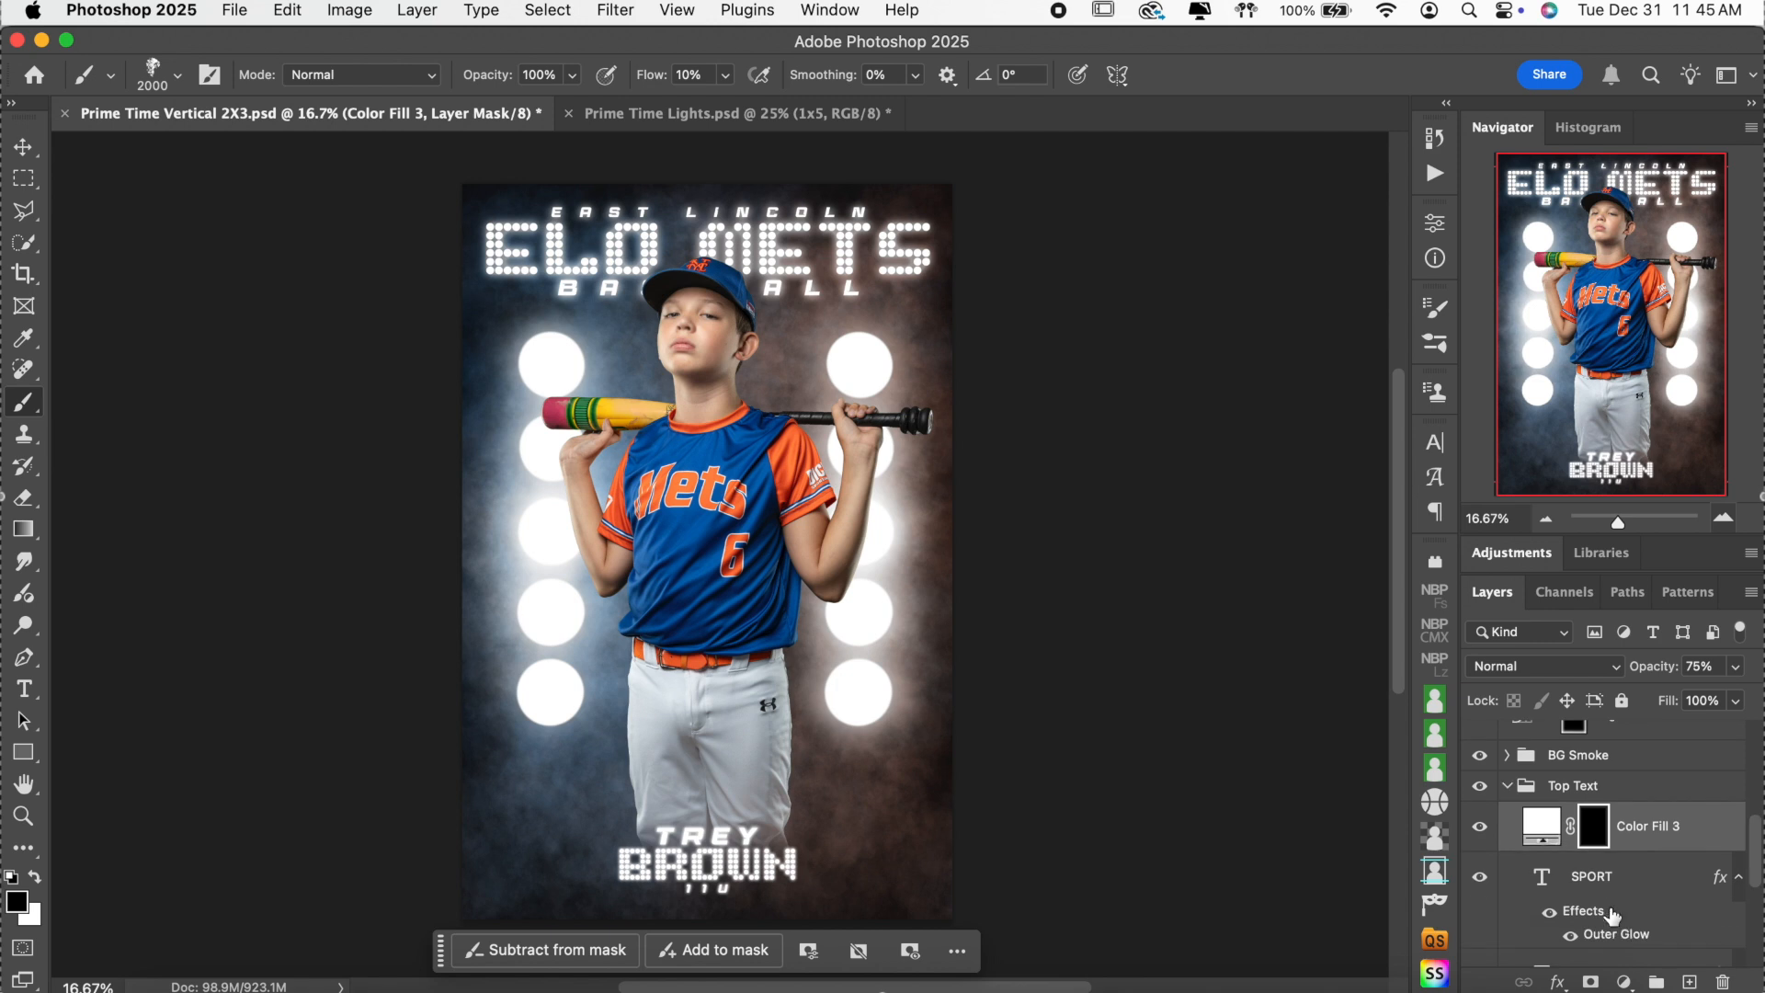
Pick the 175 px soft round brush with the view at 33.33%.
left_click(1722, 518)
left_click(1723, 518)
left_click(1723, 519)
scroll(971, 349, "up", 6)
scroll(970, 322, "up", 5)
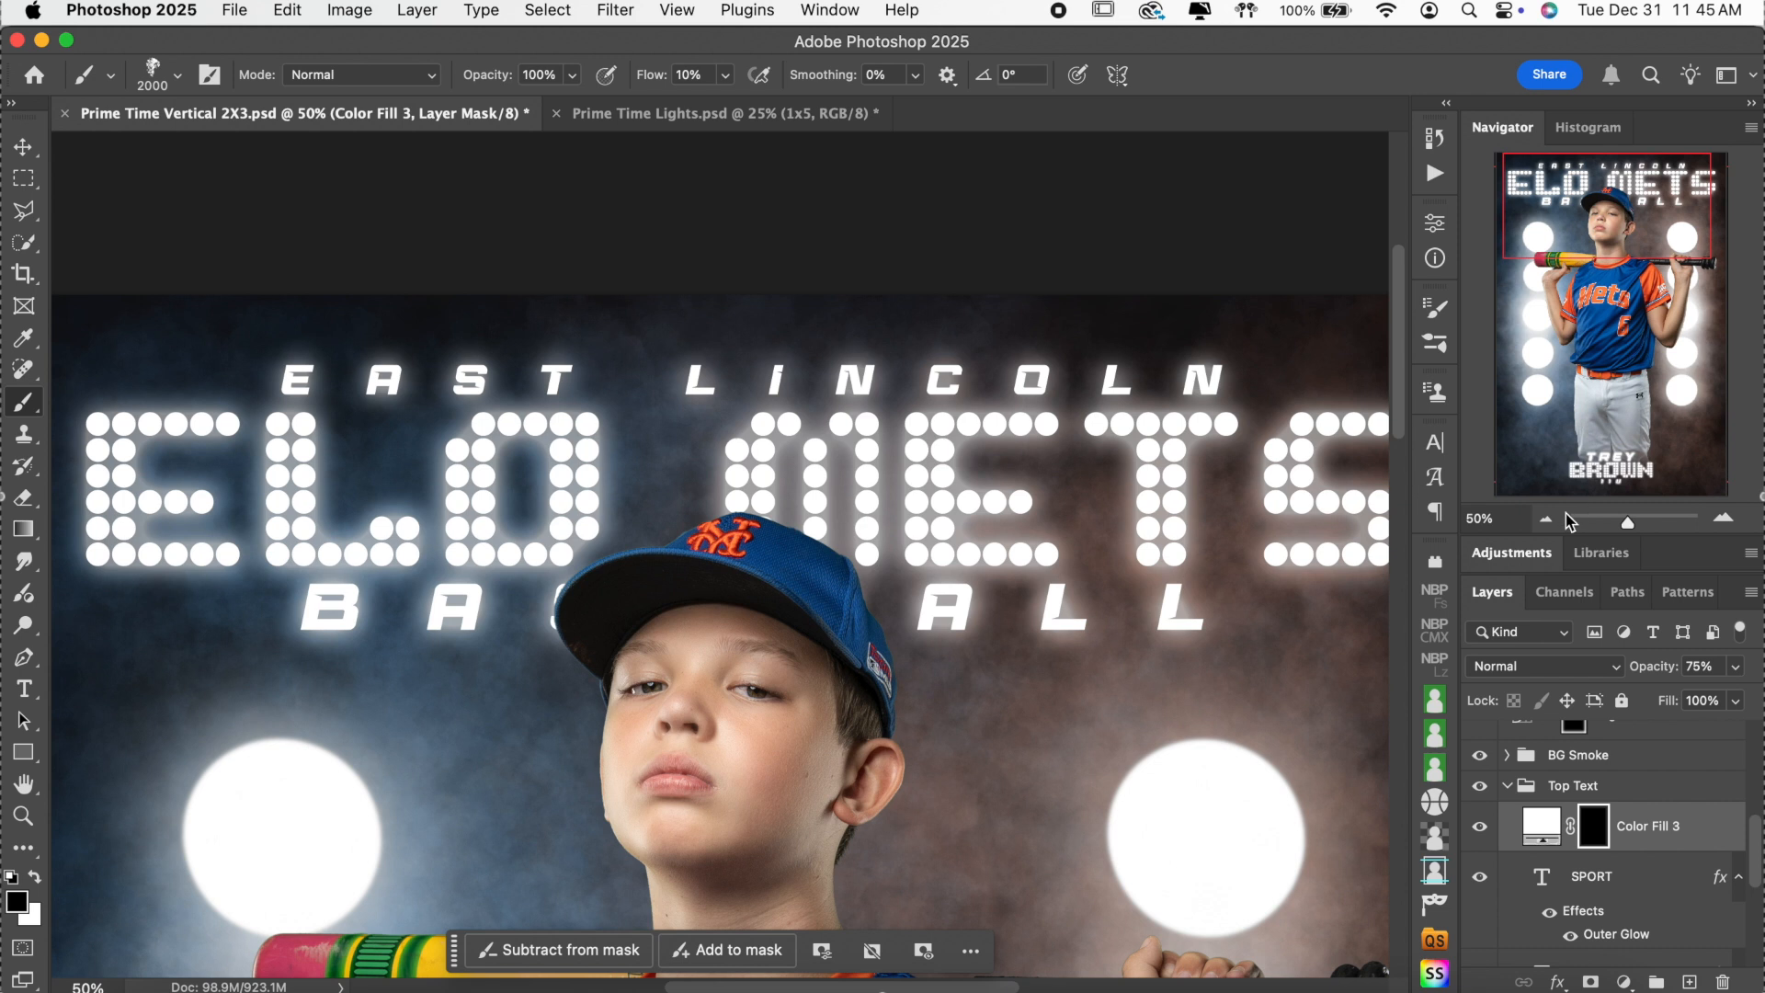
left_click(1545, 519)
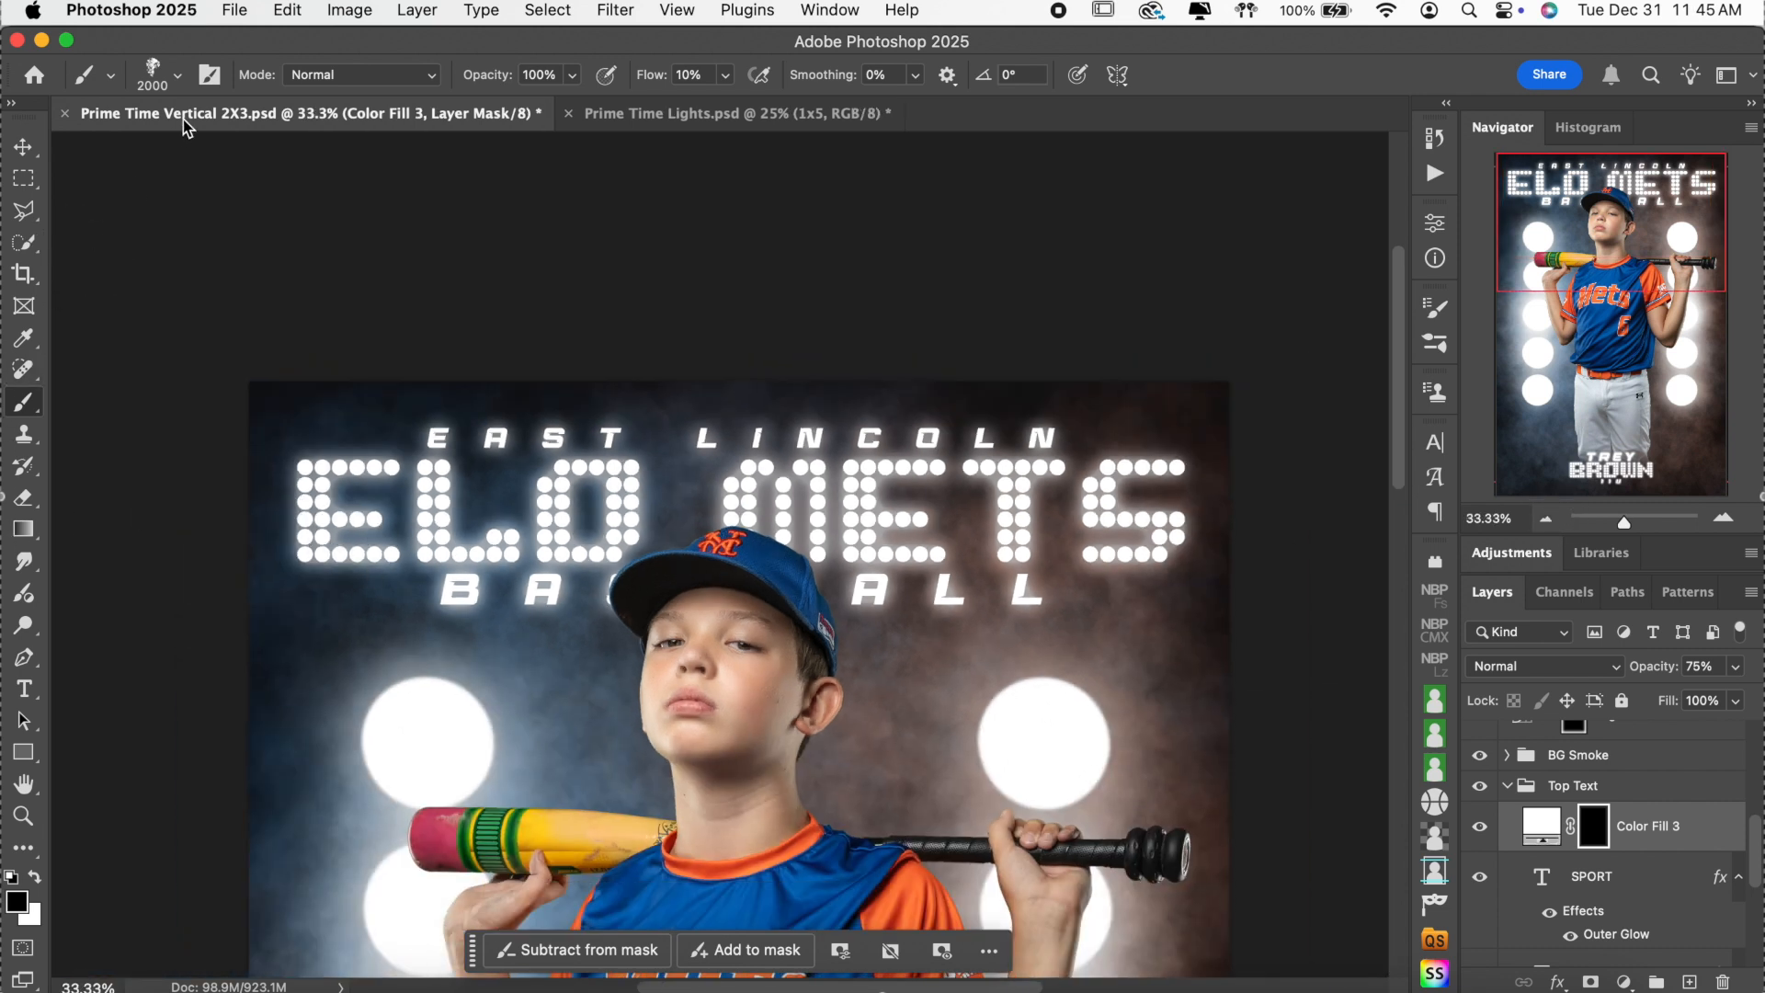
left_click(179, 80)
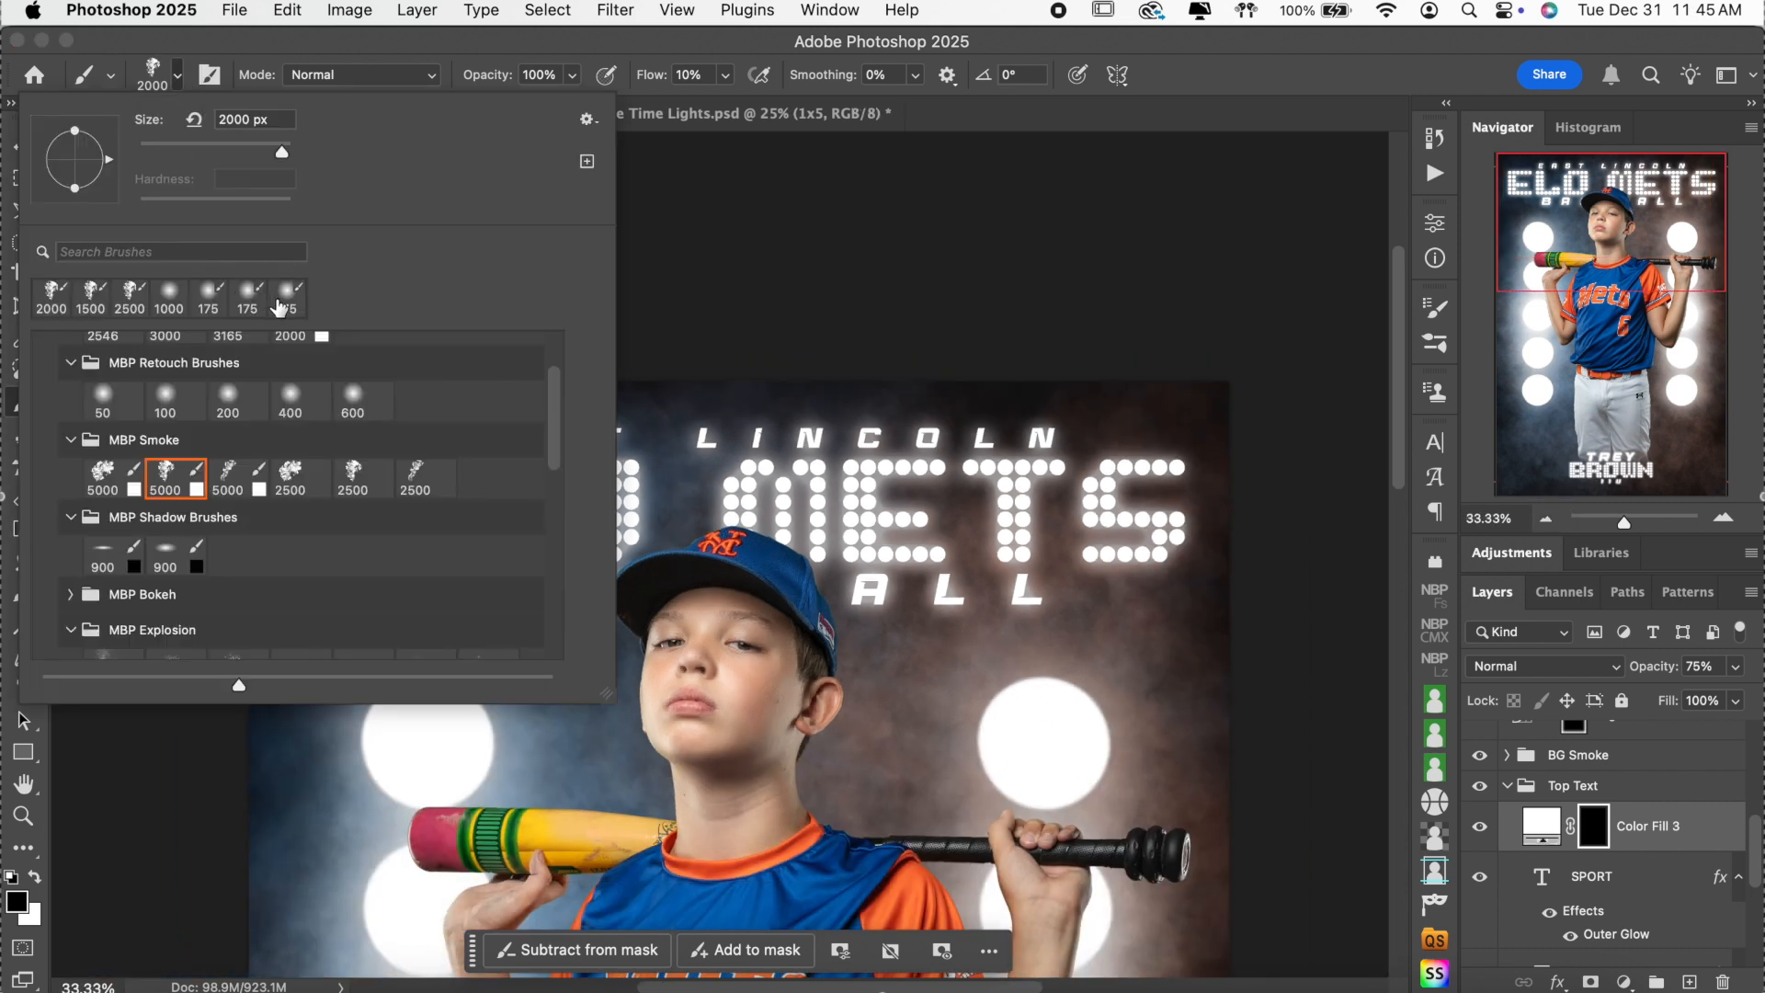
left_click(279, 306)
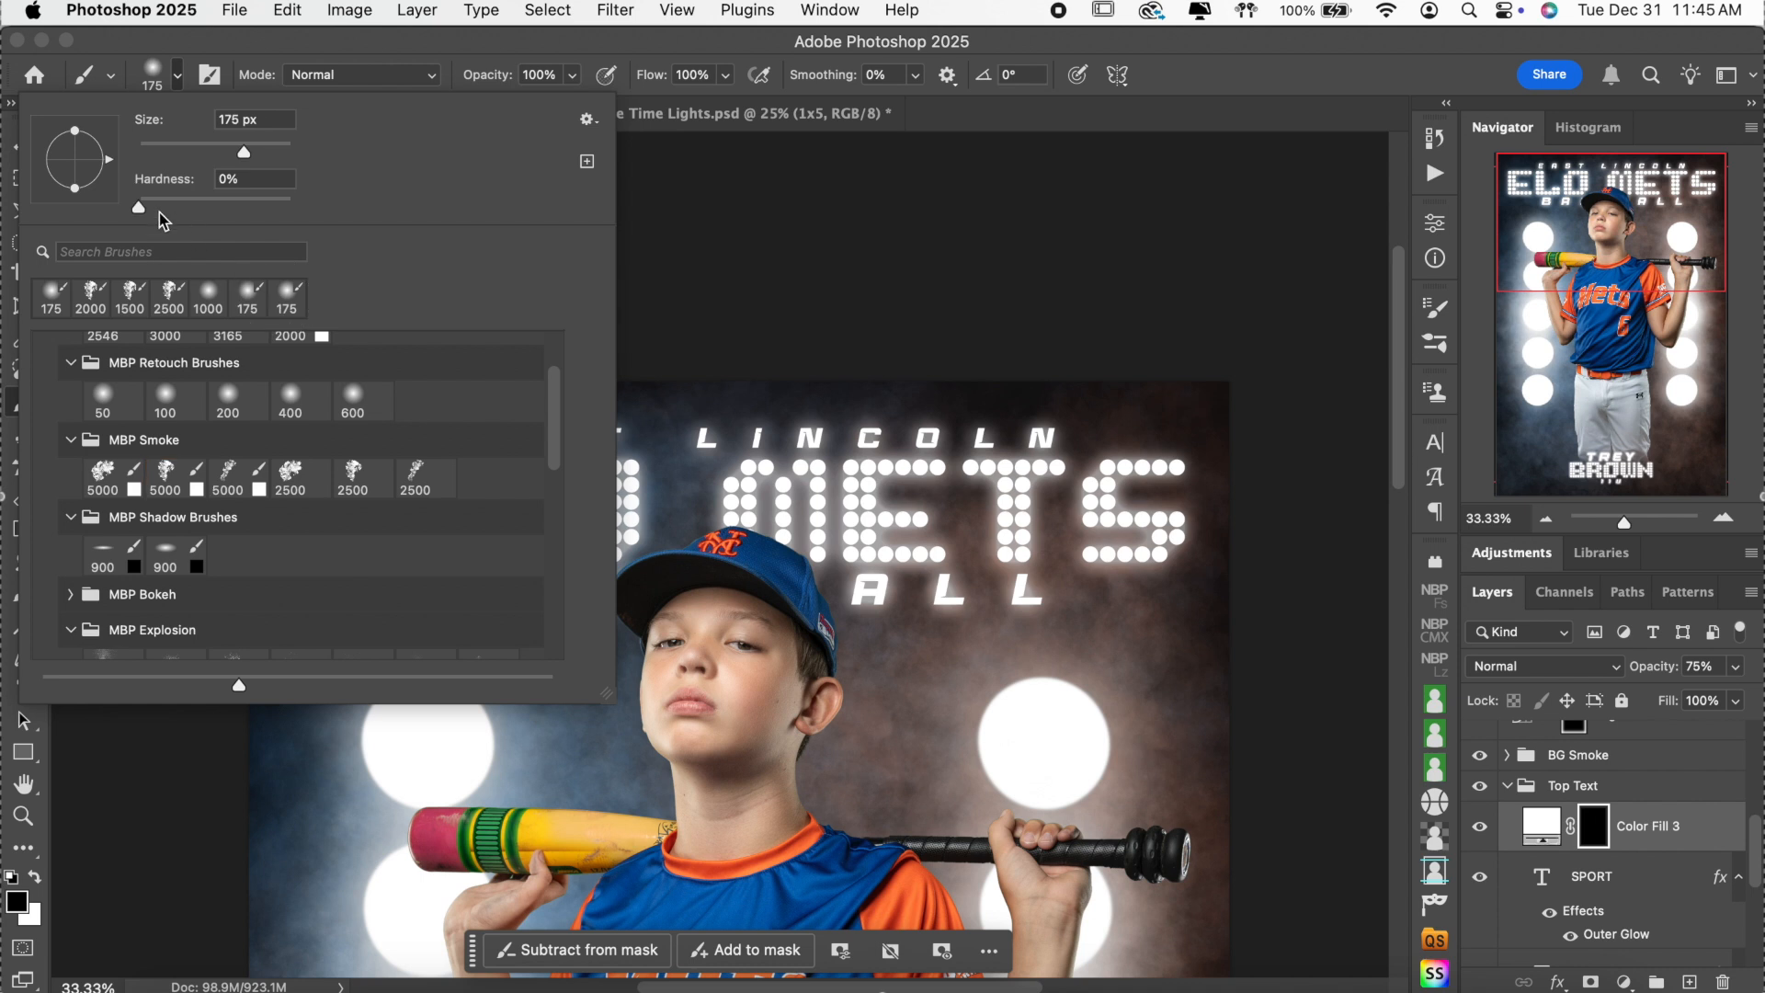
left_click(1277, 91)
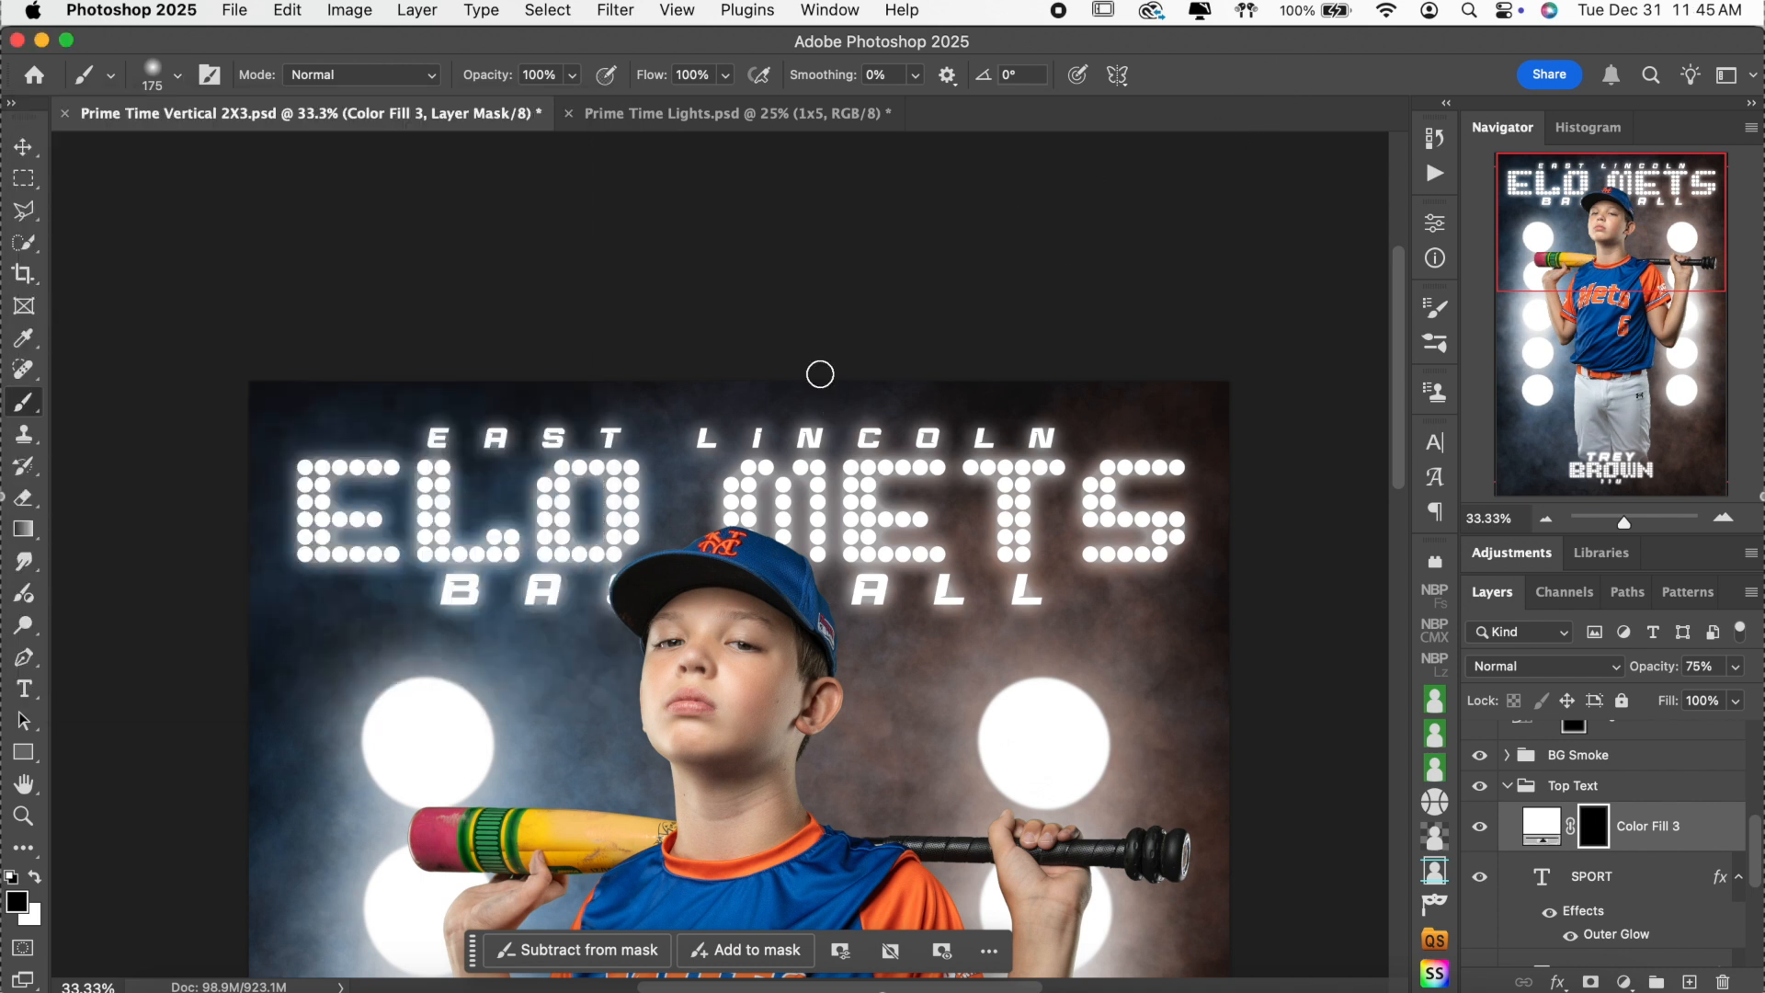
Shrink the brush, set flow to 40%, zoom to 50%, and make white the painting colour.
key("bracketleft")
key("bracketleft")
left_click(709, 75)
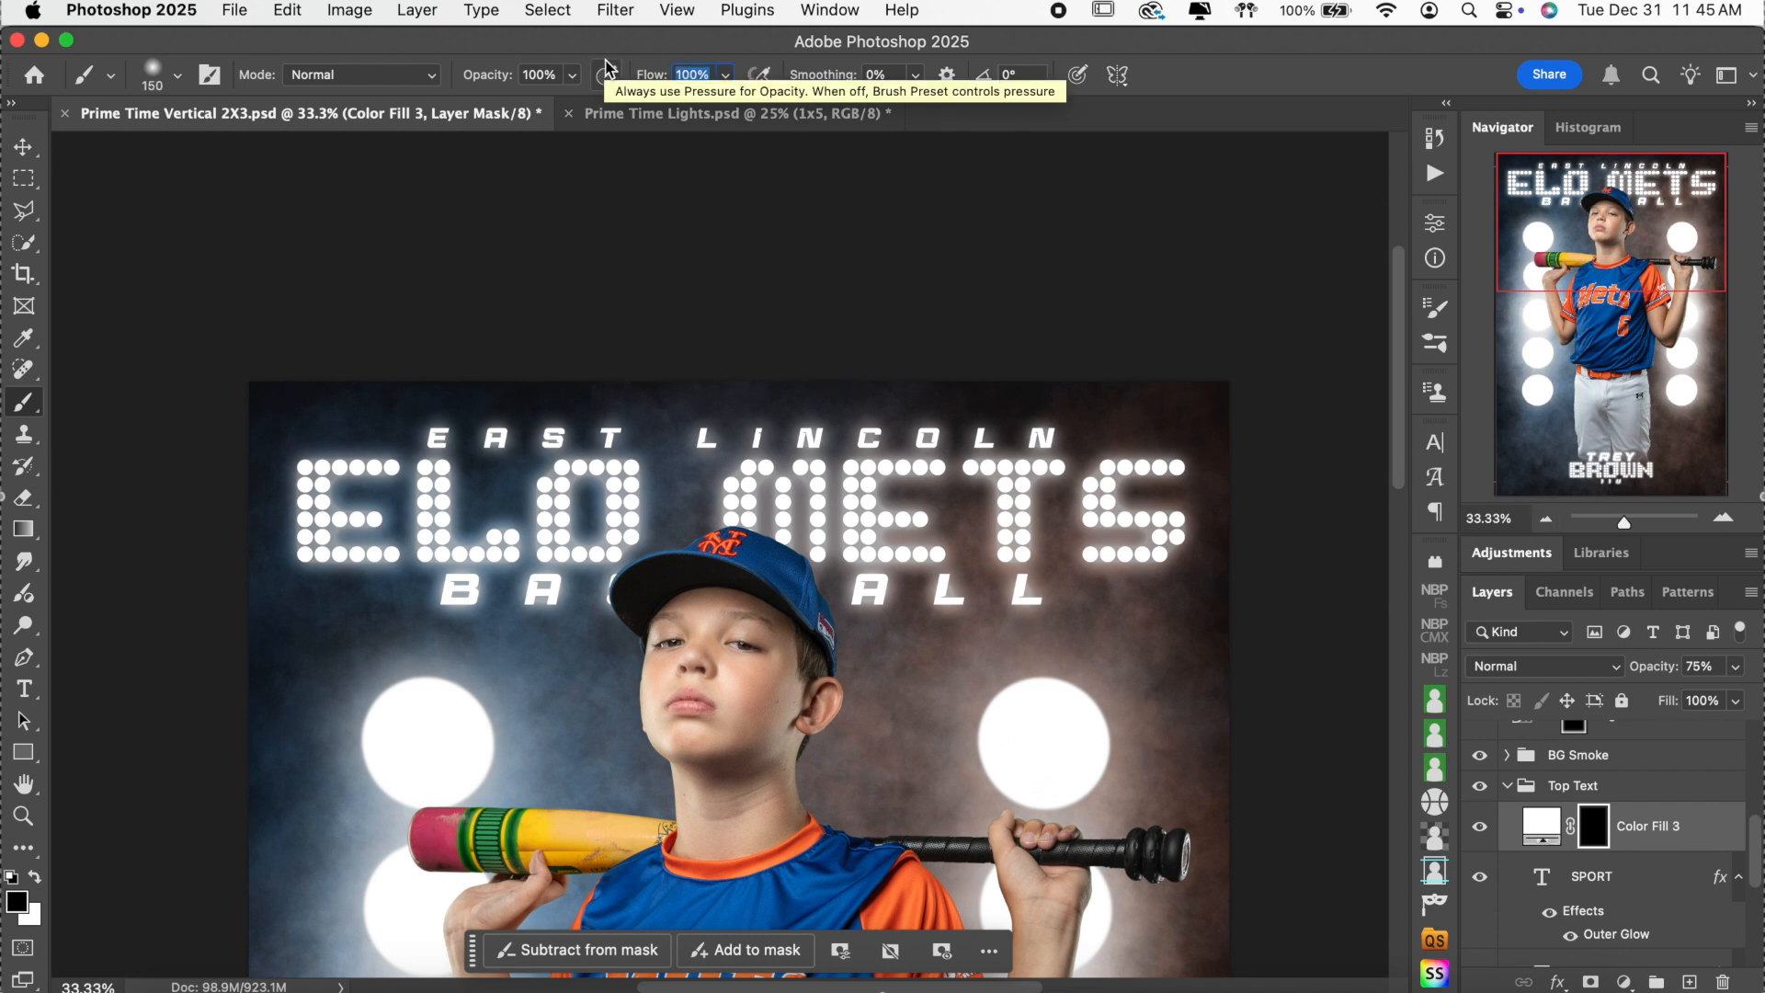
type("40")
key("Return")
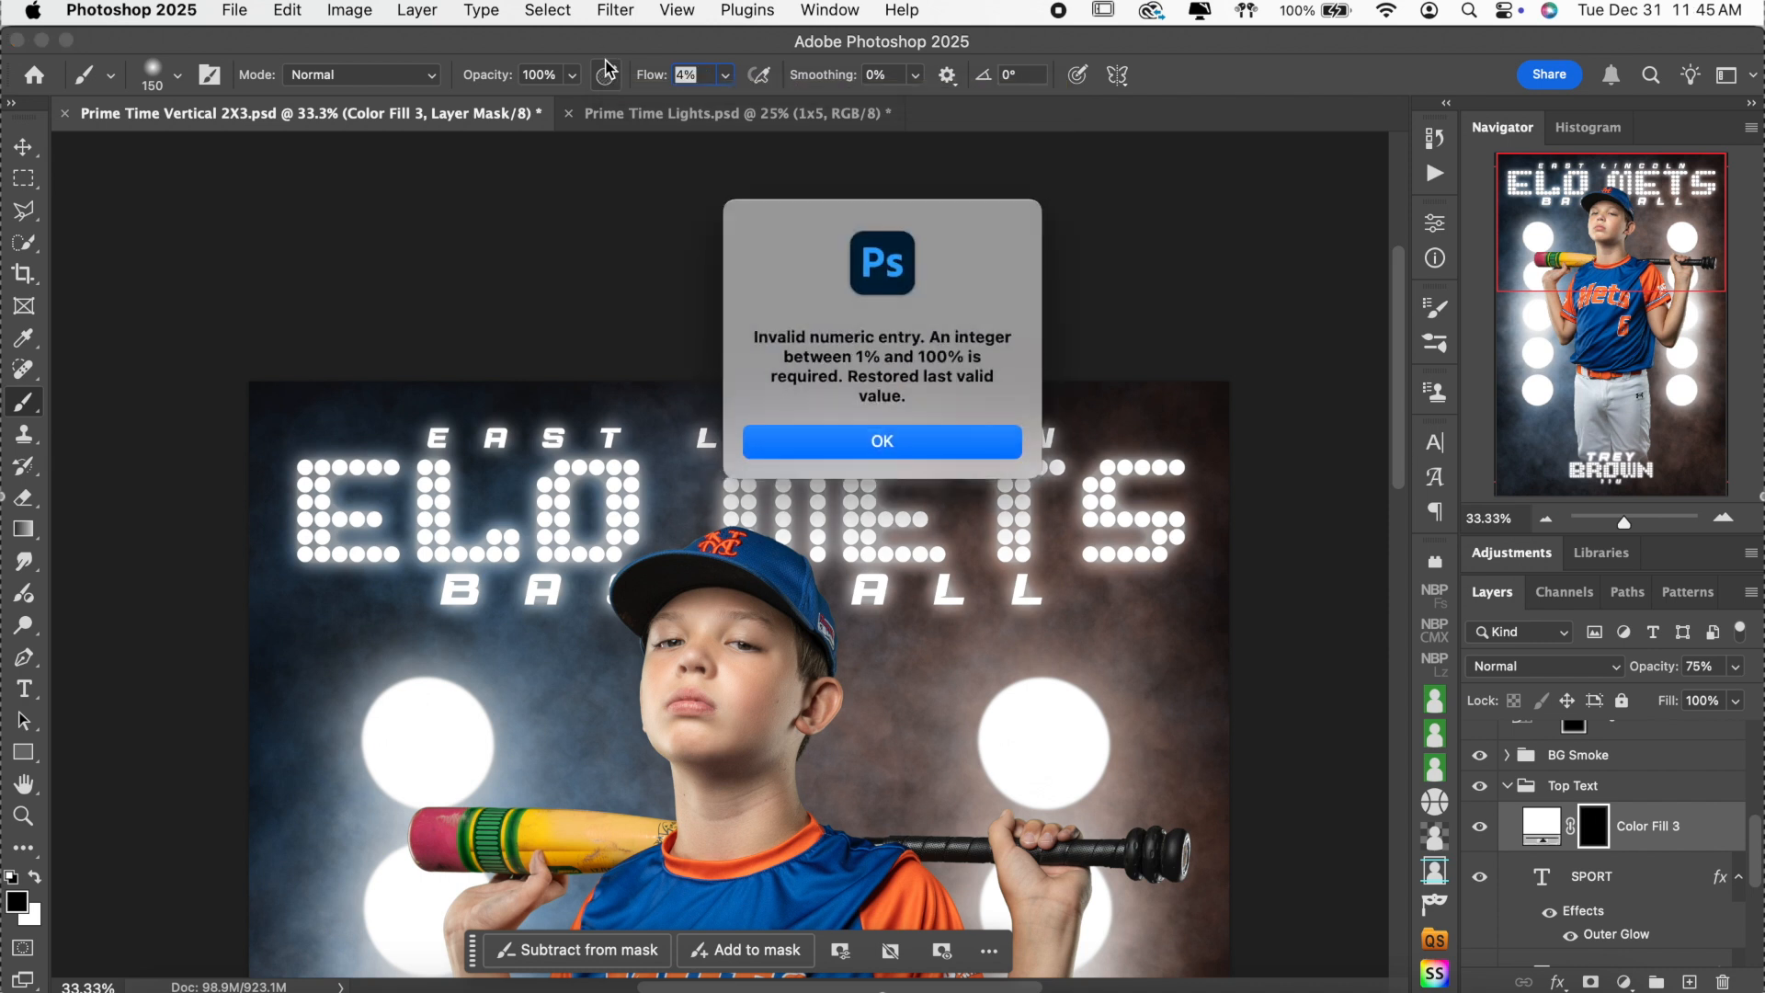
left_click(914, 431)
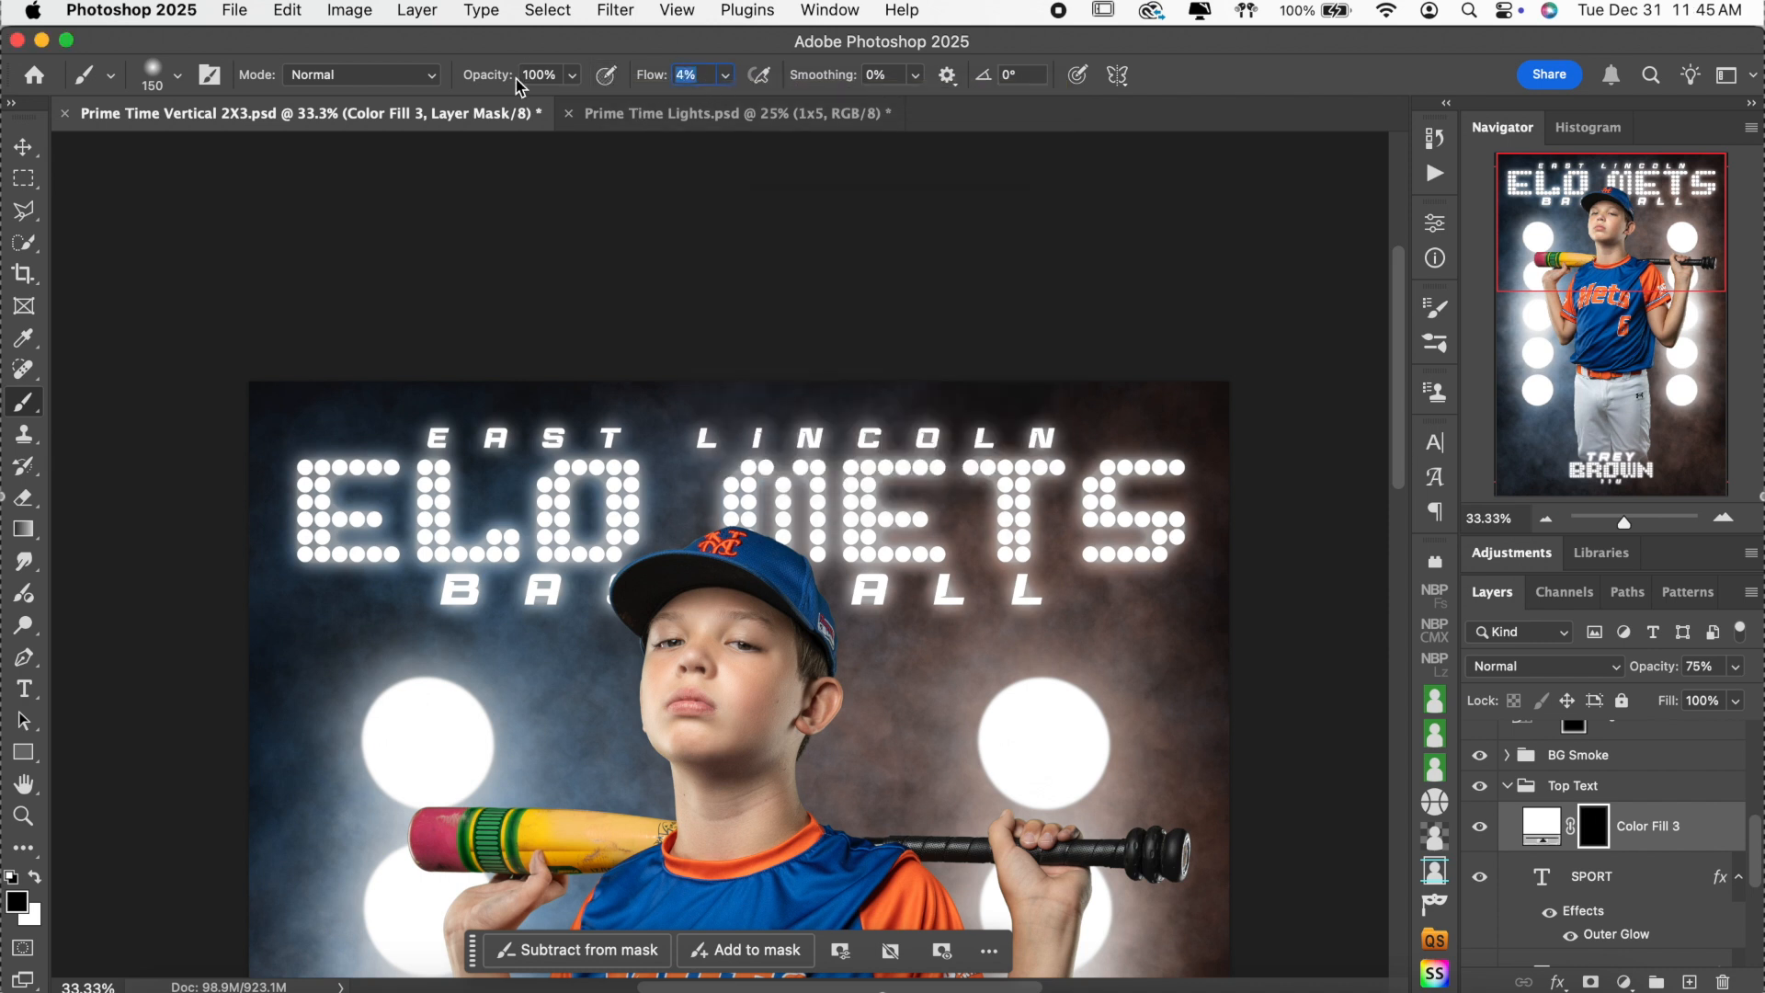
type("40")
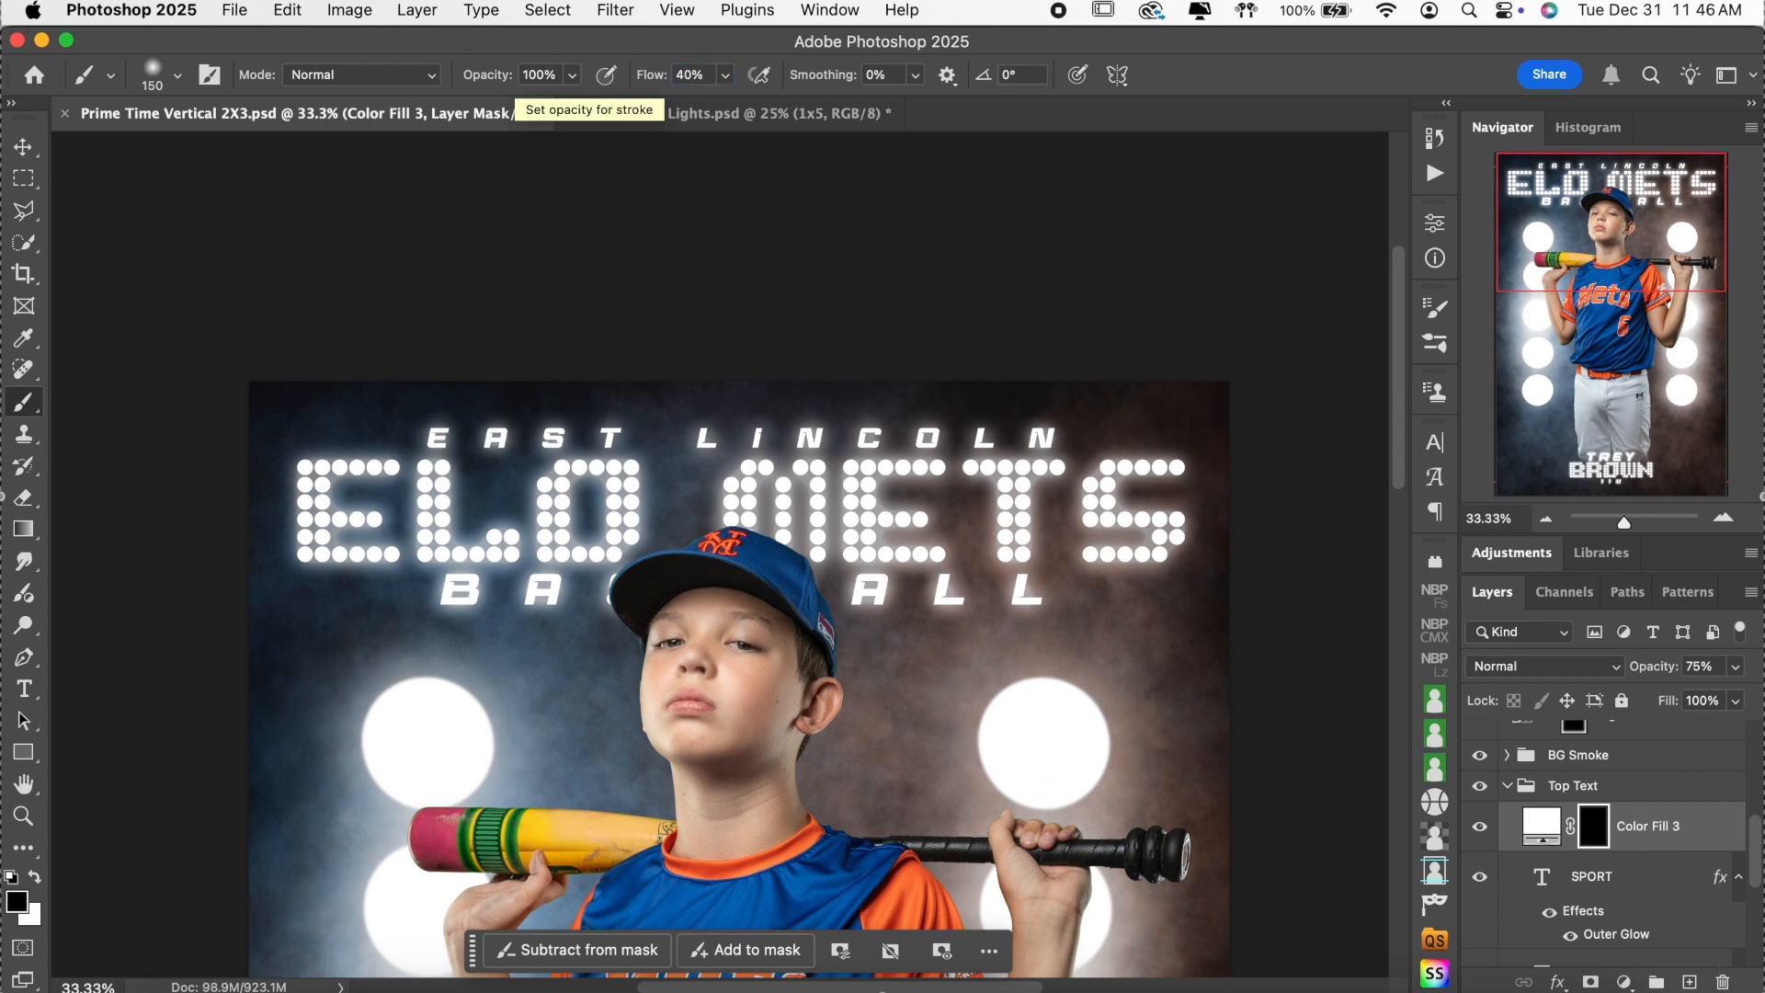
left_click(1722, 517)
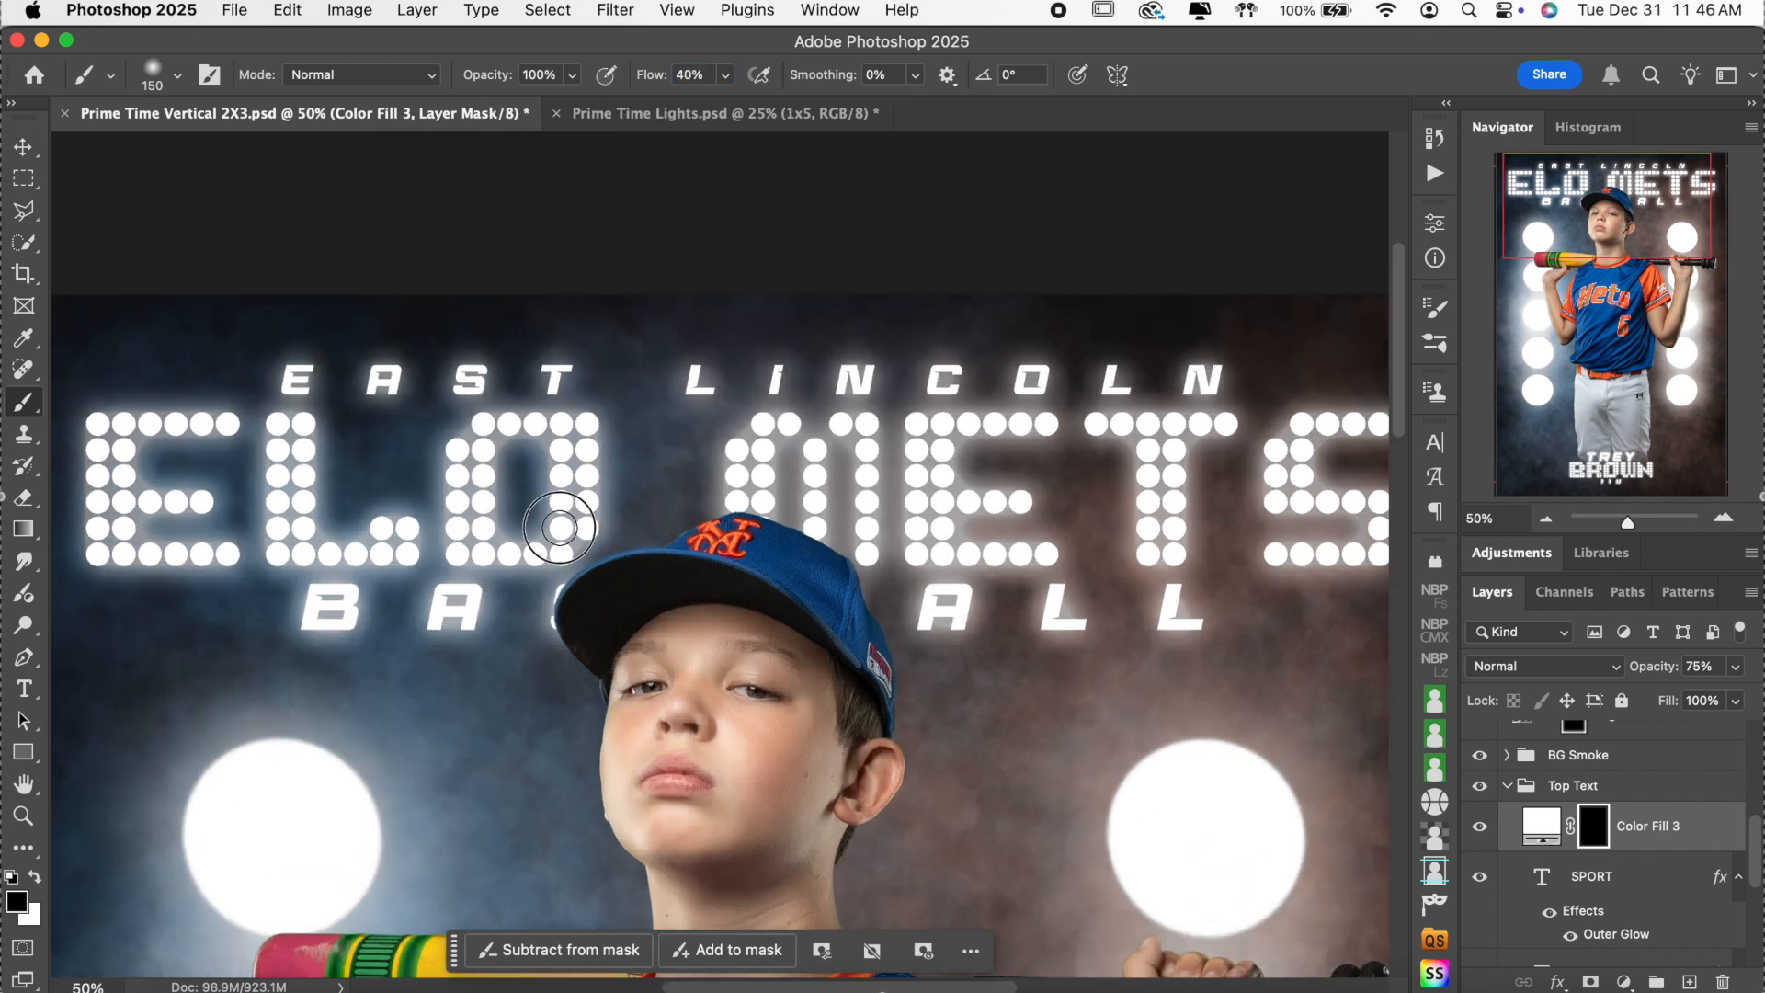
key("x")
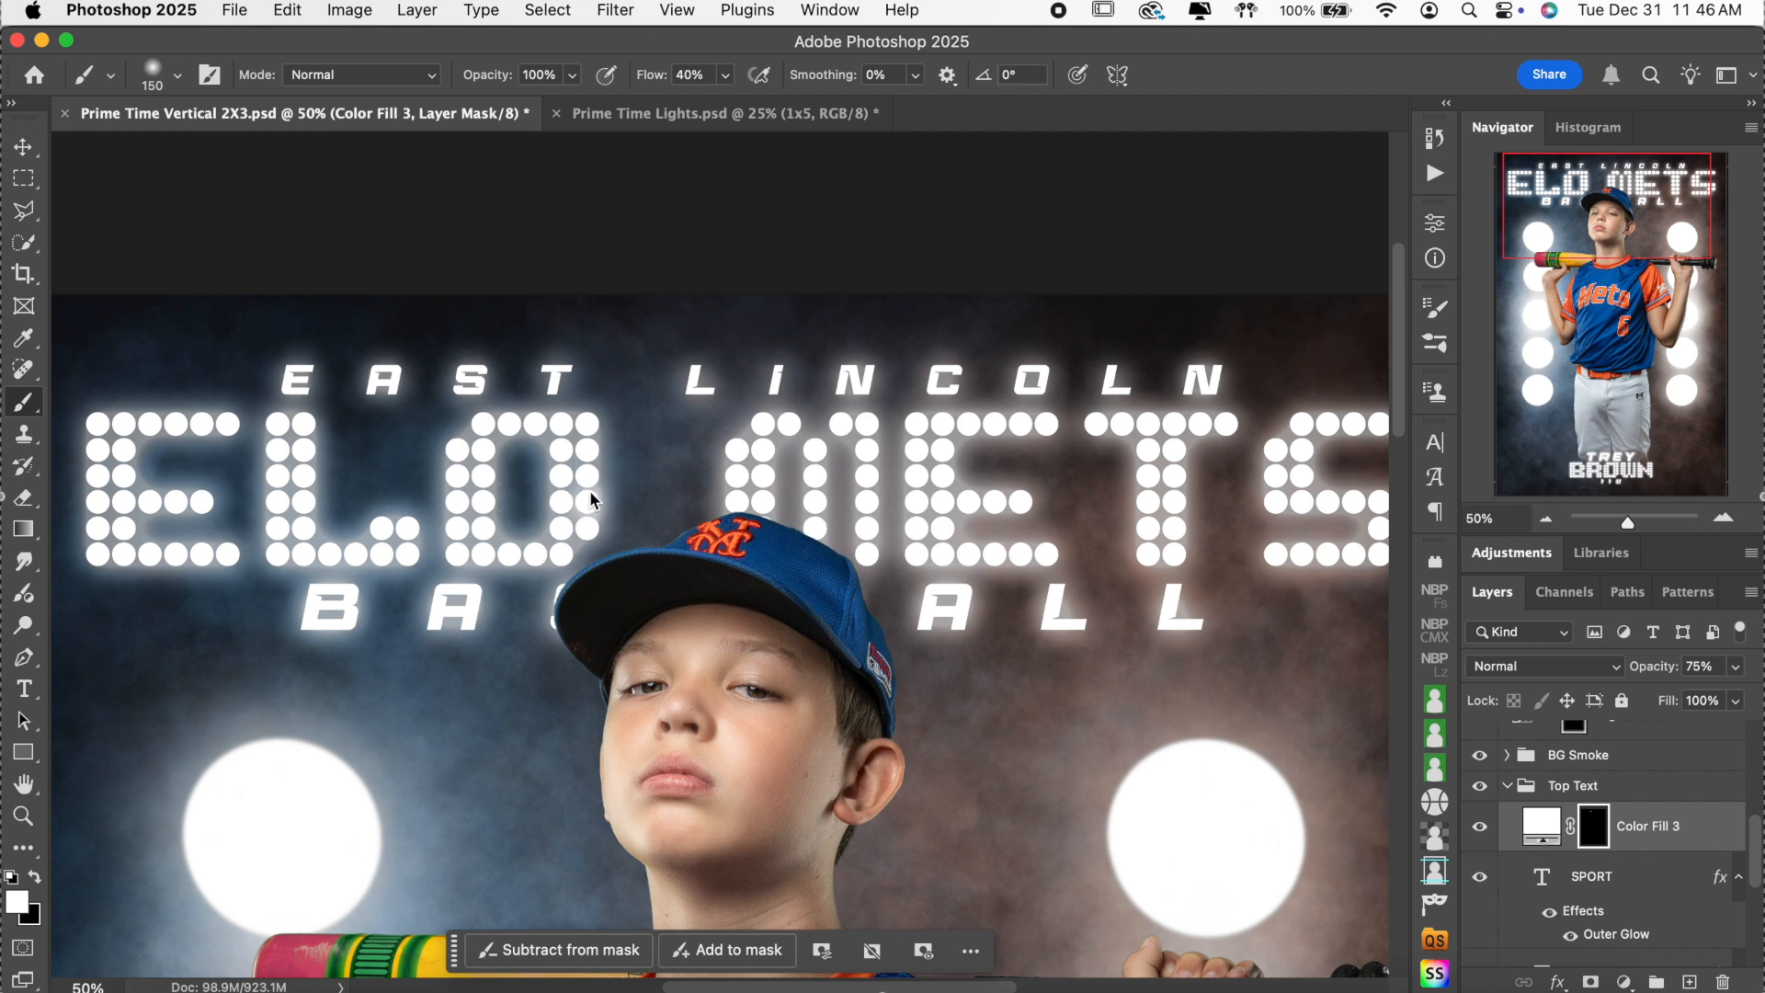
Brighten individual dots of the O, M, E and T in the title with white.
left_click(587, 453)
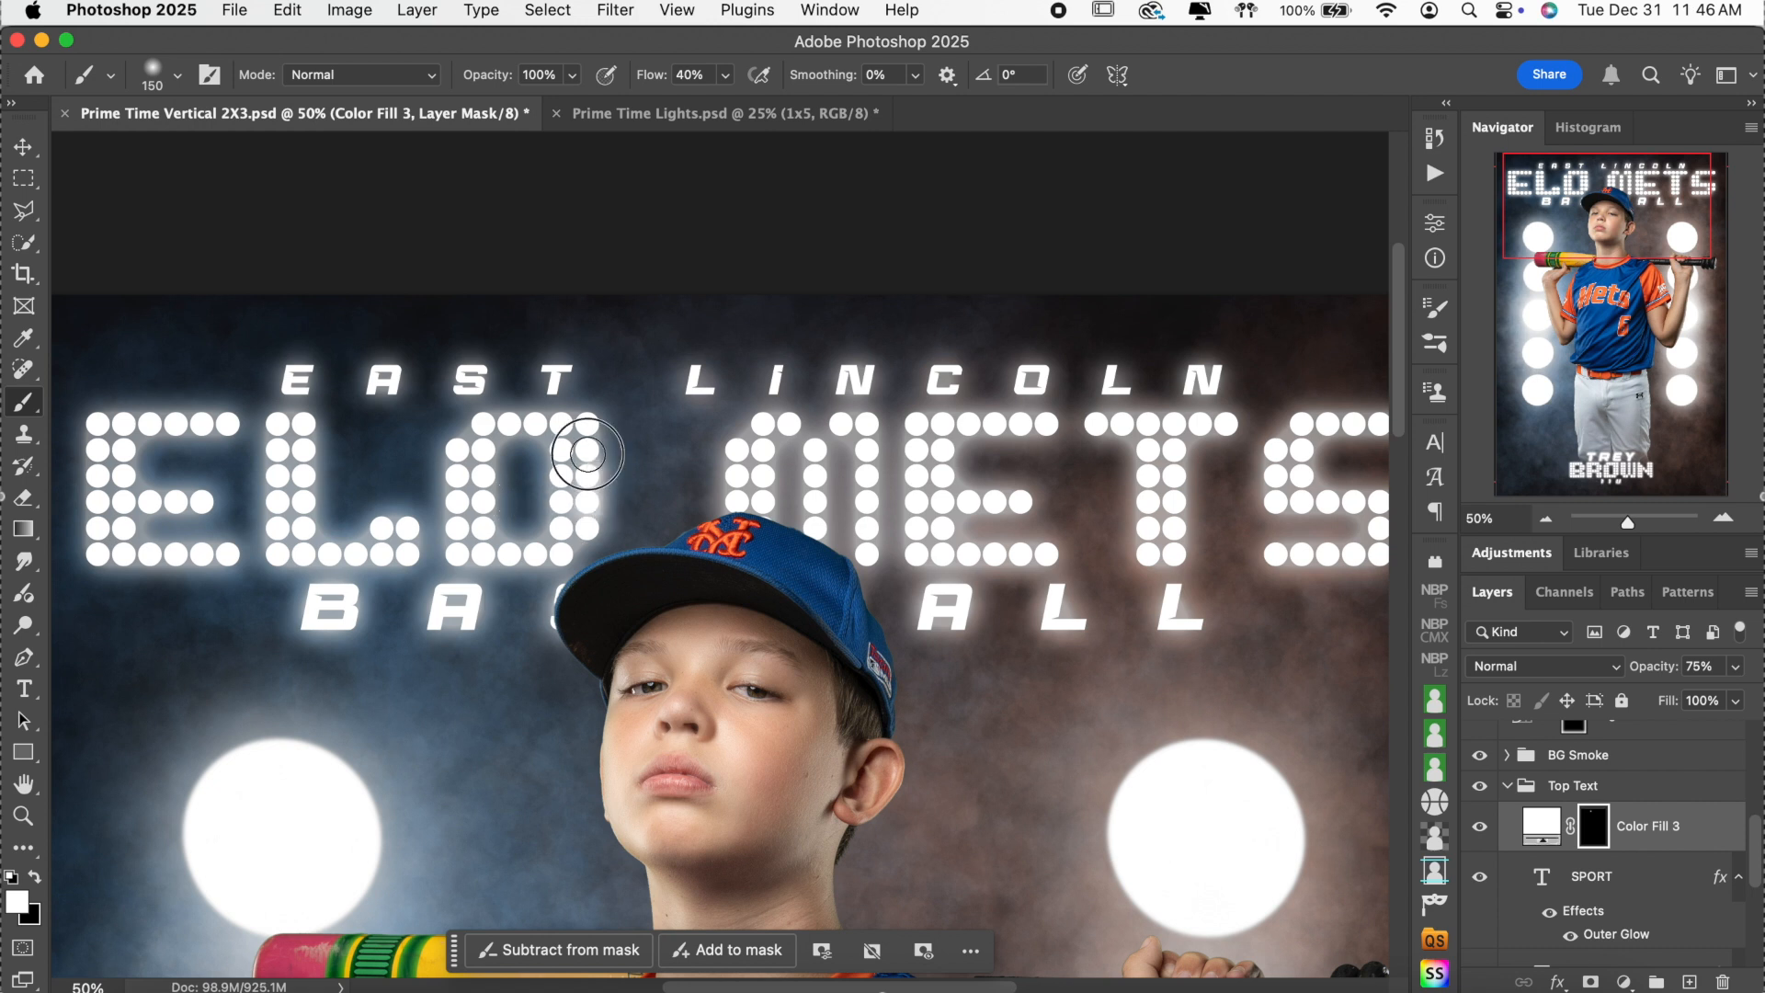
left_click(587, 527)
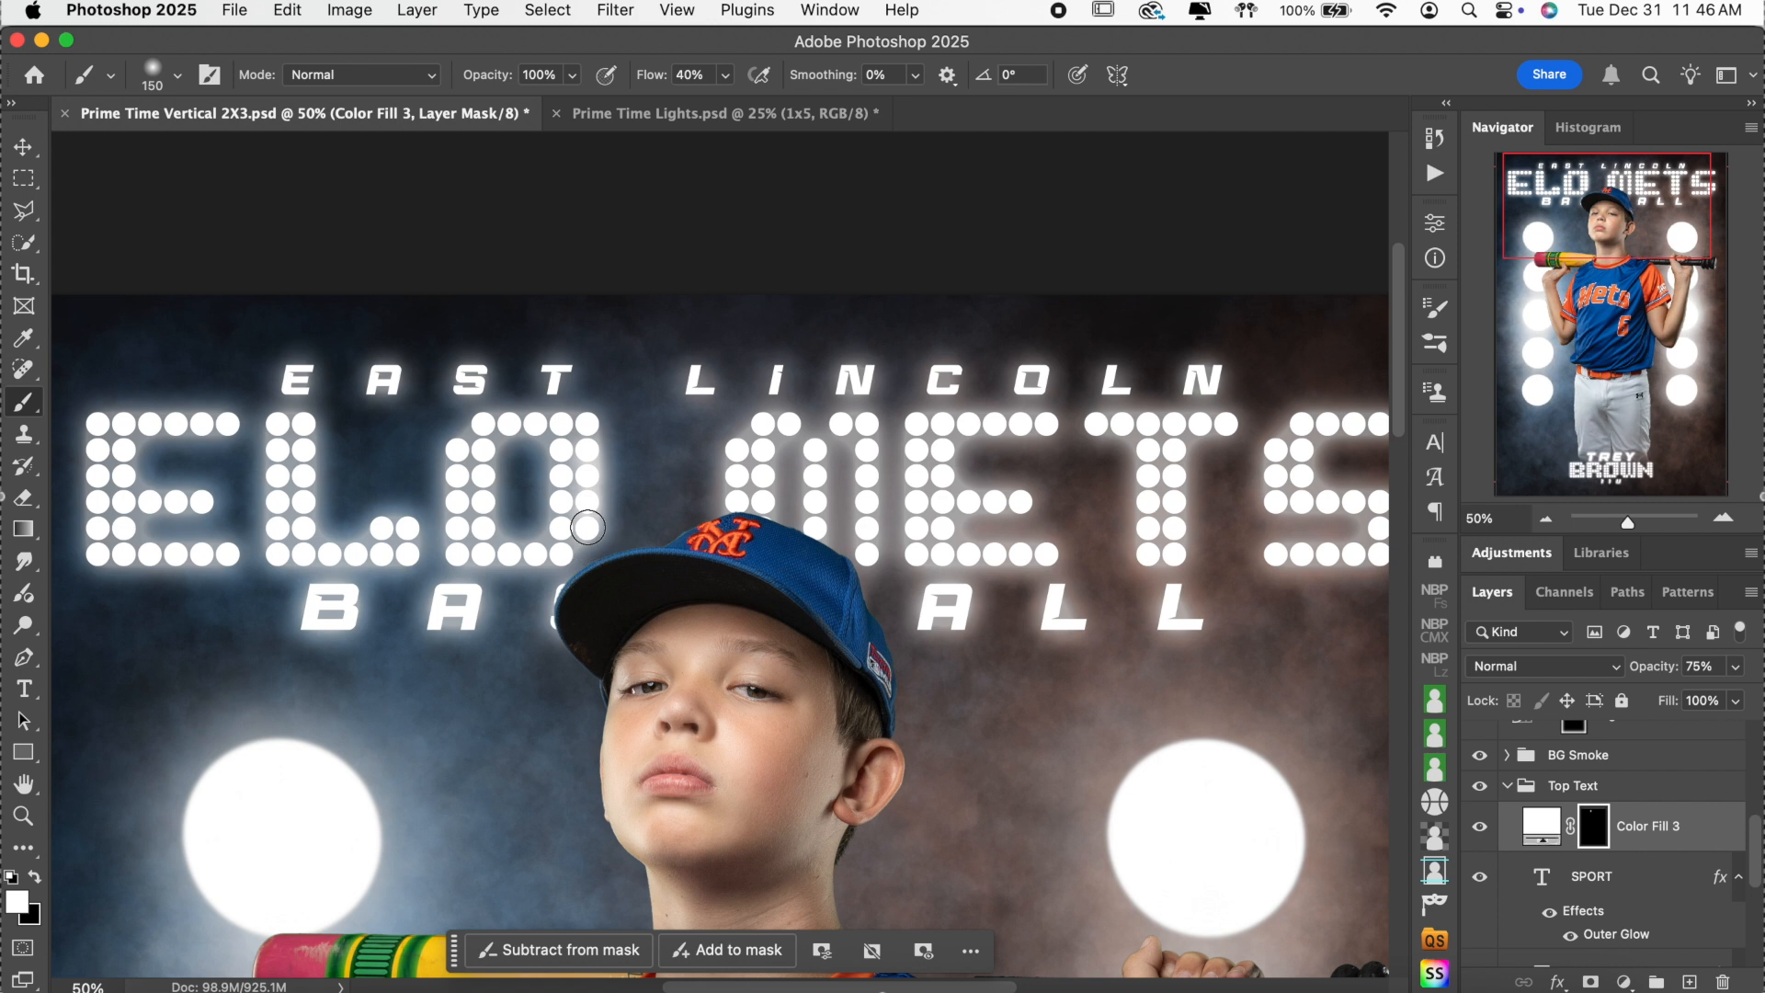
left_click(561, 529)
left_click(564, 504)
left_click(562, 477)
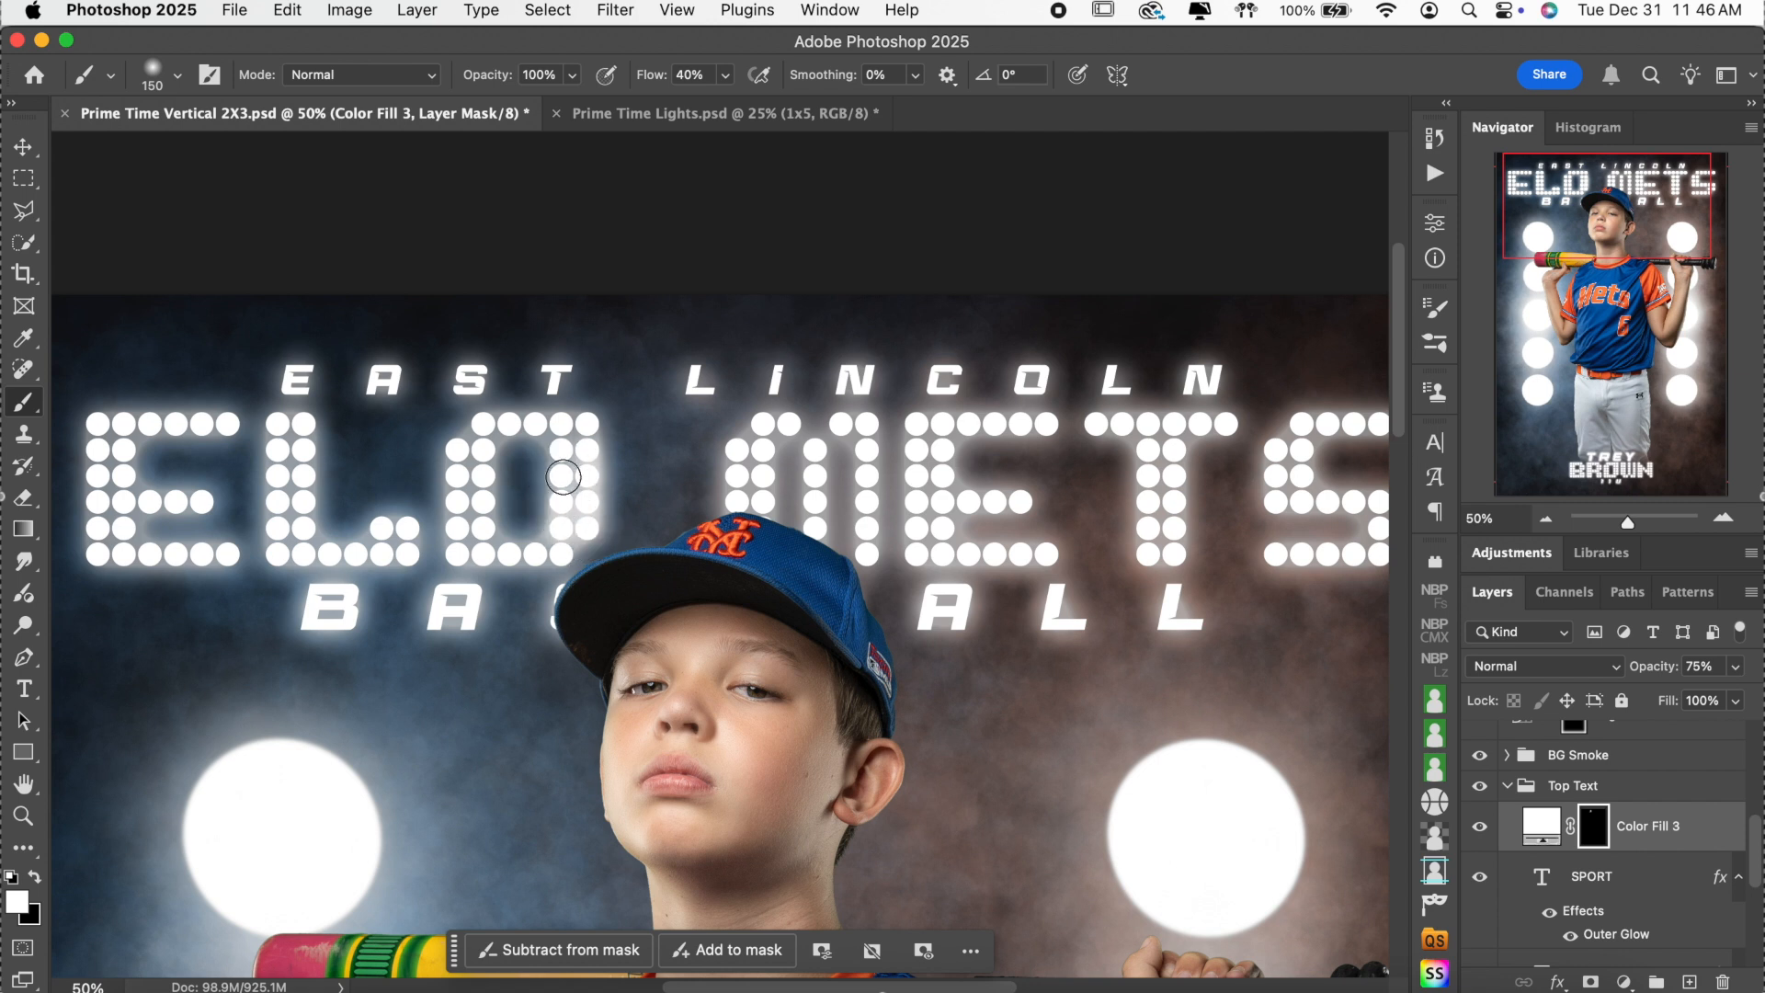
left_click(762, 500)
left_click(738, 500)
left_click(739, 472)
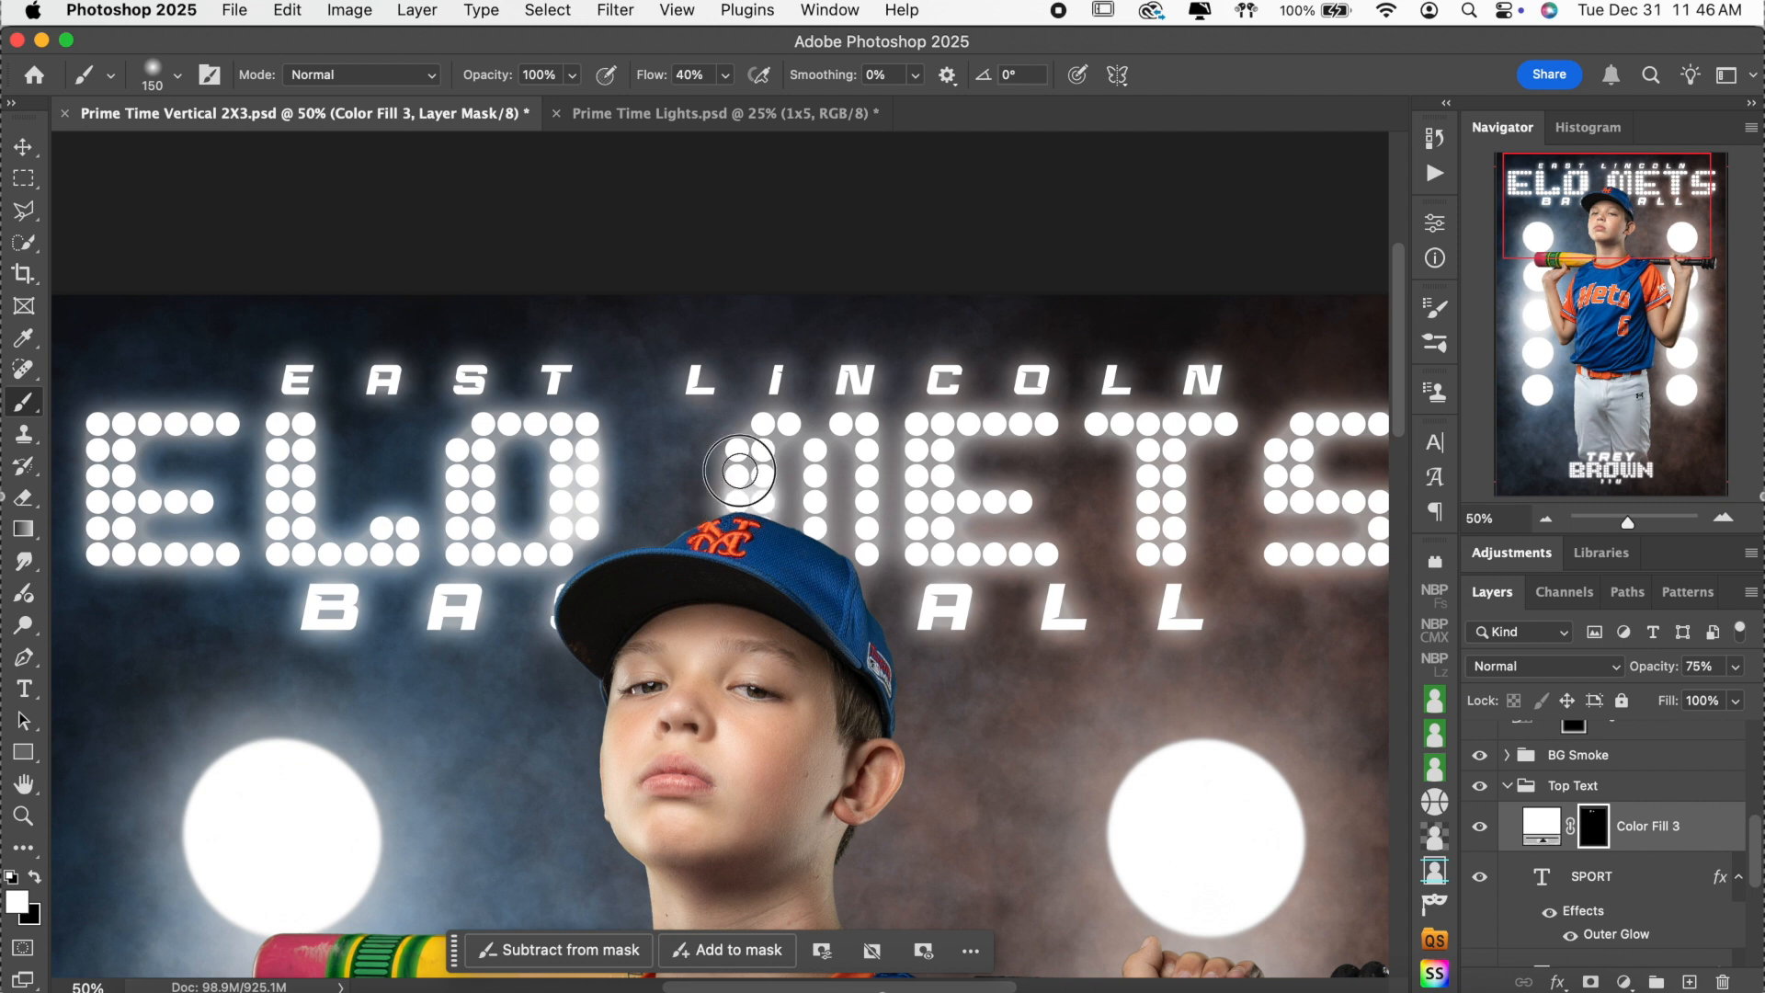
left_click(910, 554)
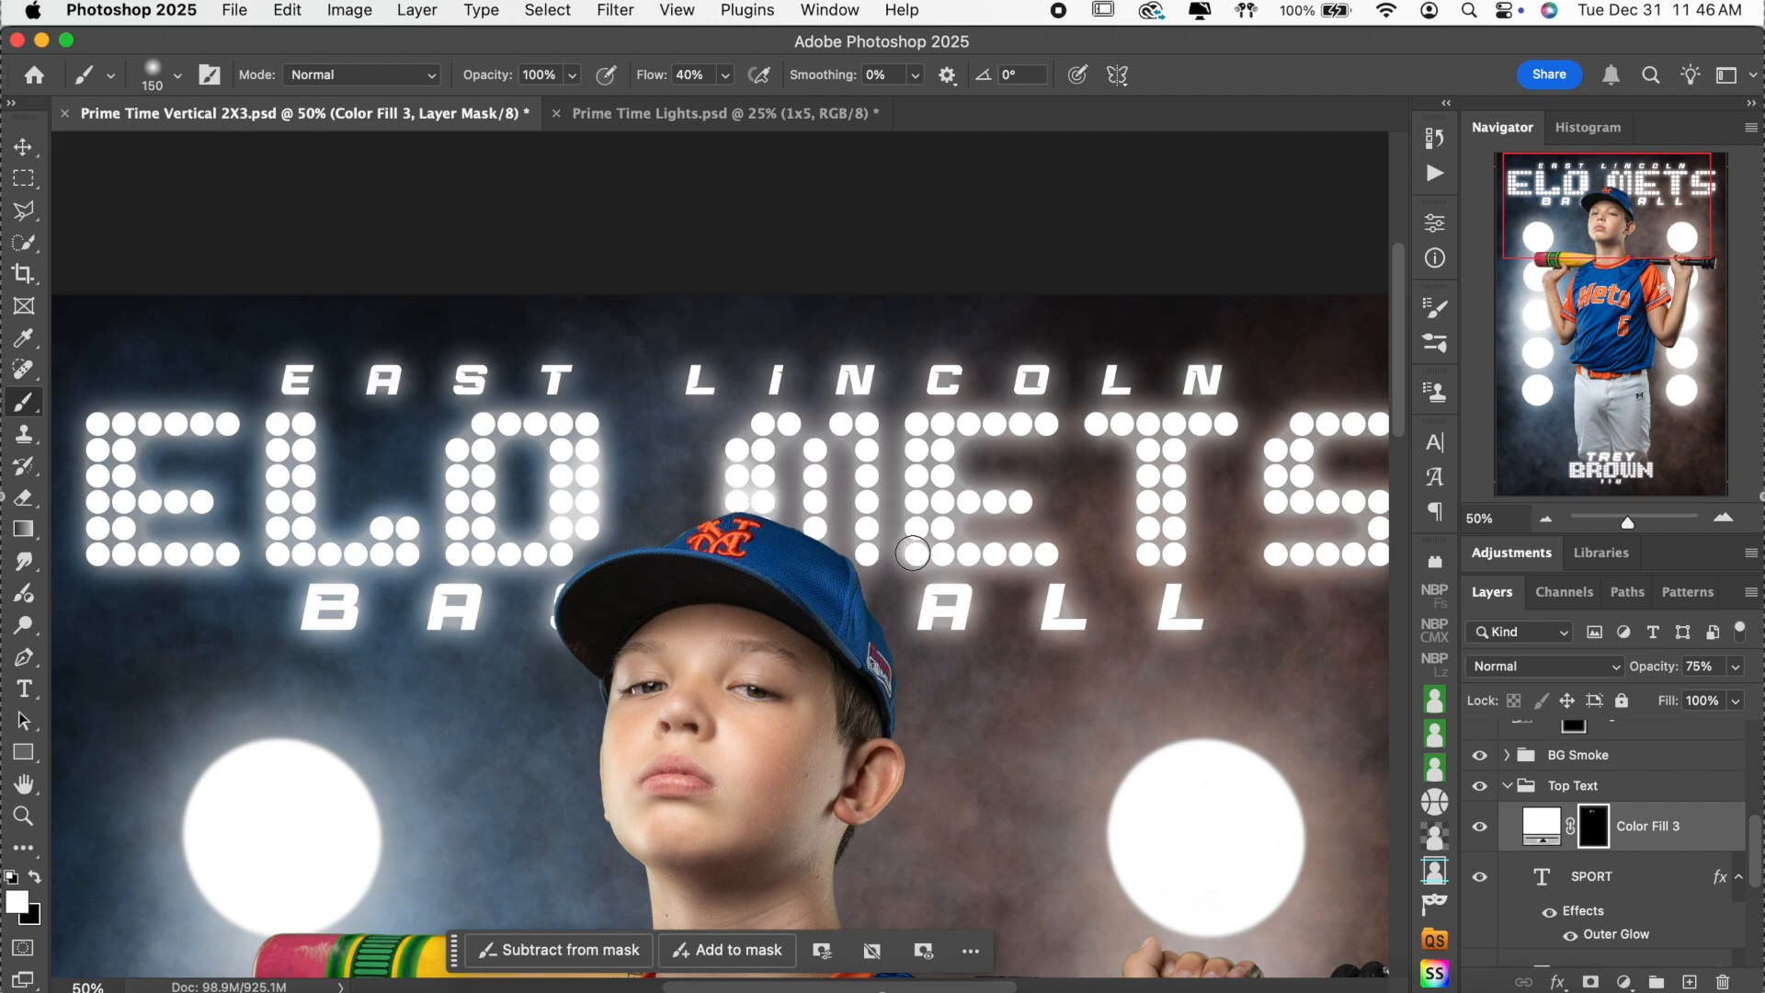
left_click(947, 554)
left_click(973, 555)
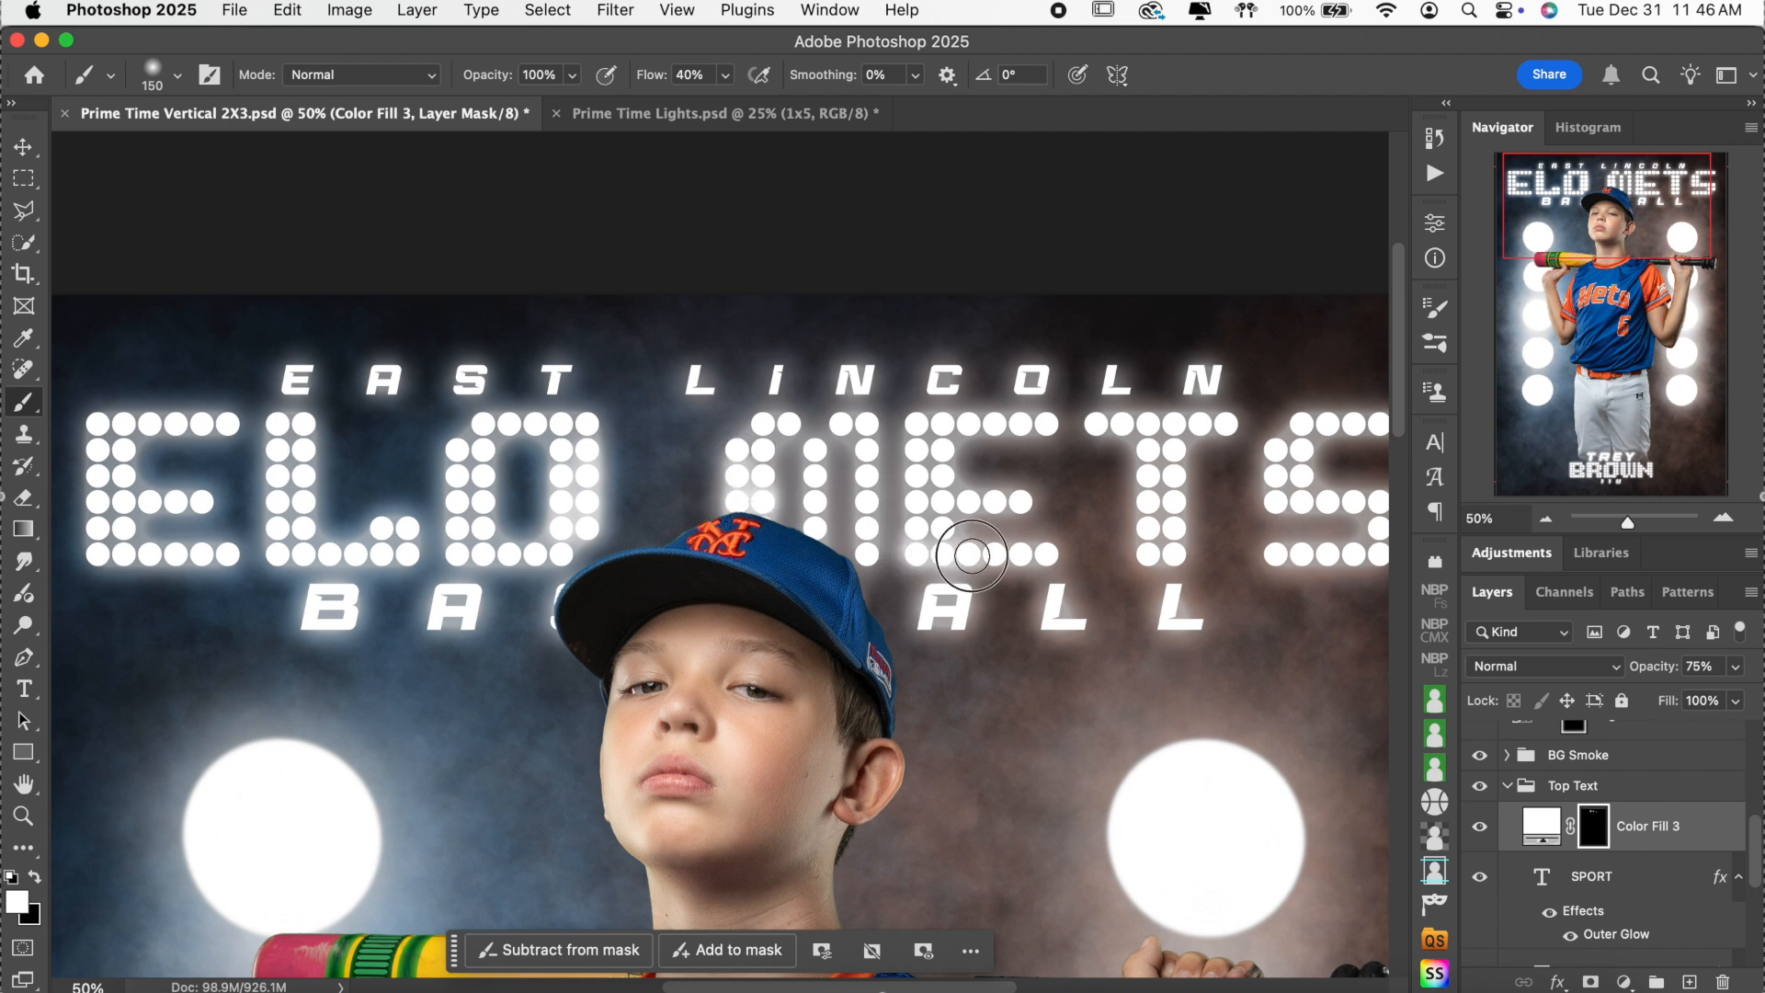
left_click(1177, 451)
left_click(1176, 477)
left_click(1177, 477)
left_click(1176, 503)
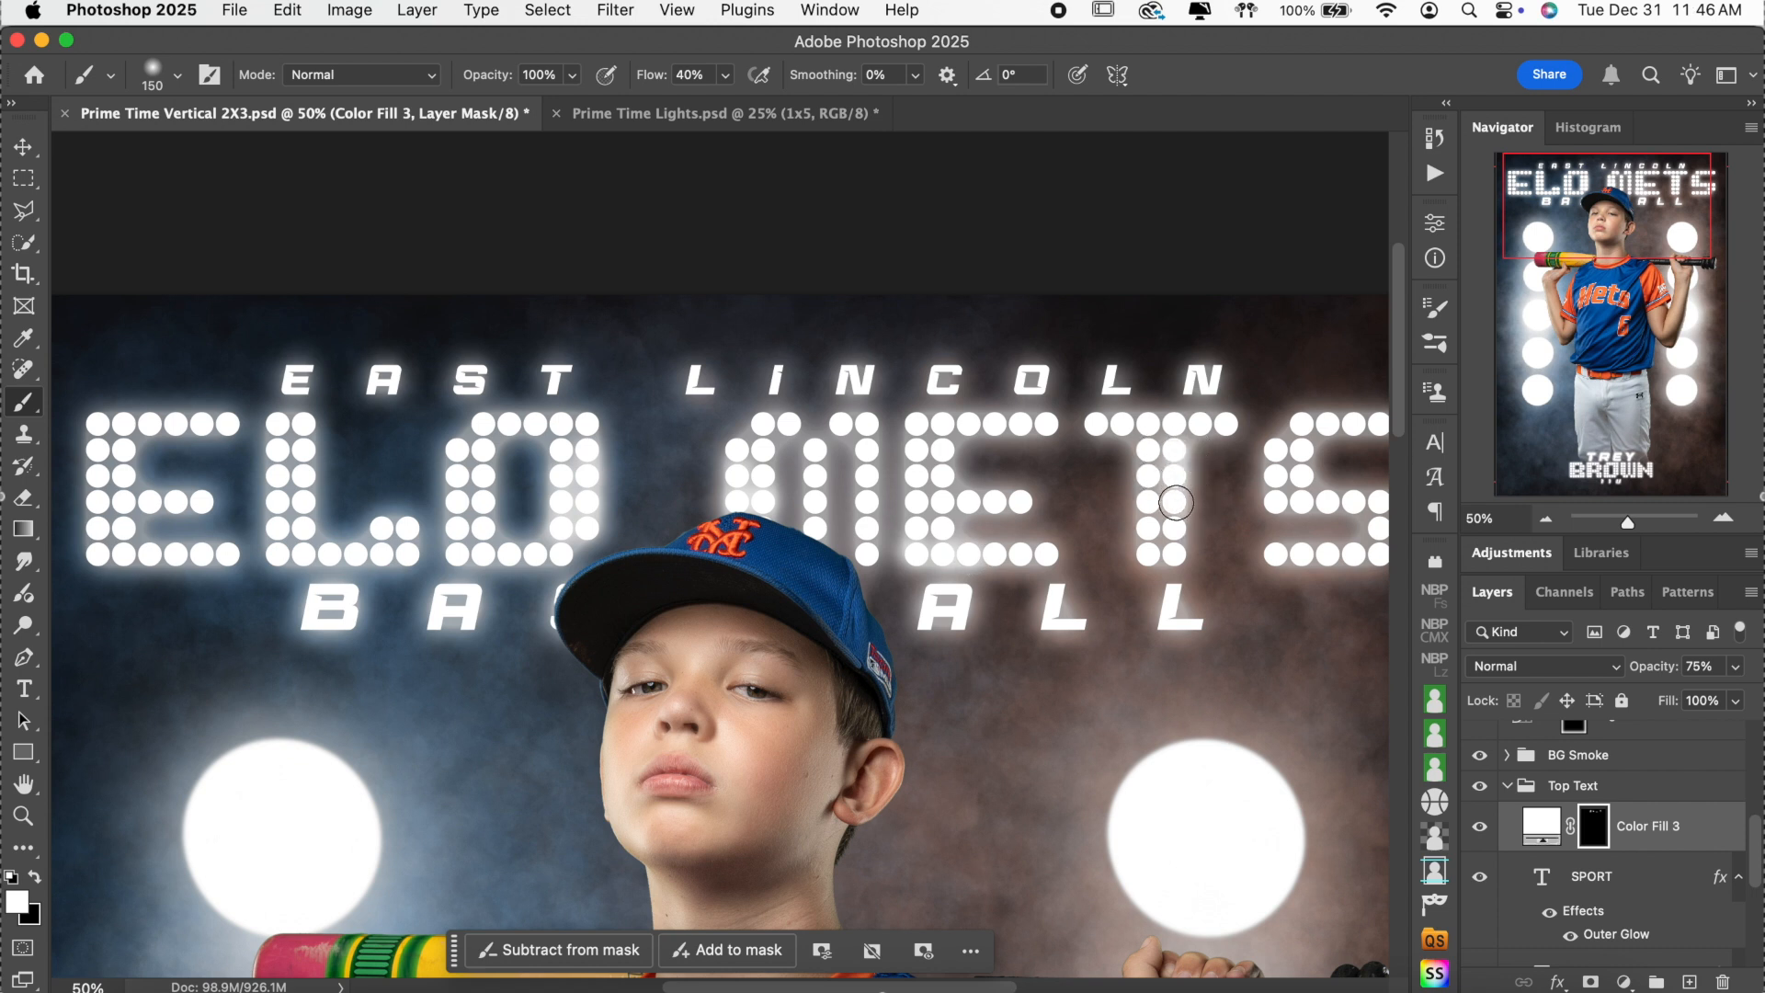
Set brush flow to 90% and enlarge the brush to 200 px.
left_click(694, 74)
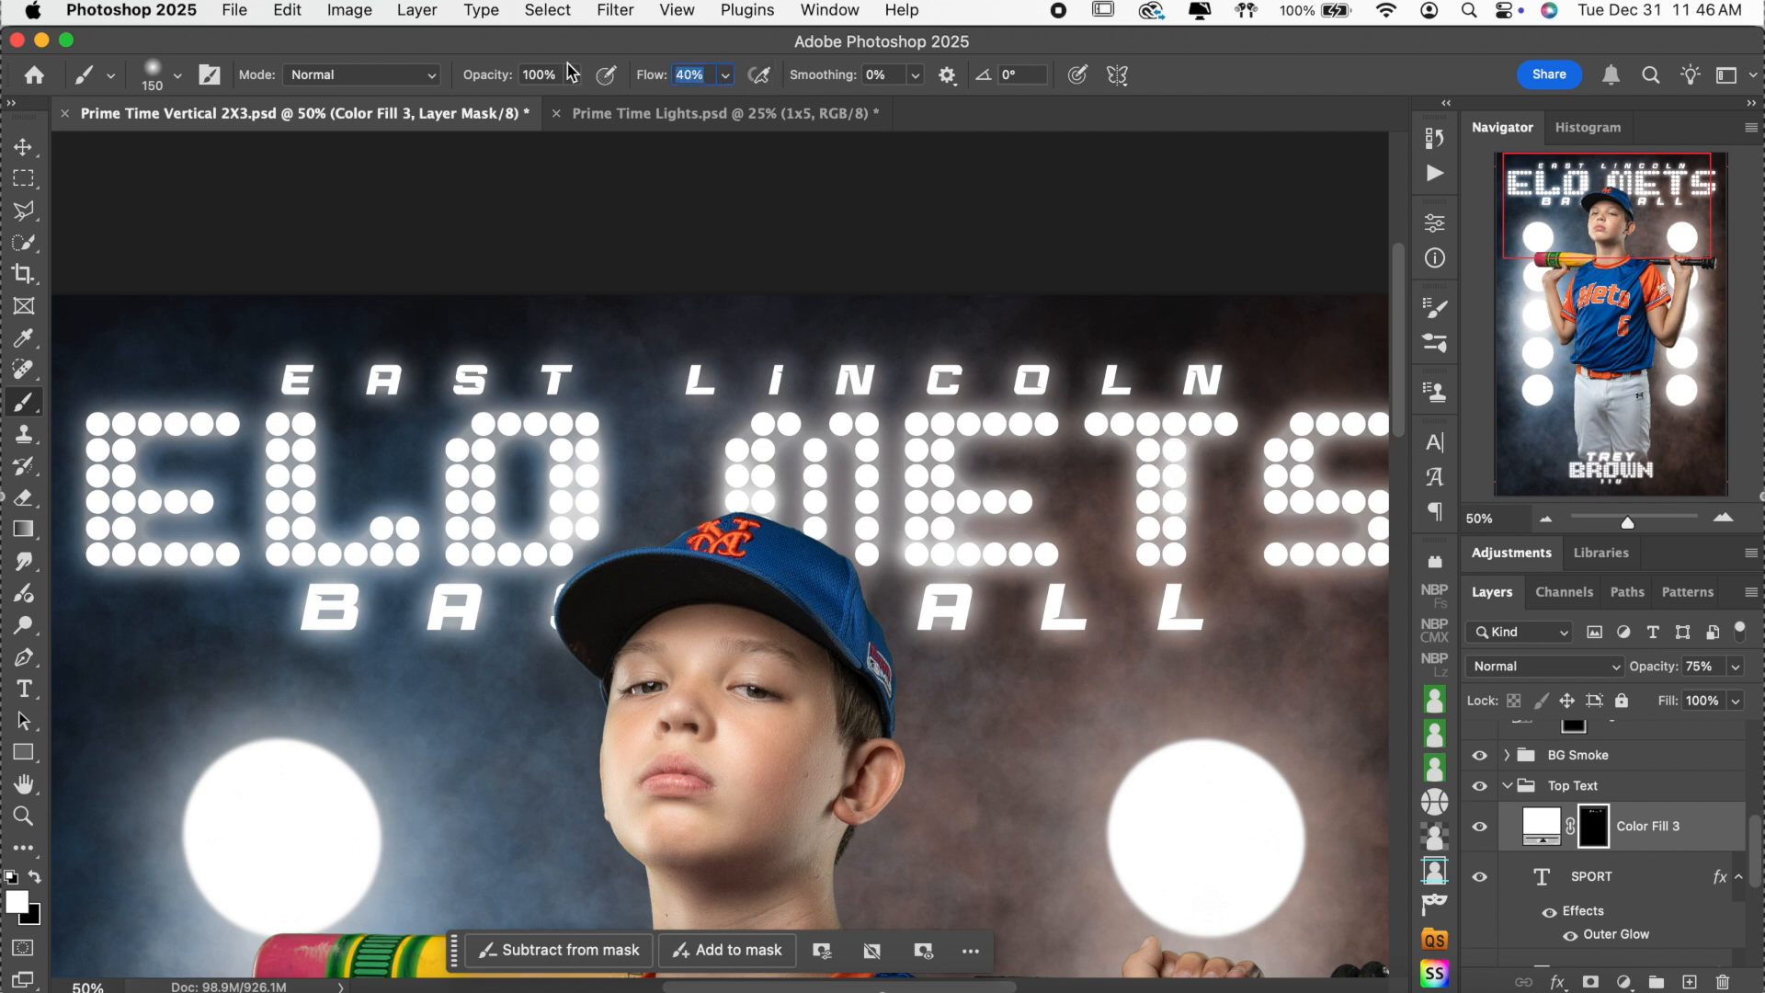
type("90")
key("bracketright")
key("bracketright")
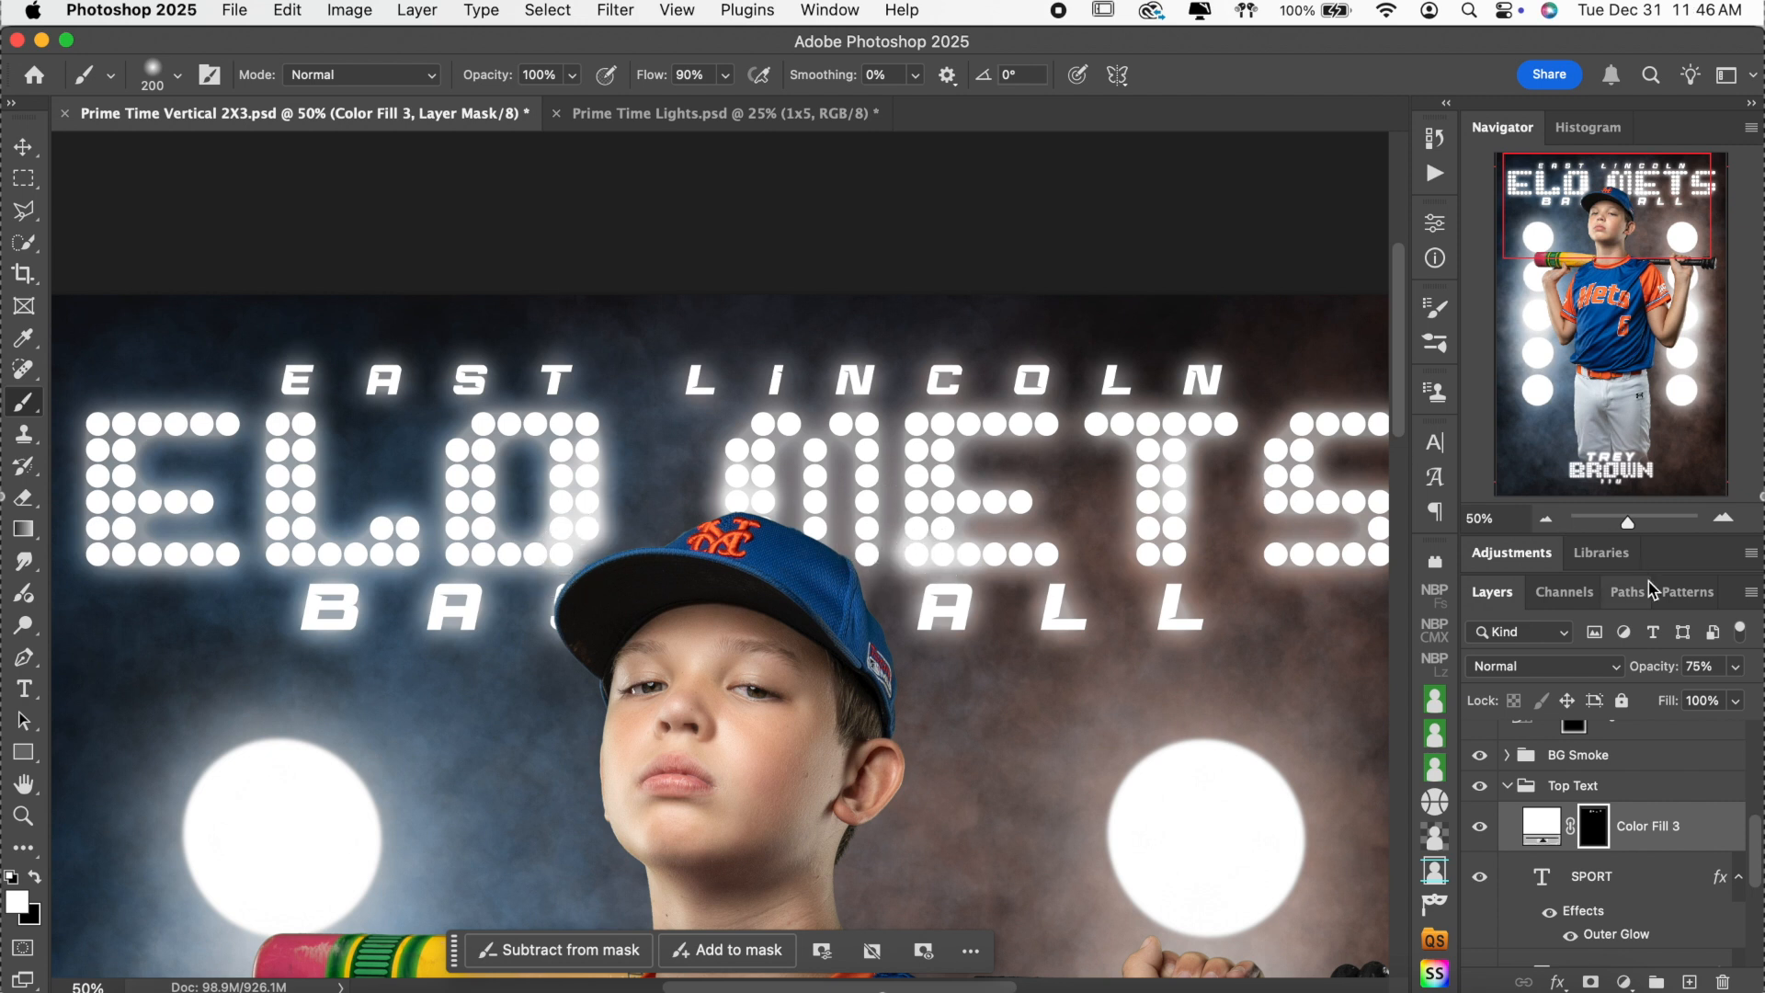
Compare the title with Color Fill 3 on and off, then lower its opacity to 70%.
left_click(1546, 518)
left_click(1546, 518)
left_click(1546, 518)
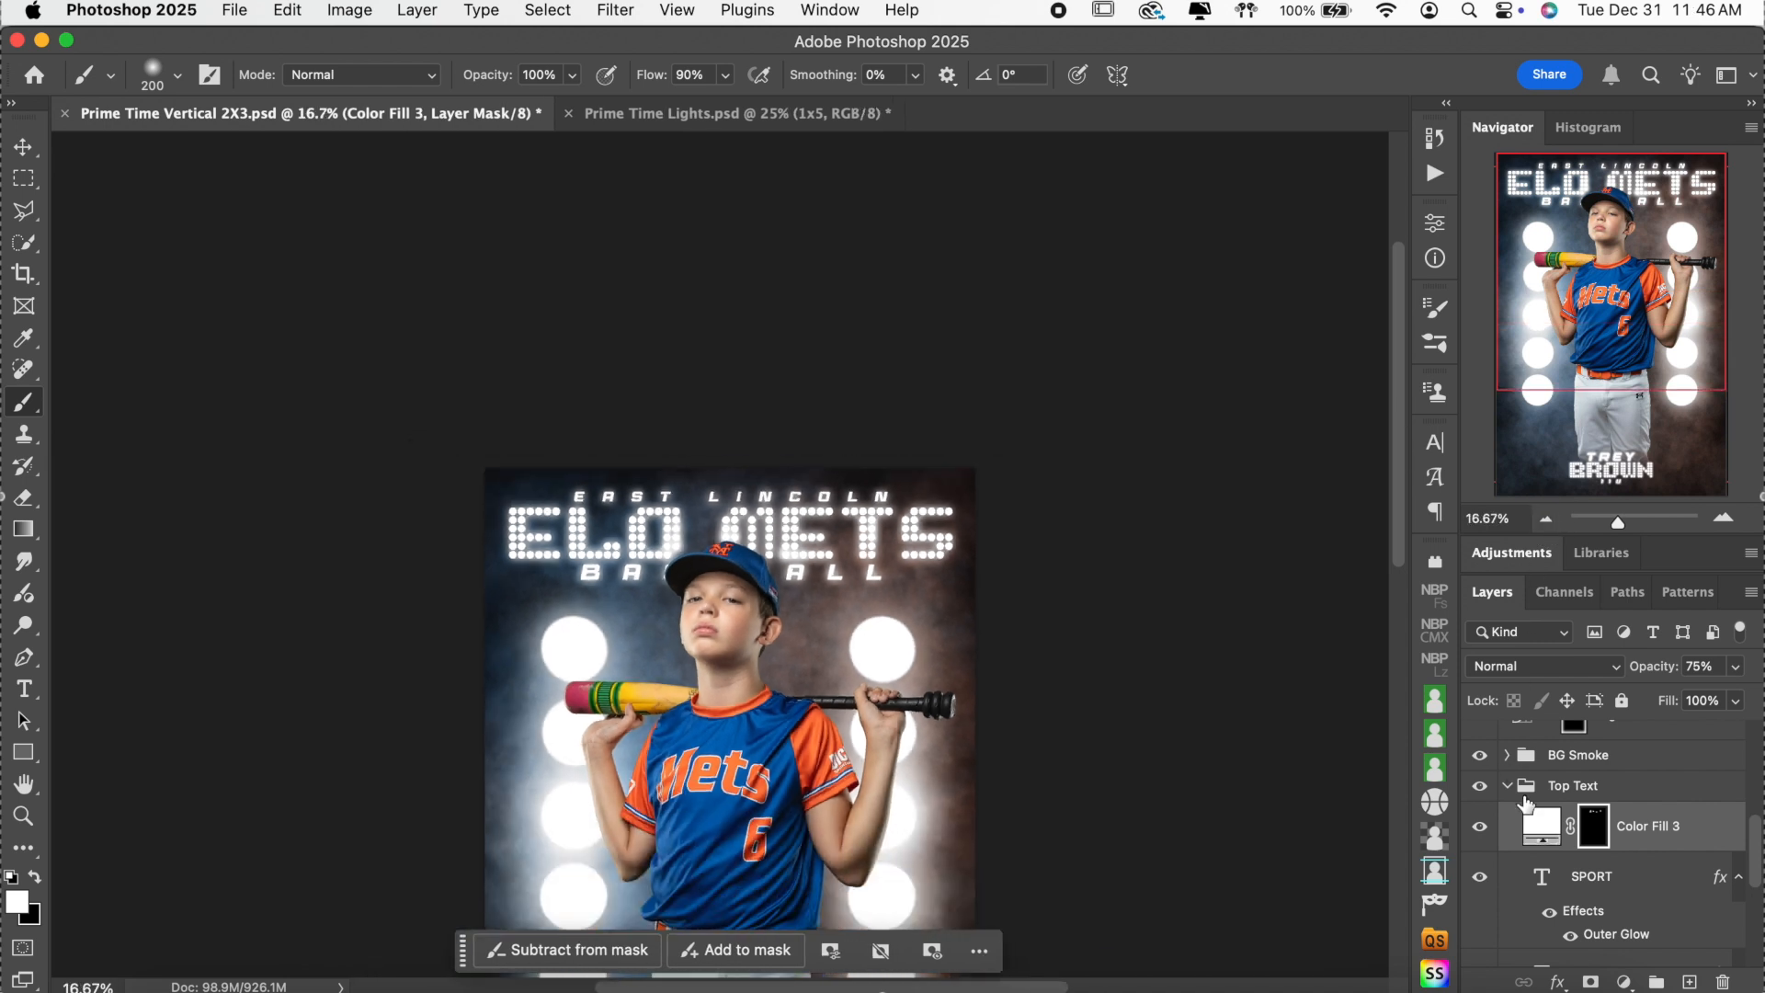
left_click(1480, 830)
left_click(1480, 830)
left_click(1480, 830)
left_click(1479, 830)
left_click(1736, 668)
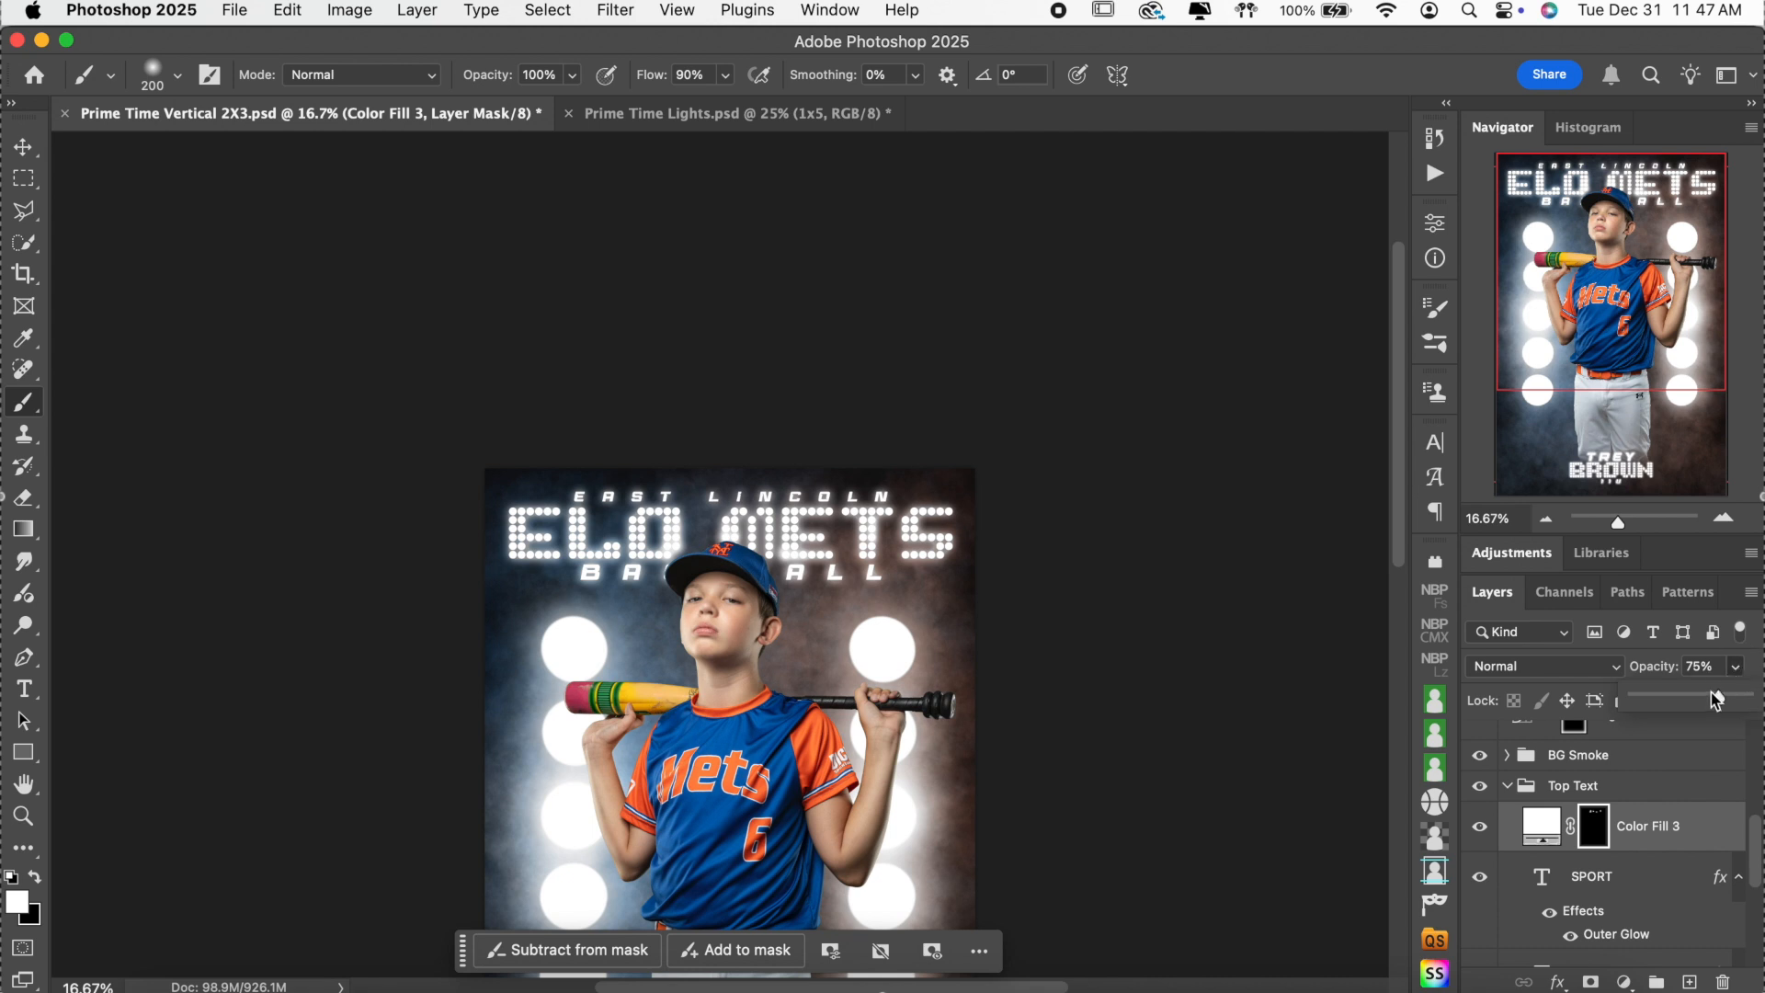
mouse_move(1721, 704)
left_mouse_down()
mouse_move(1759, 694)
mouse_move(1715, 706)
left_mouse_up()
Select the Light Flares on Subject mask, set a 900 px brush, and clear the mask to hide the flare.
left_click(1505, 788)
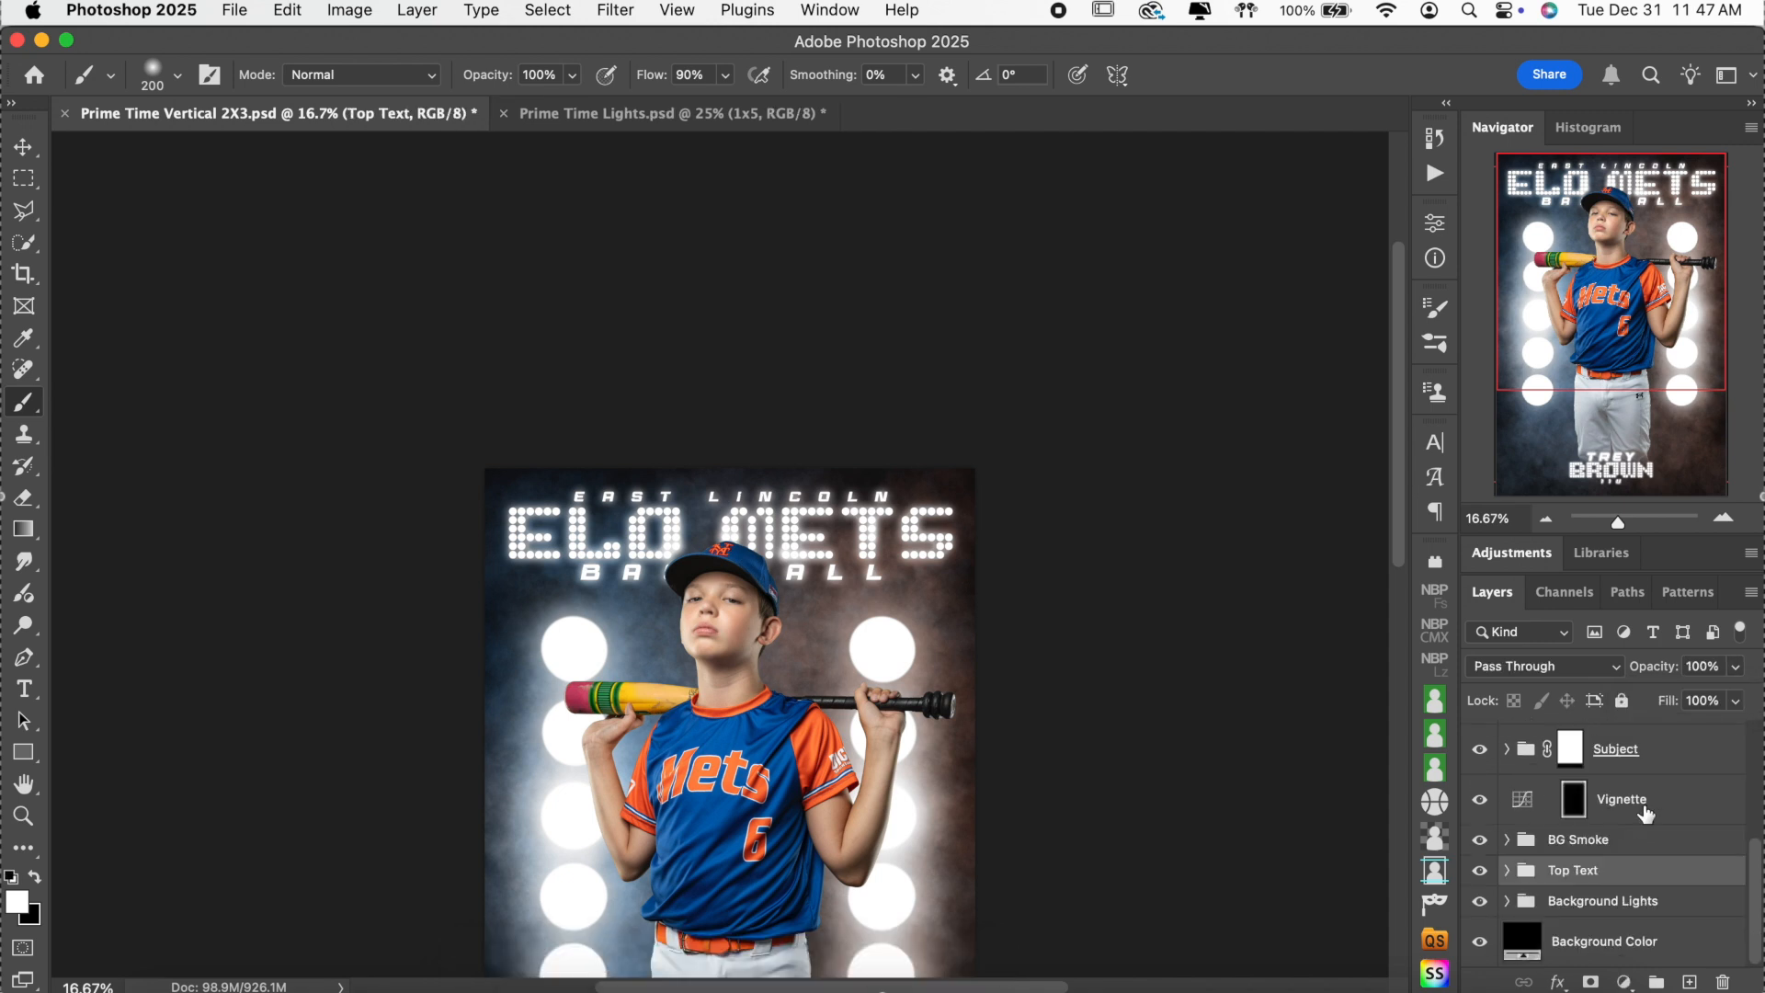
scroll(1646, 814, "up", 5)
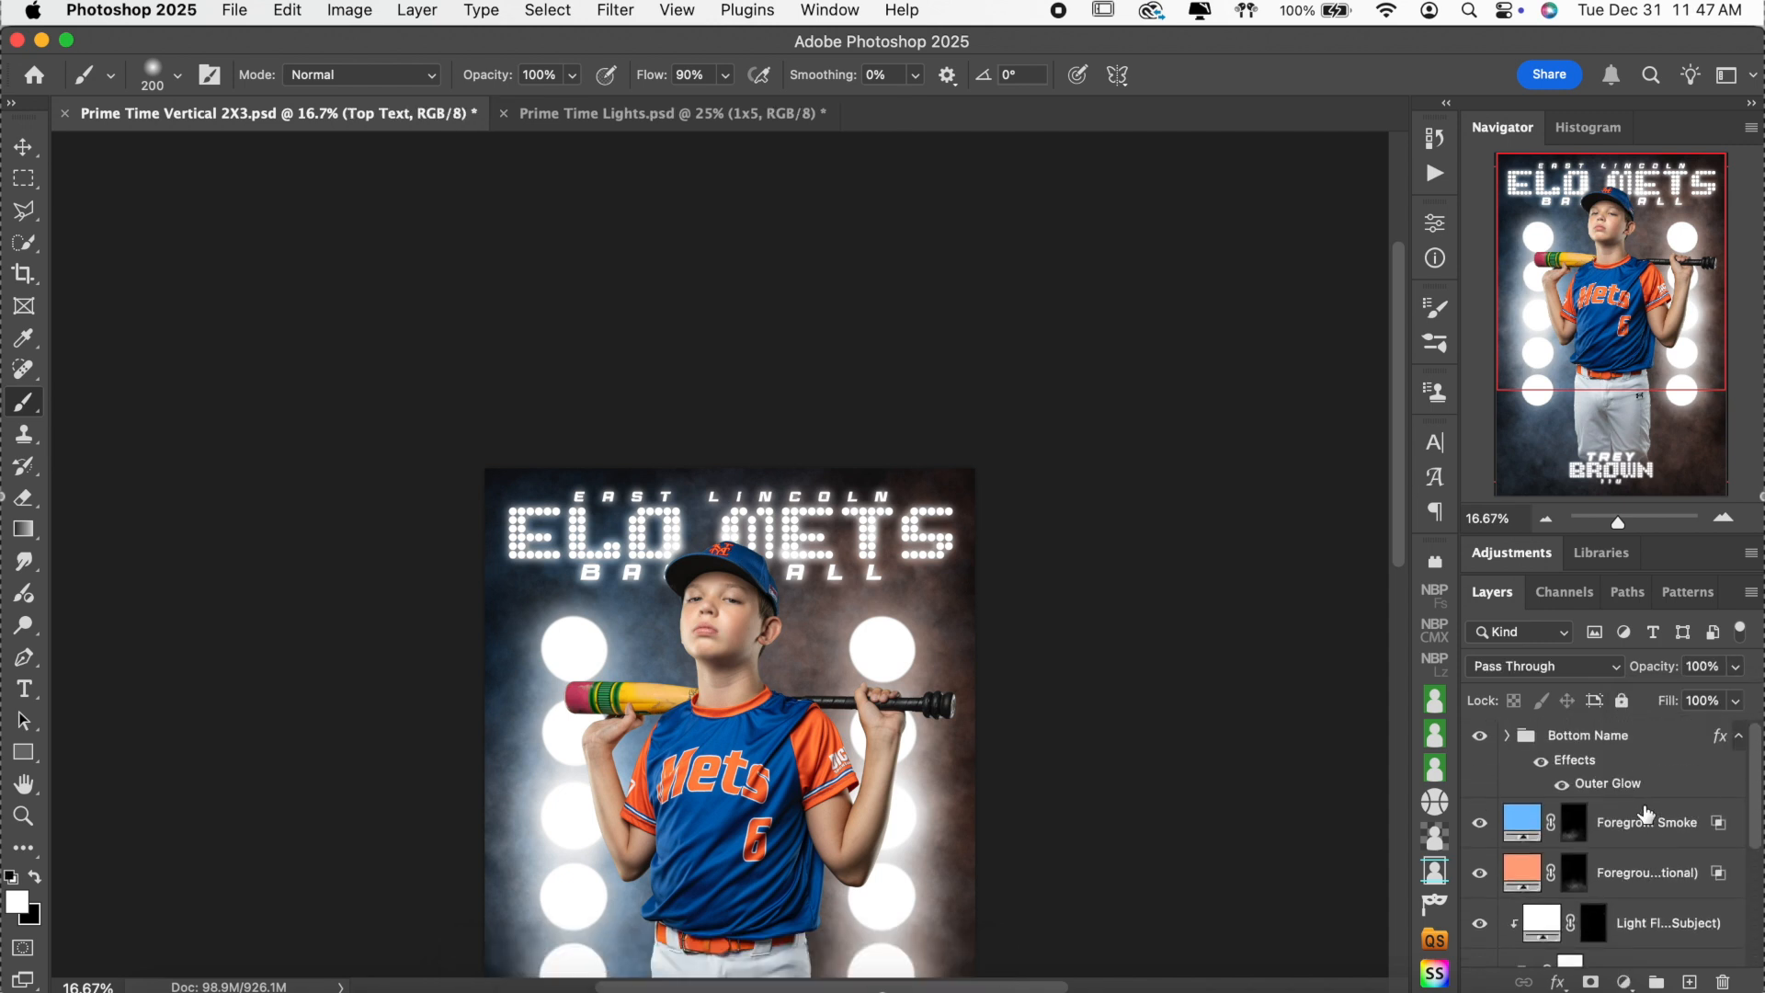
scroll(1645, 813, "down", 3)
left_click(1593, 850)
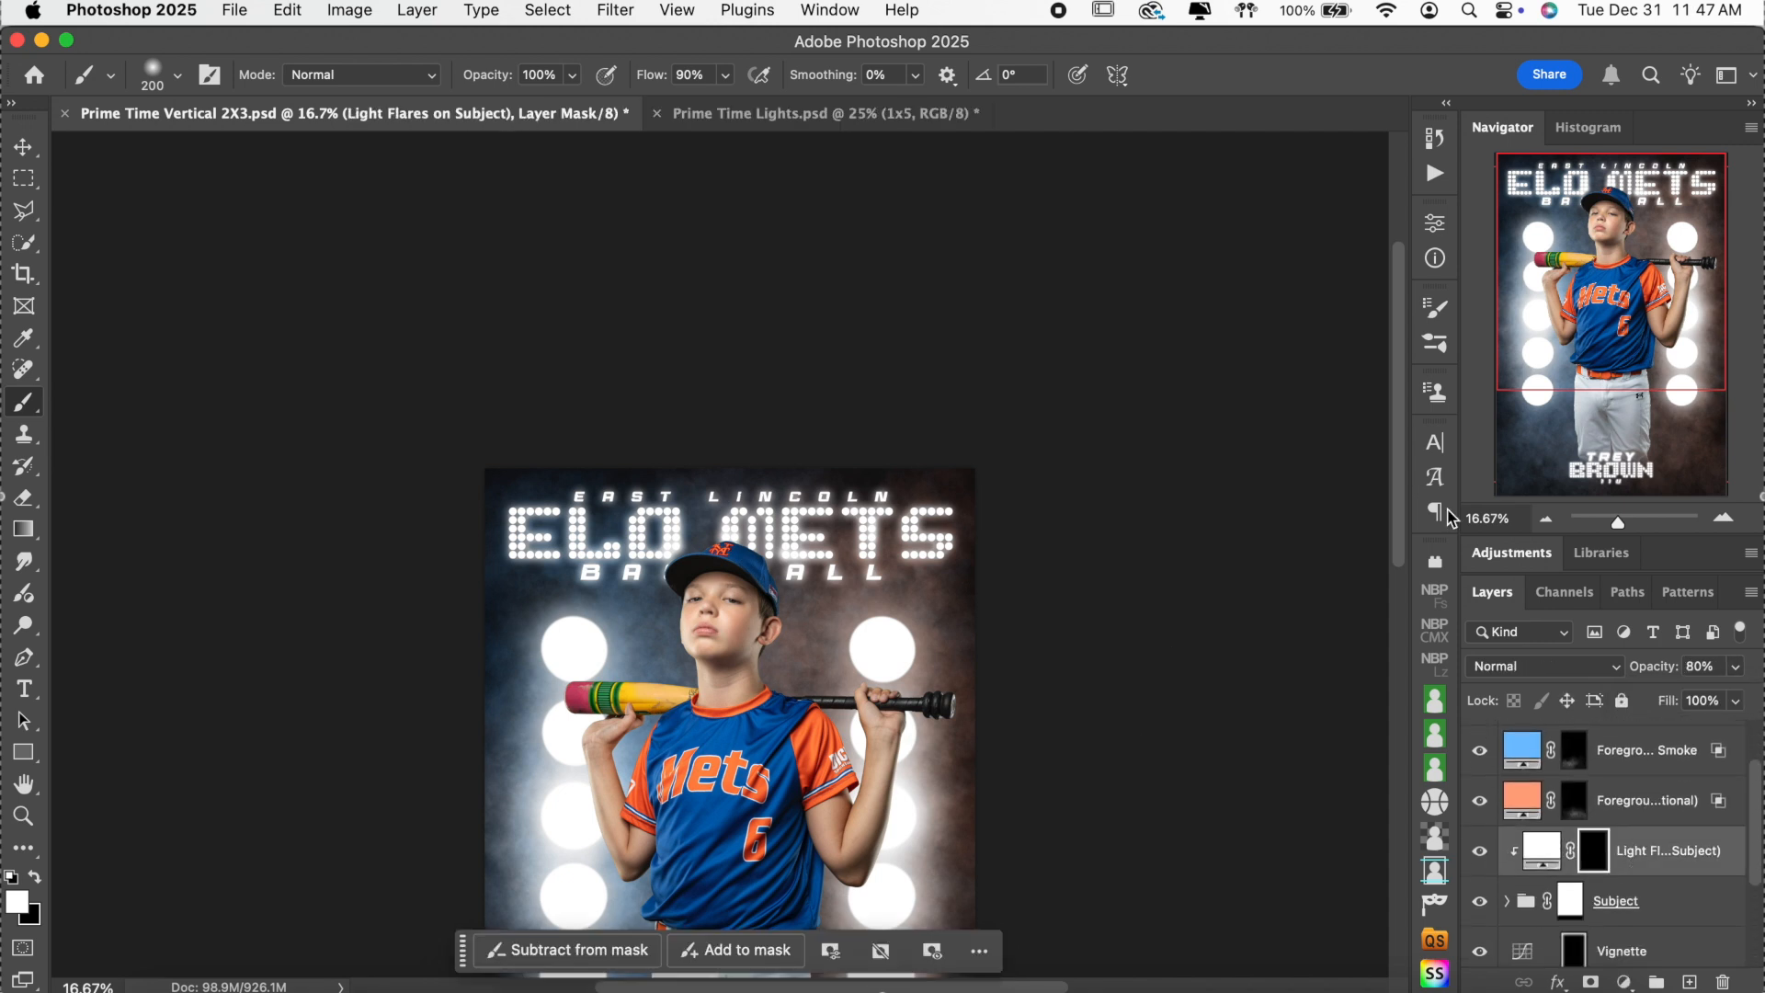
left_click(1724, 518)
left_click(1724, 517)
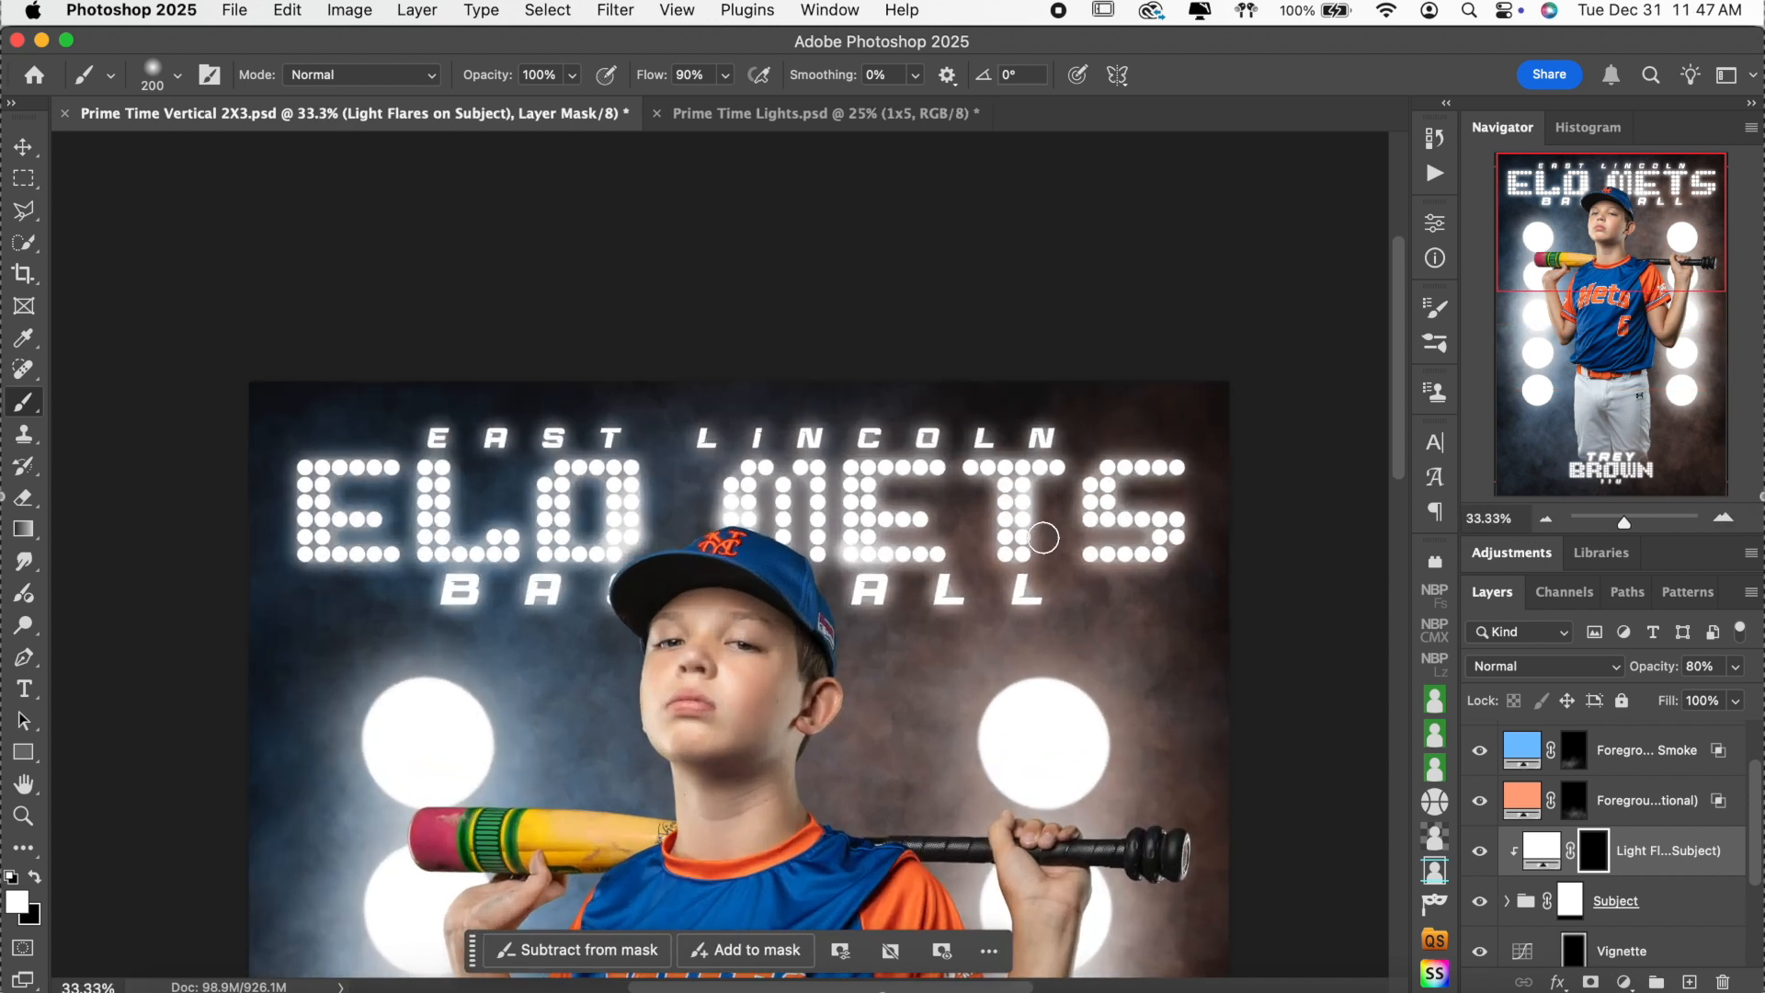
scroll(1042, 538, "down", 5)
key("bracketright")
key("bracketright")
key("bracketright")
key("bracketright")
key("bracketright")
key("bracketright")
key("bracketright")
key("bracketright")
key("bracketright")
key("bracketright")
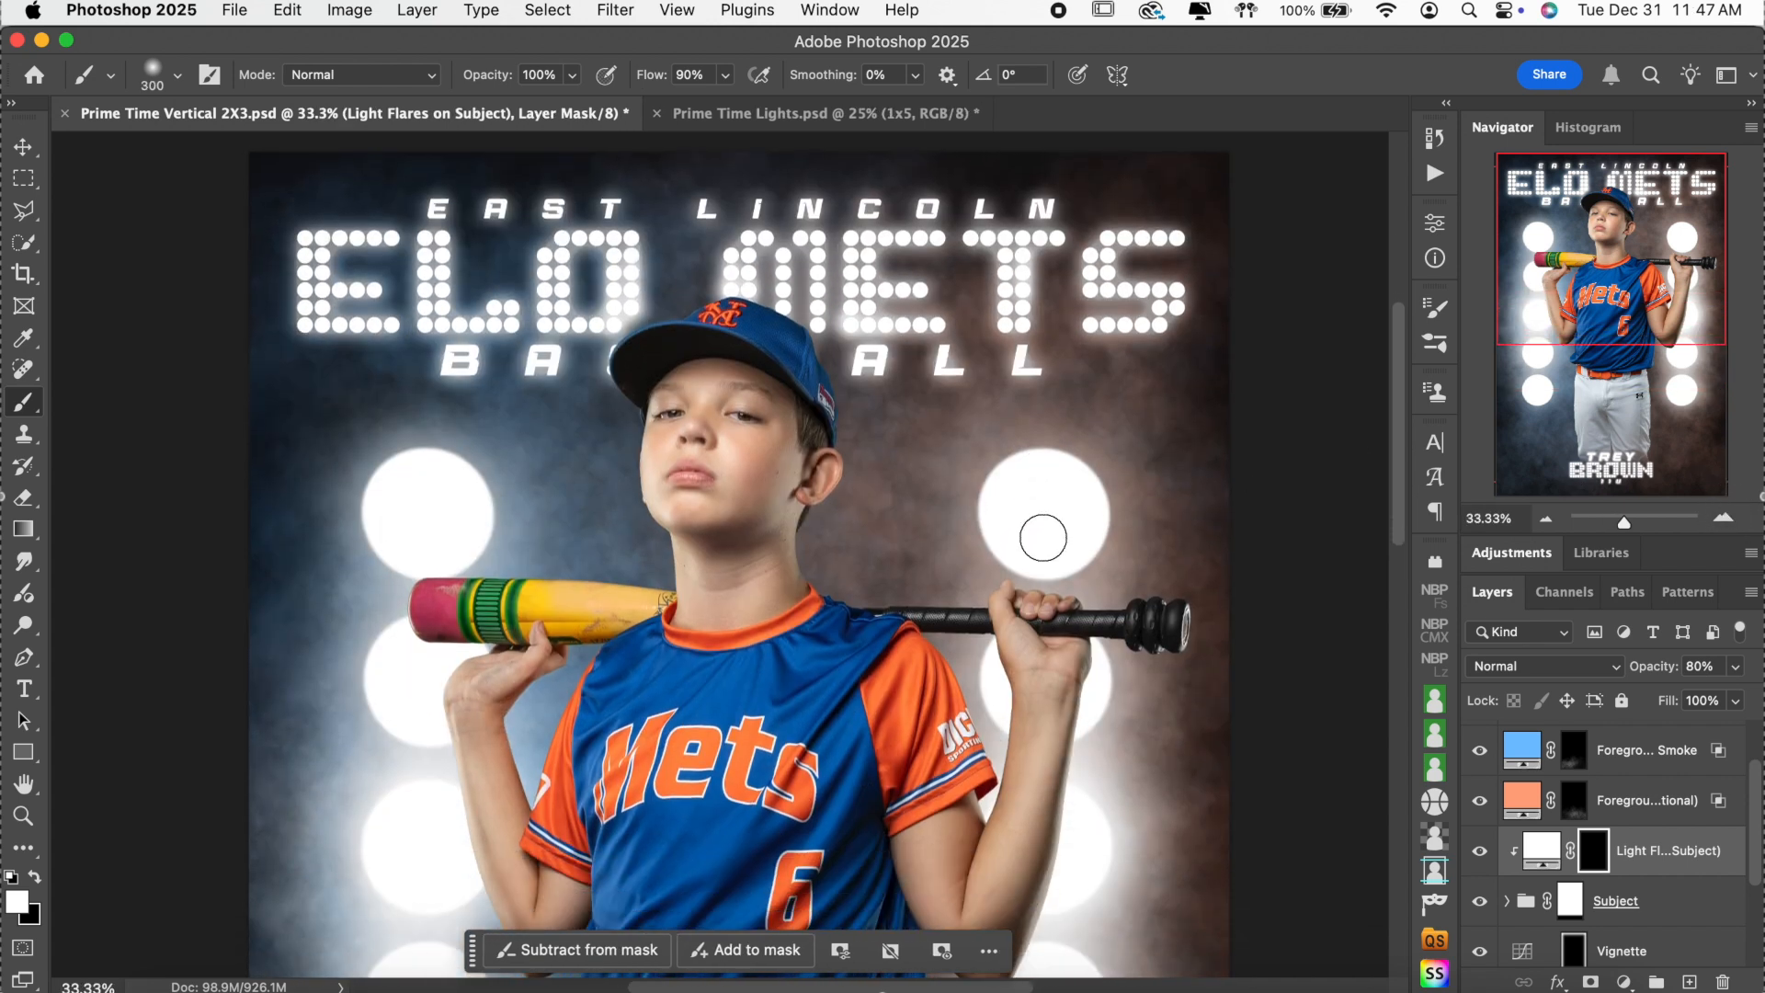
key("bracketleft")
key("bracketleft")
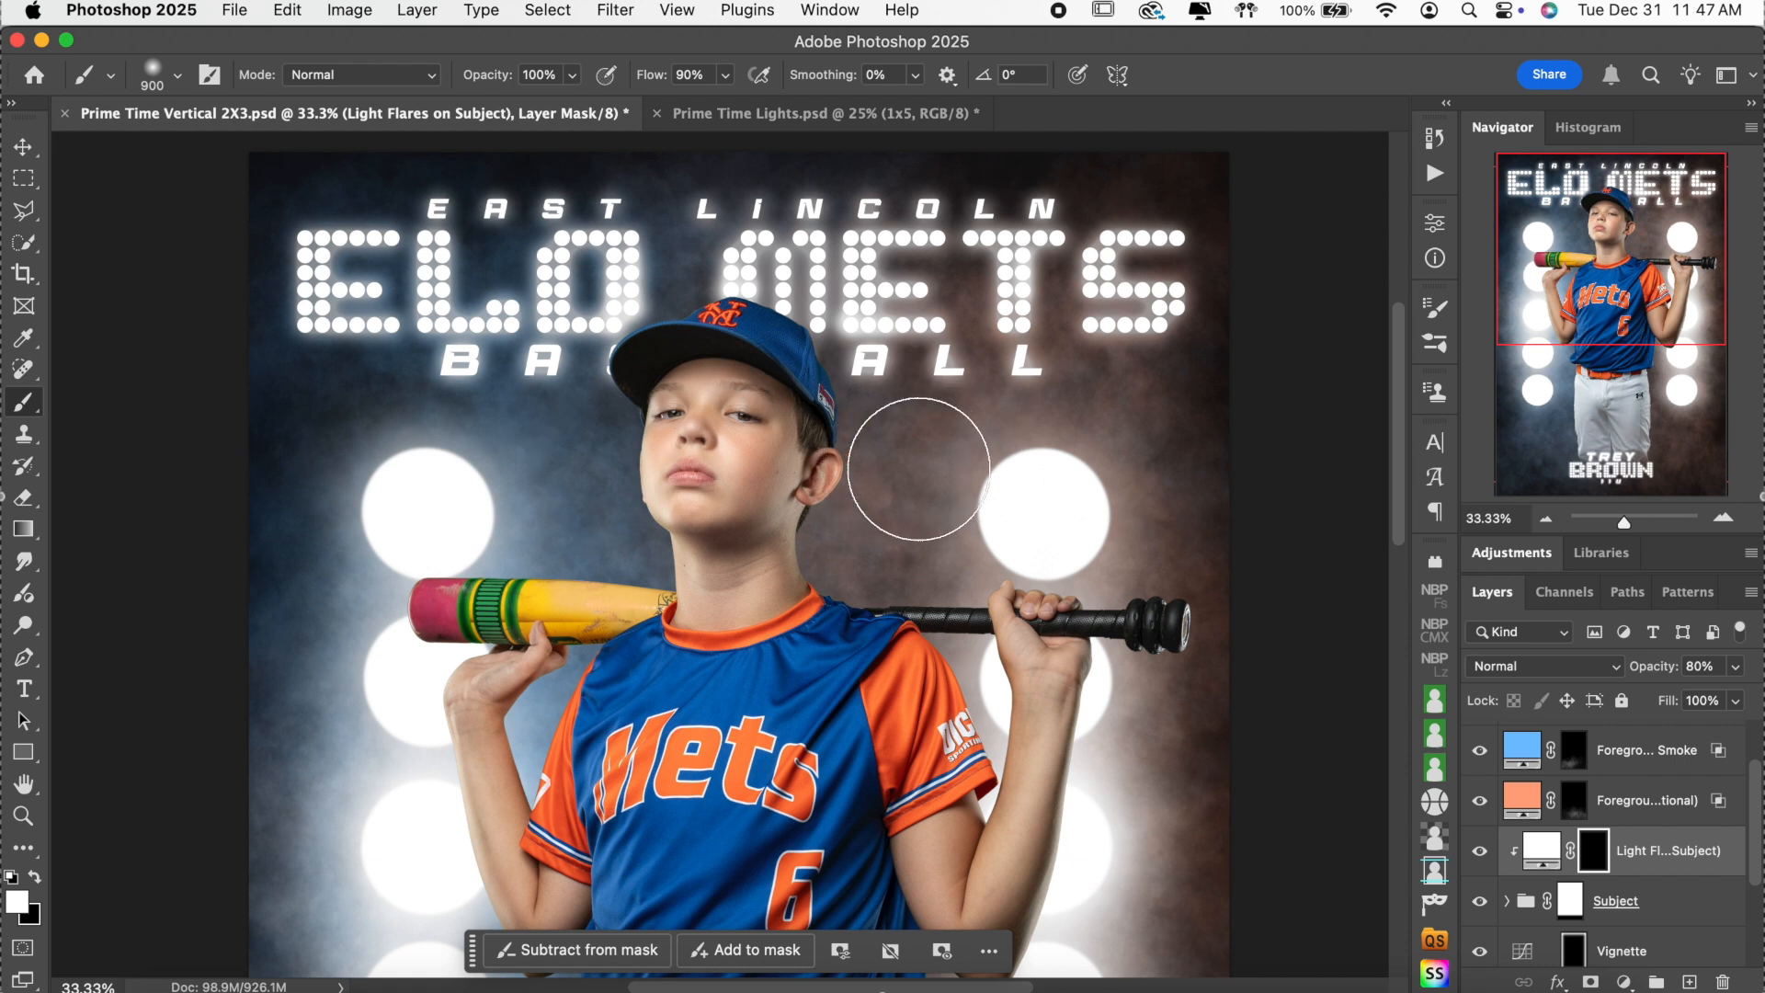
mouse_move(1007, 462)
left_mouse_down()
mouse_move(413, 453)
mouse_move(1299, 630)
mouse_move(394, 769)
mouse_move(570, 540)
mouse_move(775, 507)
left_mouse_up()
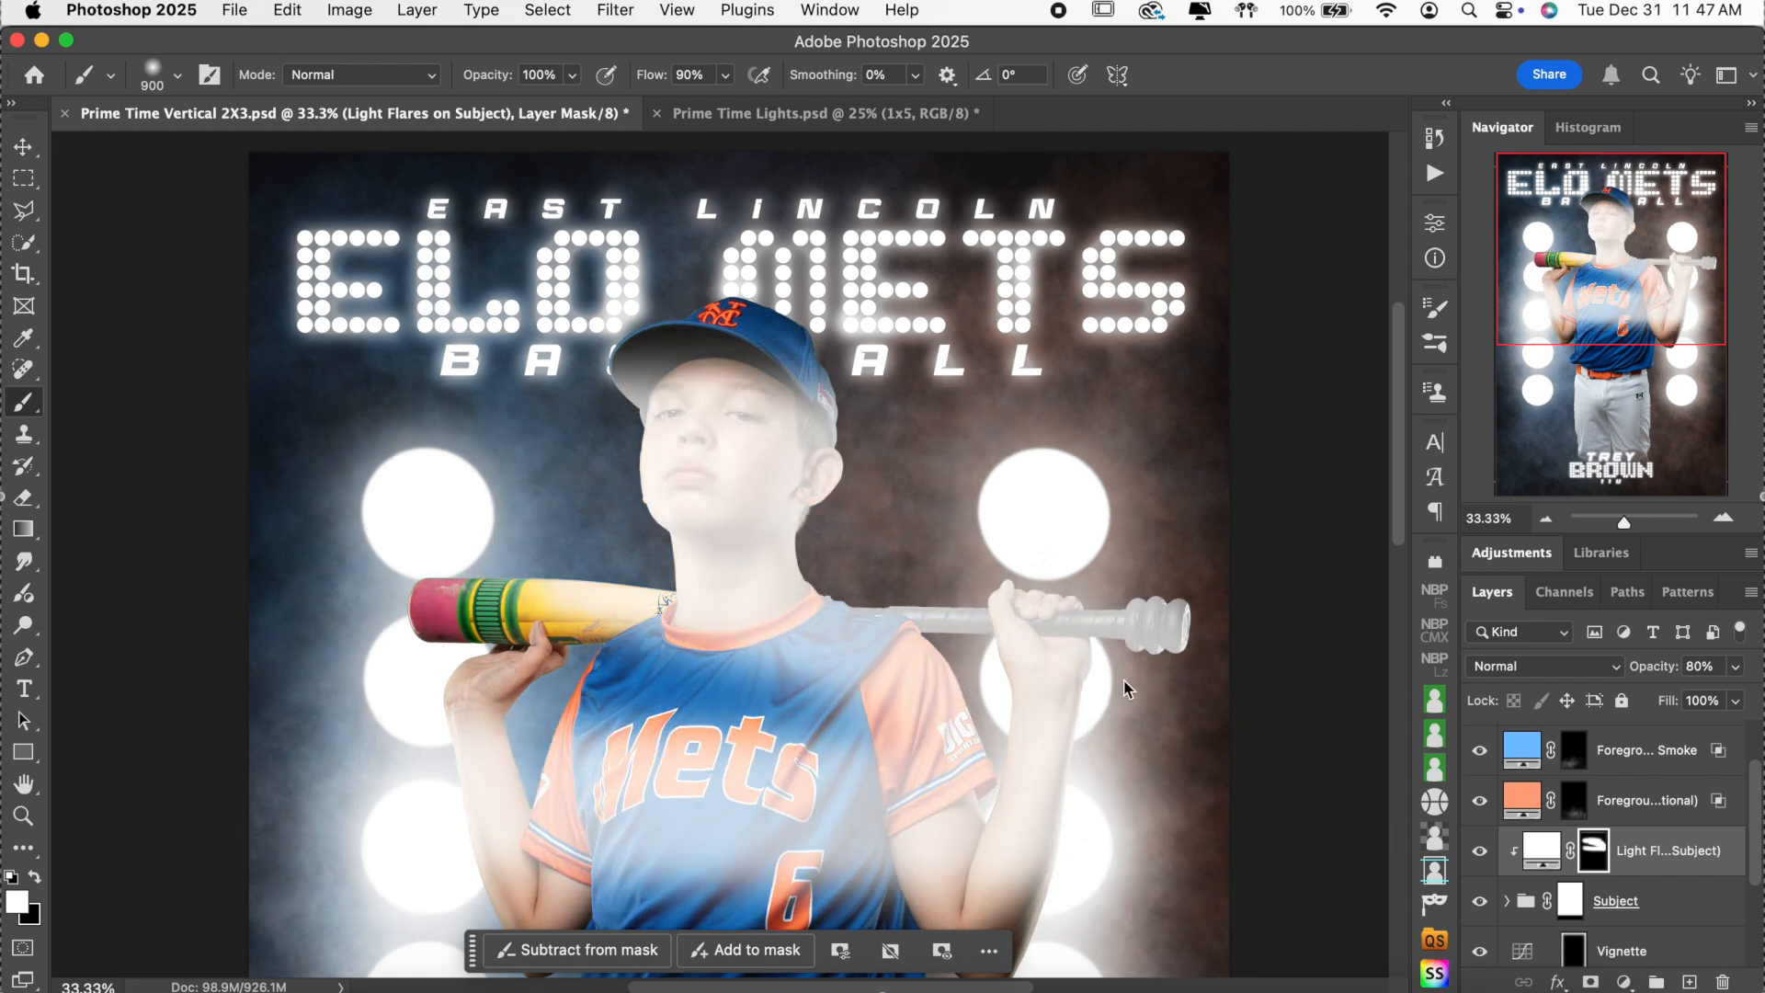
key("super+BackSpace")
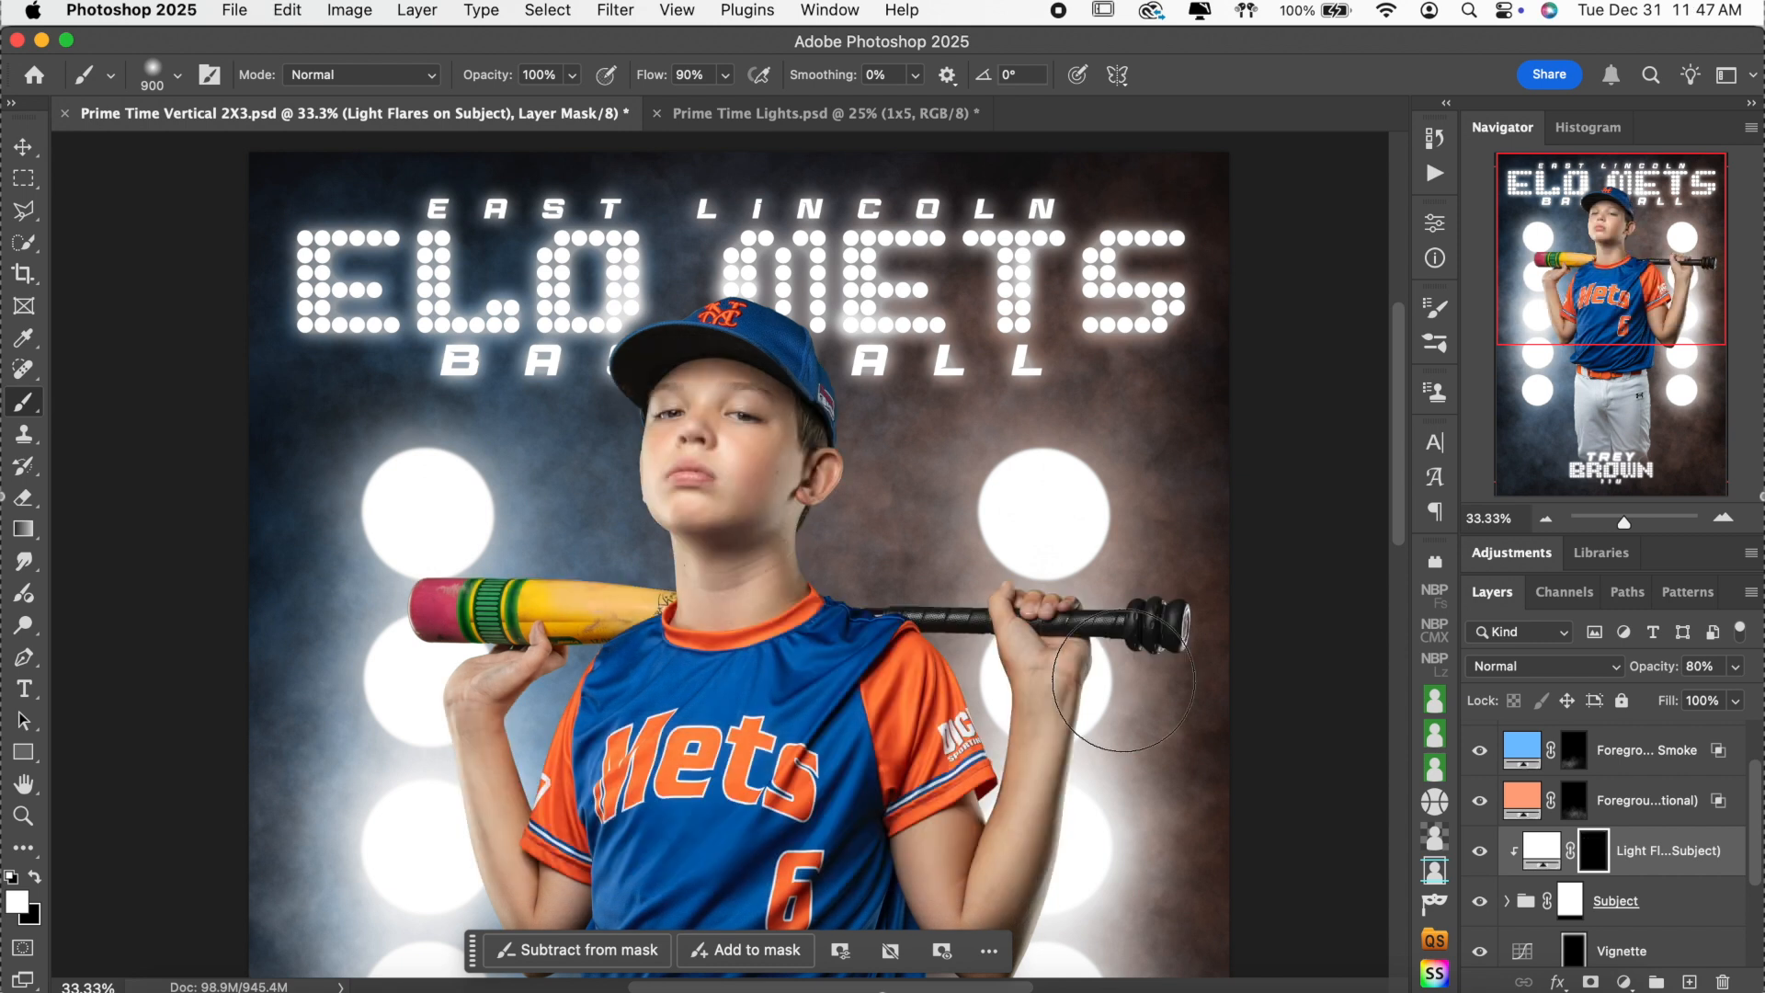
Paint glow onto the bat's pink end, the forearm and the bat knob, then reset the brush to 500.
scroll(754, 496, "down", 3)
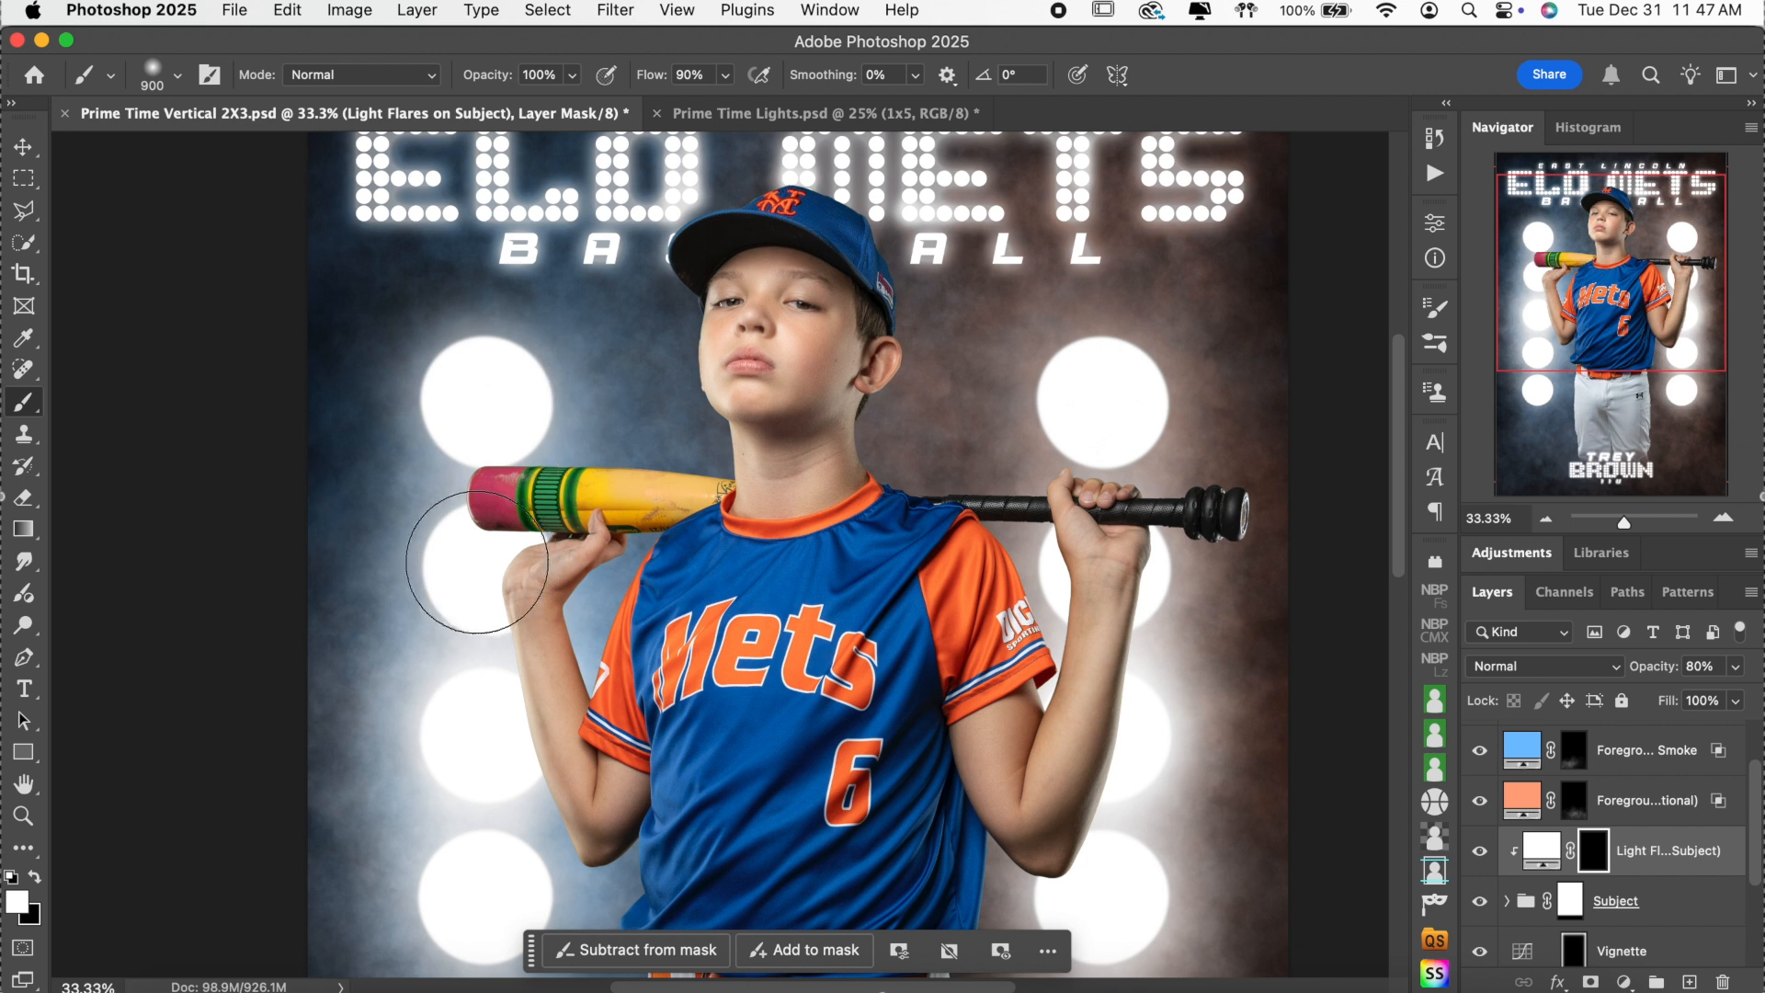
left_click(463, 560)
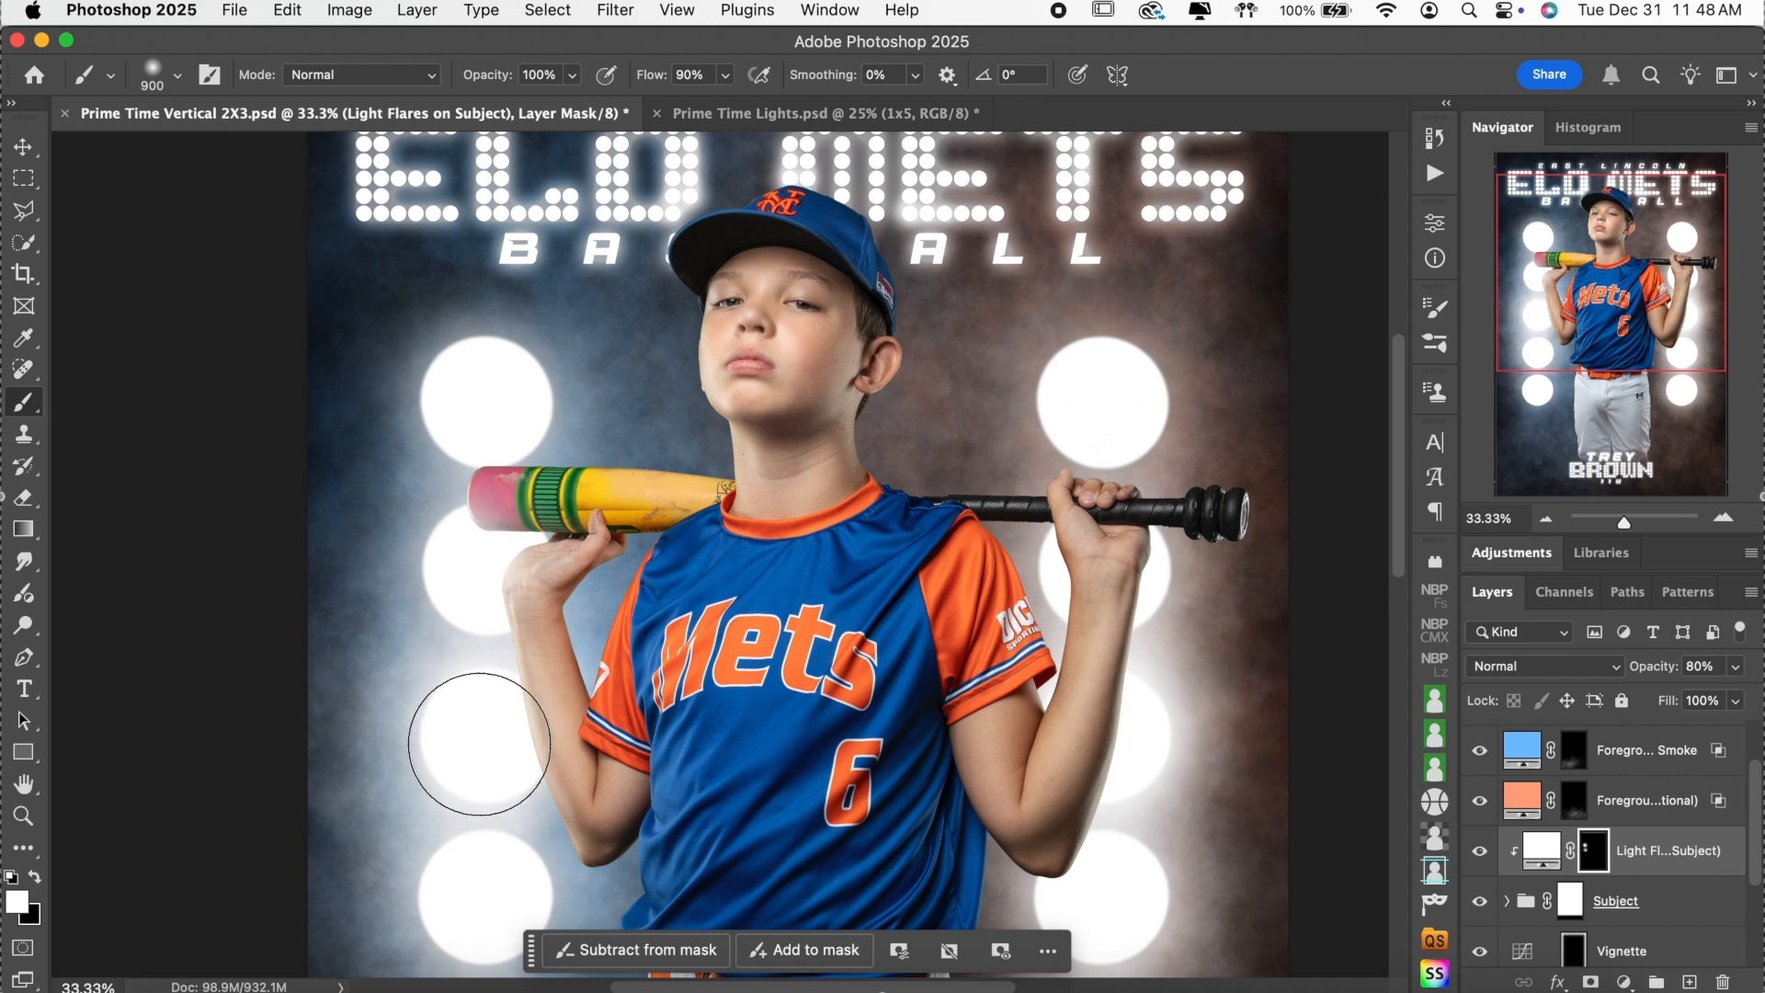
left_click(1166, 751)
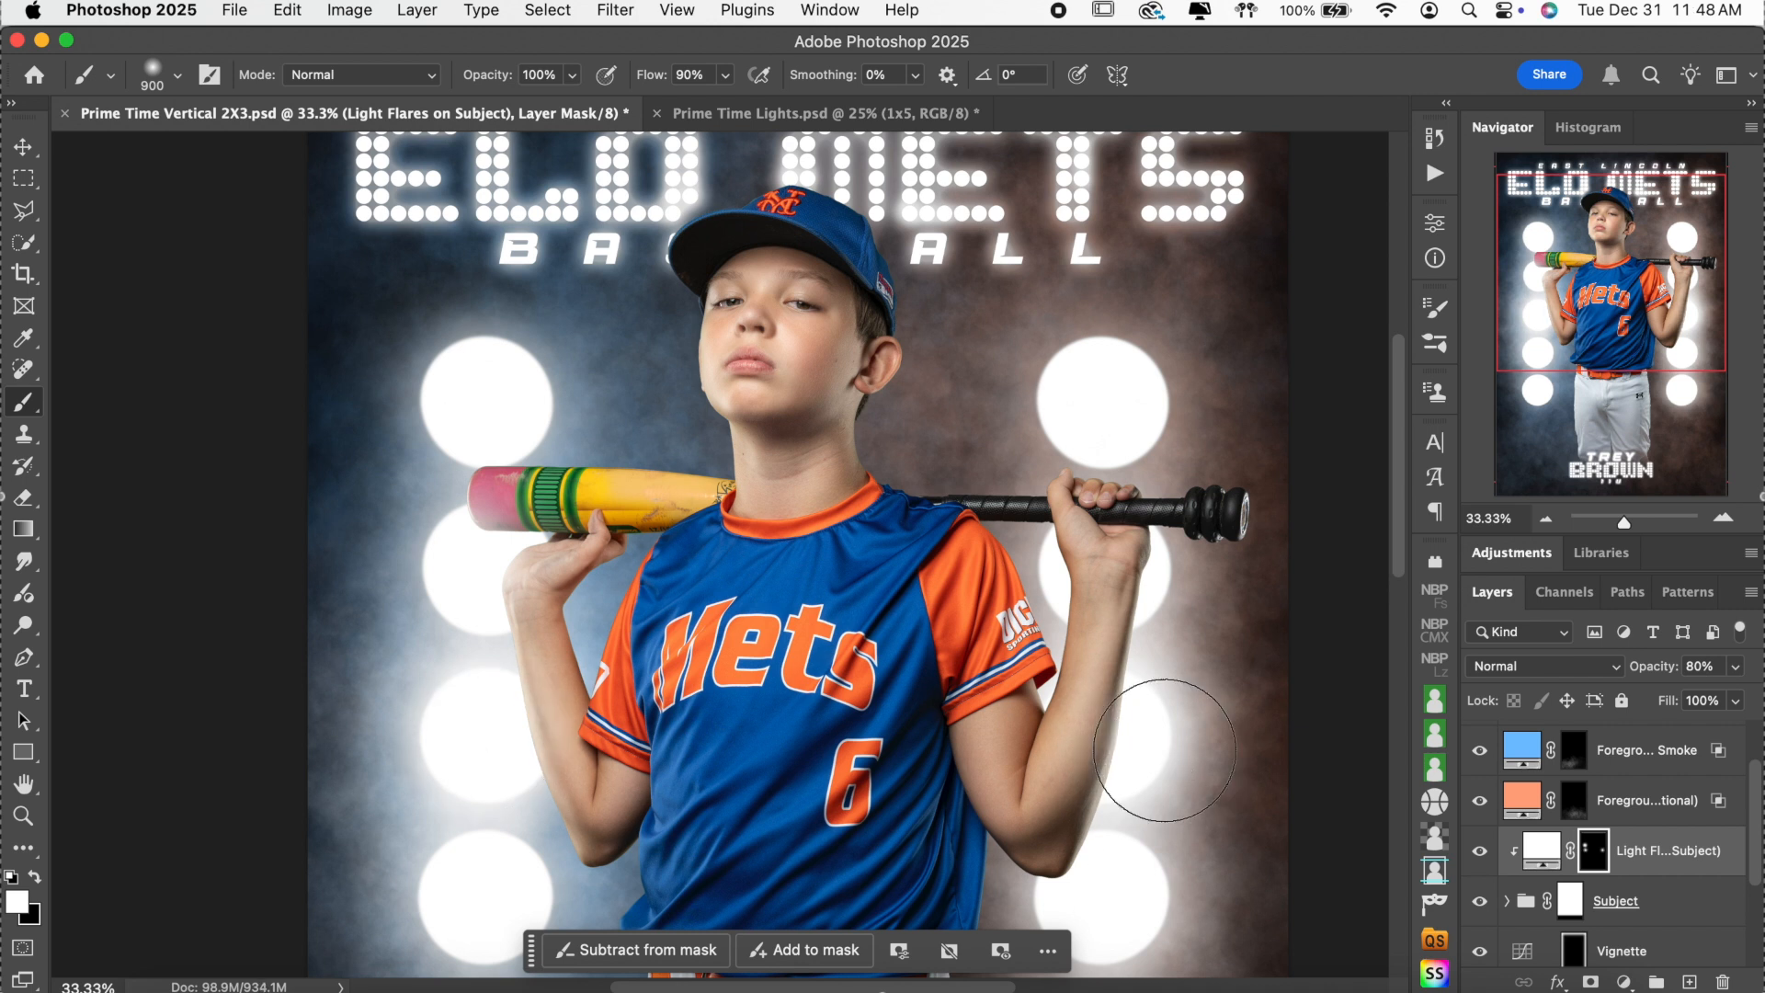
left_click(1183, 583)
key("bracketleft")
key("bracketleft")
key("bracketleft")
key("bracketleft")
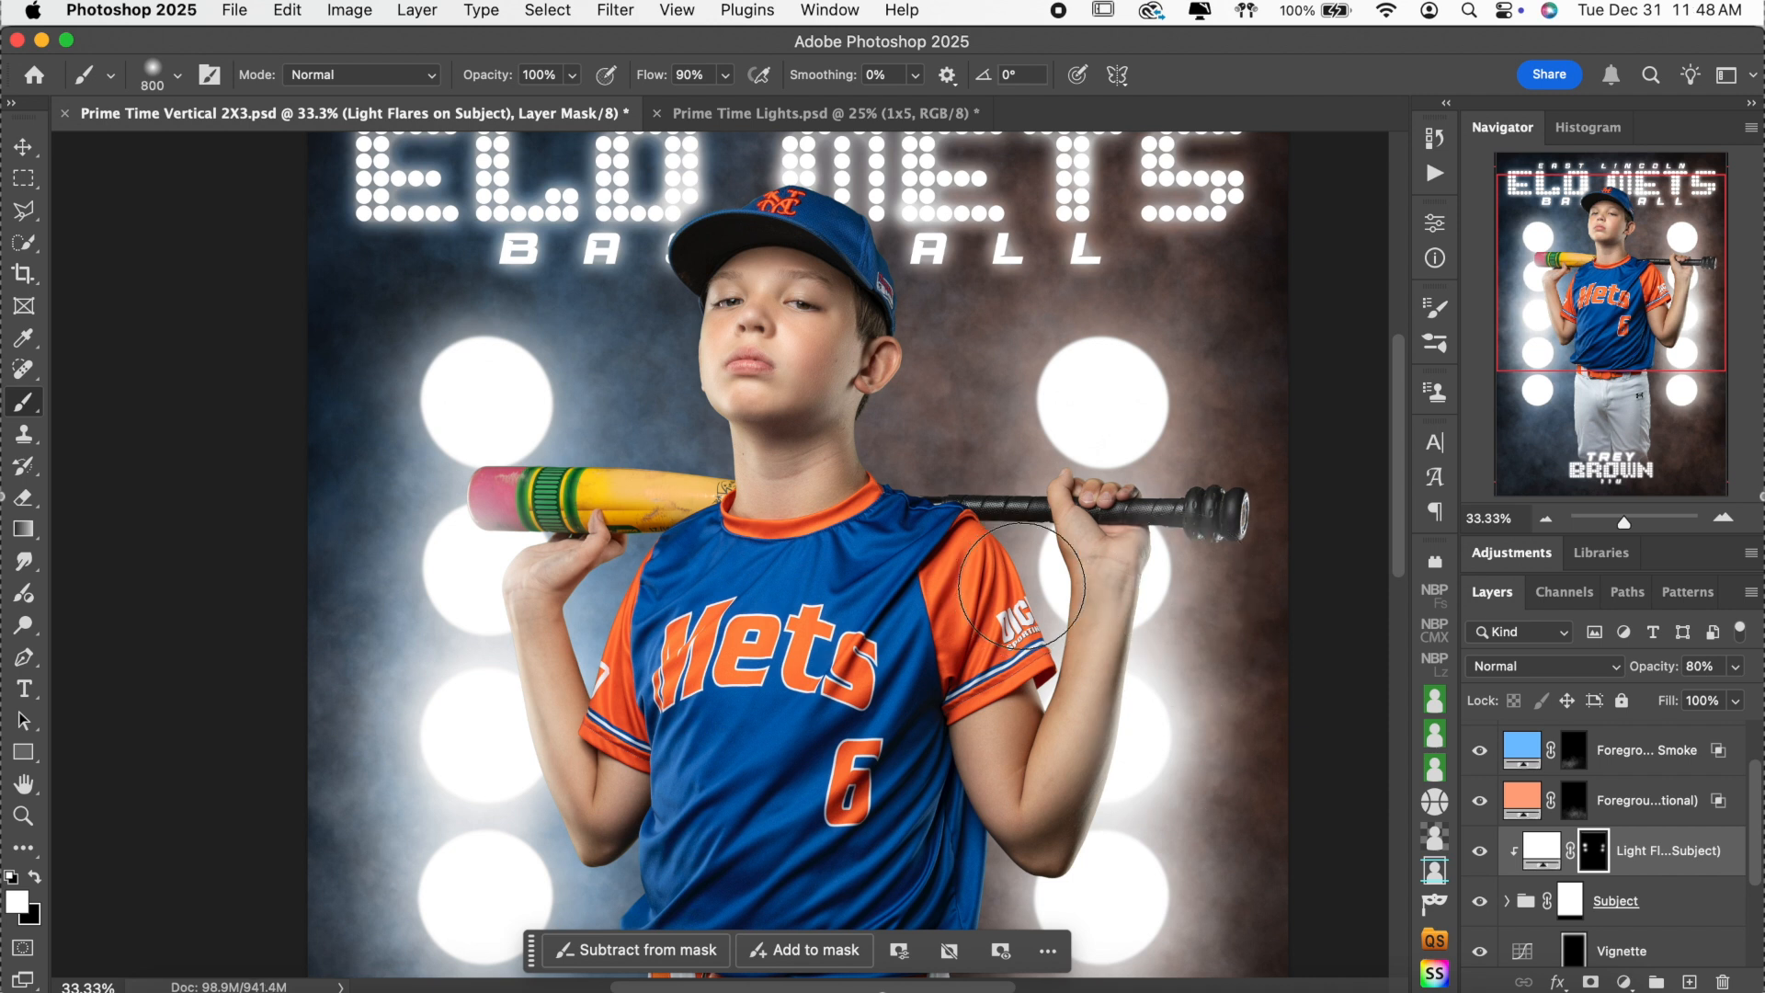
key("bracketleft")
key("bracketright")
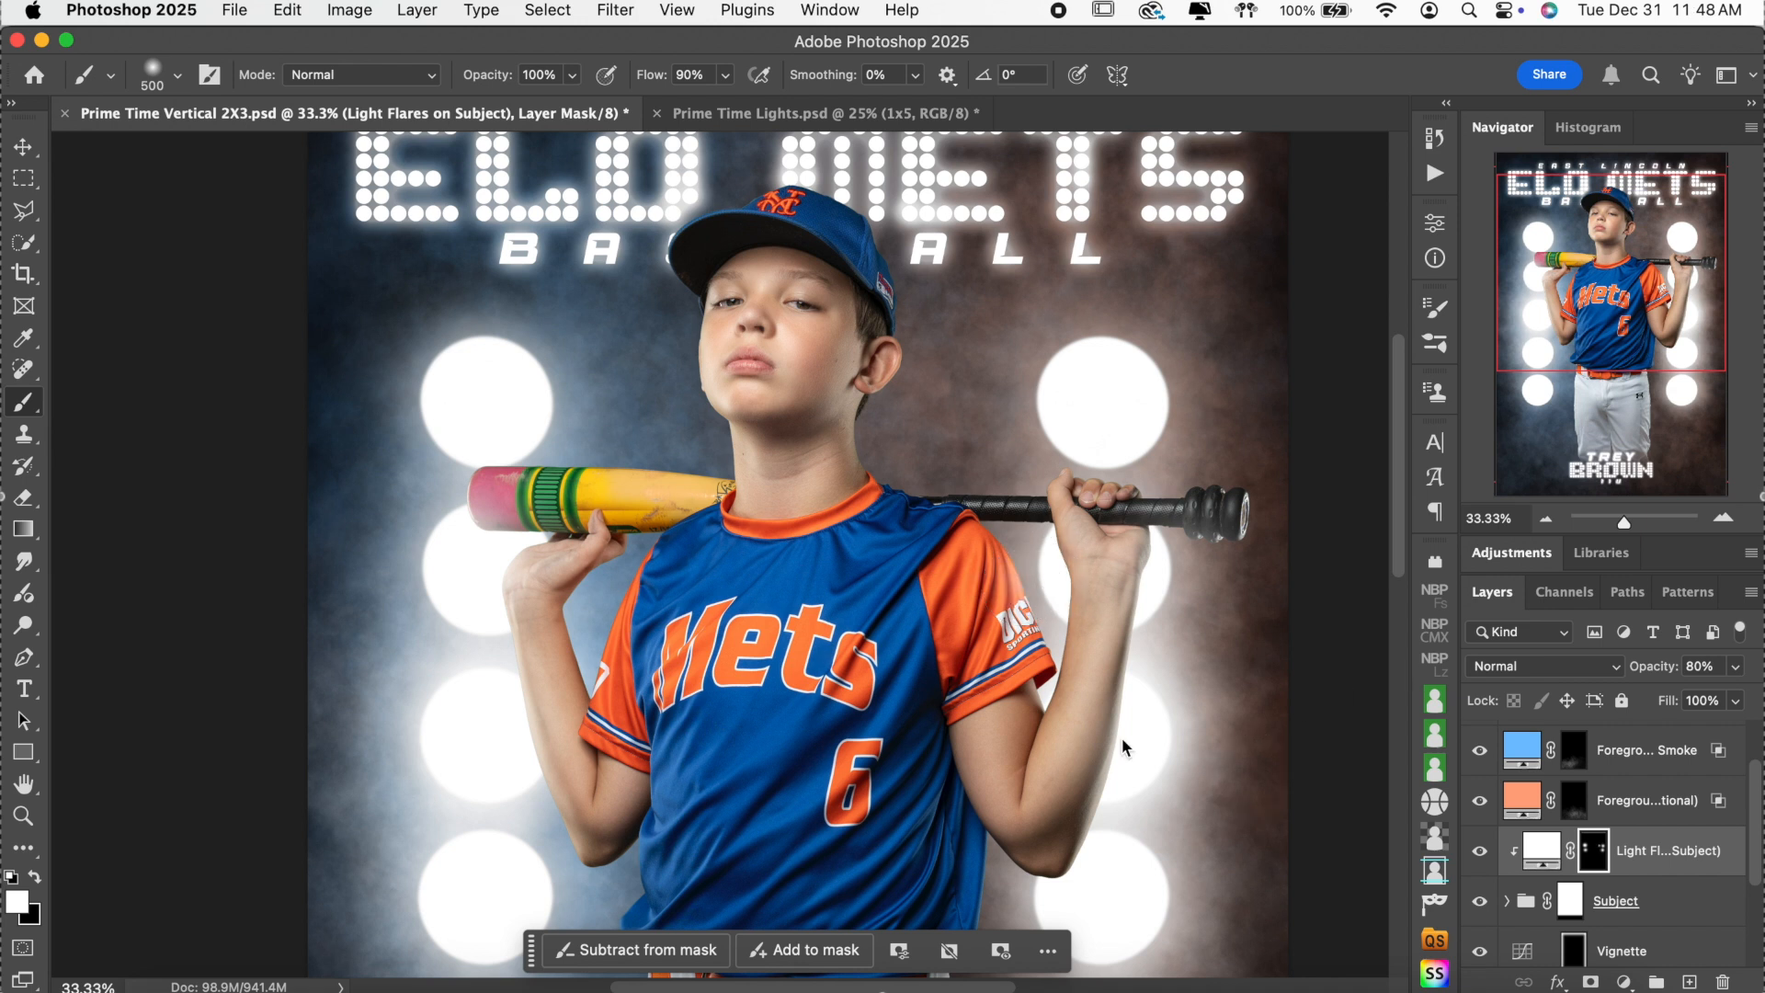
scroll(1201, 731, "down", 5)
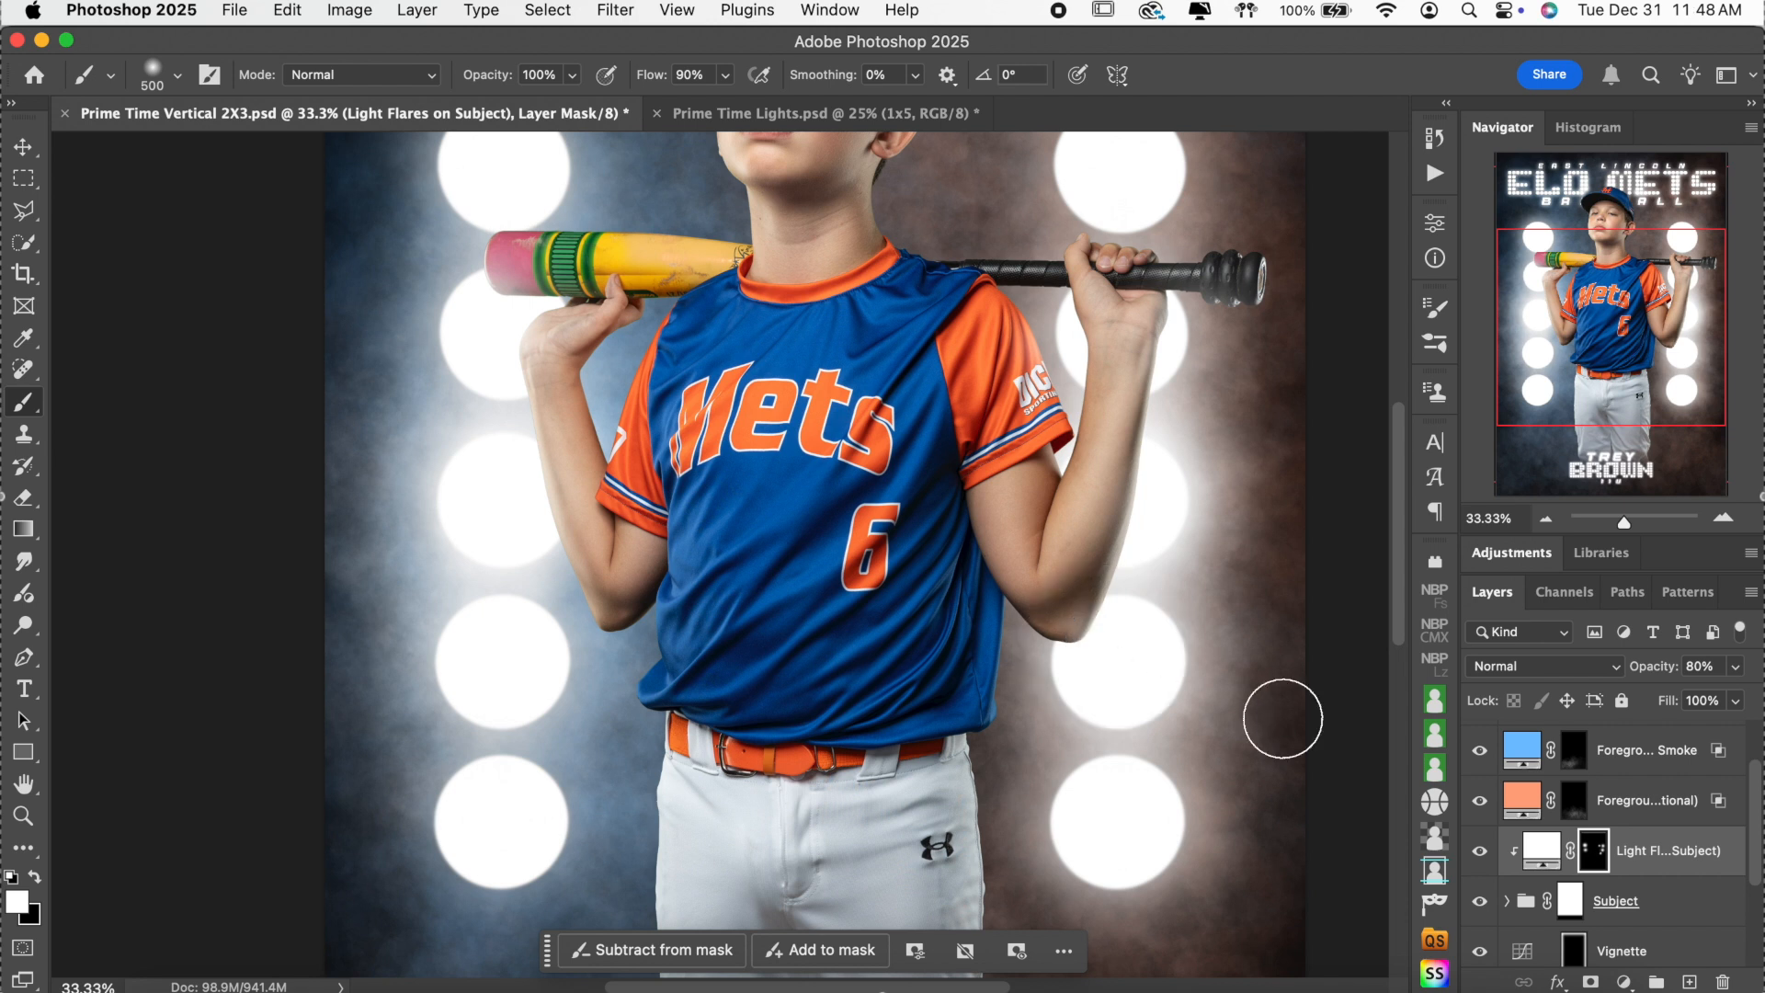
With a 900 px brush, paint soft glow on the elbow and both pant edges.
key("bracketright")
key("bracketright")
key("bracketright")
key("bracketright")
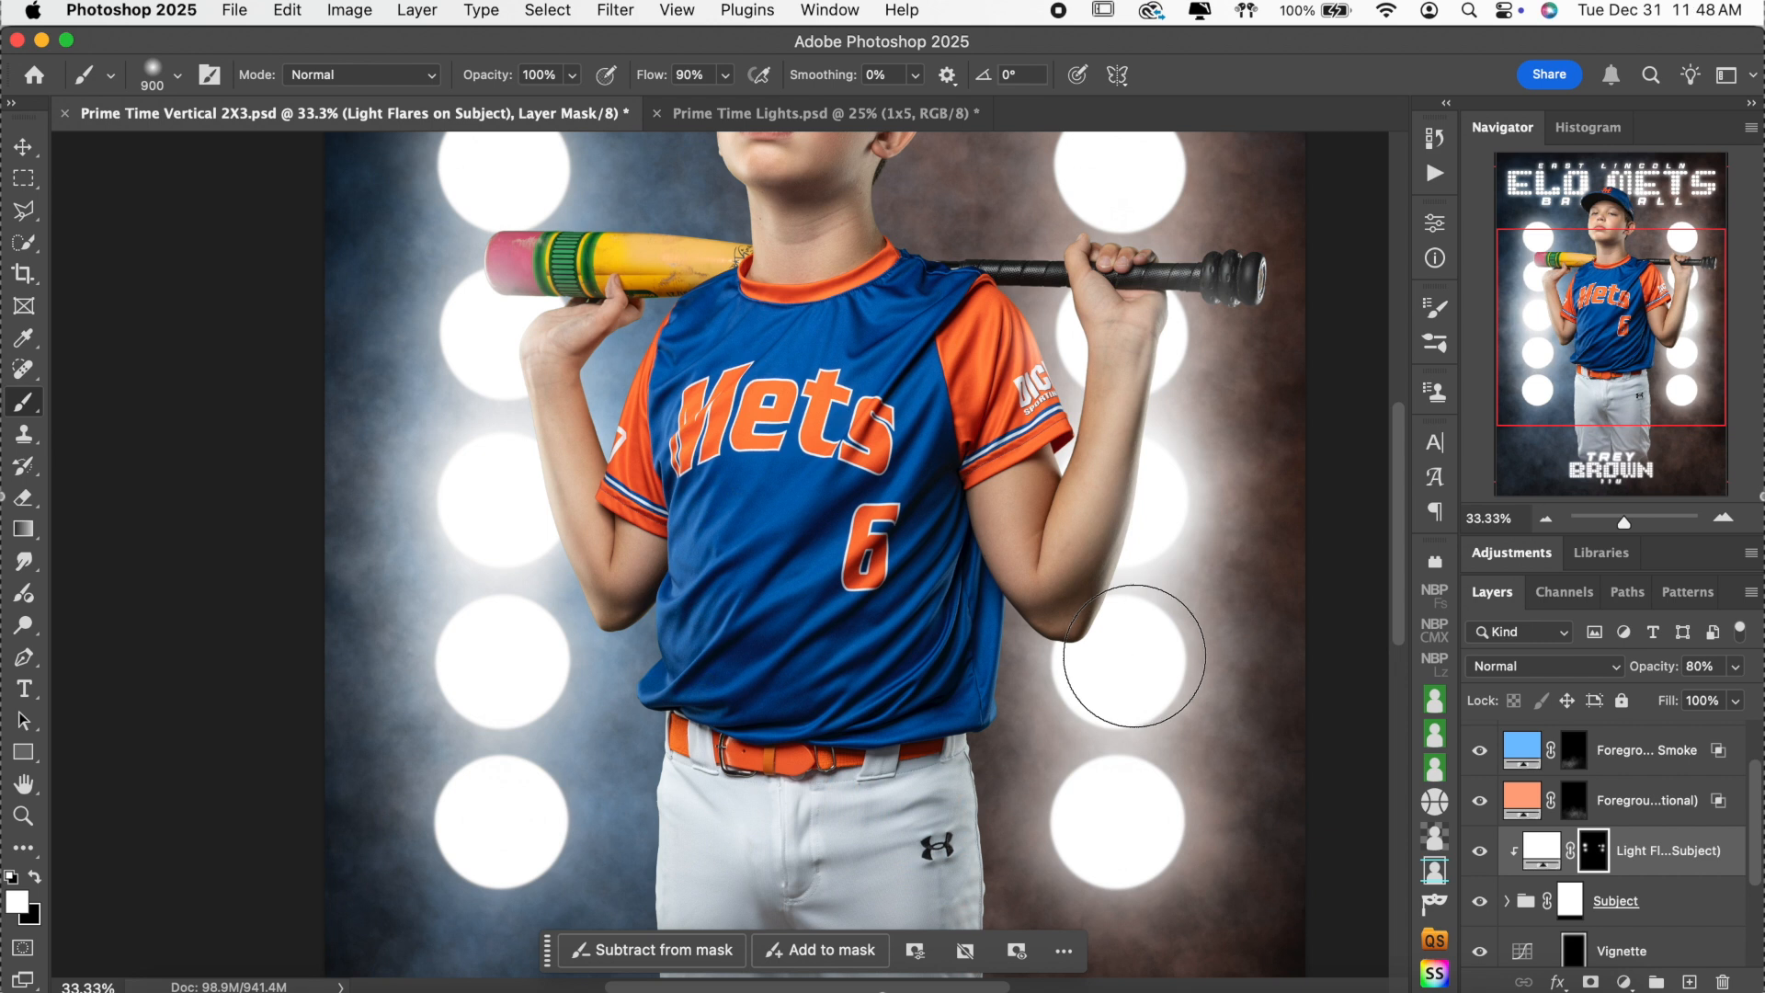
left_click(1133, 655)
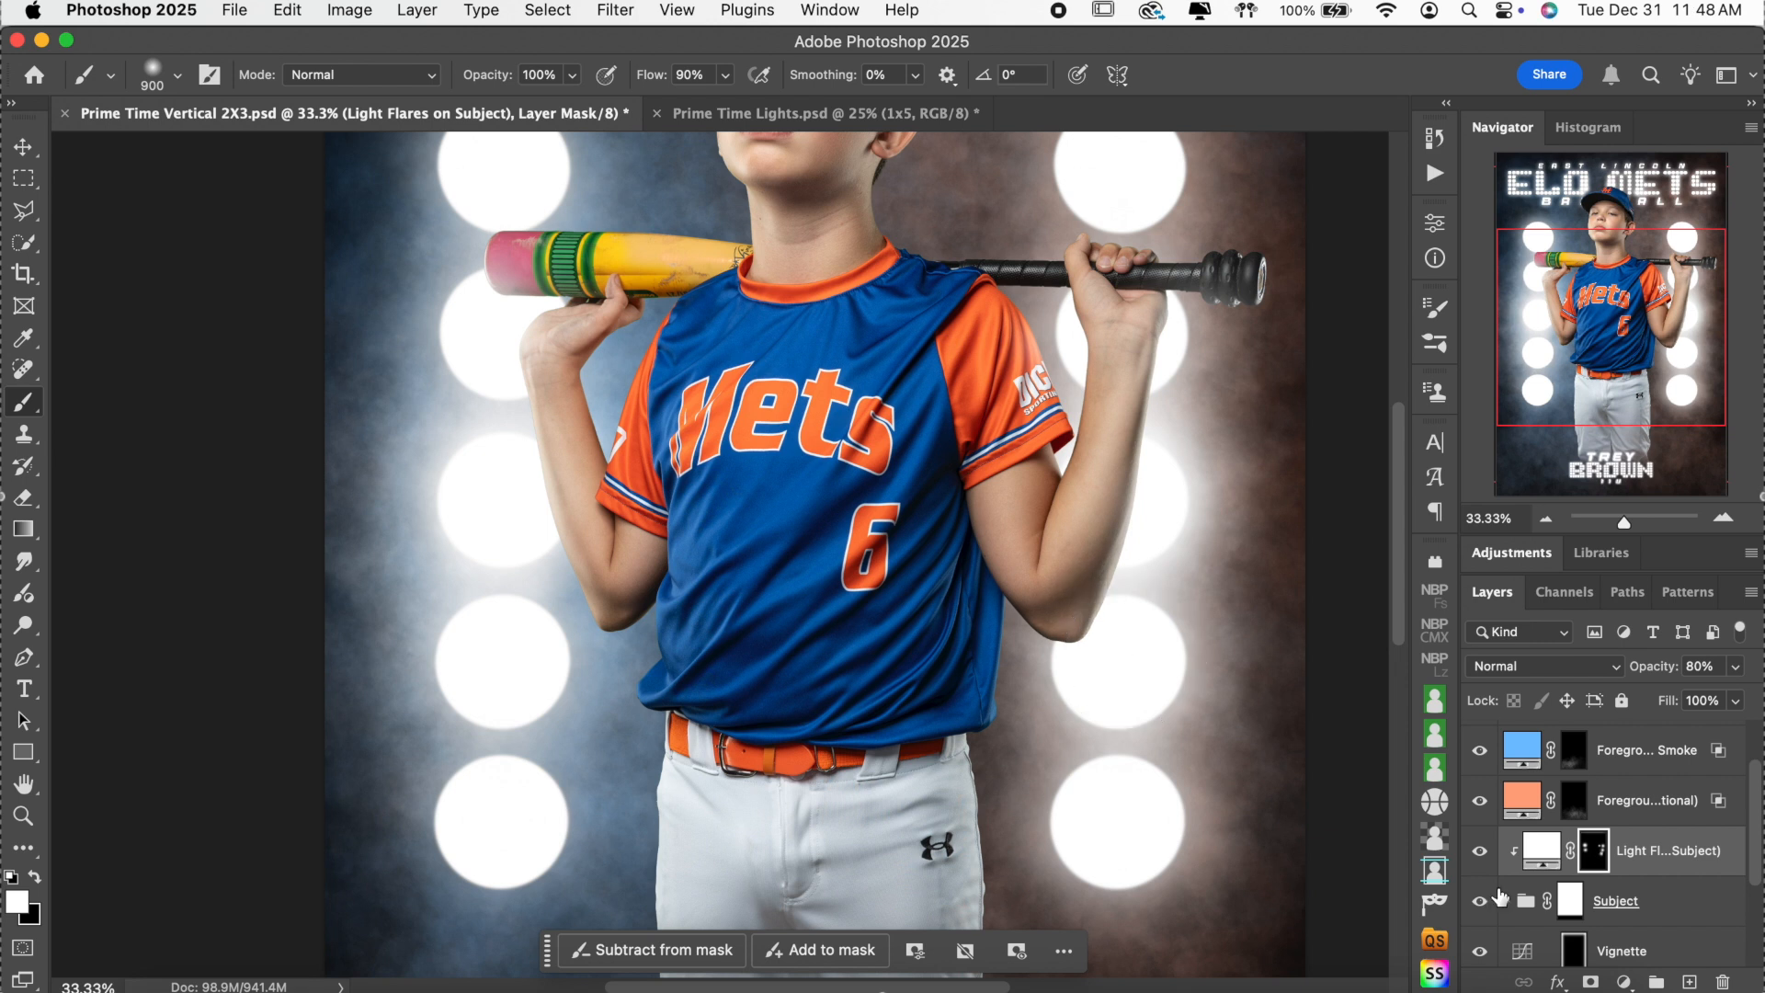
scroll(1246, 772, "down", 5)
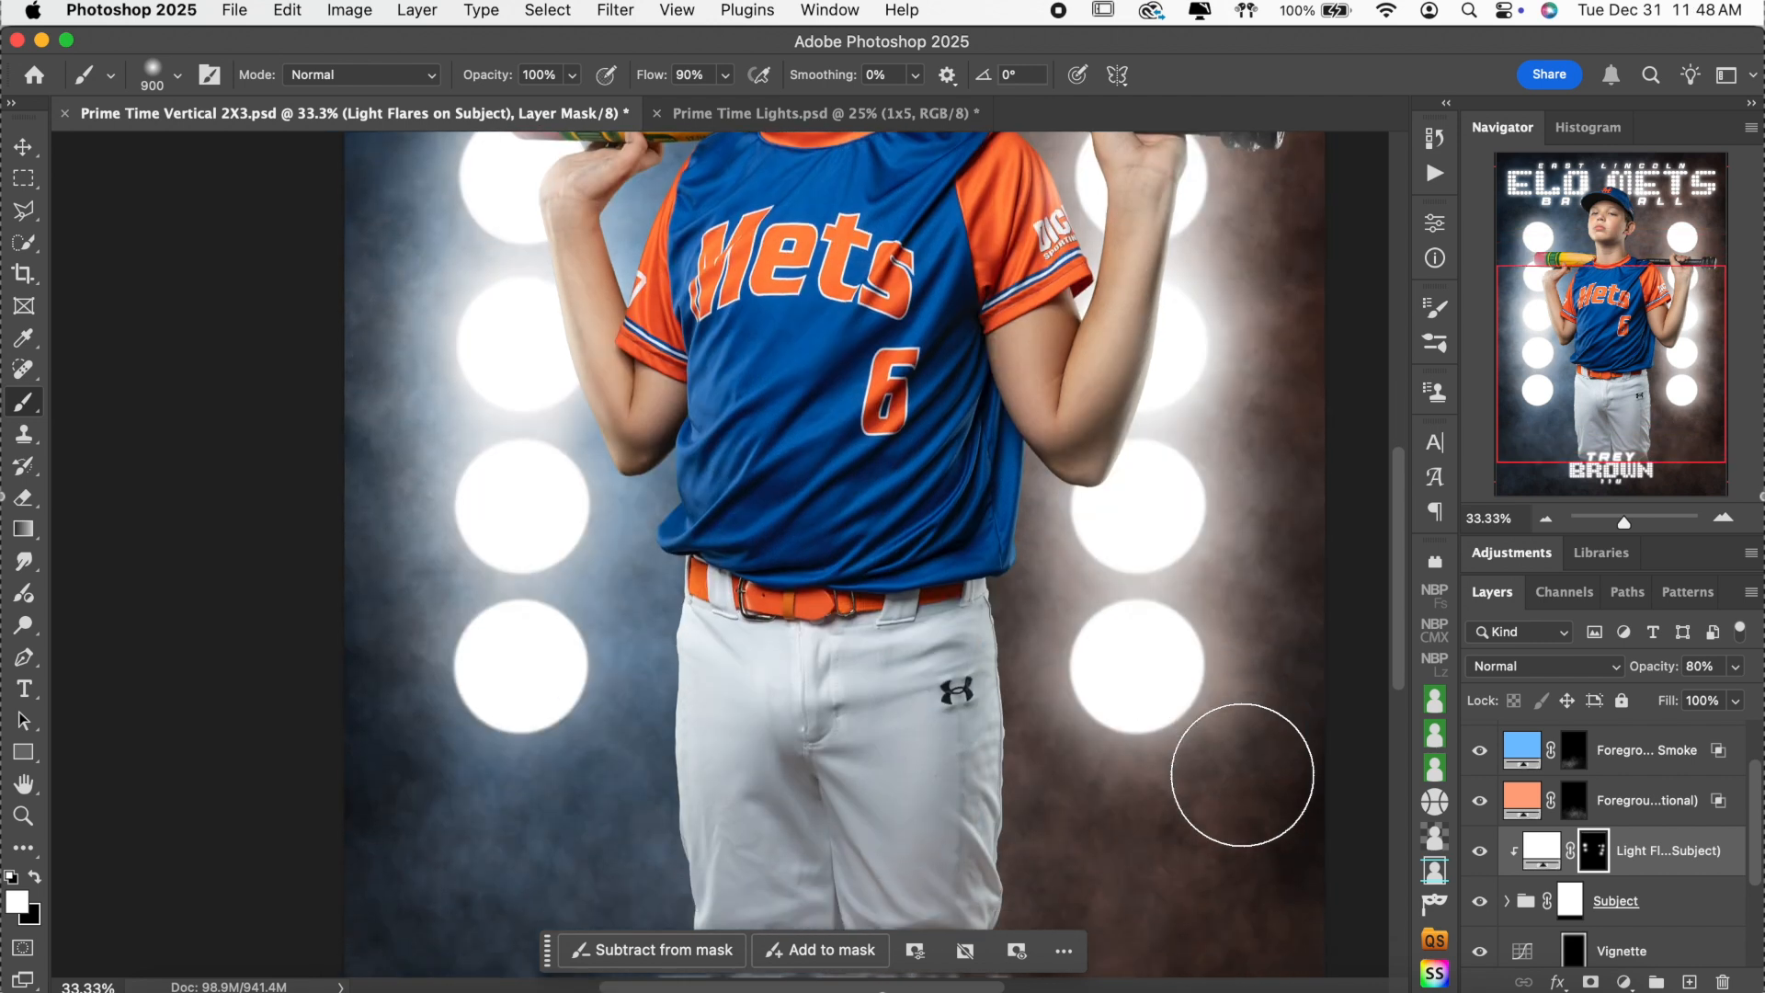
left_click(1064, 716)
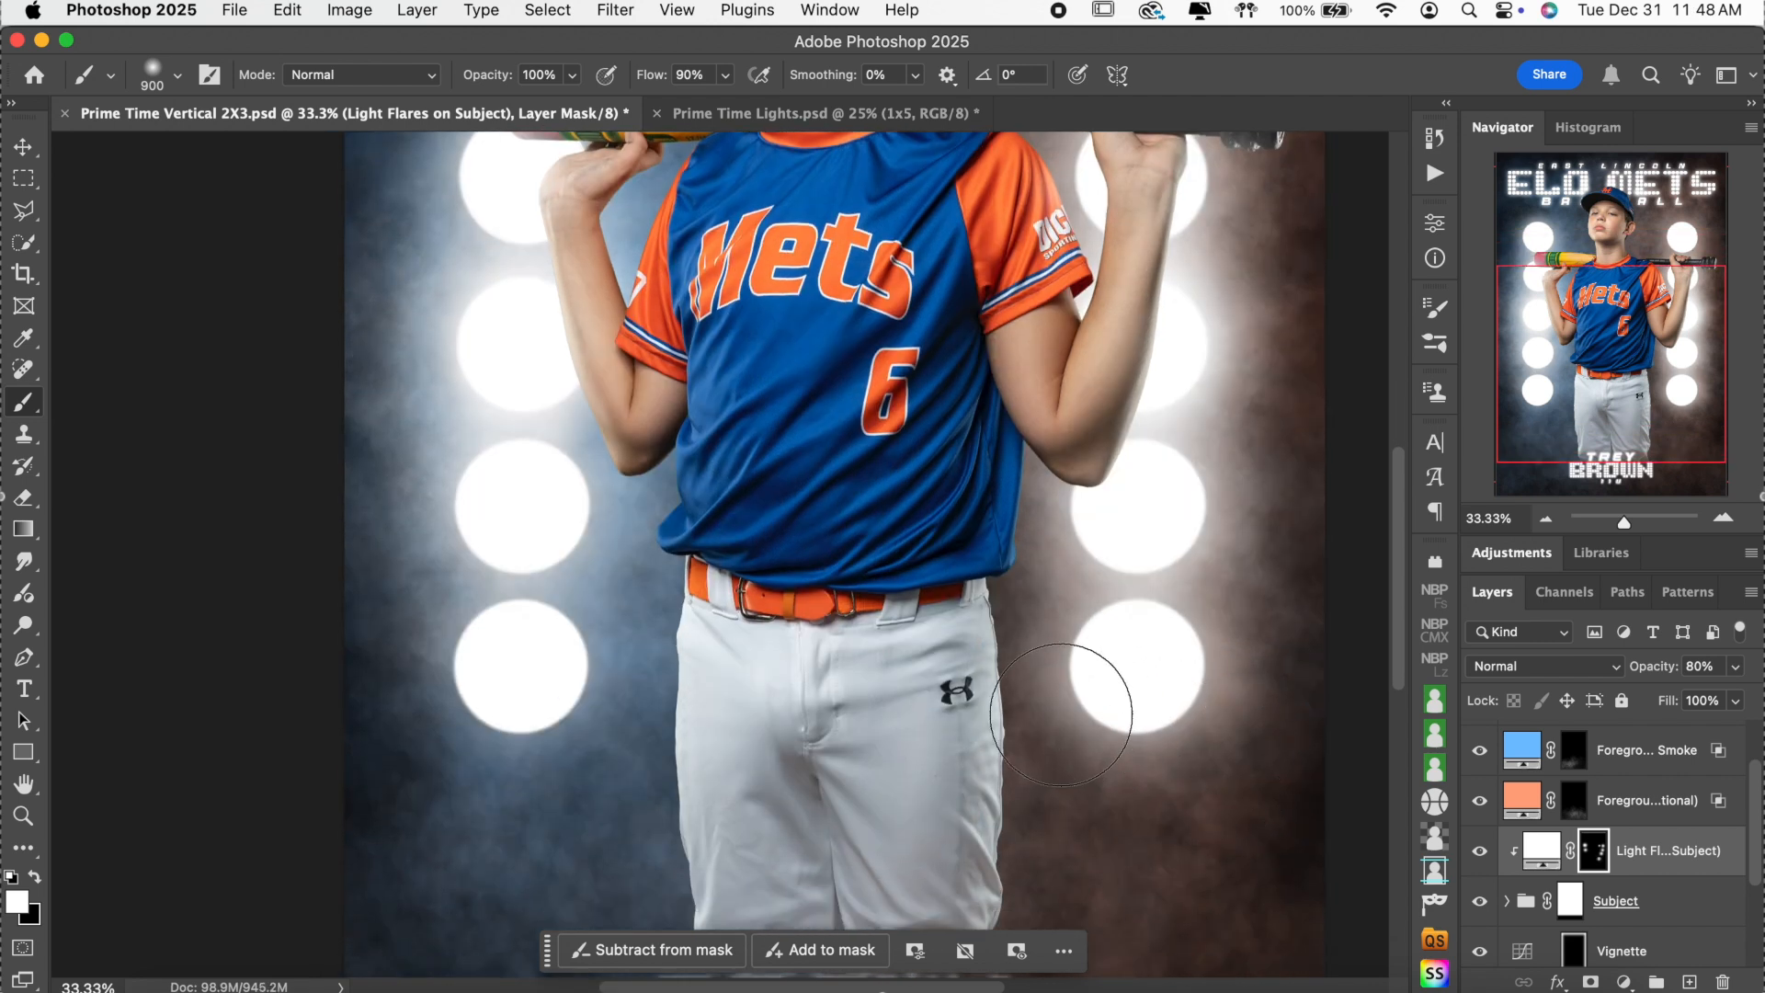
left_click(637, 688)
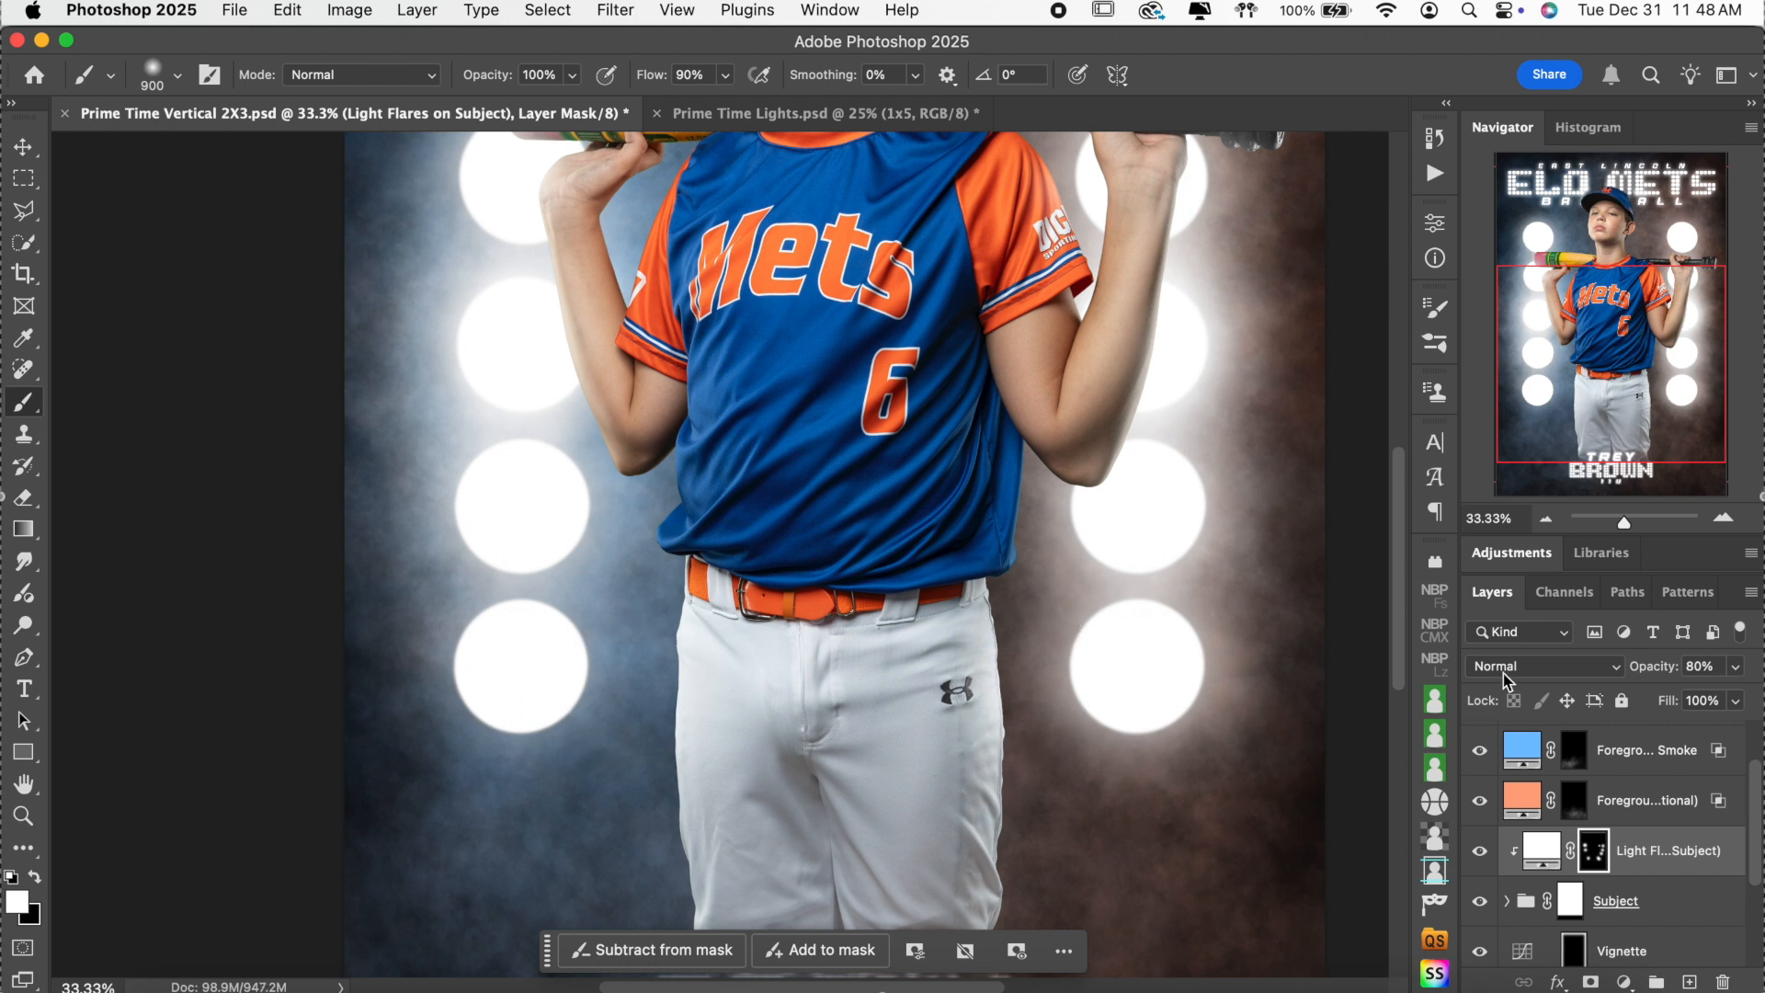
Add glow behind the player's ear, then use a 400 px brush on the top of the cap.
scroll(488, 401, "up", 5)
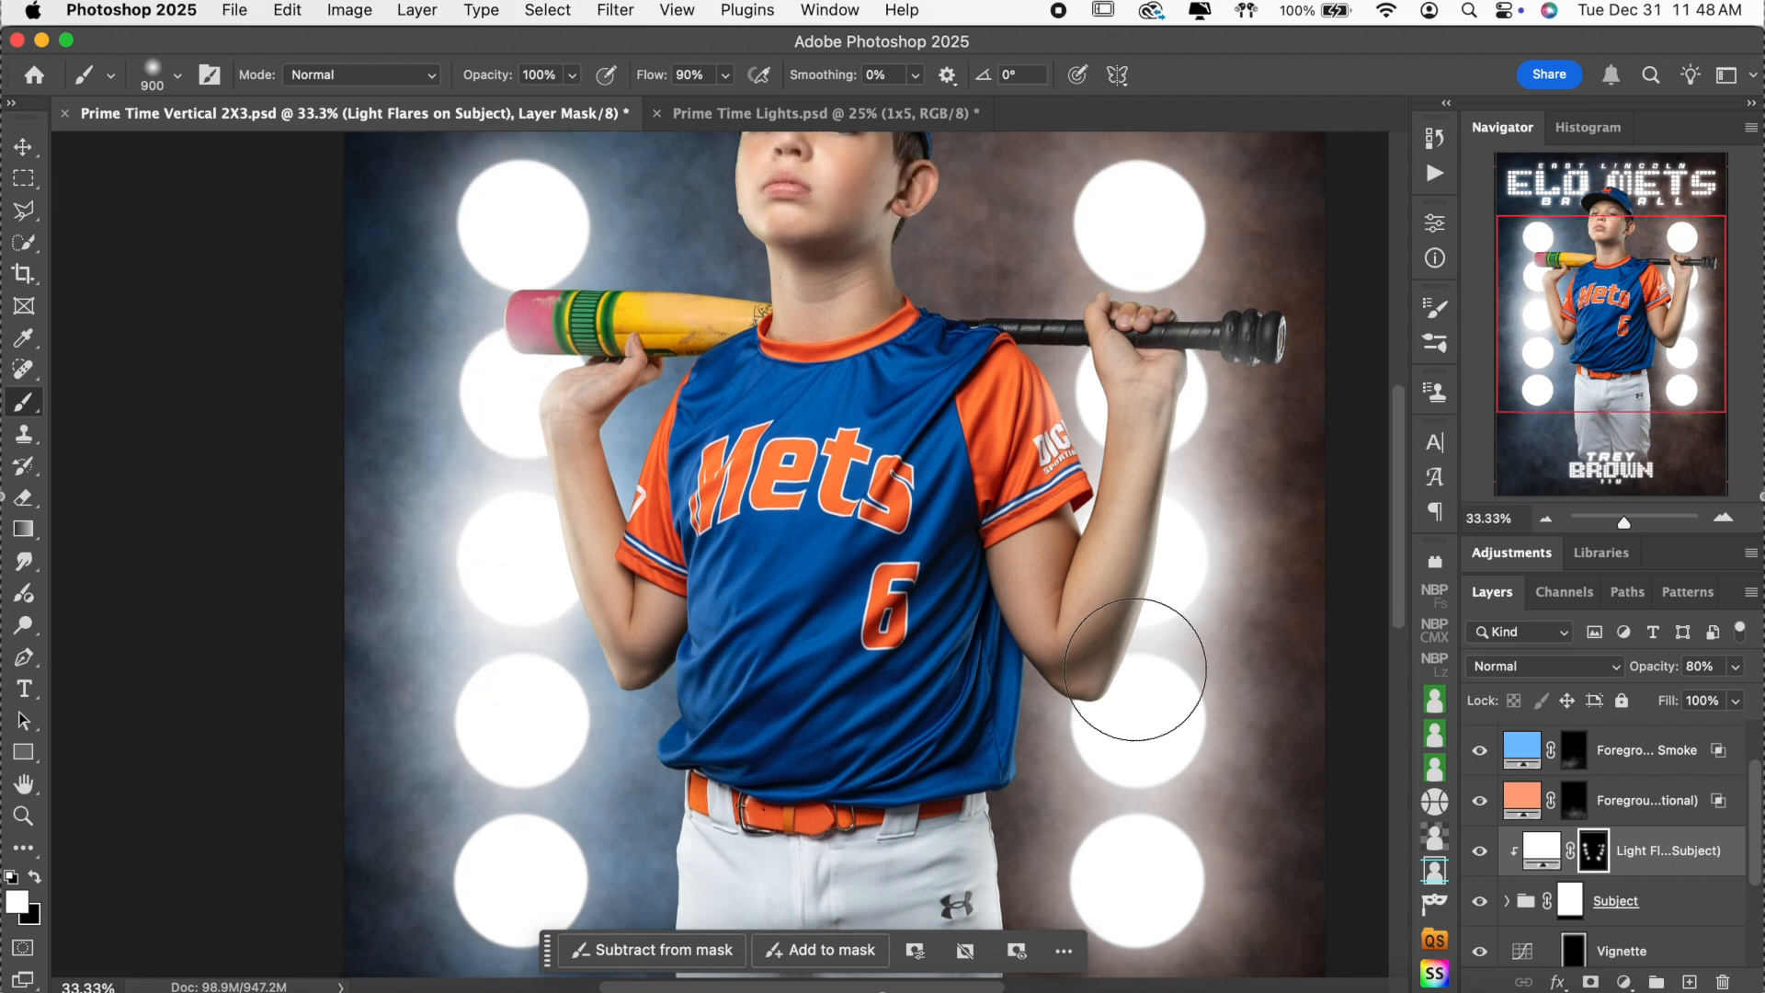
scroll(1017, 527, "up", 6)
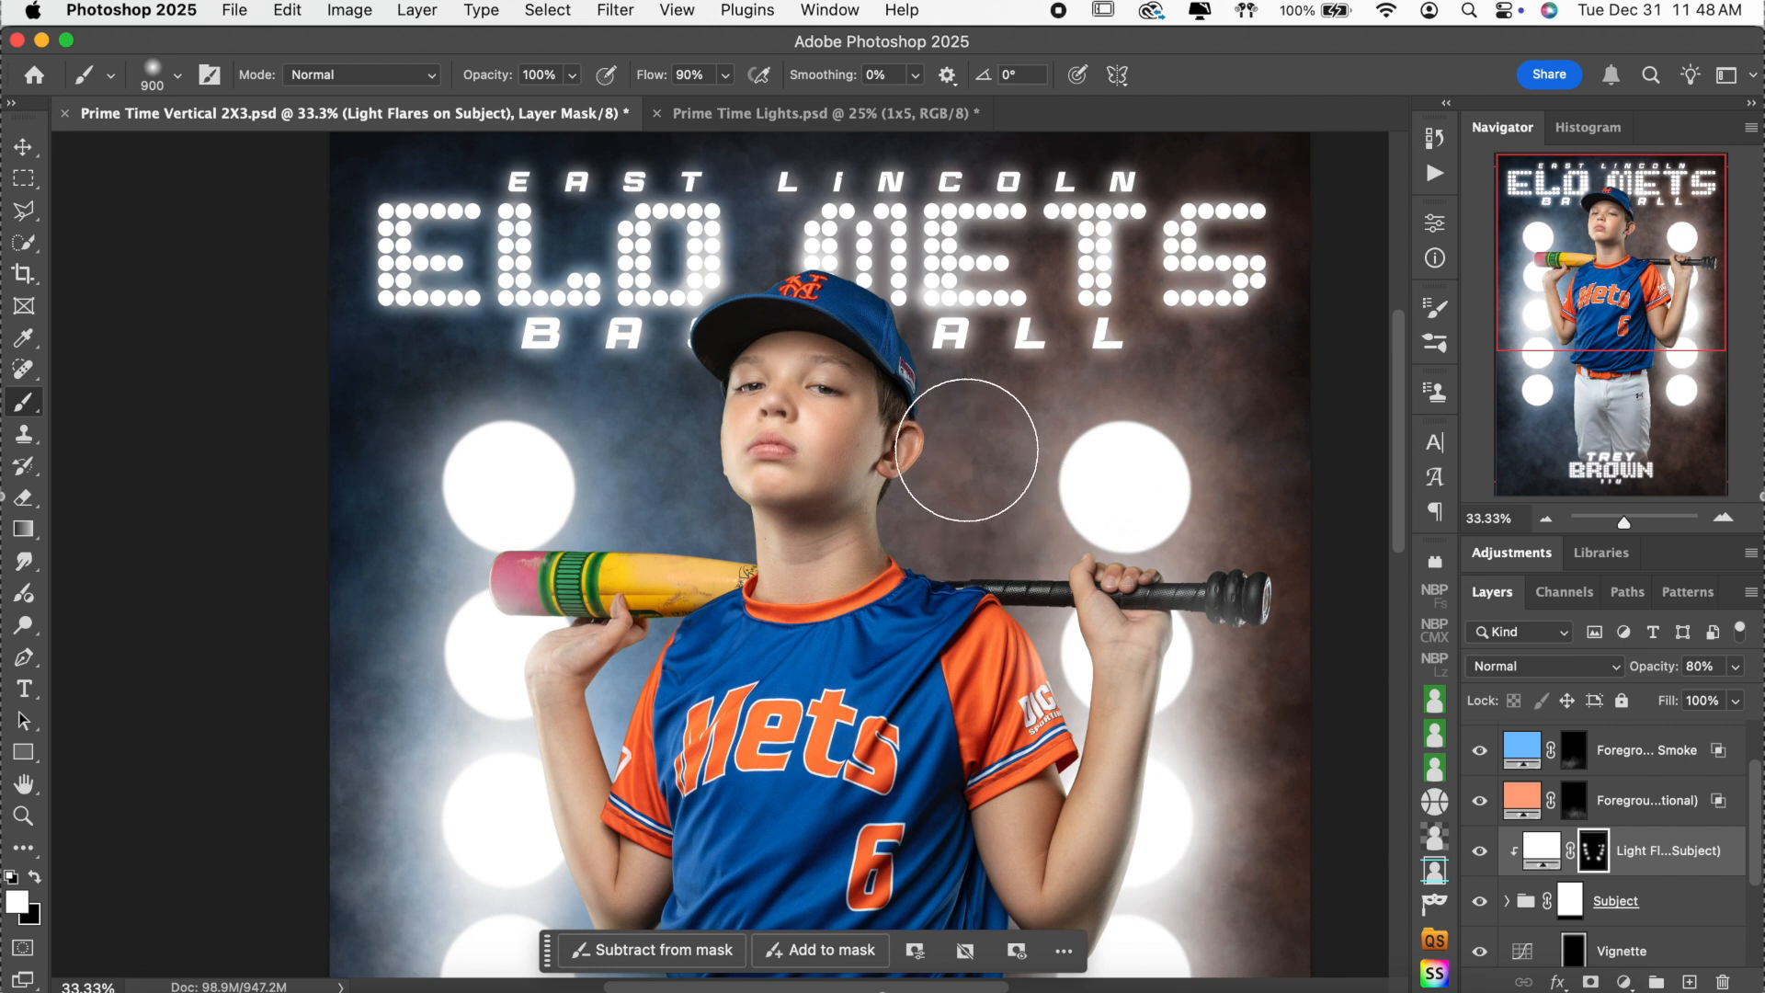
left_click(974, 447)
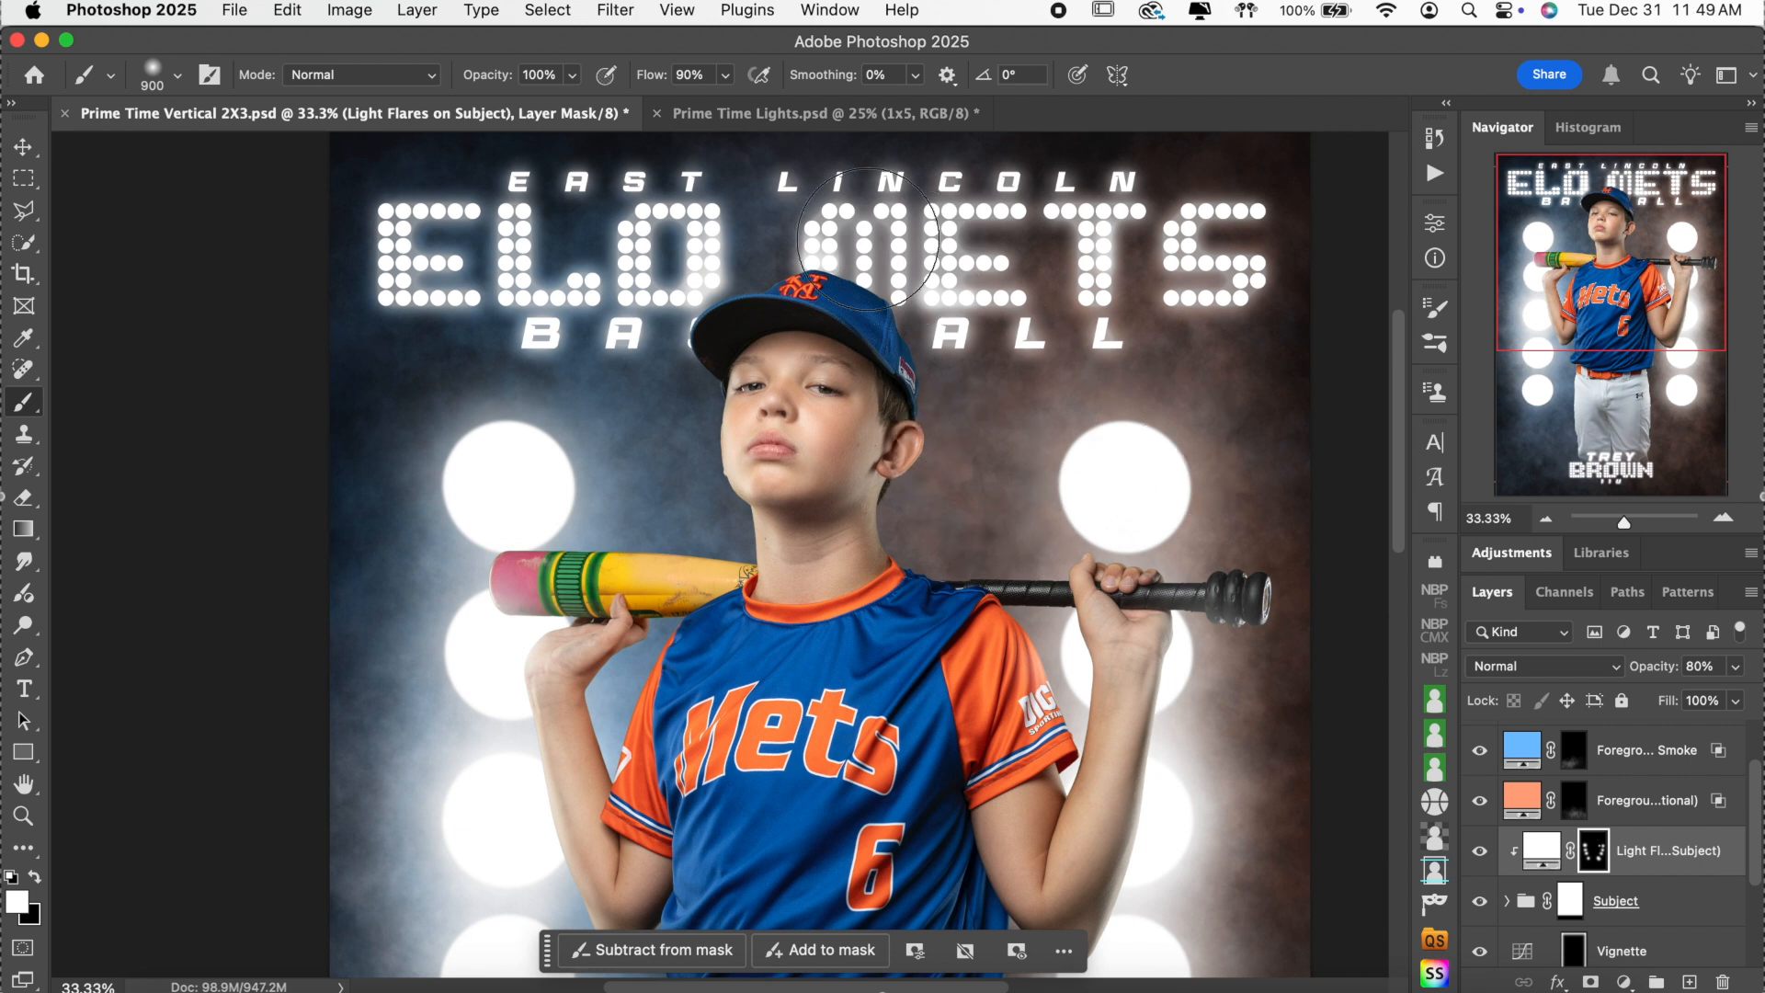
key("bracketleft")
key("bracketleft")
key("bracketleft")
key("bracketleft")
key("bracketleft")
left_click(823, 243)
left_click(816, 248)
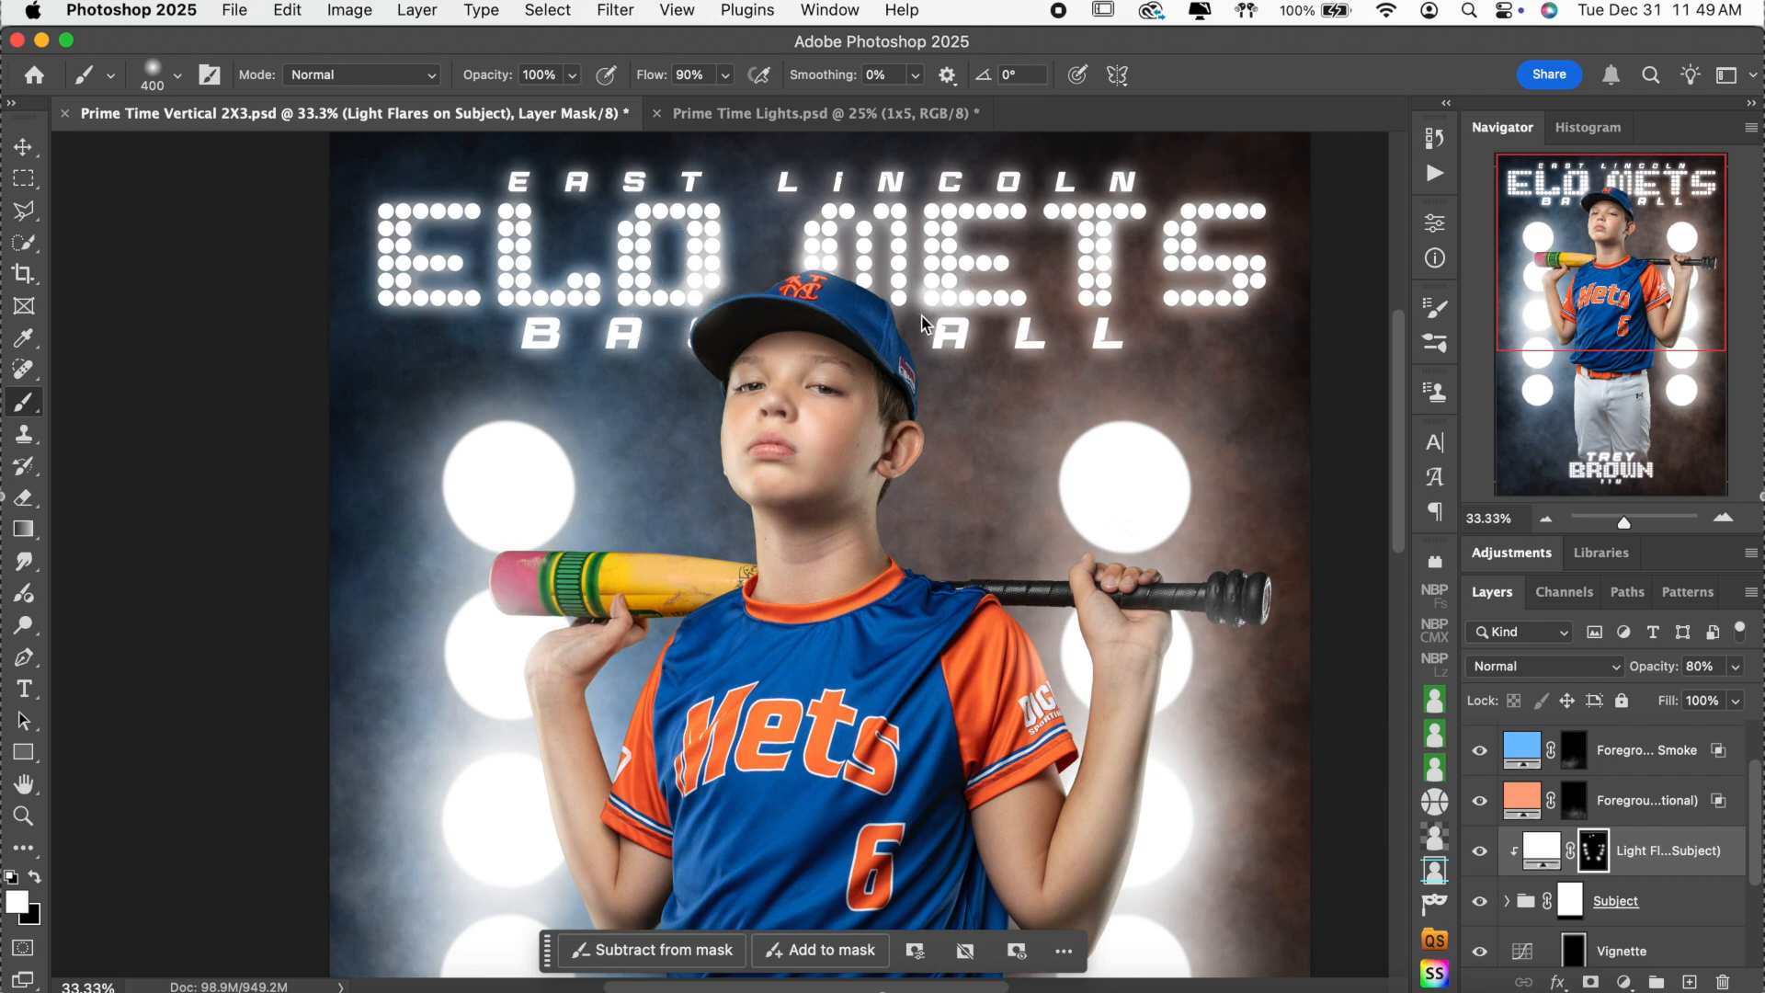
scroll(977, 414, "down", 5)
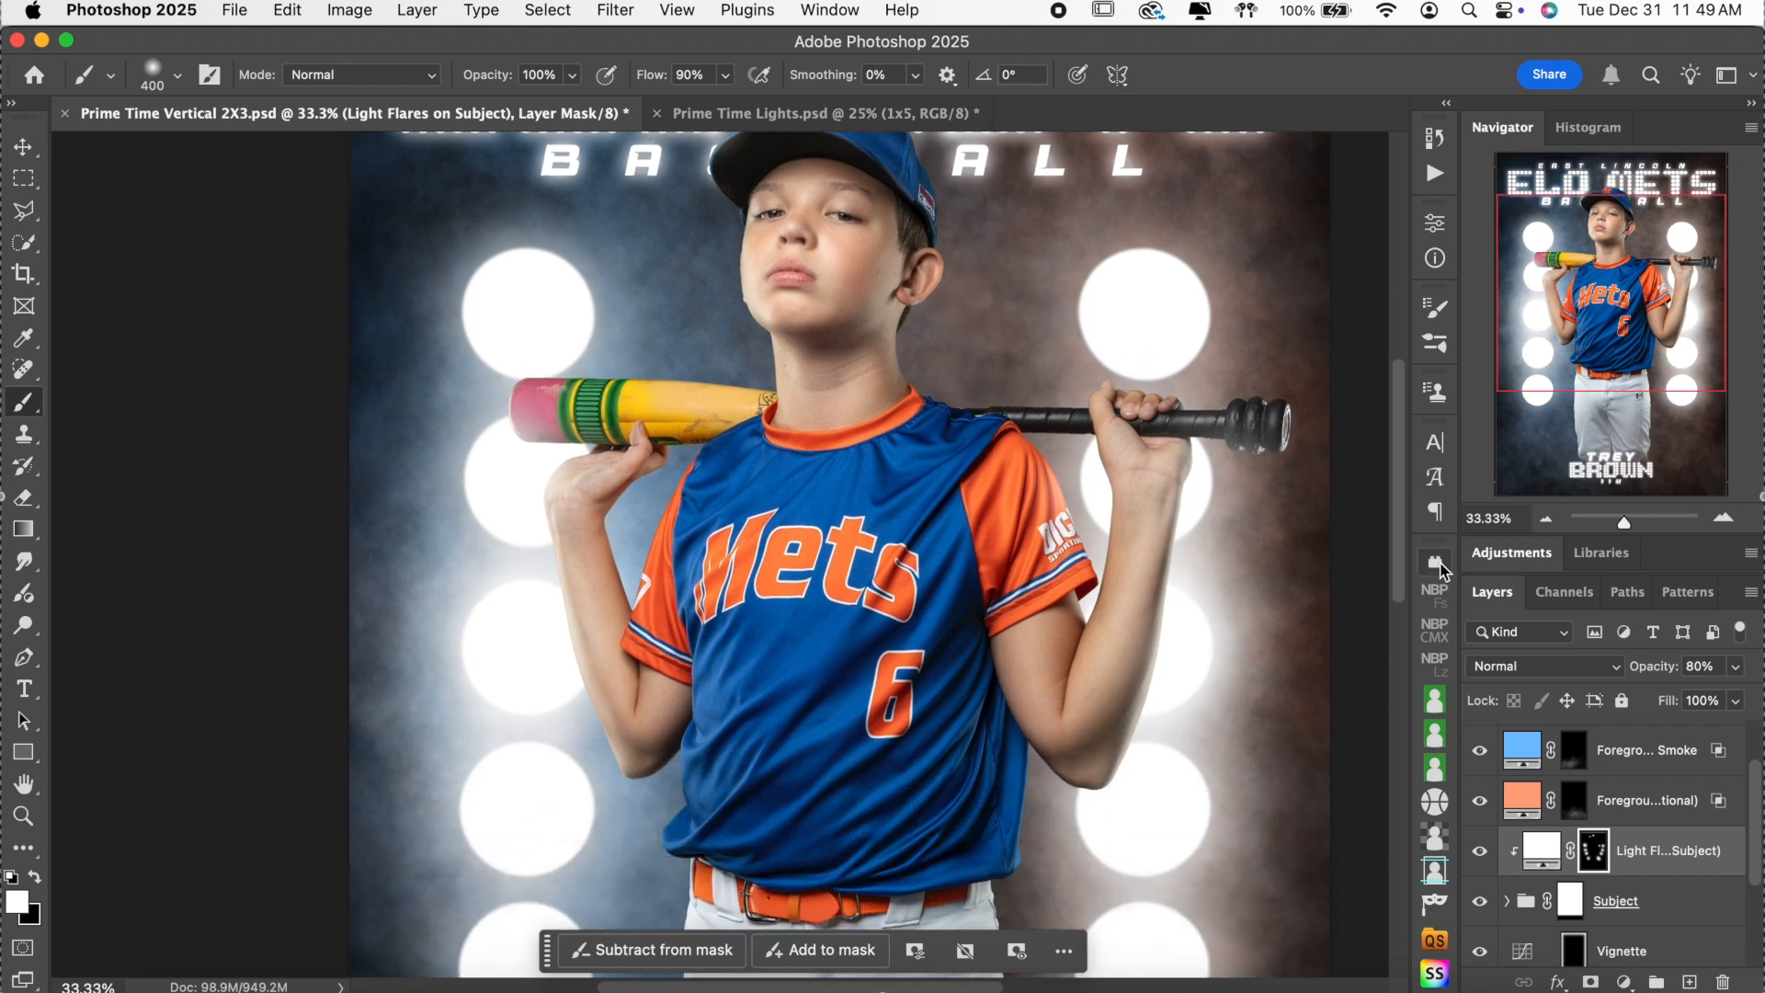
Zoom in and use a 150 px brush to paint glow on the inner elbow.
left_click(1724, 520)
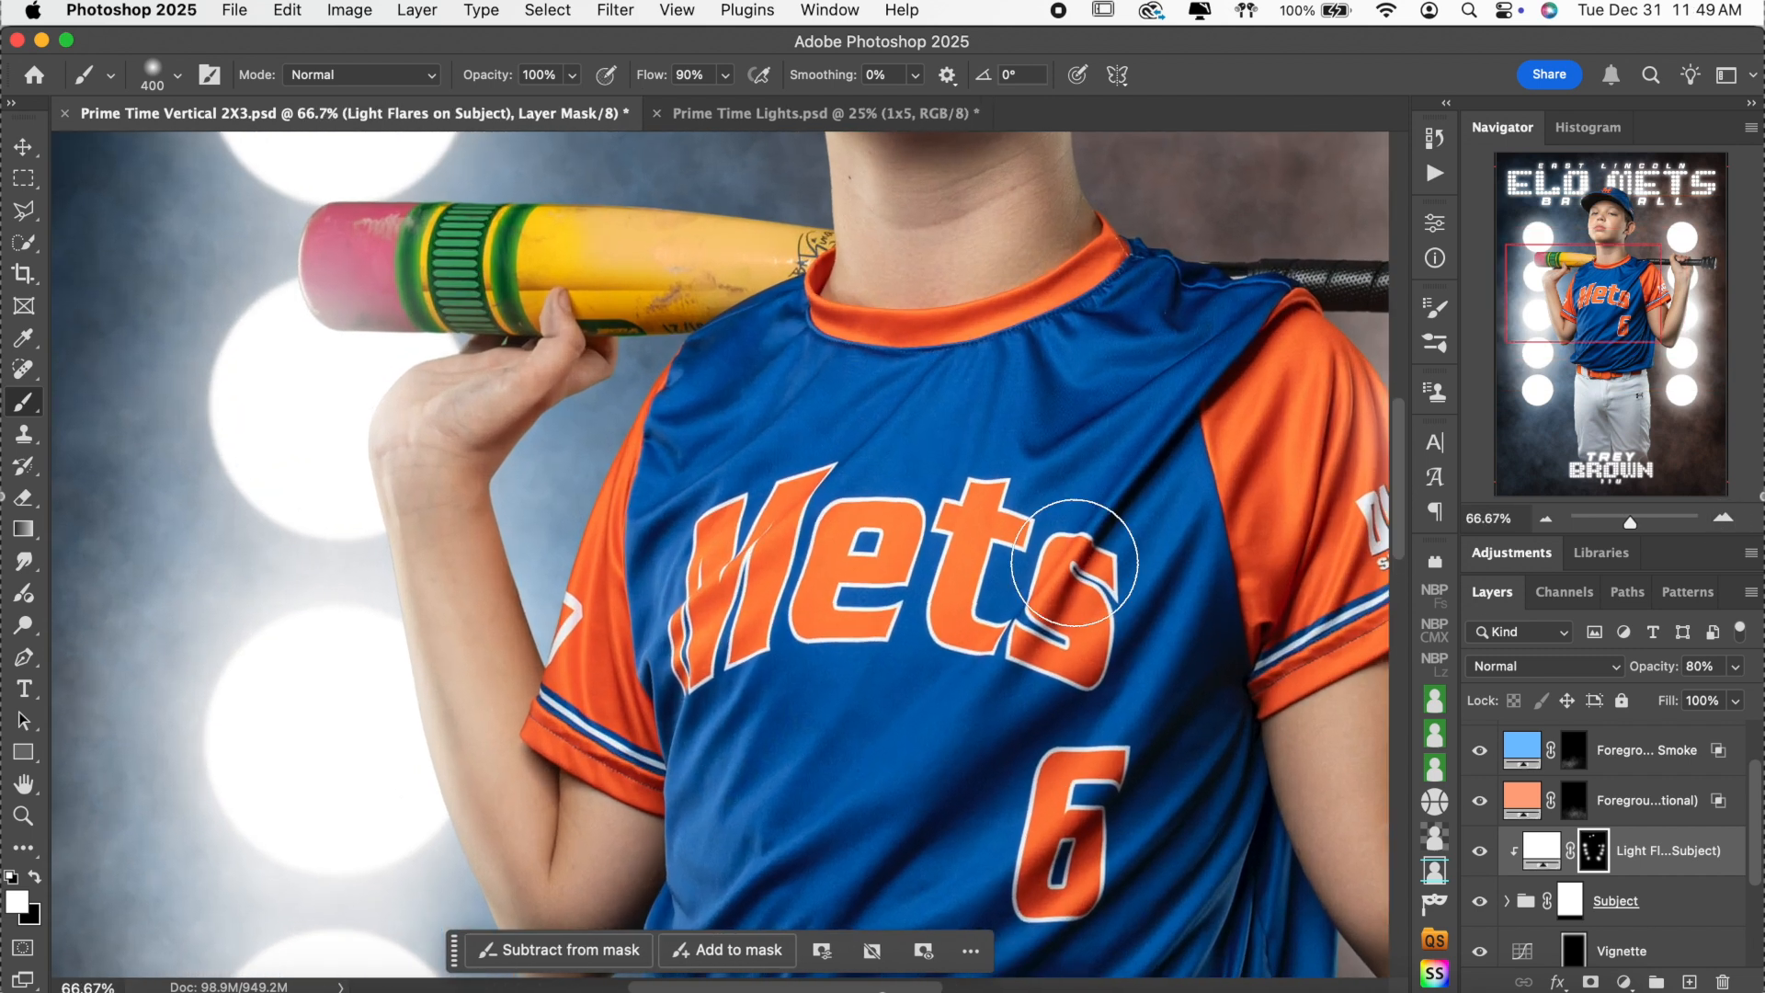
scroll(1074, 562, "right", 5)
scroll(1074, 562, "down", 2)
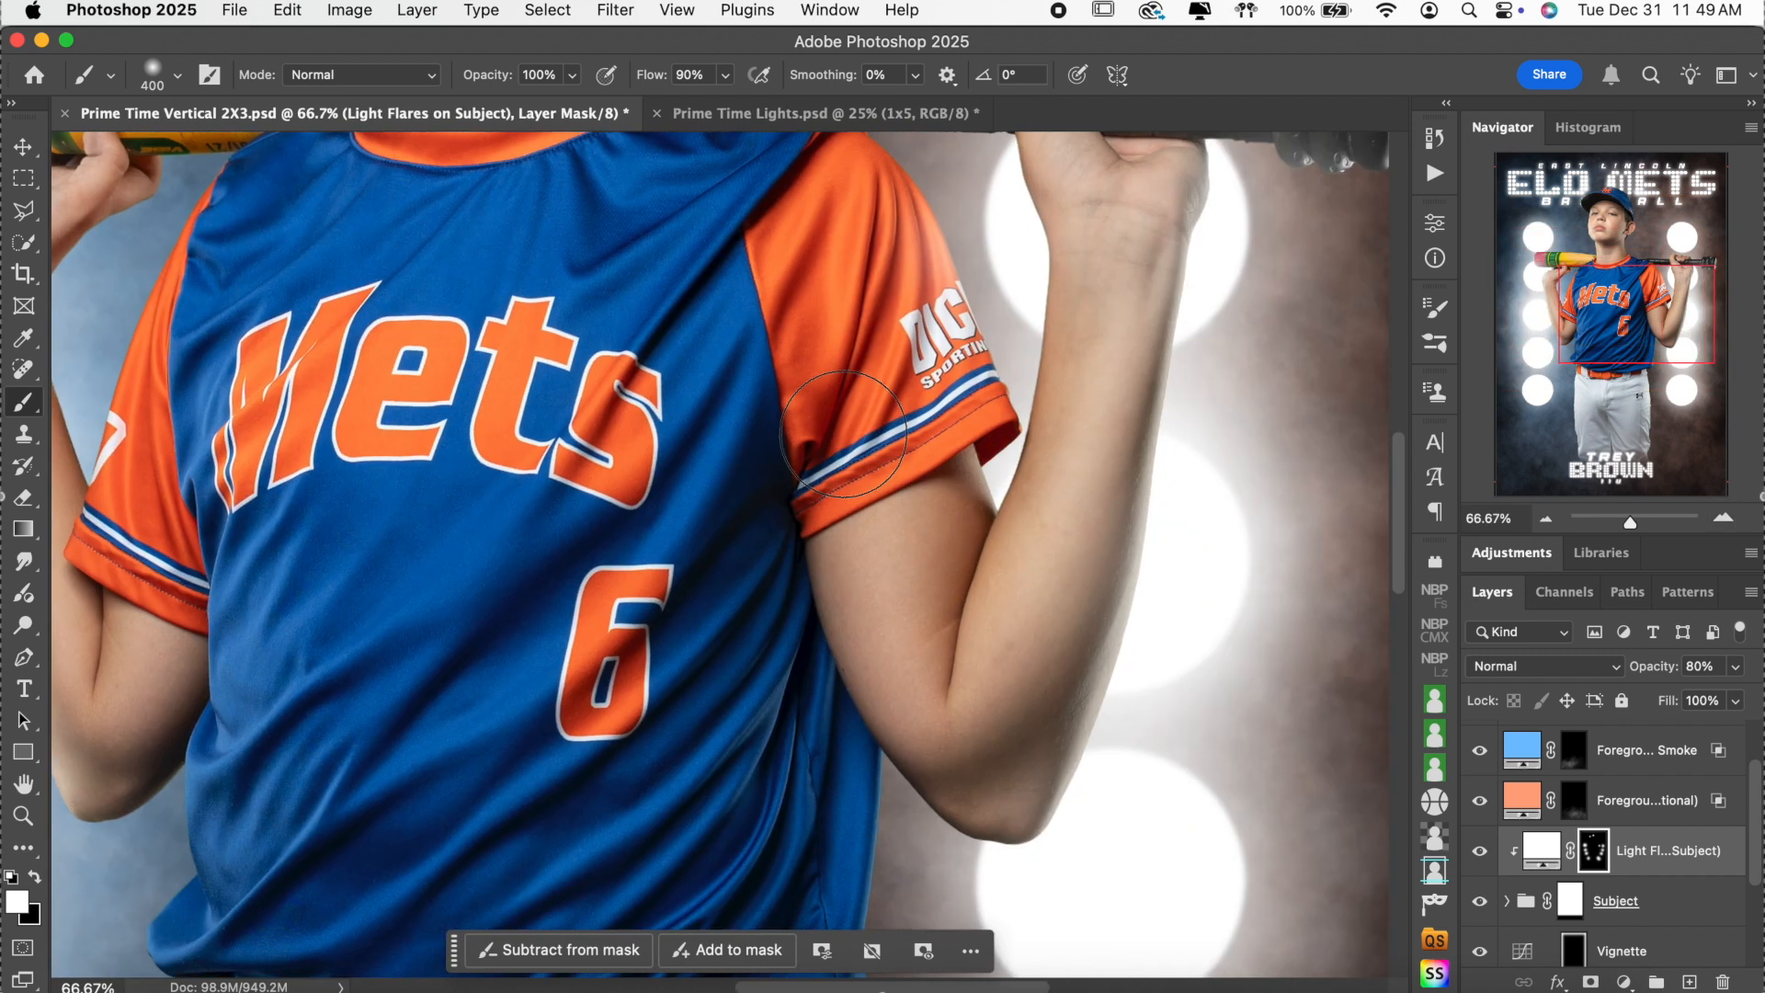
key("bracketleft")
key("bracketleft")
key("bracketleft")
key("bracketleft")
key("bracketleft")
left_click(1000, 501)
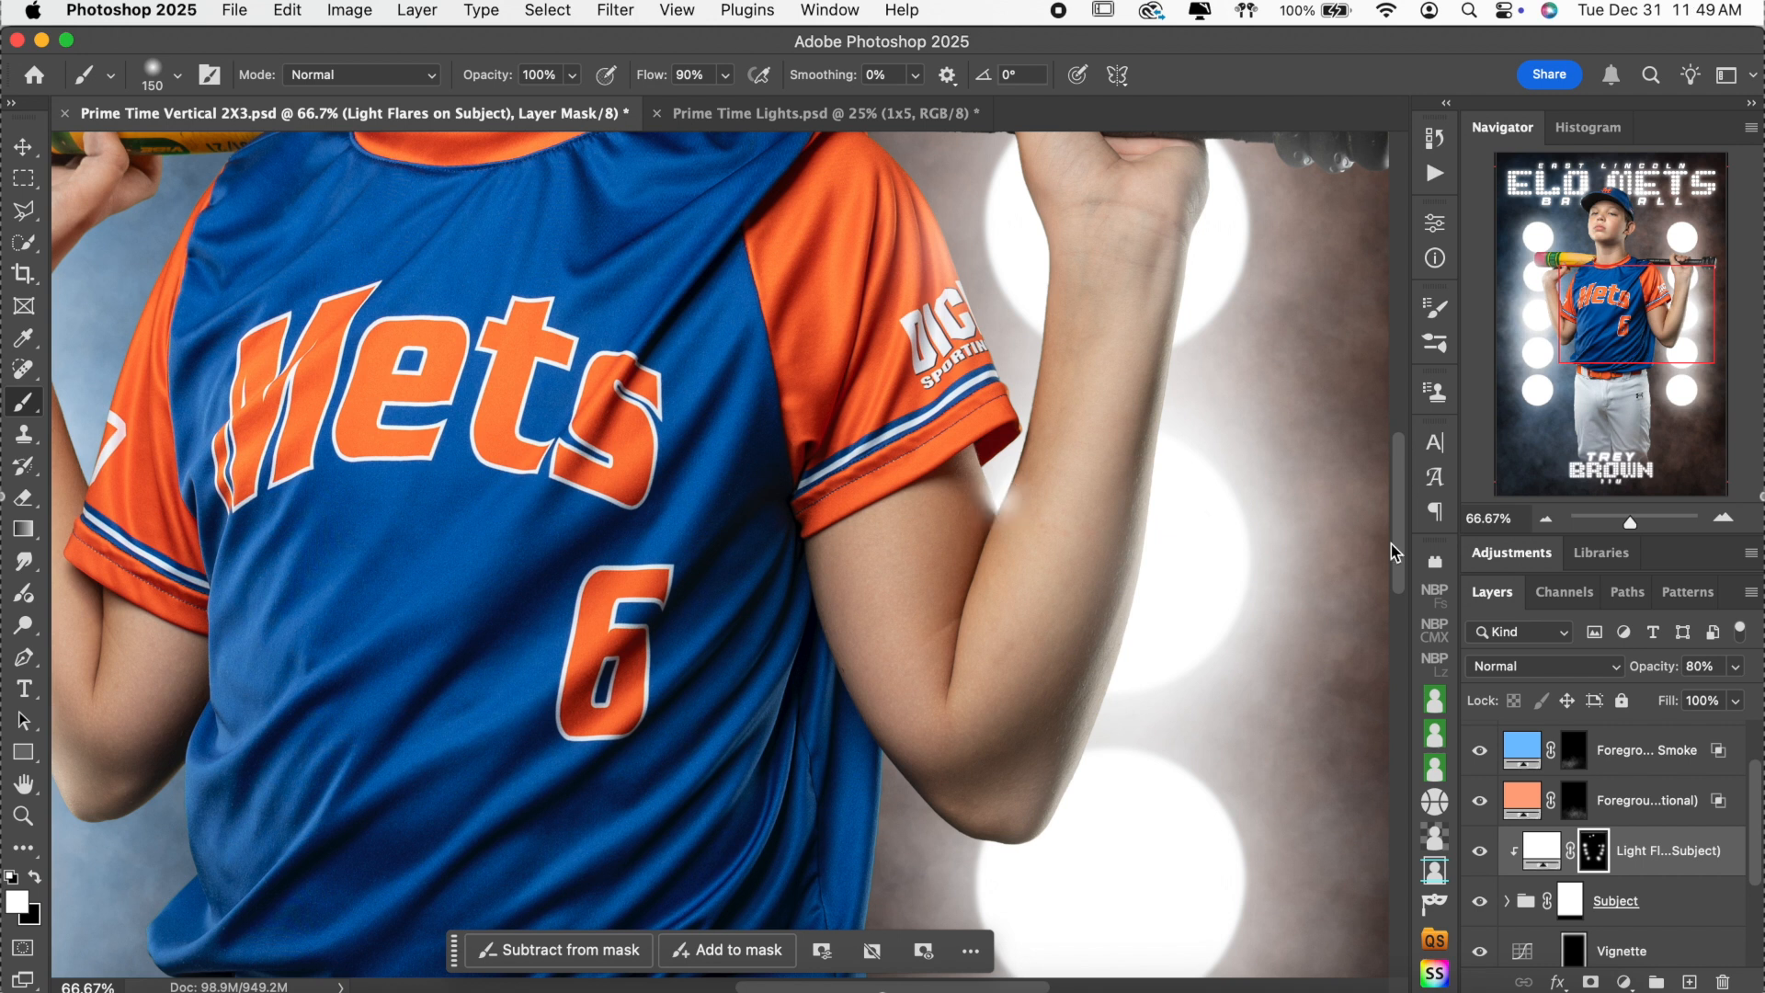
Zoom out to review the whole poster and the ELO METS title, then bring up the Prime Time folder.
left_click(1547, 520)
left_click(1547, 519)
left_click(1547, 520)
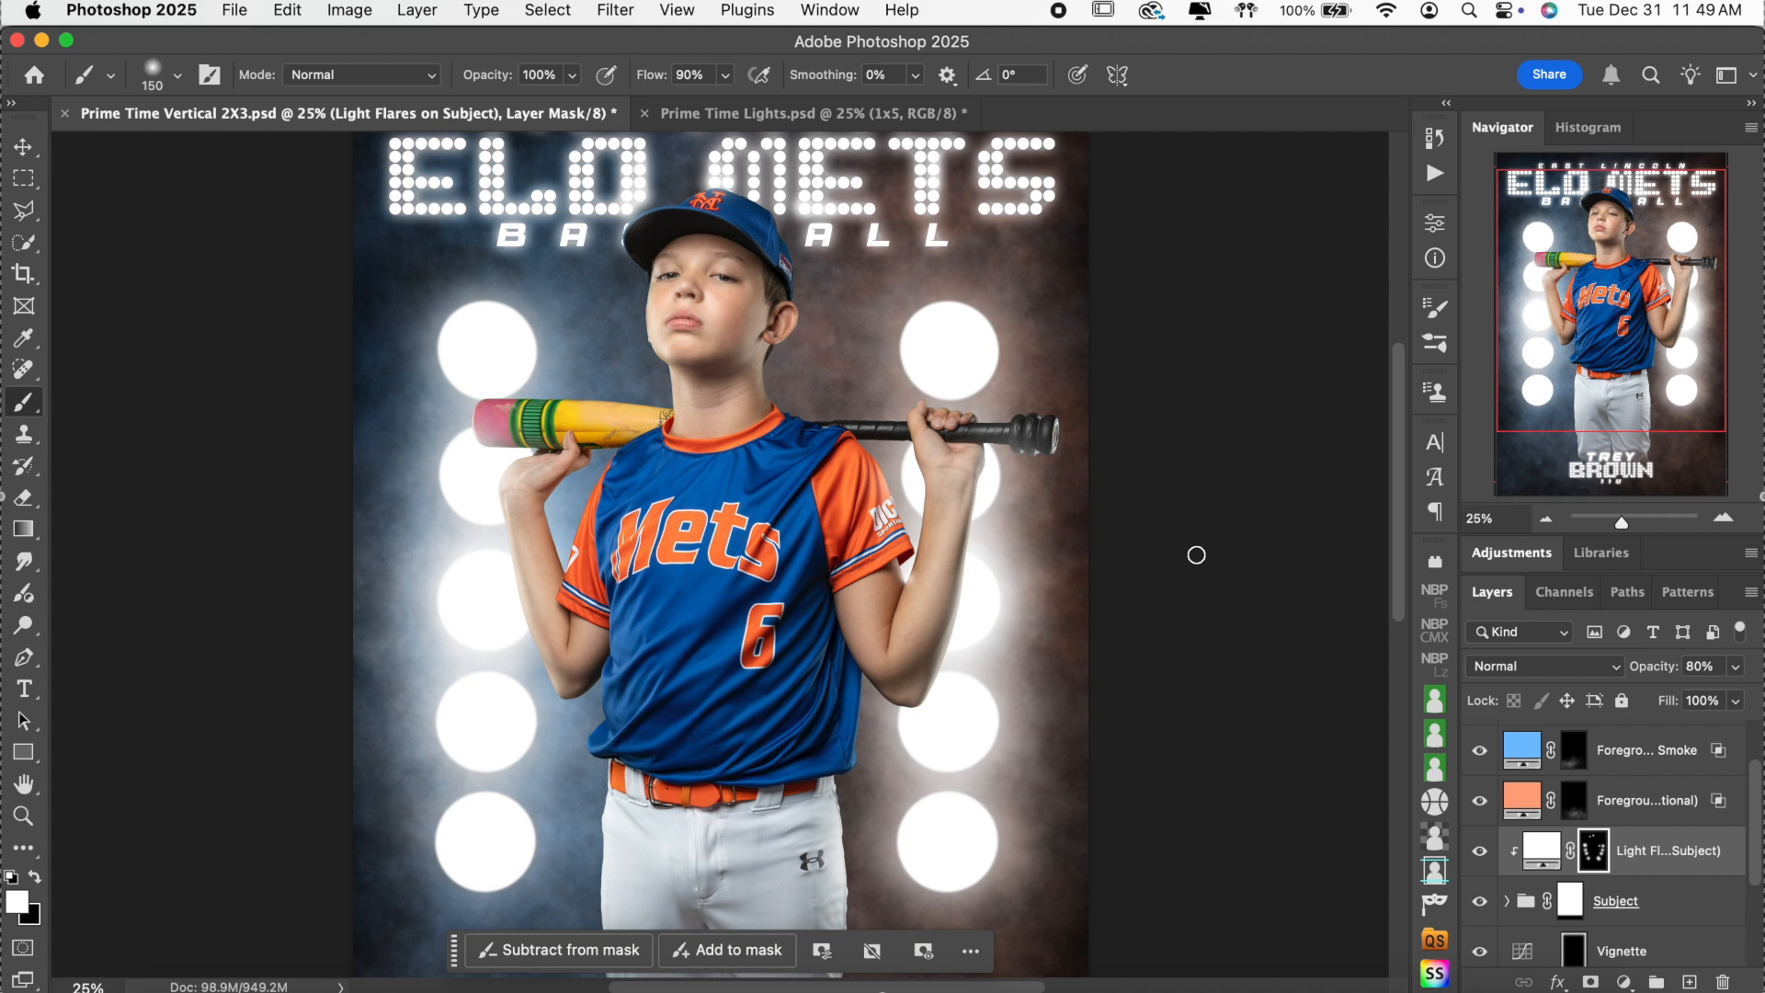
left_click(1721, 519)
left_click(1722, 519)
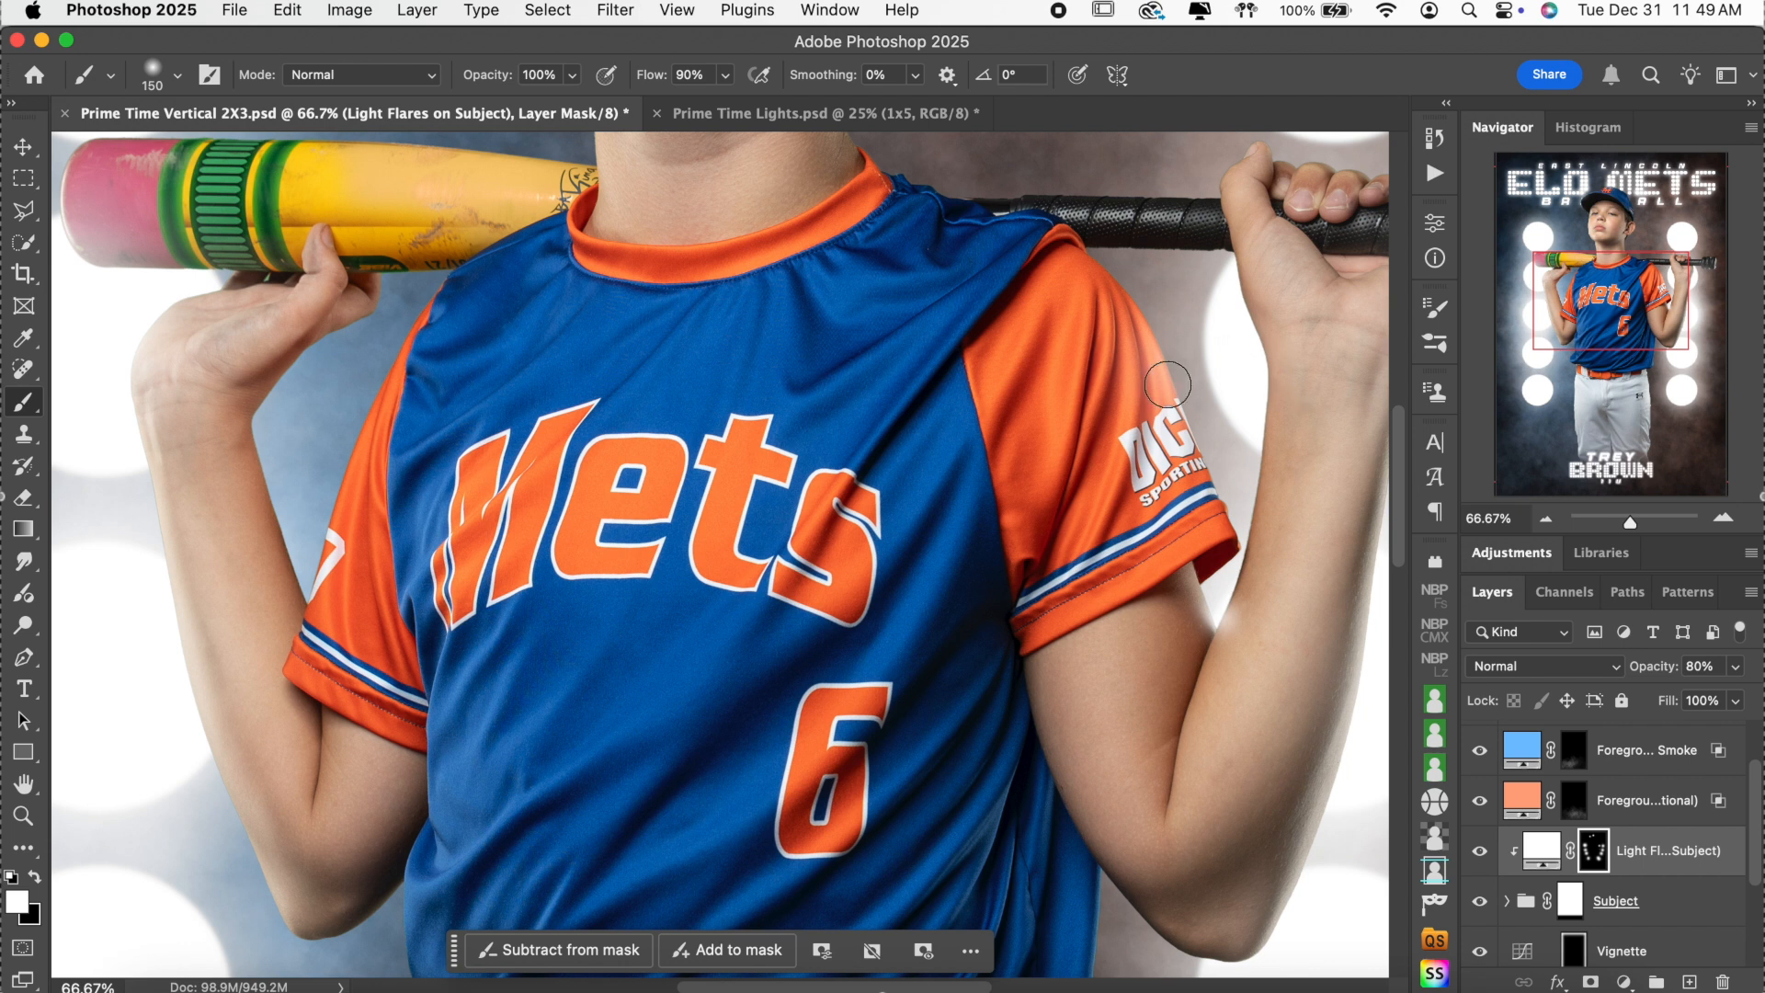
scroll(1168, 385, "right", 3)
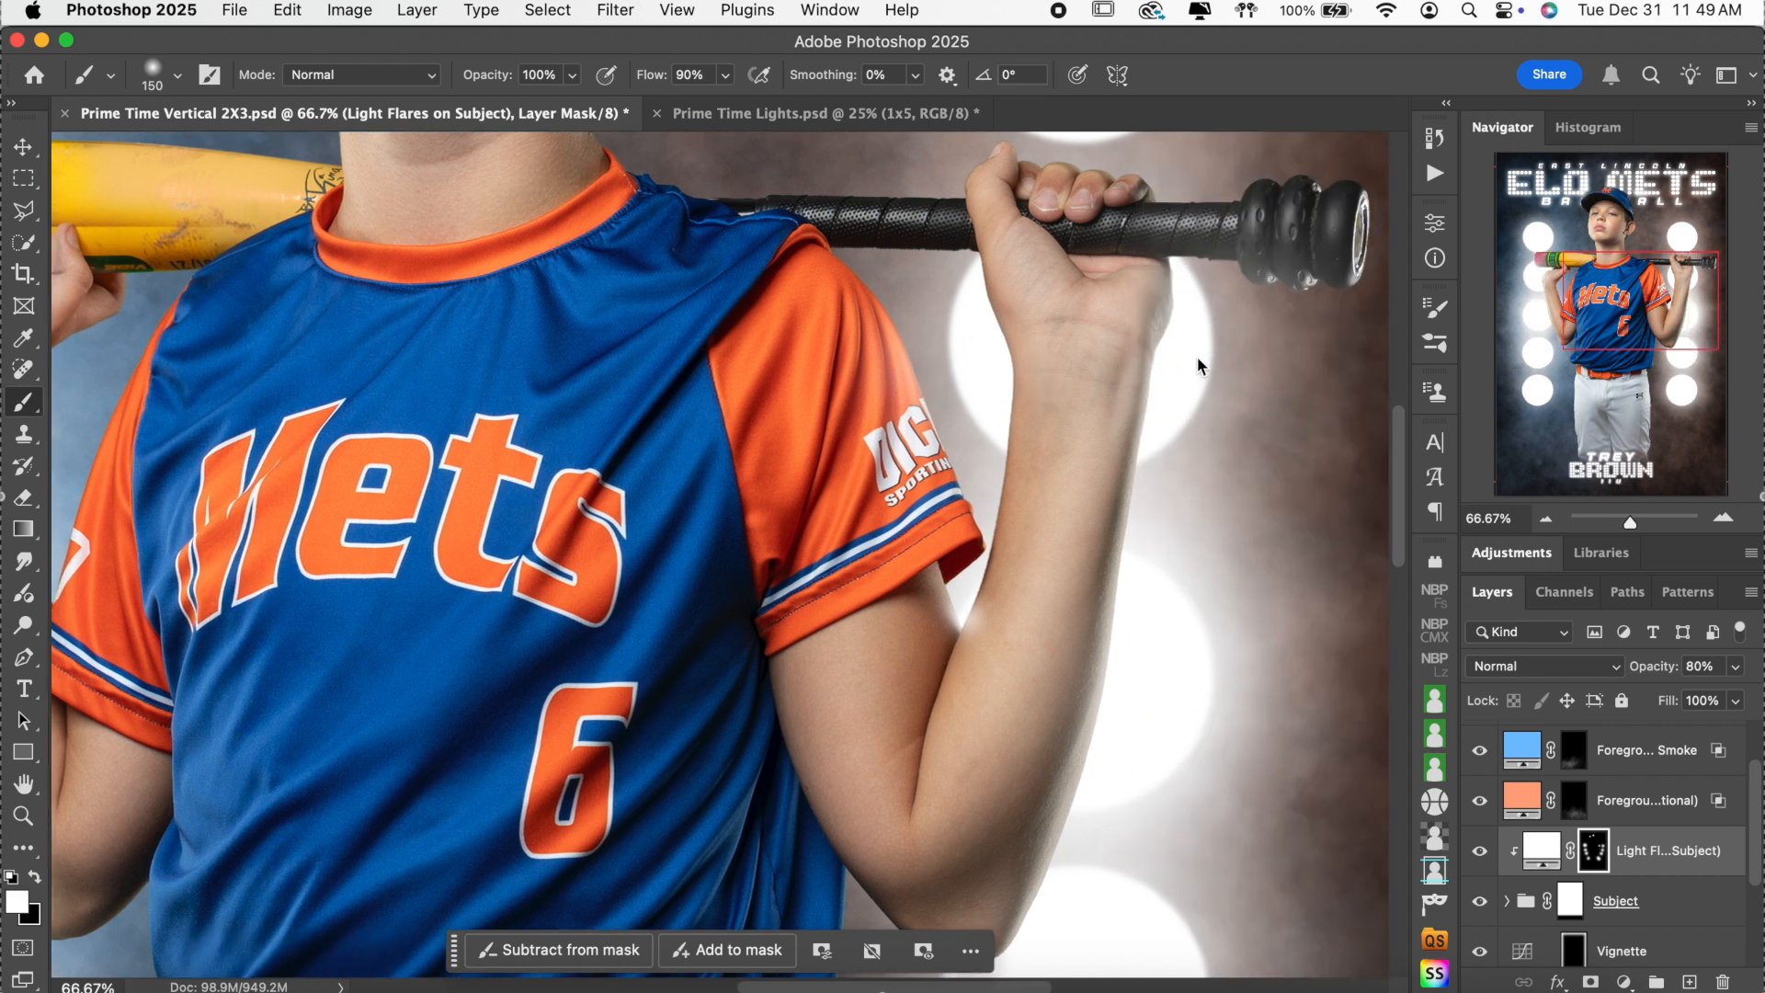
left_click(1545, 520)
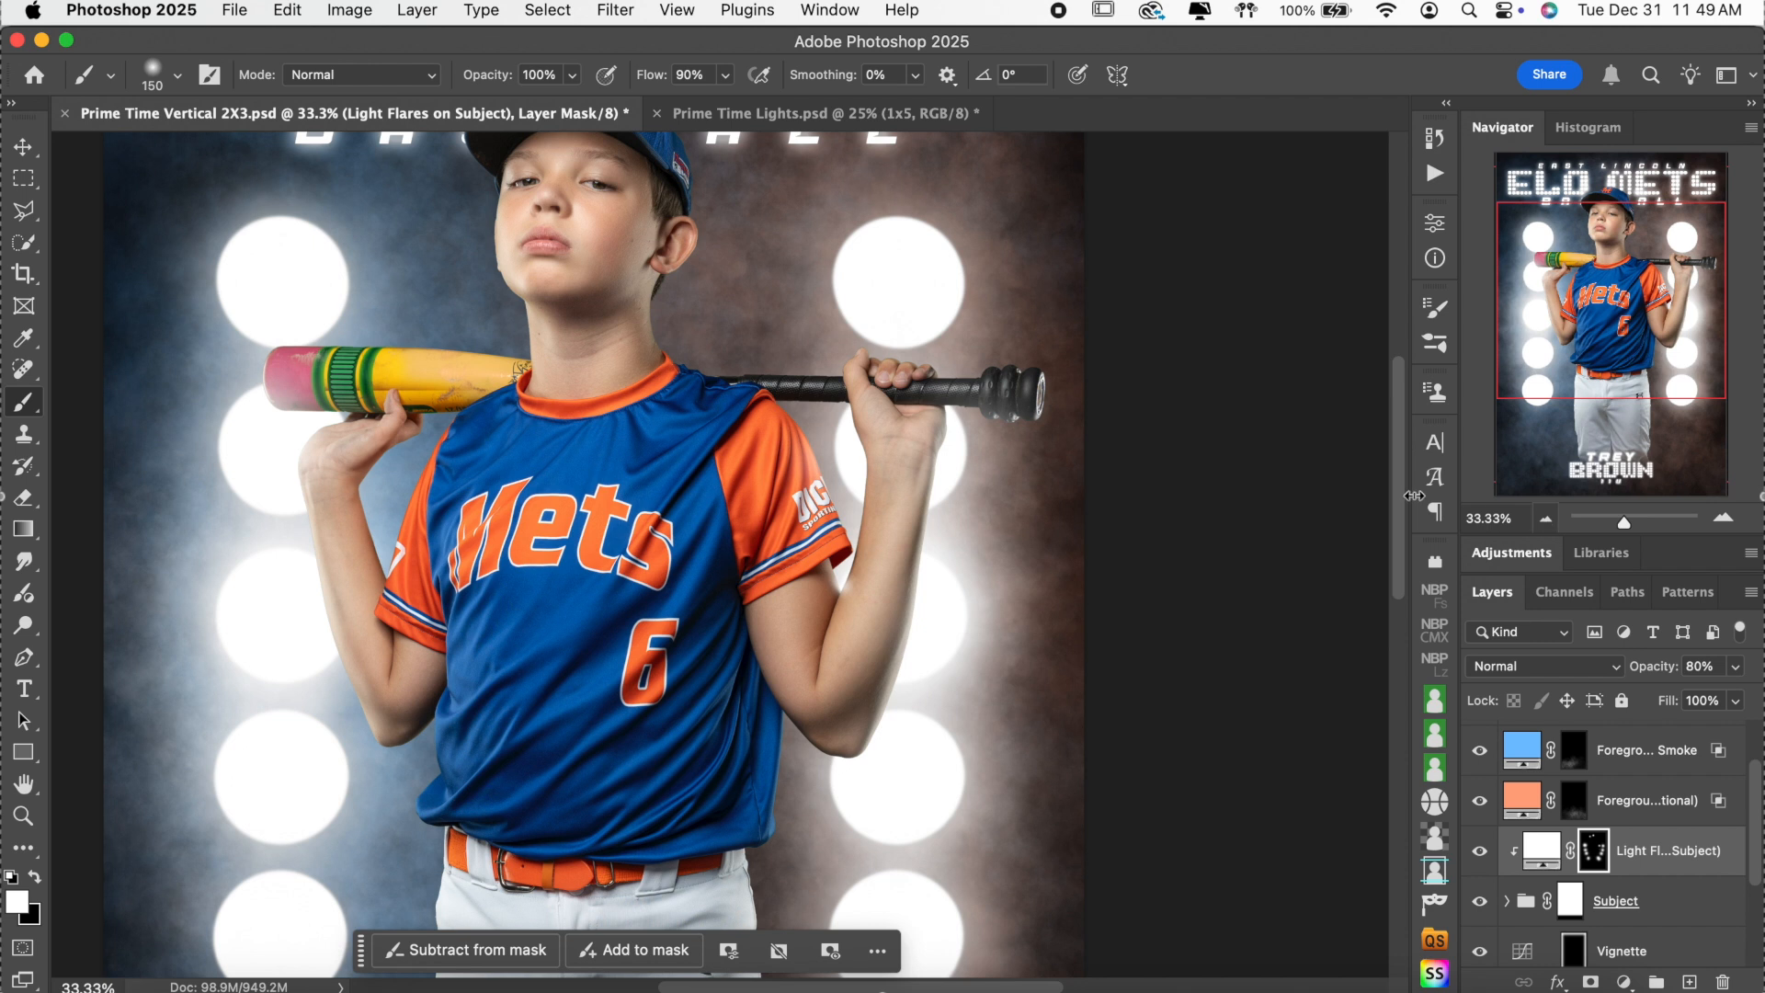
scroll(1148, 426, "up", 3)
scroll(1148, 426, "down", 3)
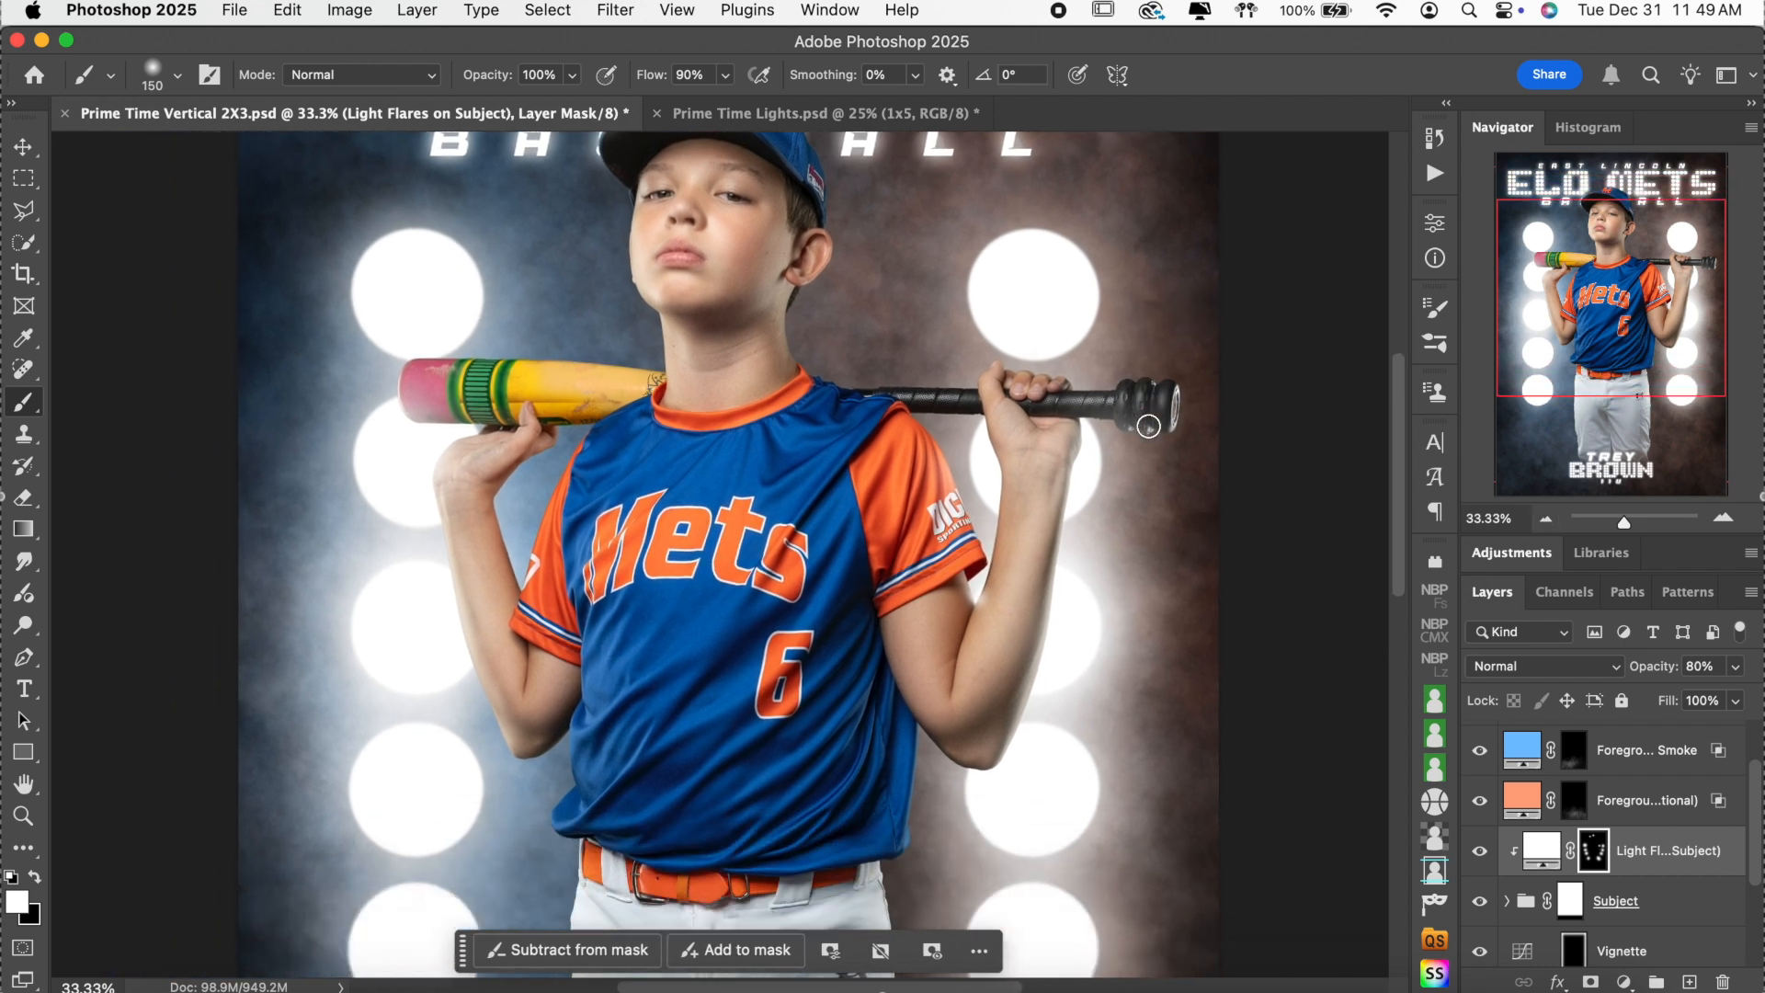
left_click(1547, 521)
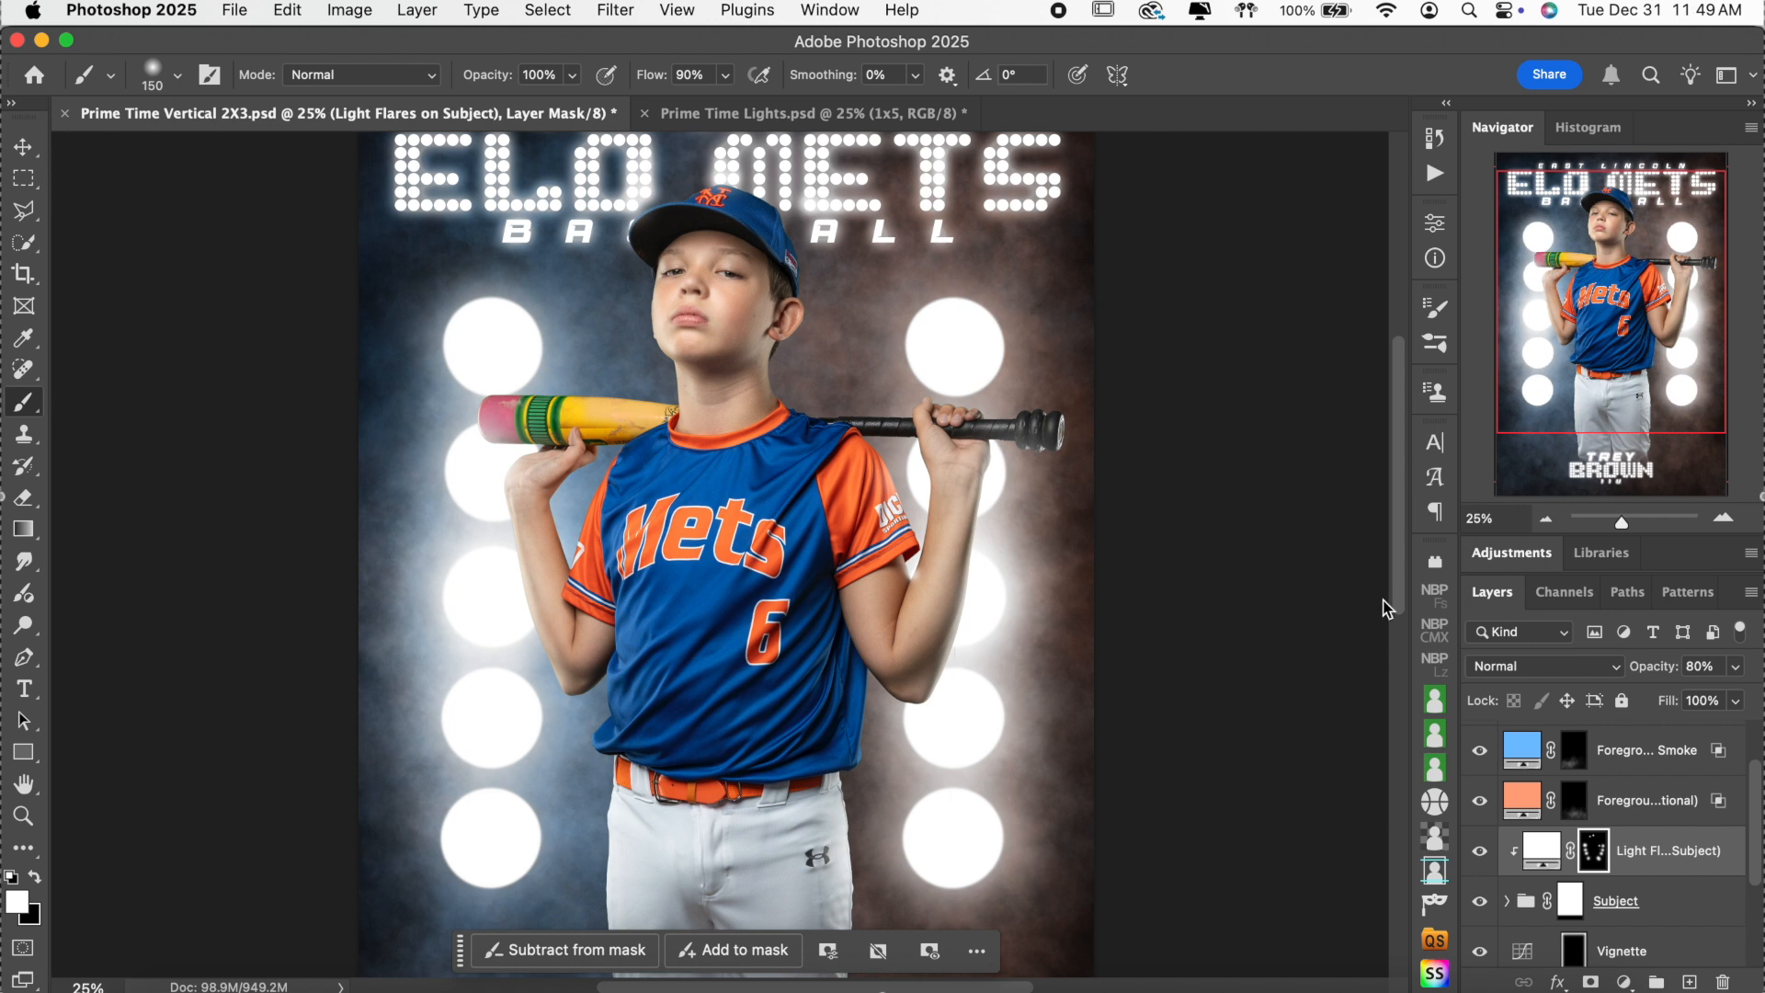
left_click(1545, 518)
scroll(1189, 612, "left", 3)
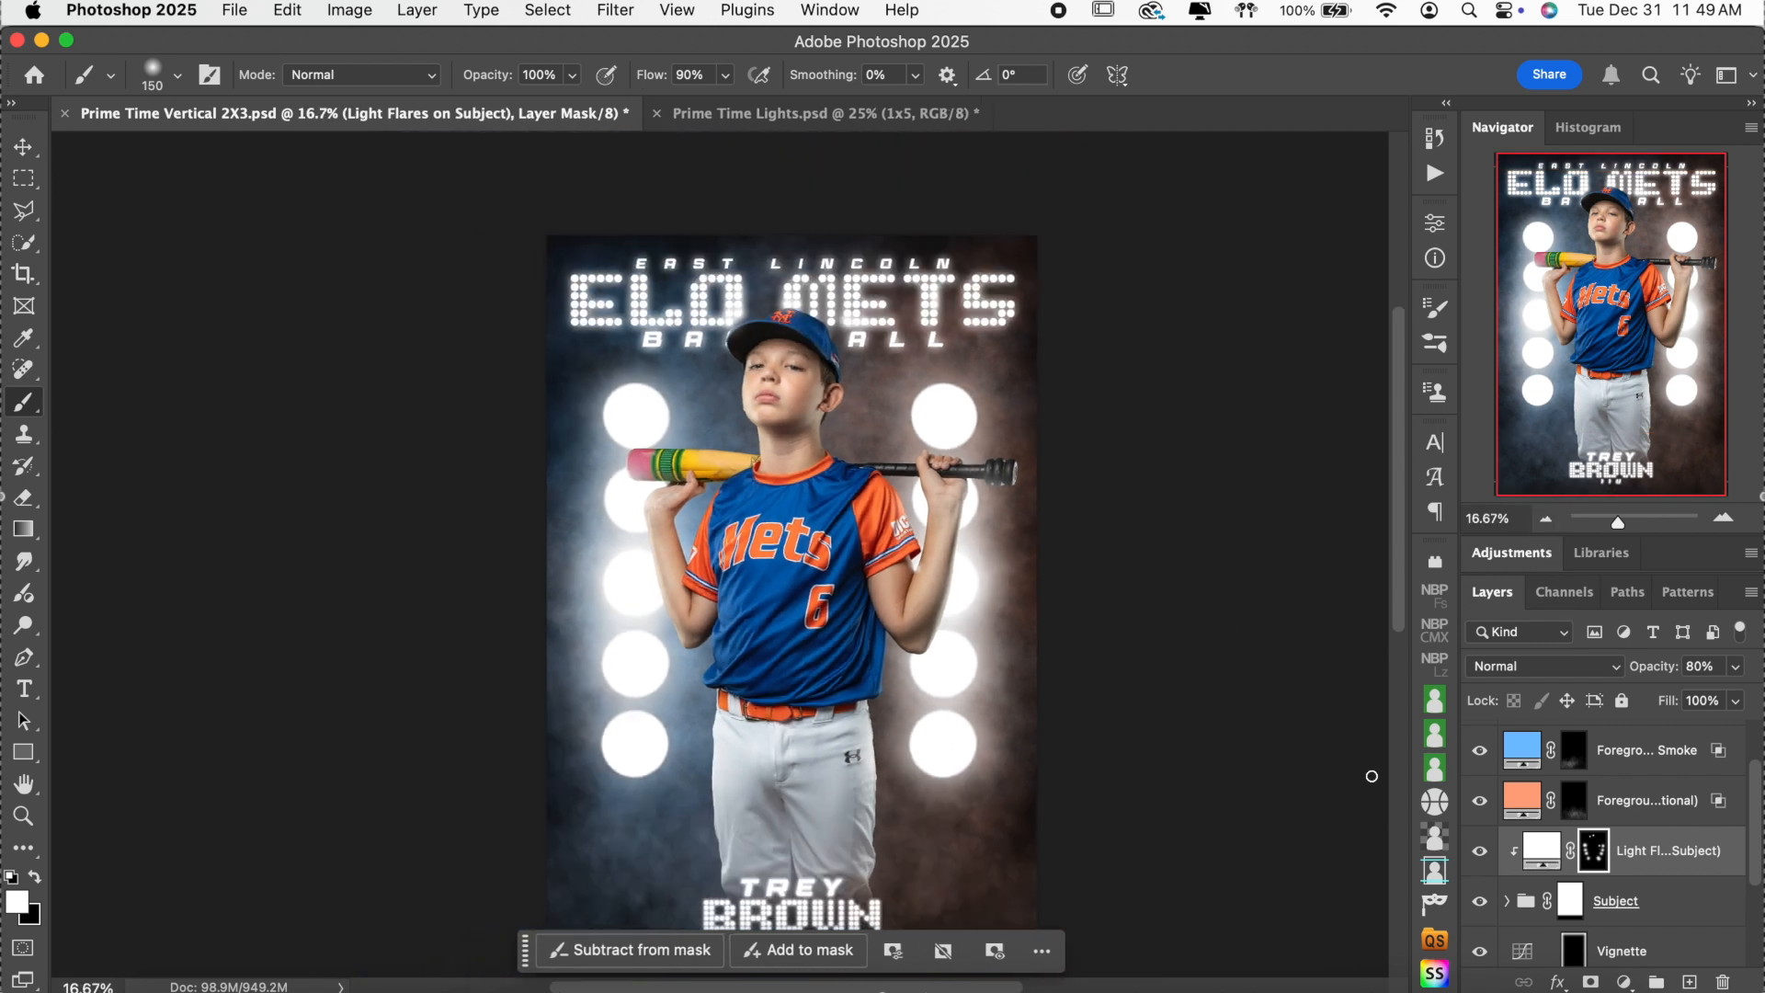
scroll(1371, 775, "down", 4)
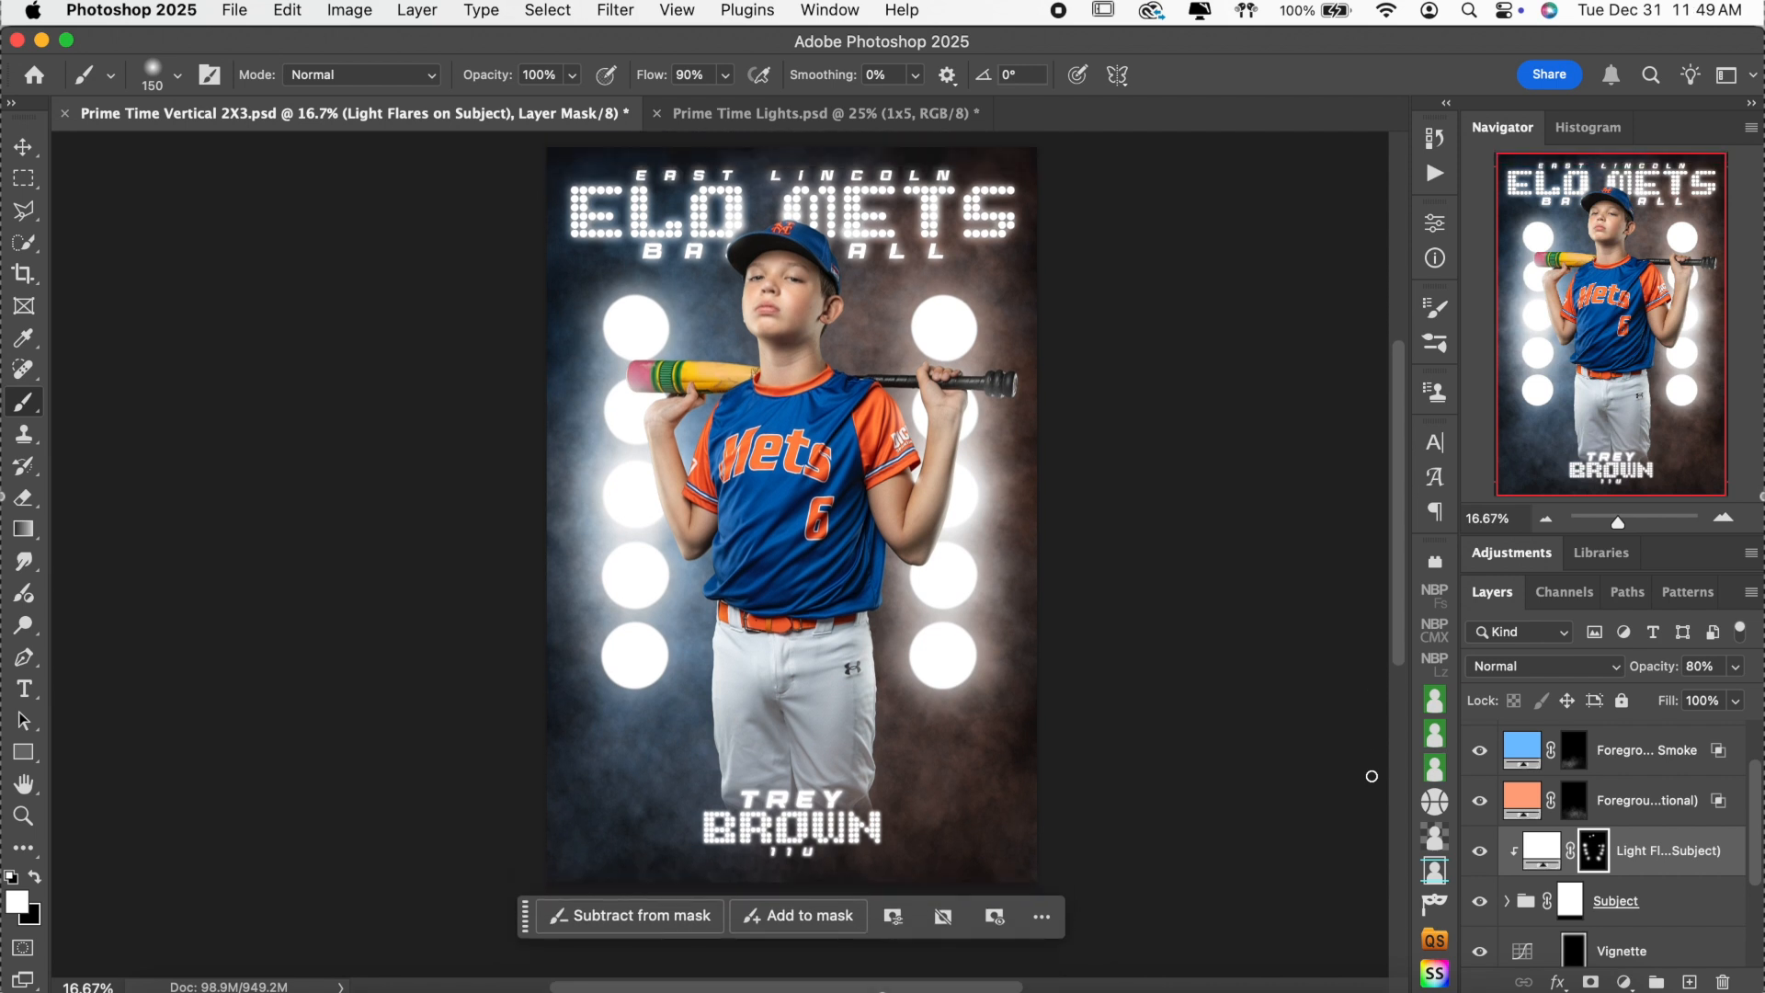
scroll(1371, 776, "up", 1)
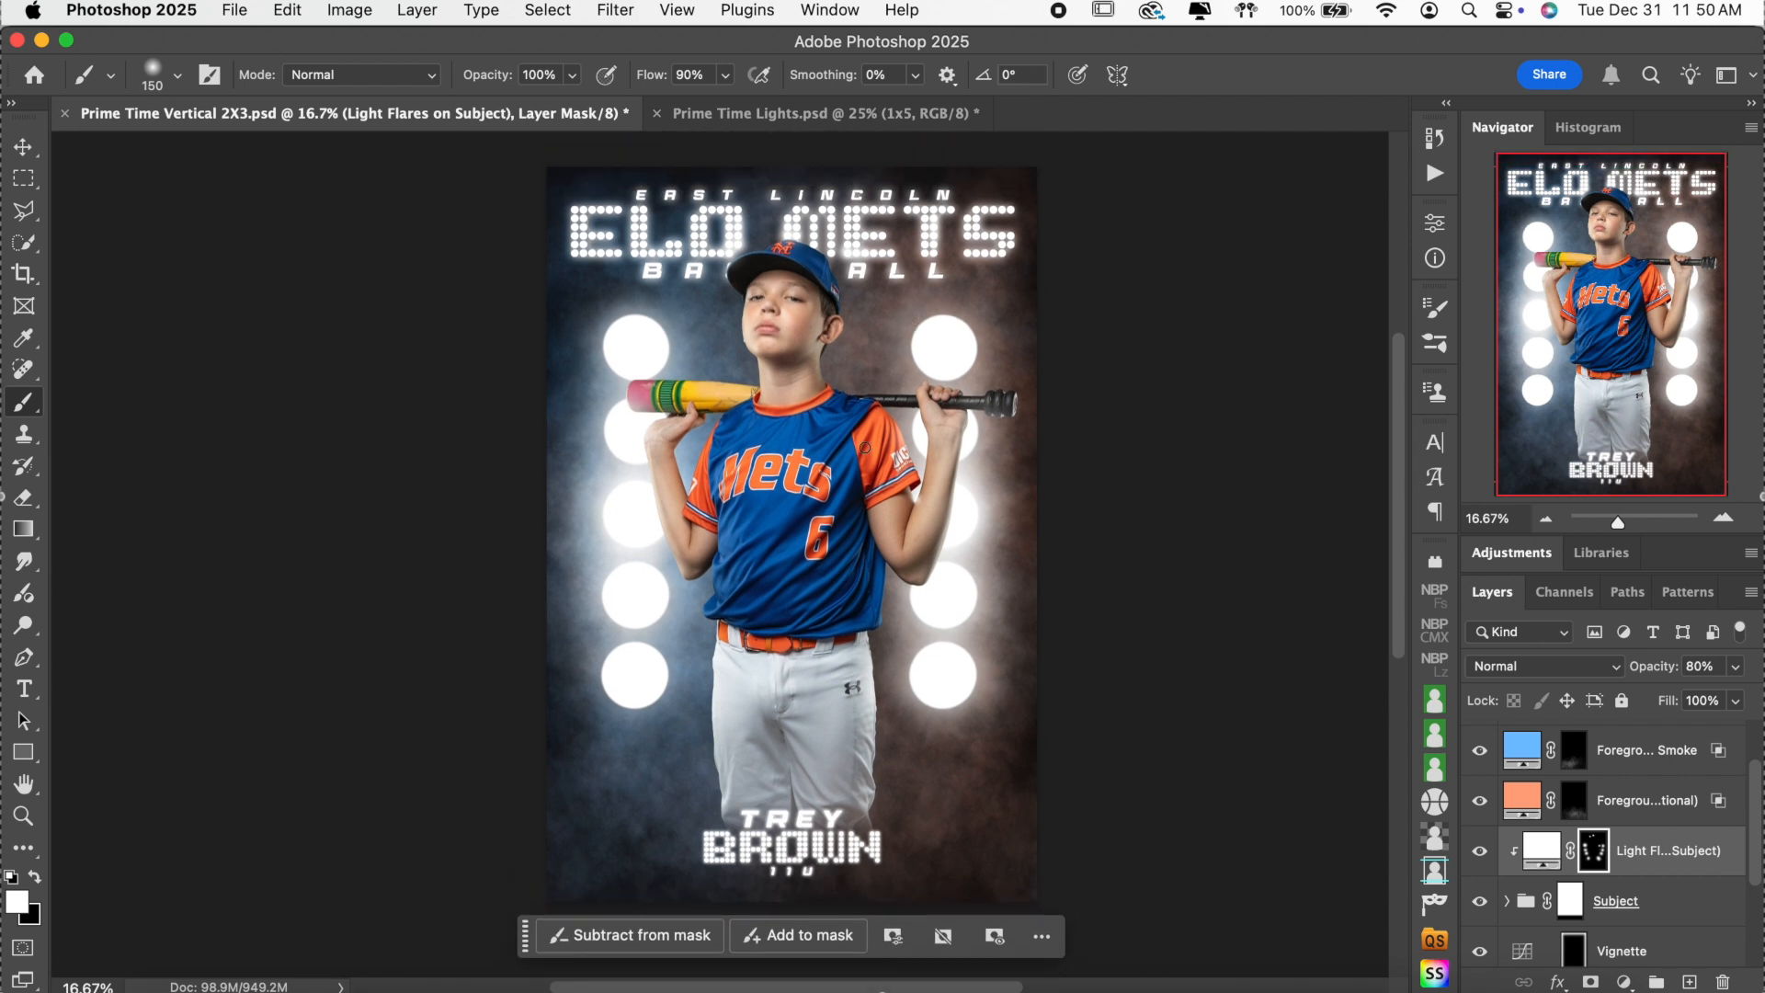
left_click(163, 985)
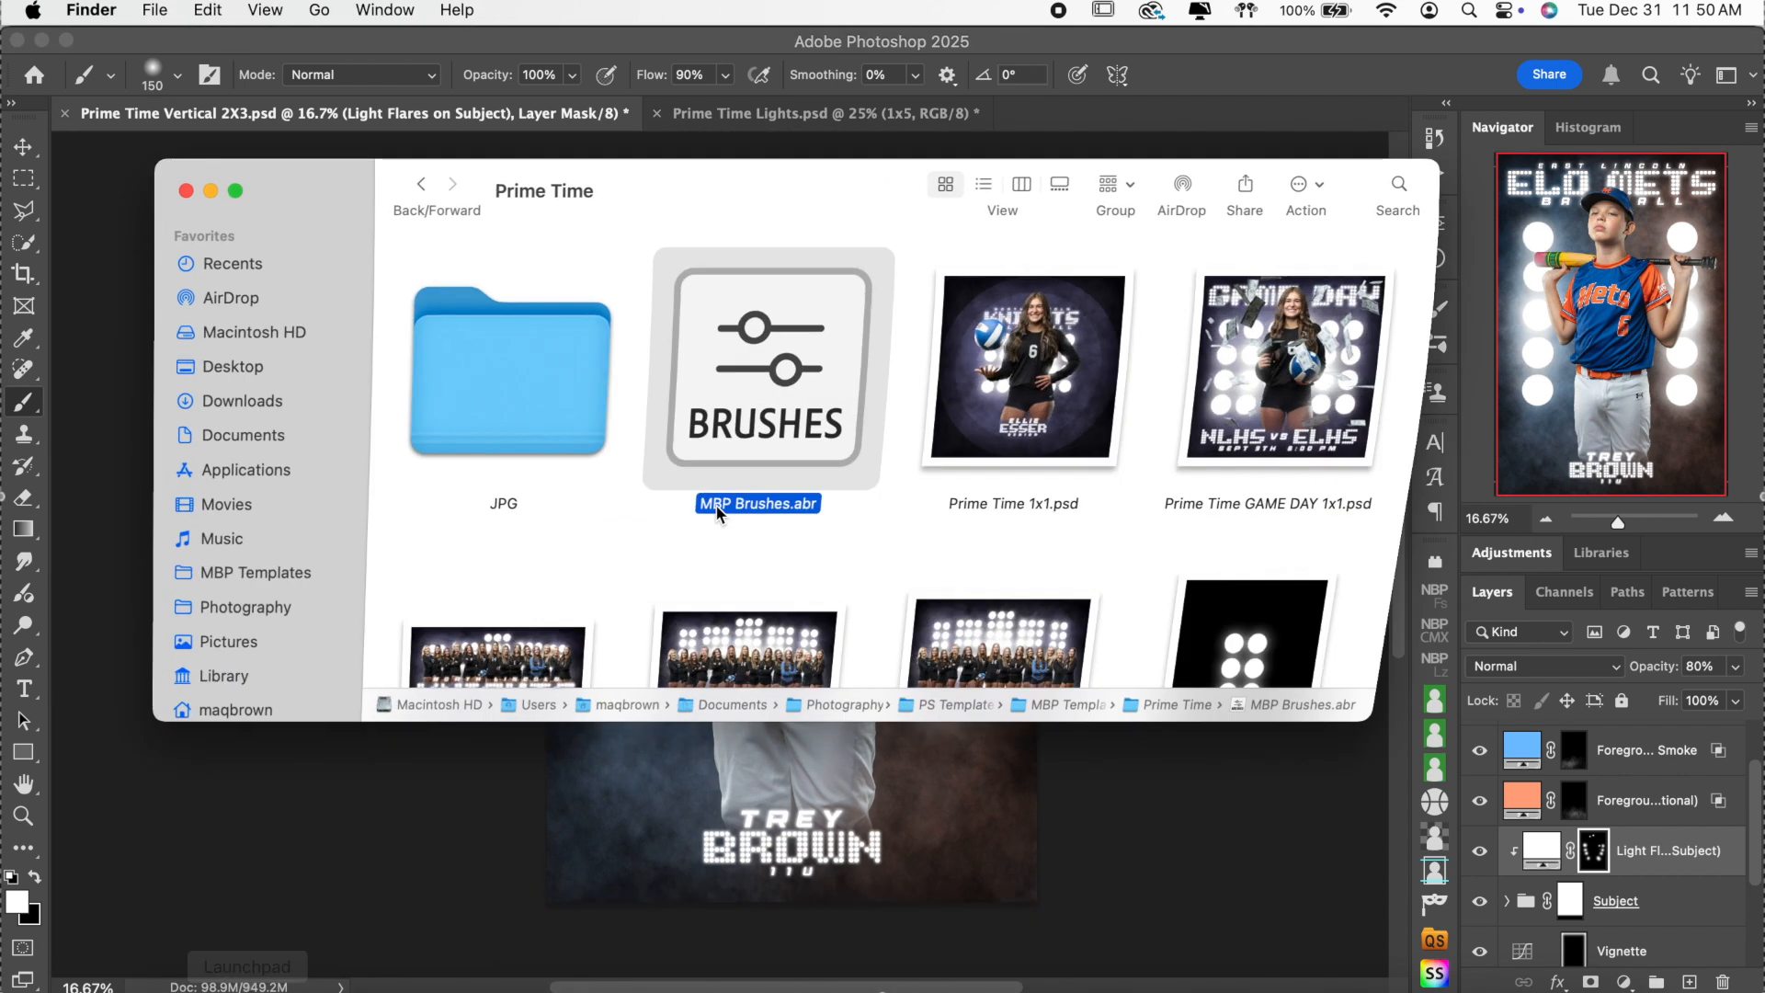
Open Prime Time Horizontal 2X3.psd from the Prime Time folder and hide its team photo.
scroll(1034, 508, "down", 2)
double_click(779, 570)
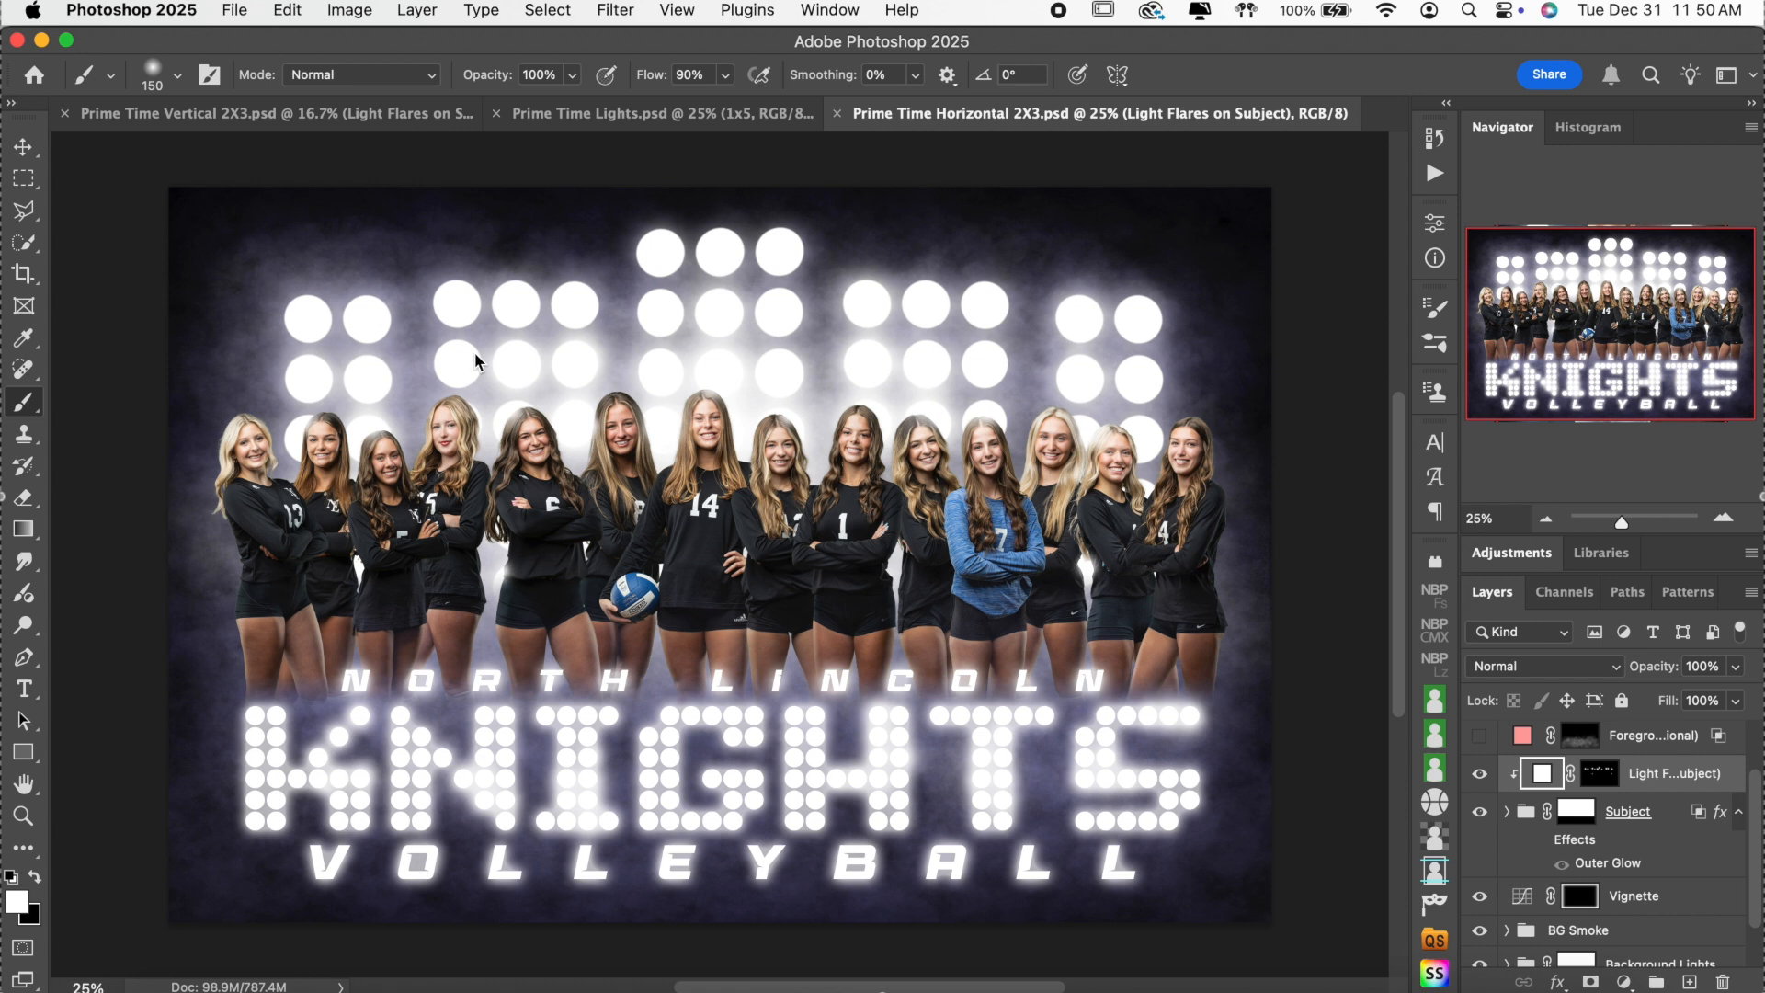
left_click(1479, 810)
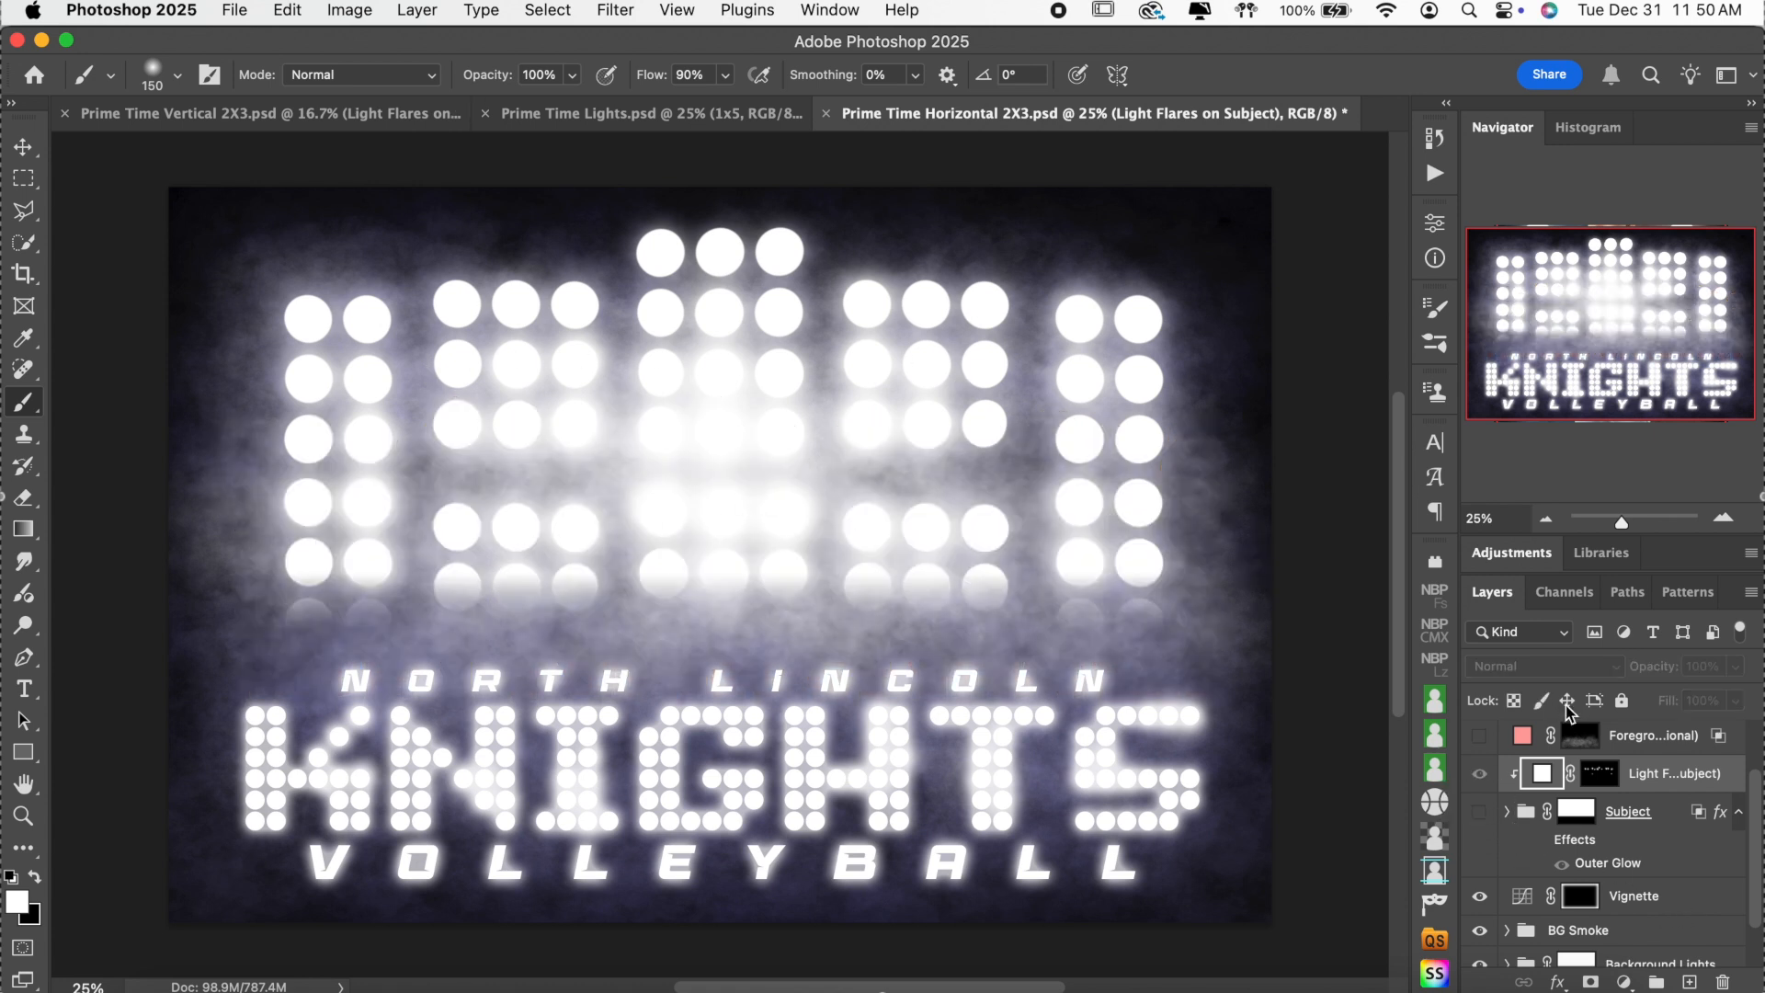
Toggle the team photo, the stadium lights and the Background Lights mask to see how the lights are built.
left_click(1479, 810)
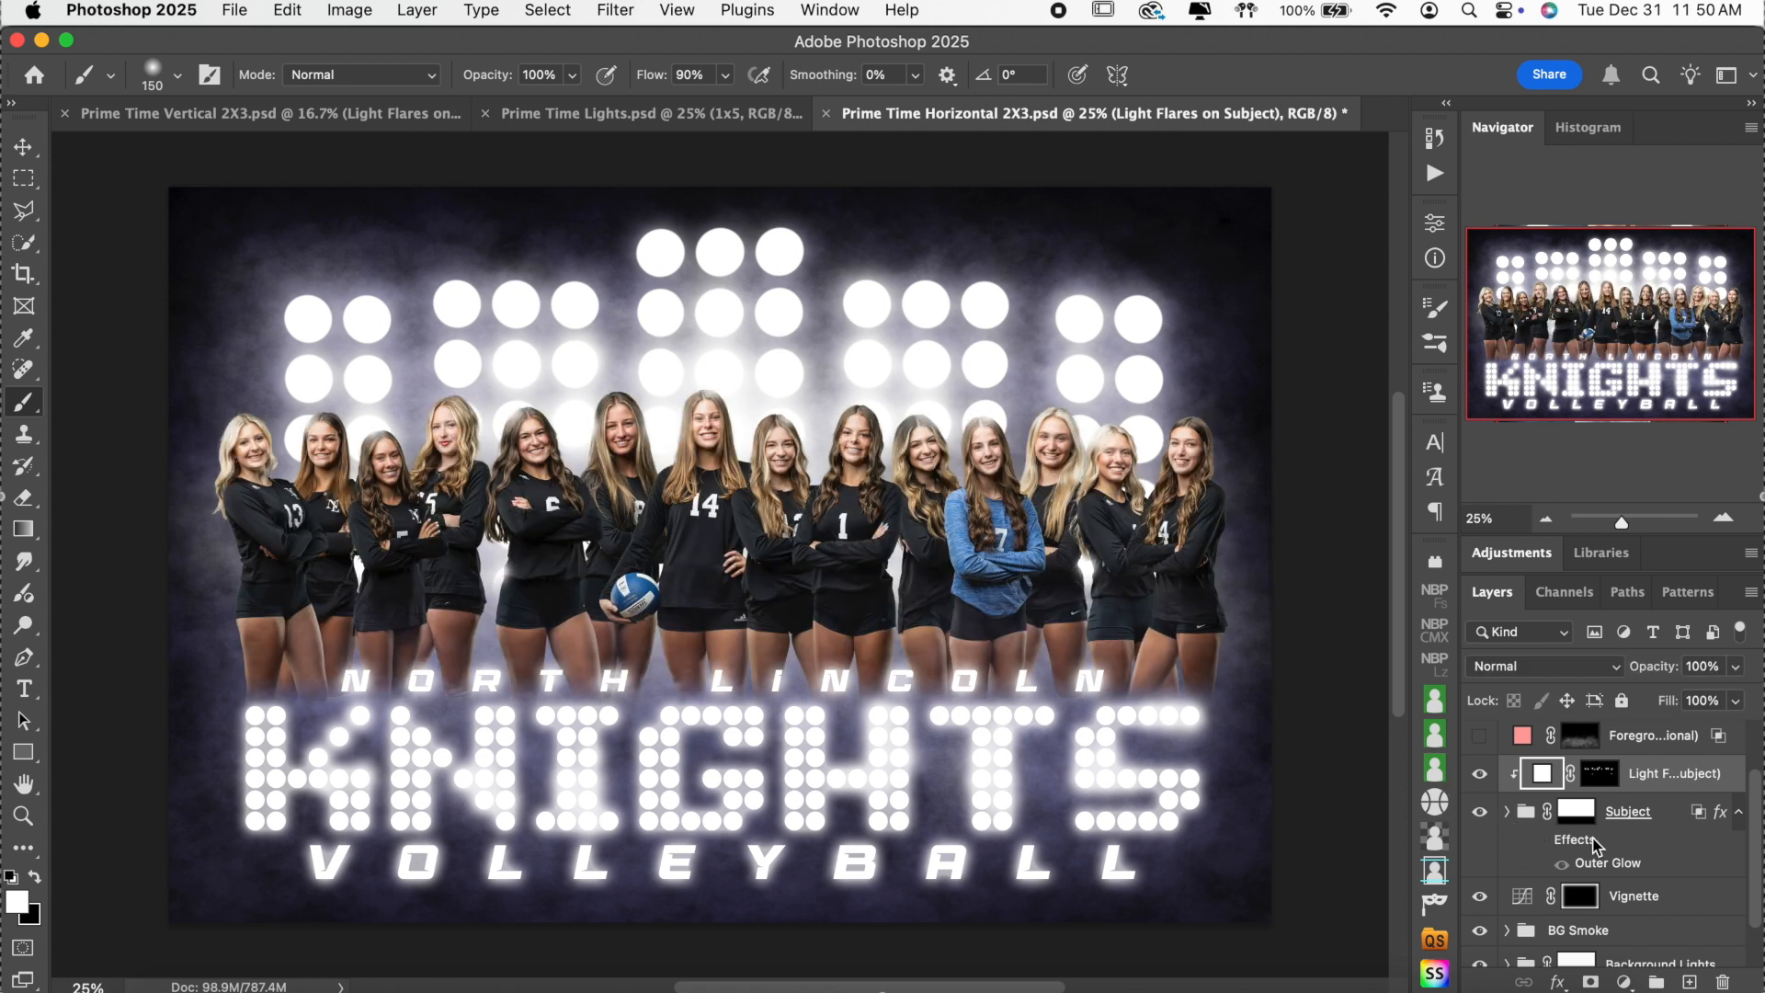
scroll(1618, 846, "down", 2)
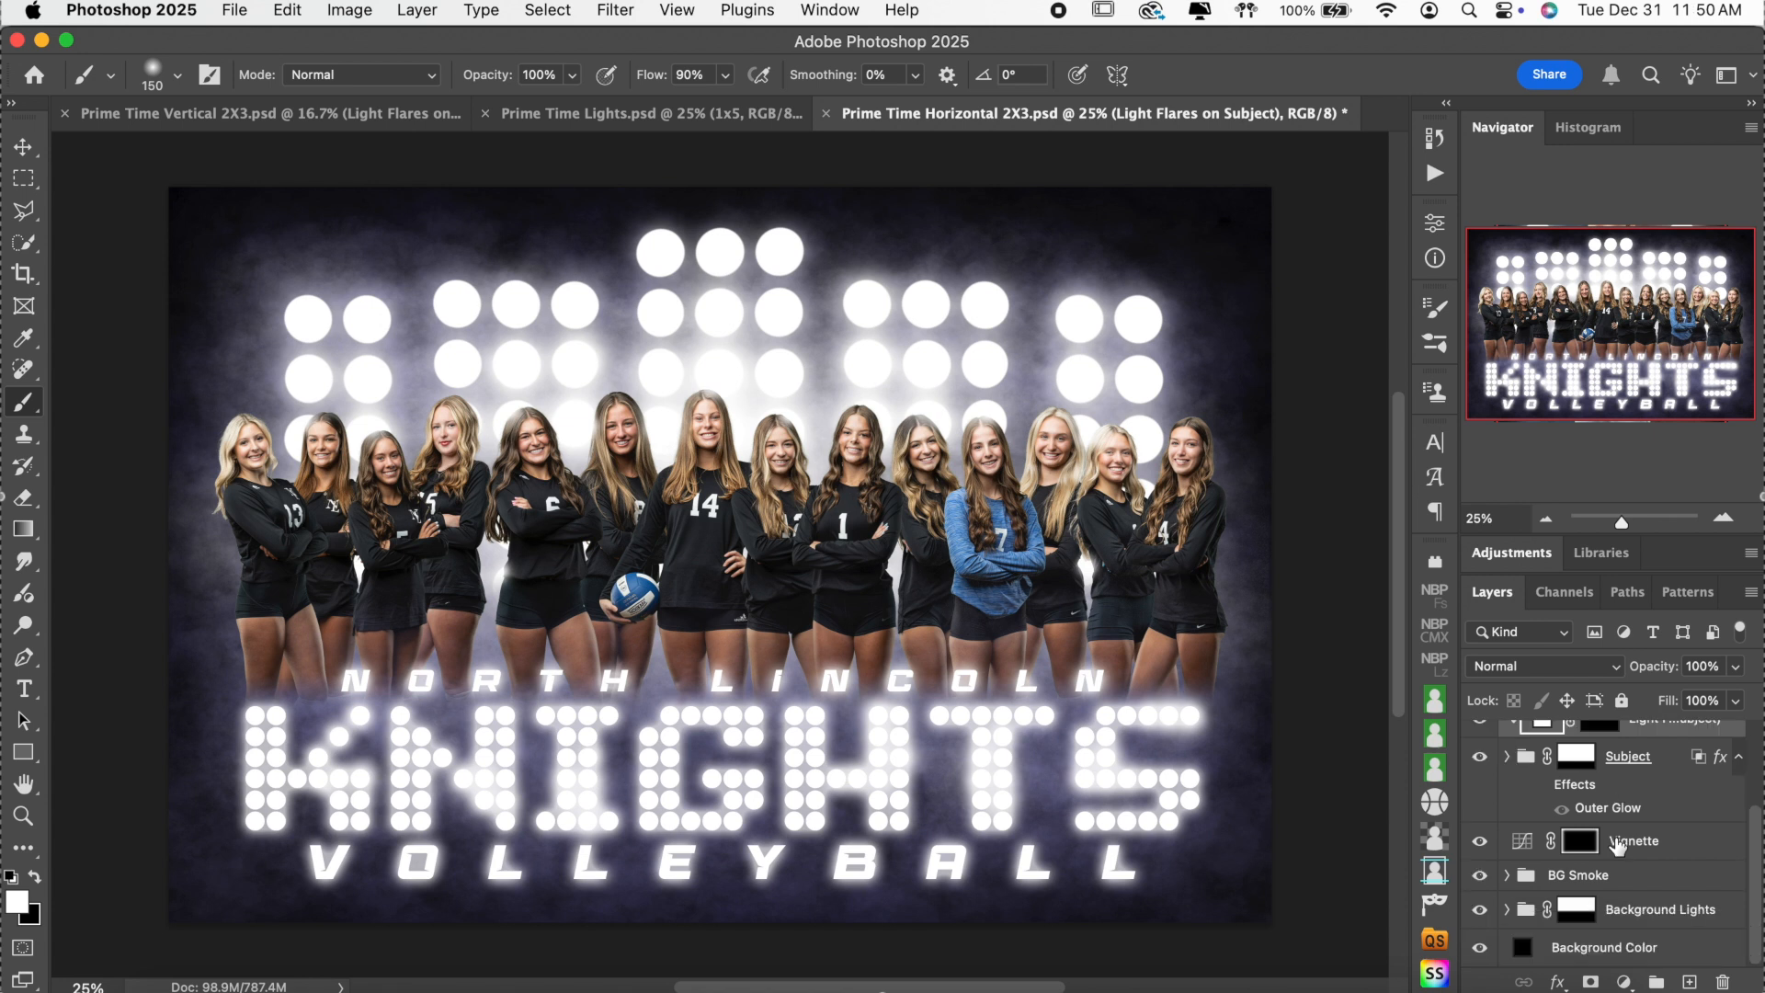
left_click(1483, 911)
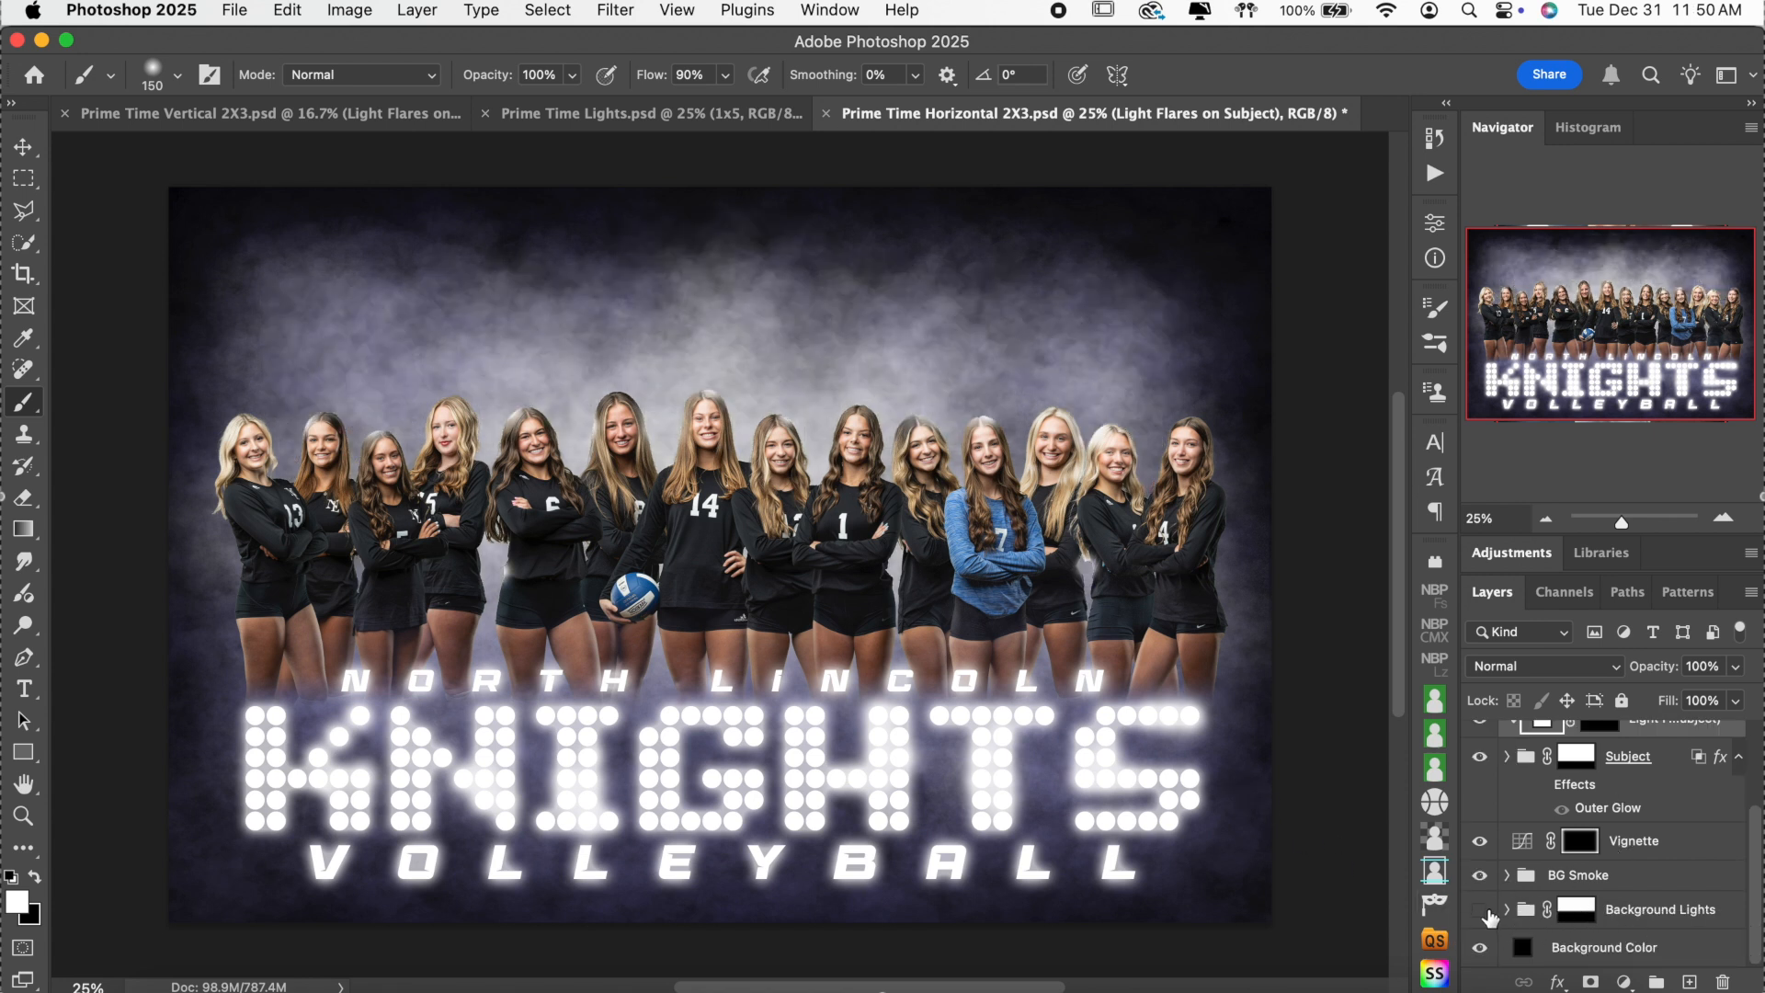
left_click(1481, 910)
left_click(1479, 756)
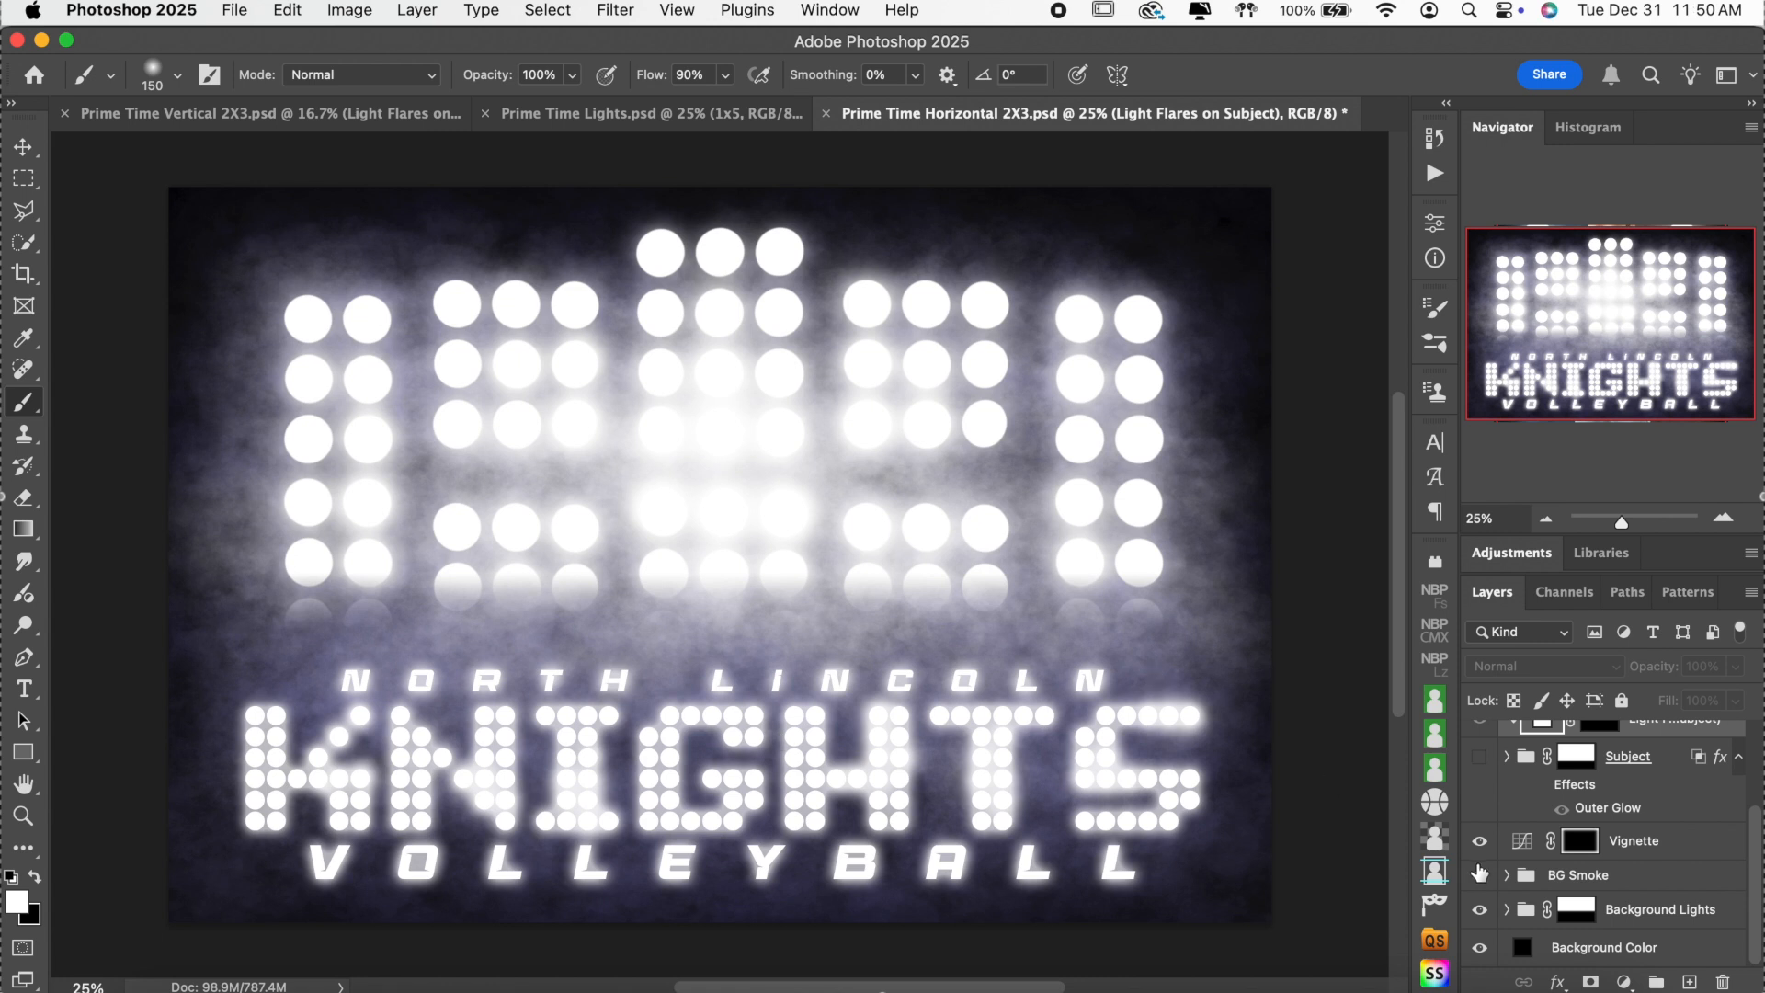
left_click(1583, 916, "shift")
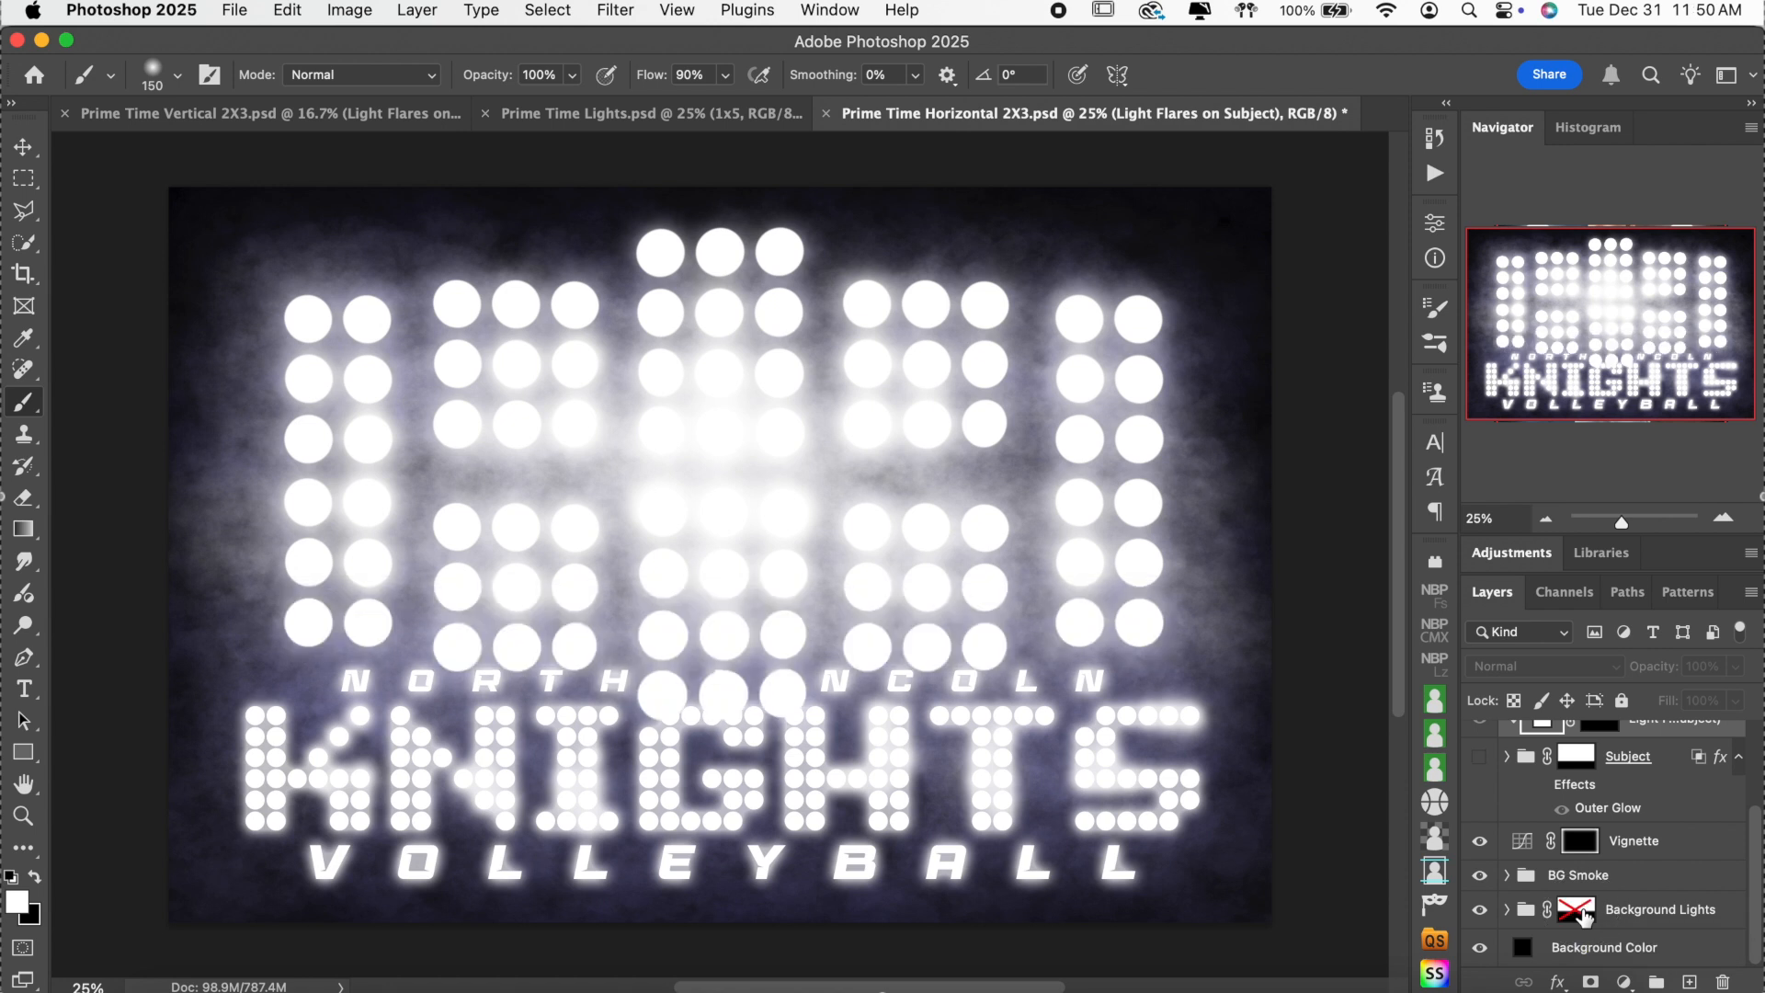
left_click(1583, 917, "shift")
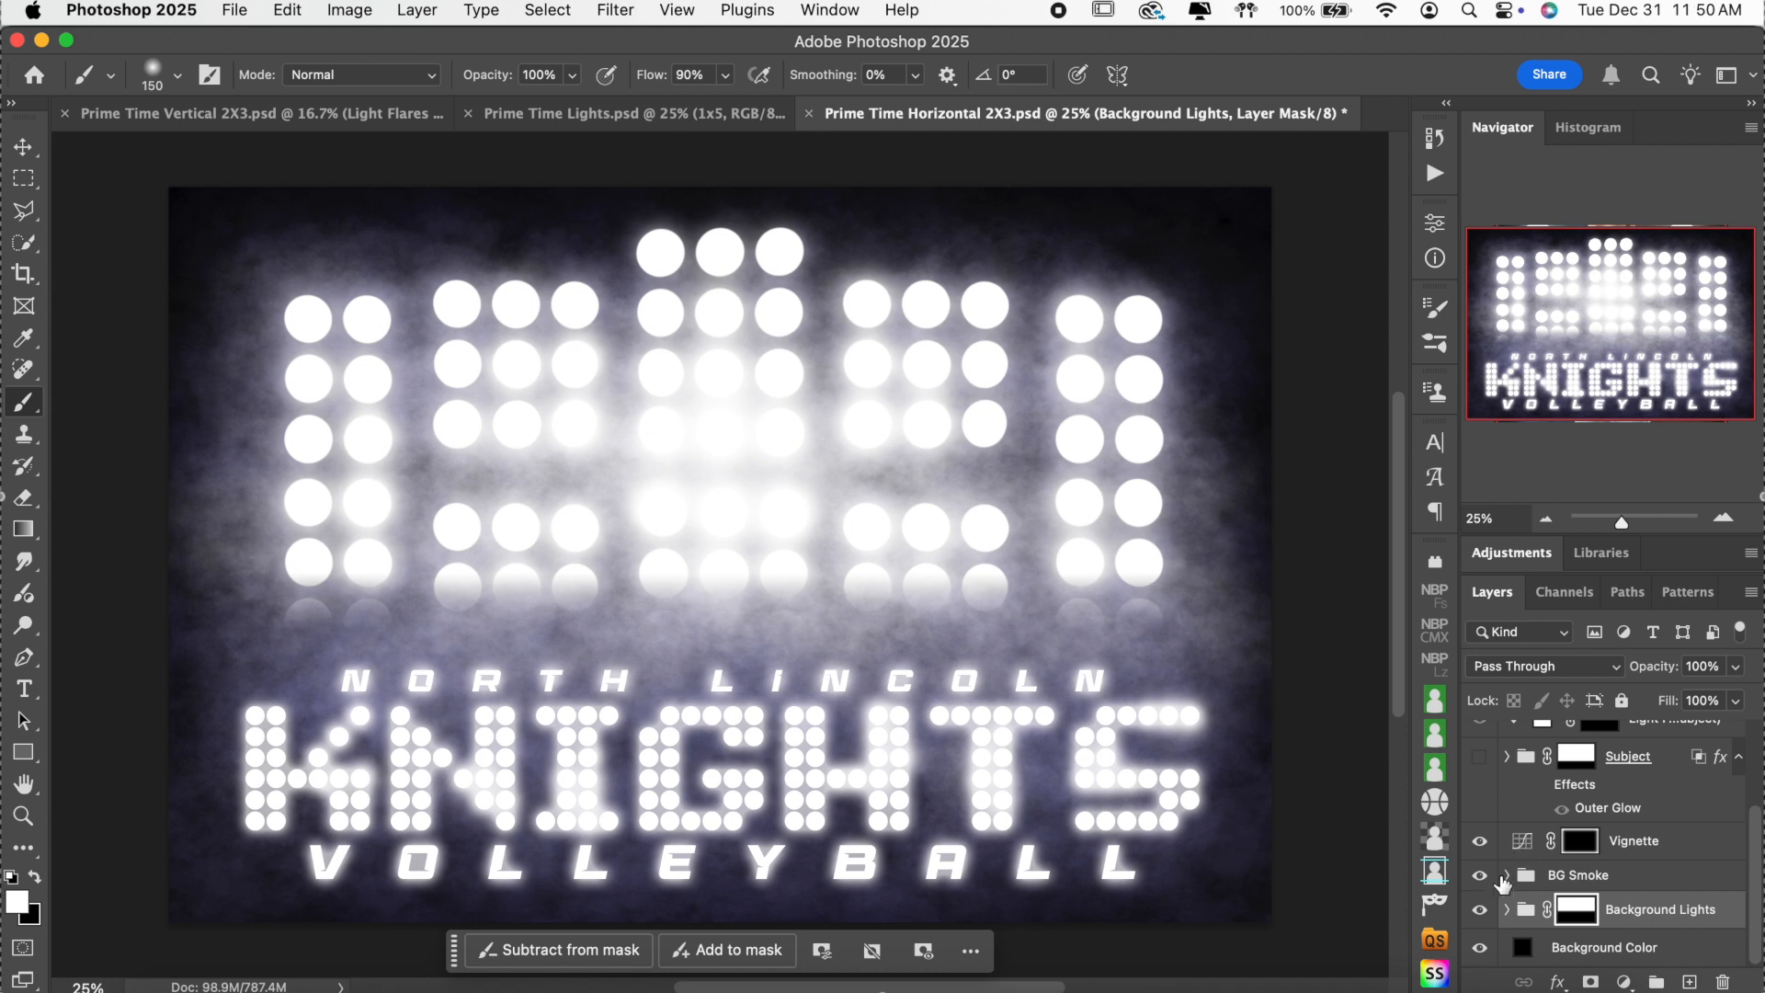
Show the team photo, toggle the light flares on the team, then switch between Prime Time Lights and the baseball poster.
scroll(1500, 873, "up", 2)
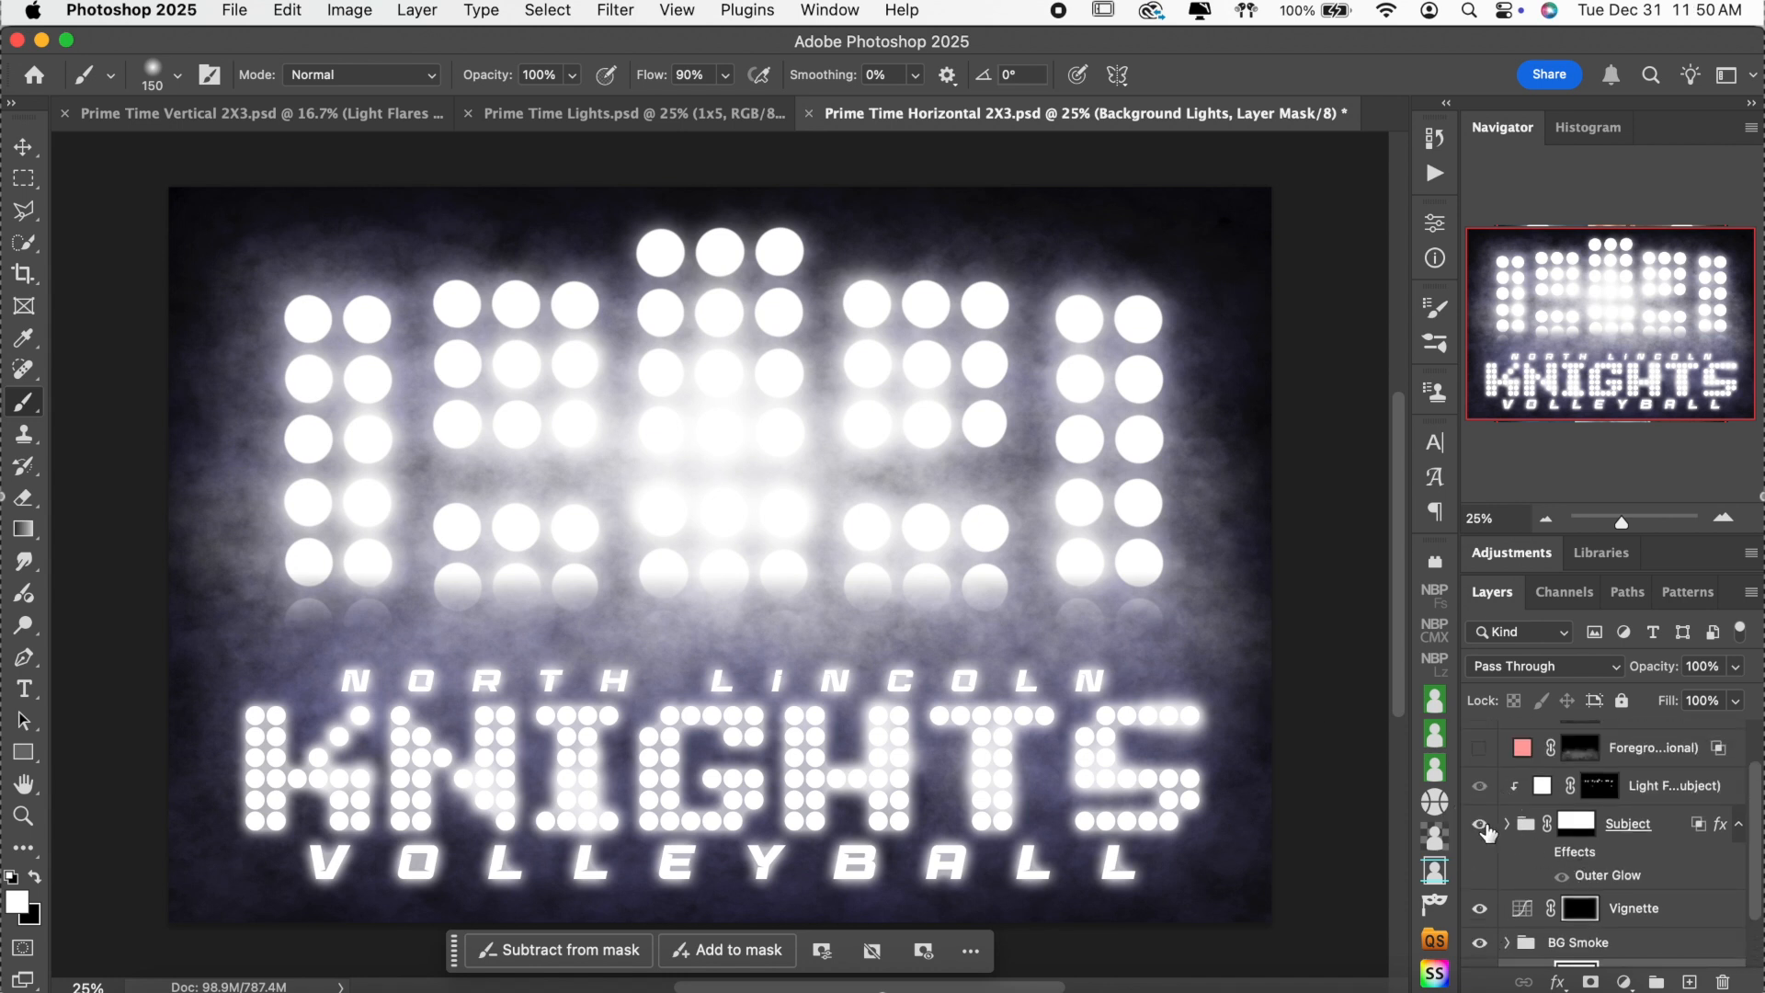
left_click(1481, 825)
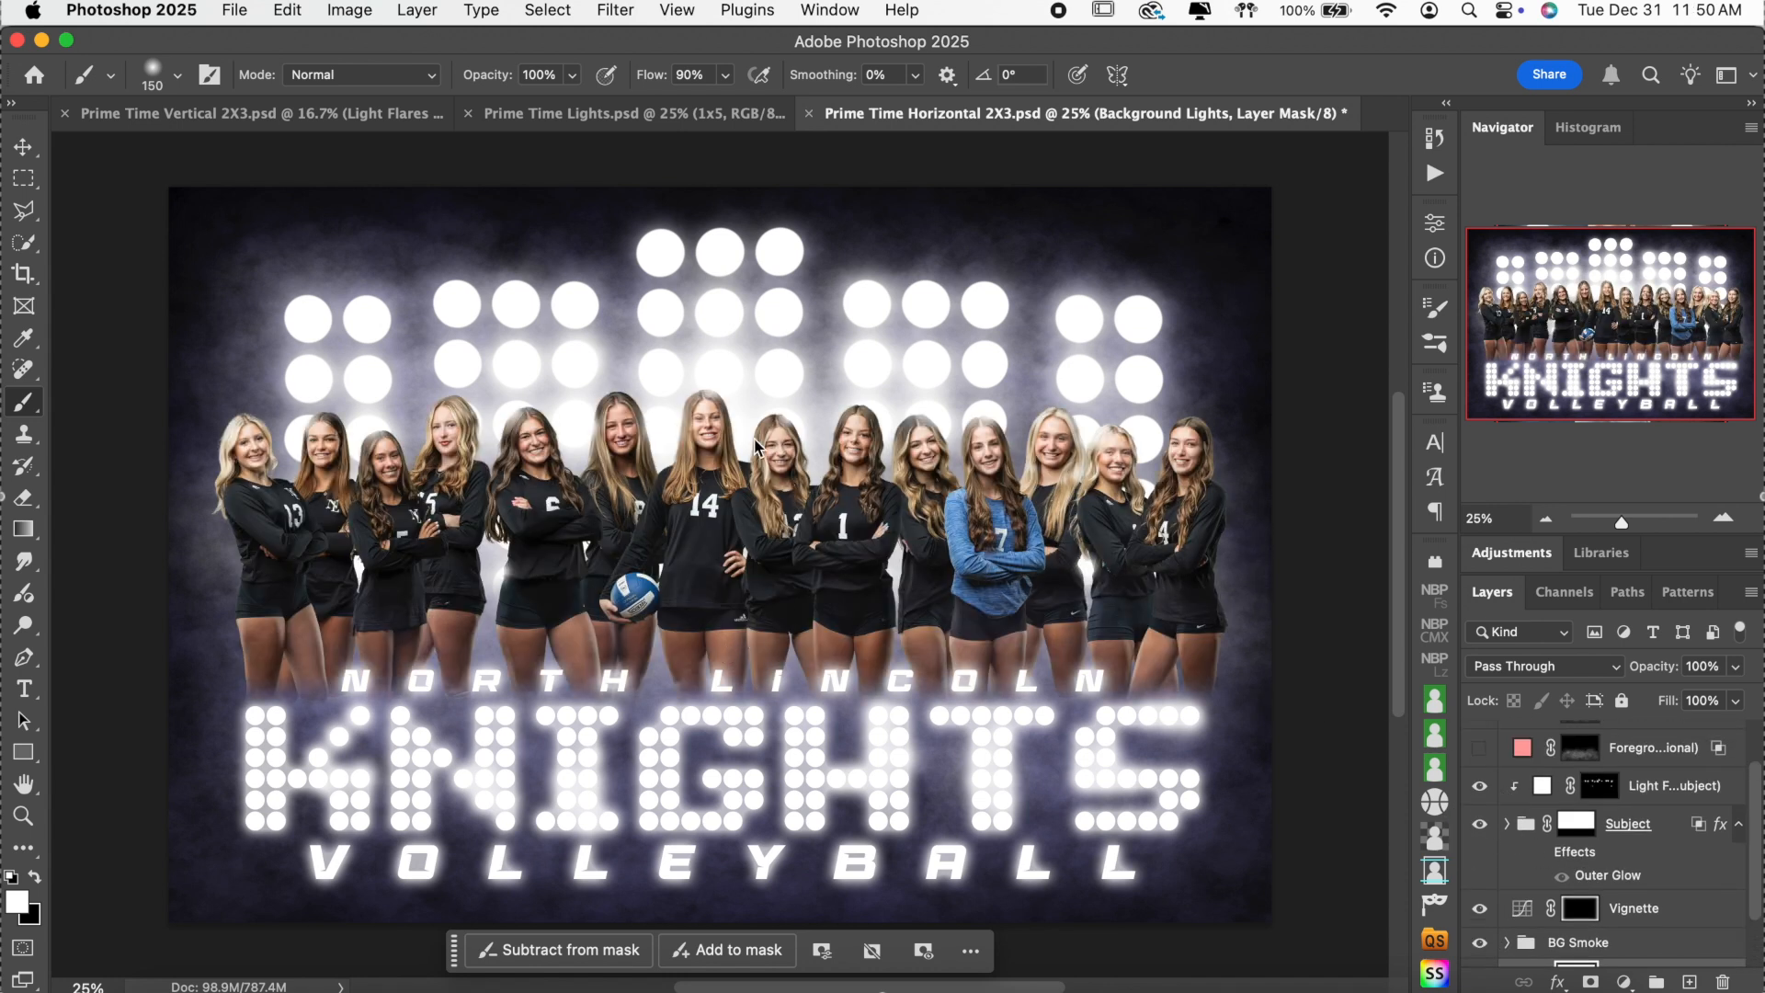
left_click(1478, 787)
left_click(1479, 786)
left_click(1479, 787)
left_click(1479, 787)
left_click(1479, 787)
left_click(1479, 787)
left_click(531, 114)
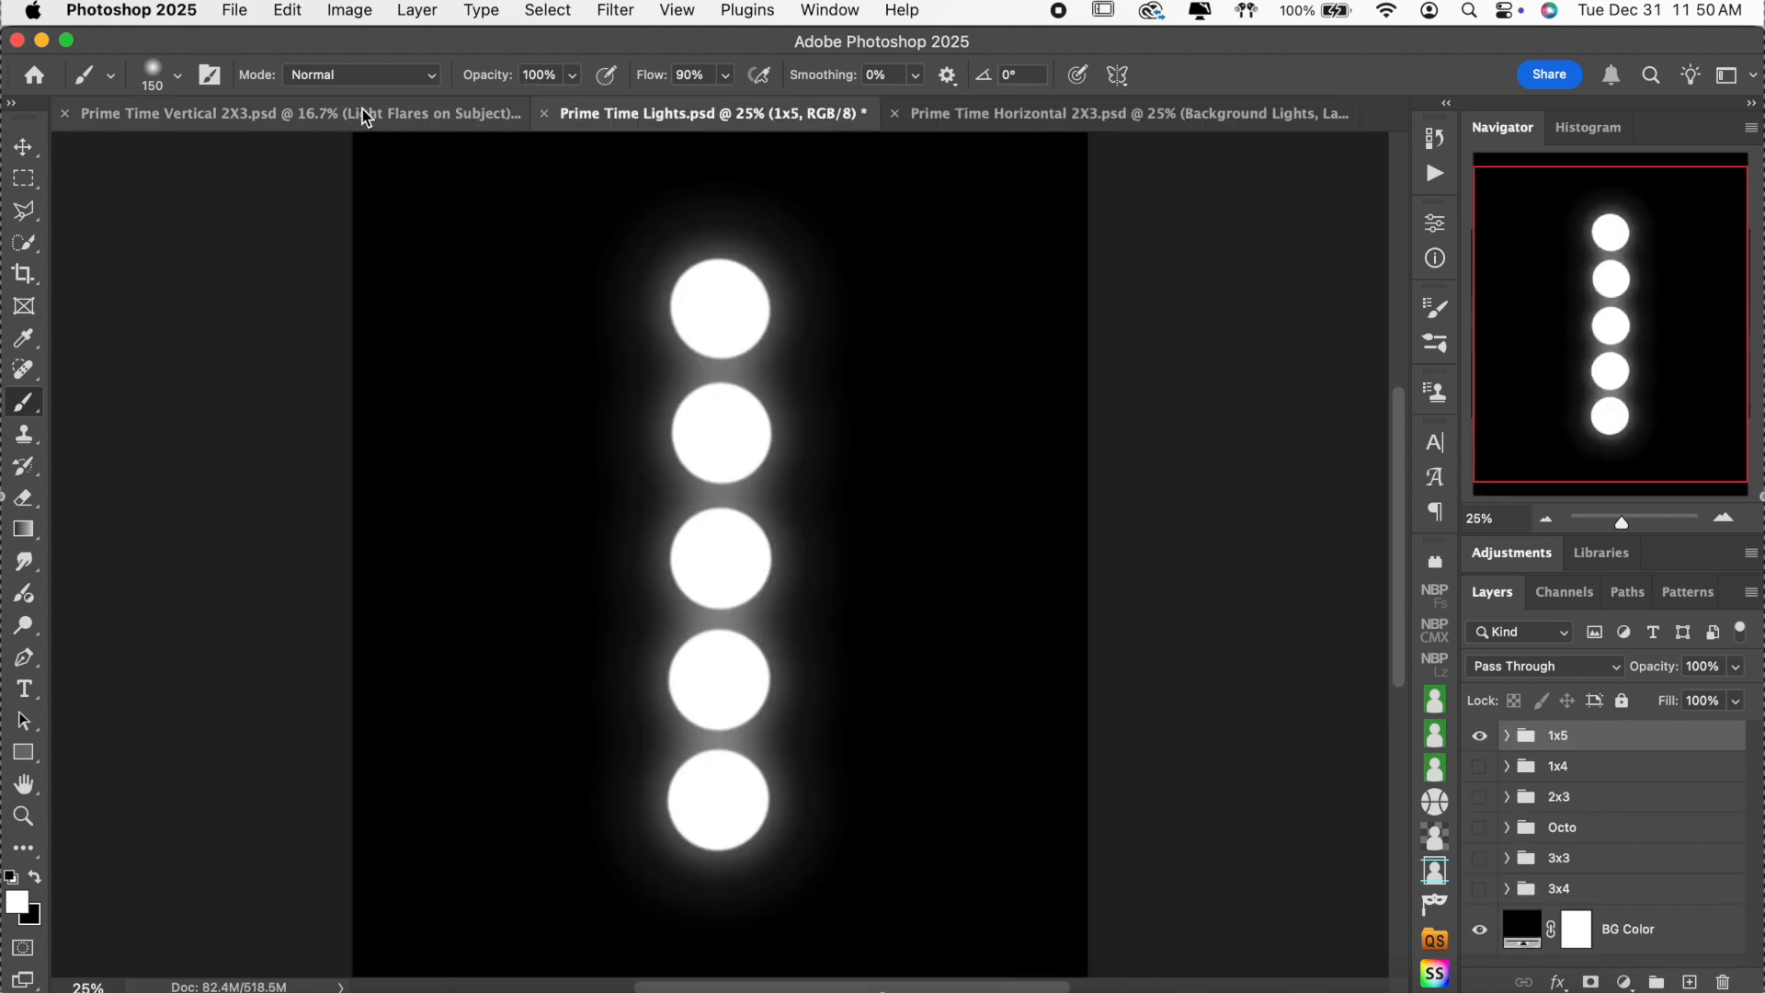
left_click(367, 114)
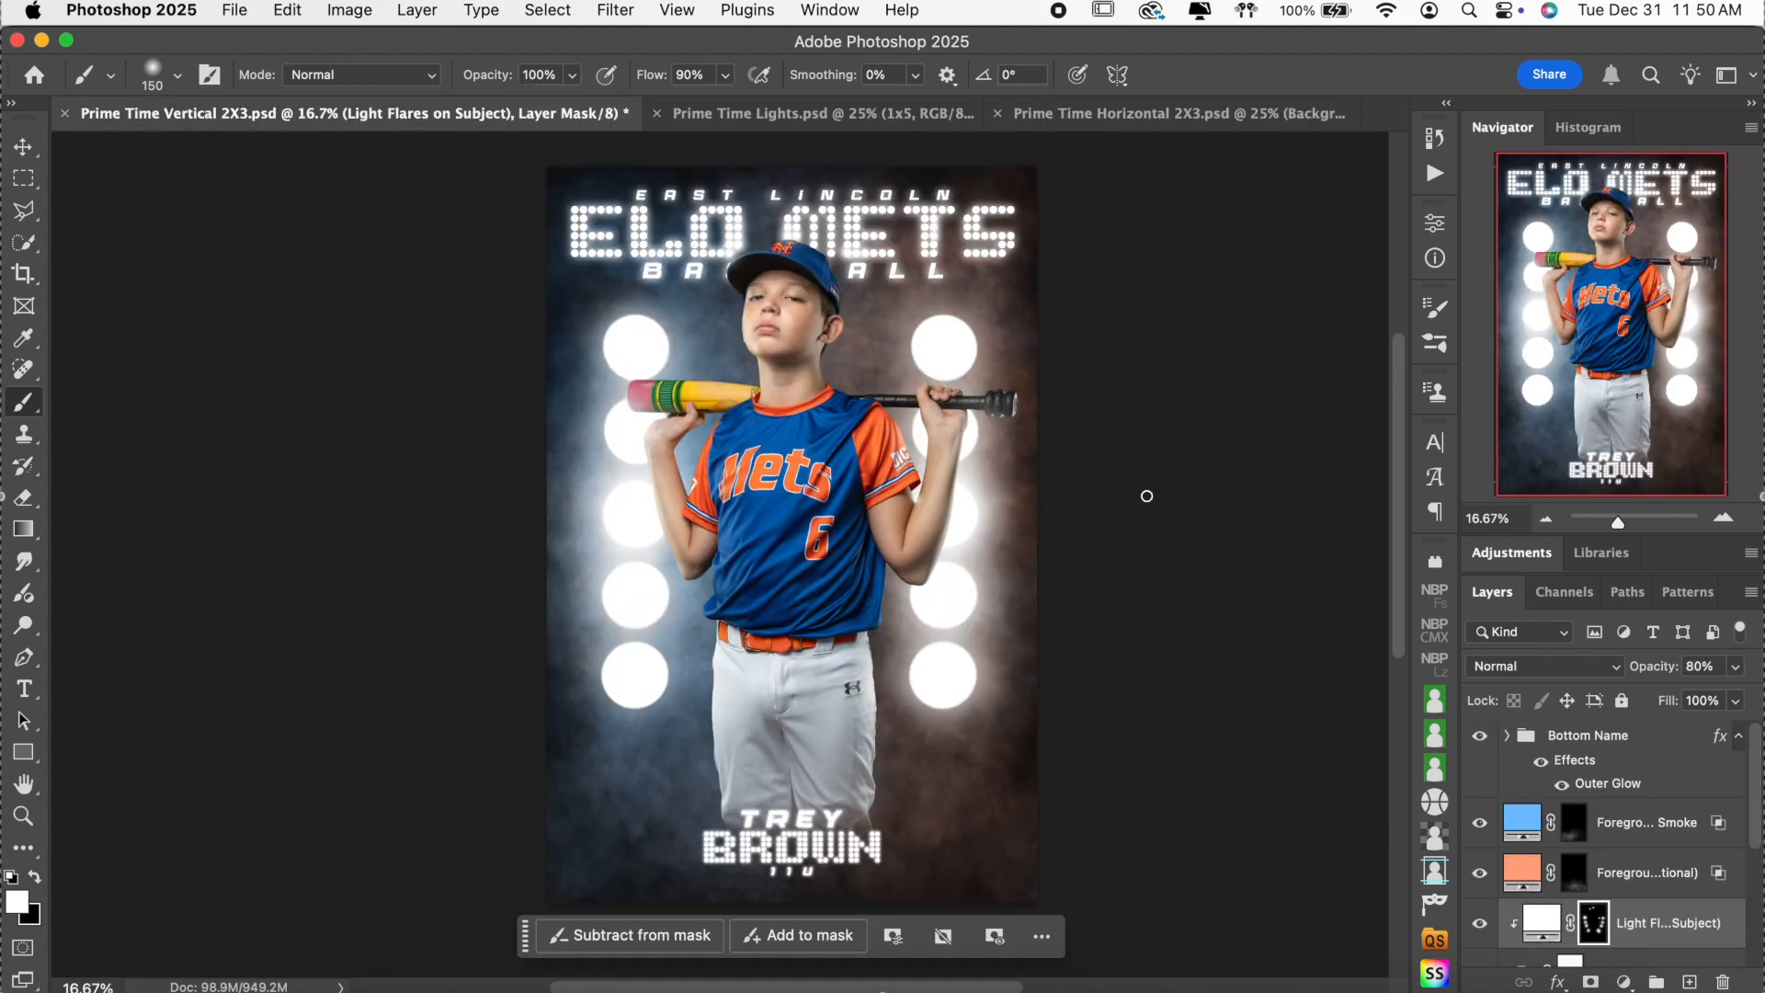